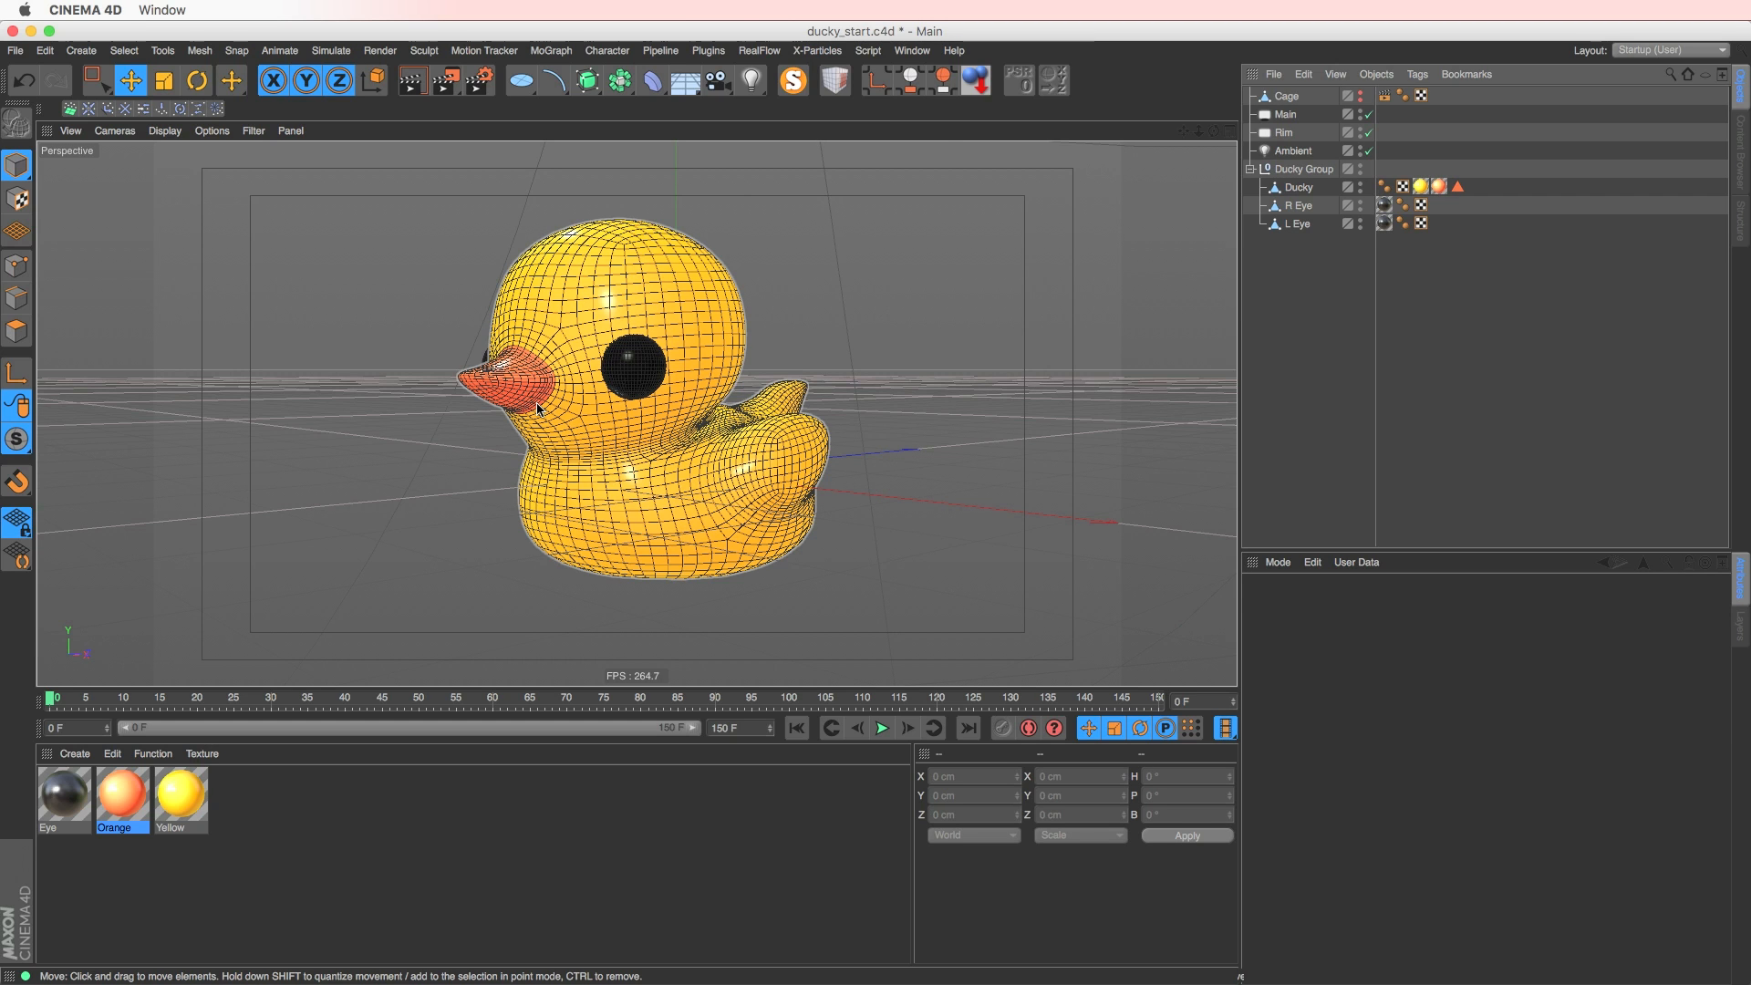
- Add a Mesh deformer and place it inside the Ducky Group, directly above the Ducky object
left_click(652, 81)
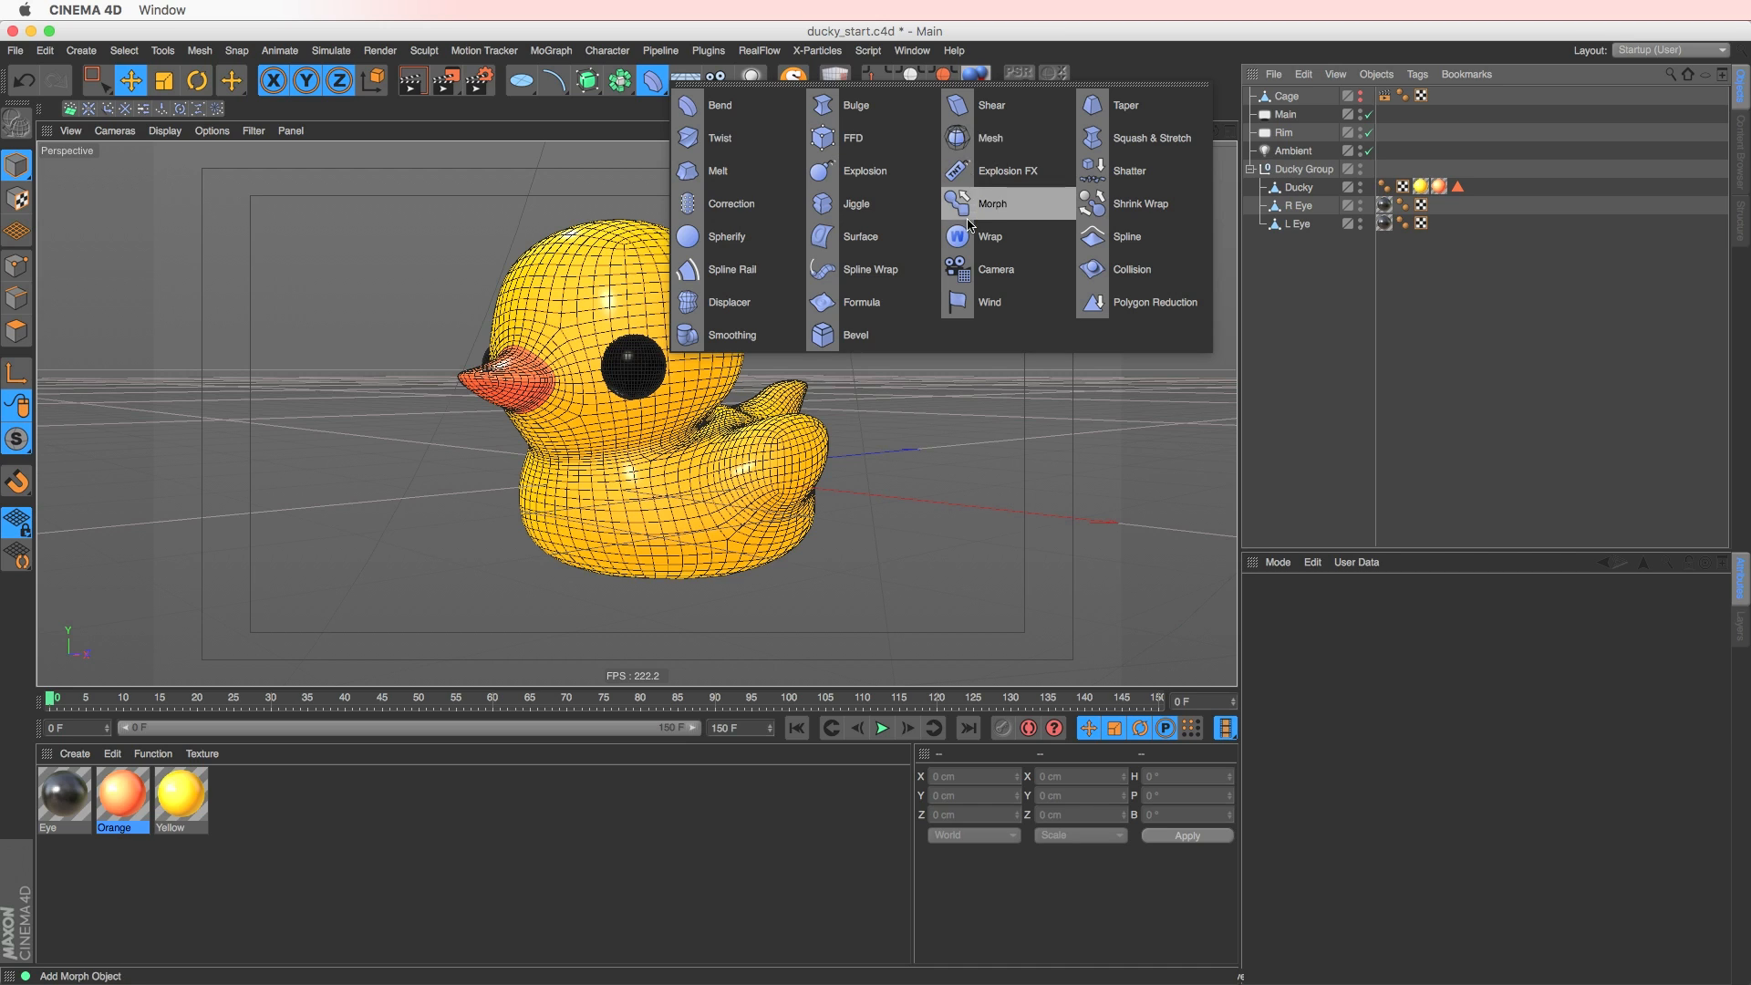
left_click(964, 146)
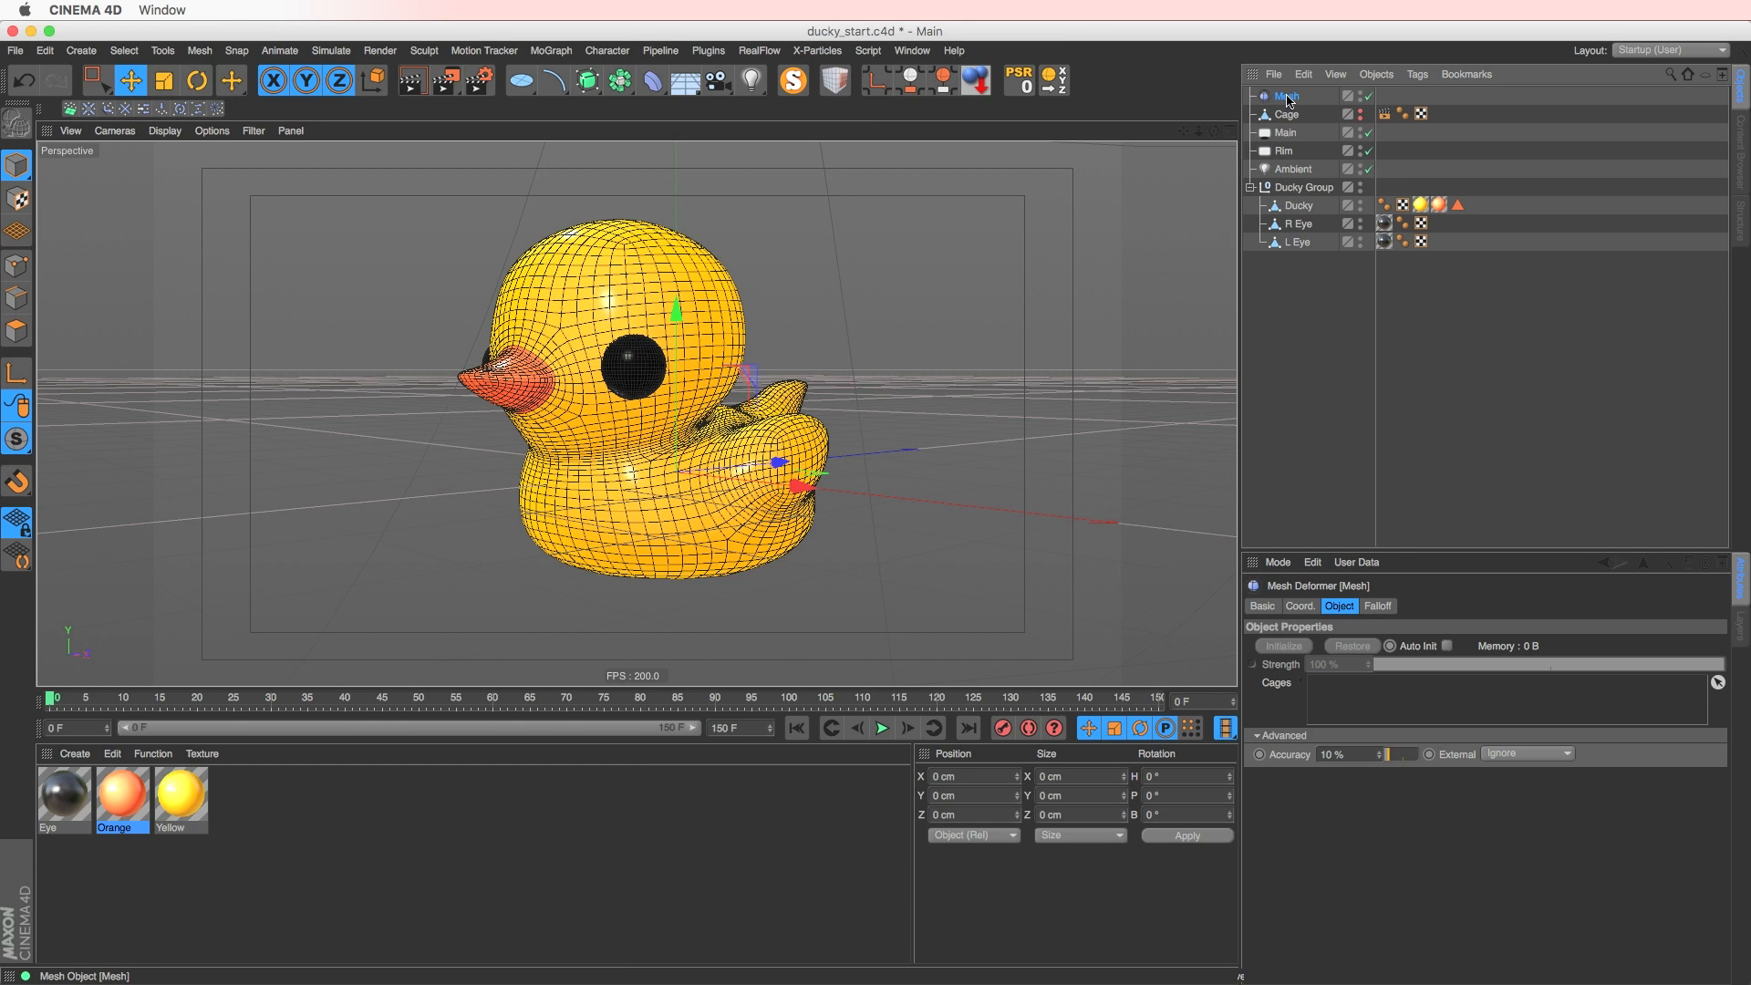
left_click_drag(1282, 103, 1301, 207)
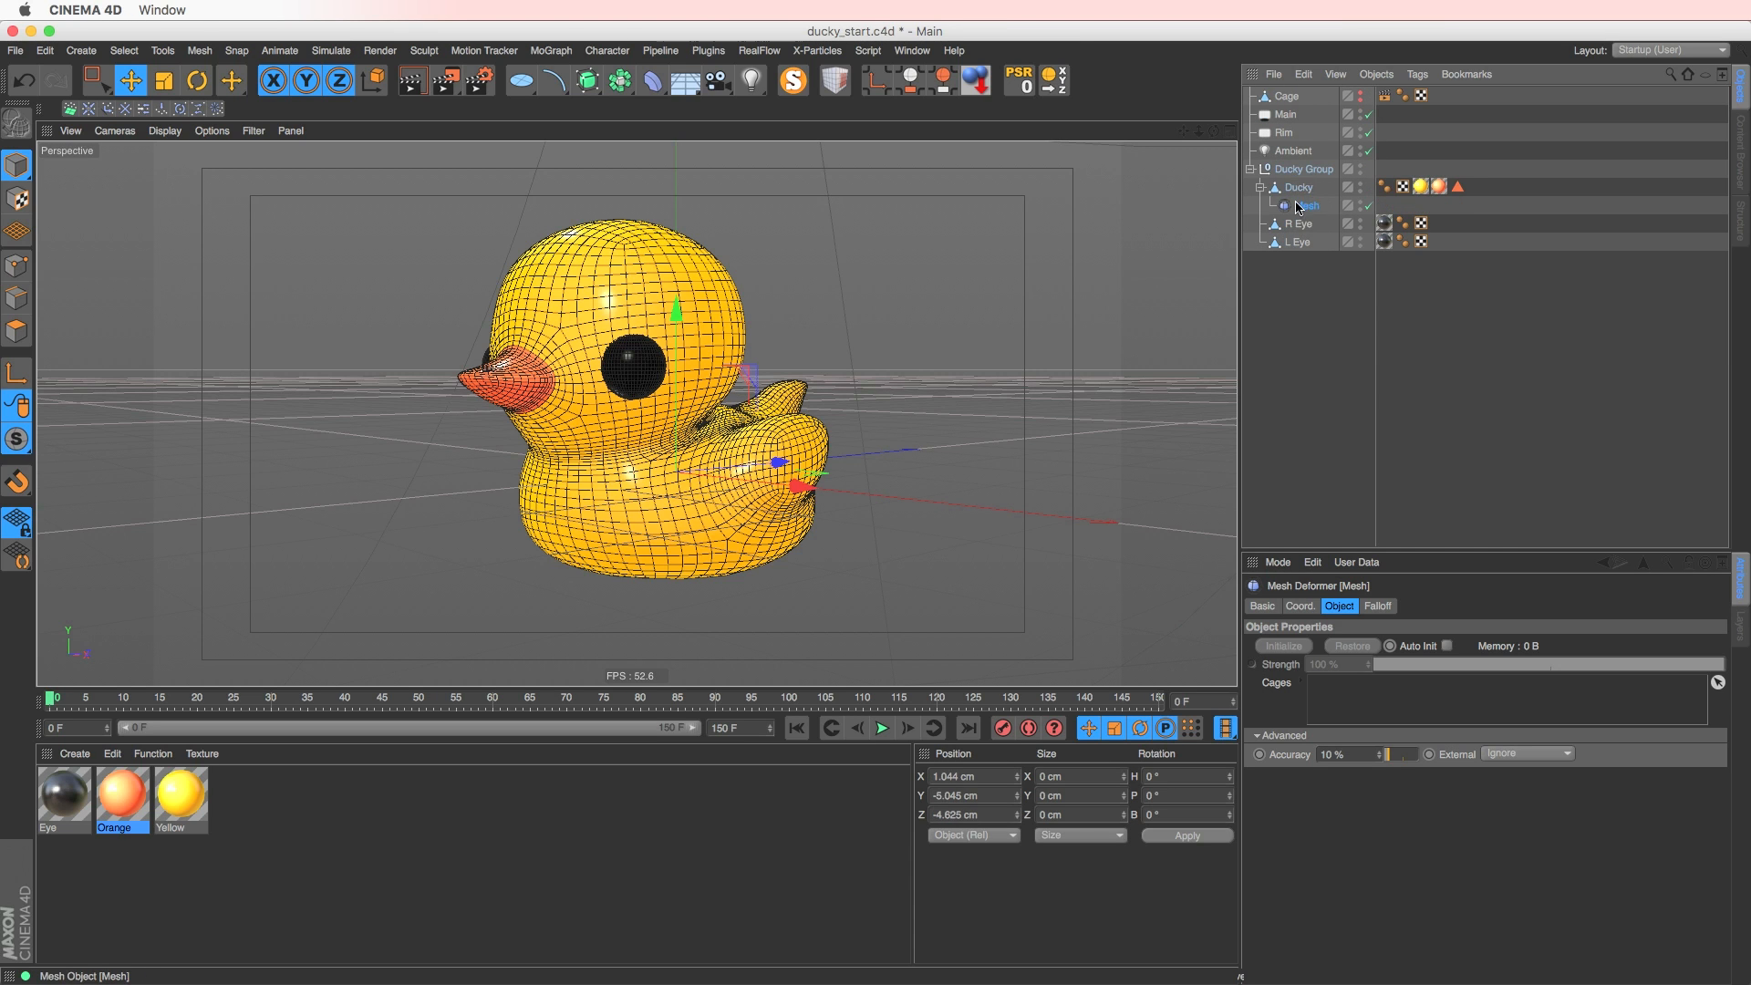
key("super+z")
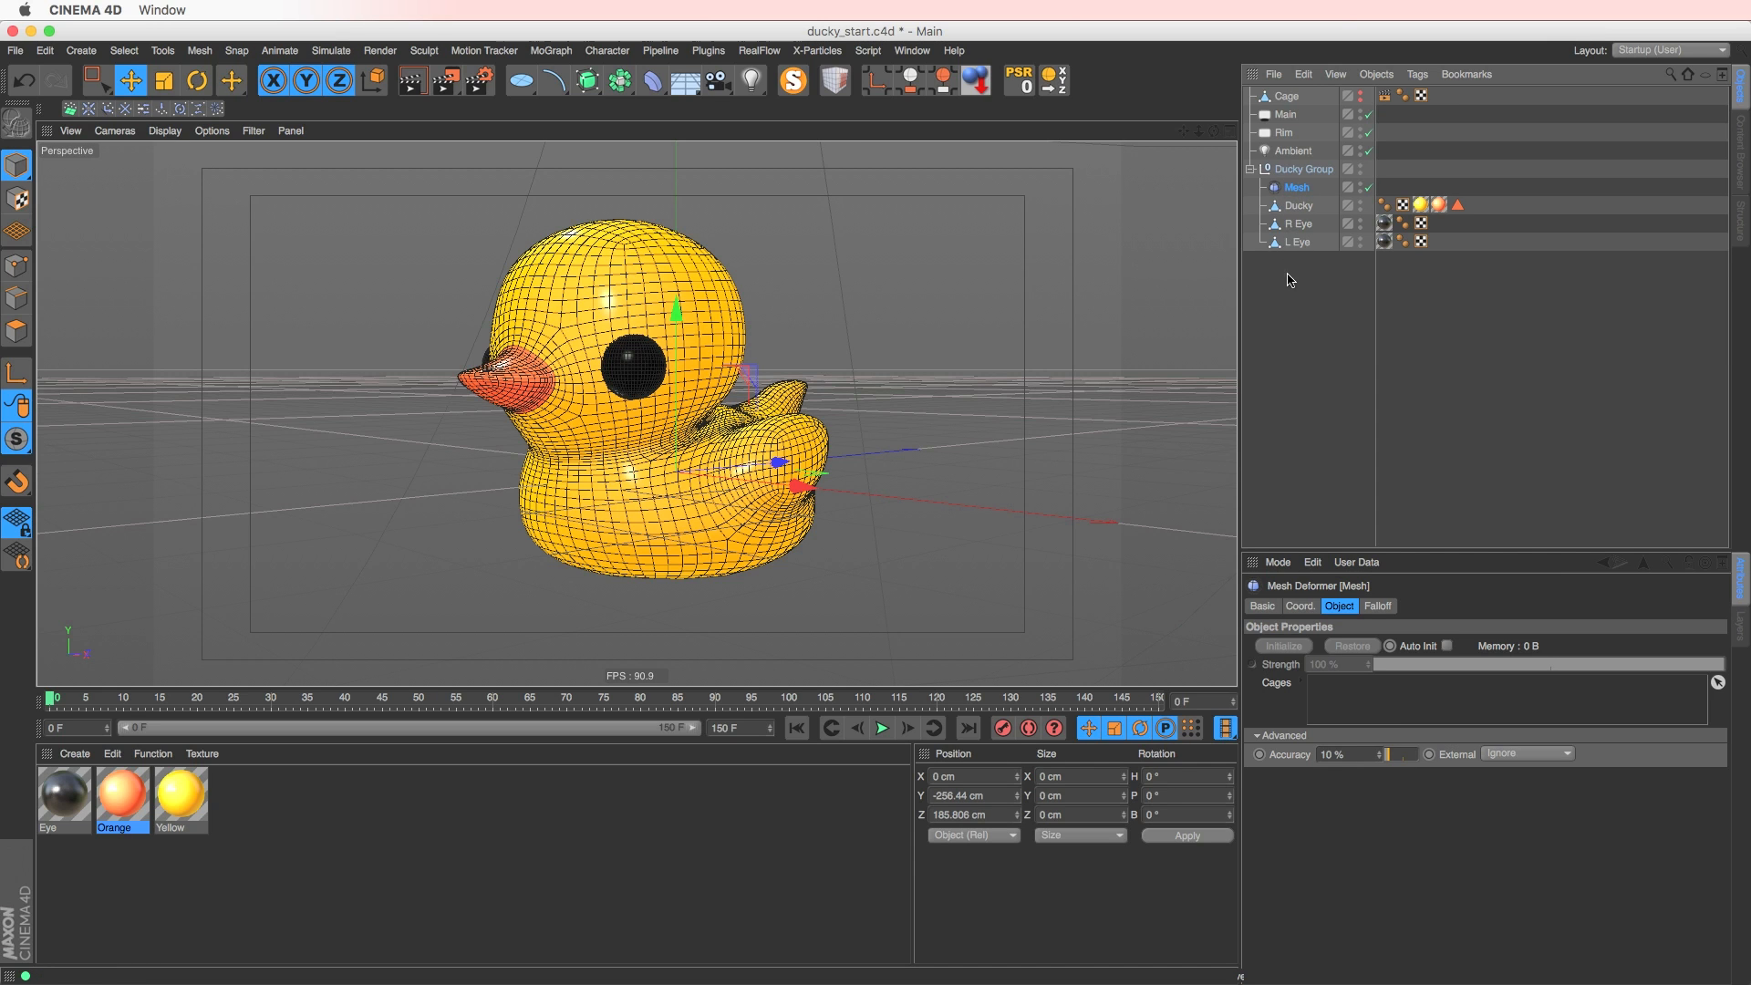
- Examine which objects the Mesh deformer shares the Ducky Group with by selecting Ducky and both eyes in turn
left_click(1294, 204)
left_click(1294, 290)
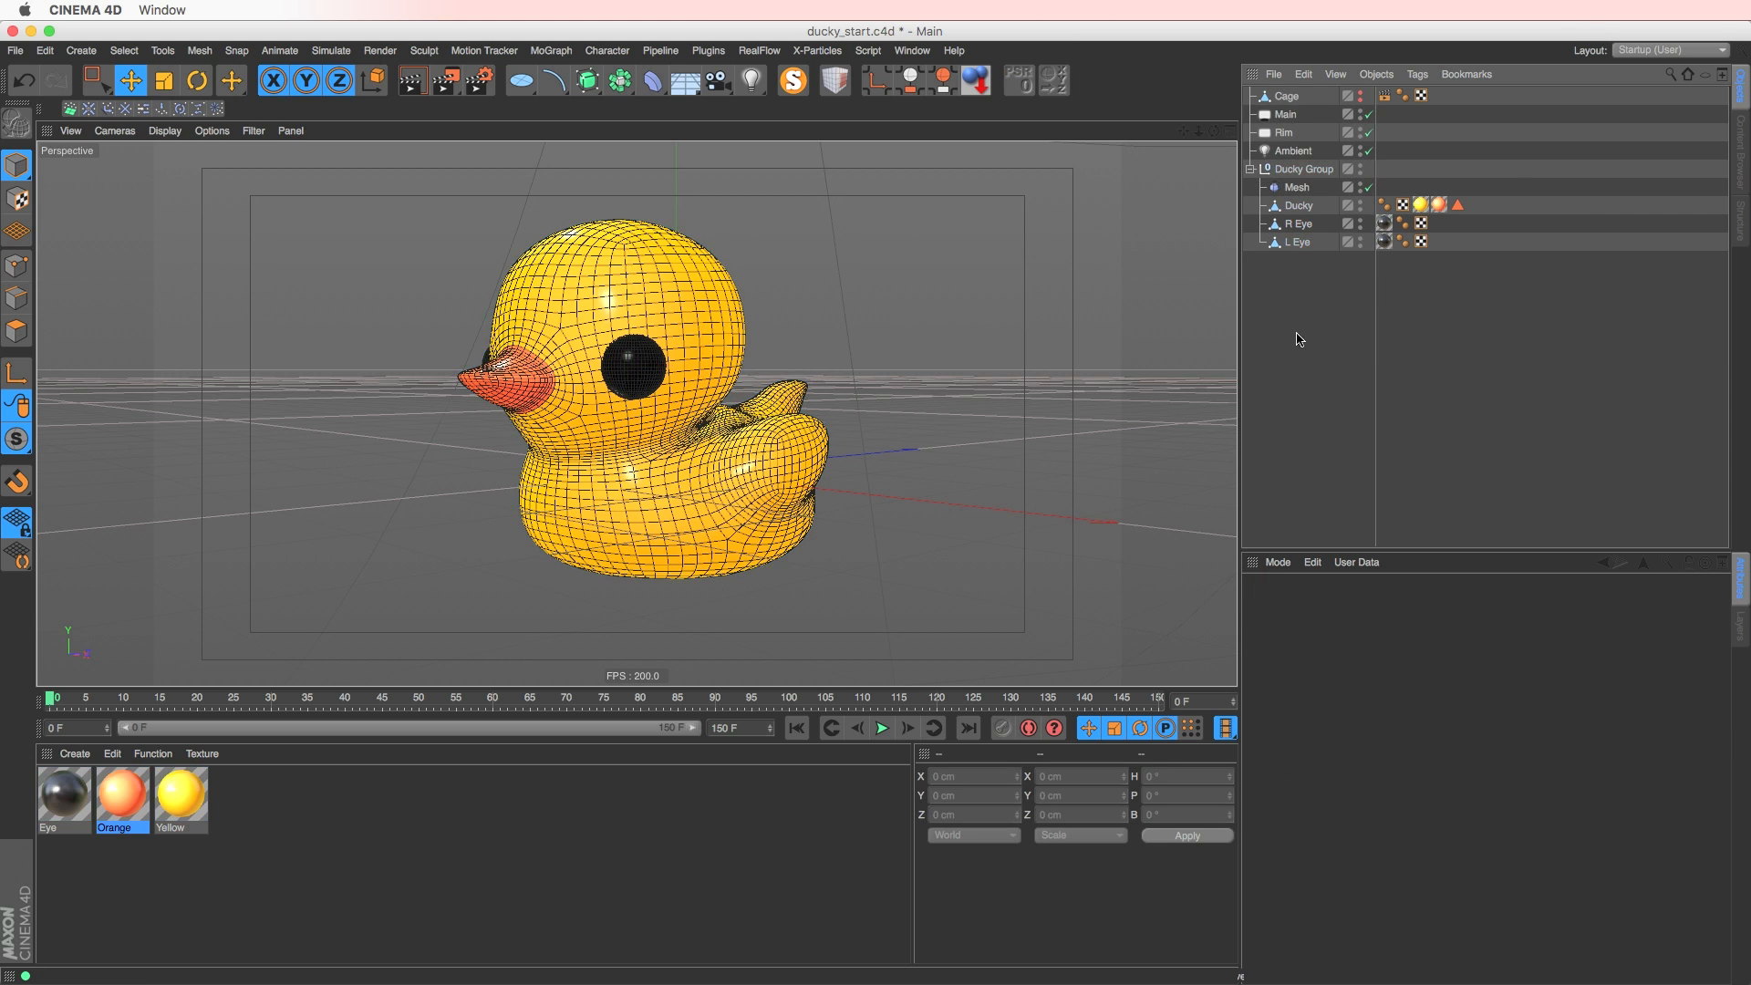
left_click(1296, 188)
left_click(1295, 206)
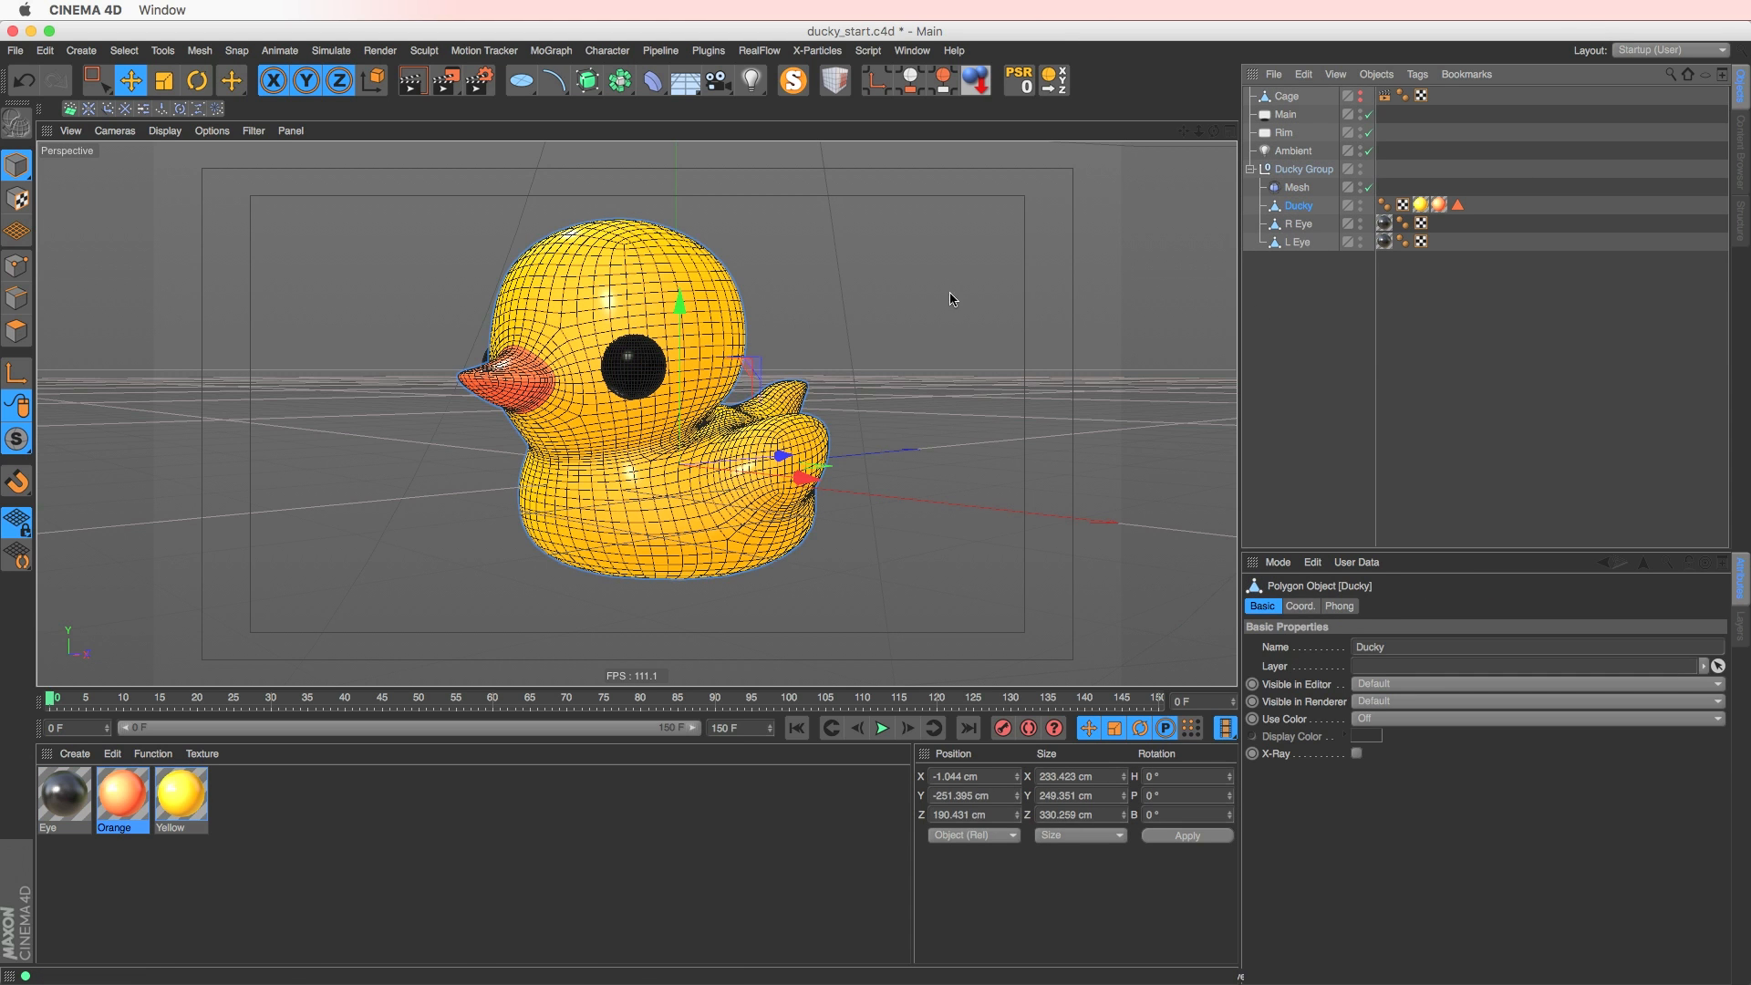
mouse_move(837, 371)
left_mouse_down()
mouse_move(795, 364)
mouse_move(850, 374)
left_mouse_up()
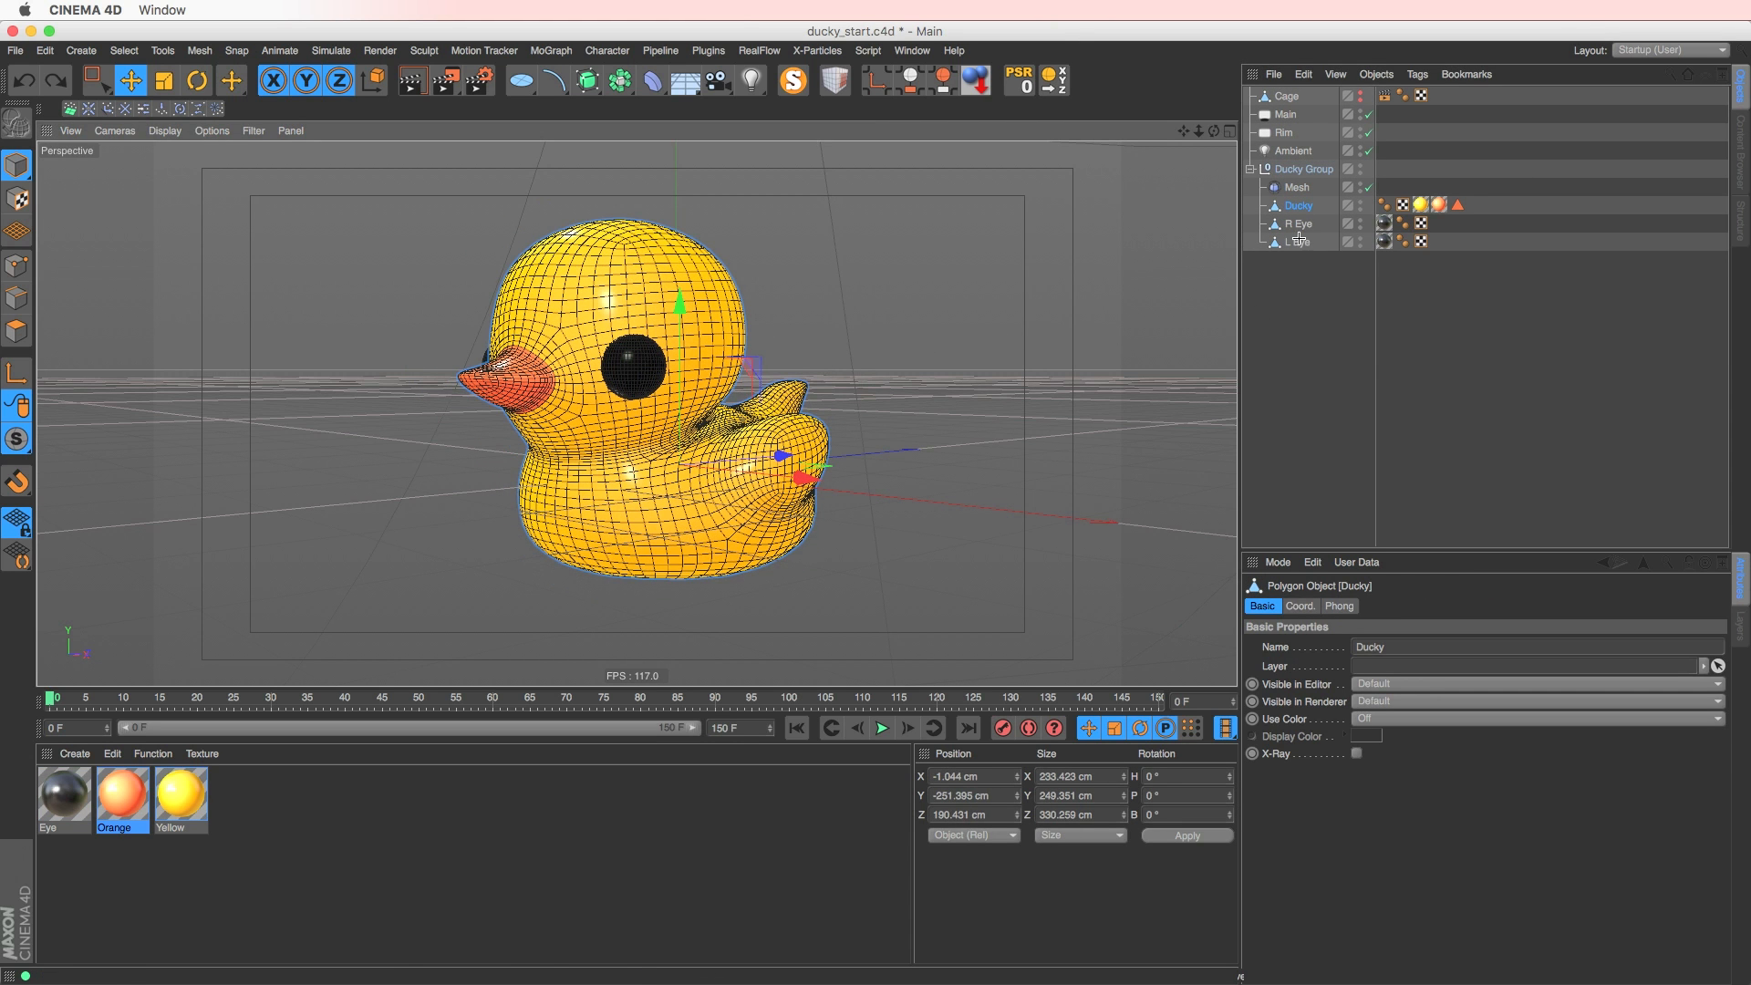
left_click_drag(1307, 255, 1290, 225)
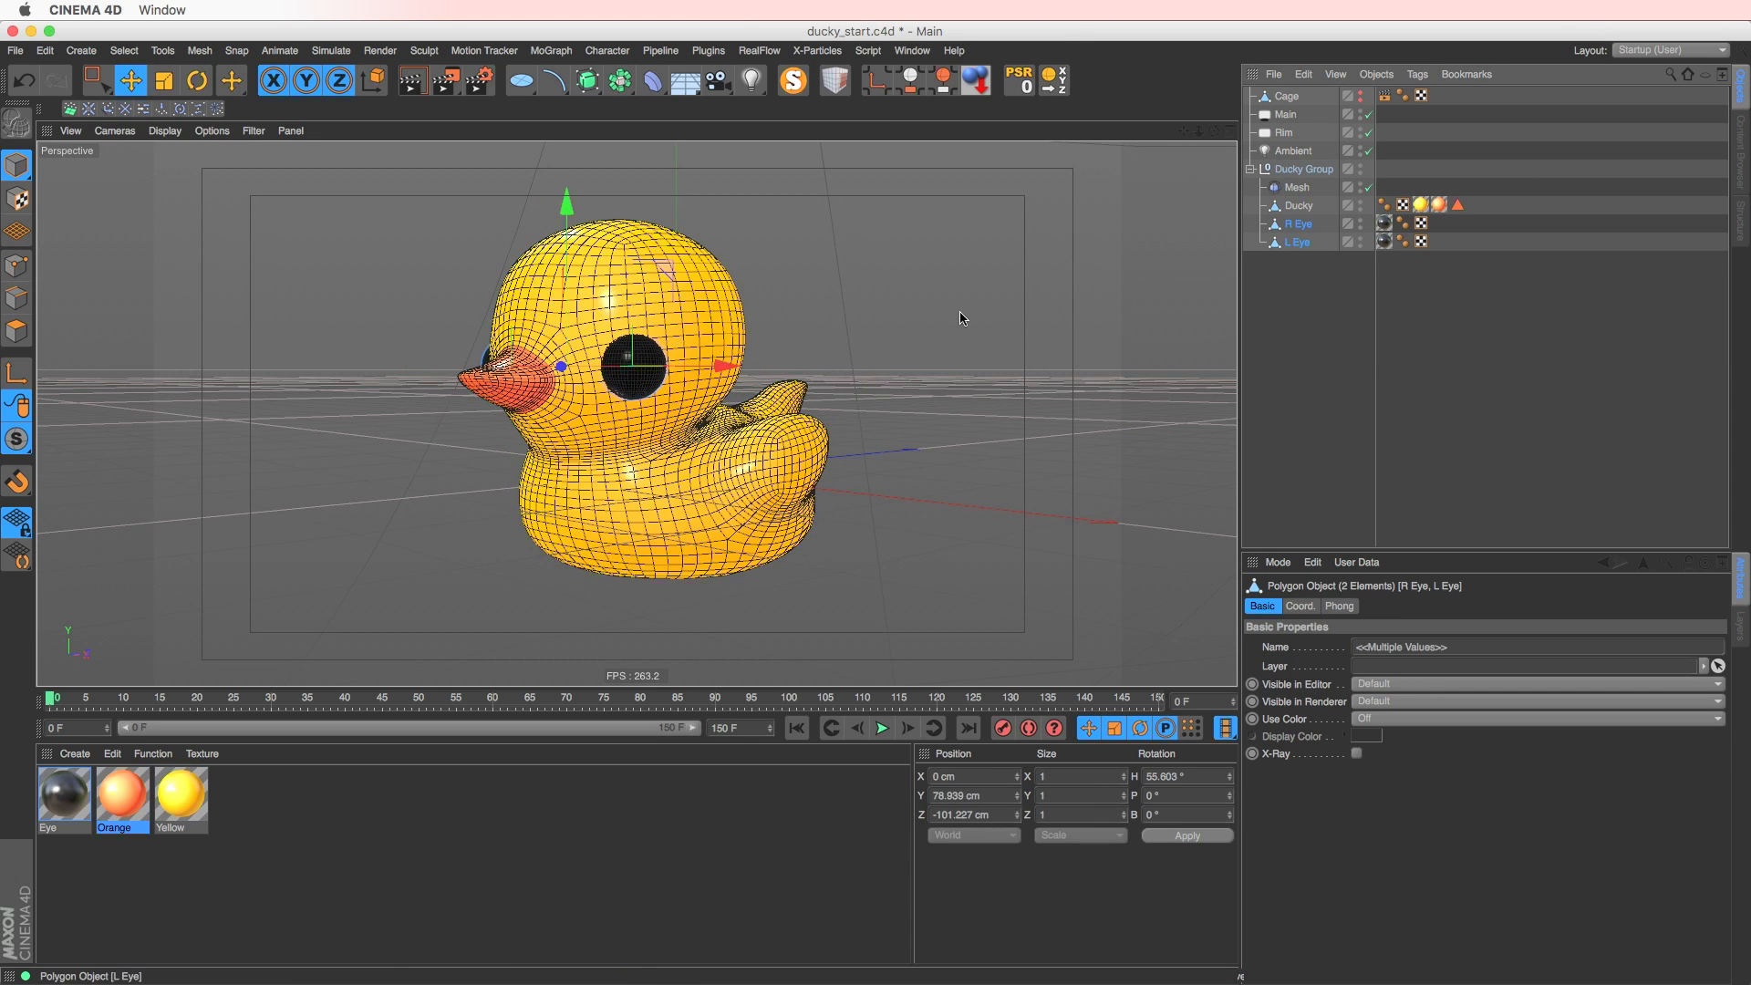
left_click(1360, 293)
left_click(1295, 188)
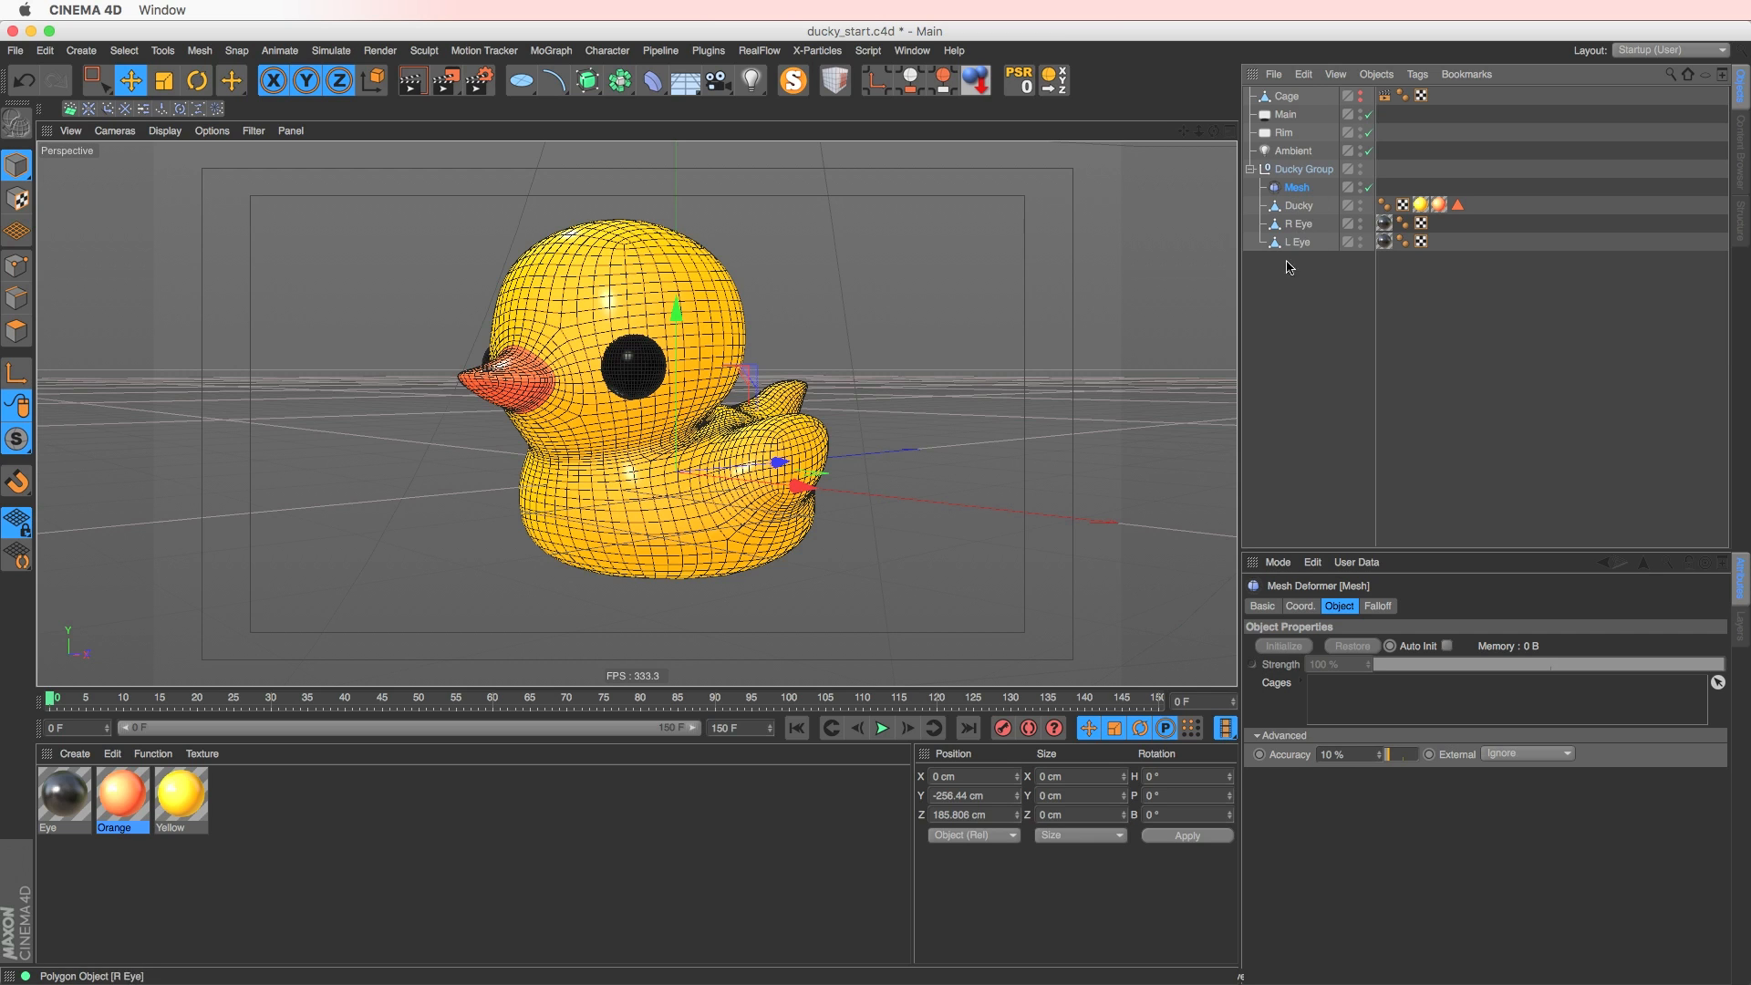
- Try nesting the Mesh deformer under Ducky, and return it to its place above Ducky in the Ducky Group
left_click_drag(1296, 188, 1303, 212)
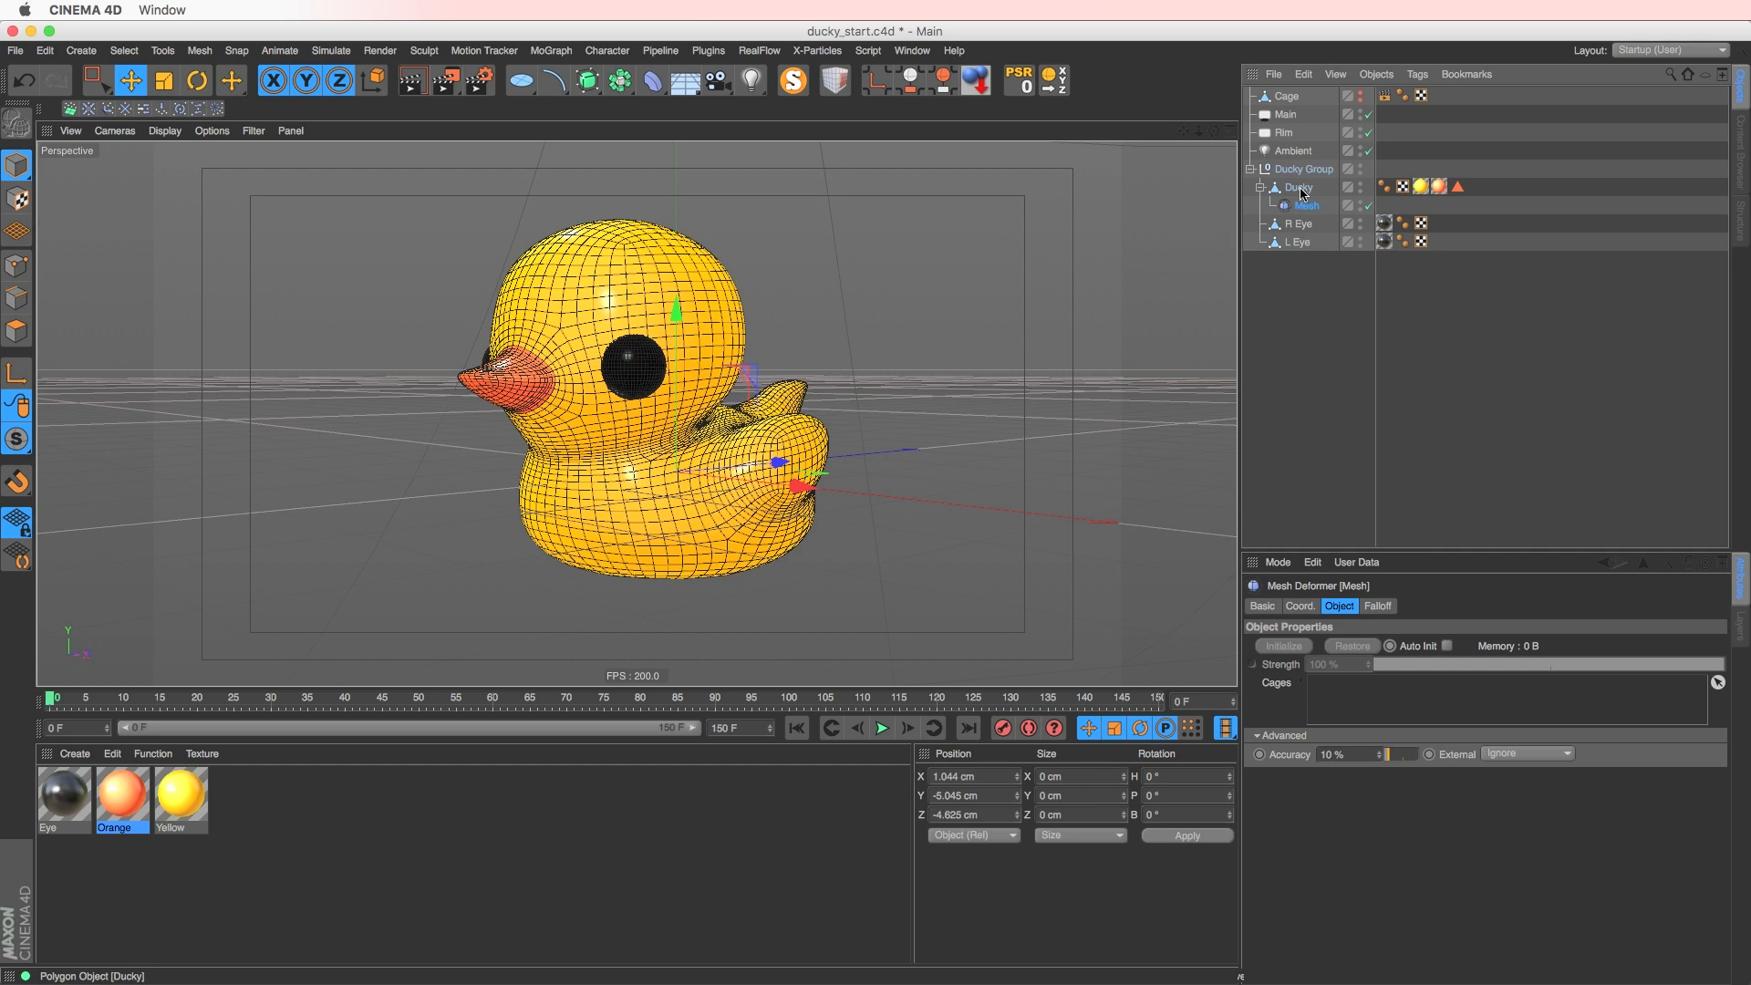
left_click(1299, 188)
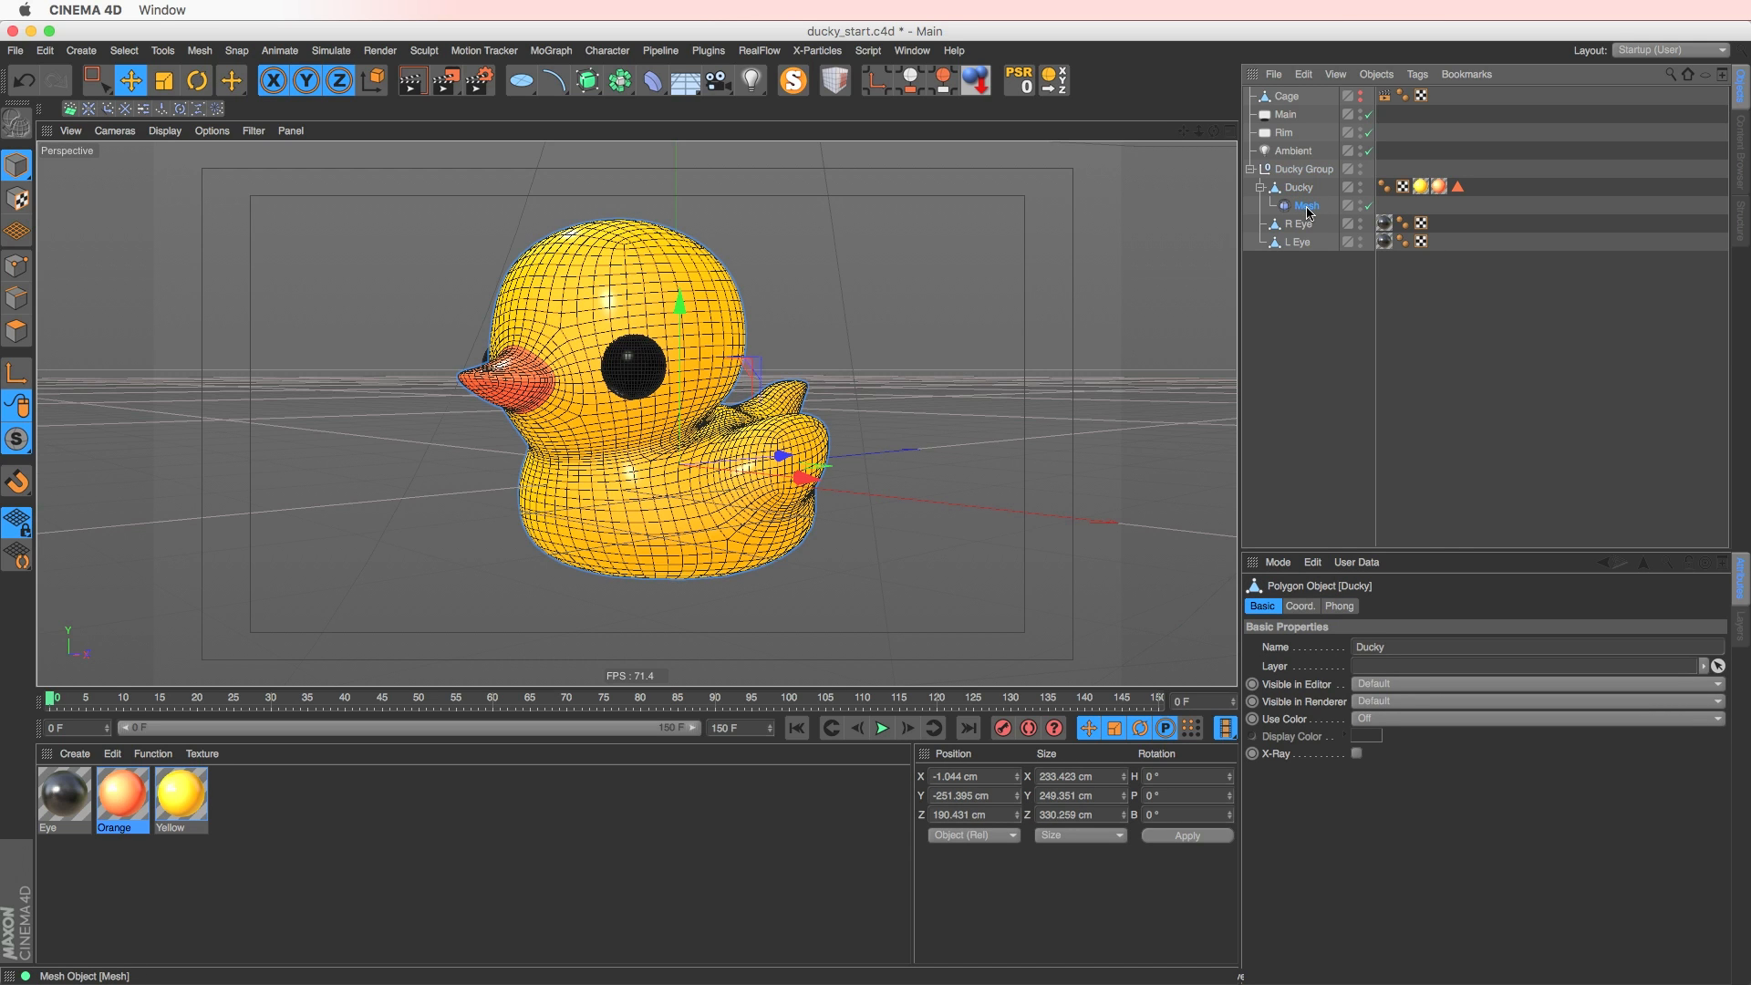
left_click(1307, 212)
left_click_drag(1307, 205, 1299, 182)
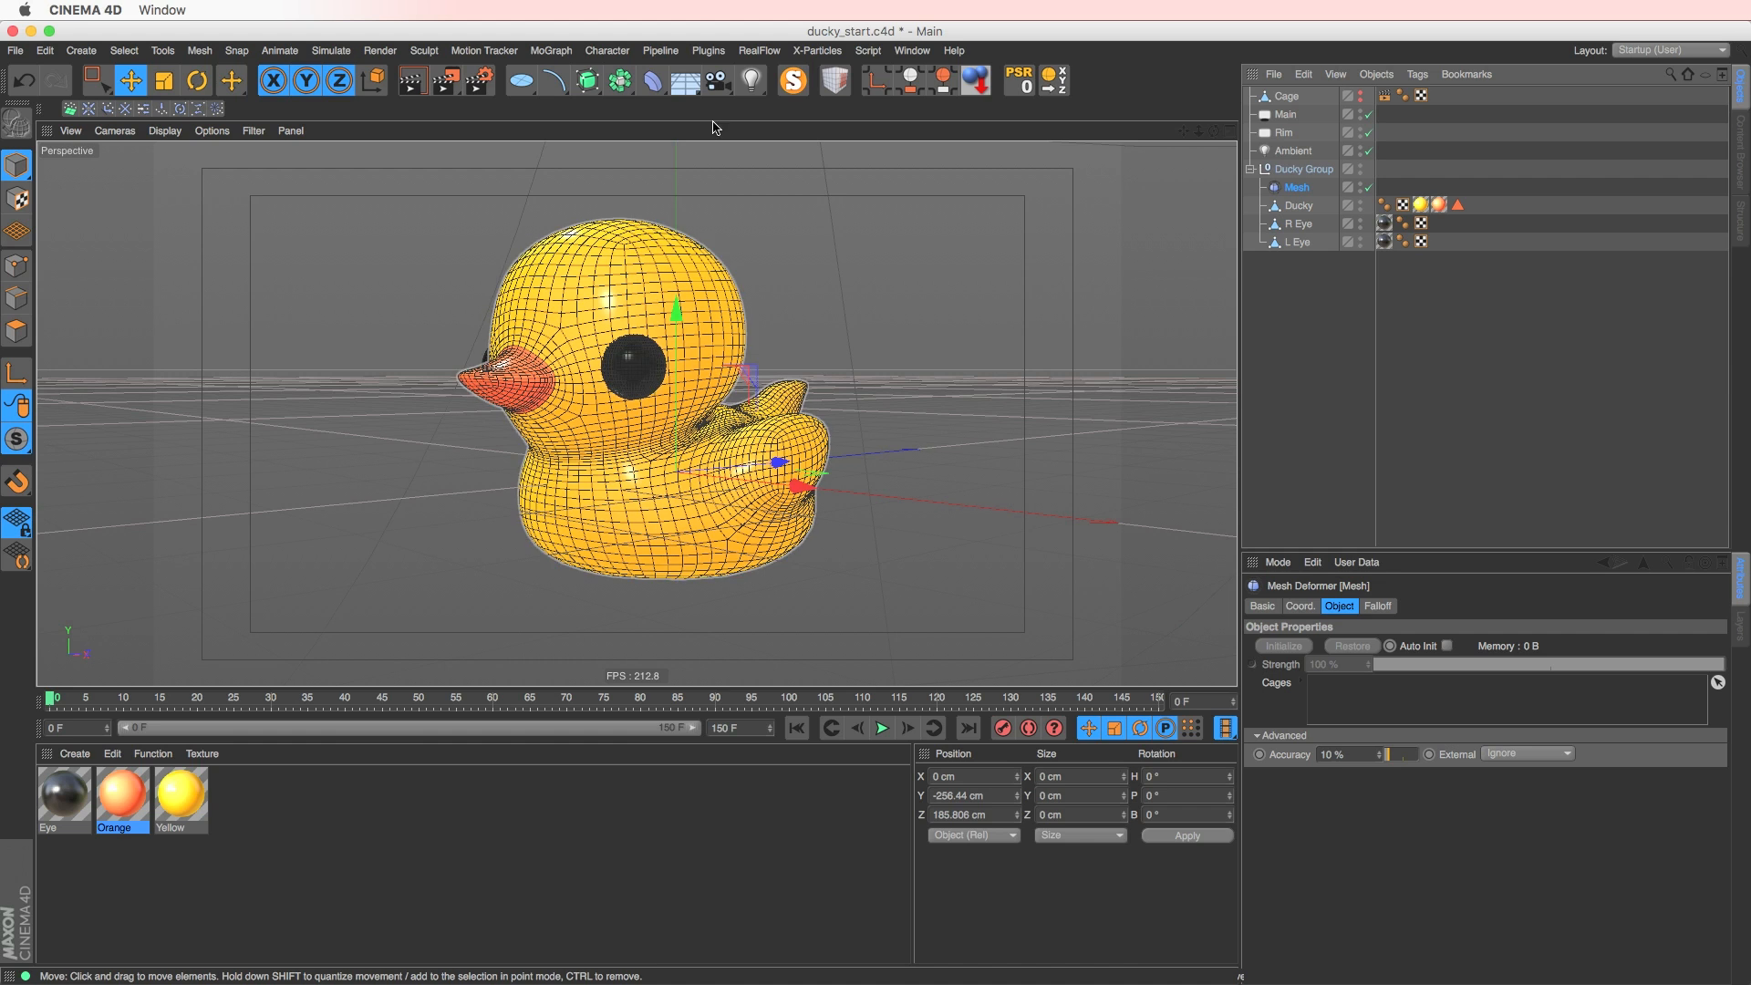
- Add a cube to the Ducky Group, raise it, and enlarge it around the duck to about 248 × 247 × 378 cm
left_click(650, 91)
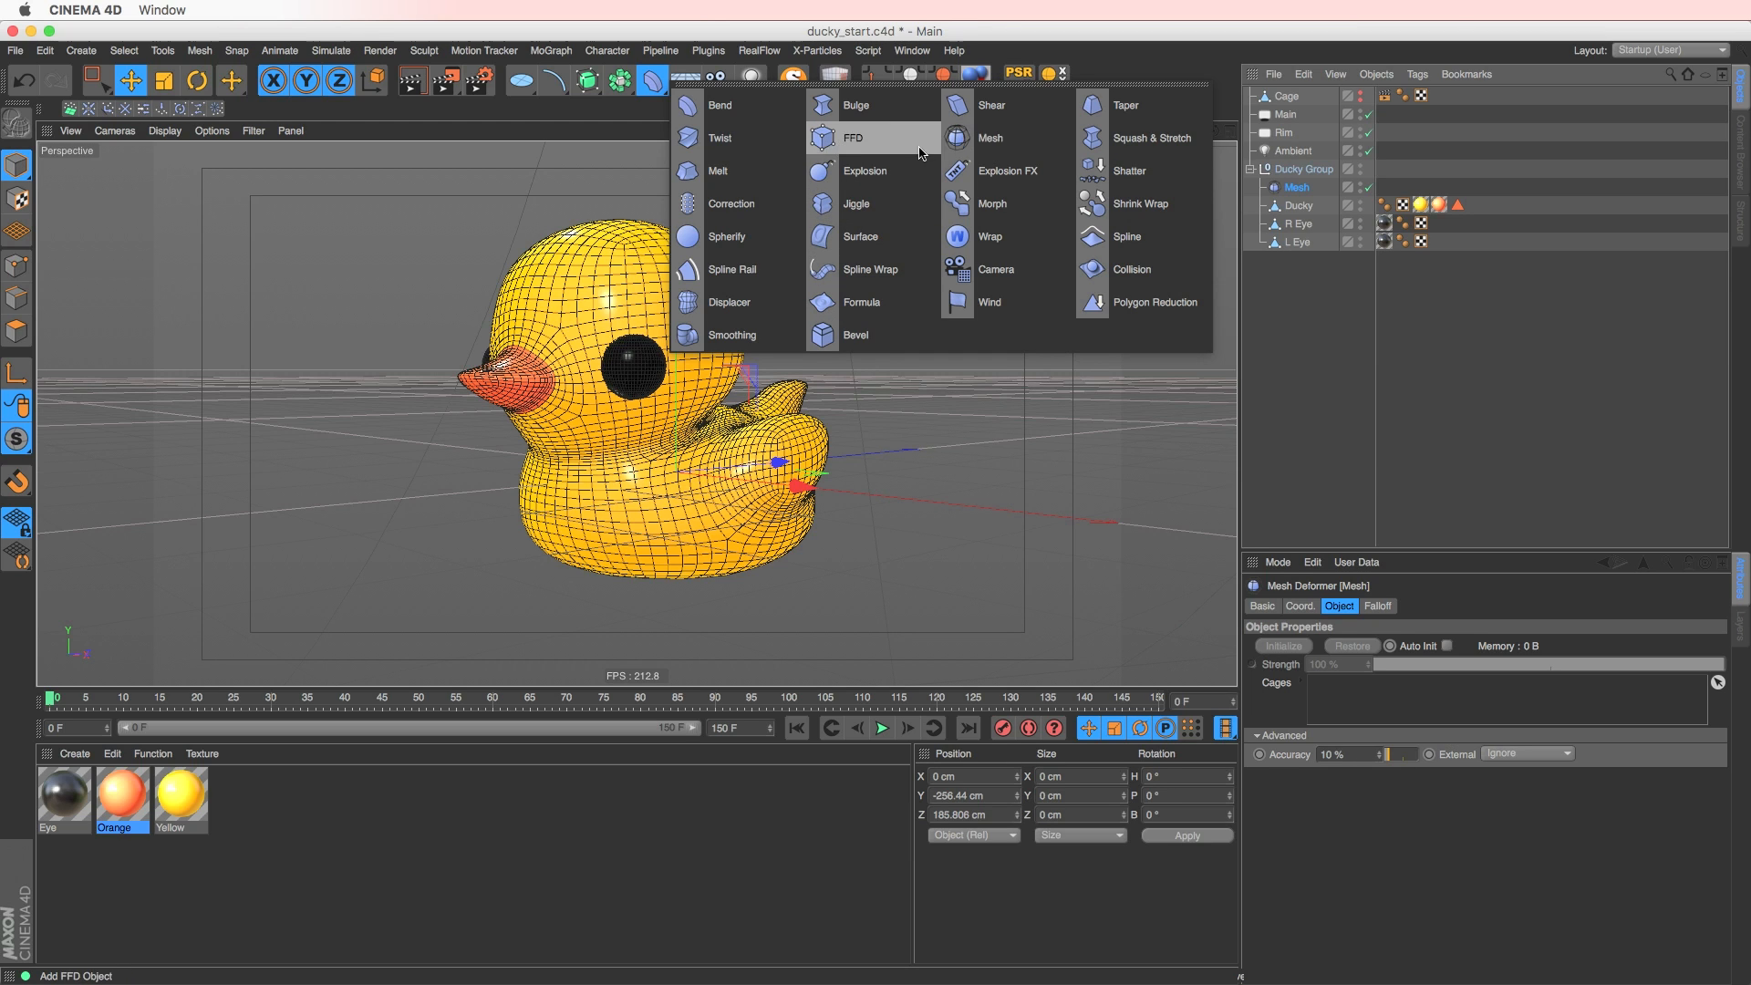
mouse_move(522, 81)
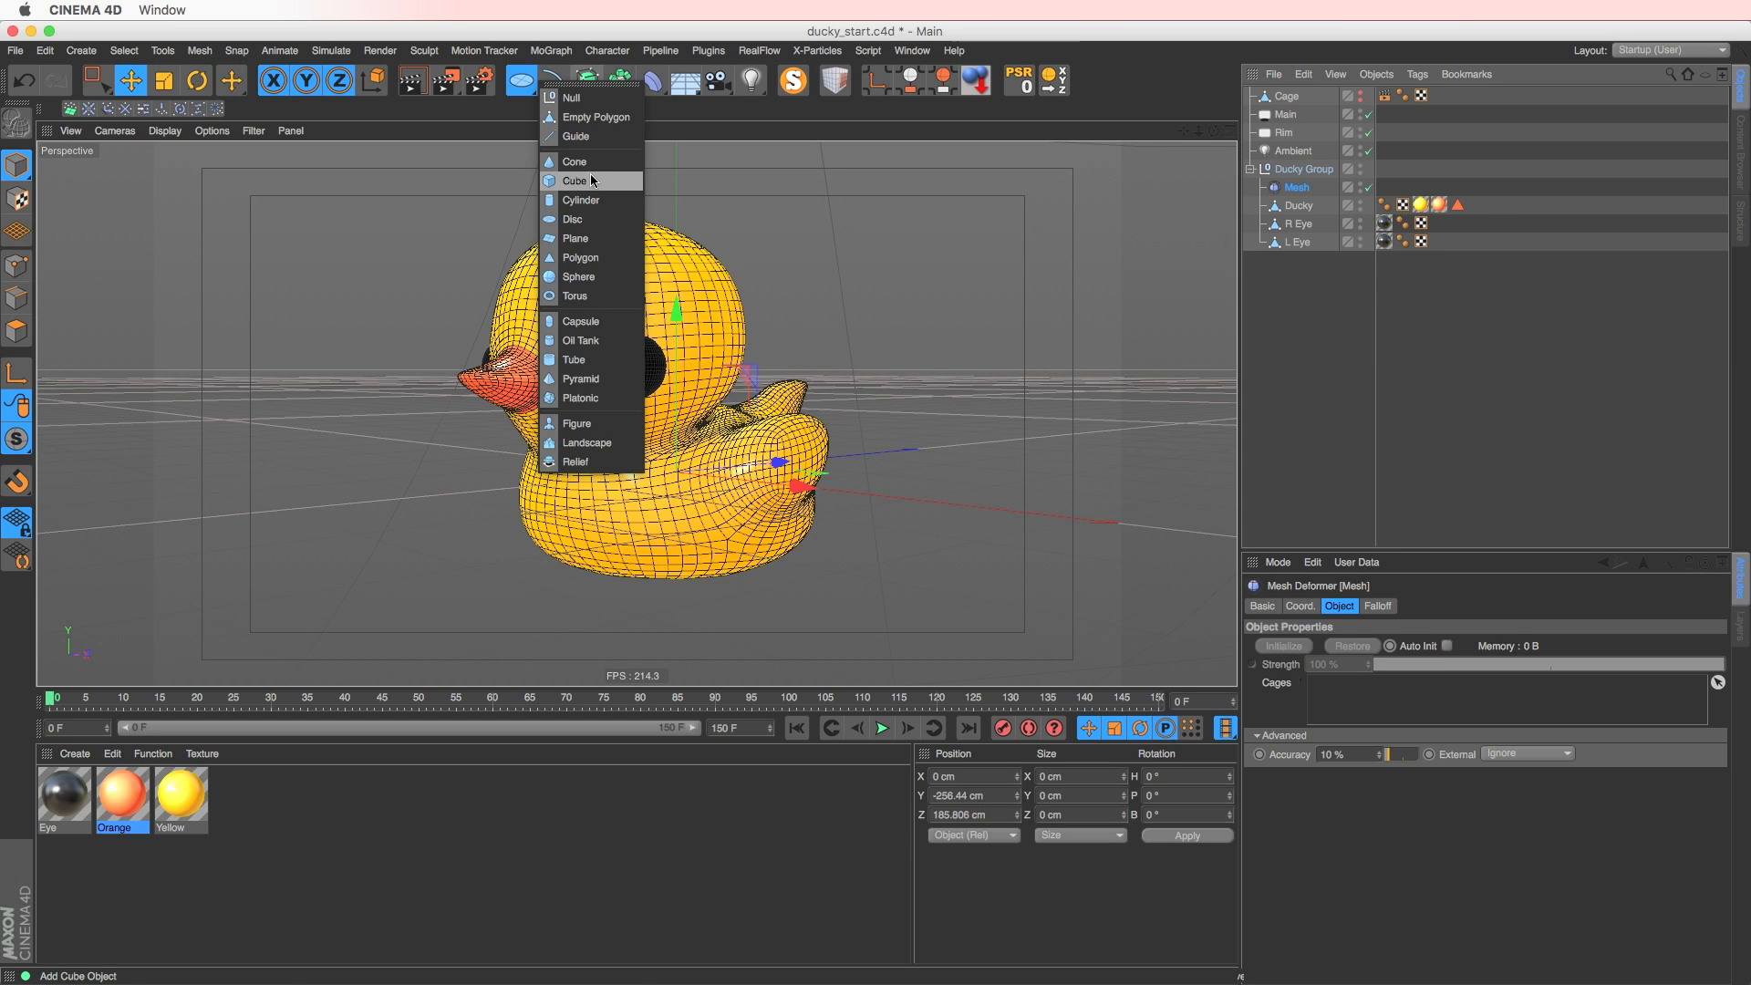
left_click(594, 180)
left_click_drag(676, 312, 675, 239)
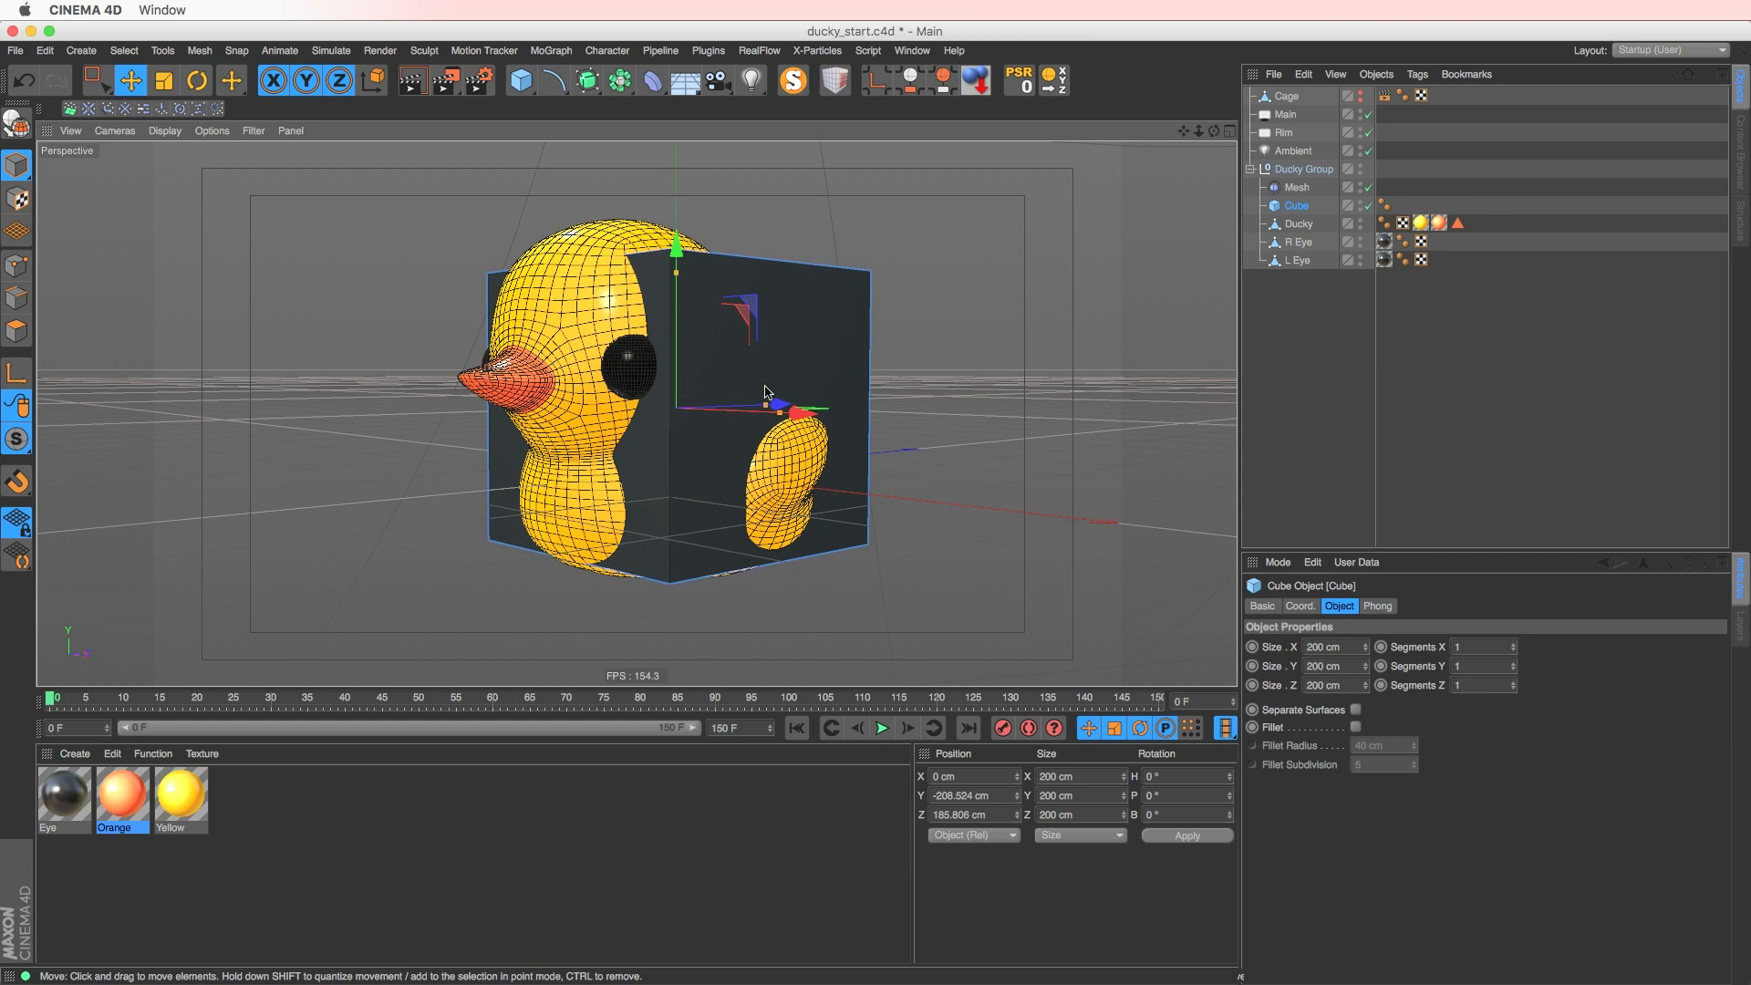
left_click_drag(766, 403, 796, 403)
left_click_drag(676, 272, 676, 241)
left_click_drag(796, 403, 877, 422)
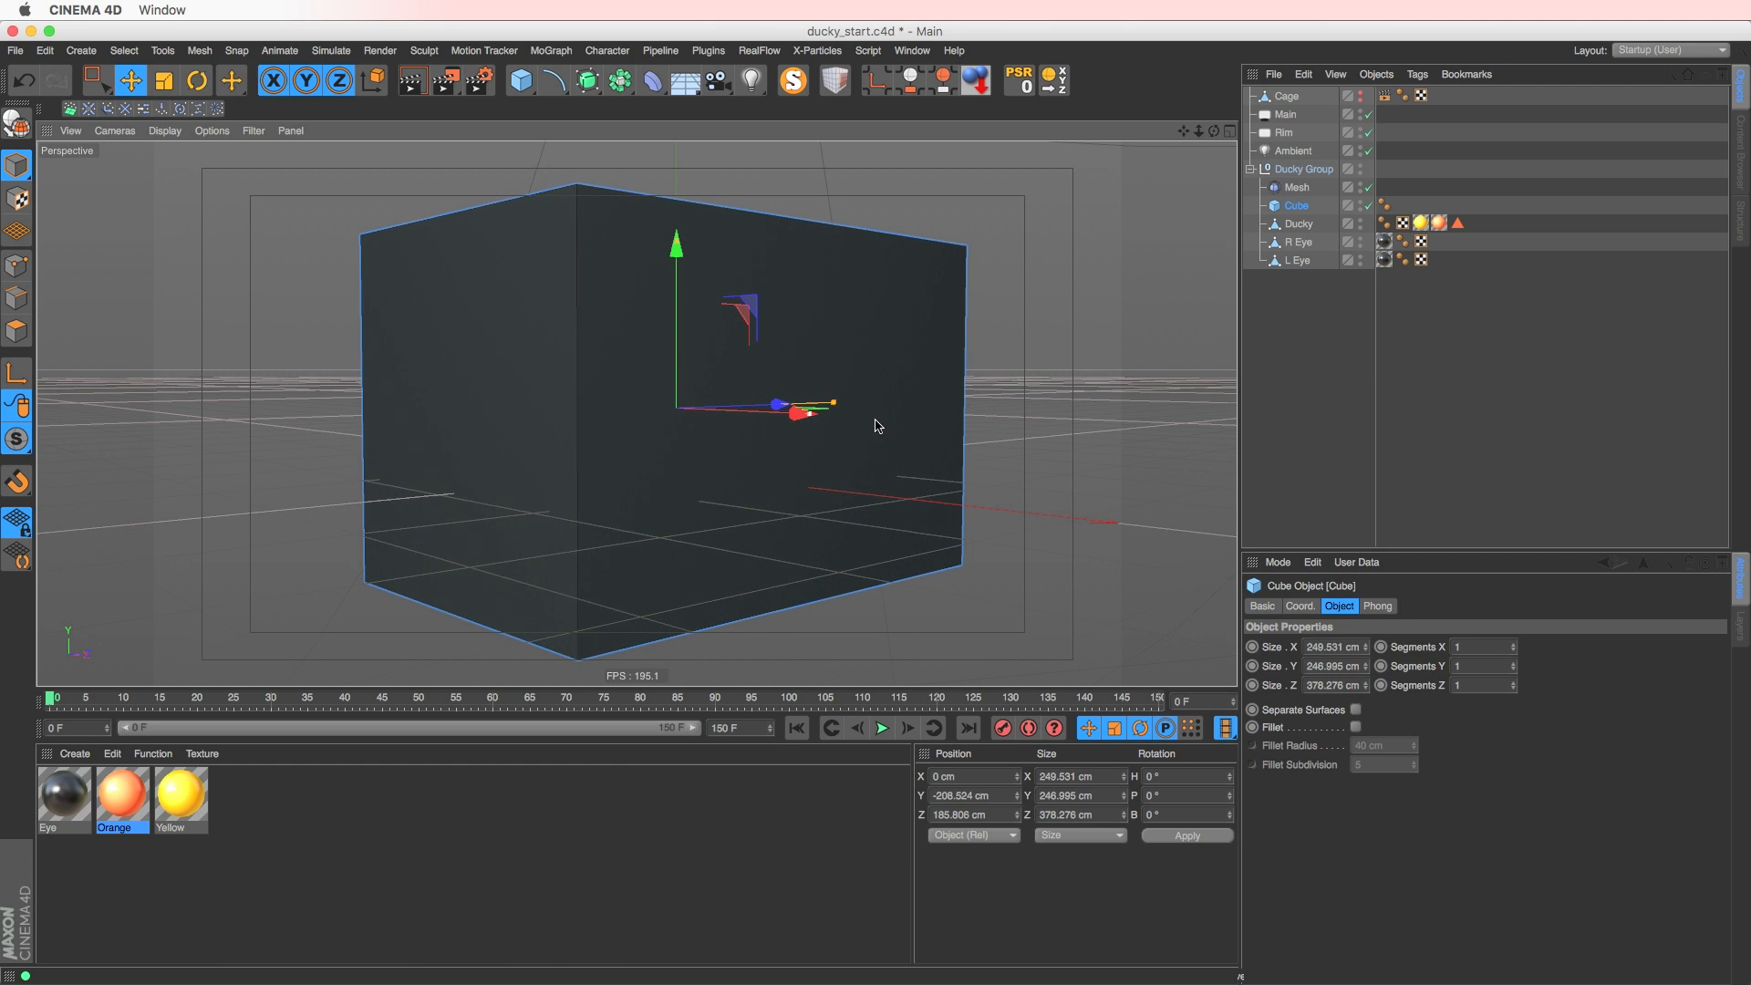
- Give the cube 2 segments in X, Y and Z, and set the viewport display to Constant Shading (Lines)
left_click(1512, 644)
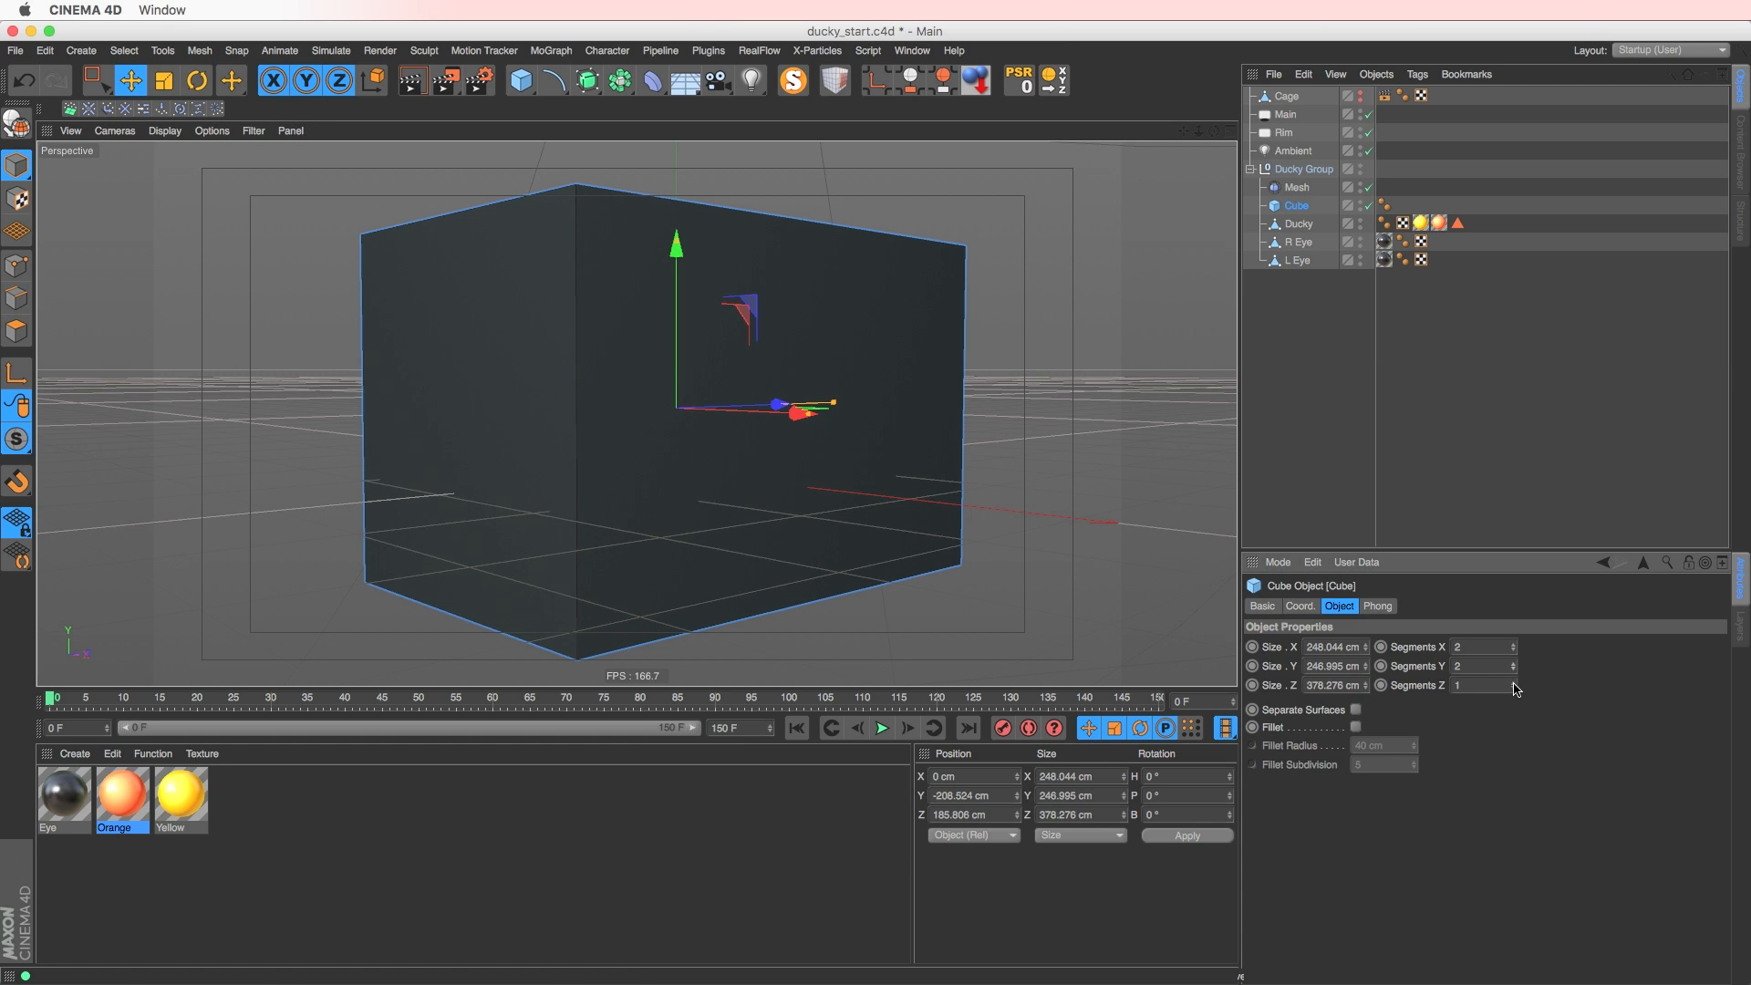
left_click(164, 132)
left_click(188, 177)
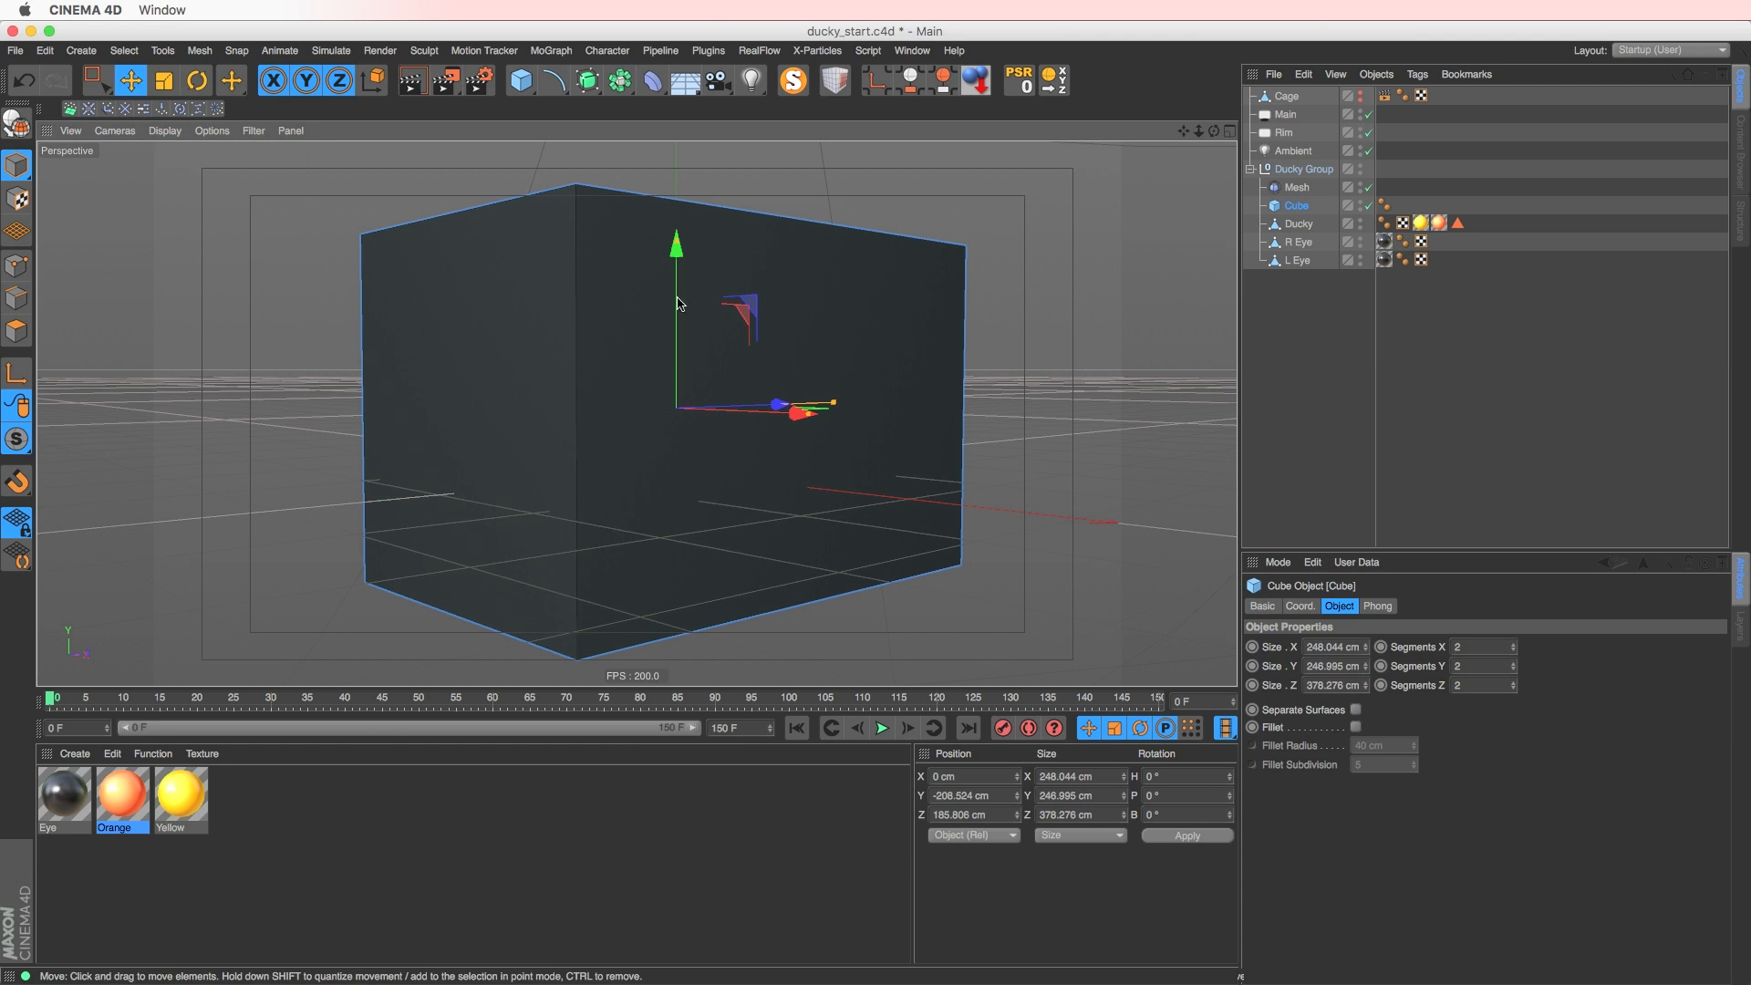
left_click_drag(534, 494, 648, 488, "alt")
left_click(164, 131)
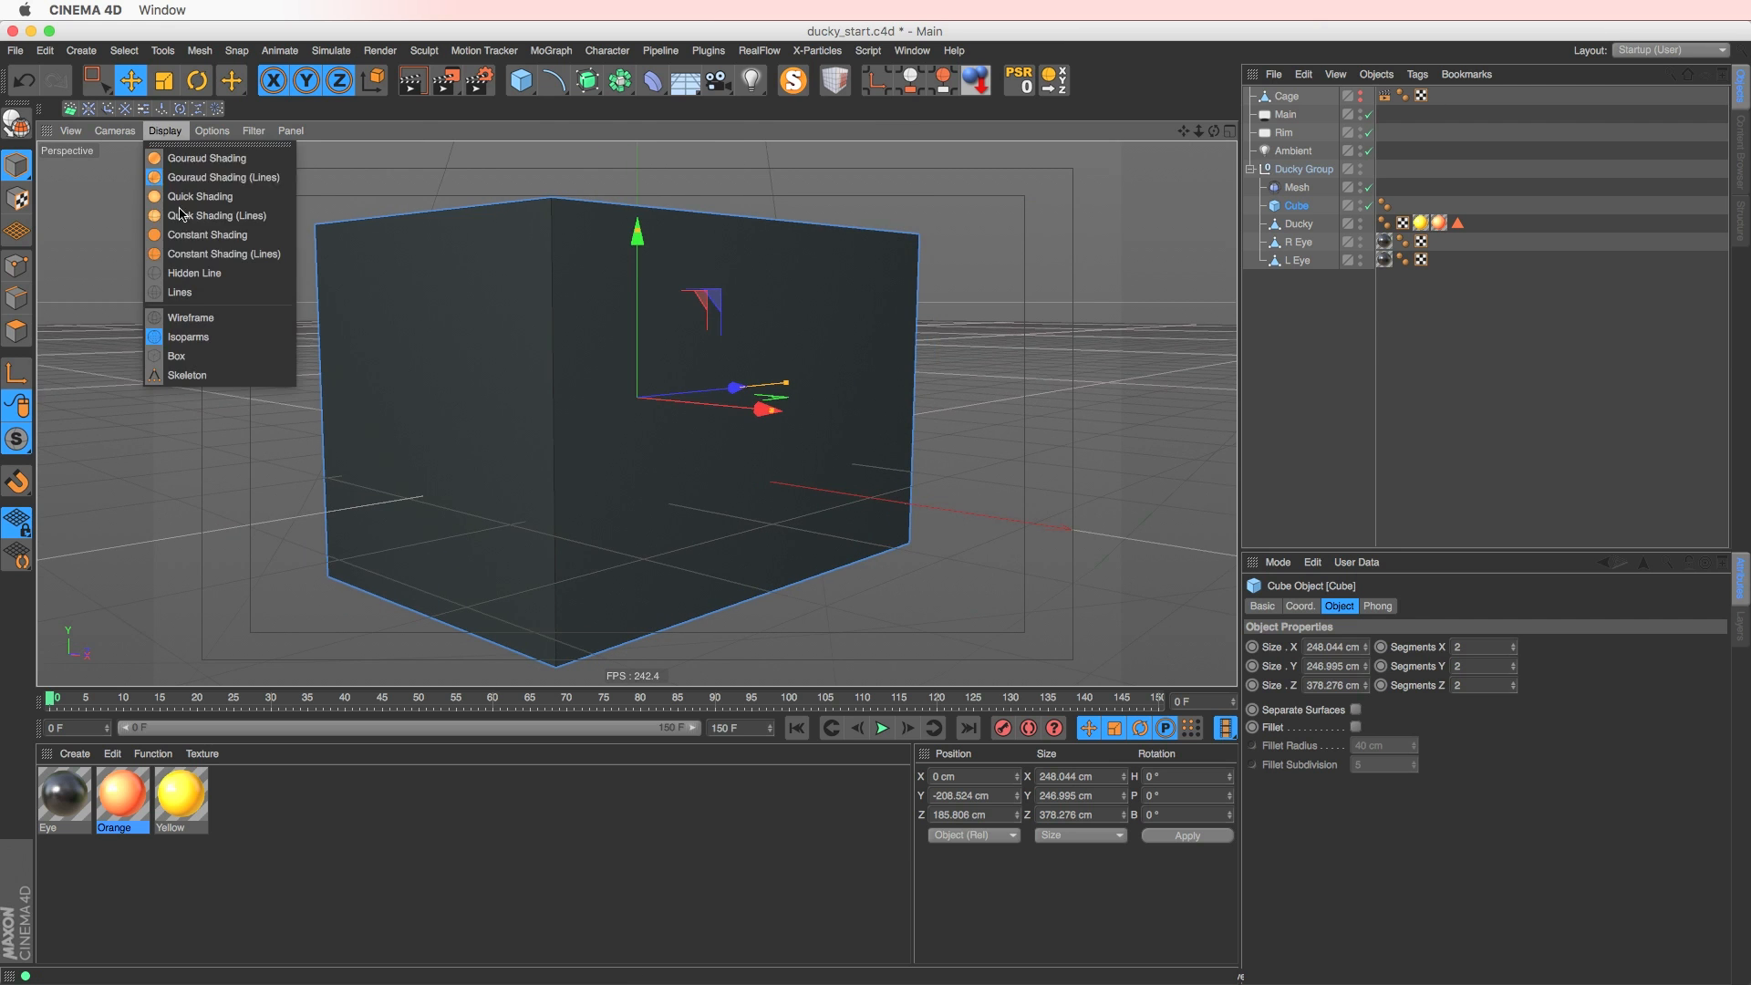
left_click(196, 254)
- Convert the cube to an editable polygon object and enable X-Ray for it
left_click_drag(644, 420, 673, 457, "alt")
key("c")
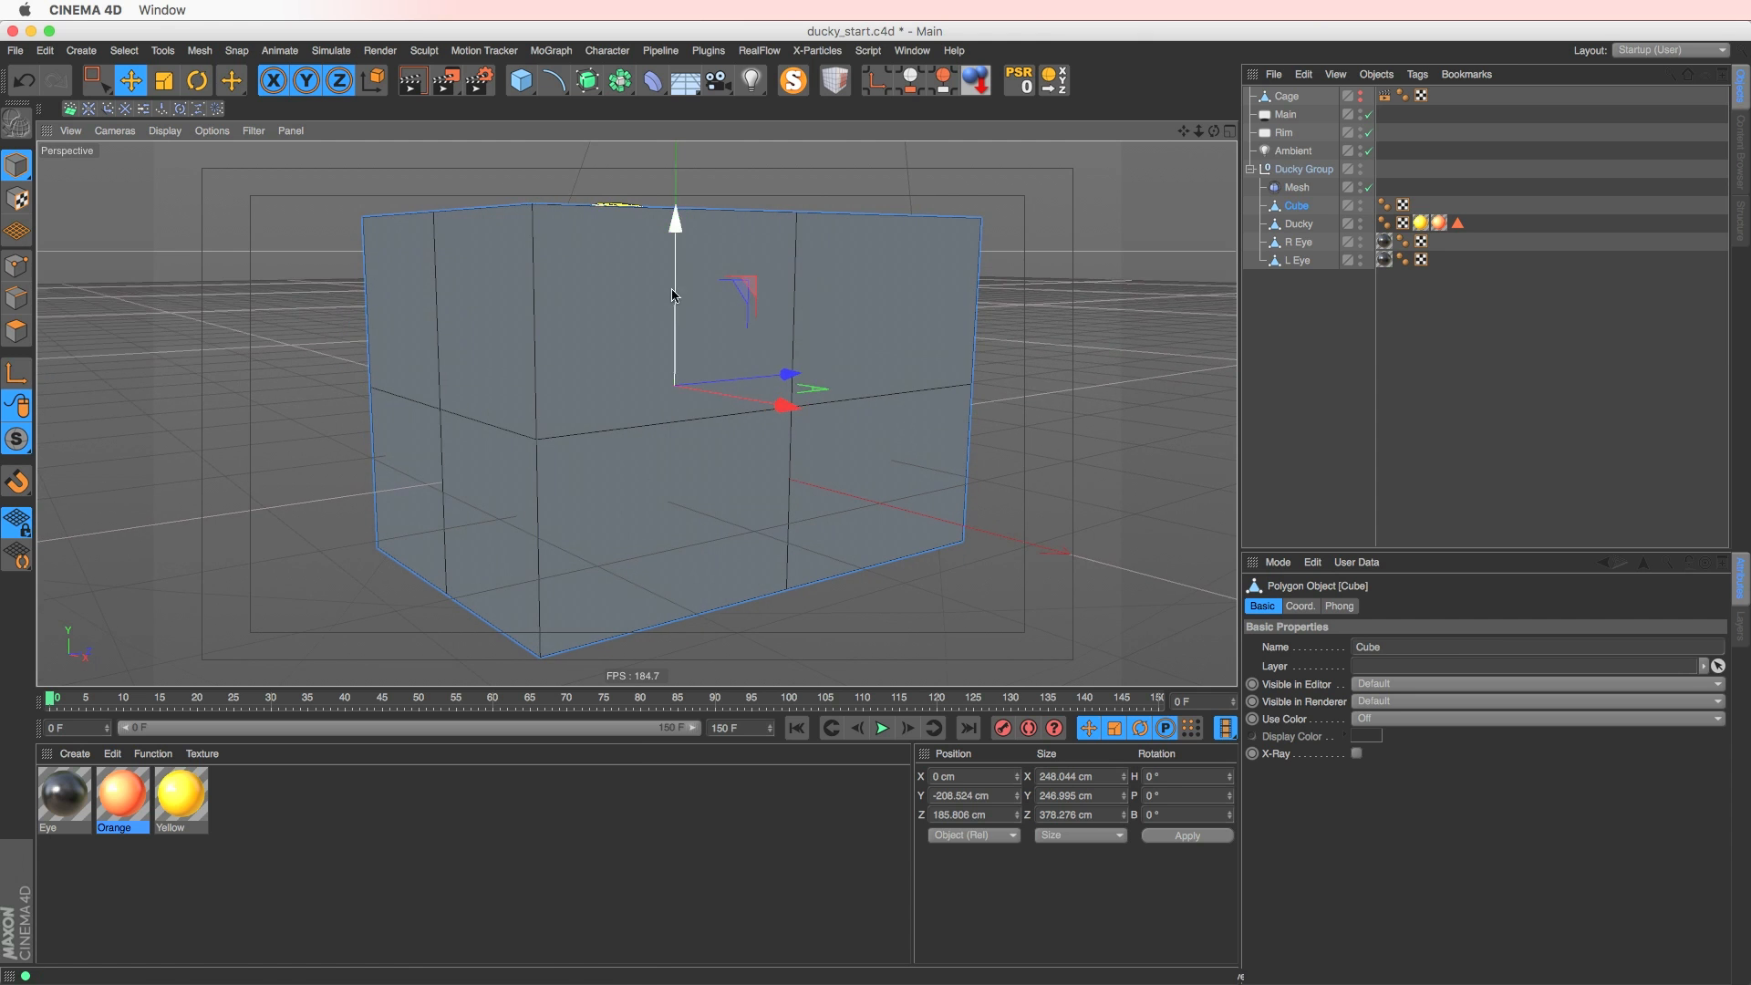
scroll(666, 371, "down", 3)
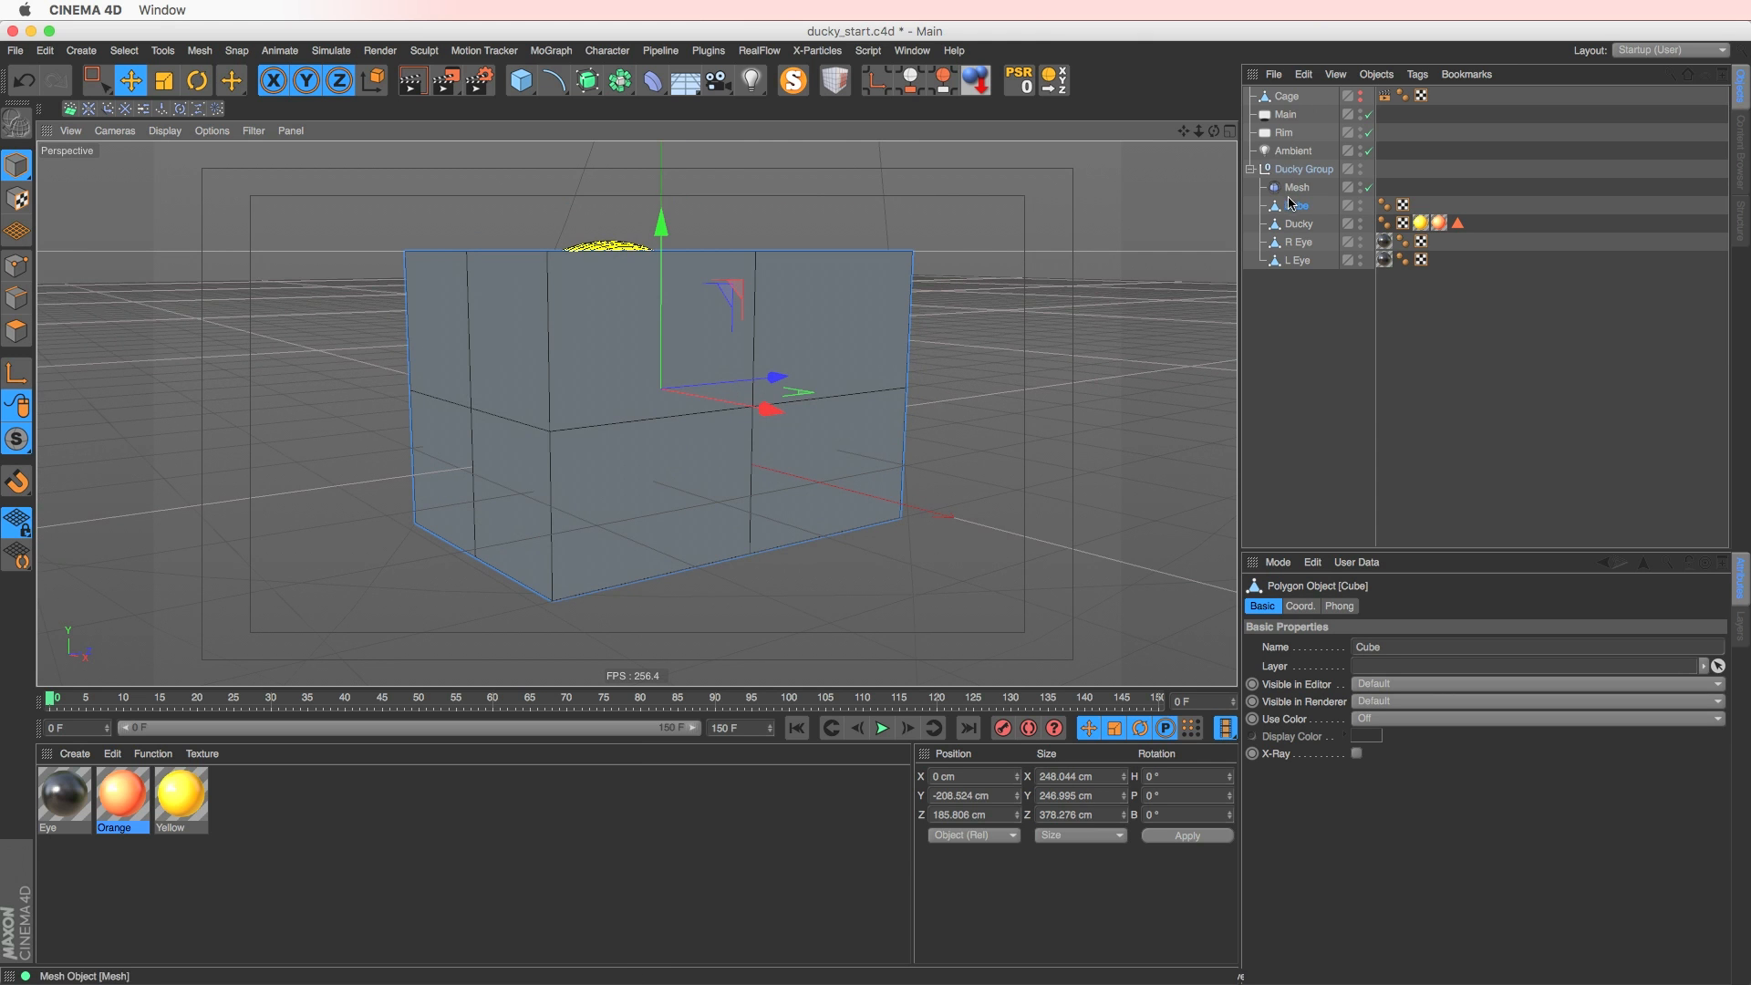
left_click(1357, 754)
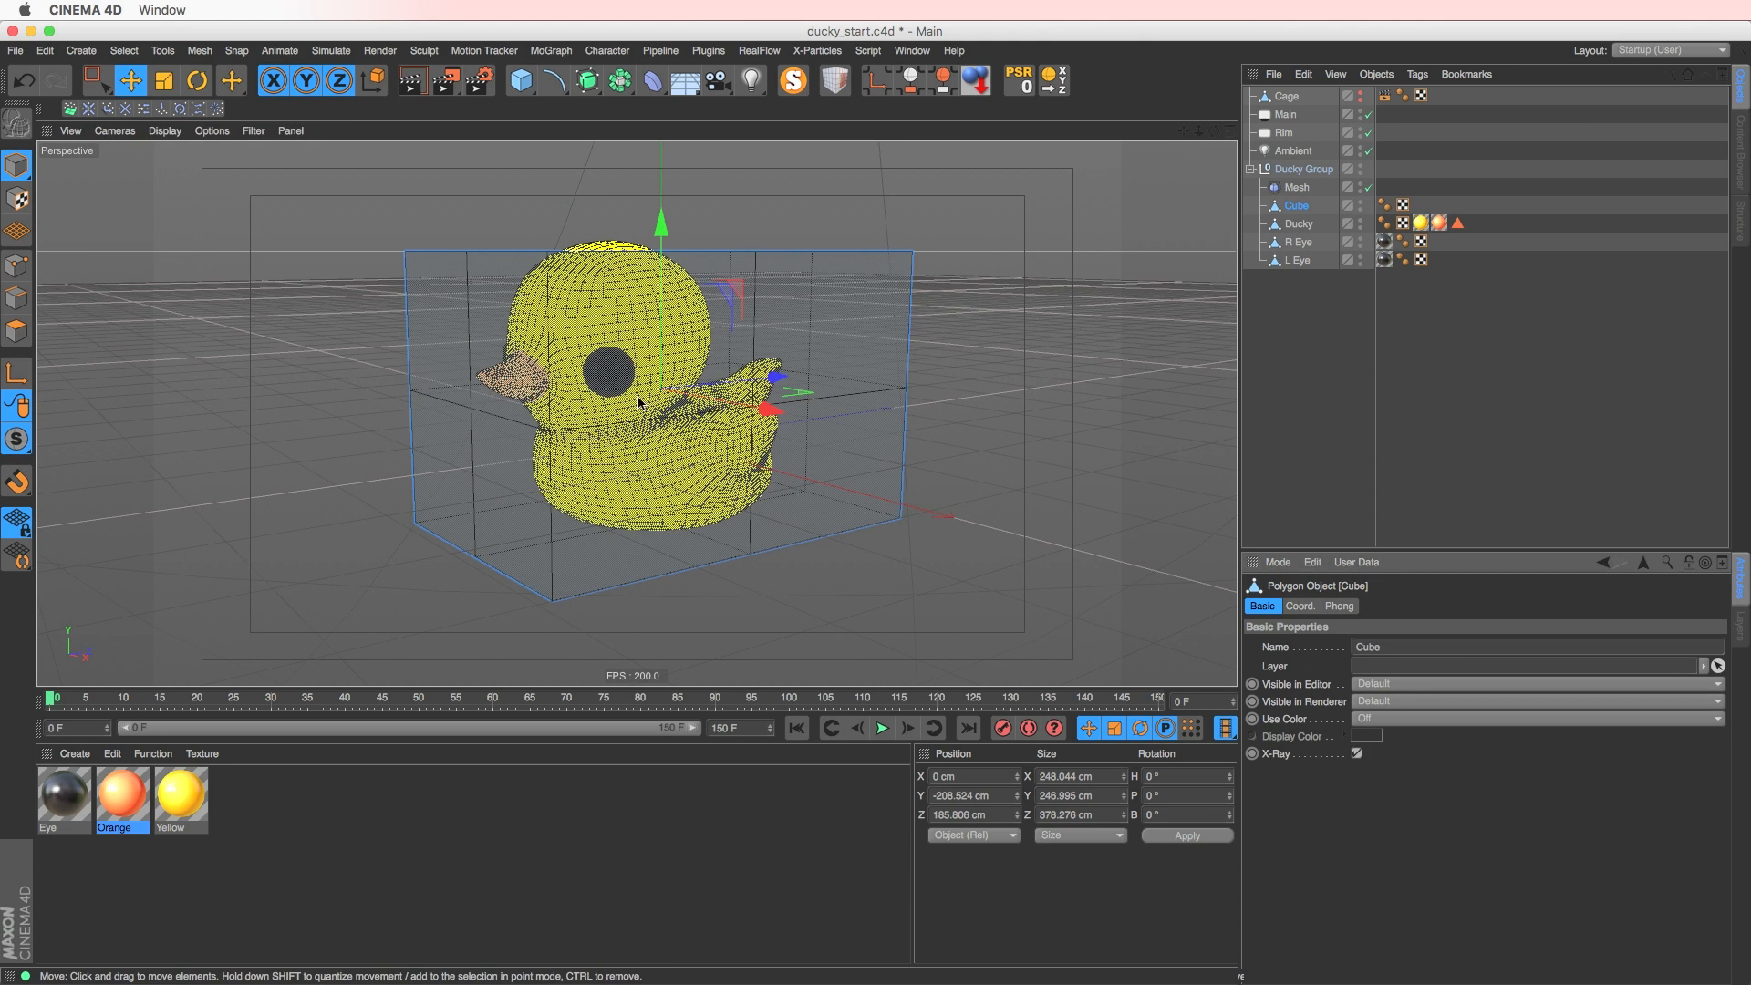
left_click_drag(641, 399, 647, 265, "alt")
- Scale the cube's height to about 261 cm and raise it slightly so it encloses the whole duck
key("t")
key("e")
mouse_move(597, 378)
left_mouse_down("alt")
mouse_move(769, 371)
mouse_move(589, 373)
mouse_move(605, 369)
left_mouse_up("alt")
- Add an FFD deformer to the Ducky Group
left_click(588, 81)
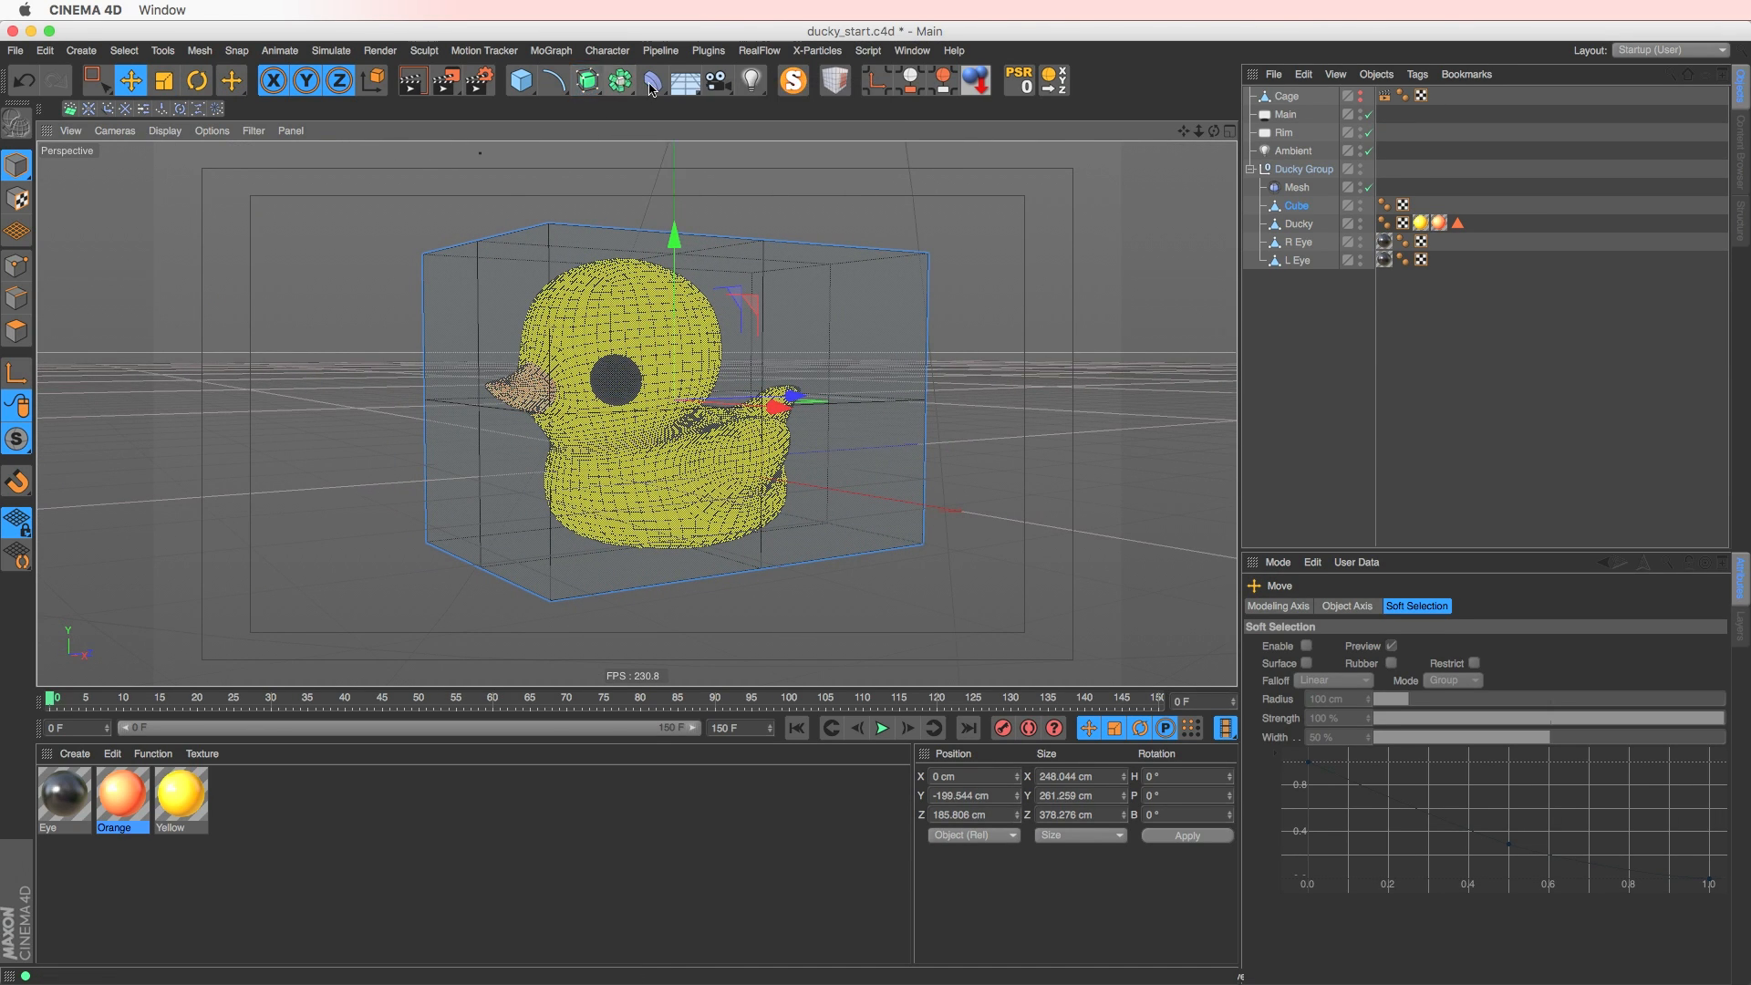
left_click(652, 80)
left_click(869, 143)
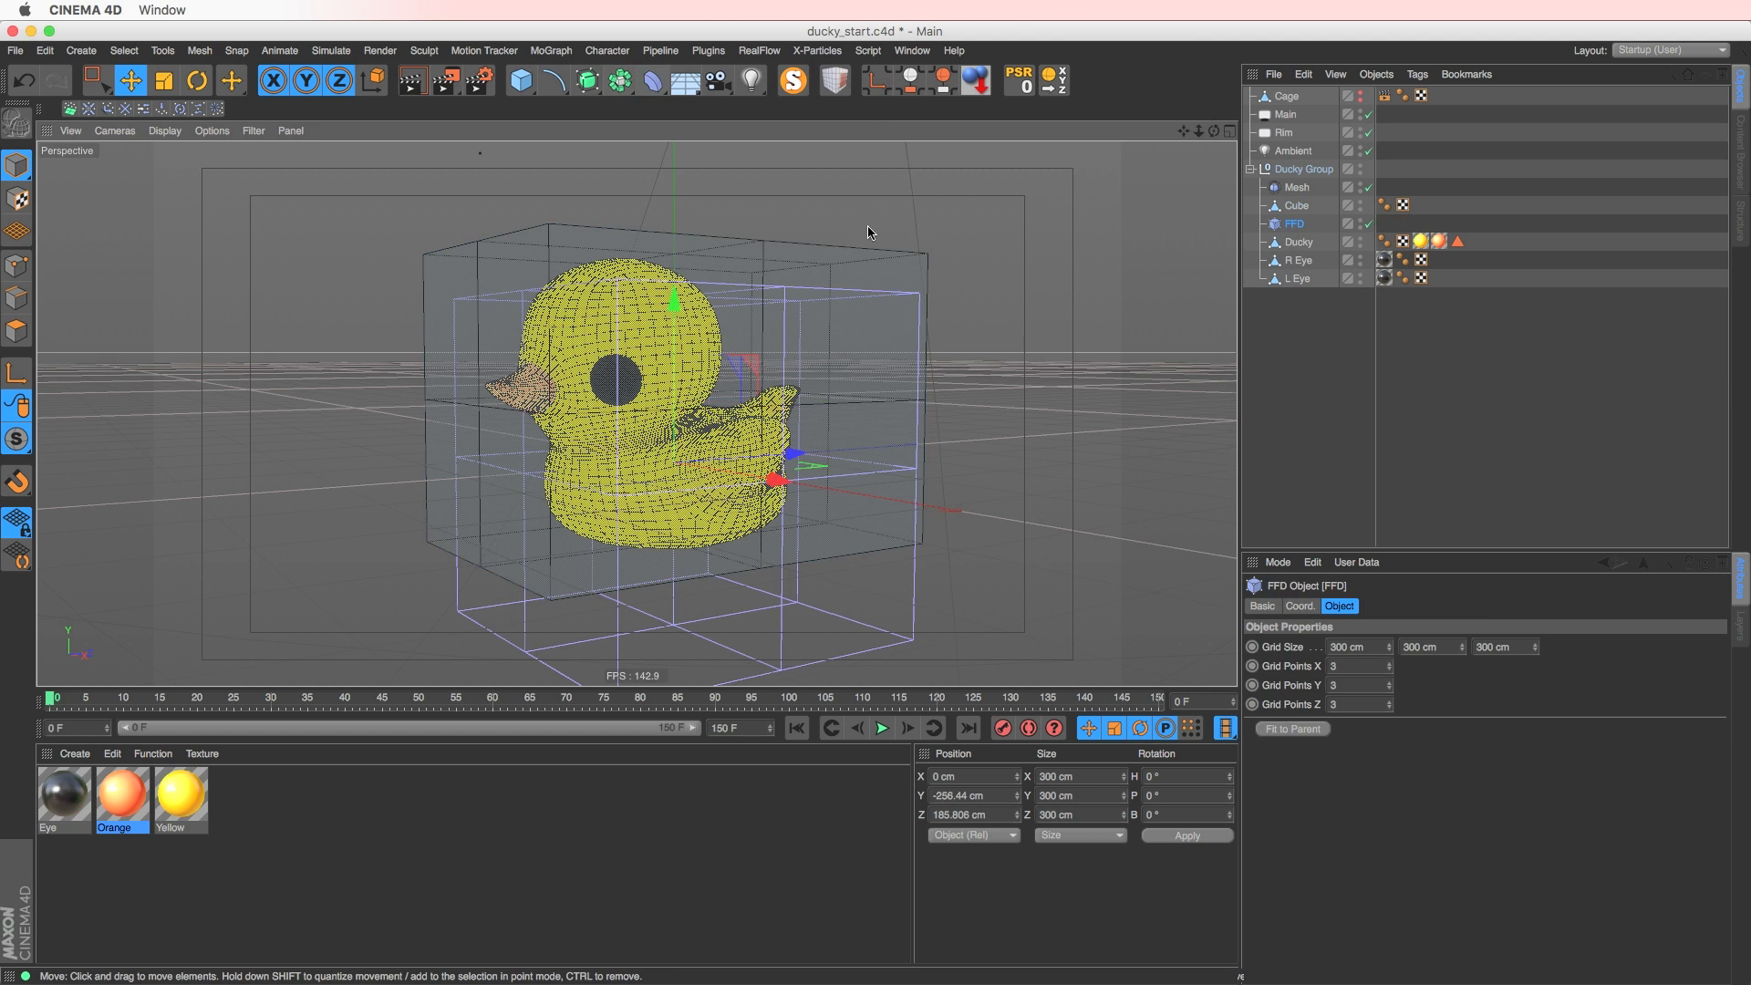
- Try moving the whole FFD grid away from the duck, switch to point mode, and undo the move
left_click_drag(709, 360, 447, 297)
key("super+z")
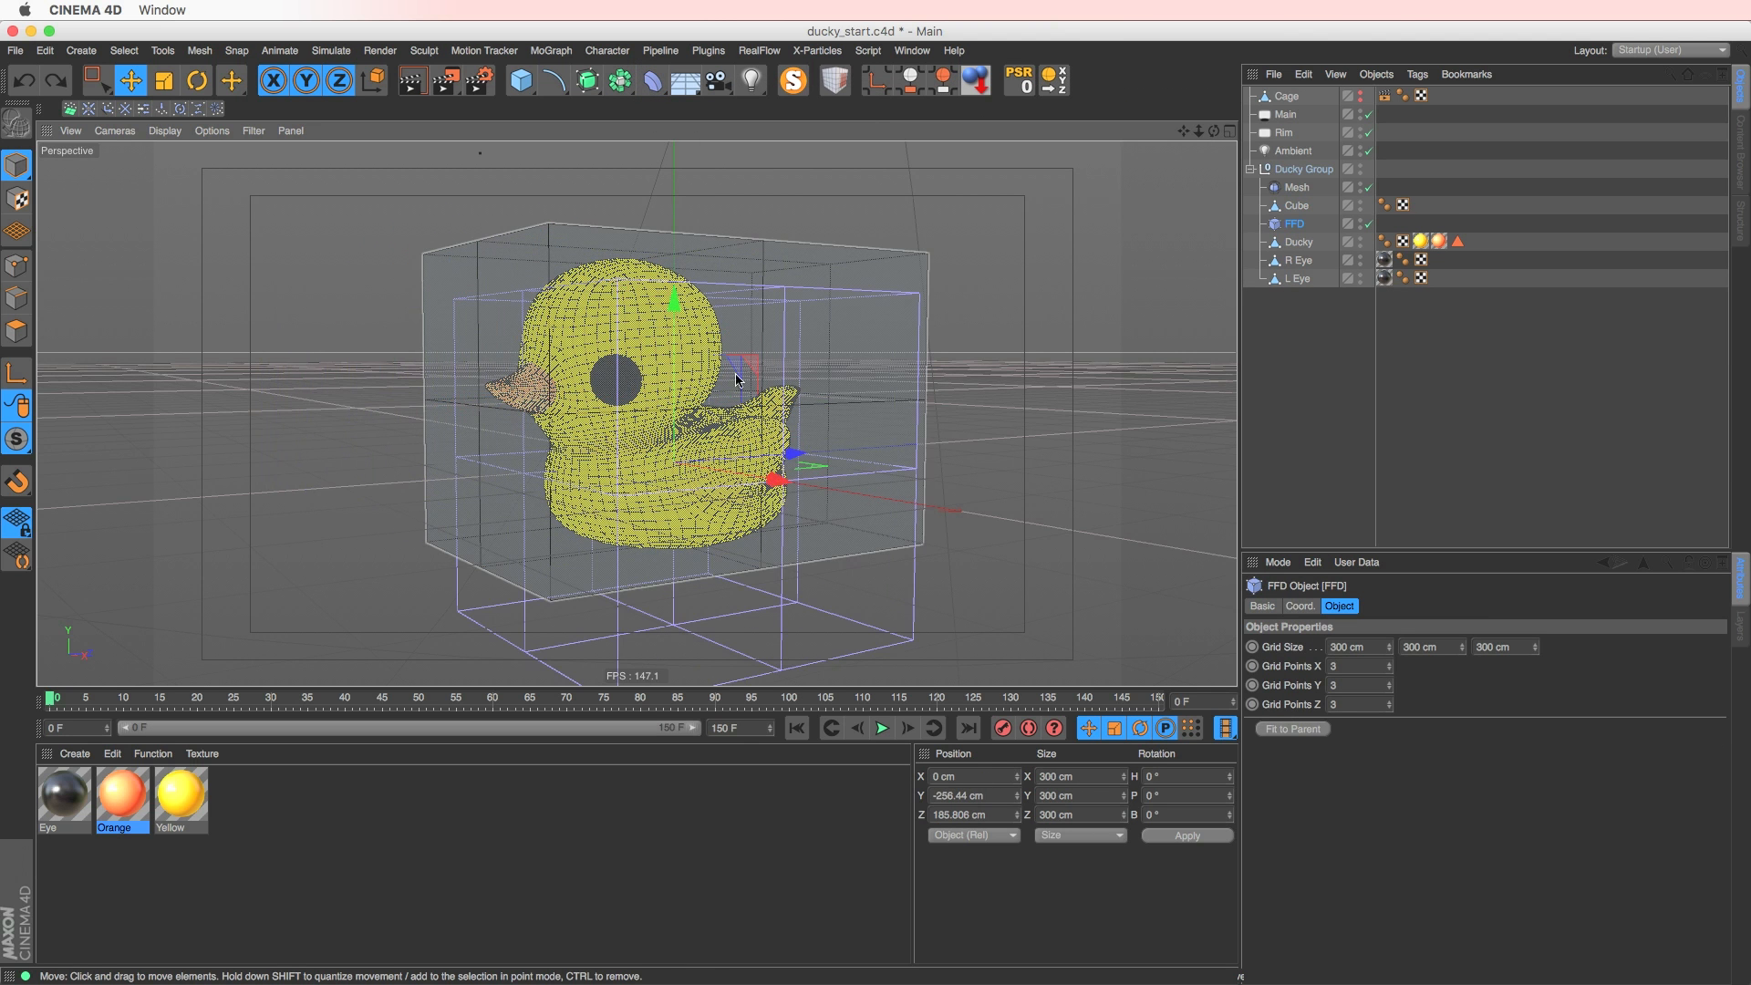
left_click_drag(671, 403, 483, 284, "alt")
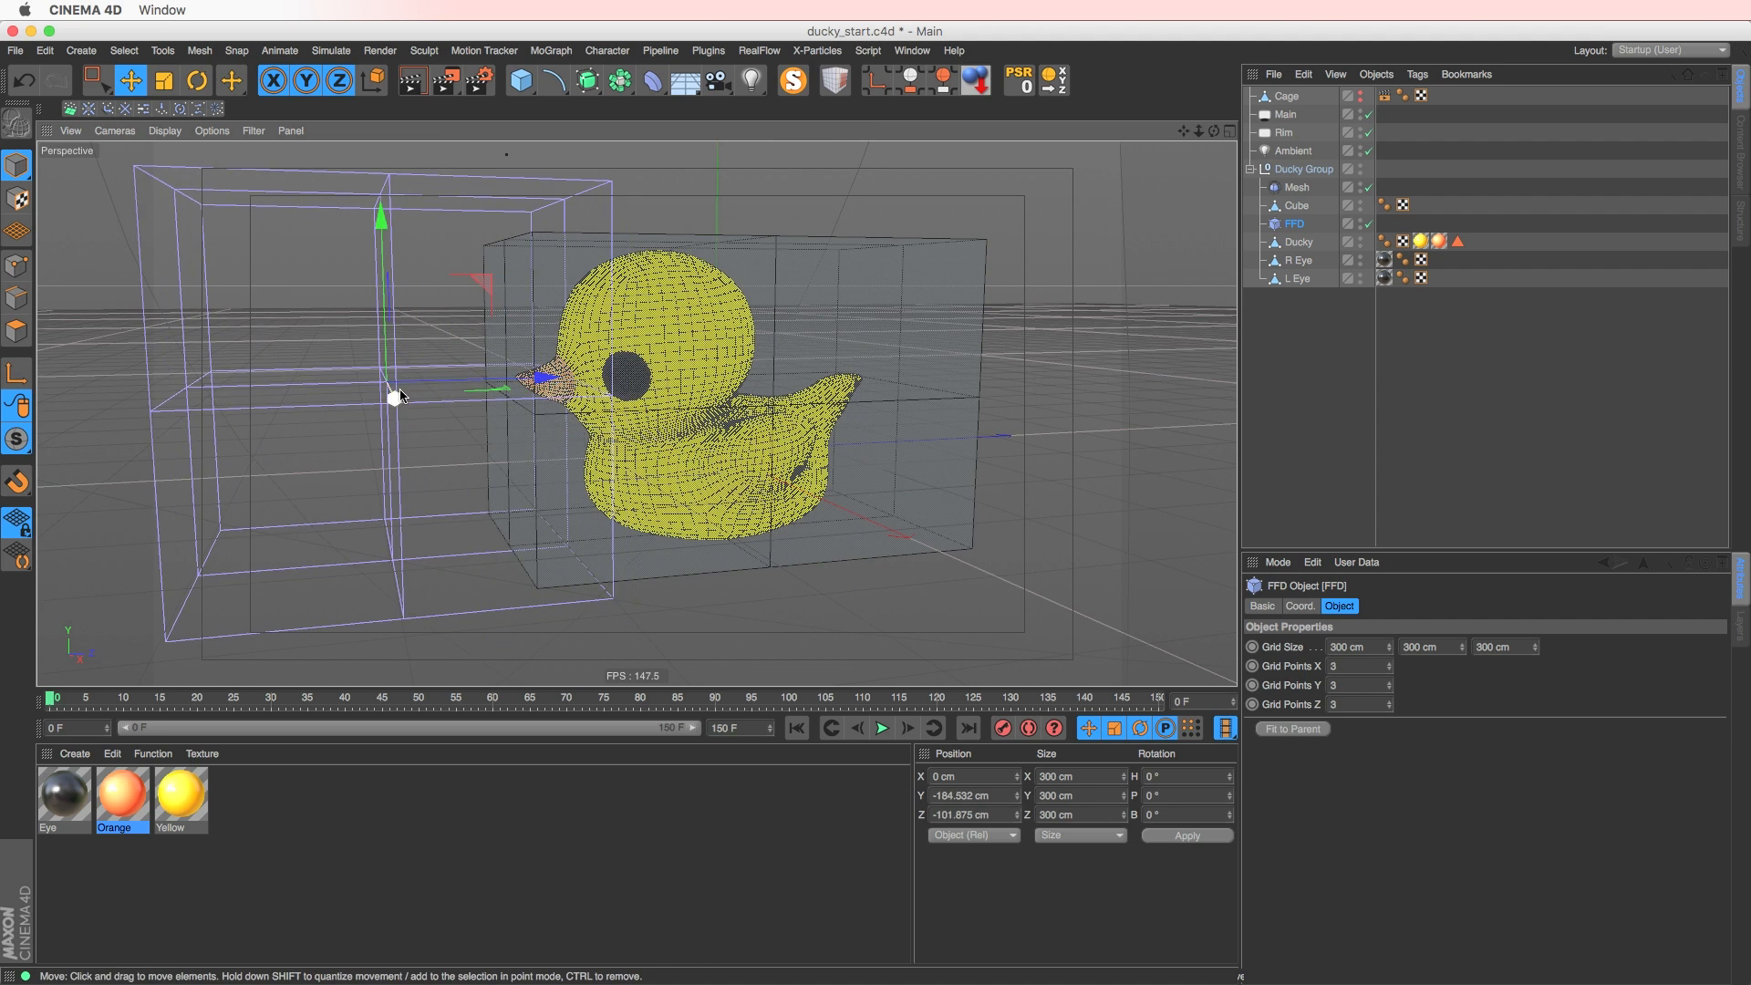
left_click_drag(346, 356, 45, 282, "alt")
left_click(17, 266)
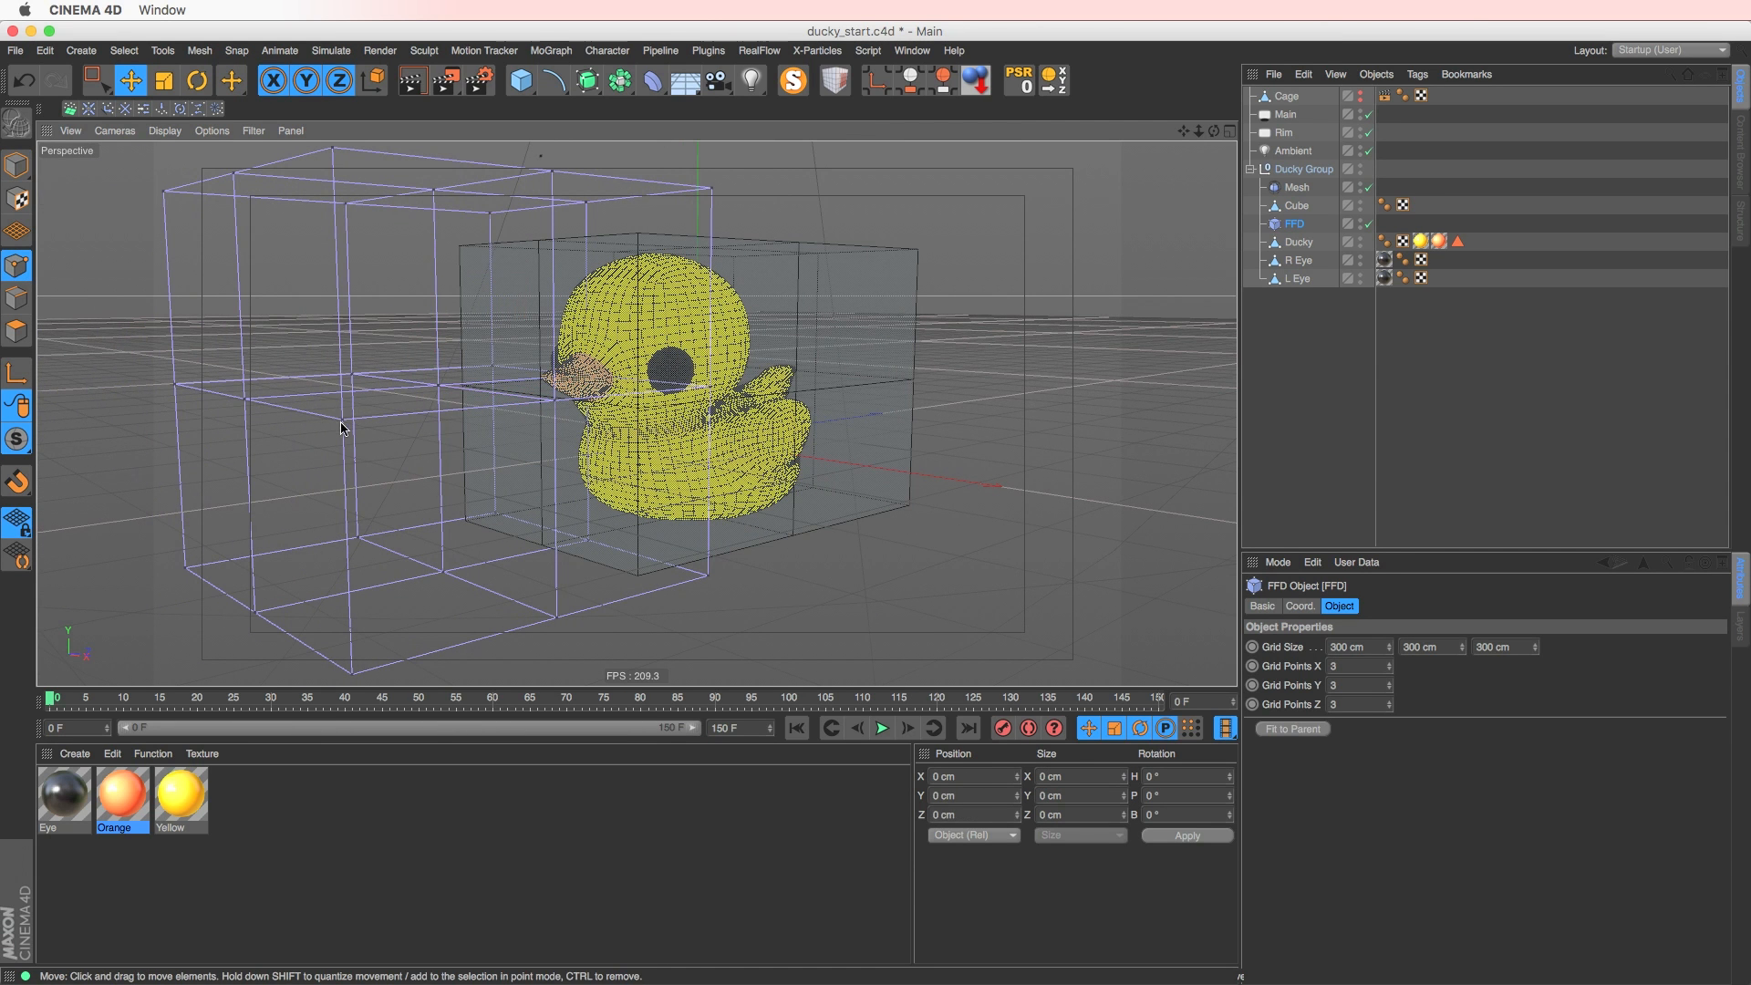
key("super+z")
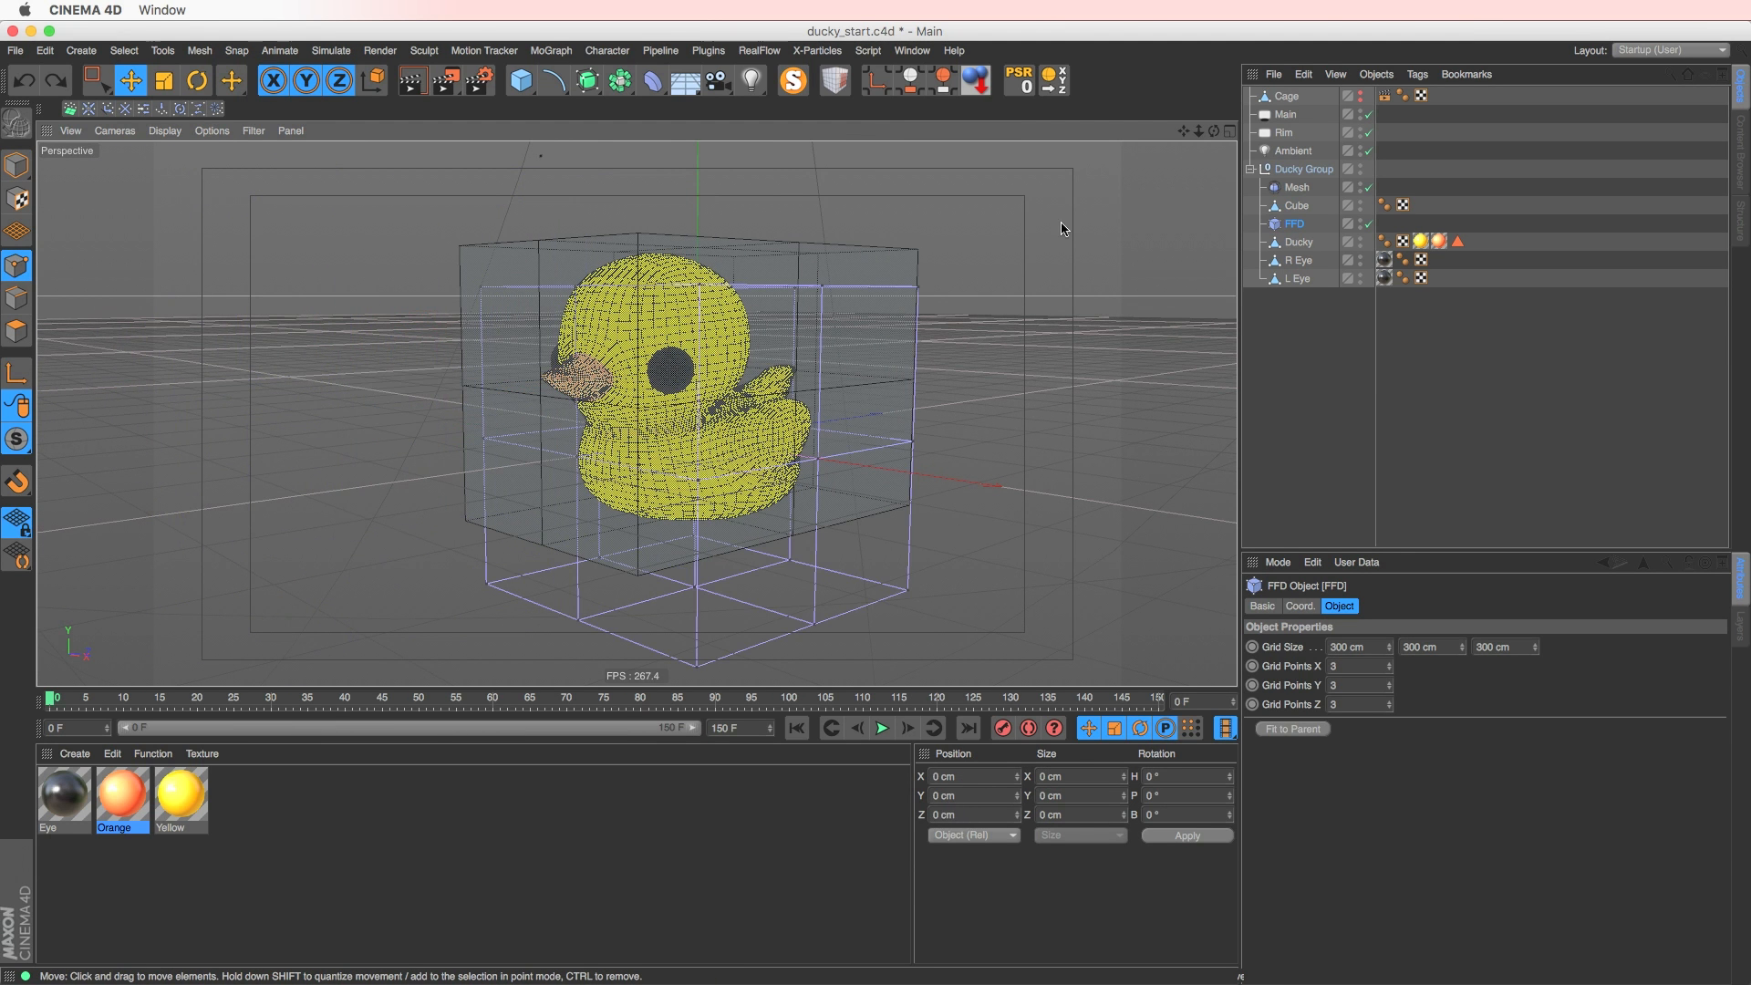
- Place the FFD above the Cube in the hierarchy and try deforming the duck by moving one side grid point
left_click_drag(1292, 201, 1293, 197)
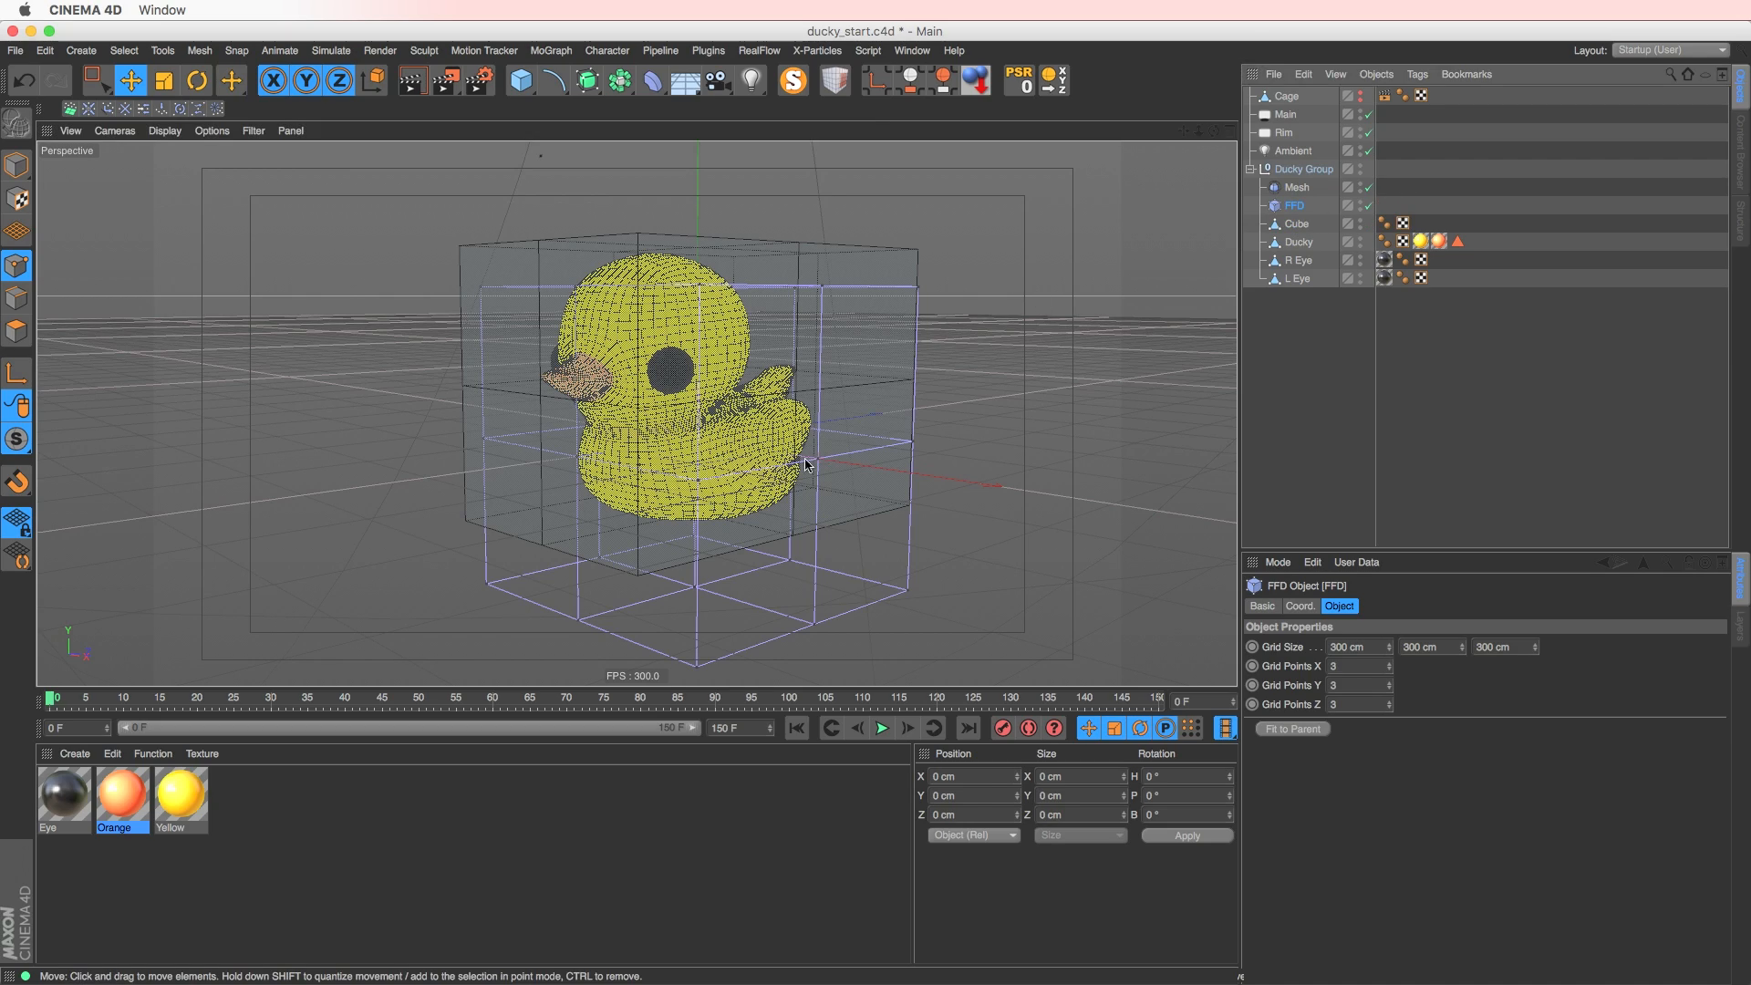
left_click(817, 457)
left_click_drag(913, 374, 972, 356)
left_click_drag(972, 356, 998, 440, "alt")
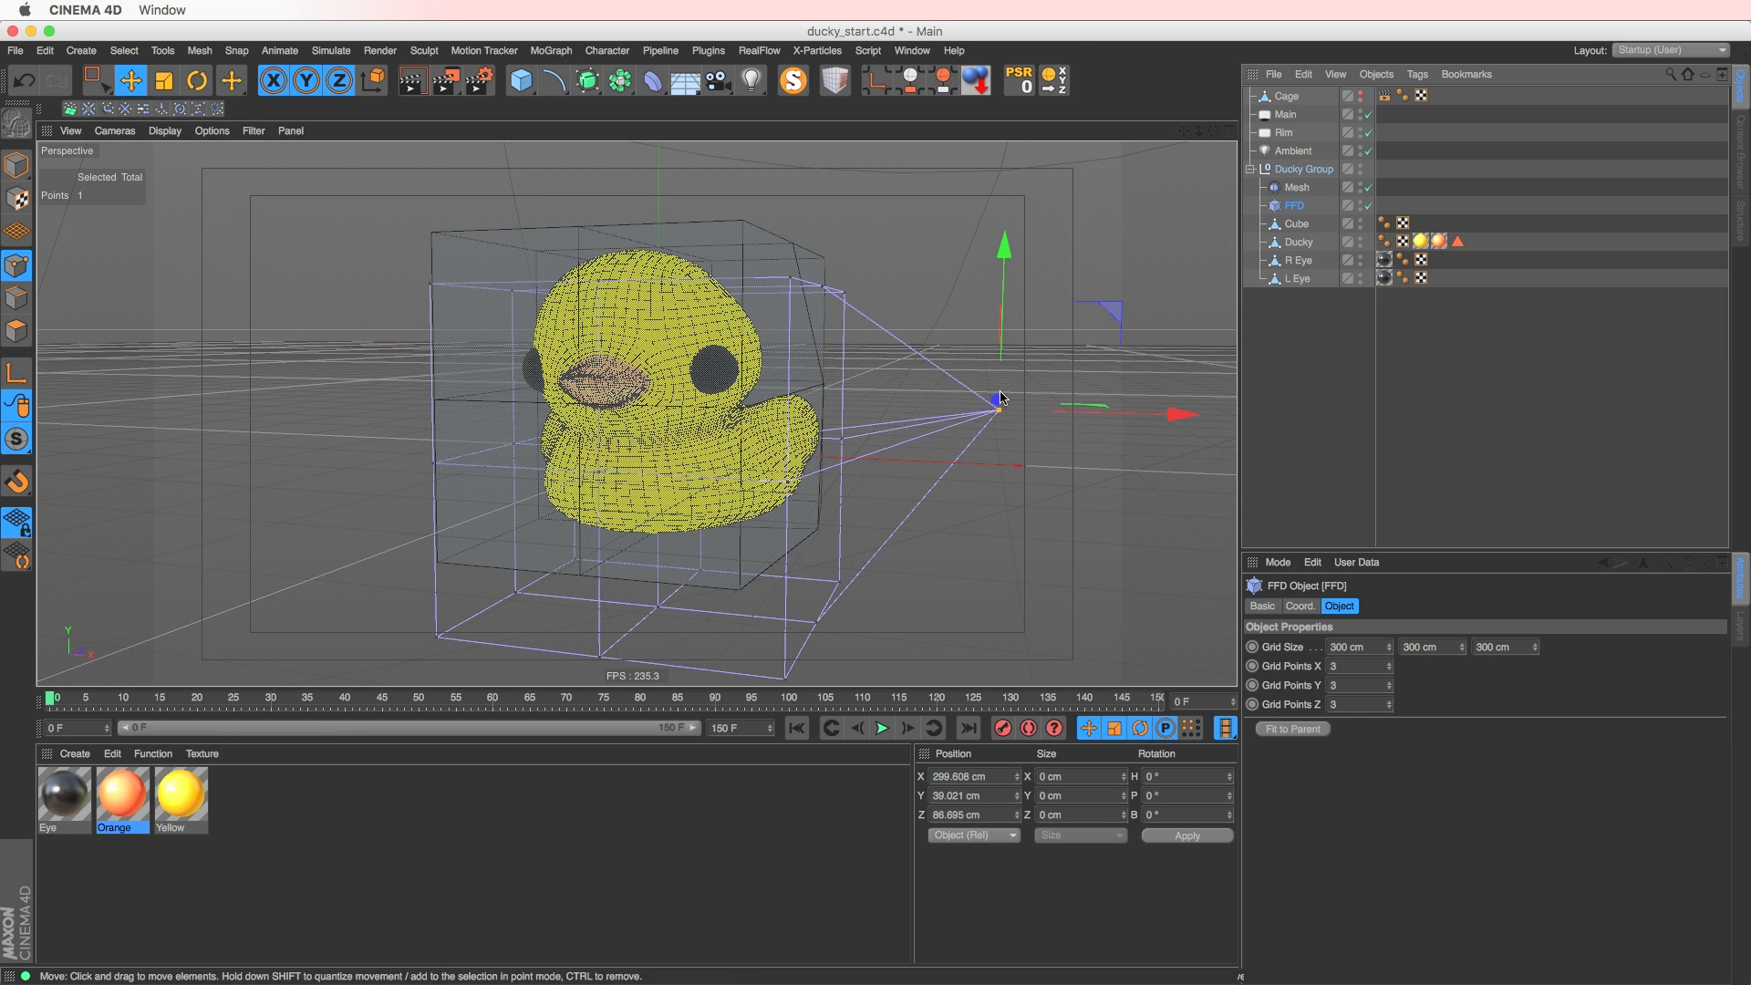
left_click_drag(996, 399, 775, 425)
key("super+z")
left_click_drag(948, 380, 825, 410, "alt")
left_click_drag(774, 408, 660, 399)
left_click_drag(677, 401, 638, 437, "alt")
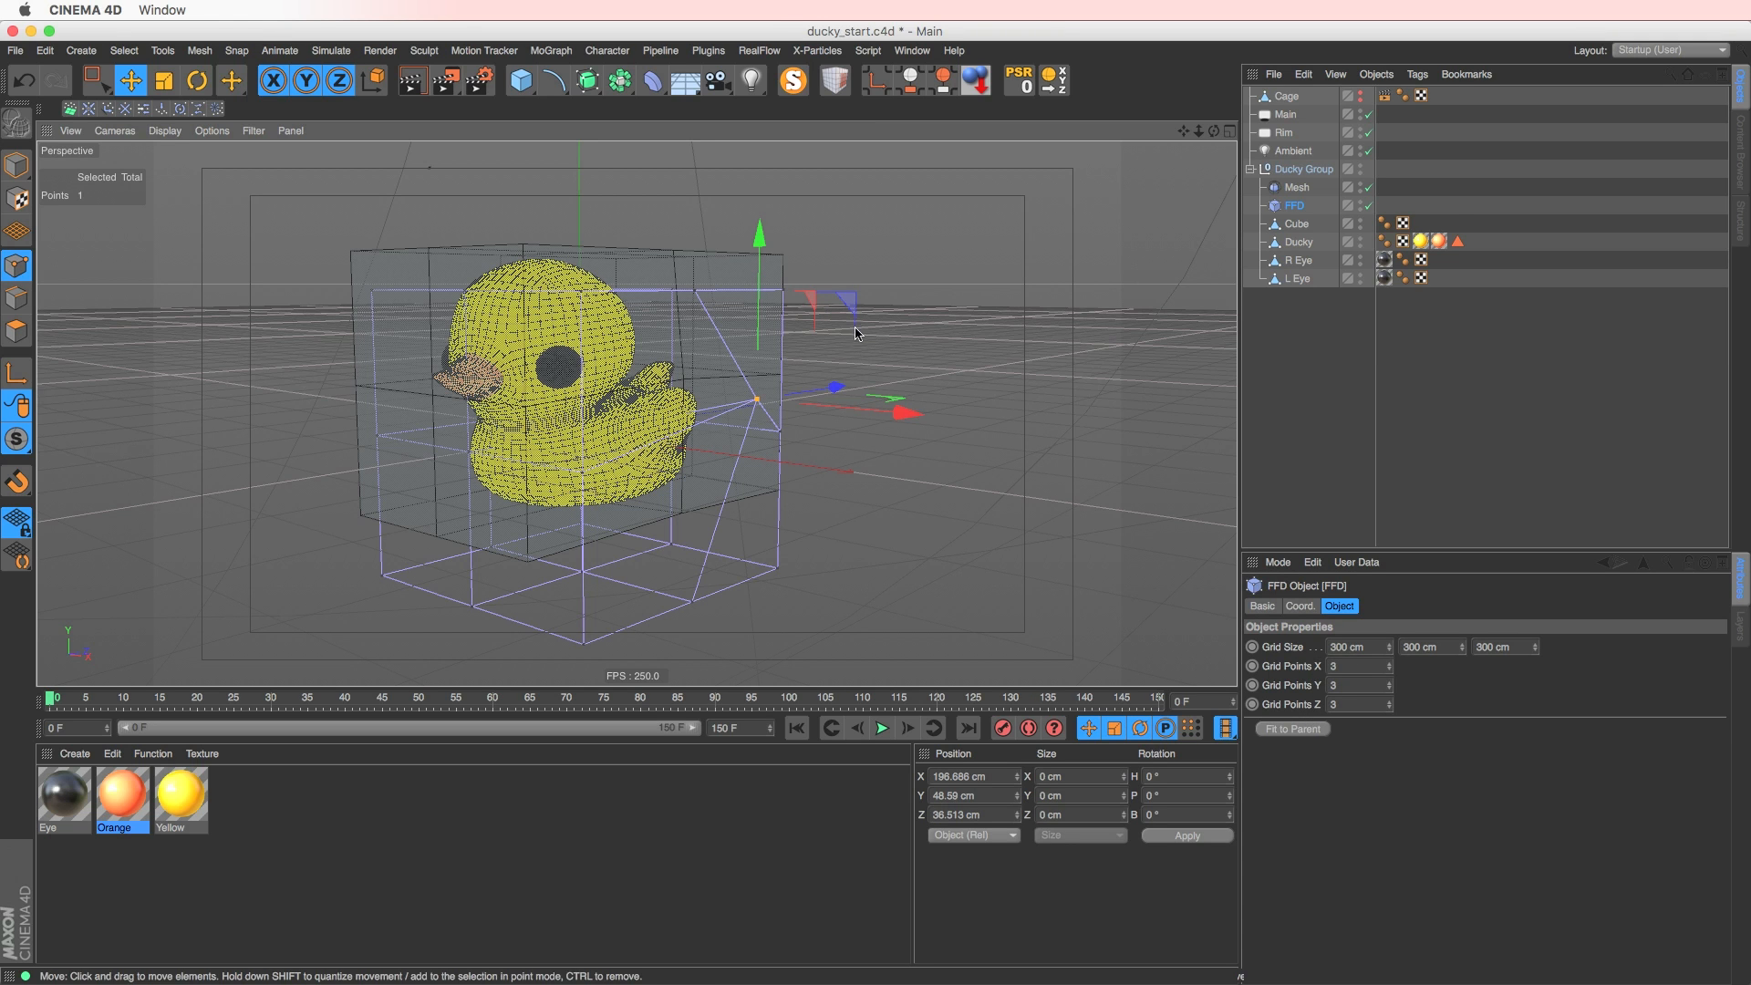
- Delete the FFD deformer and select the Mesh deformer
left_click(1302, 205)
key("Delete")
left_click(1302, 190)
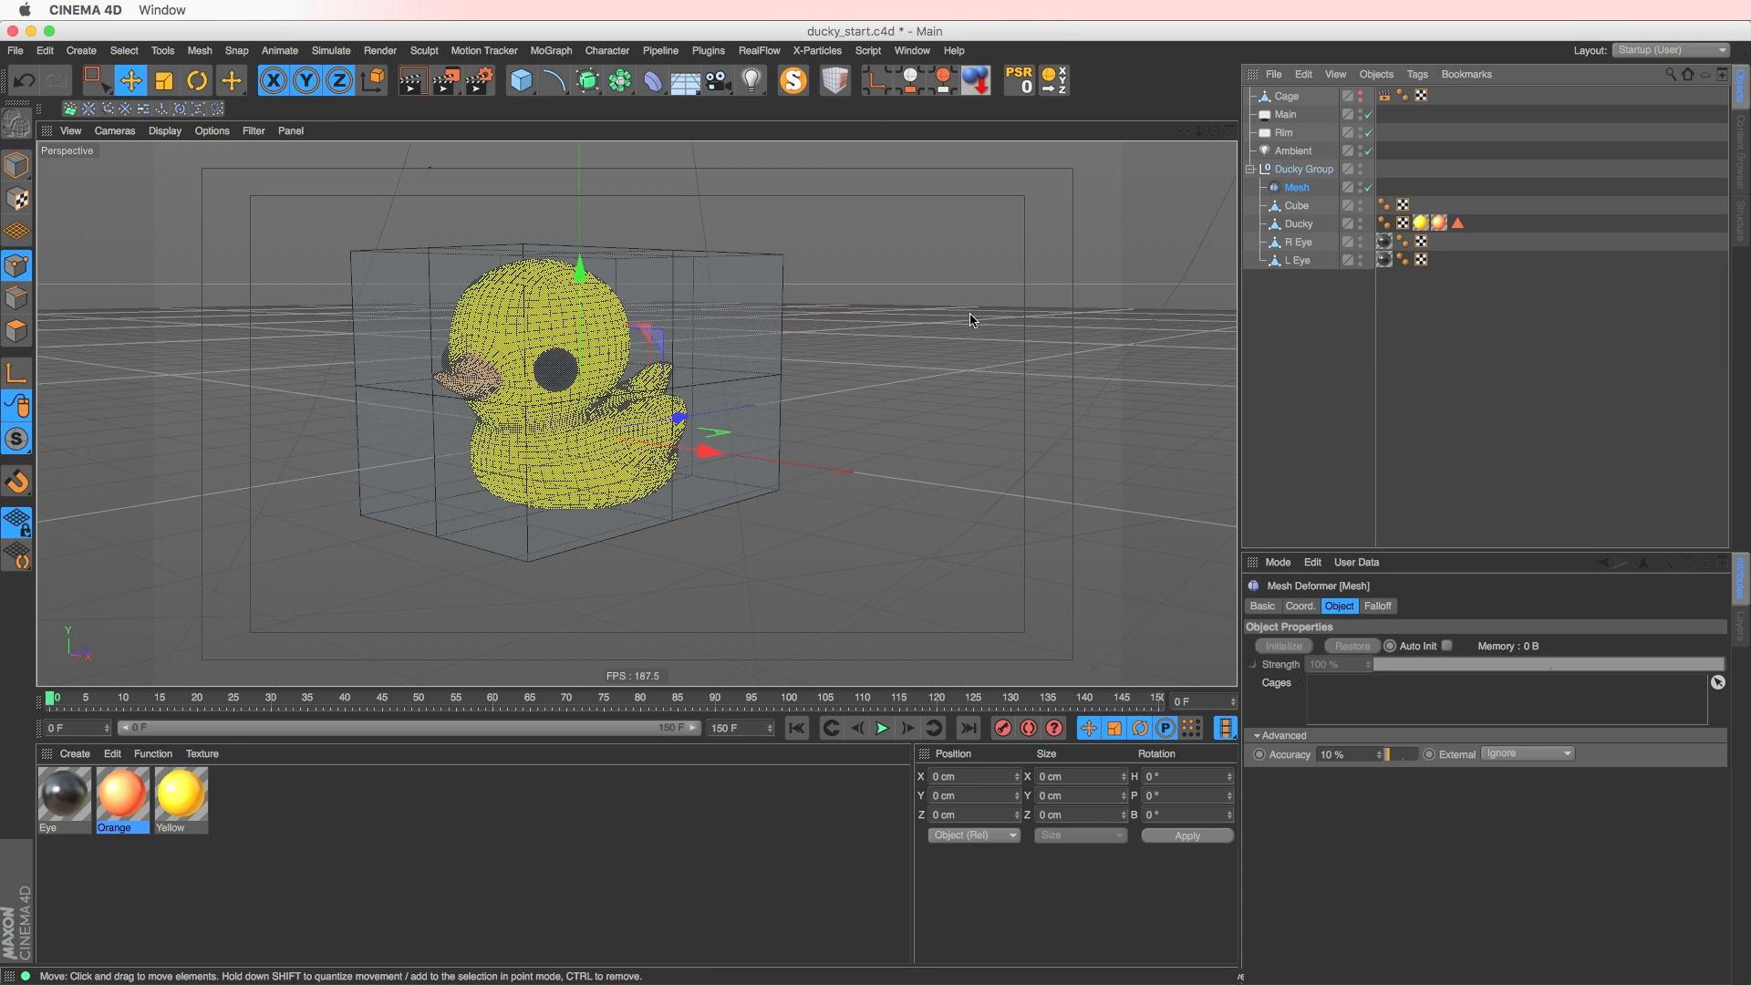
- Frame the cube in the view and select the centre point of its side face
left_click(1297, 206)
key("o")
left_click(726, 403)
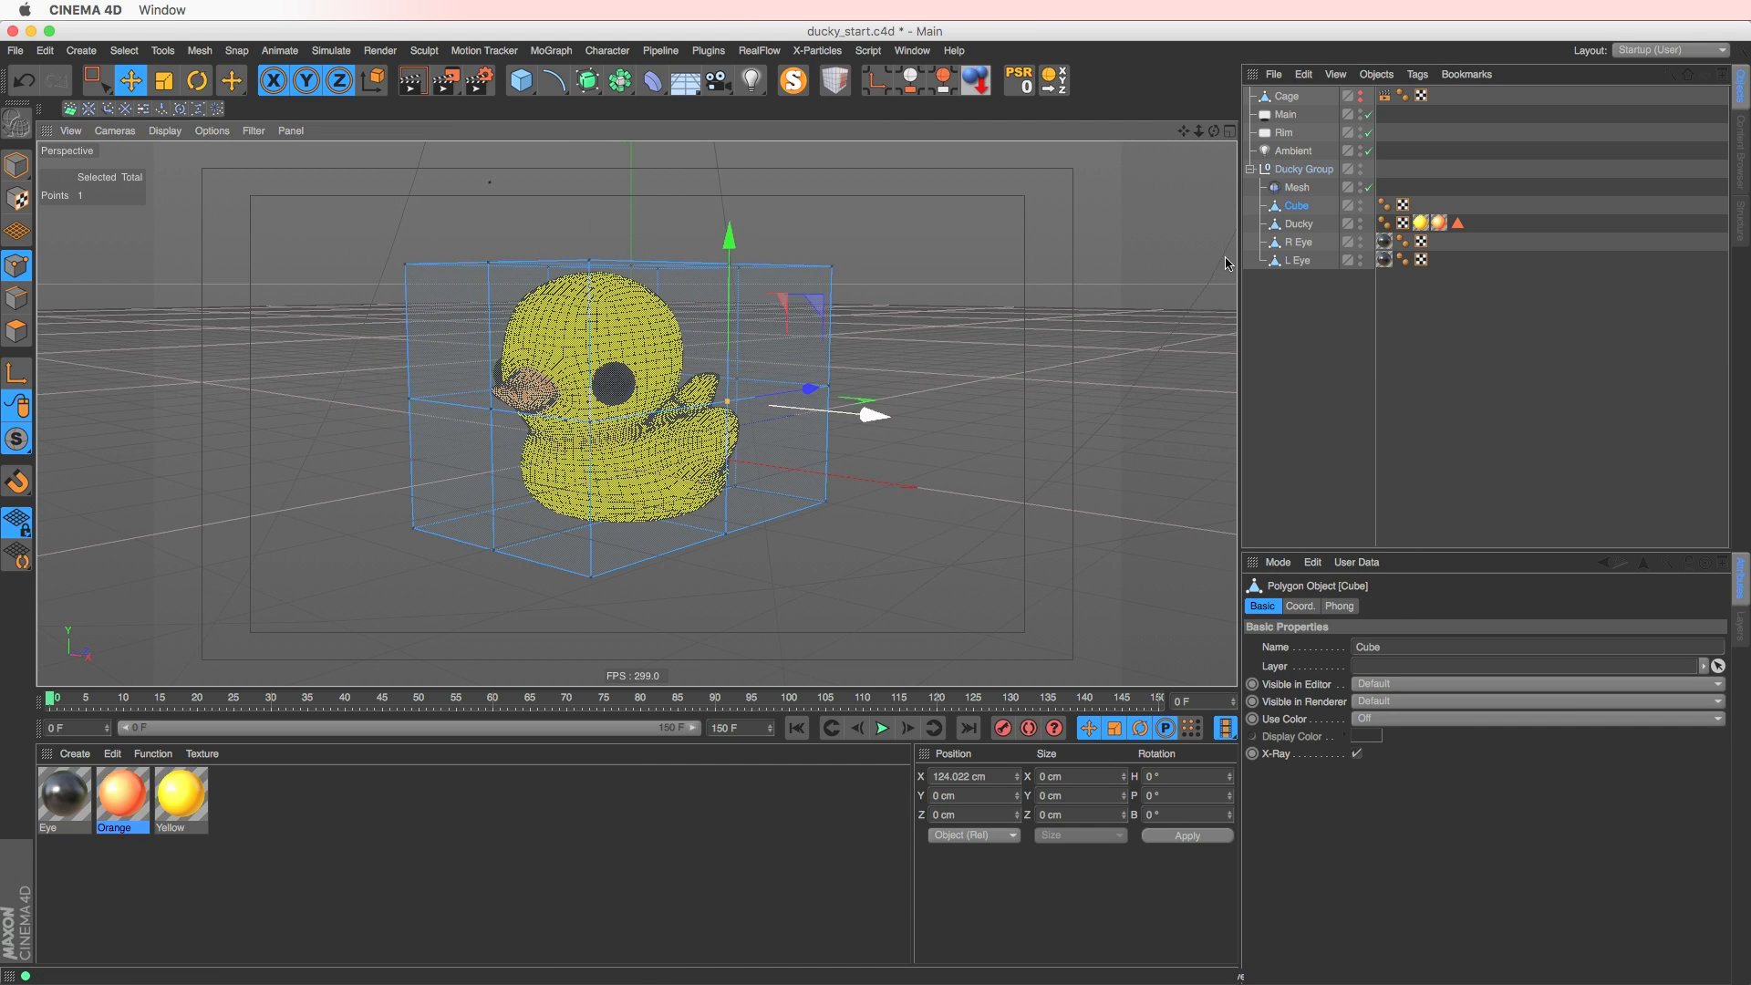
- Move the Cube out of the Ducky Group to the hierarchy's top level and rename it Box Cage
left_click_drag(1296, 206, 1297, 163)
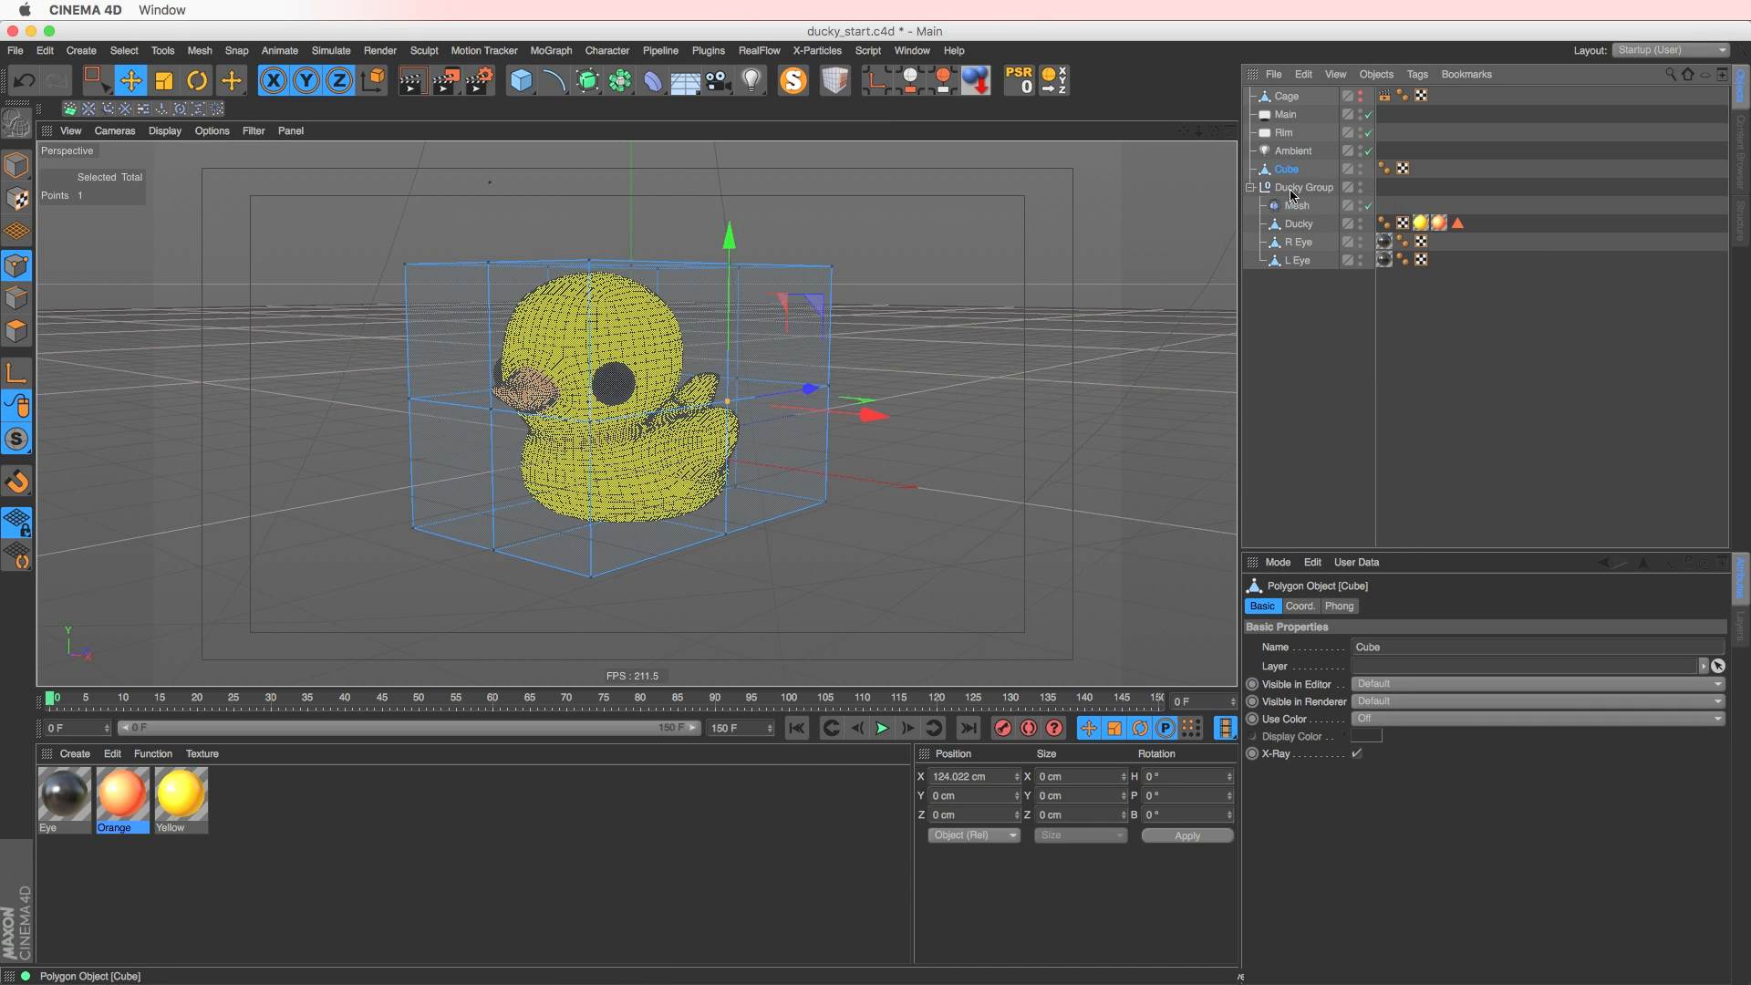
left_click(1297, 206)
double_click(1289, 170)
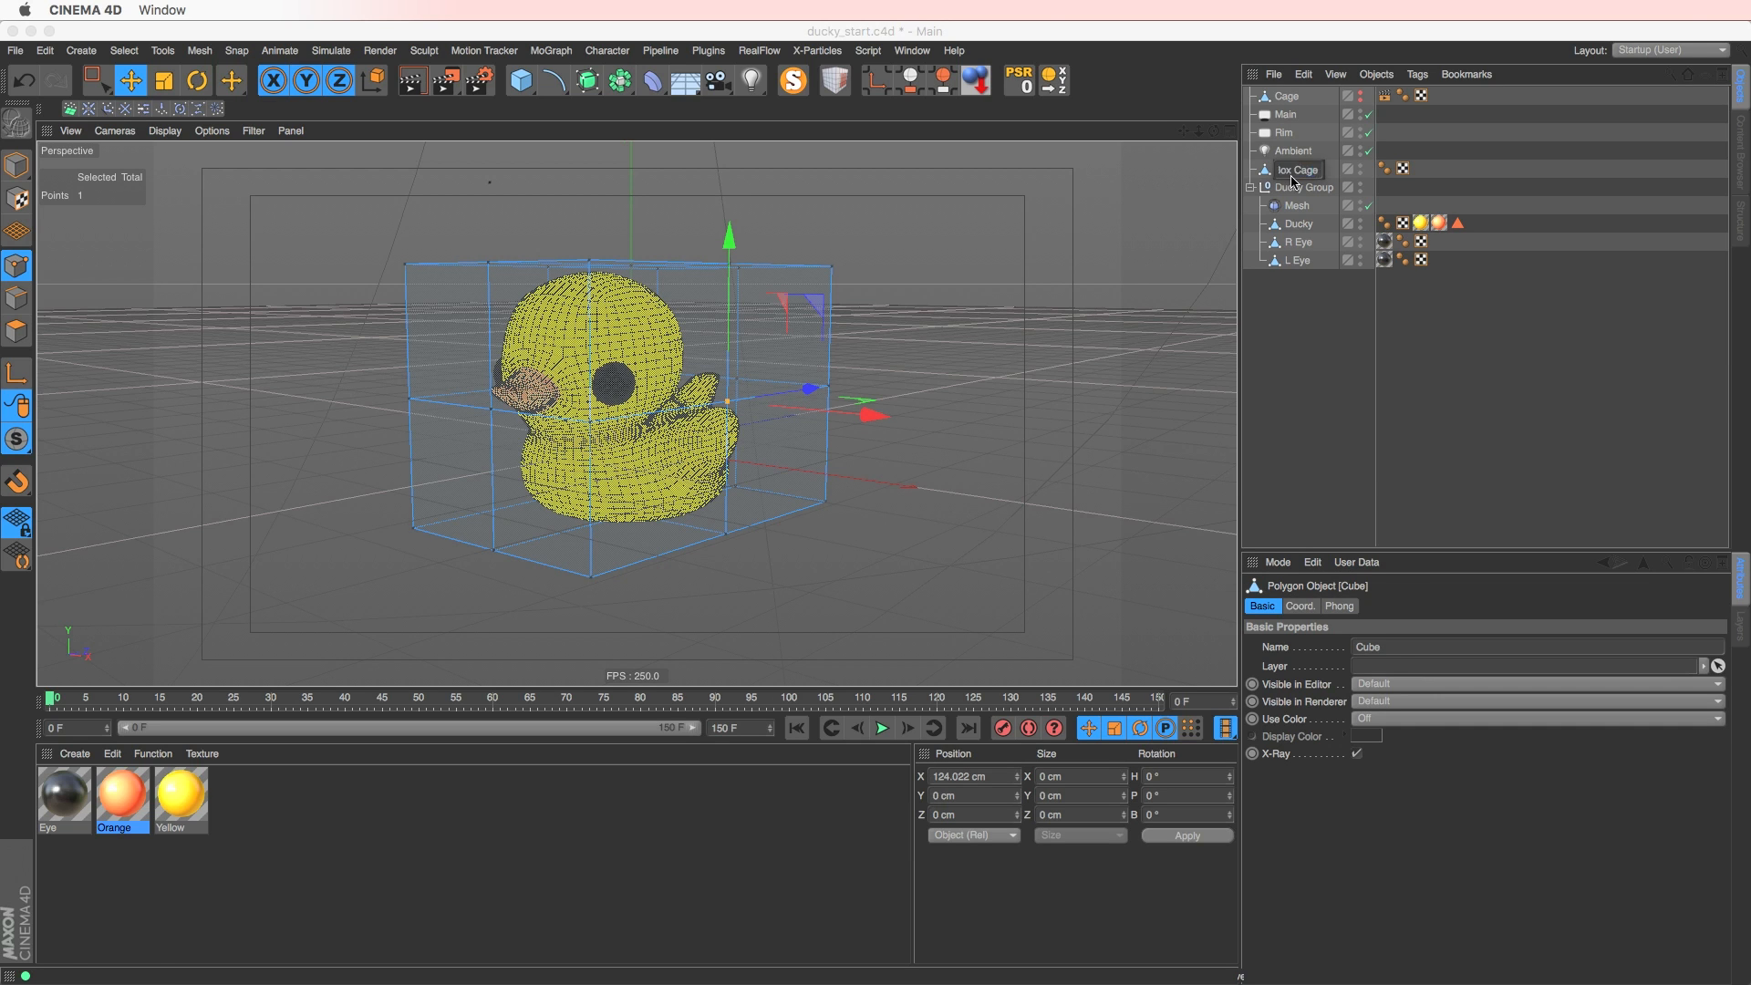
key("Return")
- Assign Box Cage as the Mesh deformer's cage, keep External at Ignore, and initialize the deformer
left_click(1296, 206)
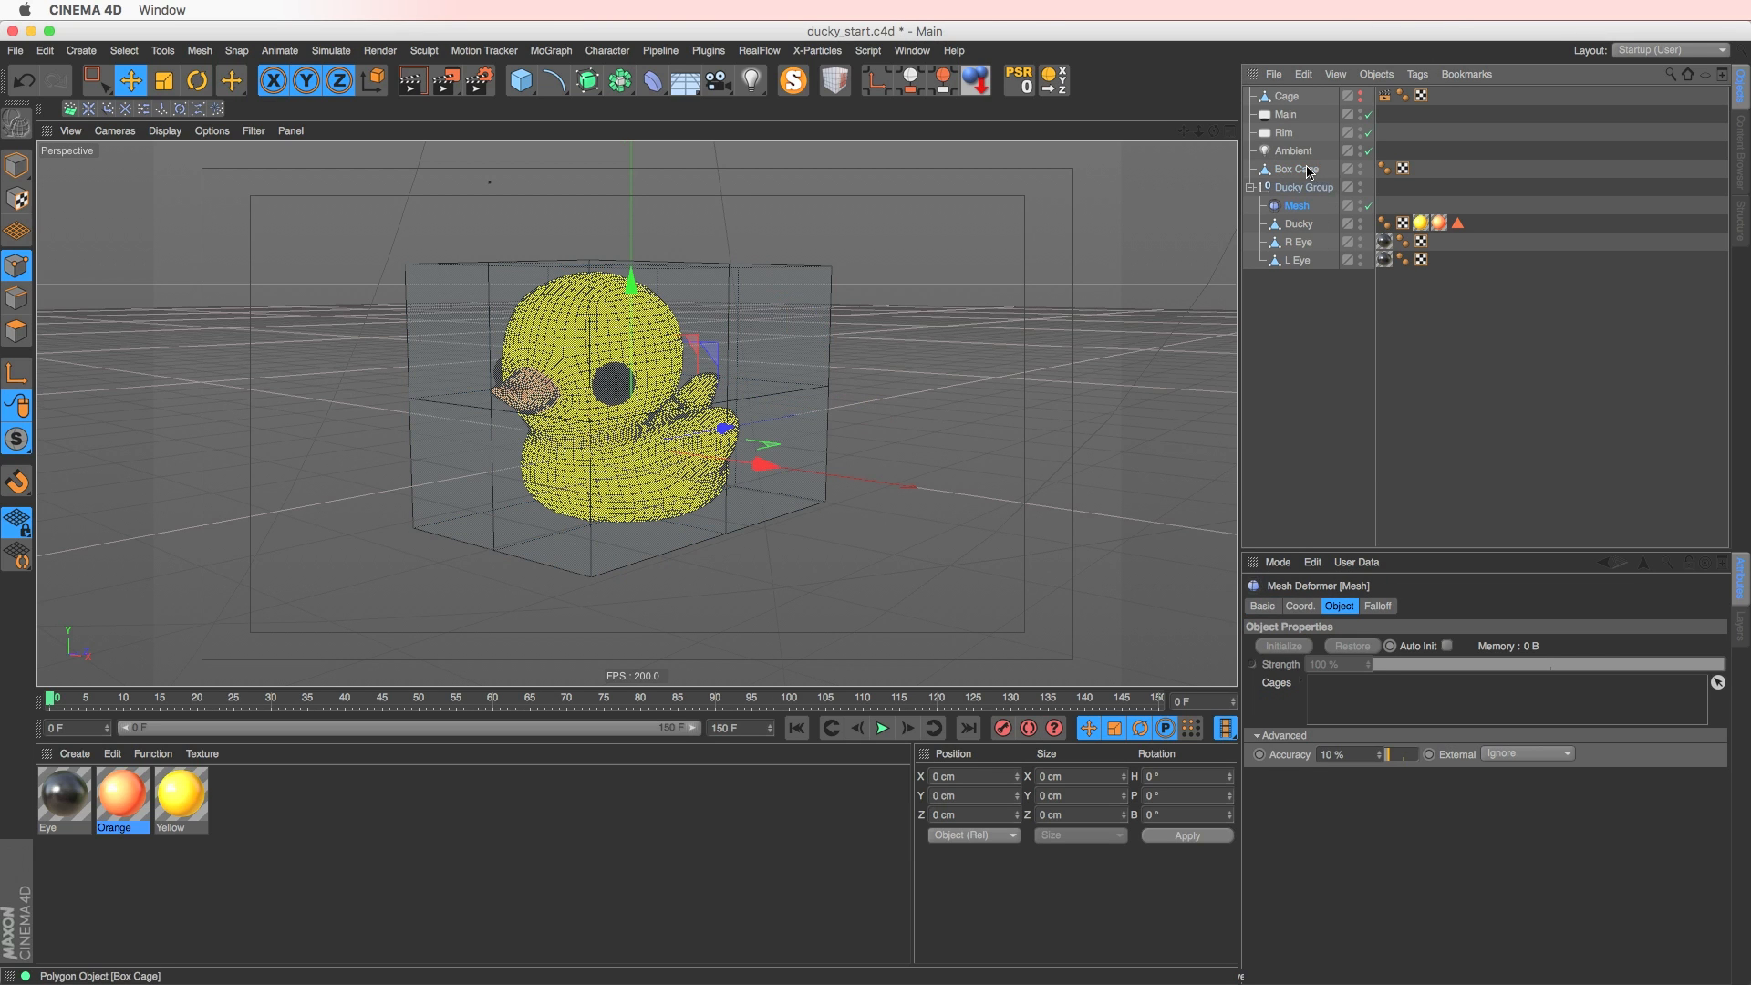
left_click_drag(1309, 173, 1396, 709)
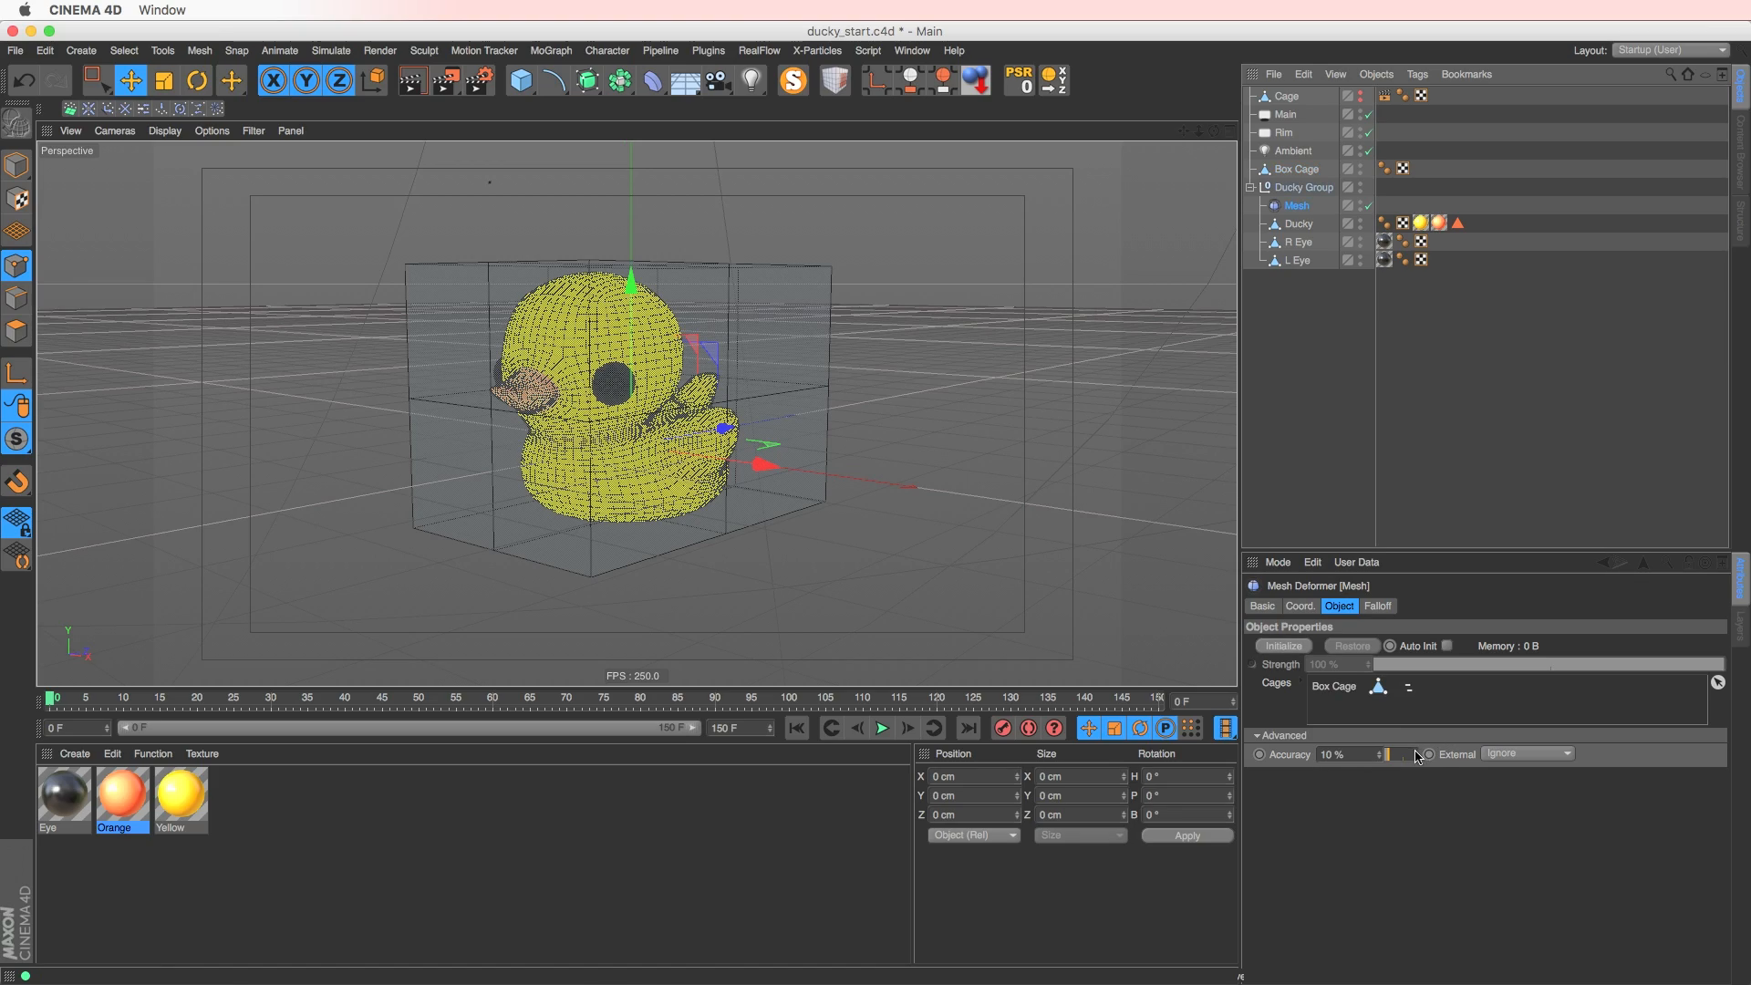
left_click_drag(726, 400, 816, 403, "alt")
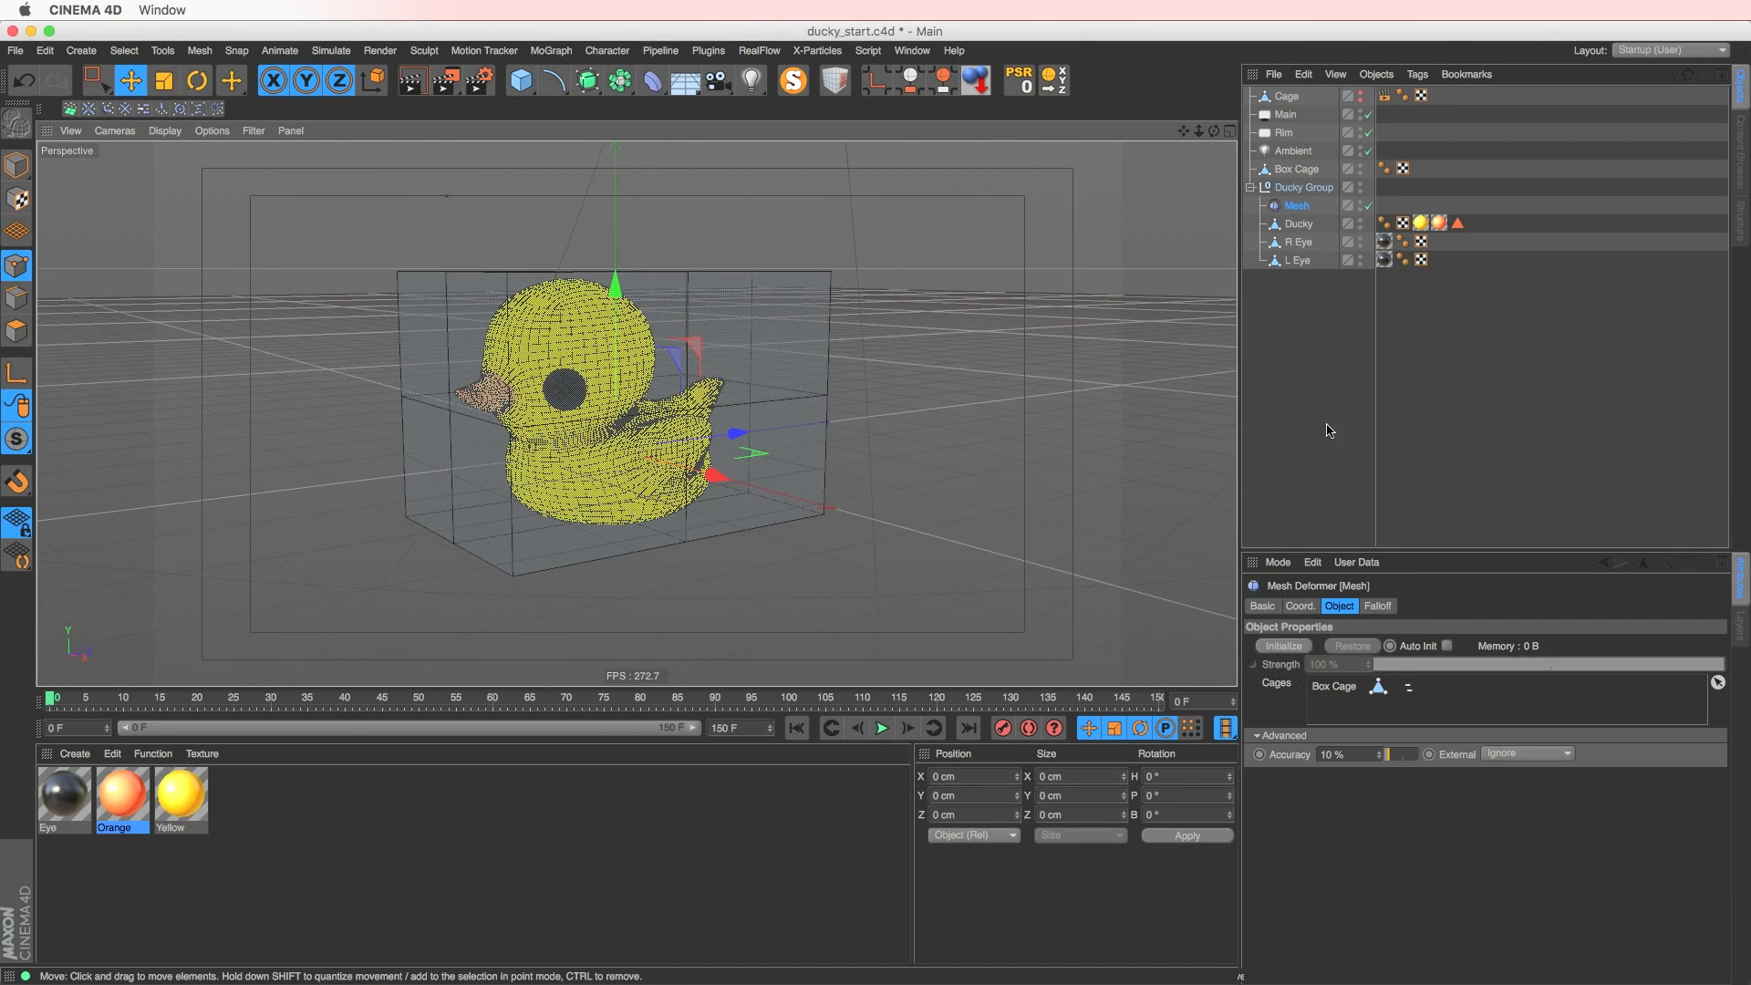
left_click(1510, 754)
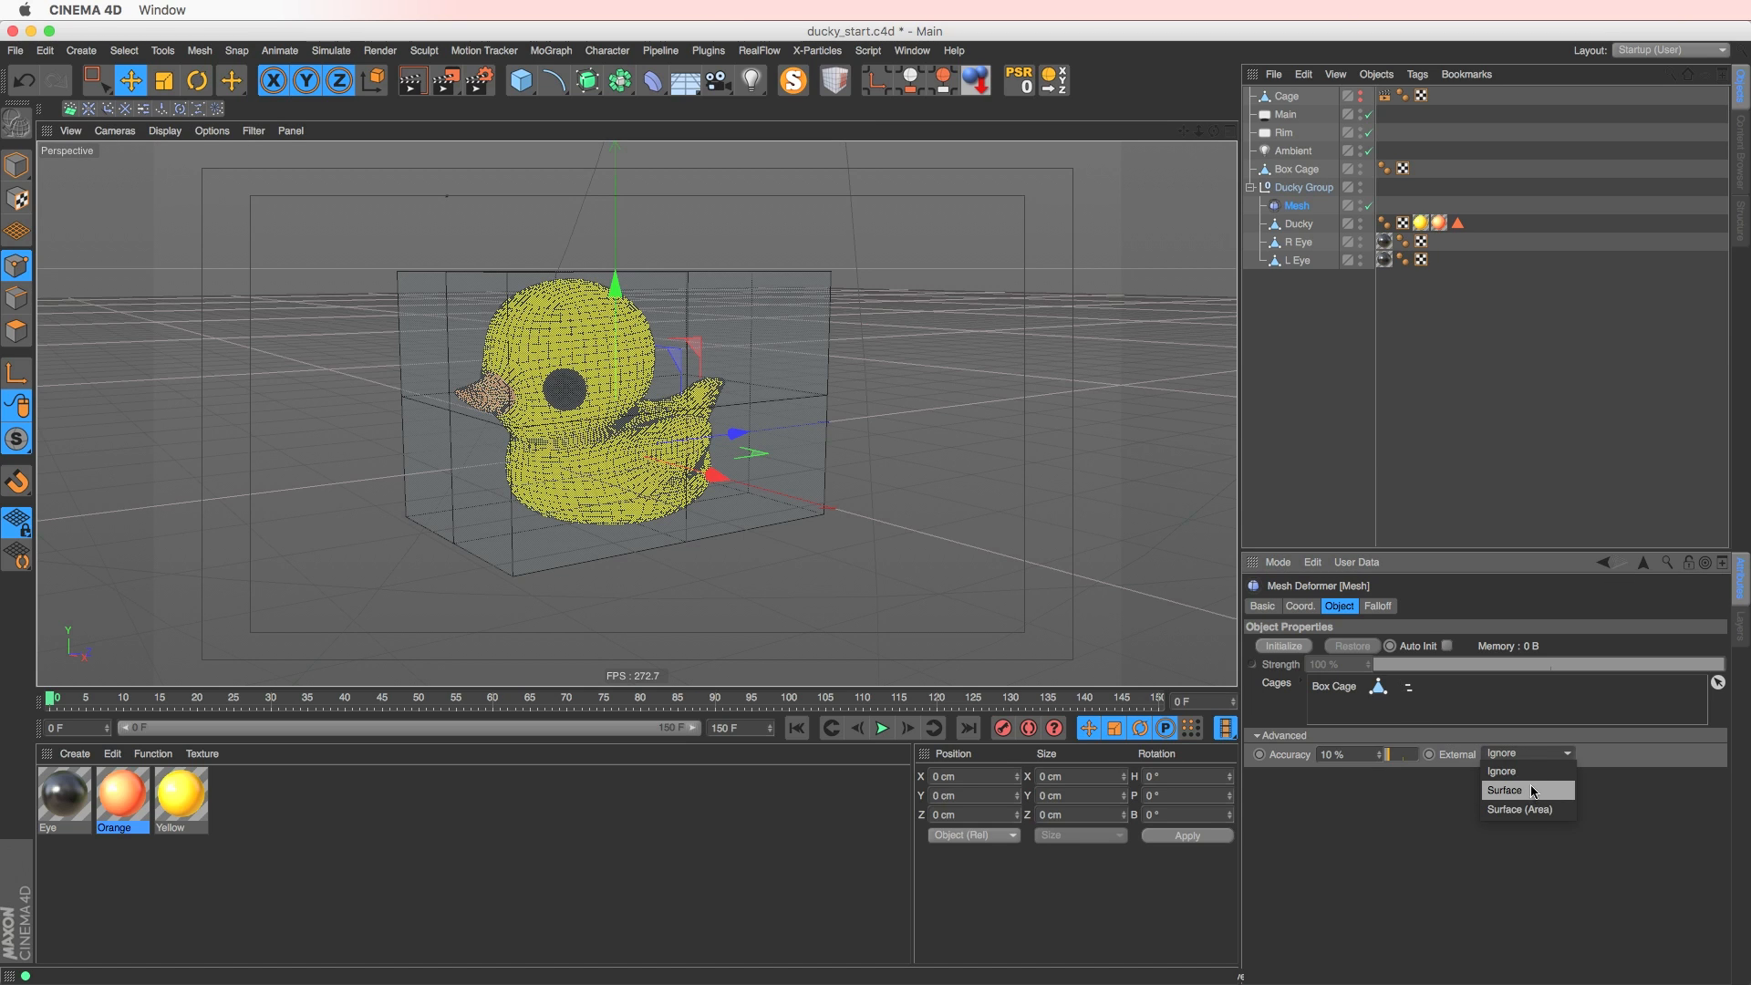
left_click(1361, 807)
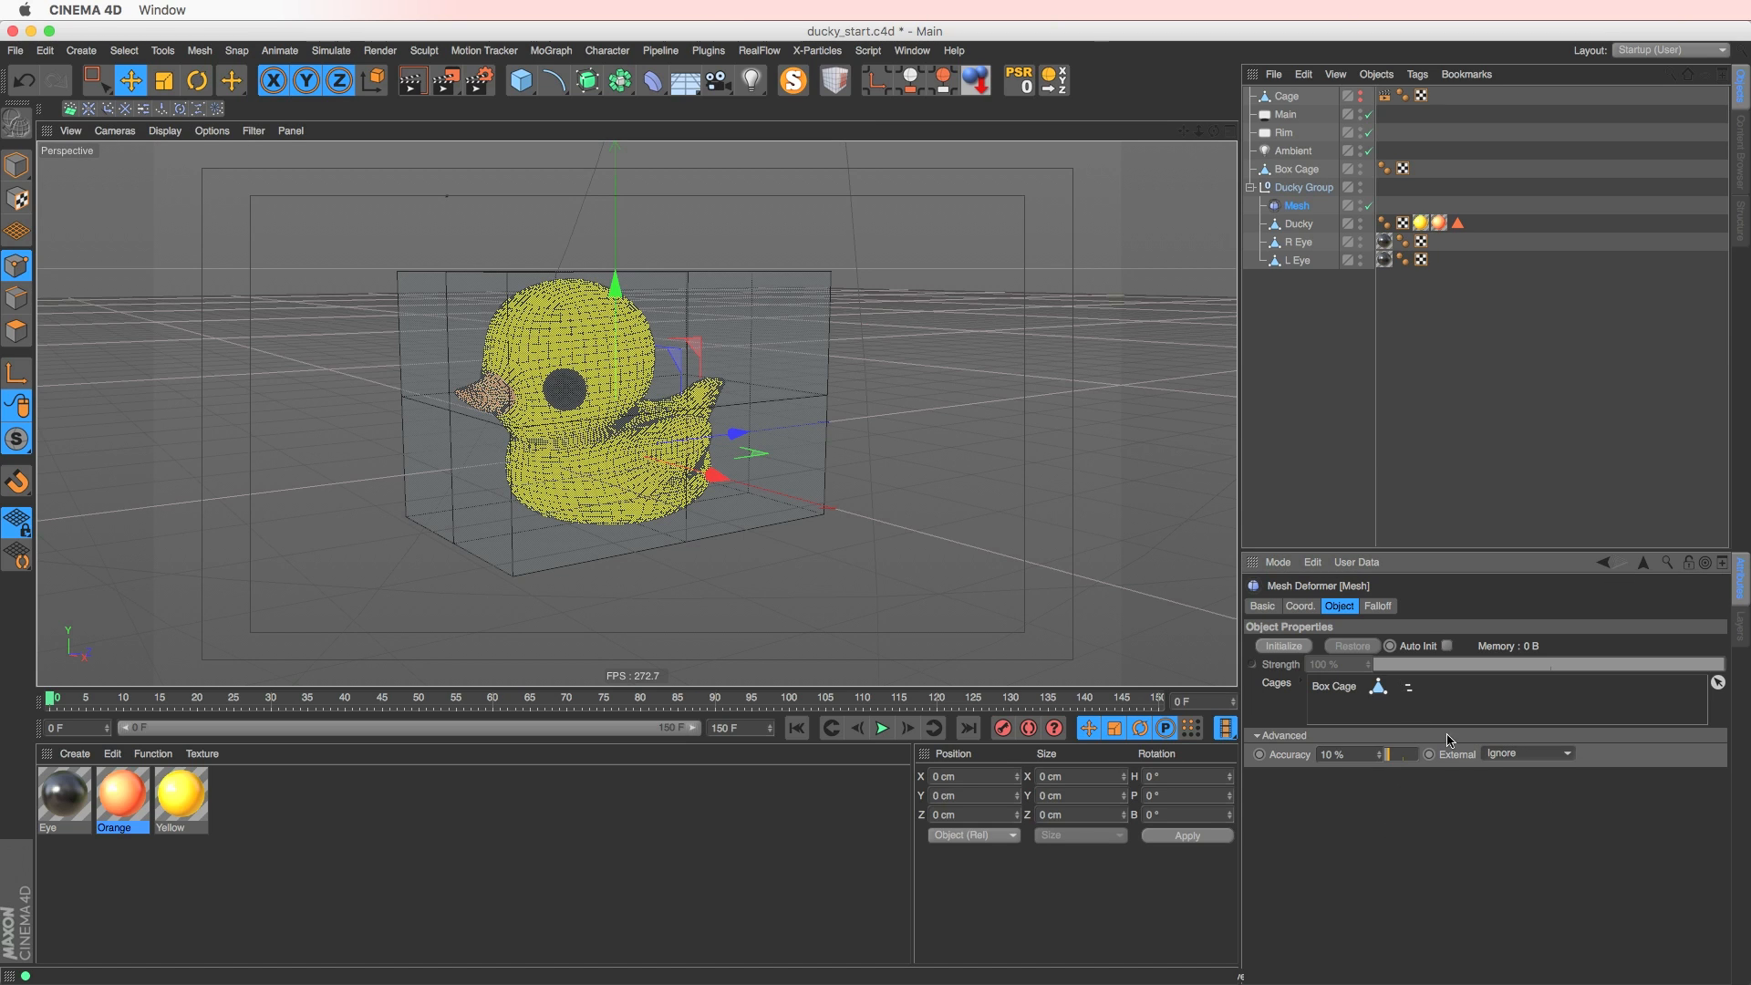
left_click(1336, 689)
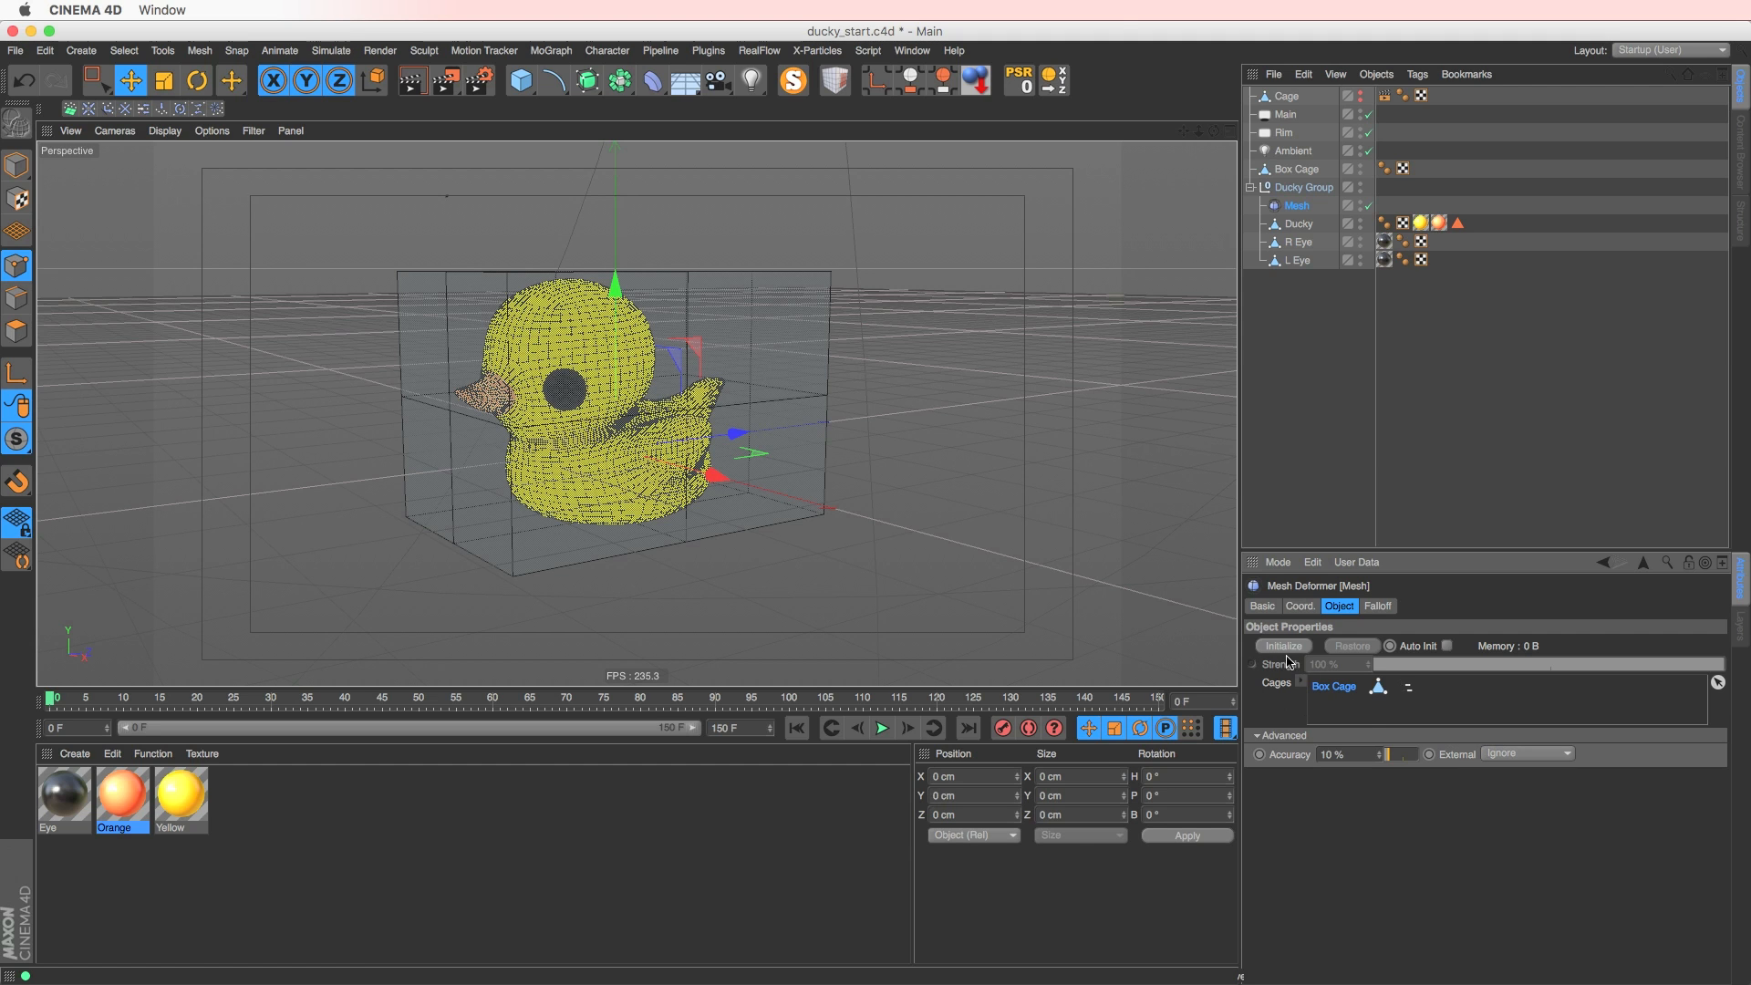
left_click(1288, 646)
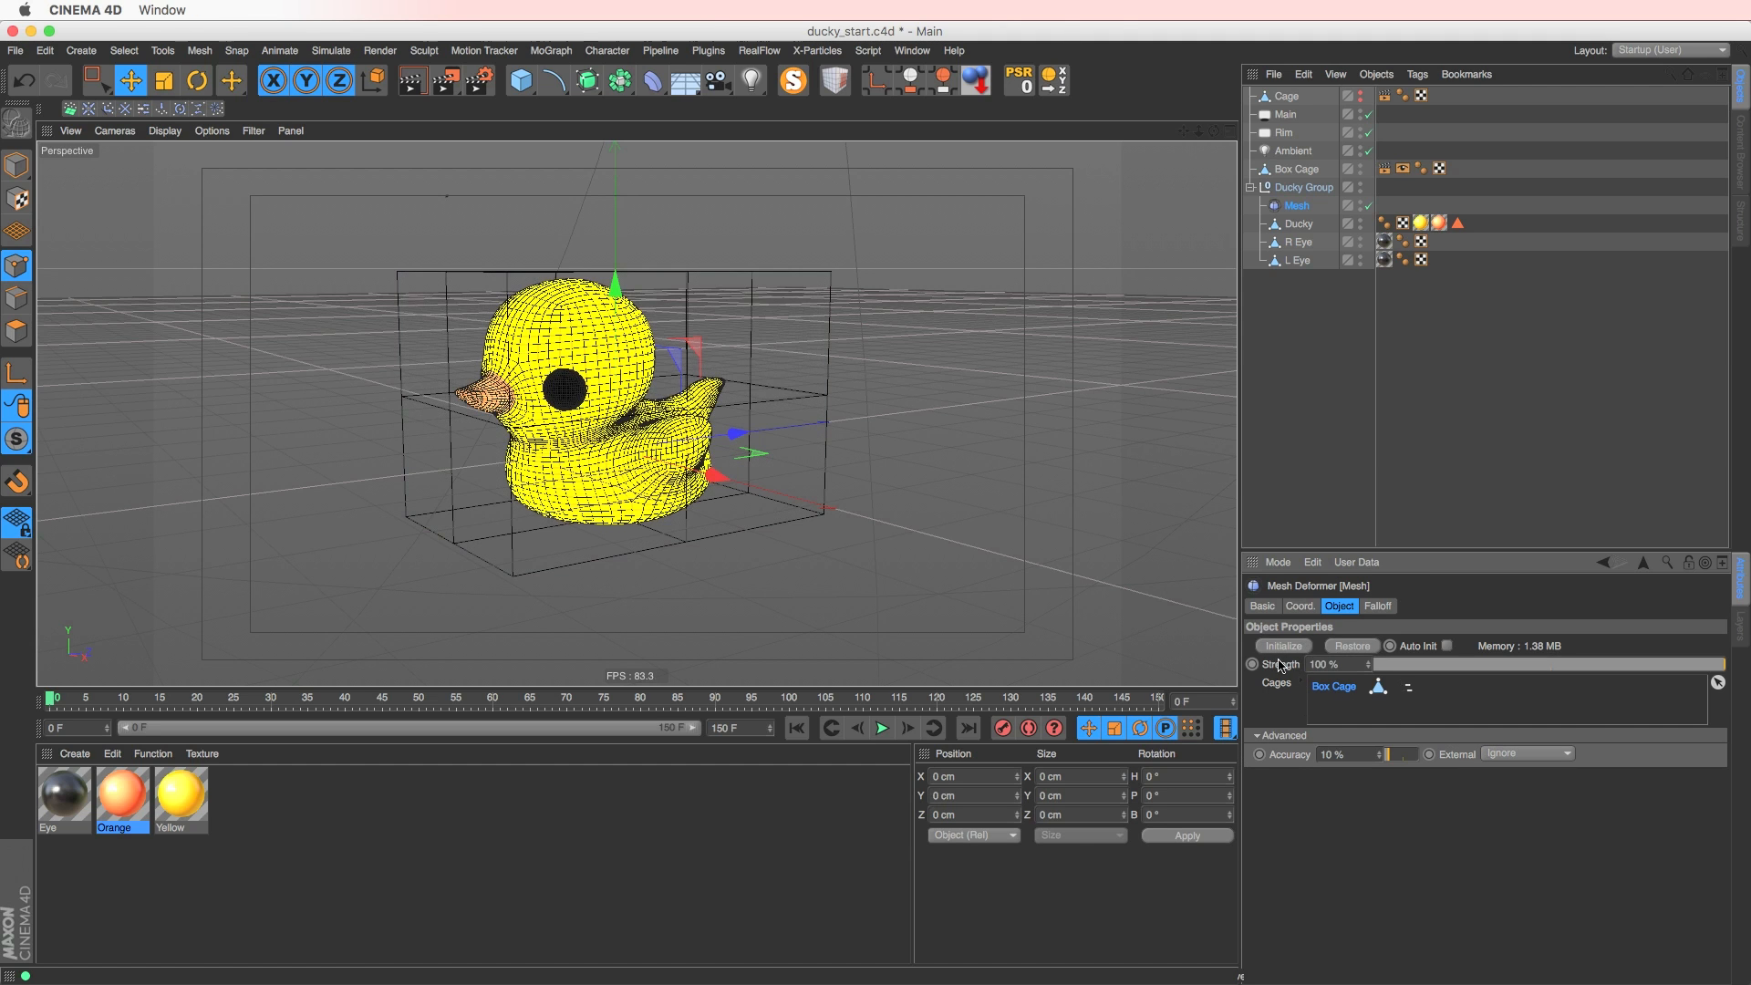
- Try deforming the duck by moving the centre point of a Box Cage face several times, undoing each move
left_click(1295, 173)
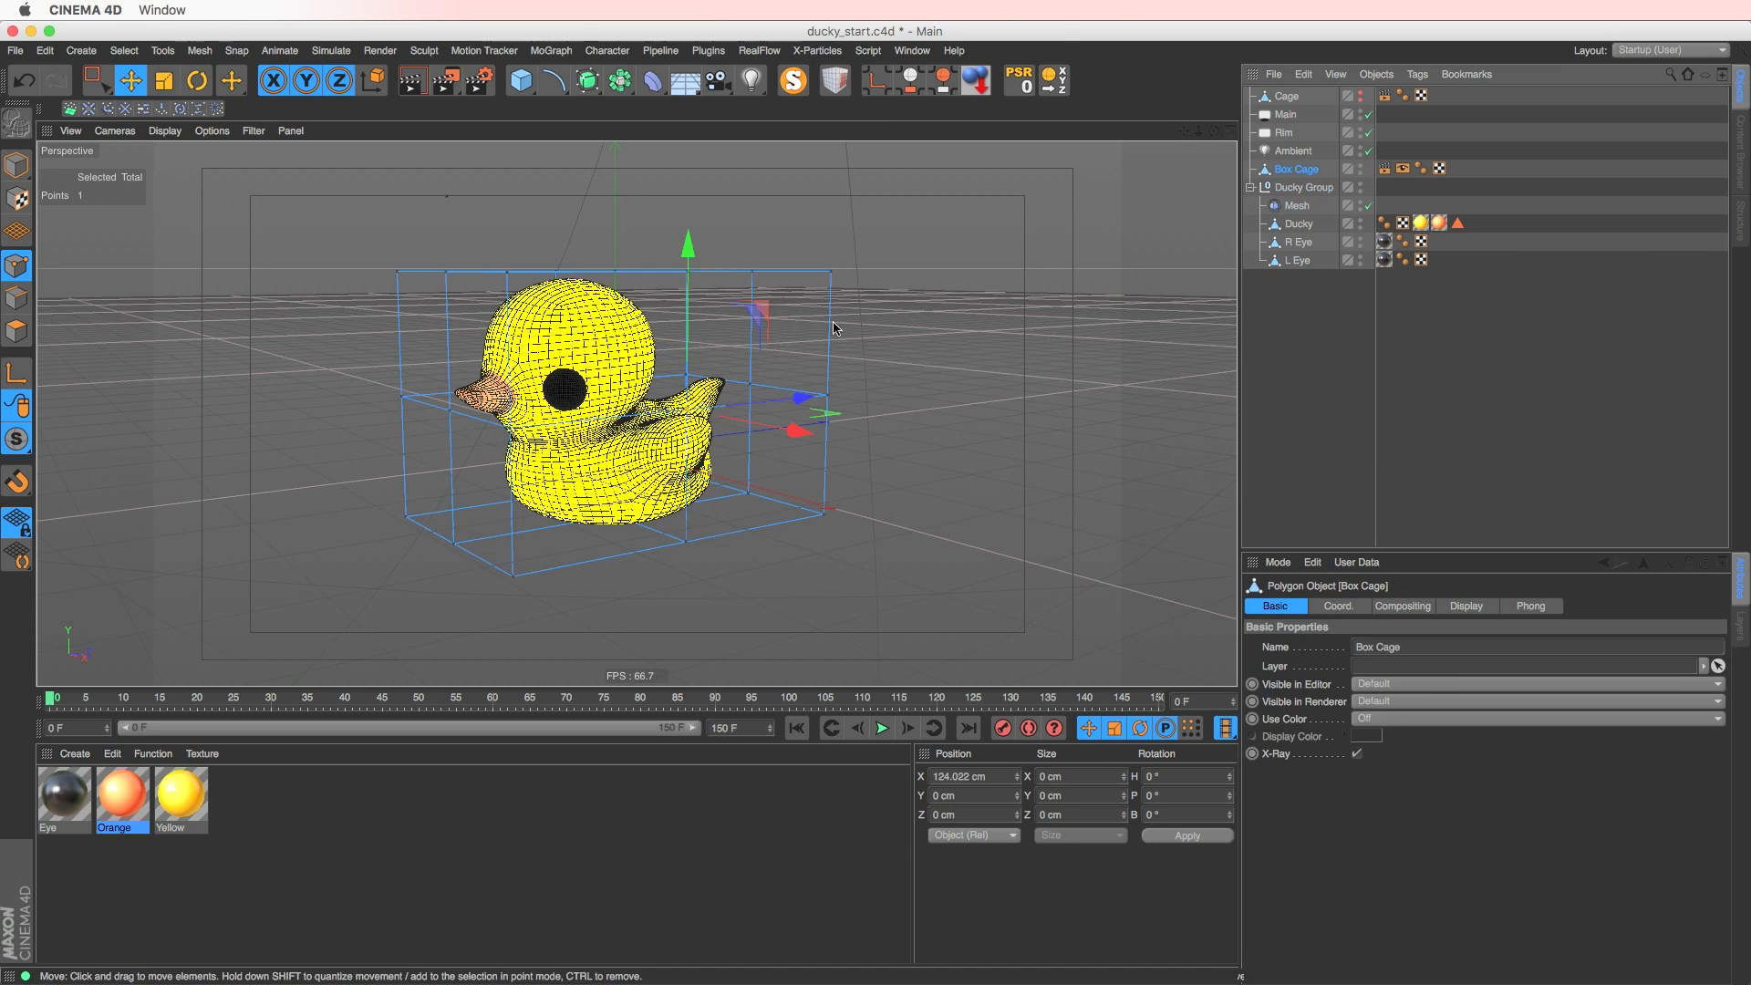
left_click_drag(730, 495, 699, 450, "alt")
key("super+z")
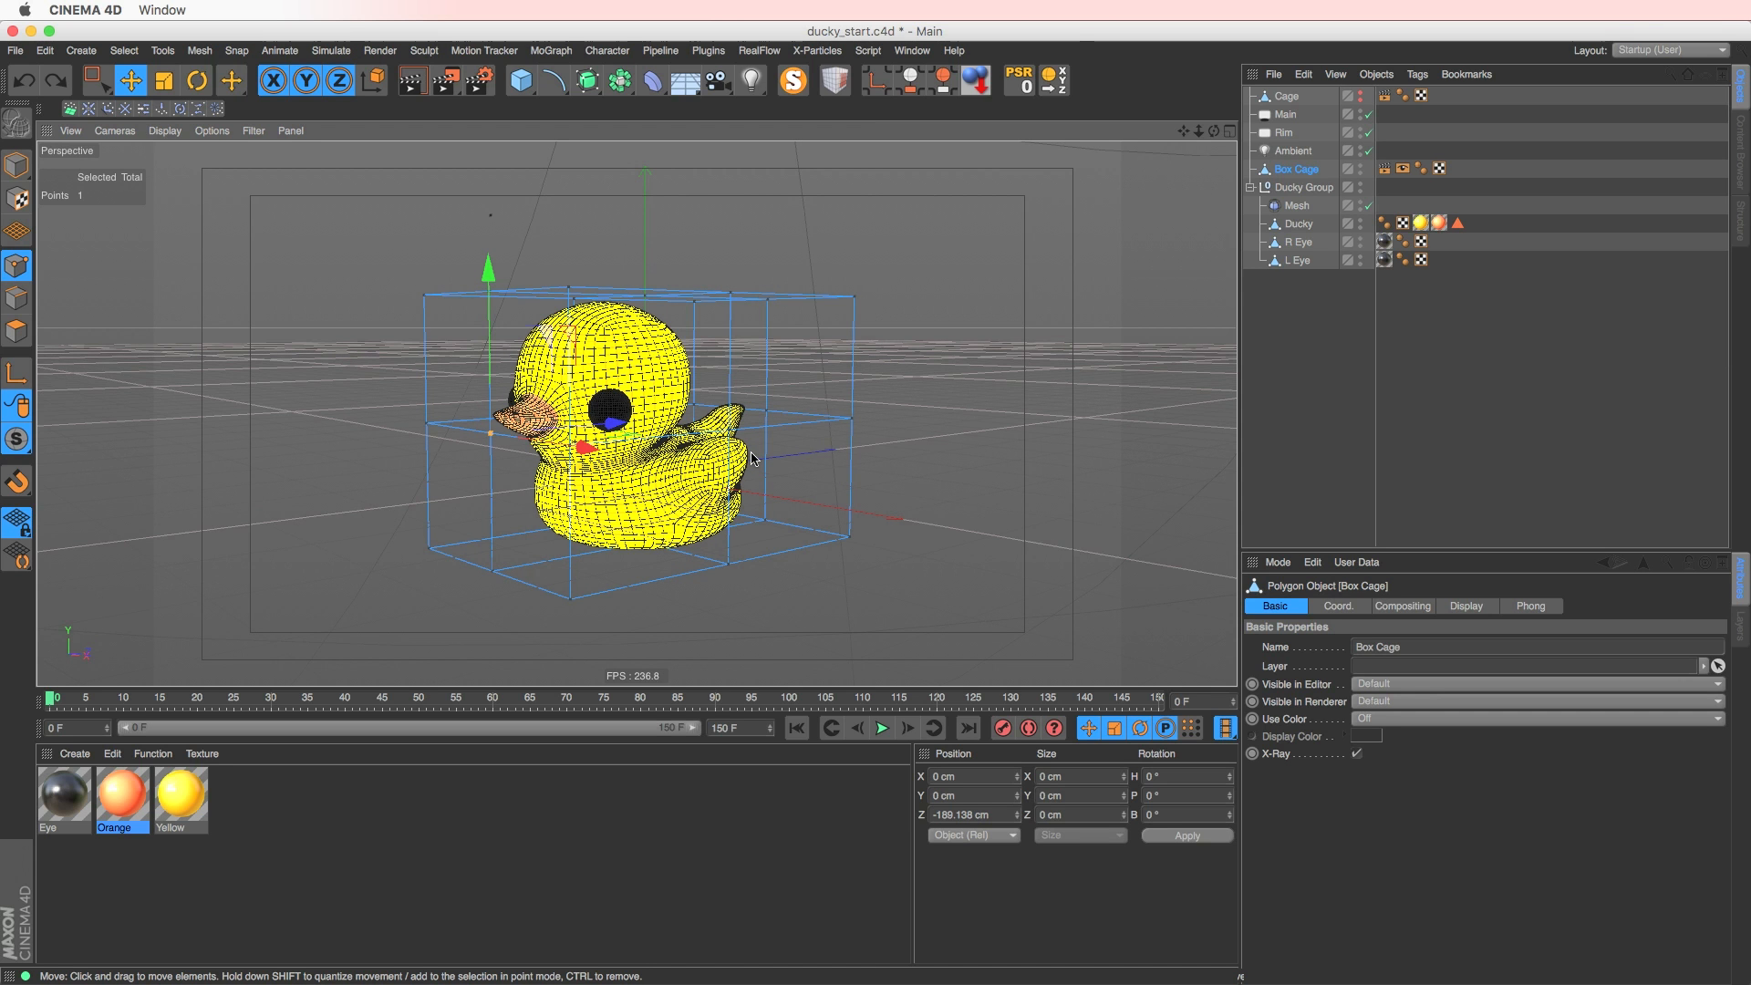
left_click_drag(663, 412, 532, 456)
key("super+z")
left_click_drag(711, 475, 604, 456)
key("super+z")
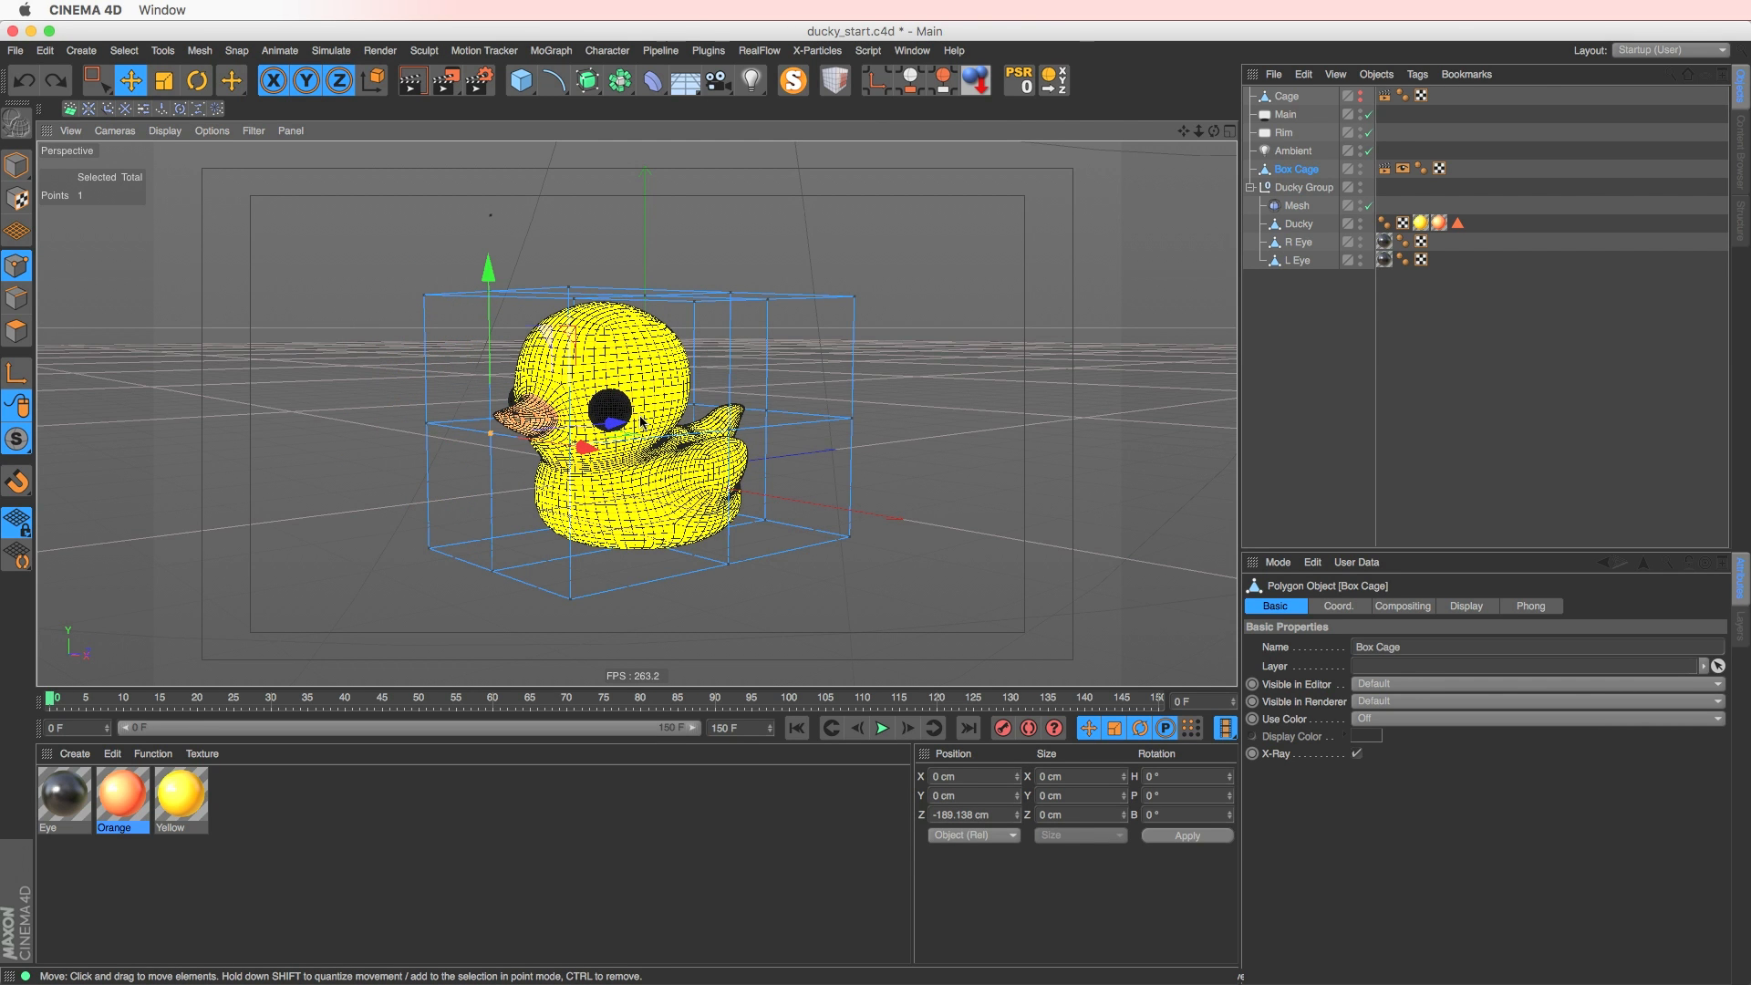
left_click_drag(745, 406, 647, 401)
key("super+z")
- Create a disc, lower it to about -128 cm in Y beneath the duck, and enlarge it to about 1042 cm across
left_click(527, 82)
left_click(569, 236)
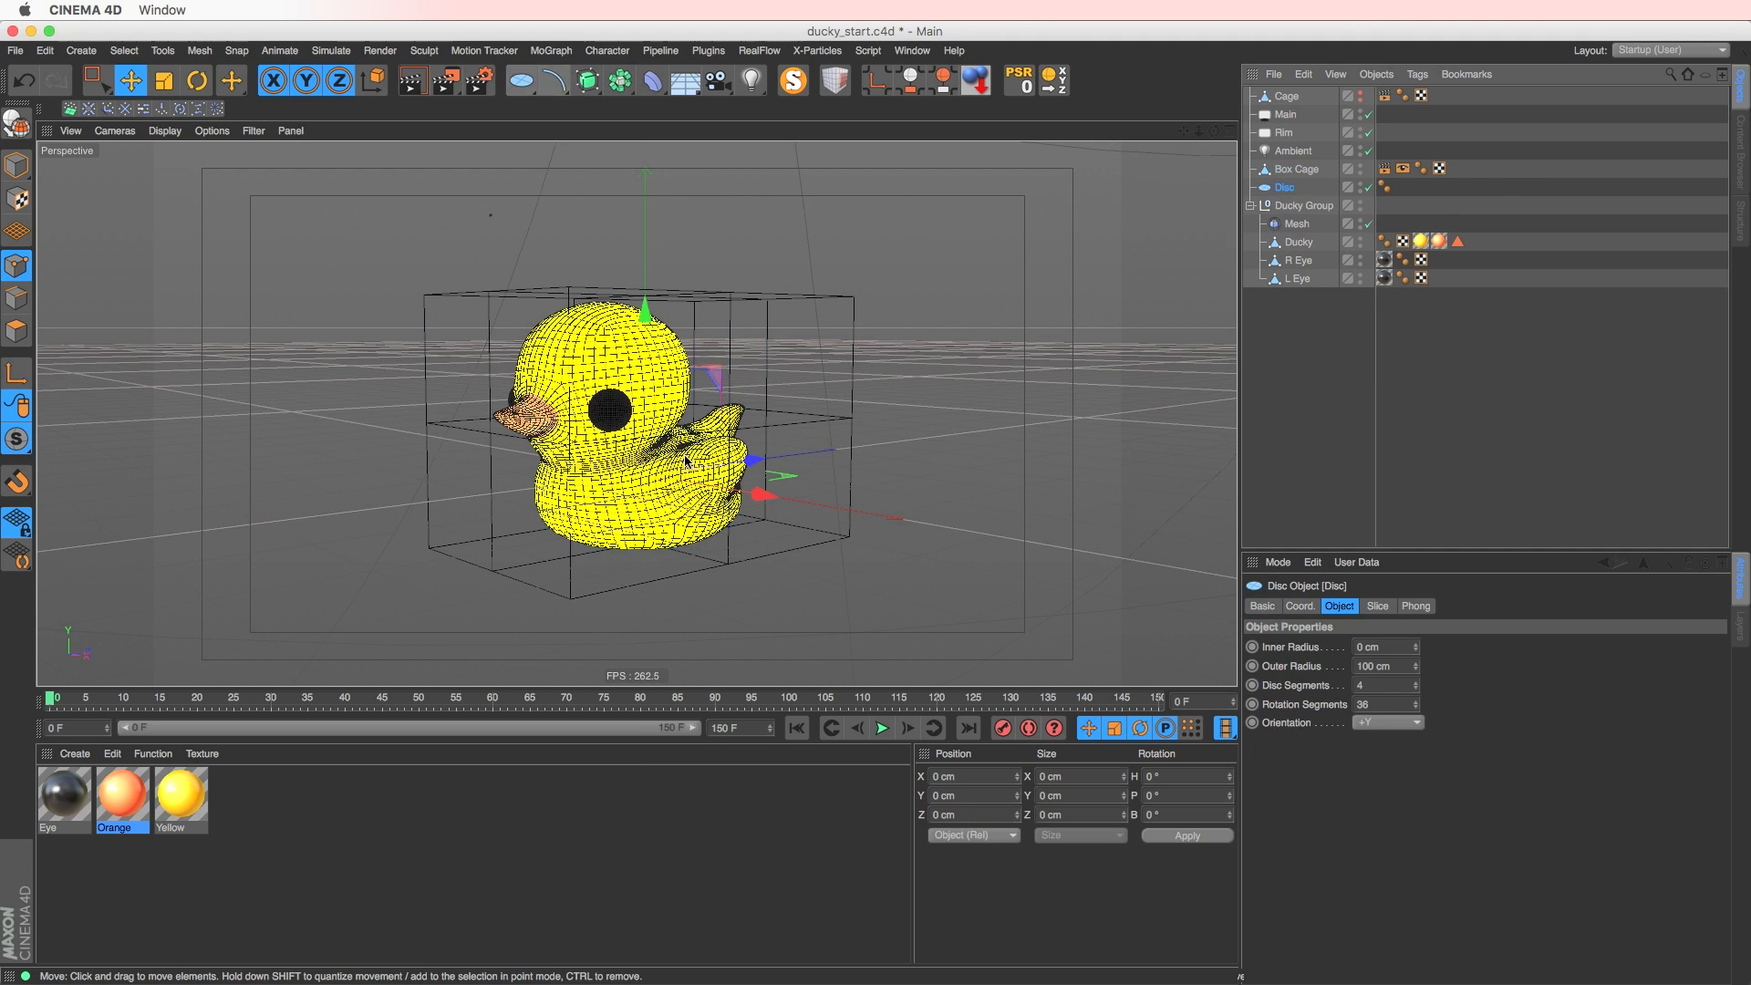
left_click(17, 165)
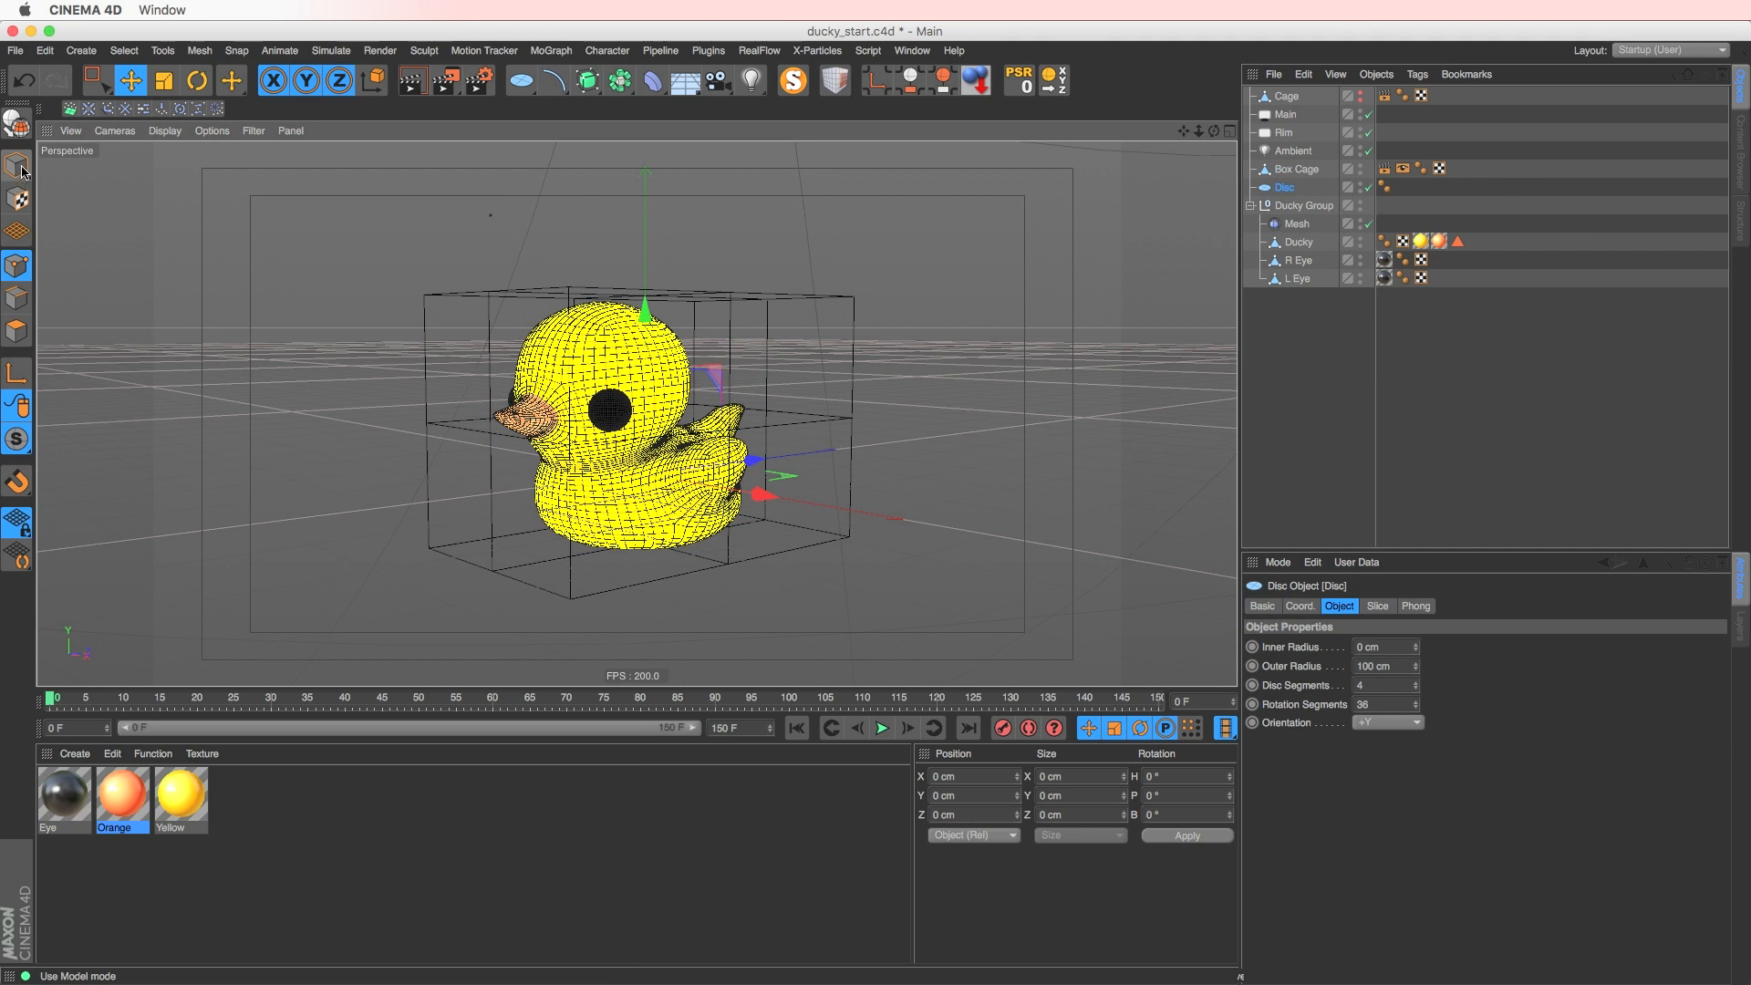
left_click_drag(640, 388, 642, 505)
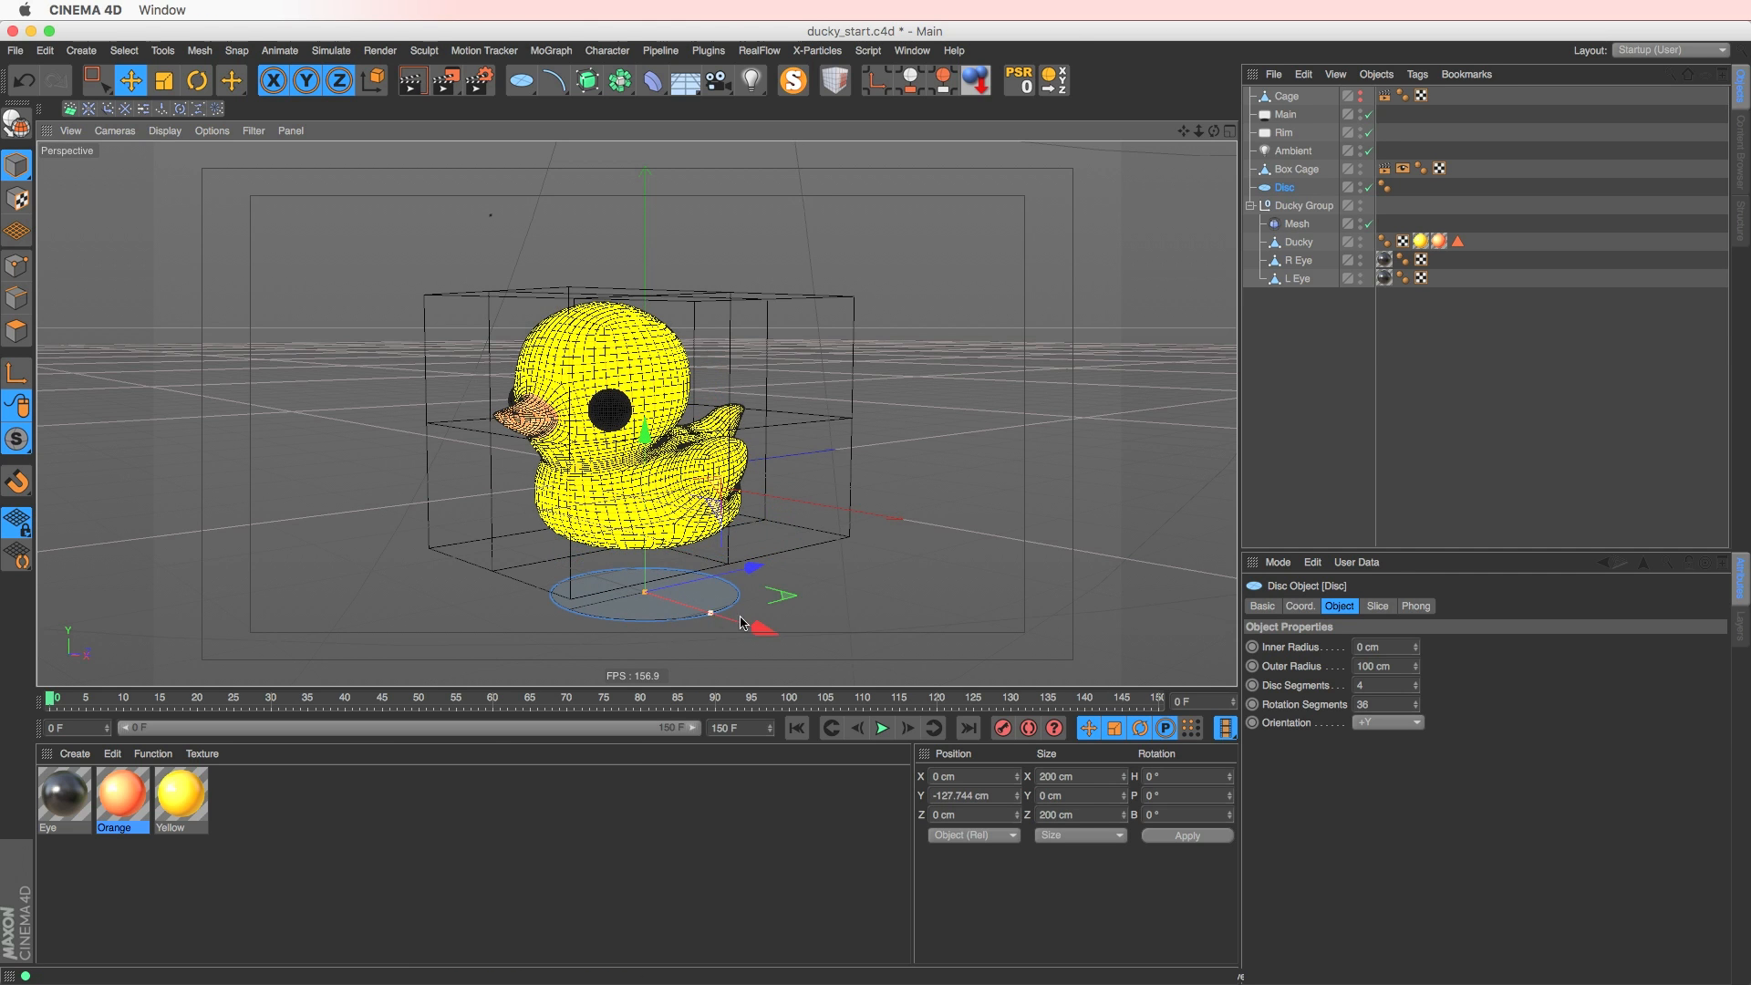
left_click_drag(723, 616, 1185, 766)
- Add a Collider Body simulation tag to the Disc
right_click(1286, 186)
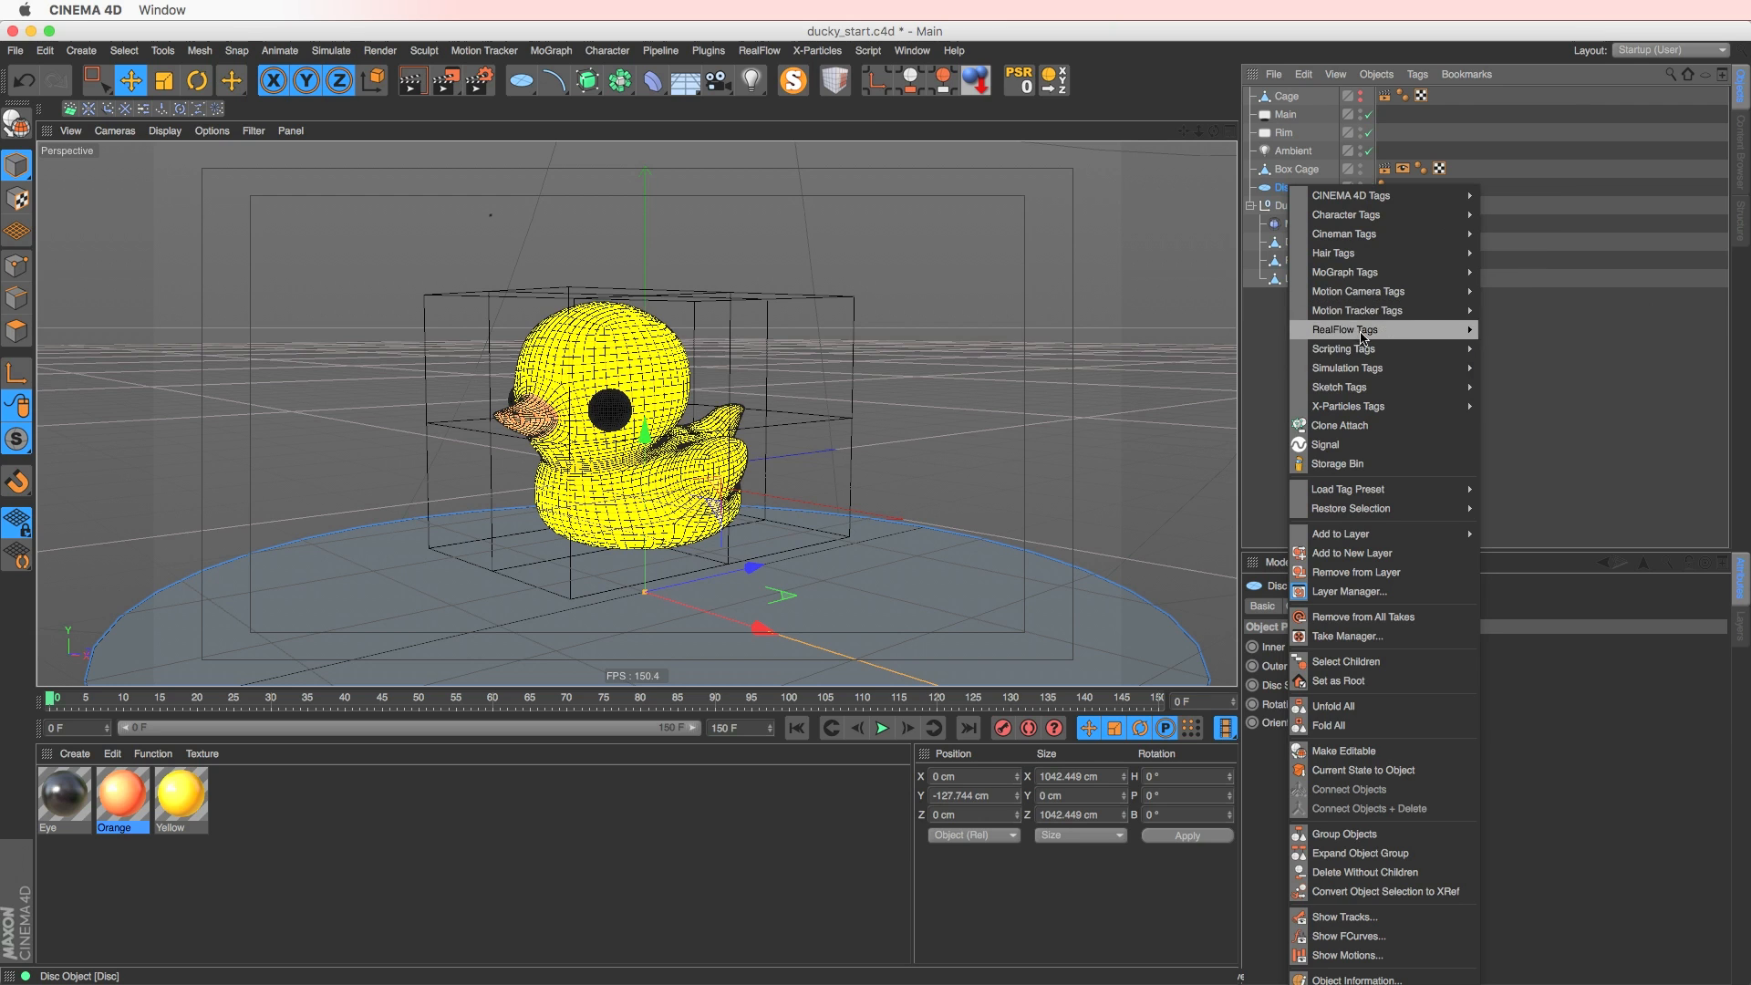
mouse_move(1367, 368)
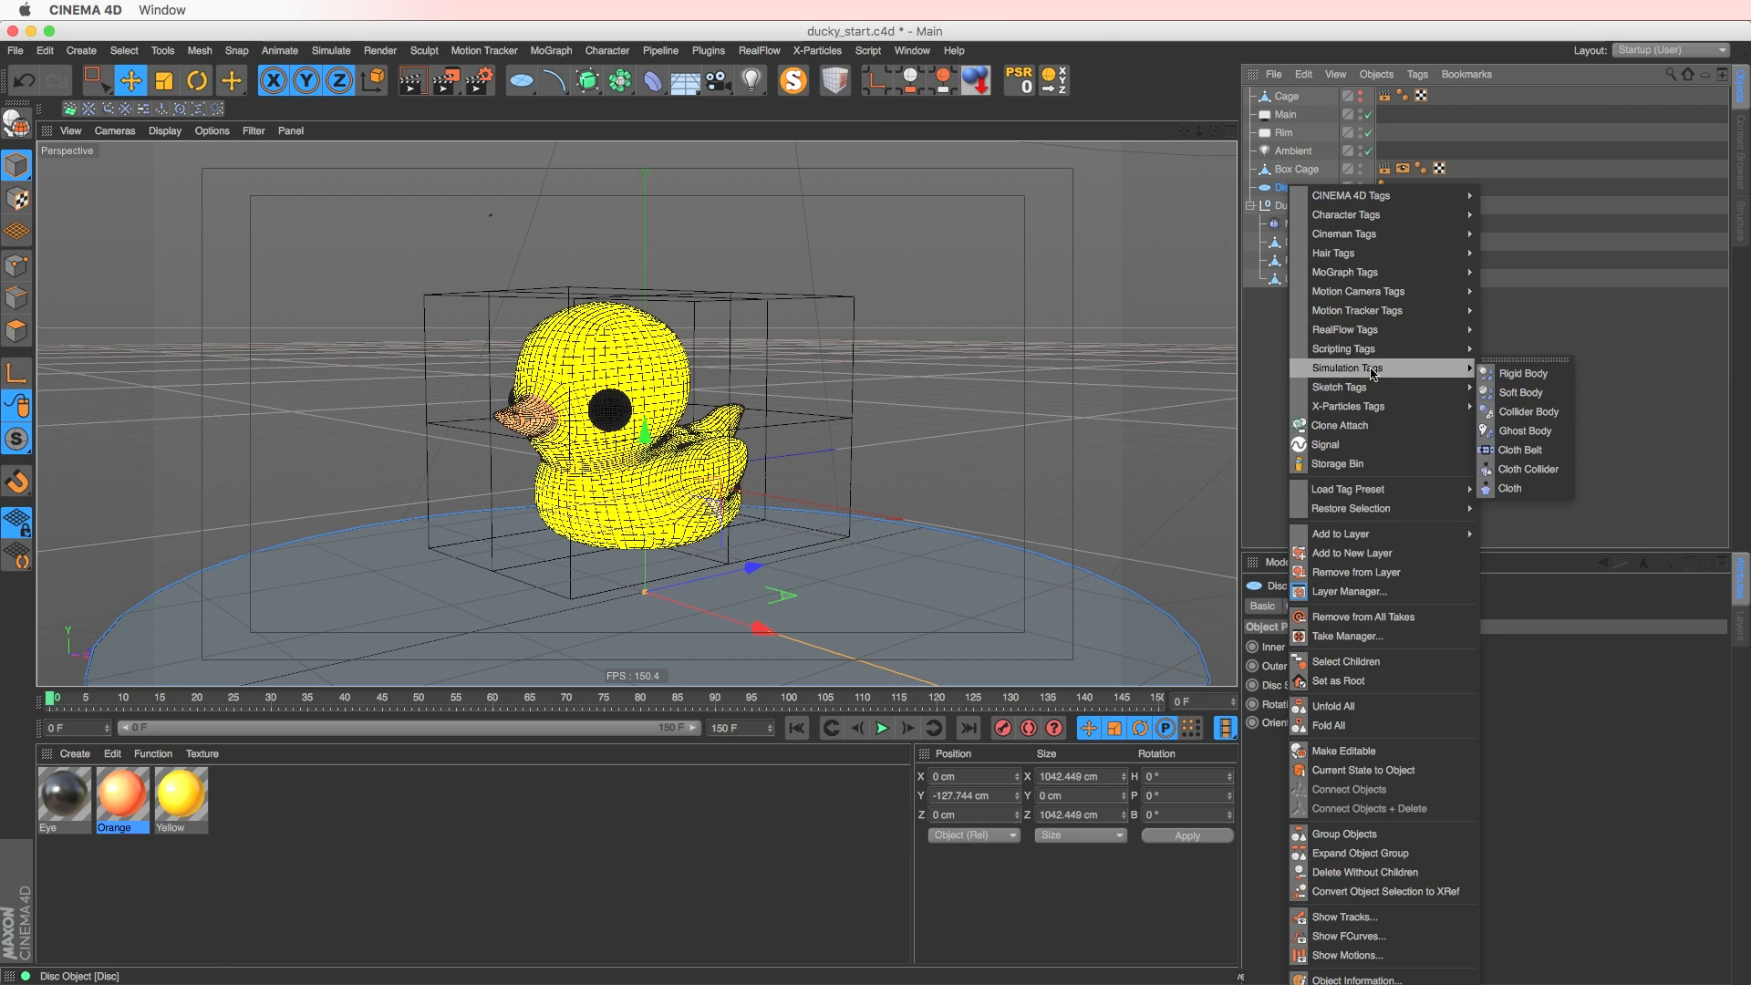
left_click(1528, 411)
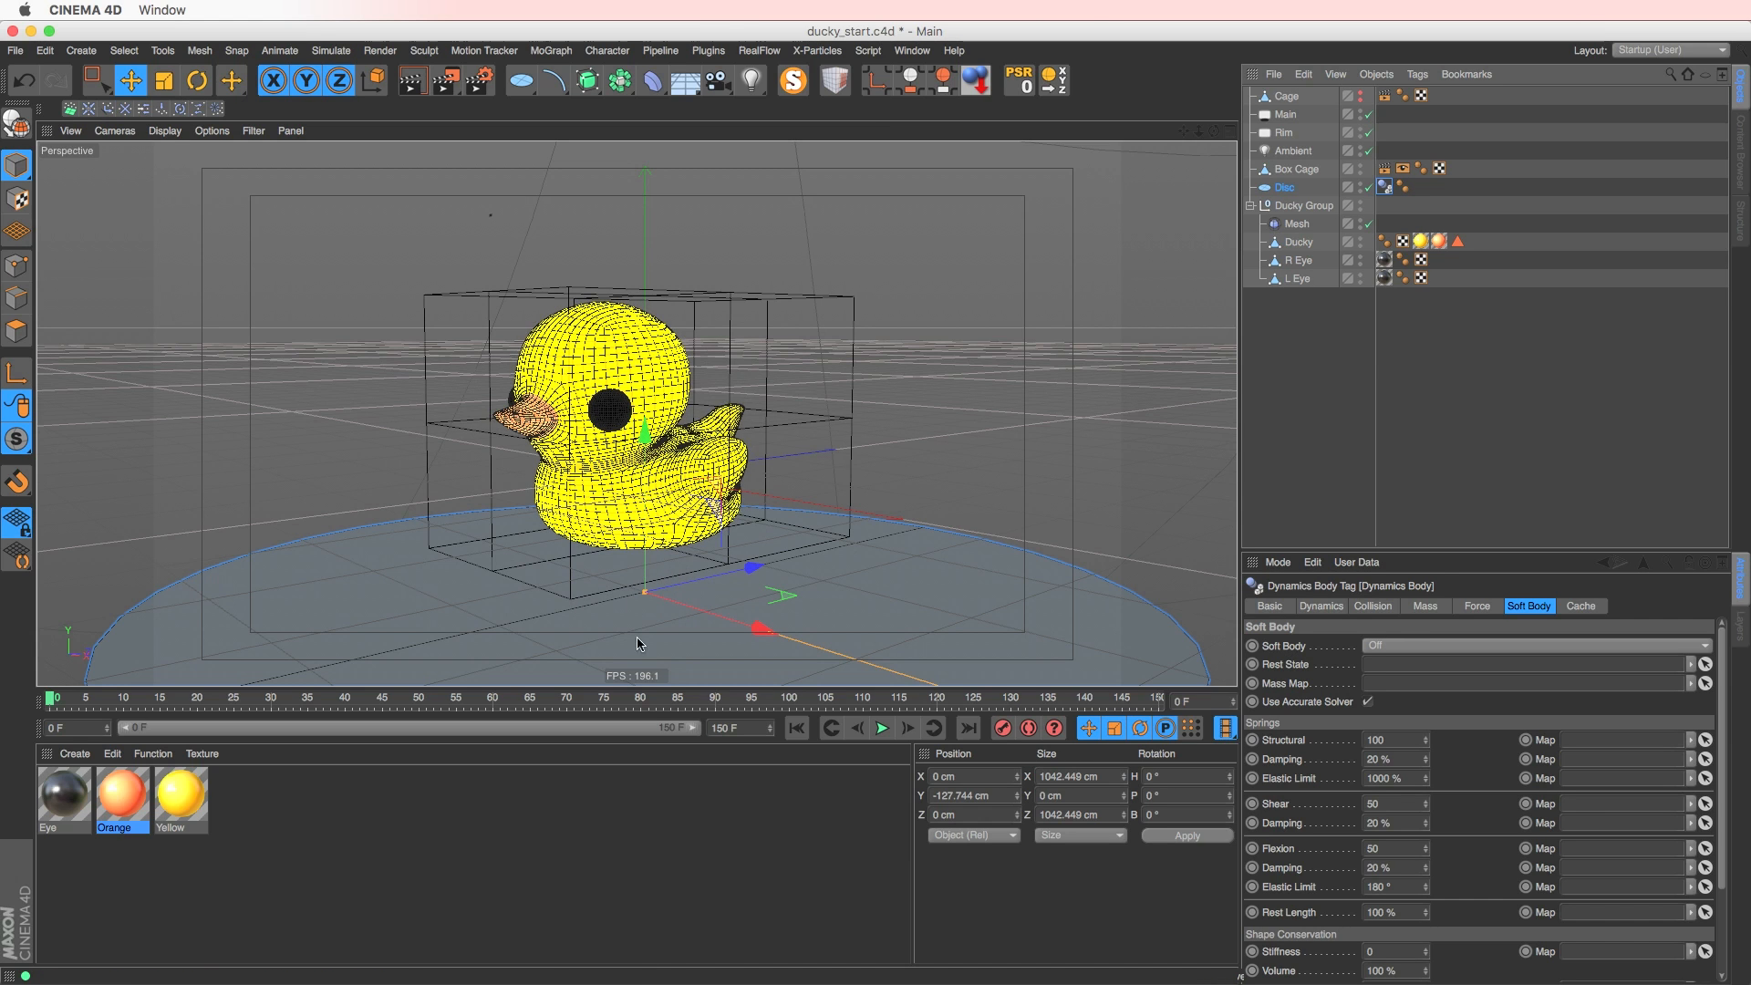
- Add a Soft Body simulation tag to the Box Cage
left_click(1309, 172)
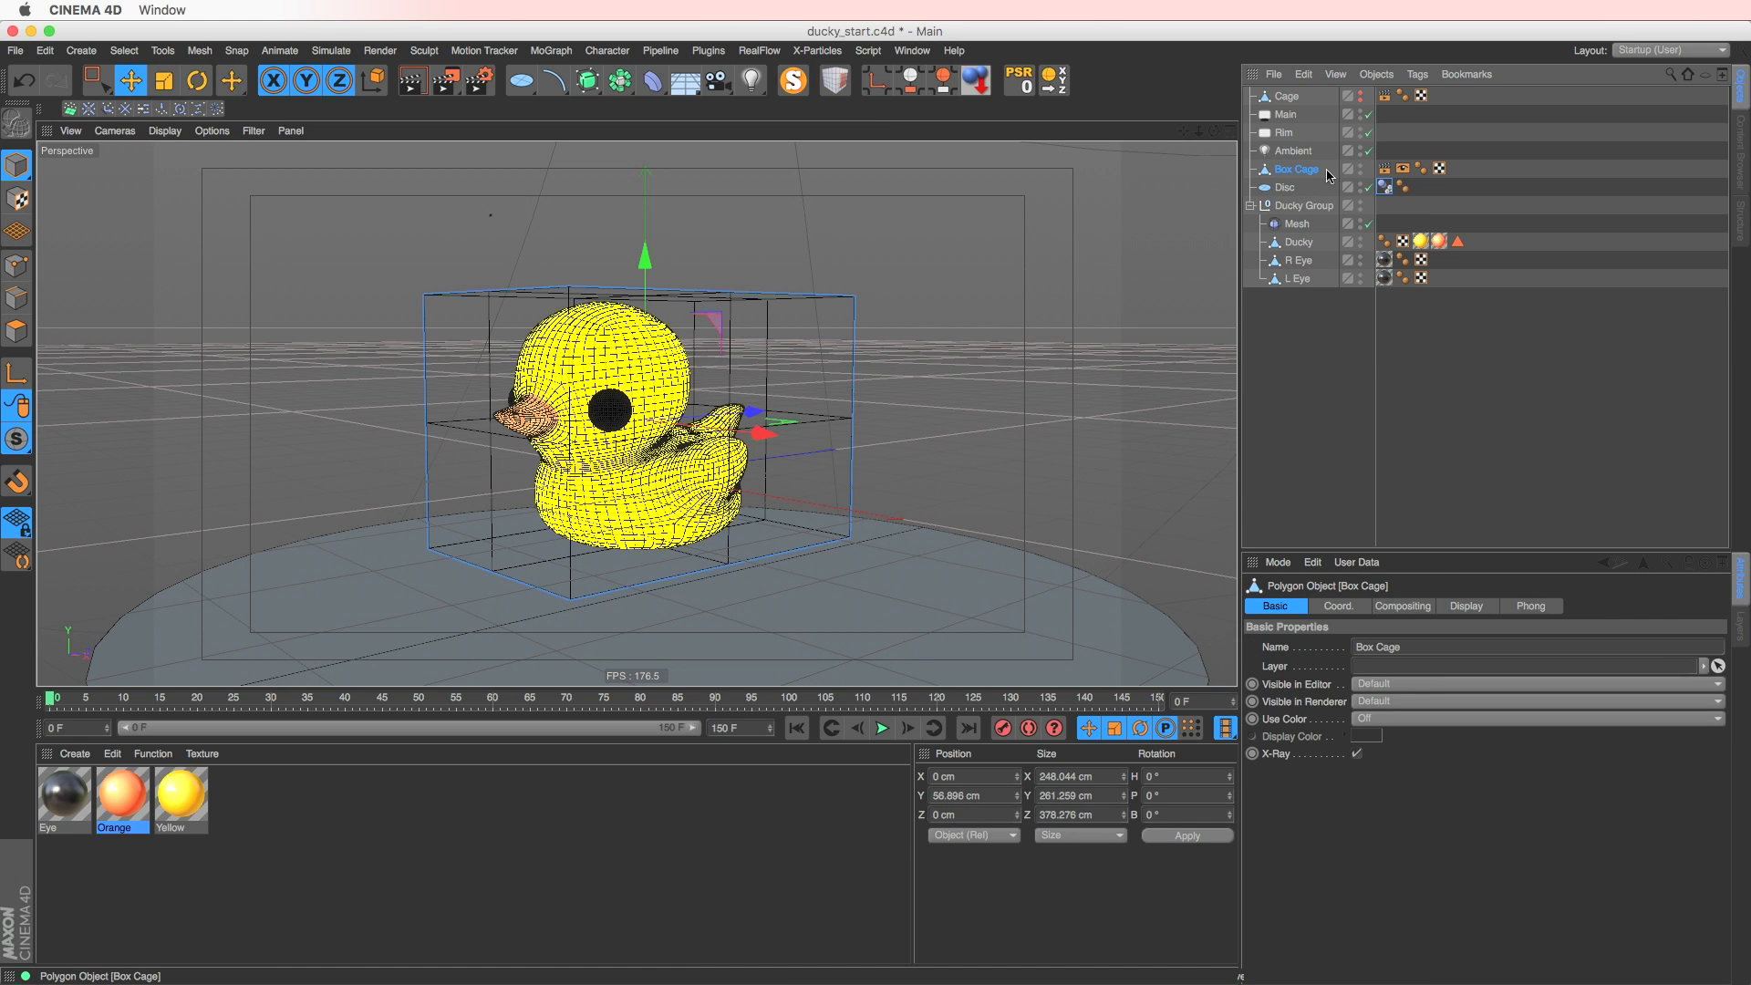
right_click(1295, 171)
mouse_move(1381, 187)
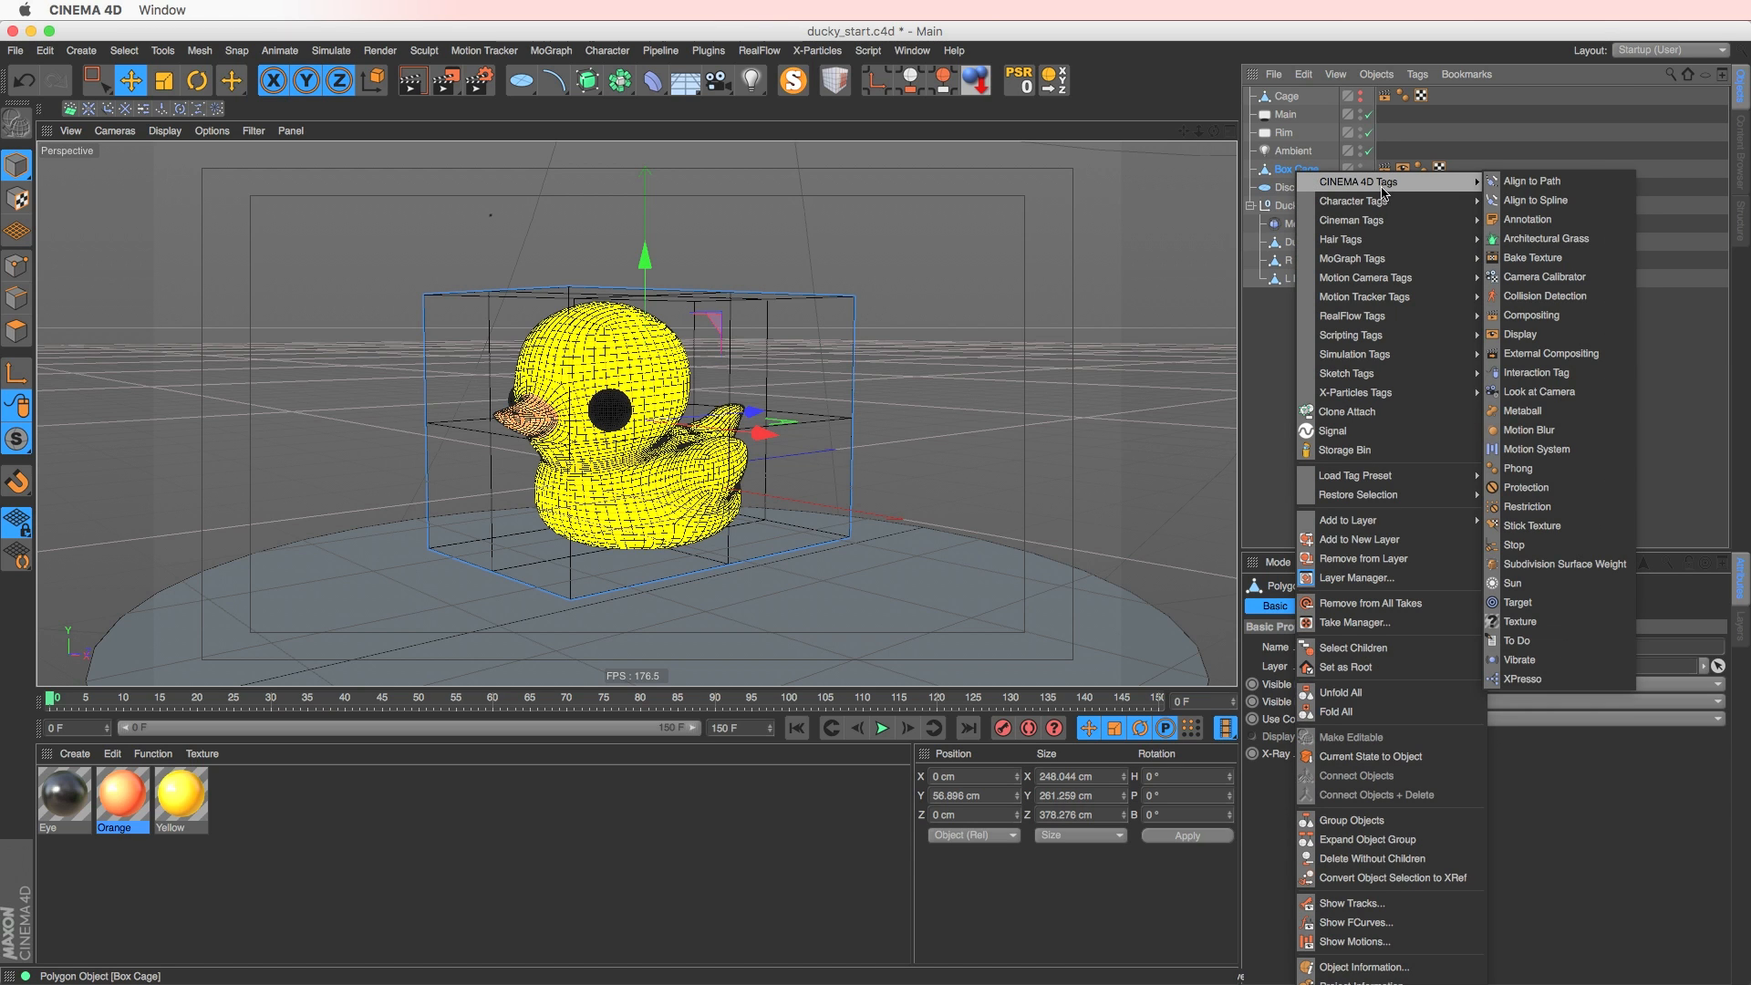
mouse_move(1425, 358)
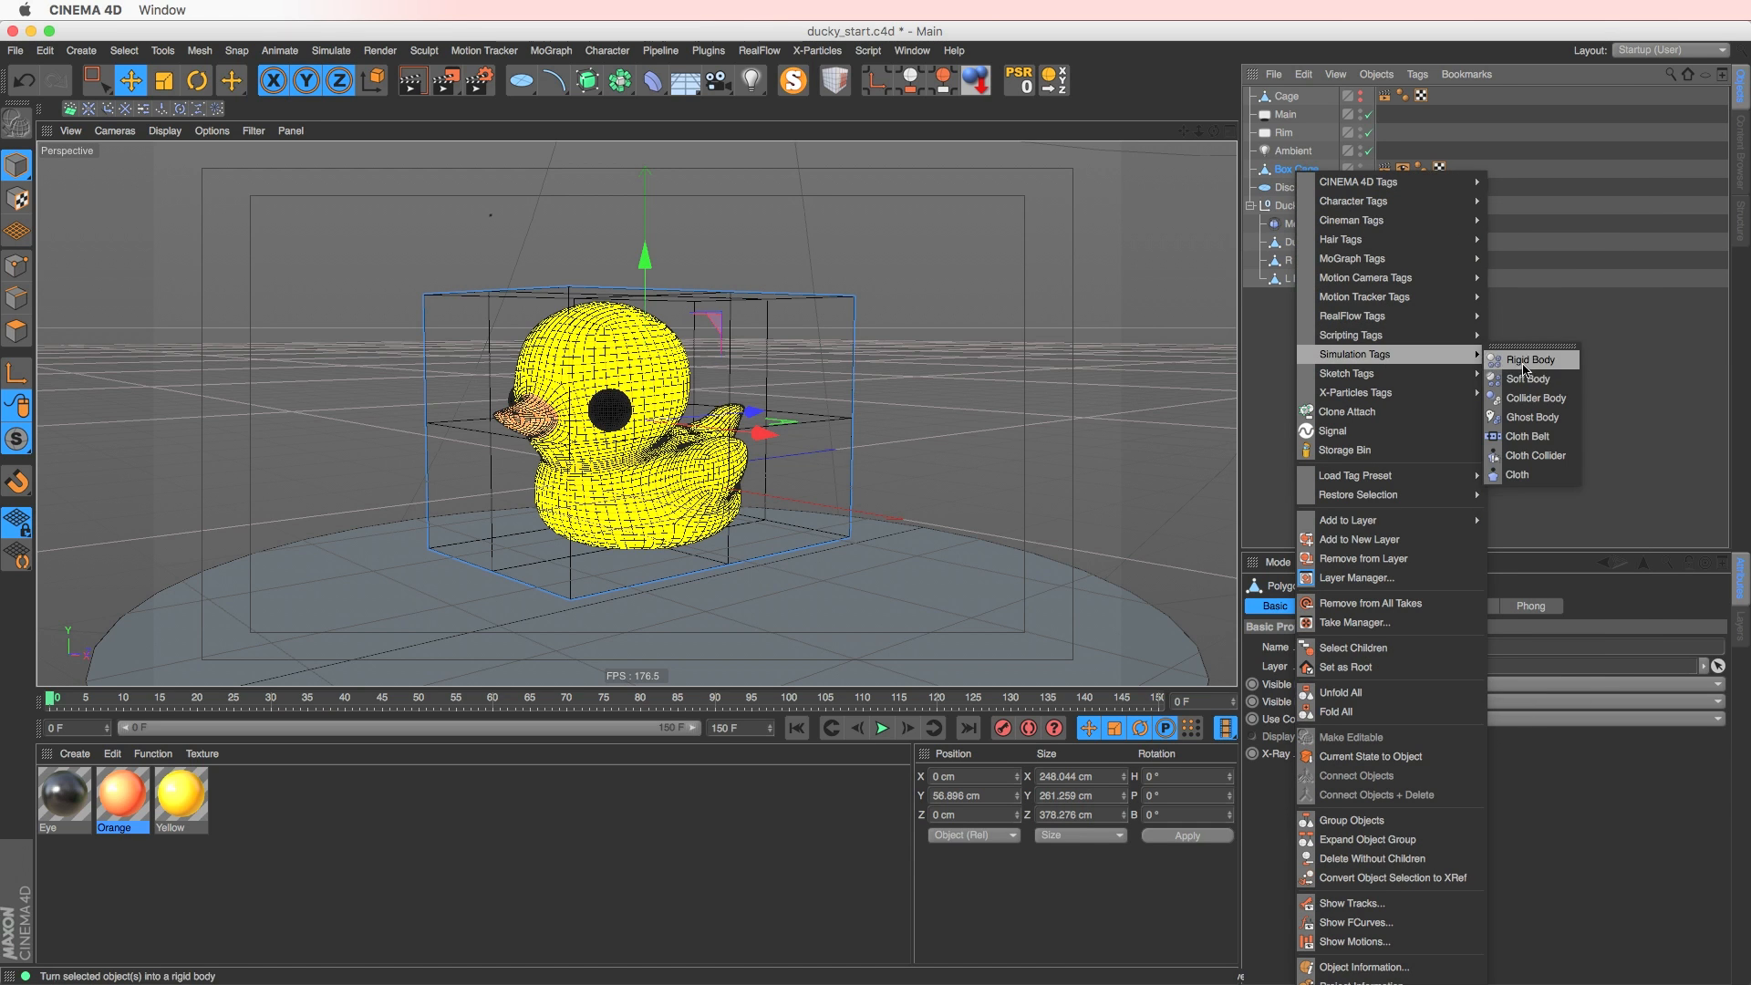
left_click(1528, 377)
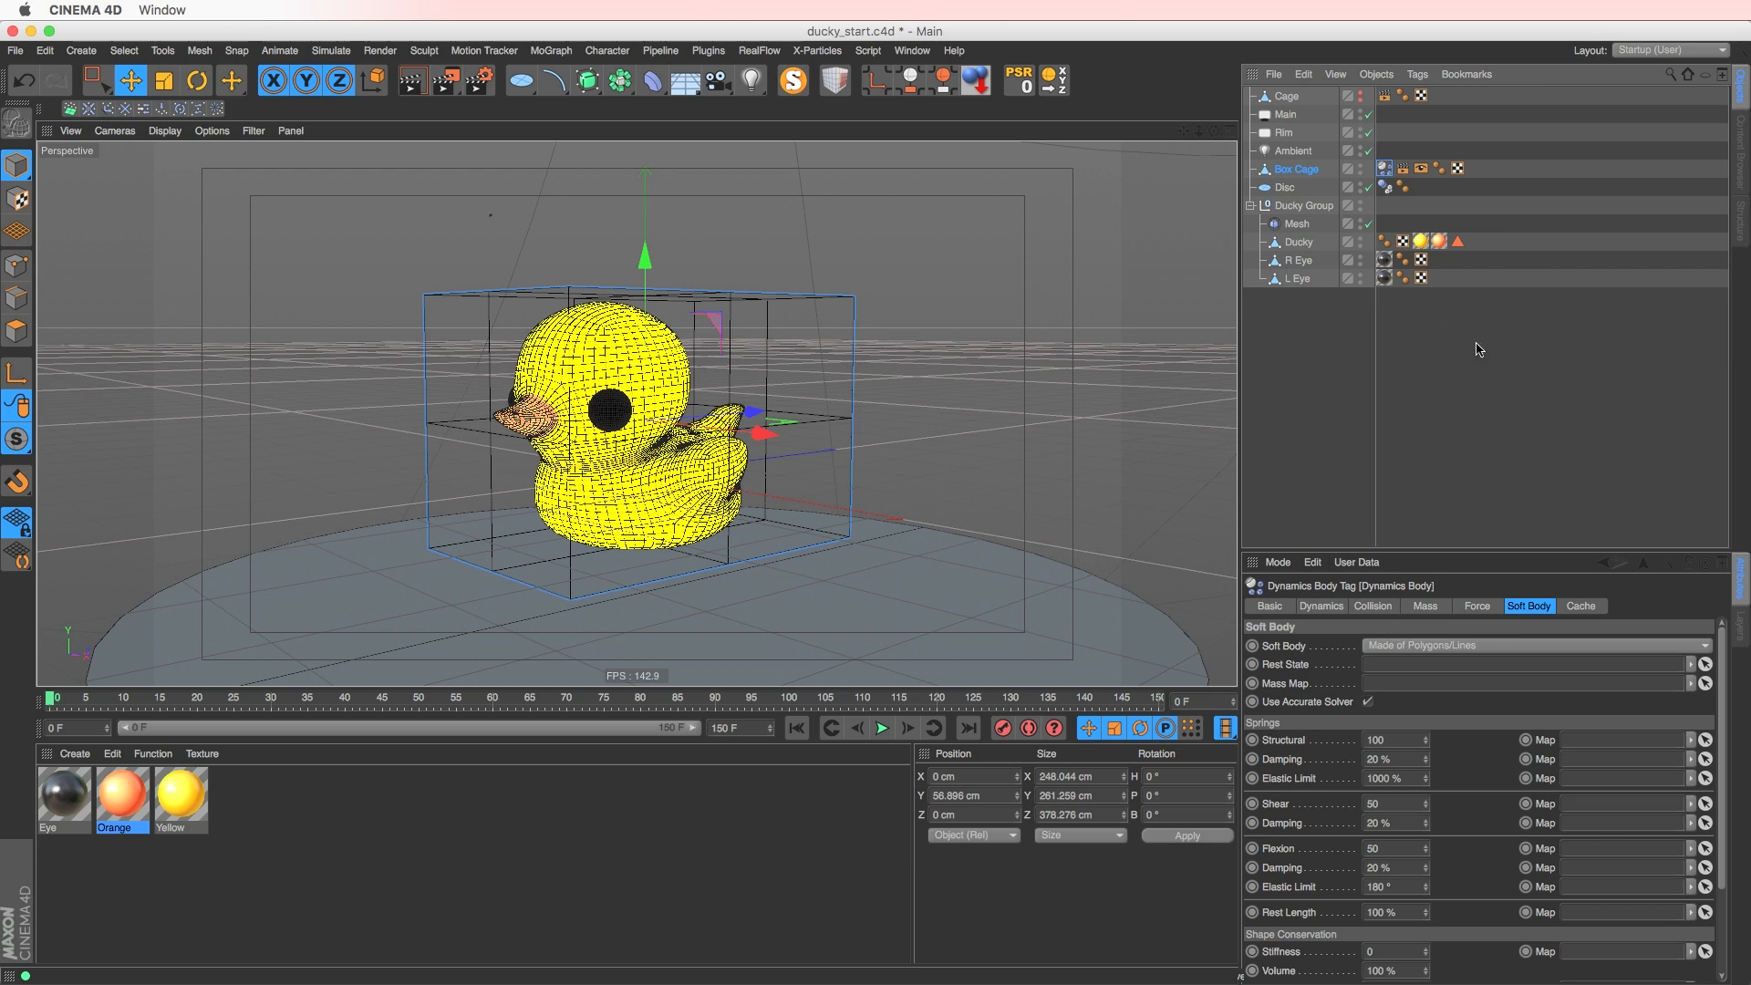
- Review the Box Cage's points, its Dynamics Body tag and the Mesh deformer's cage settings
left_click(1275, 218)
left_click(1286, 170)
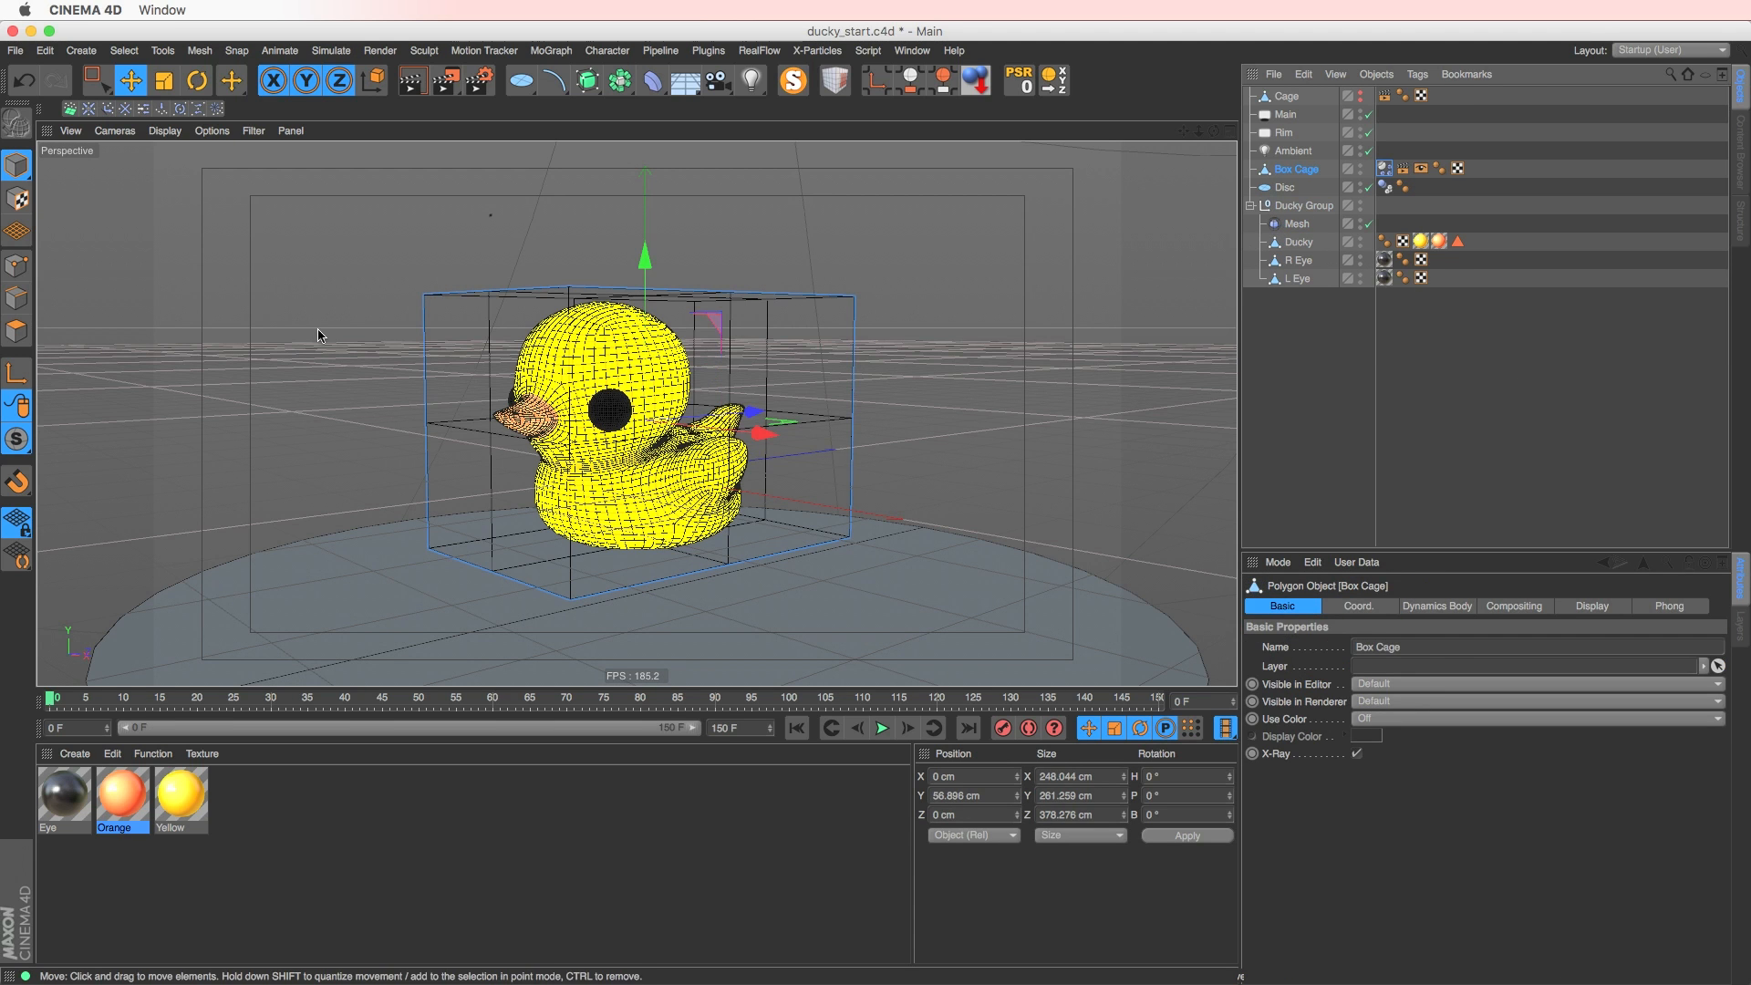
left_click(13, 274)
left_click(492, 435)
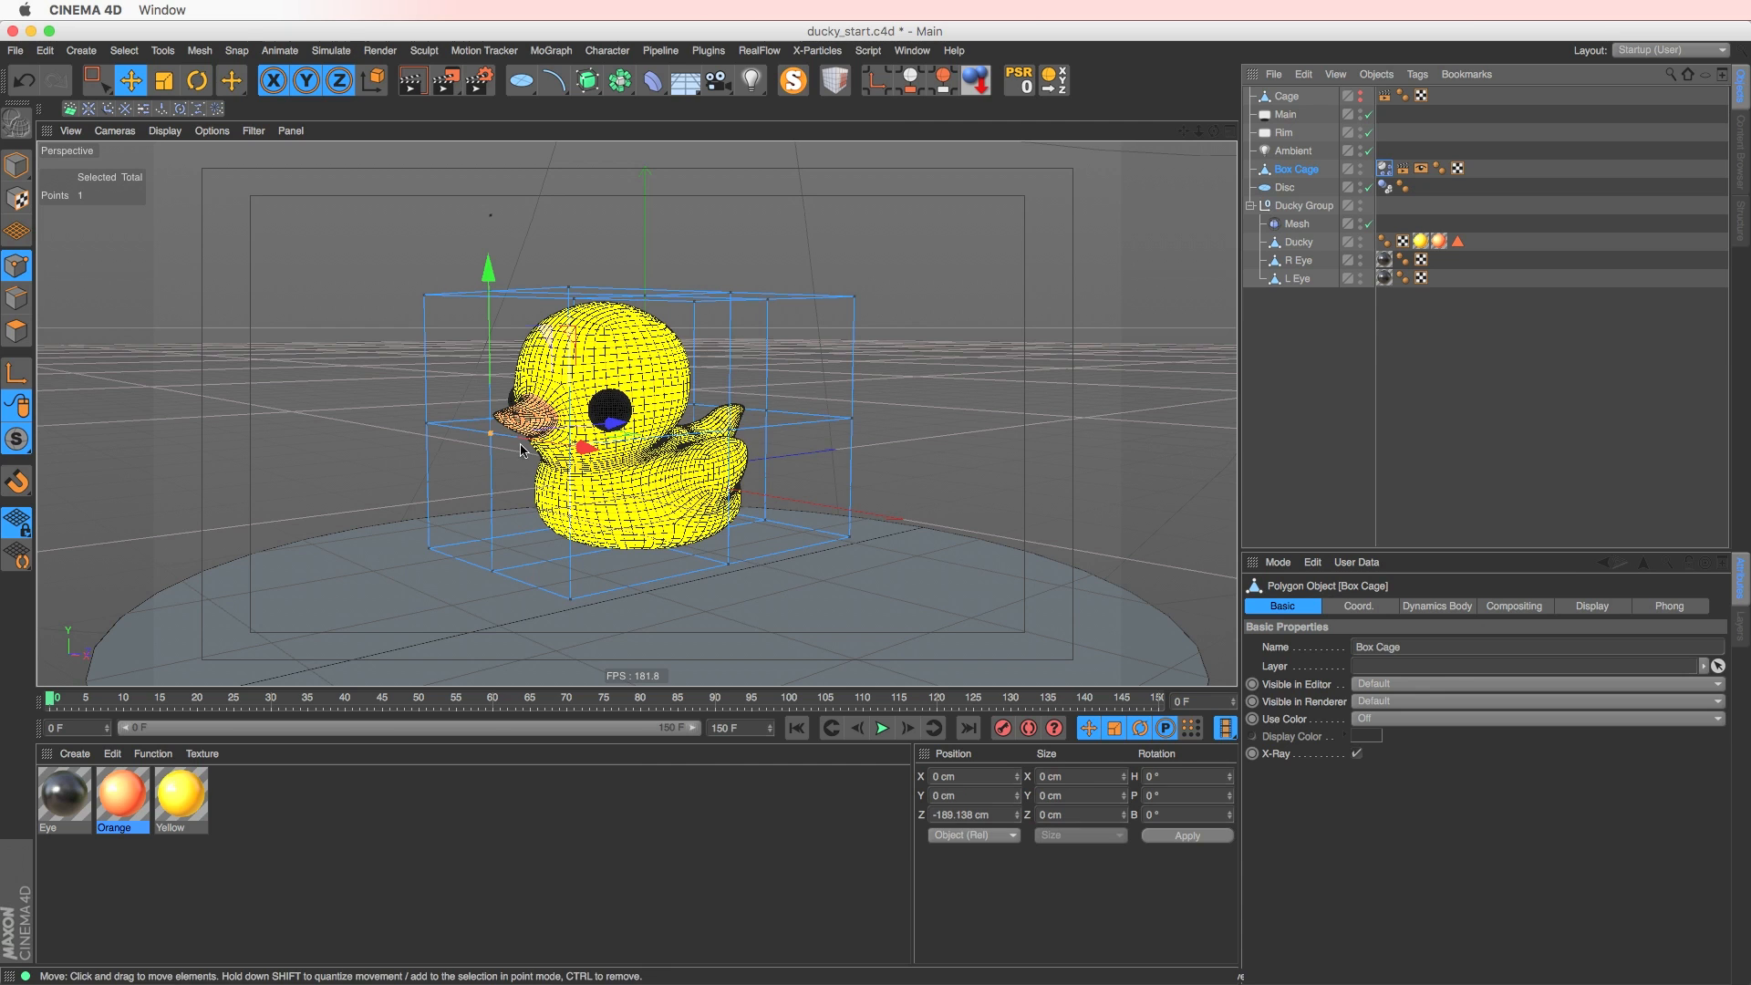
left_click(1322, 306)
left_click(1382, 171)
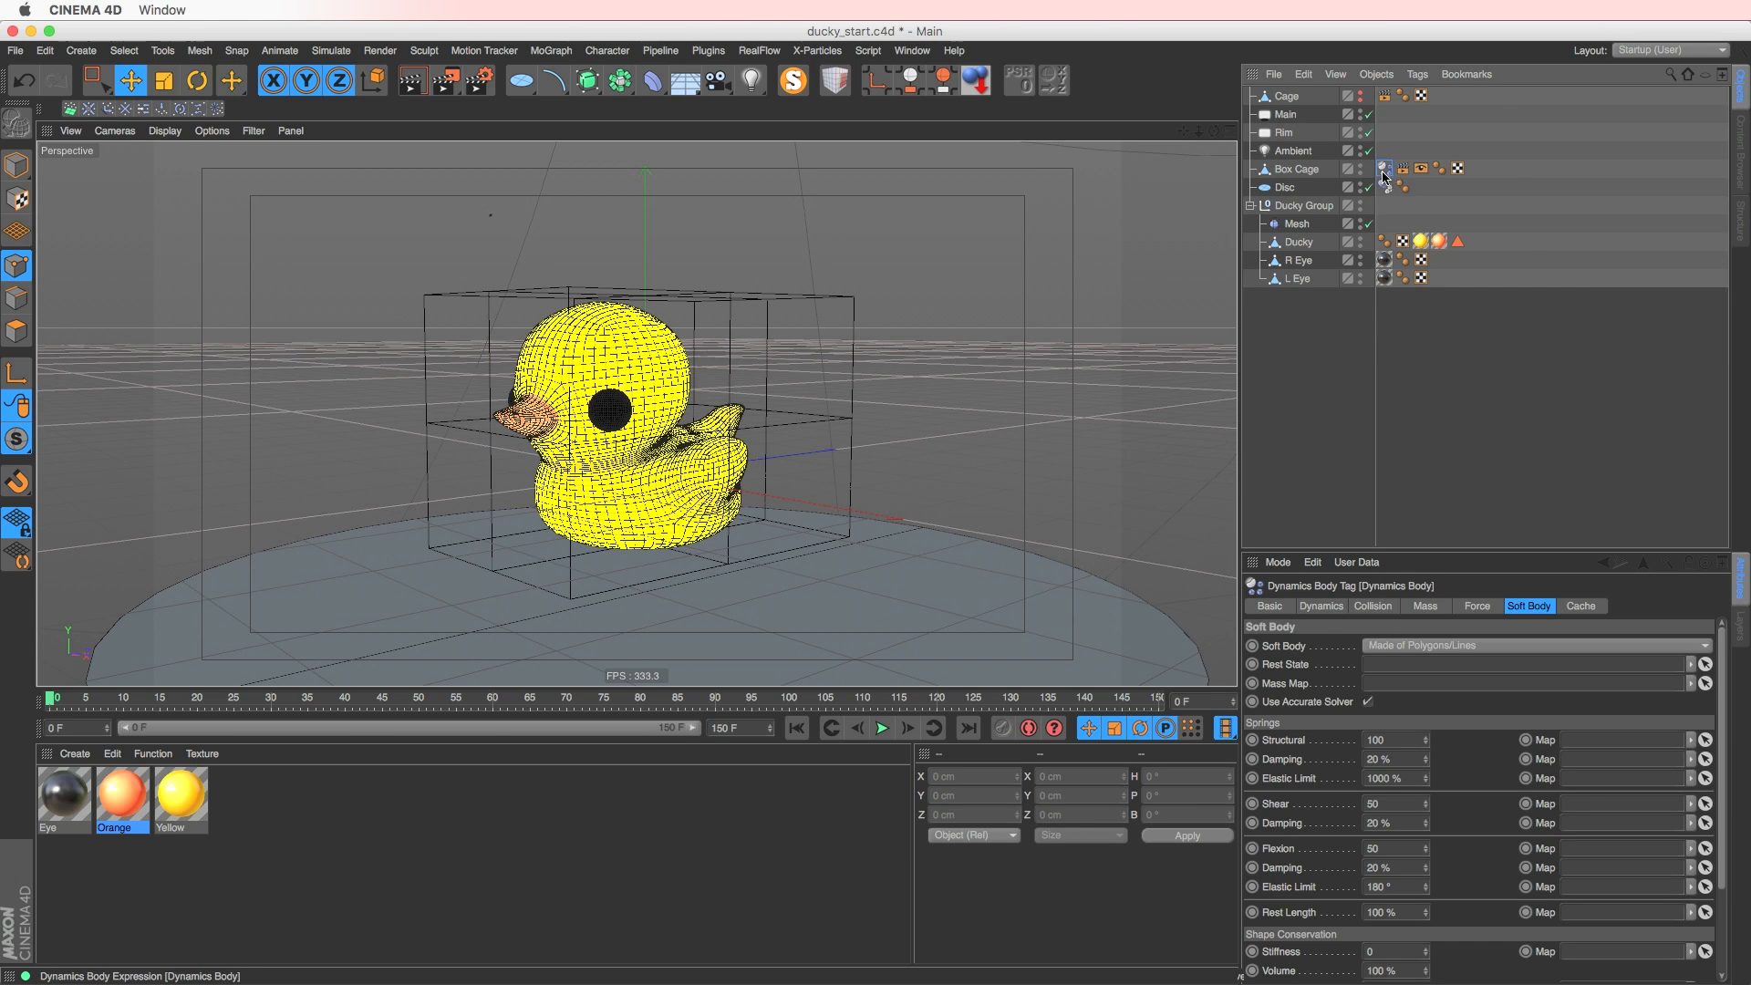
left_click(1316, 172)
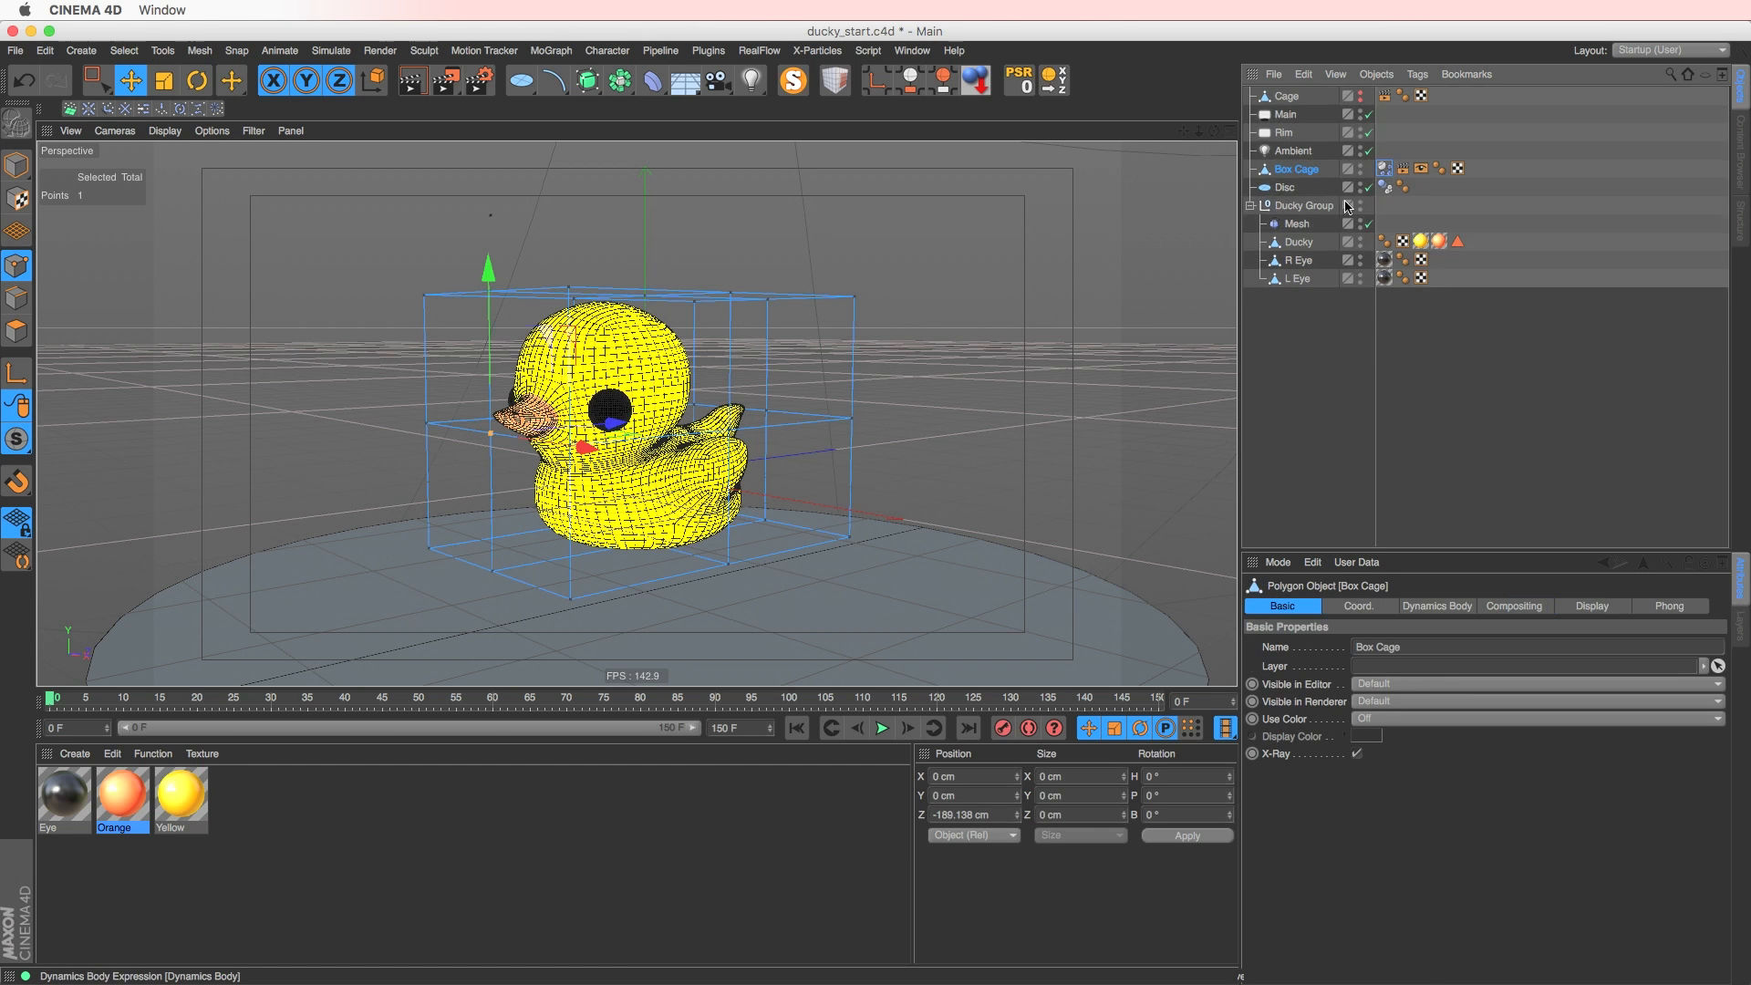
left_click(1295, 225)
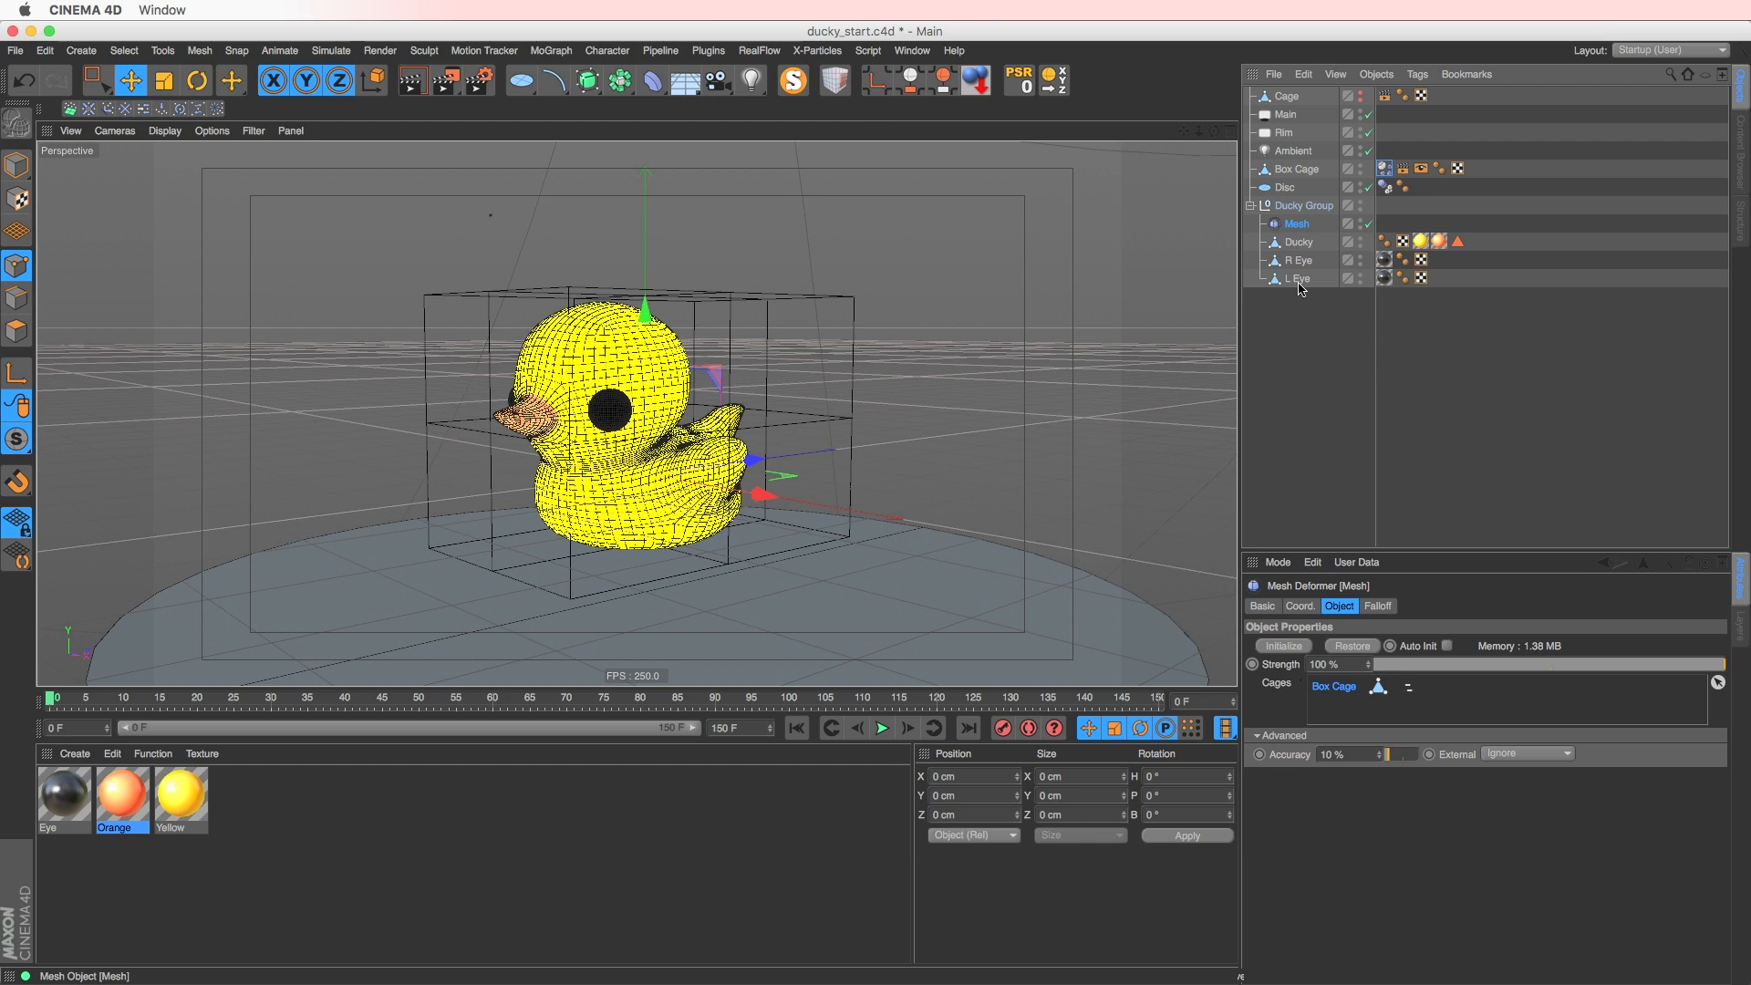
- Play the simulation and set the Structural spring value of the Box Cage's soft body to 3
left_click(881, 728)
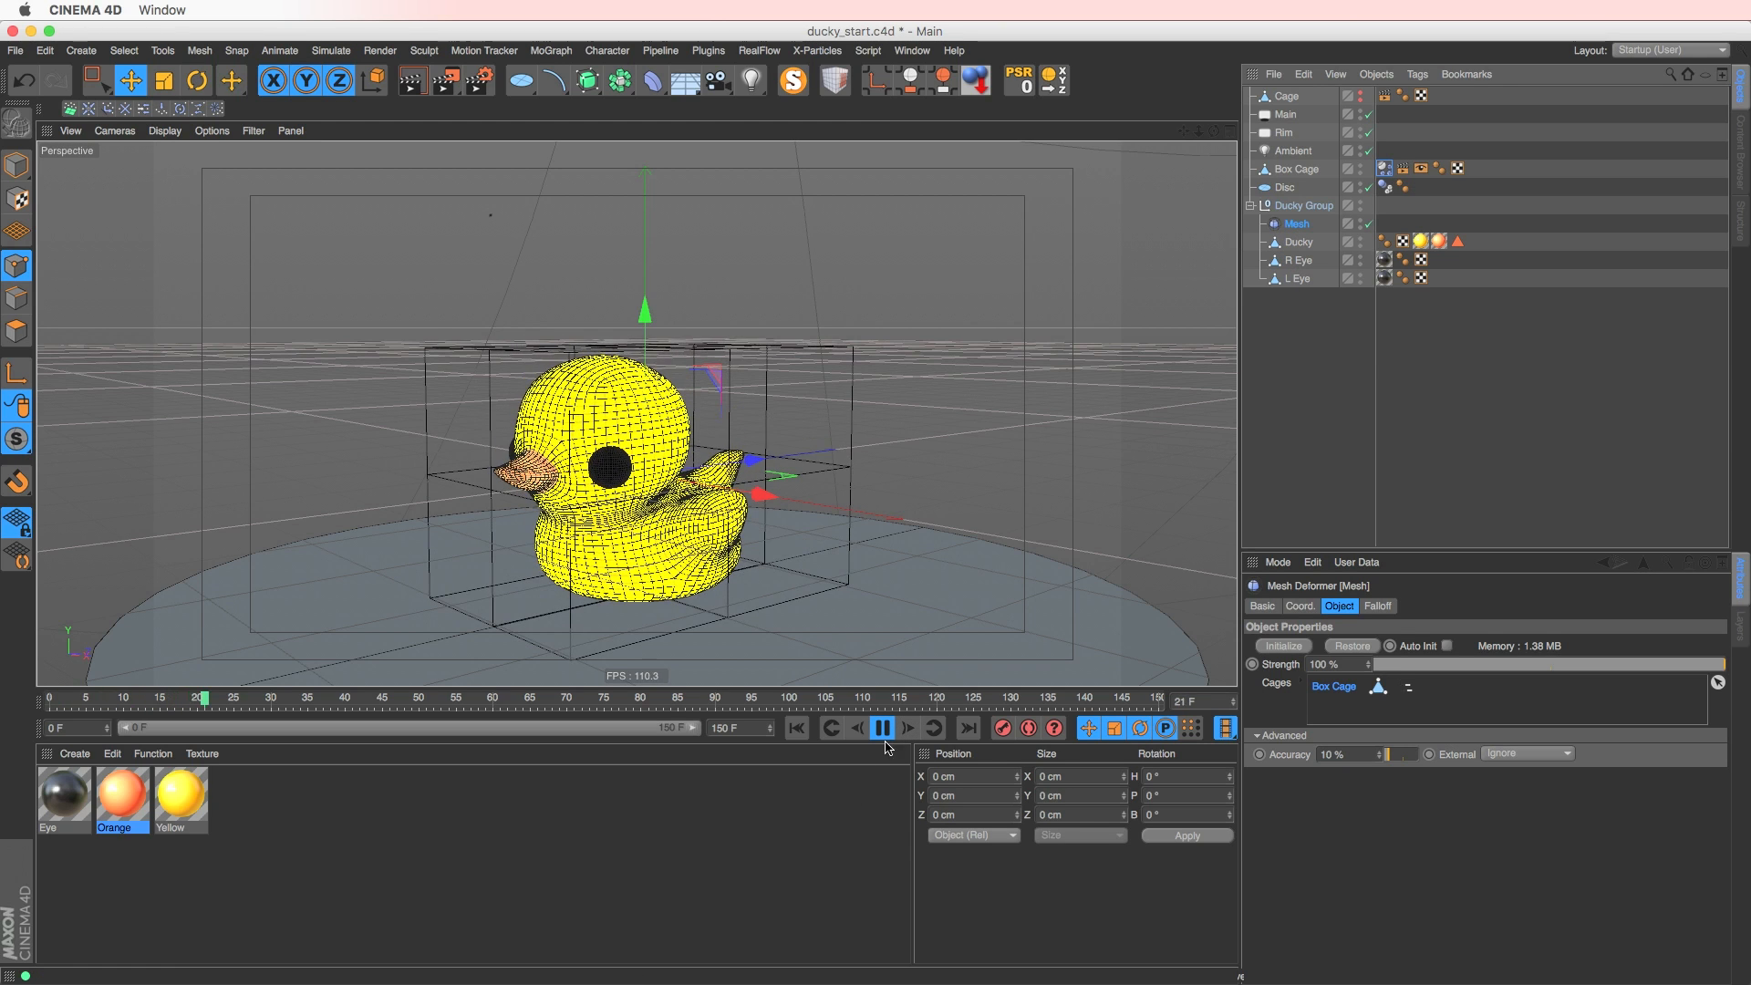
left_click(1385, 168)
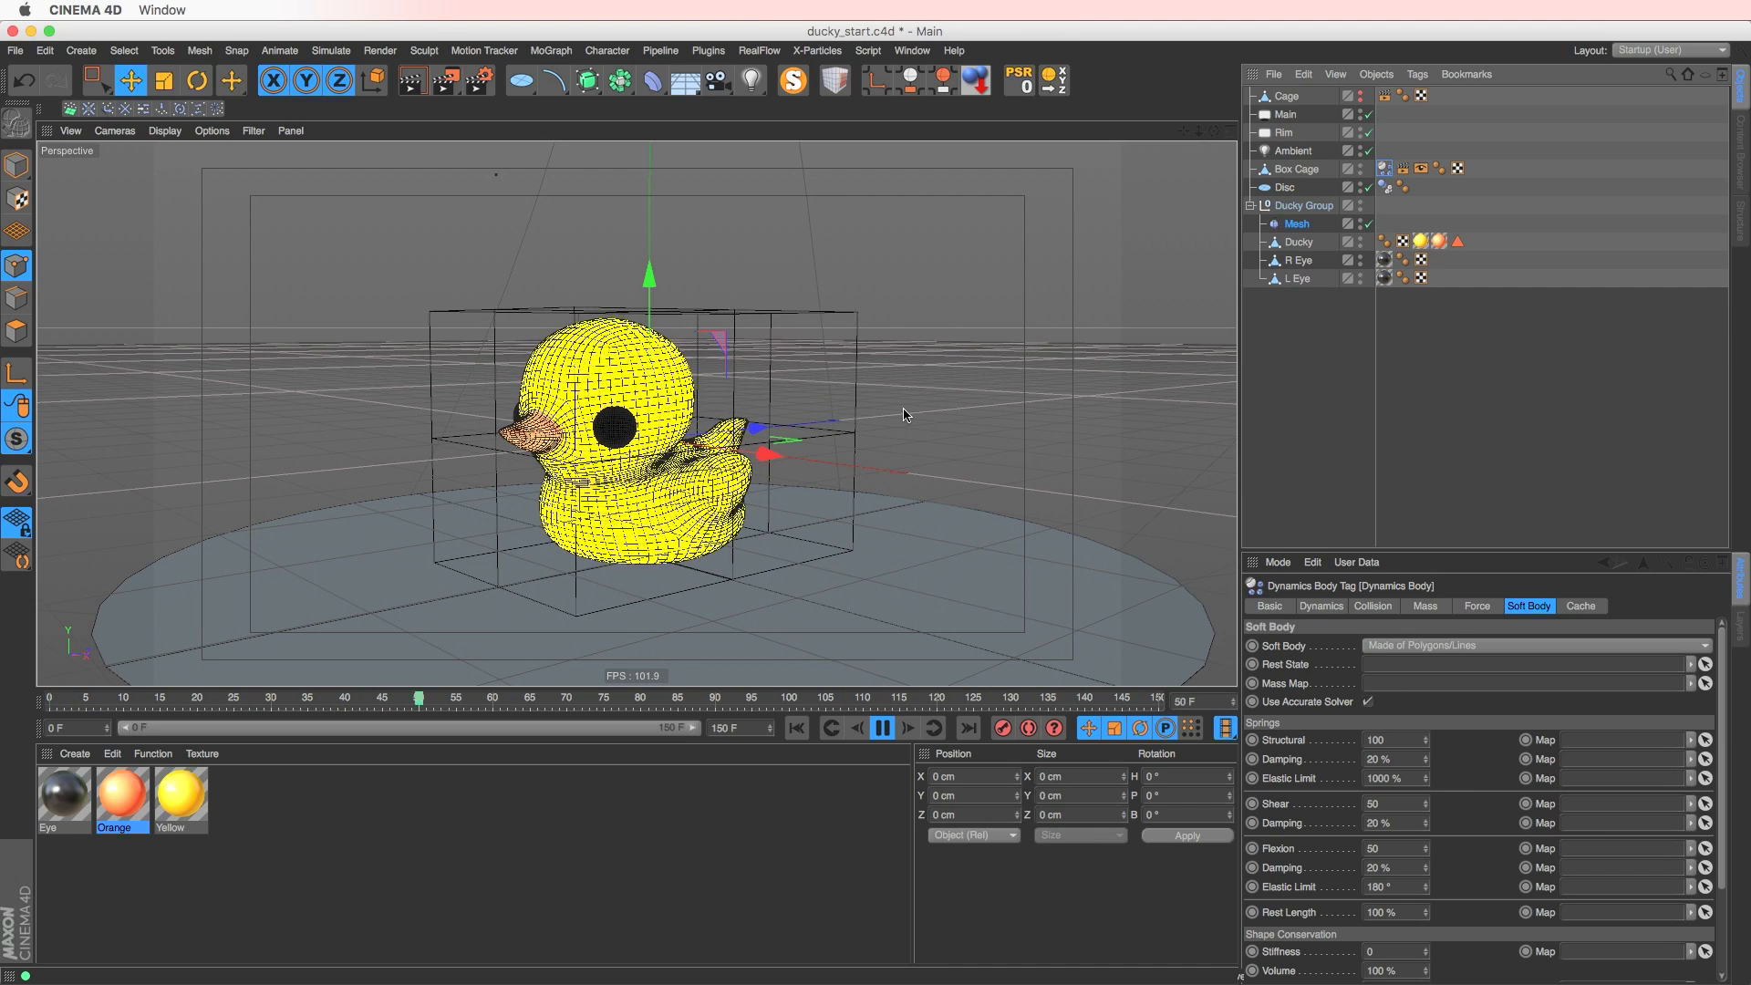
left_click_drag(595, 438, 571, 450, "alt")
left_click_drag(1386, 740, 1260, 733)
type("3")
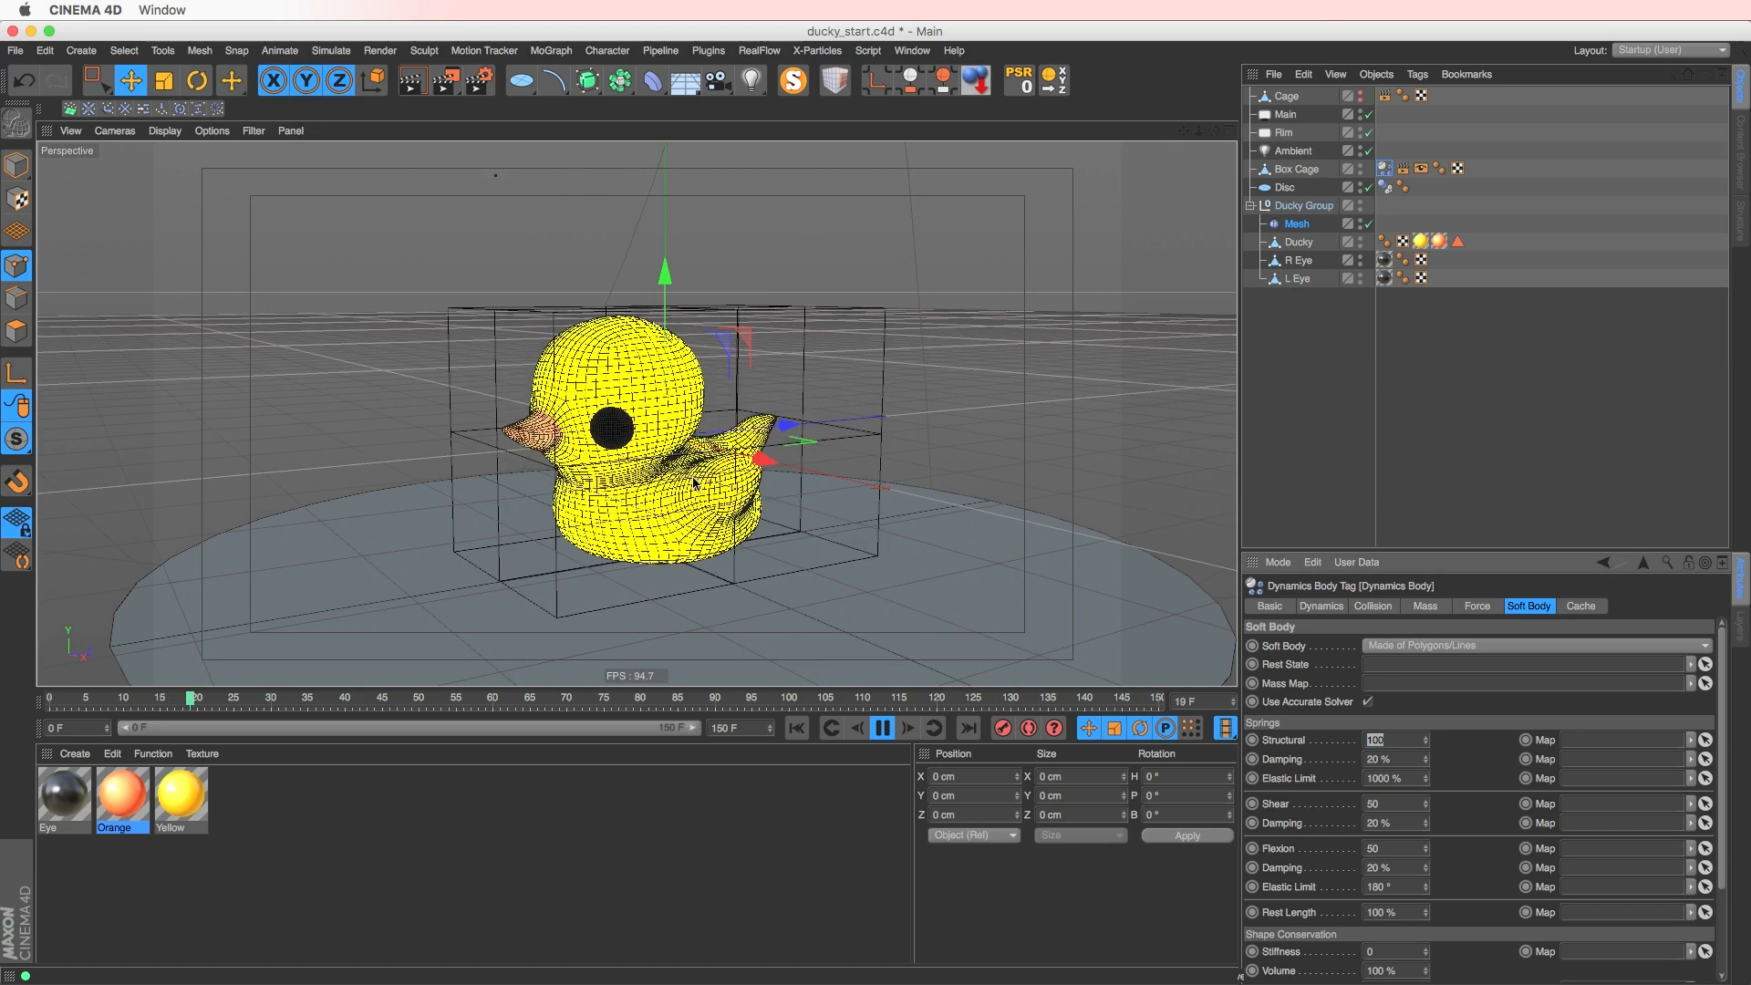
key("Return")
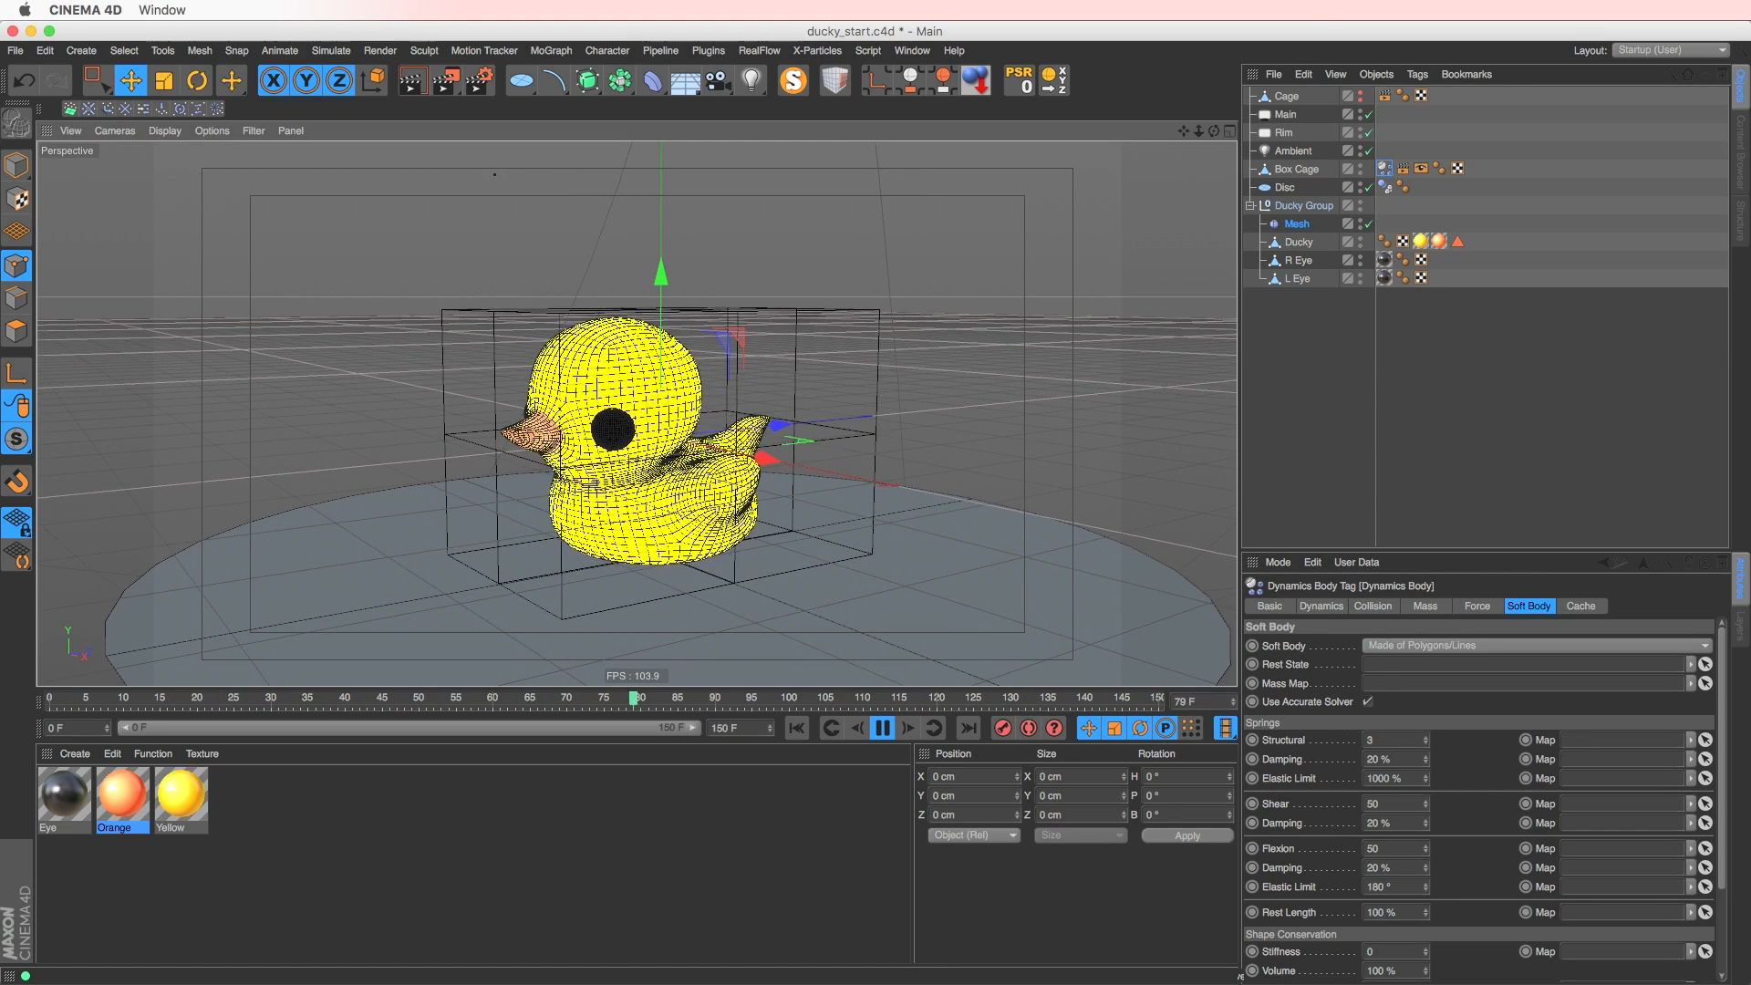
- Set the Shear and Flexion spring values of the Box Cage's soft body to 3
type("3")
left_click_drag(1367, 803, 1487, 855)
type("3")
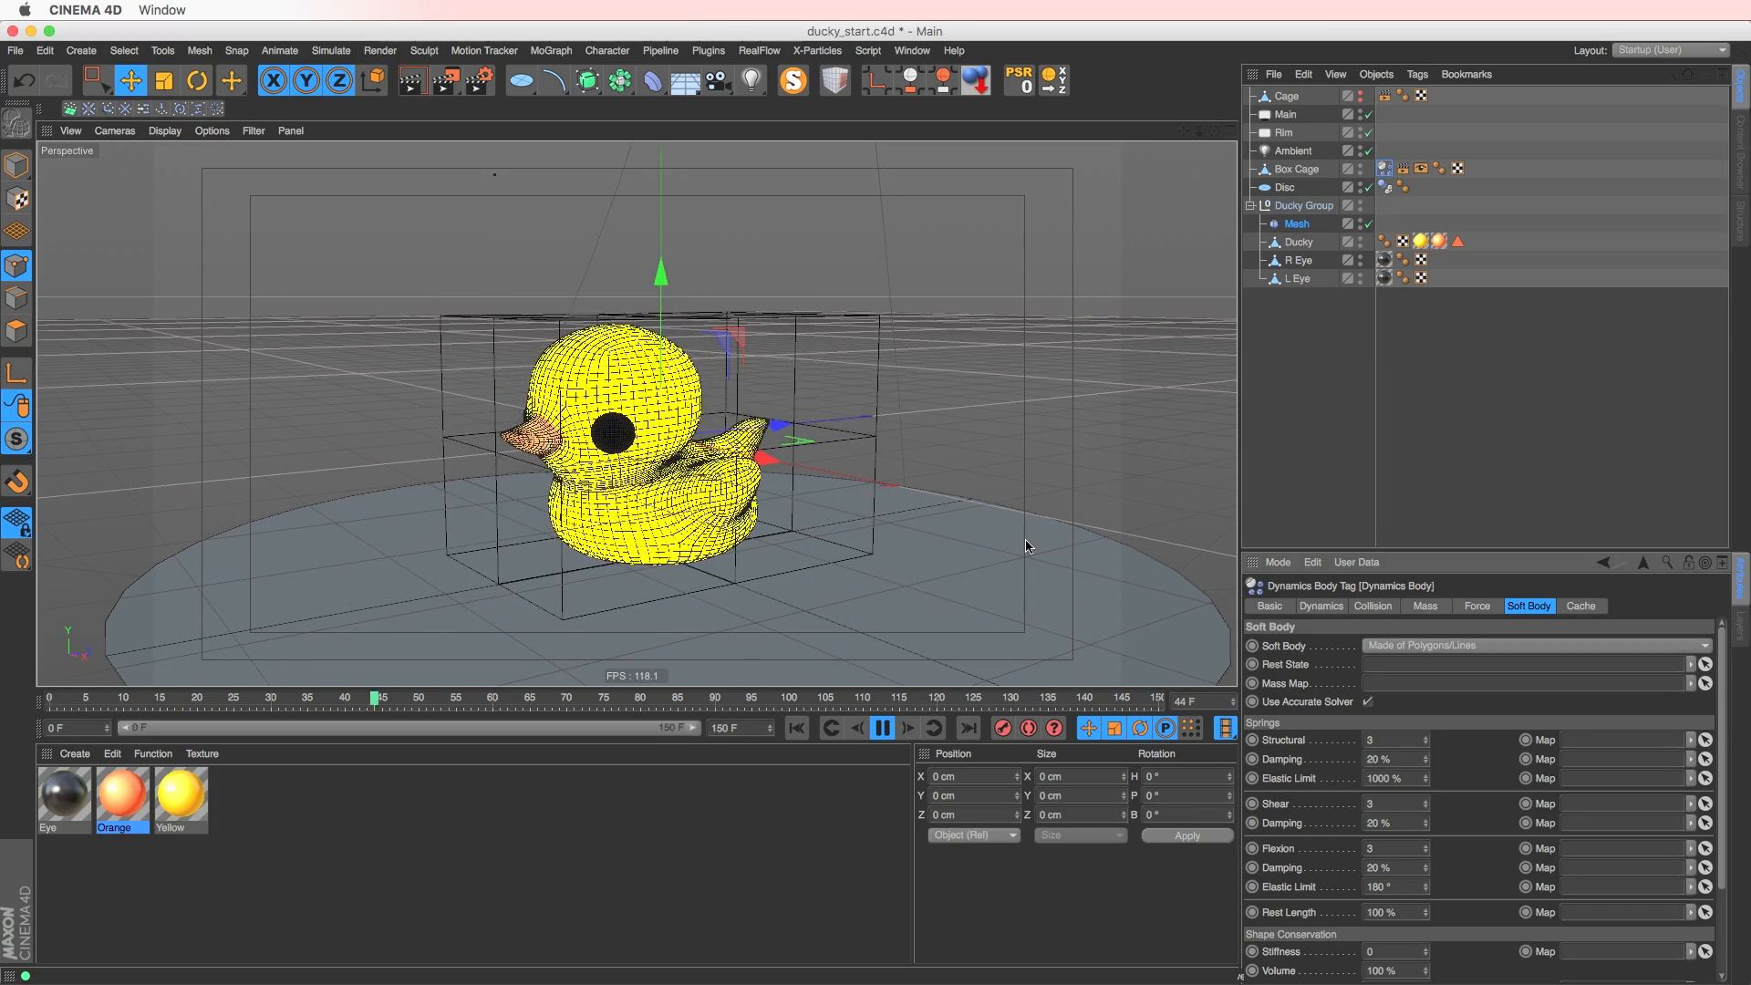
- Try a Pressure of -8 on the Box Cage's soft body and replay the simulation from the first frame
left_click_drag(1026, 545, 655, 325, "alt")
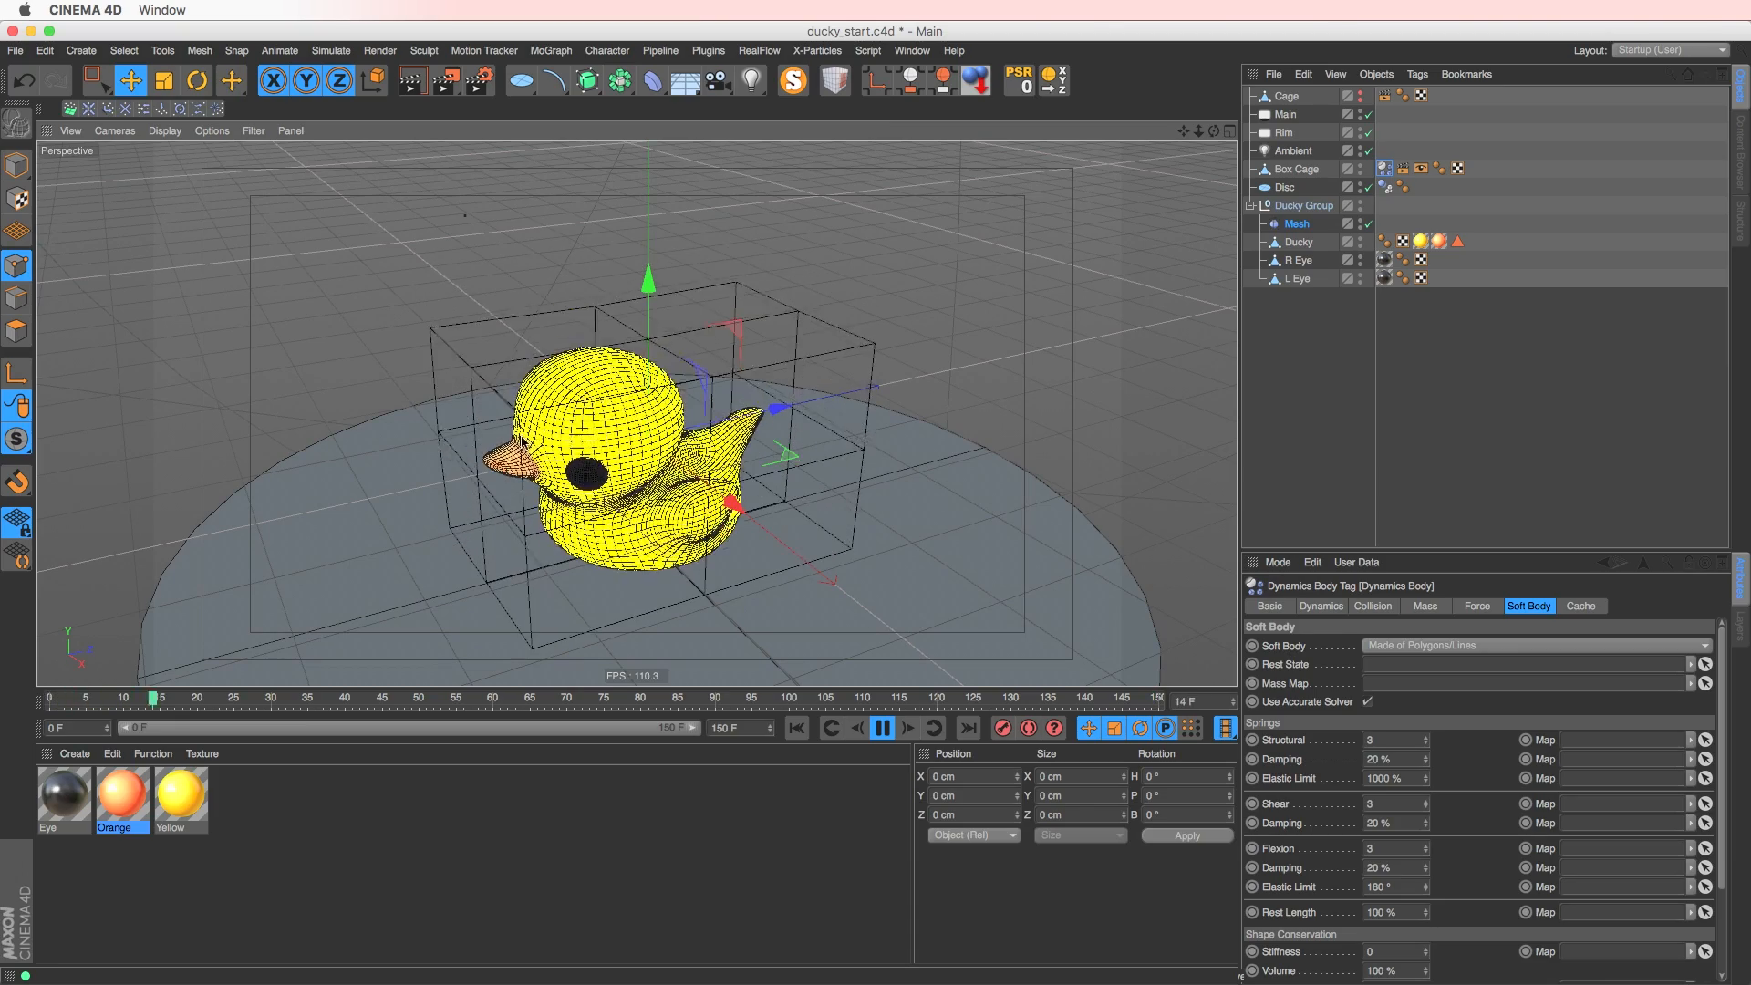
left_click_drag(666, 463, 490, 367, "alt")
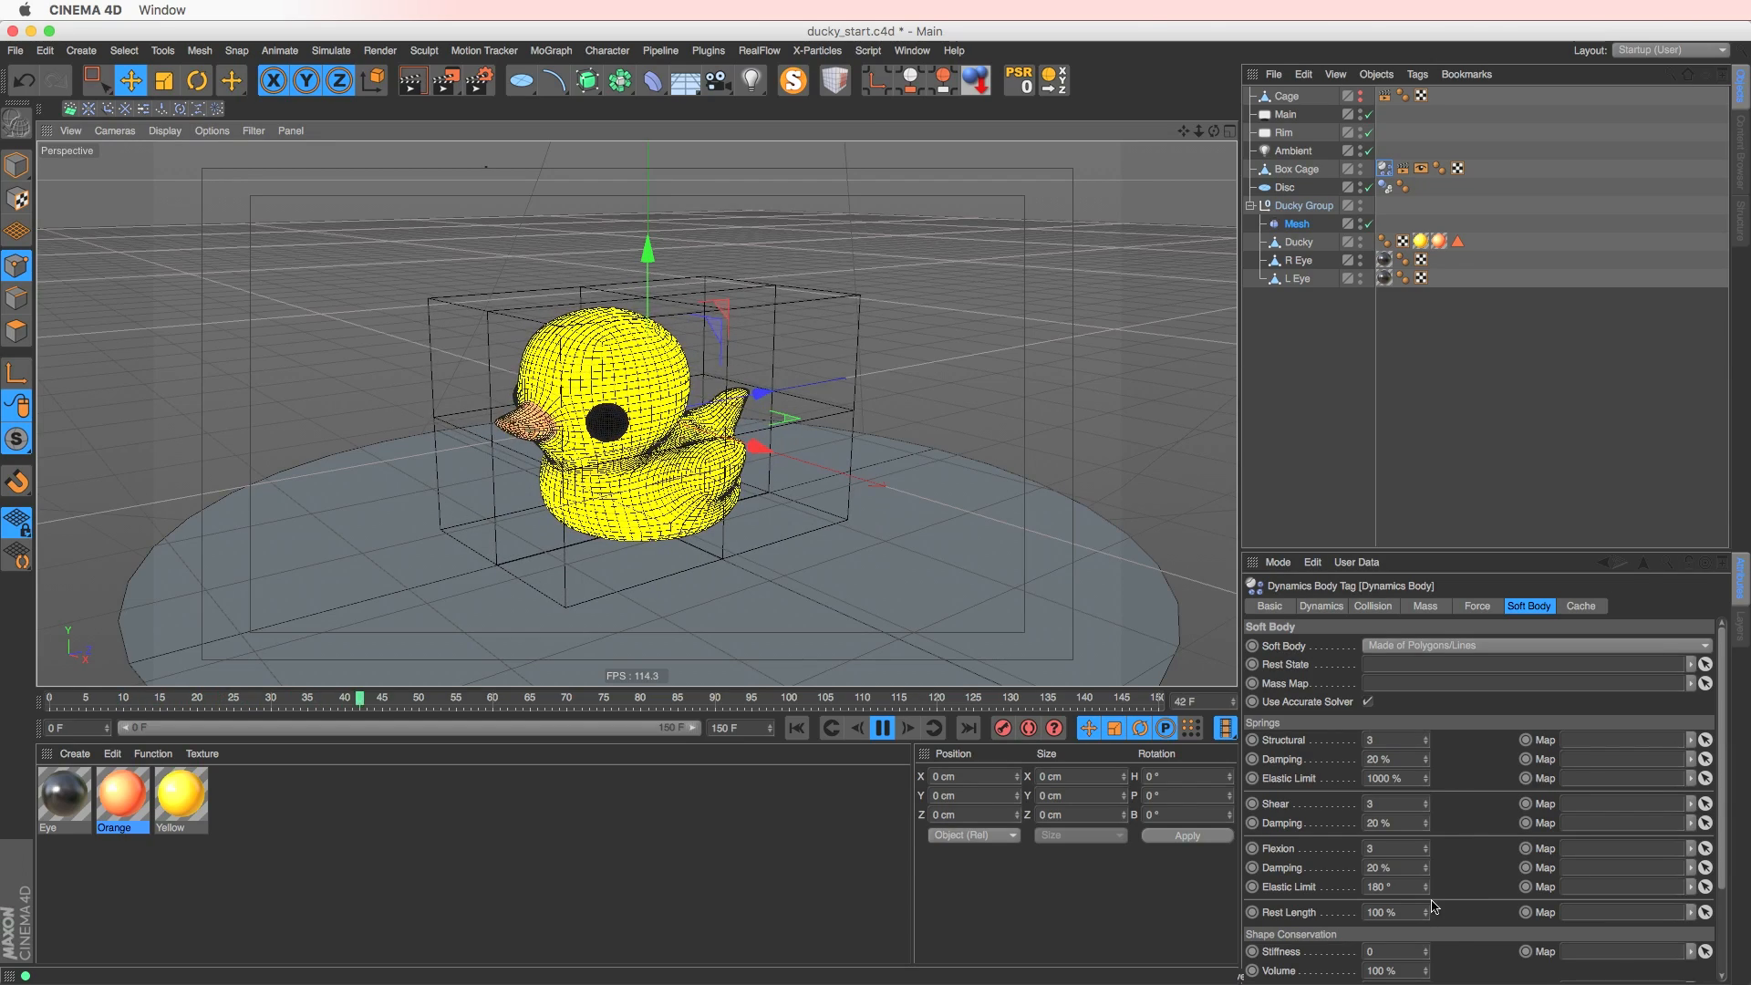
scroll(1493, 894, "down", 3)
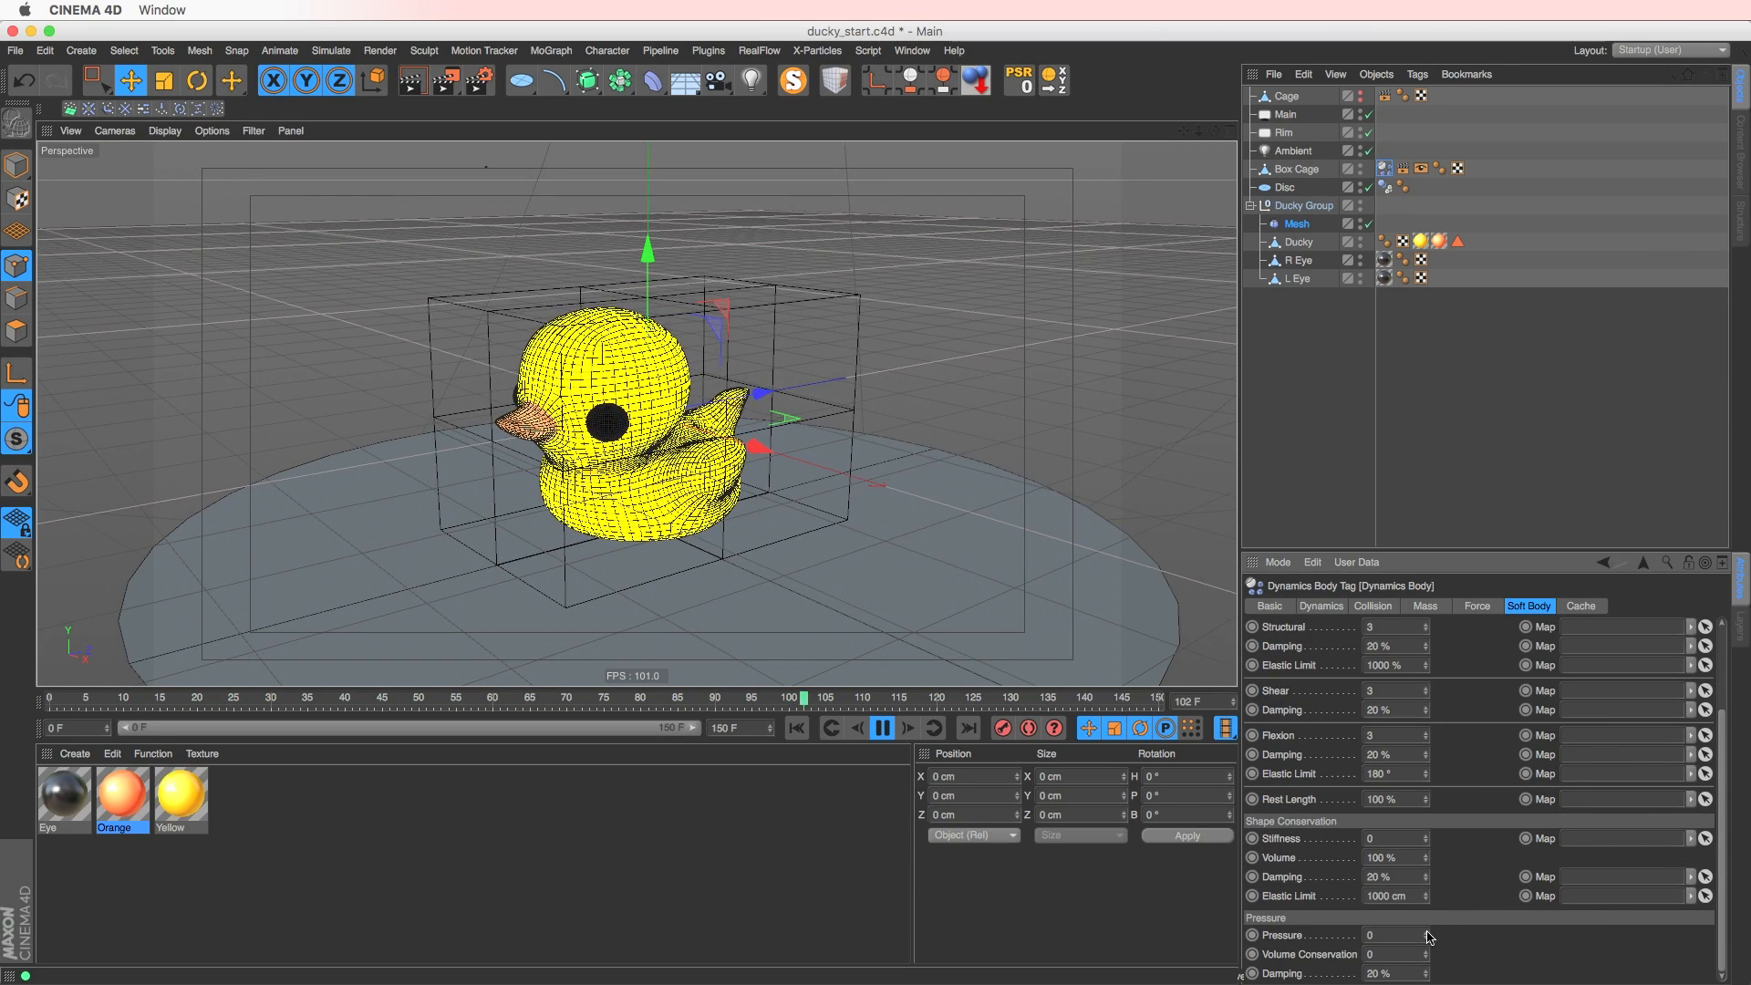
left_click_drag(1431, 953, 1428, 938)
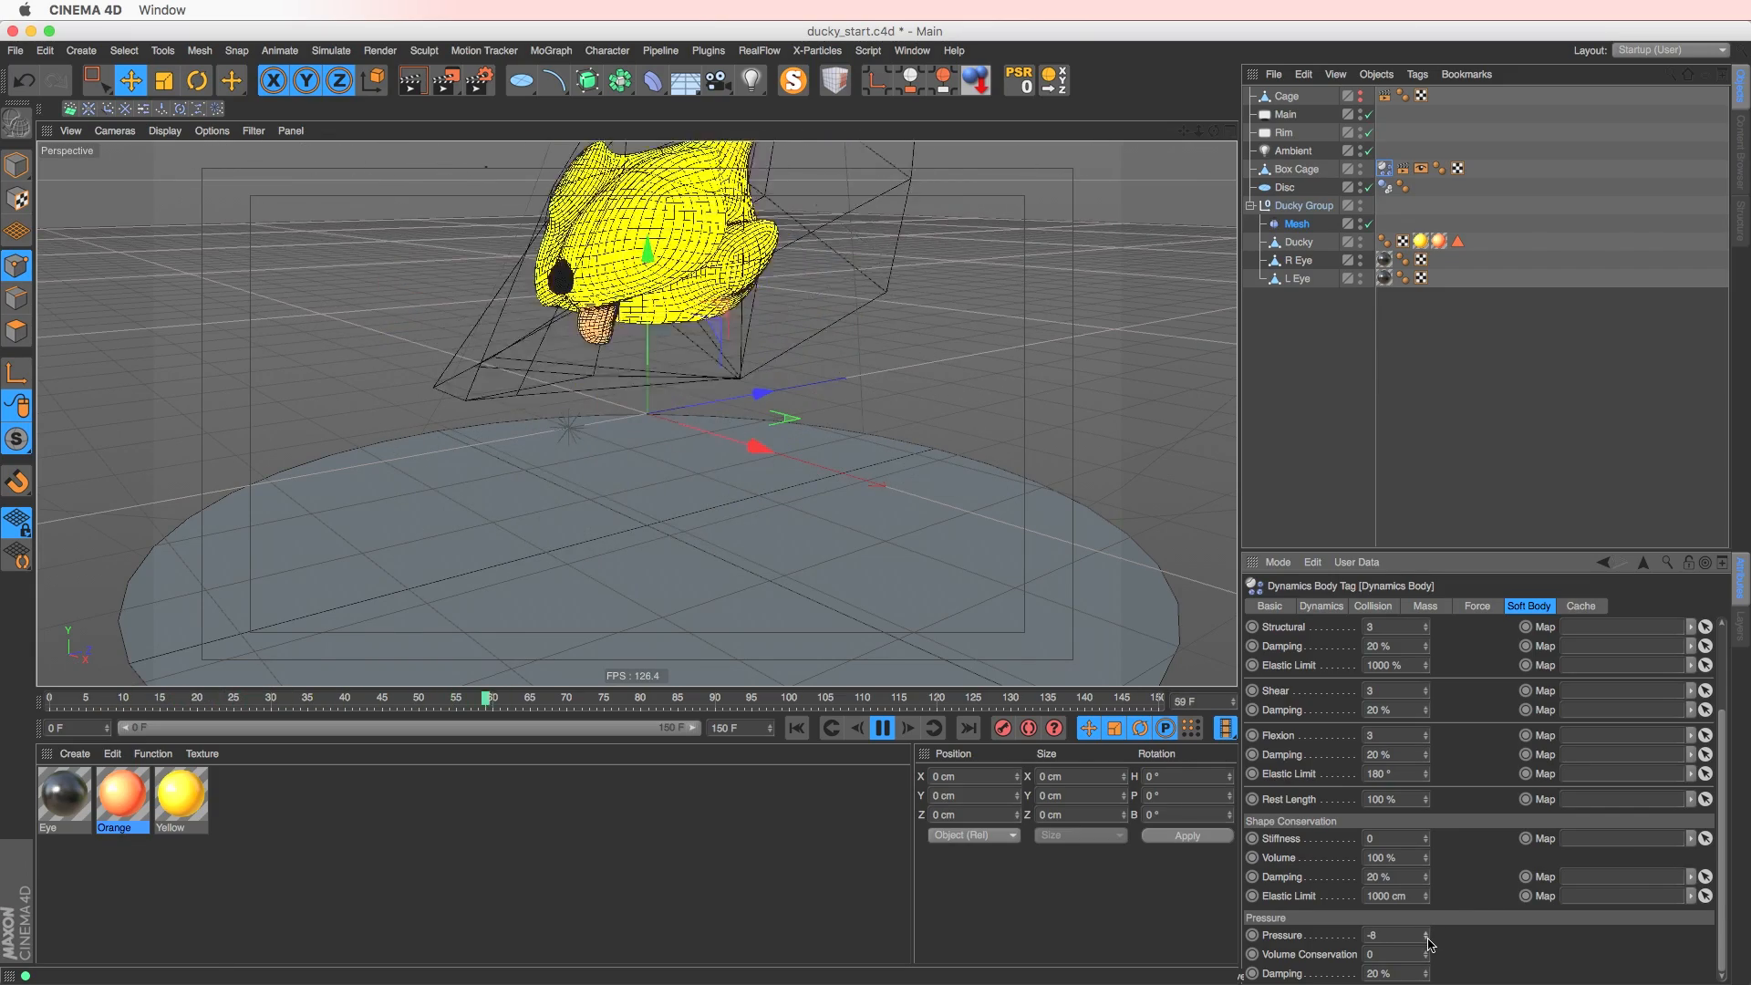
left_click(796, 728)
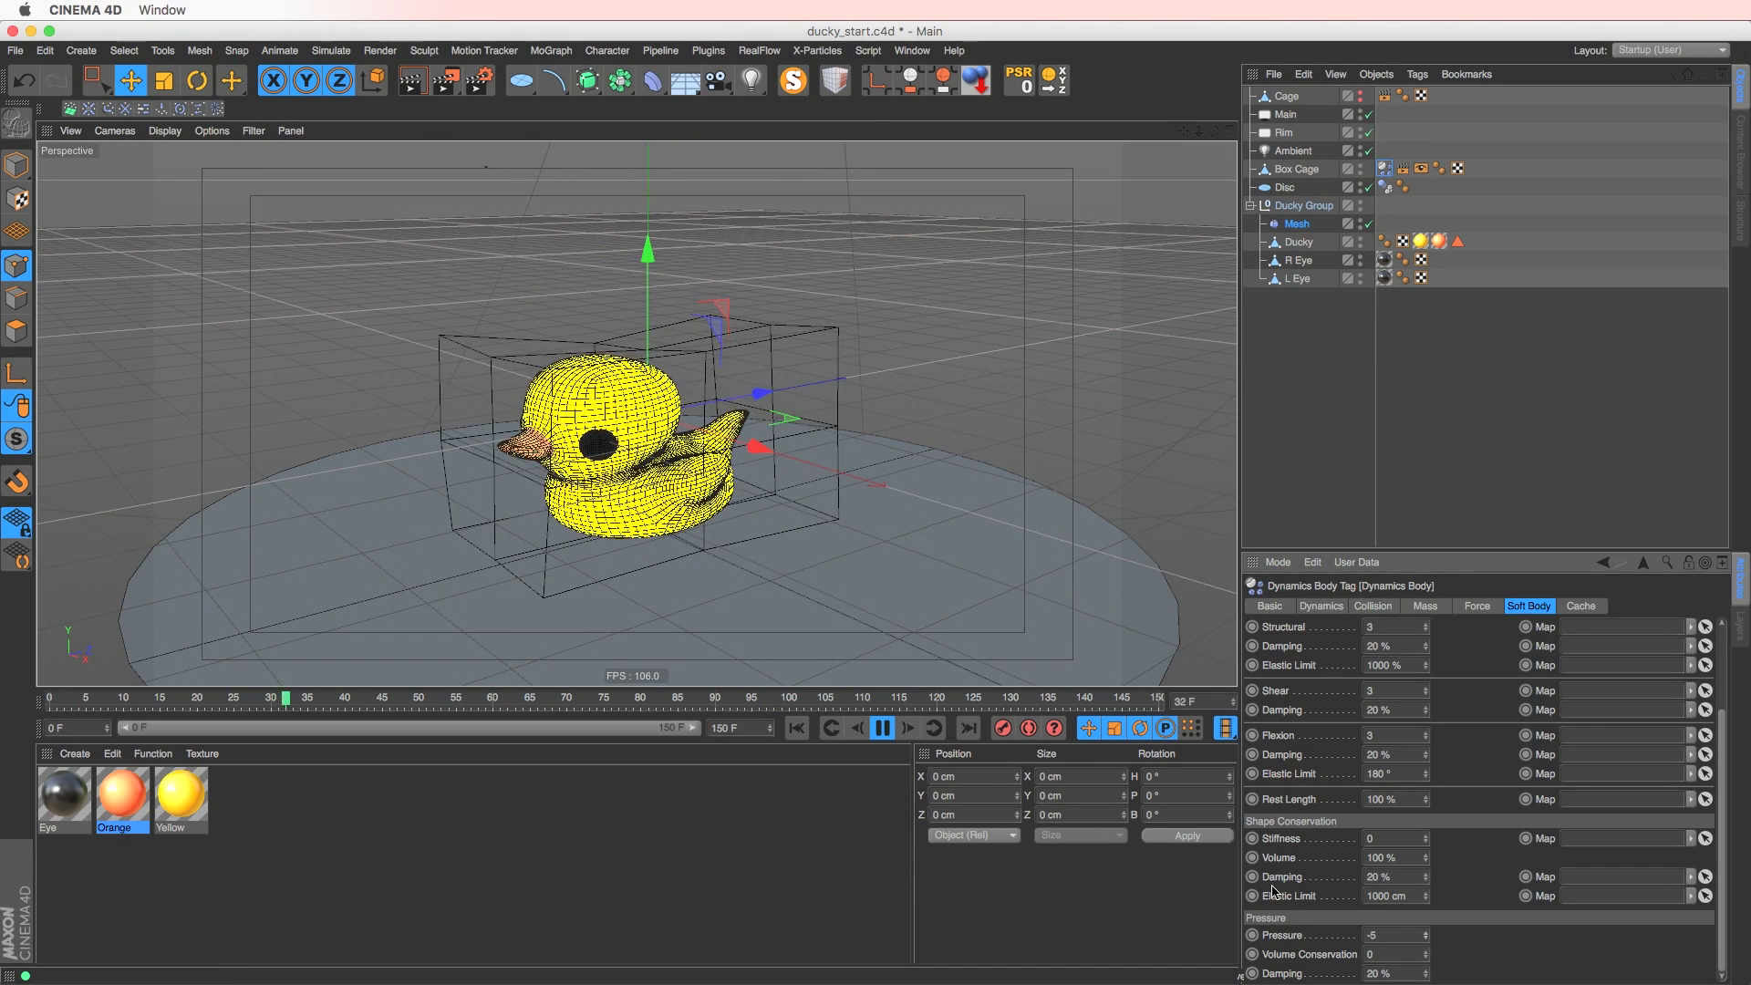
- Try weaker negative Pressure values, from -7 up to -3, on the Box Cage's soft body while the simulation plays
left_click(1427, 938)
left_click(1427, 938)
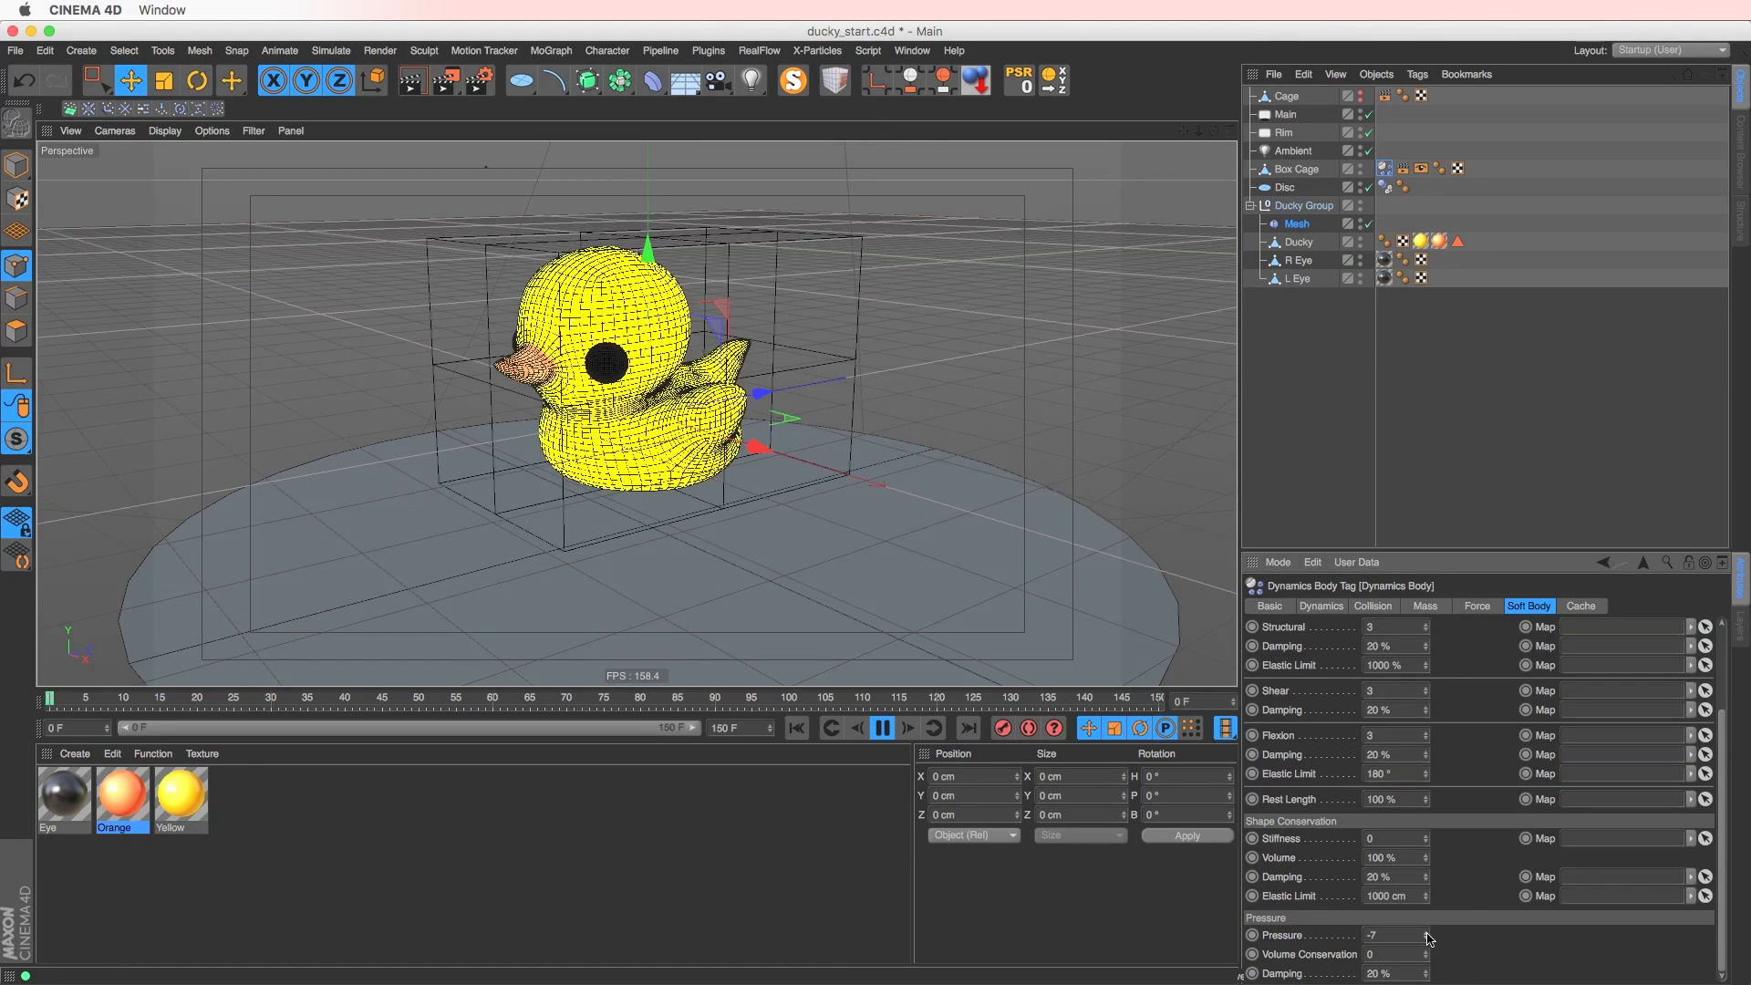
left_click(1426, 932)
left_click(1427, 931)
left_click(1427, 931)
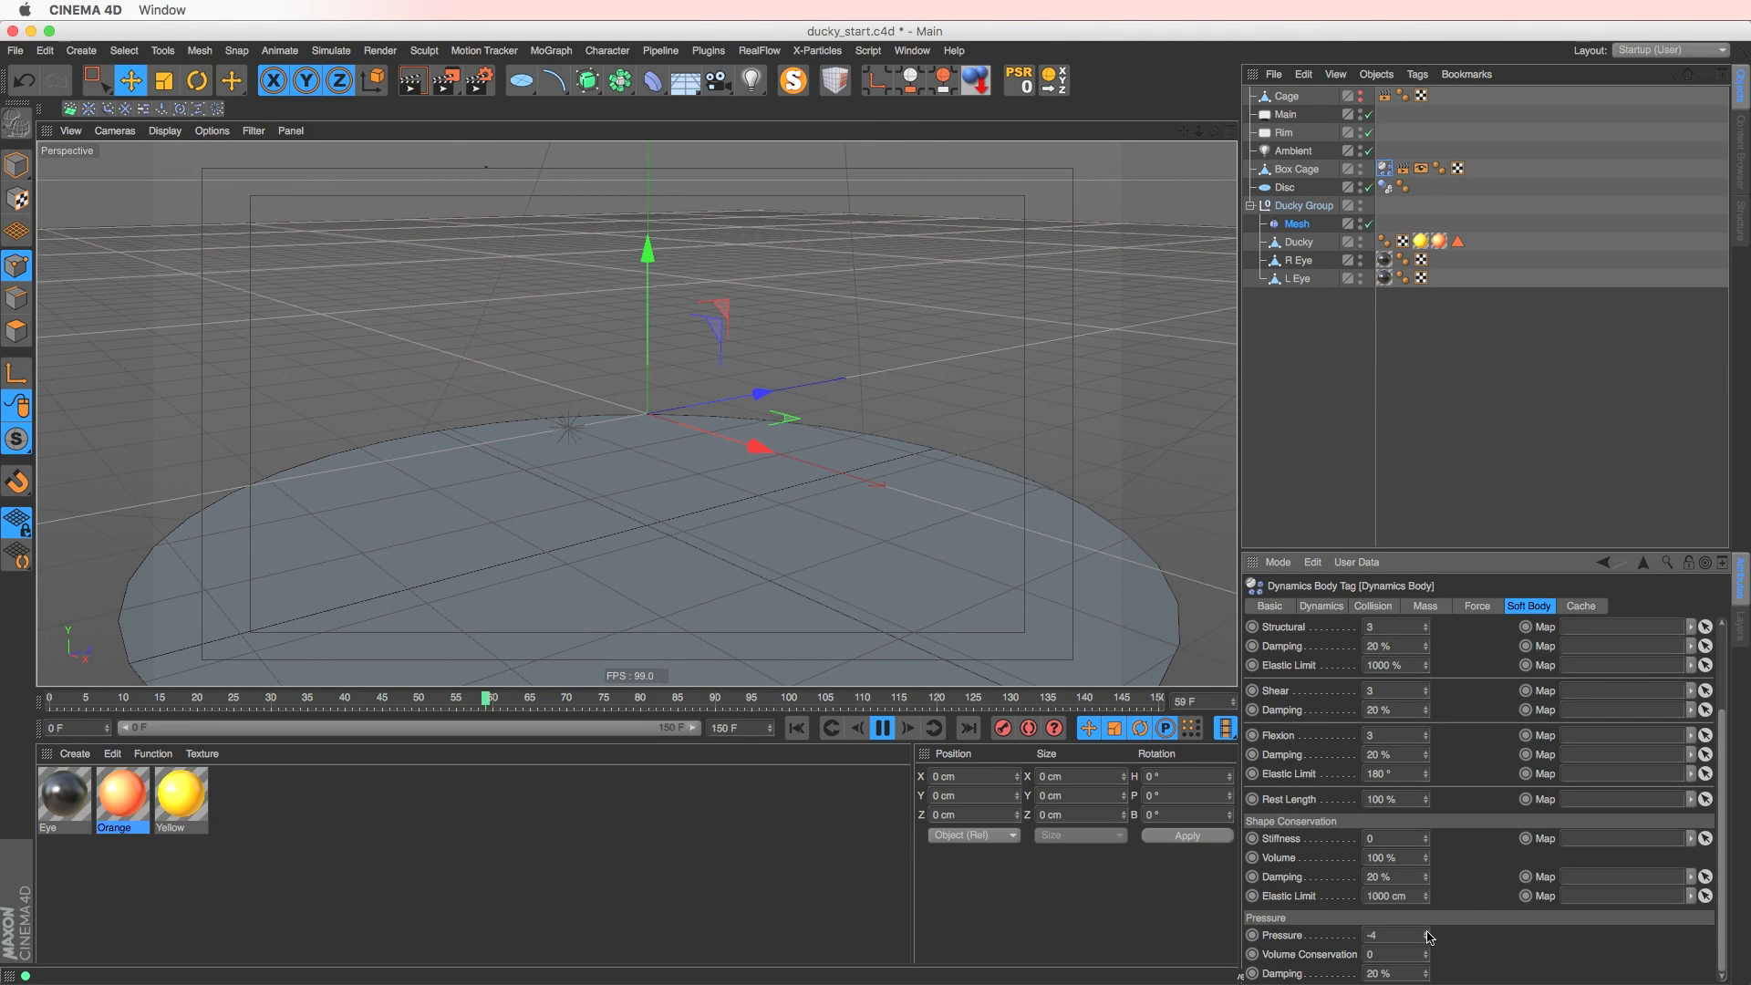
left_click(795, 720)
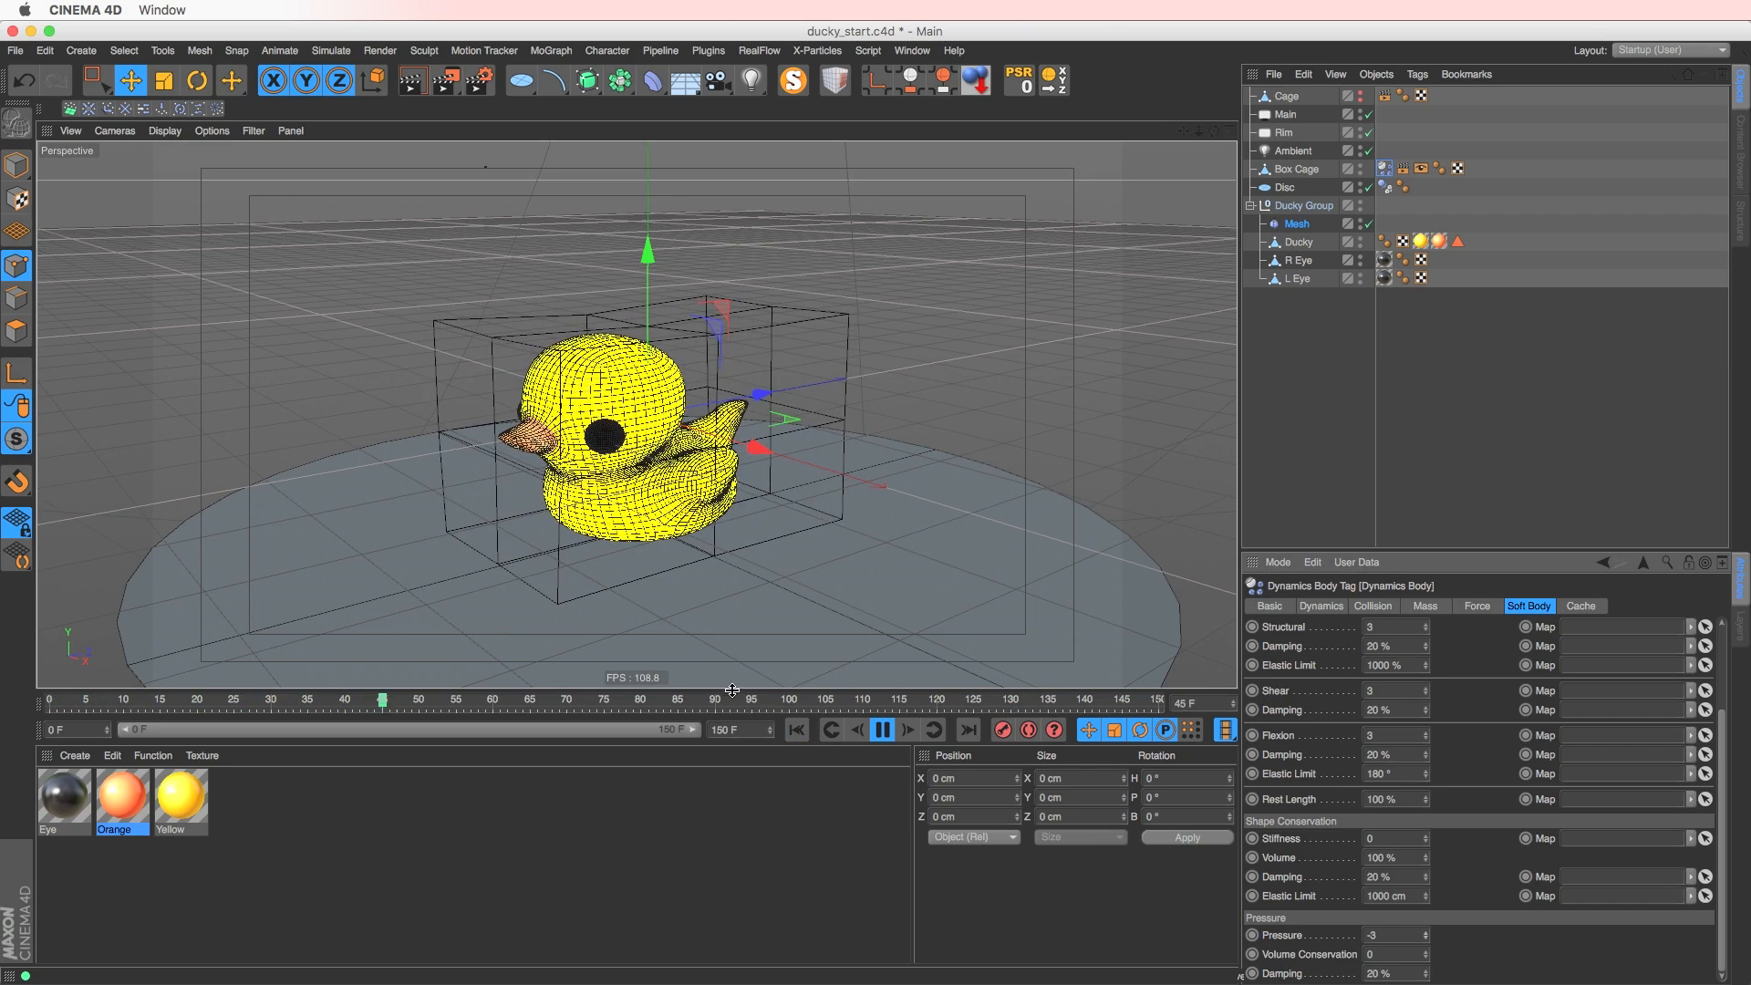
- Restart the simulation from the beginning and set the soft body's Pressure to 0 while it plays
mouse_move(703, 589)
left_mouse_down("alt")
mouse_move(790, 578)
mouse_move(680, 585)
left_mouse_up("alt")
key("F8")
left_click(796, 728)
mouse_move(379, 421)
left_mouse_down("alt")
mouse_move(360, 420)
mouse_move(410, 421)
left_mouse_up("alt")
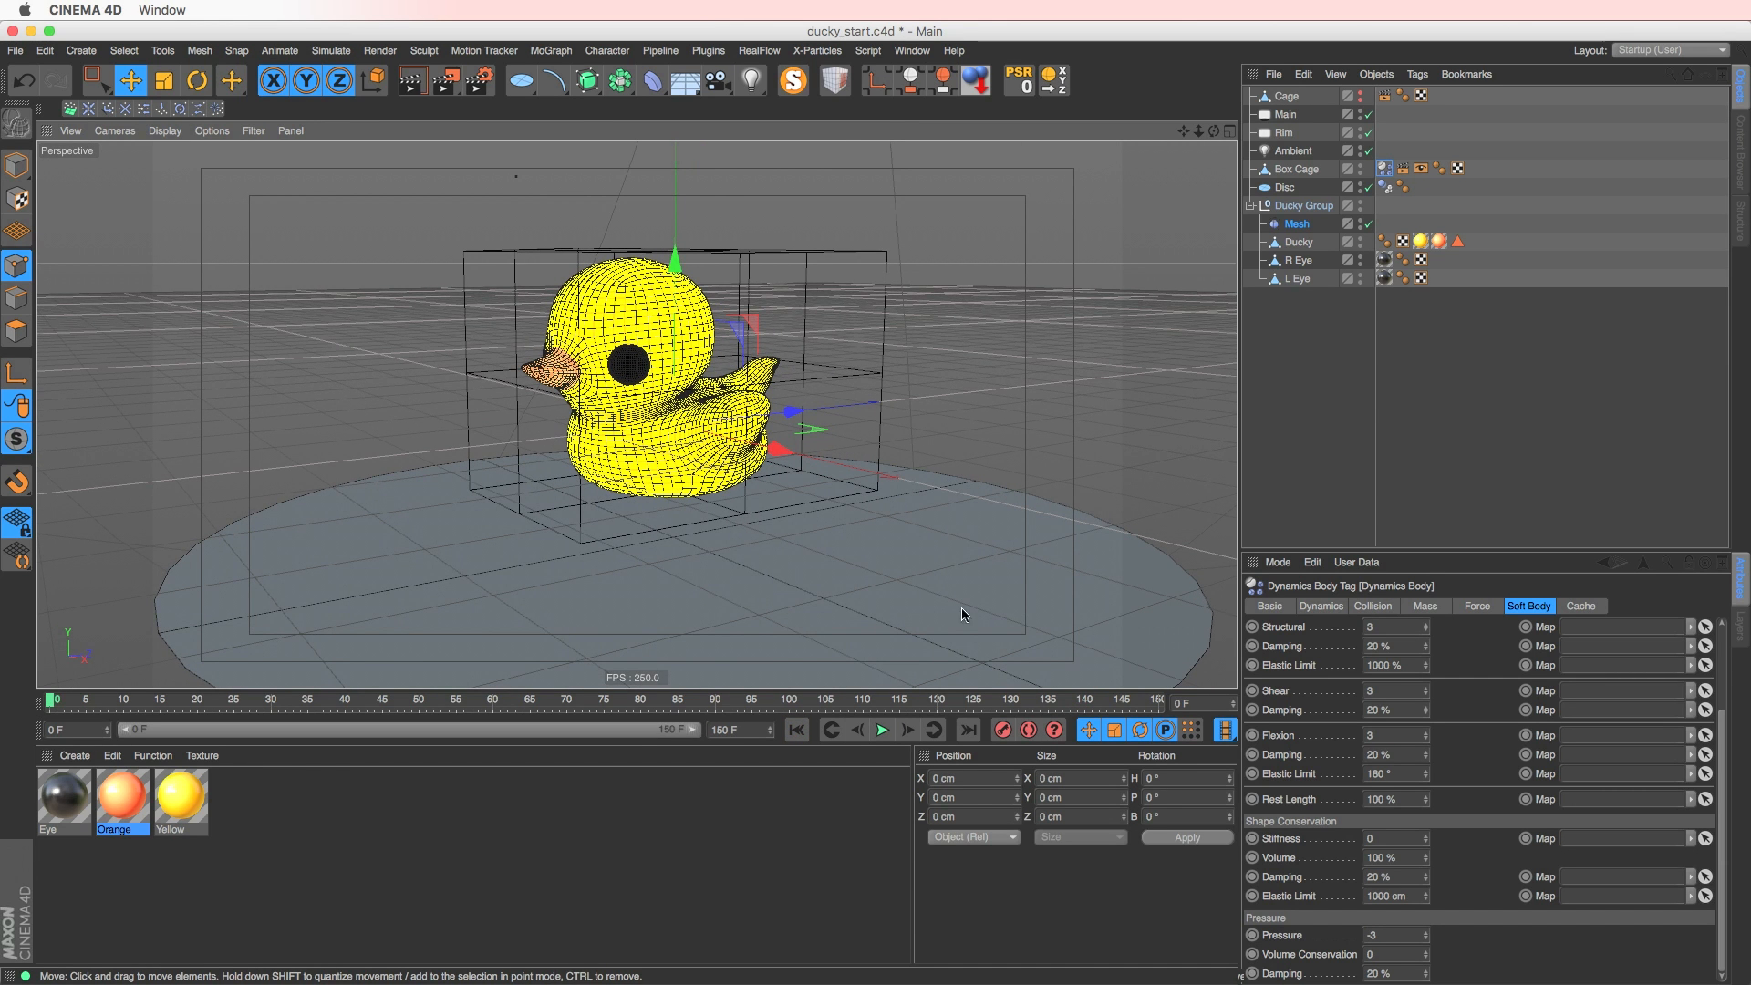
left_click(858, 729)
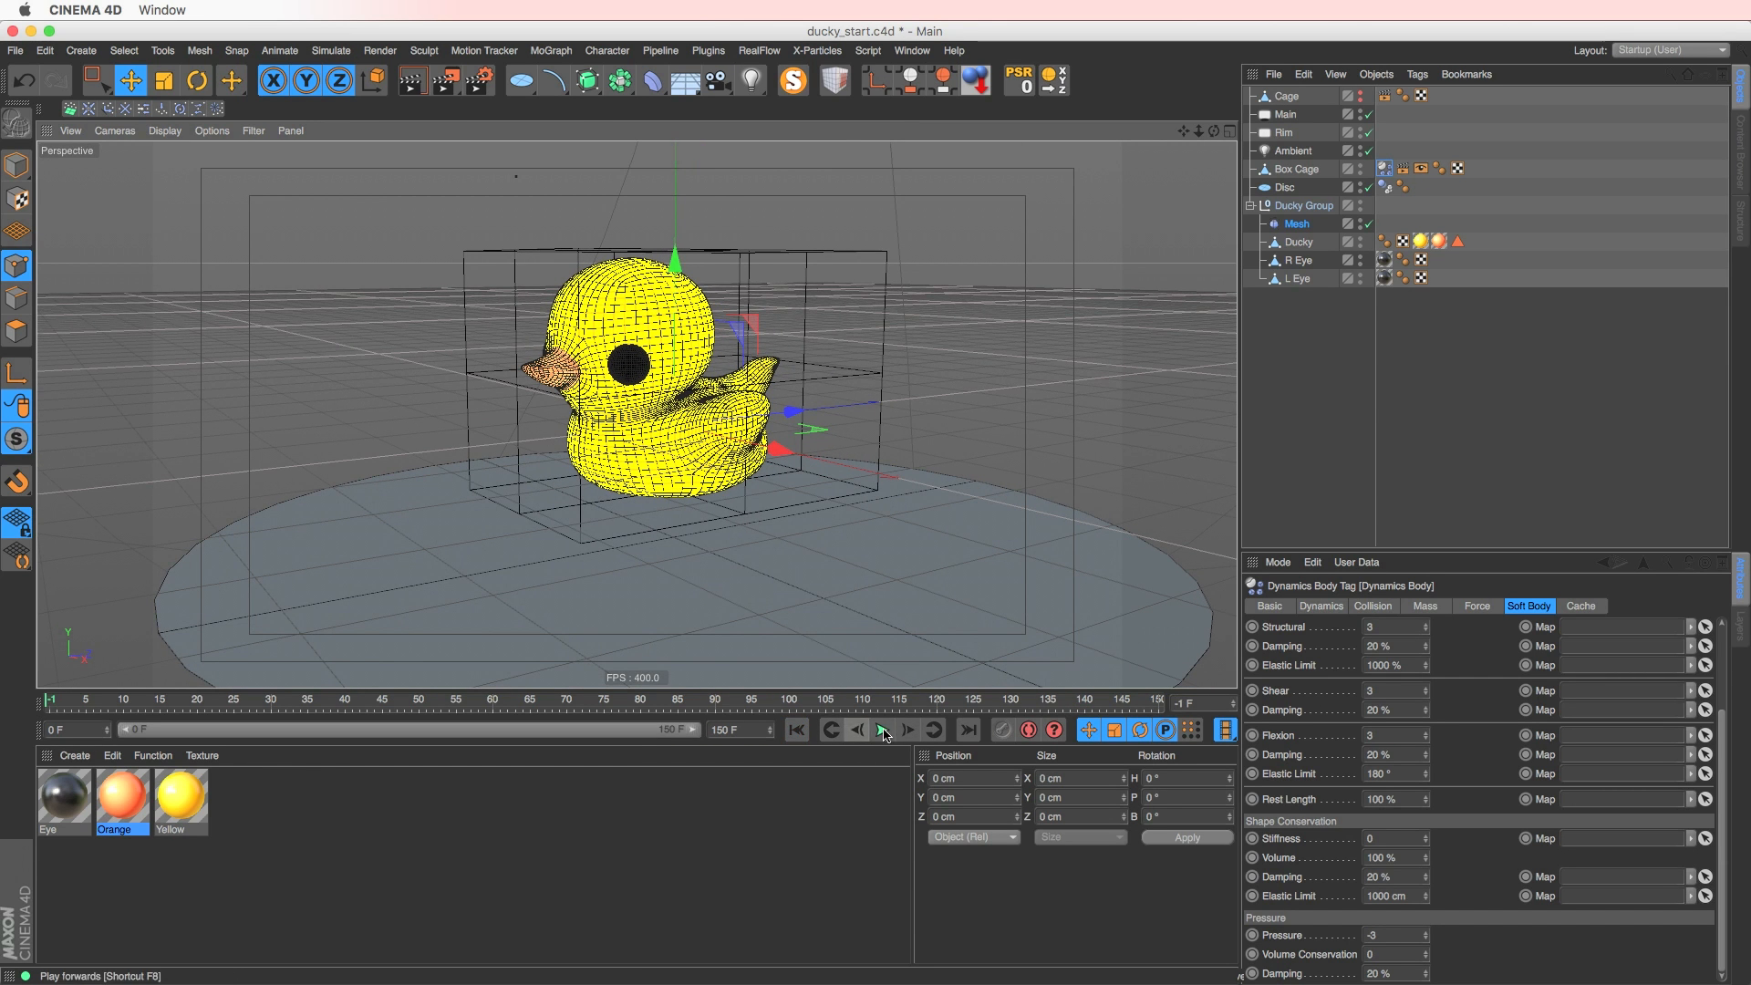
left_click(883, 730)
double_click(1395, 935)
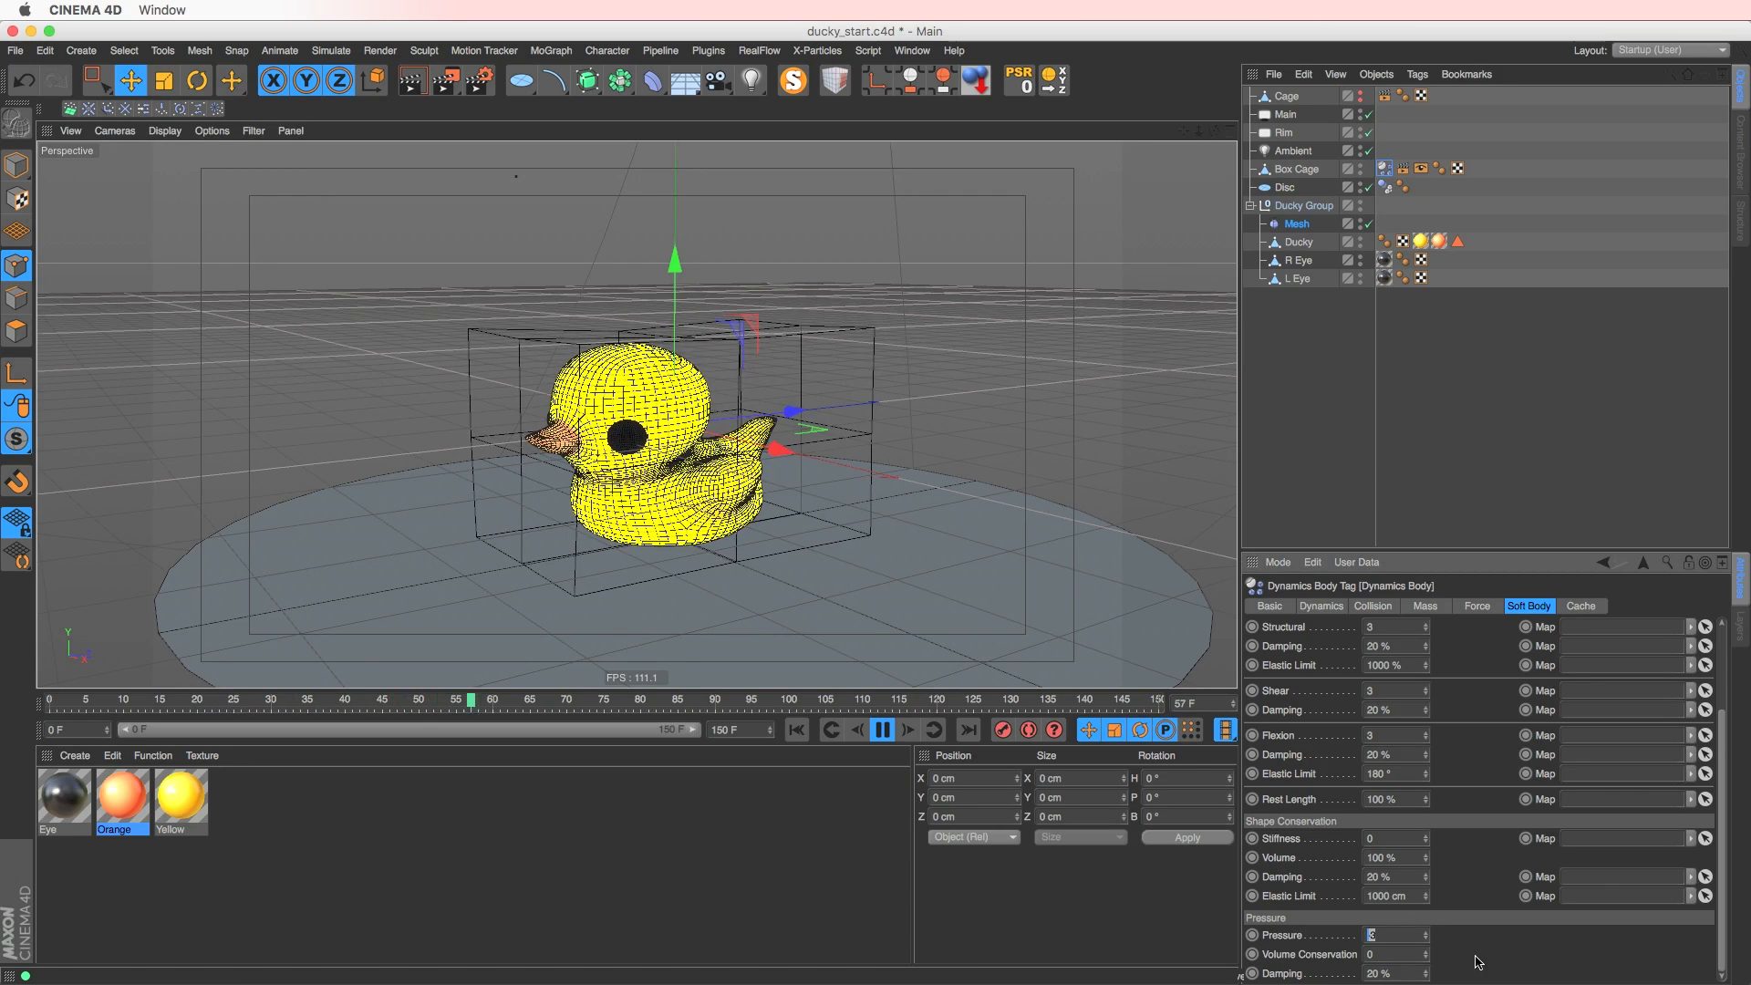
type("0")
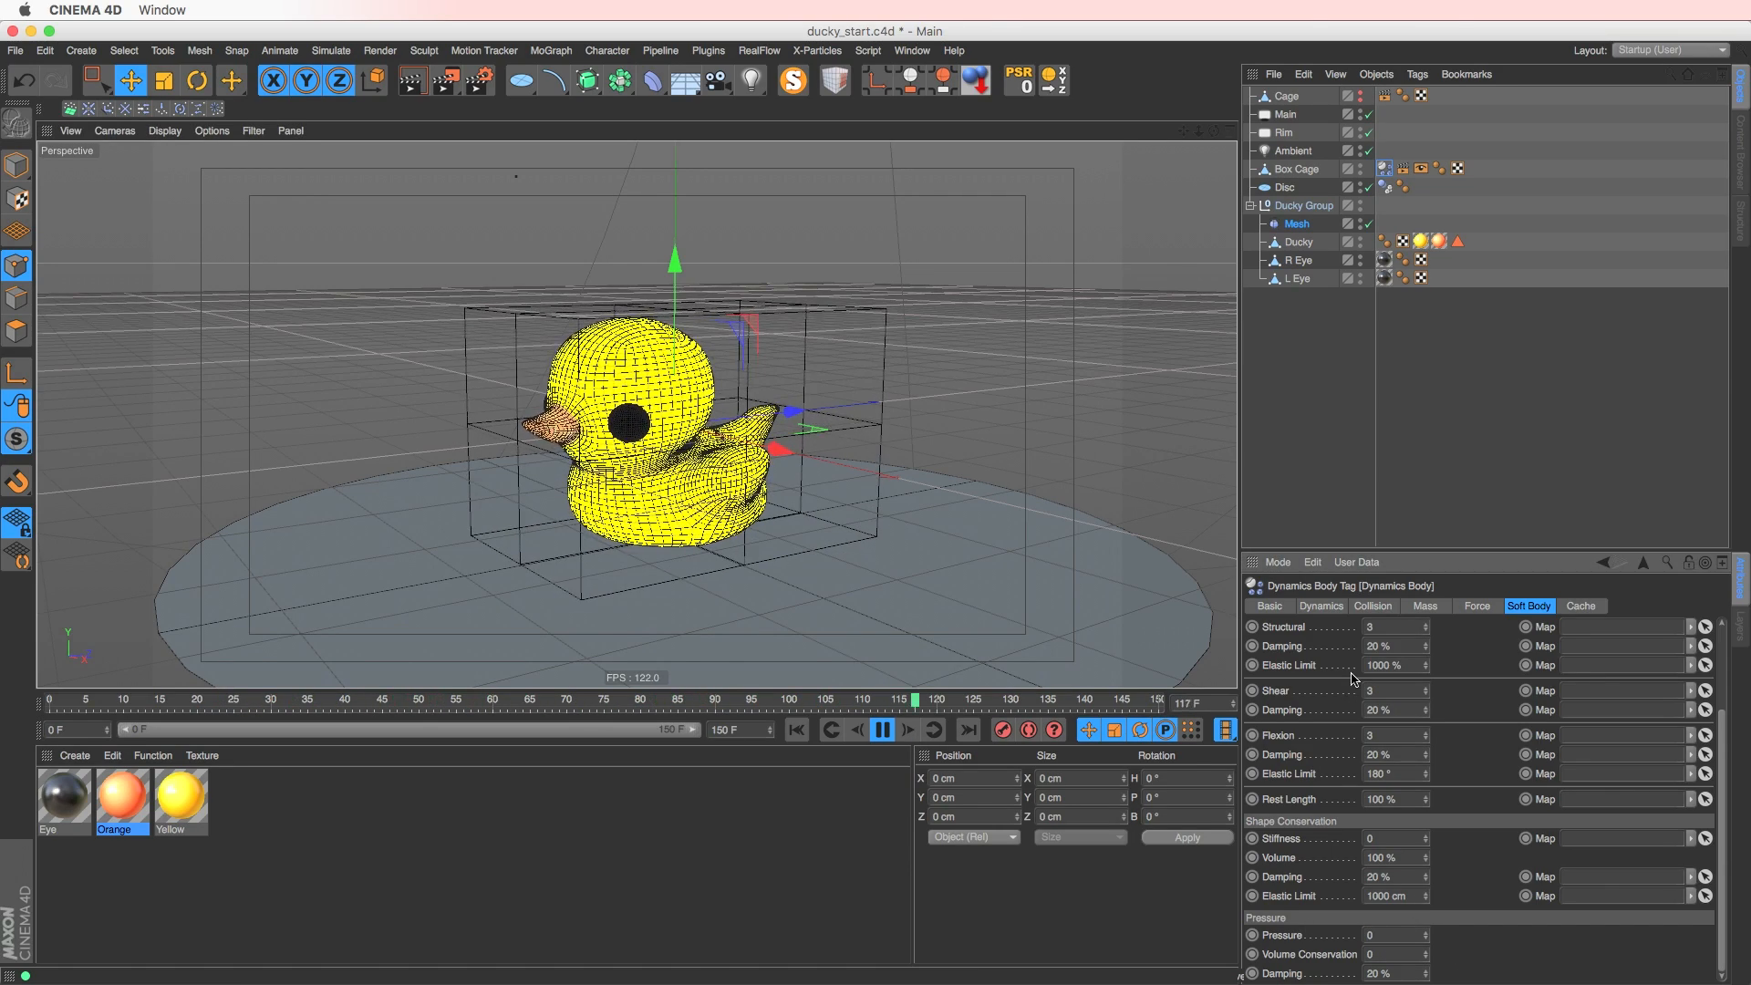
- Set the Structural, Shear and Flexion spring values of the Box Cage's soft body to 1
left_click_drag(631, 507, 793, 510, "alt")
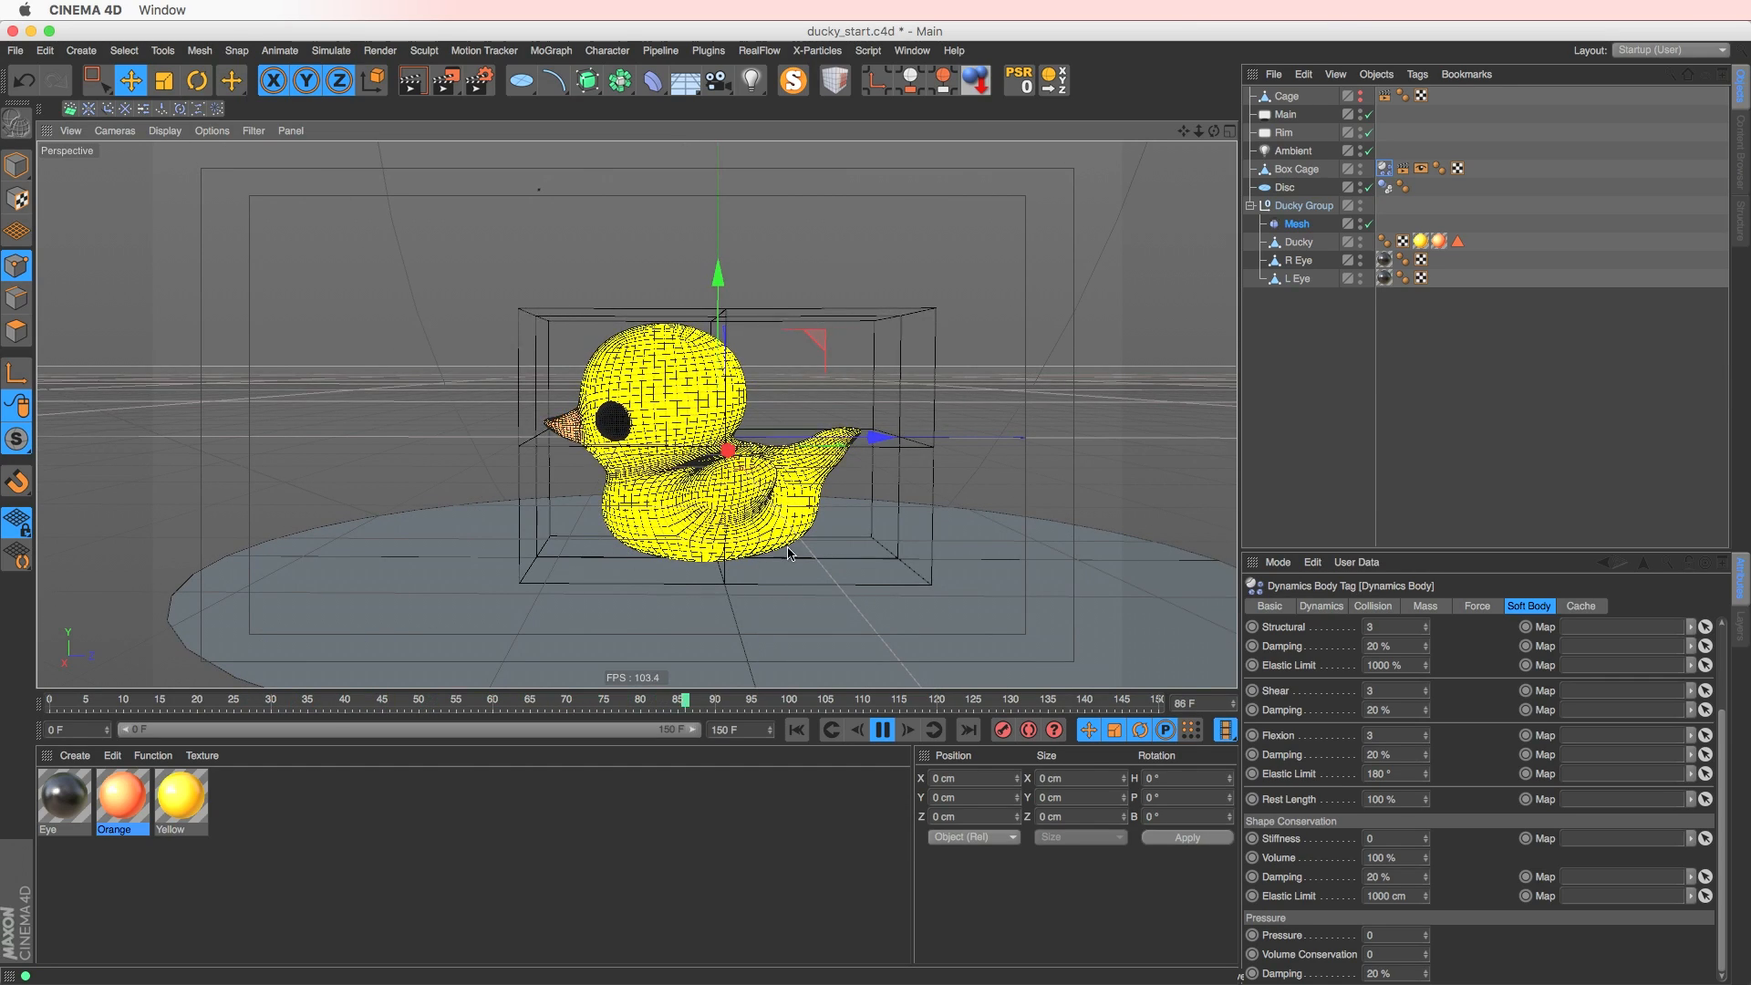
left_click_drag(790, 553, 796, 479, "alt")
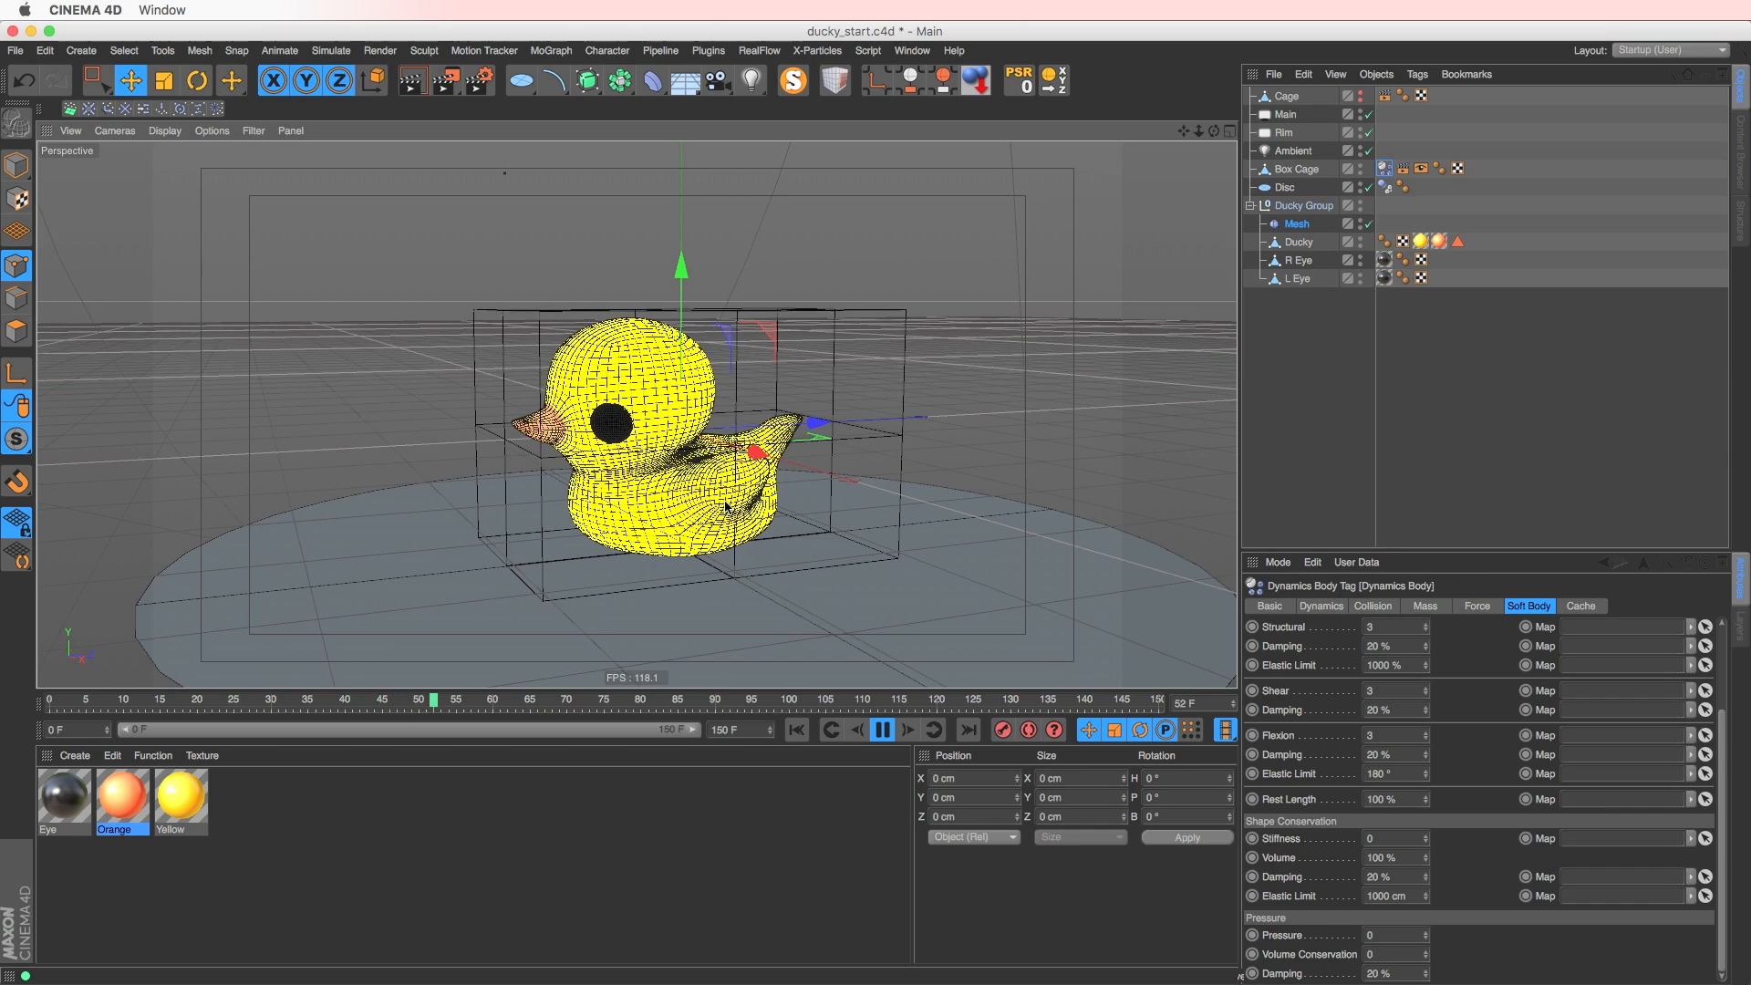
double_click(1391, 627)
type("1")
double_click(1389, 690)
type("1")
double_click(1390, 735)
type("1")
key("Return")
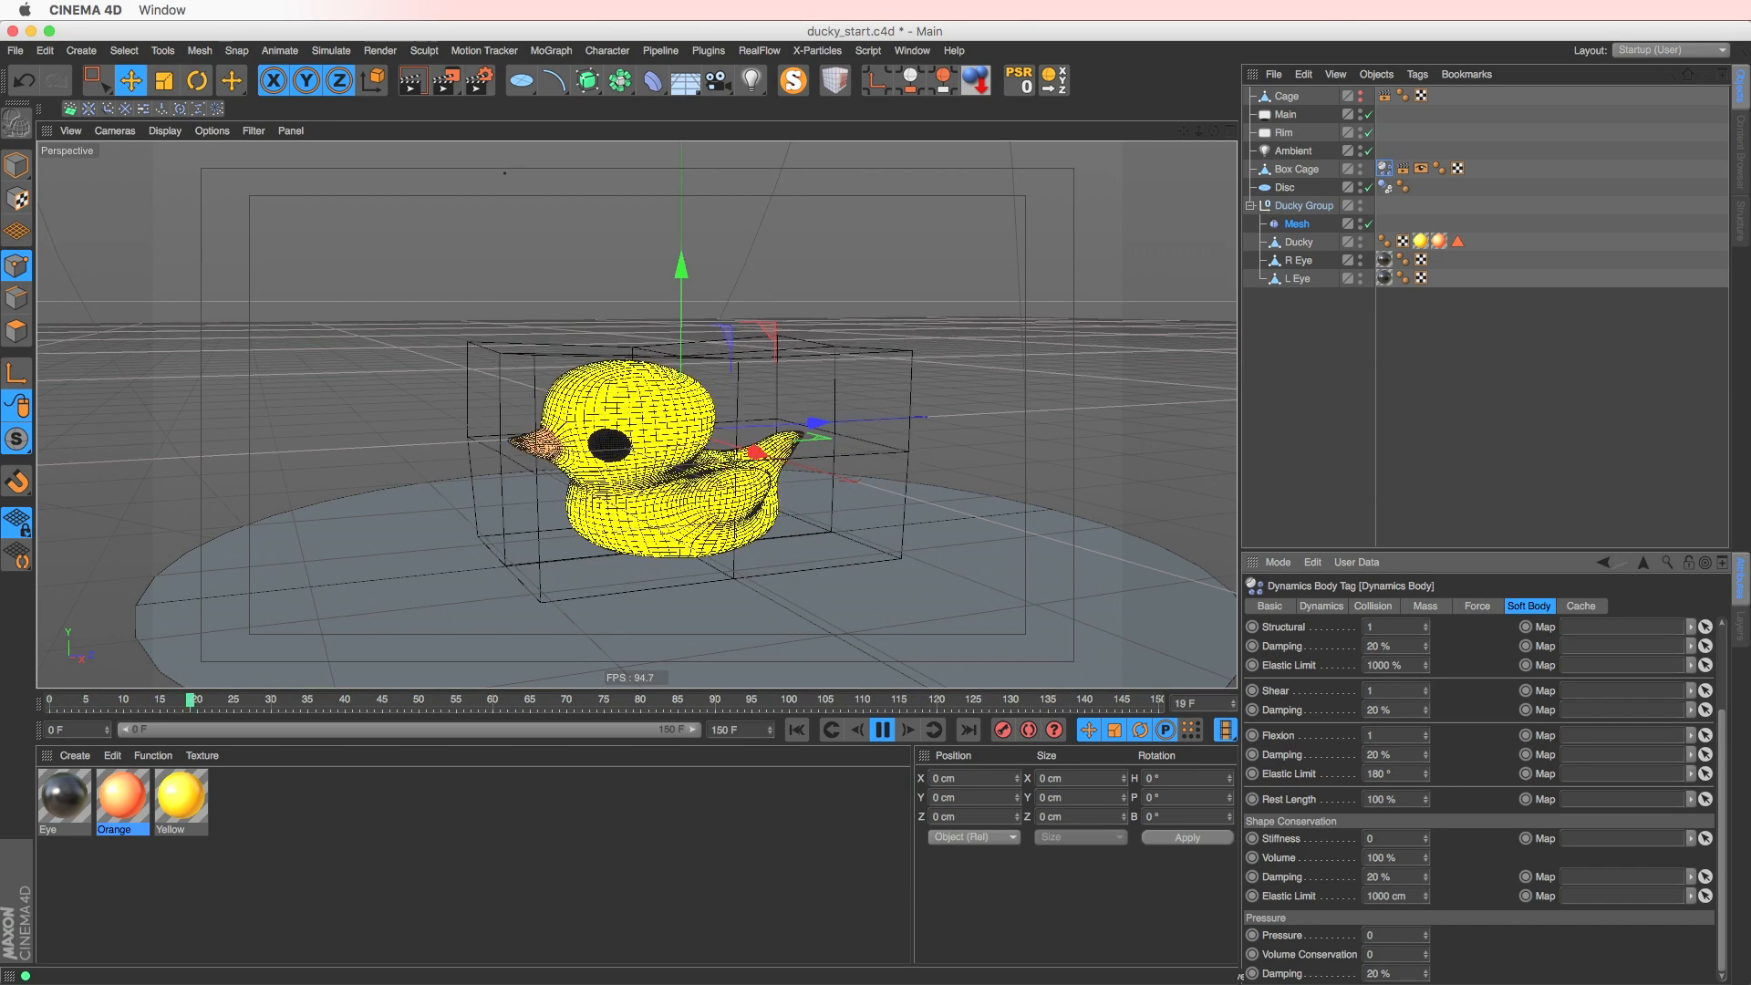
- Watch the duck's soft-body simulation from several angles and return it to the first frame
left_click_drag(1085, 547, 1163, 576, "alt")
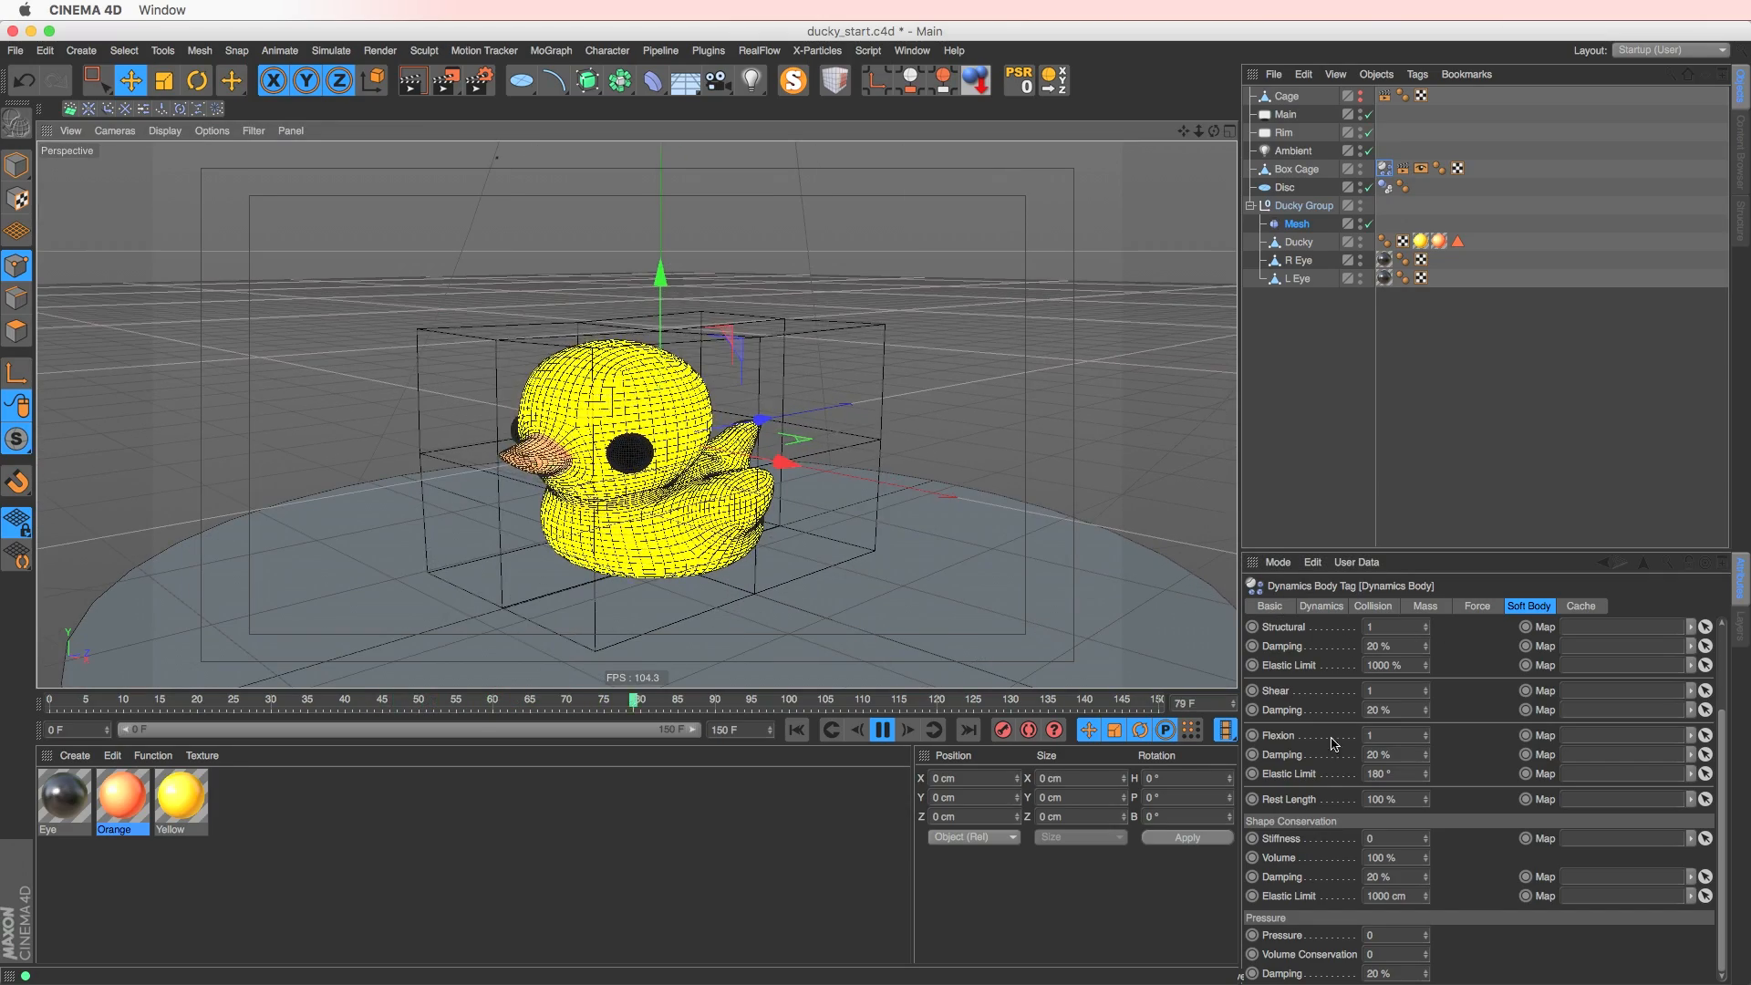
left_click_drag(875, 613, 818, 584, "alt")
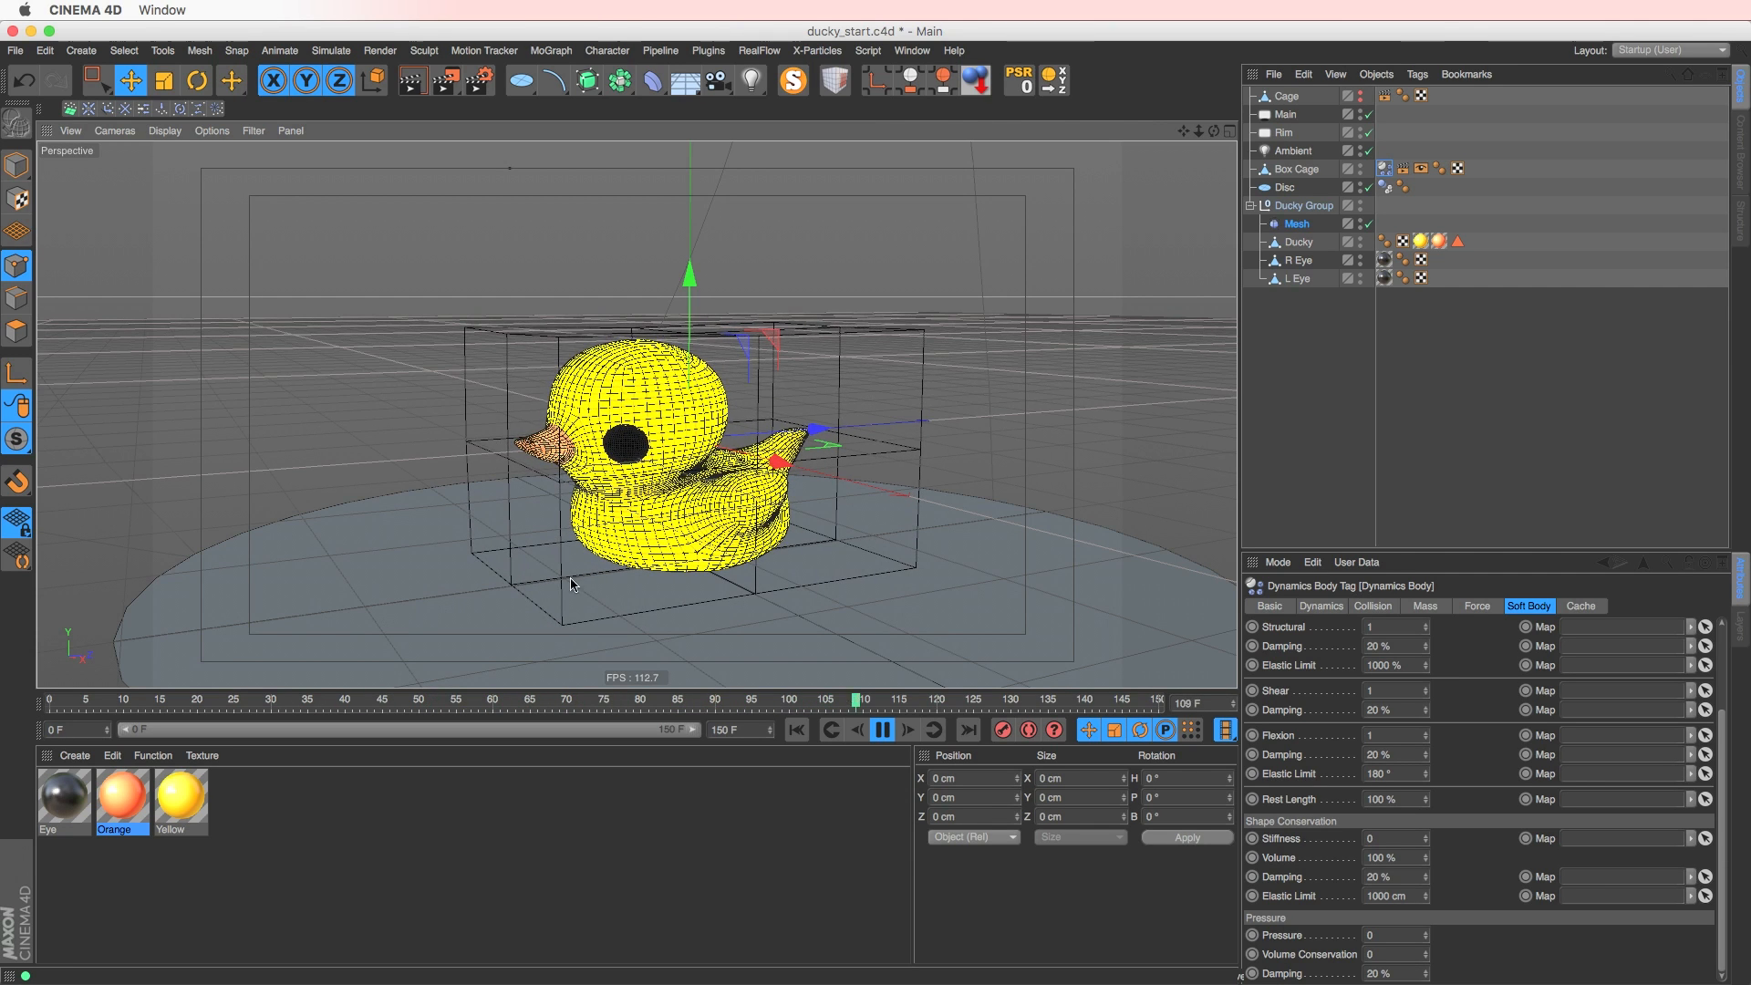
left_click(796, 730)
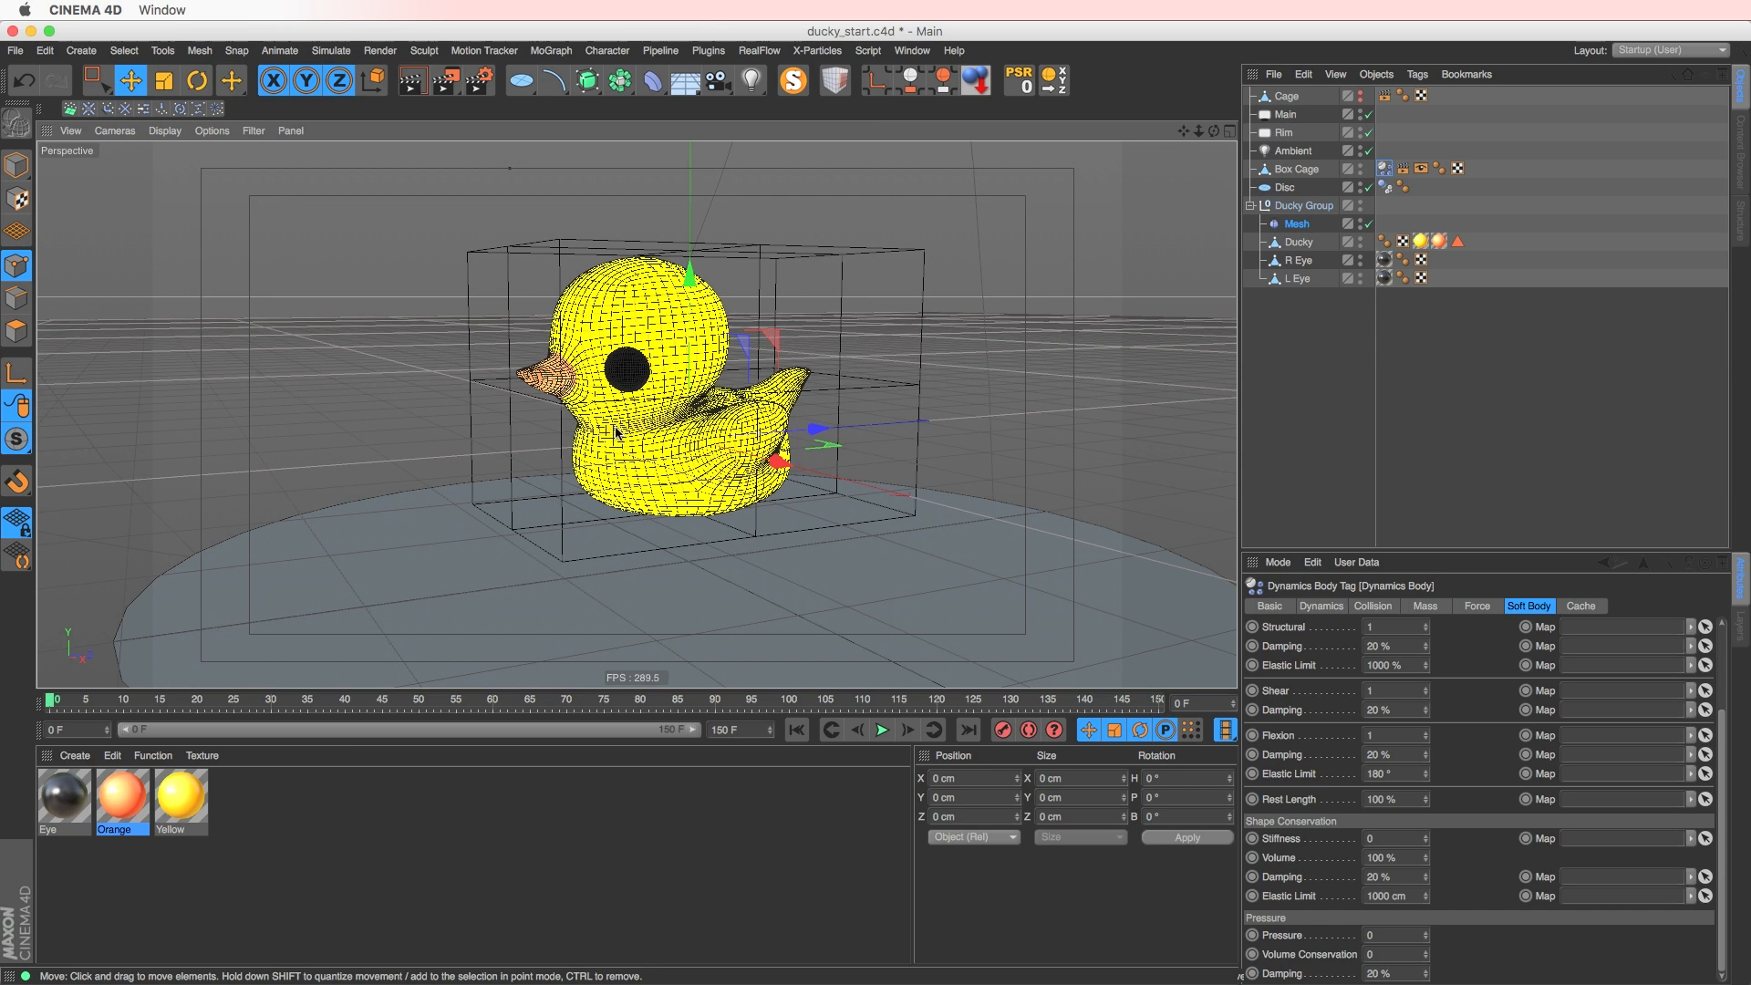
left_click_drag(601, 390, 606, 306, "alt")
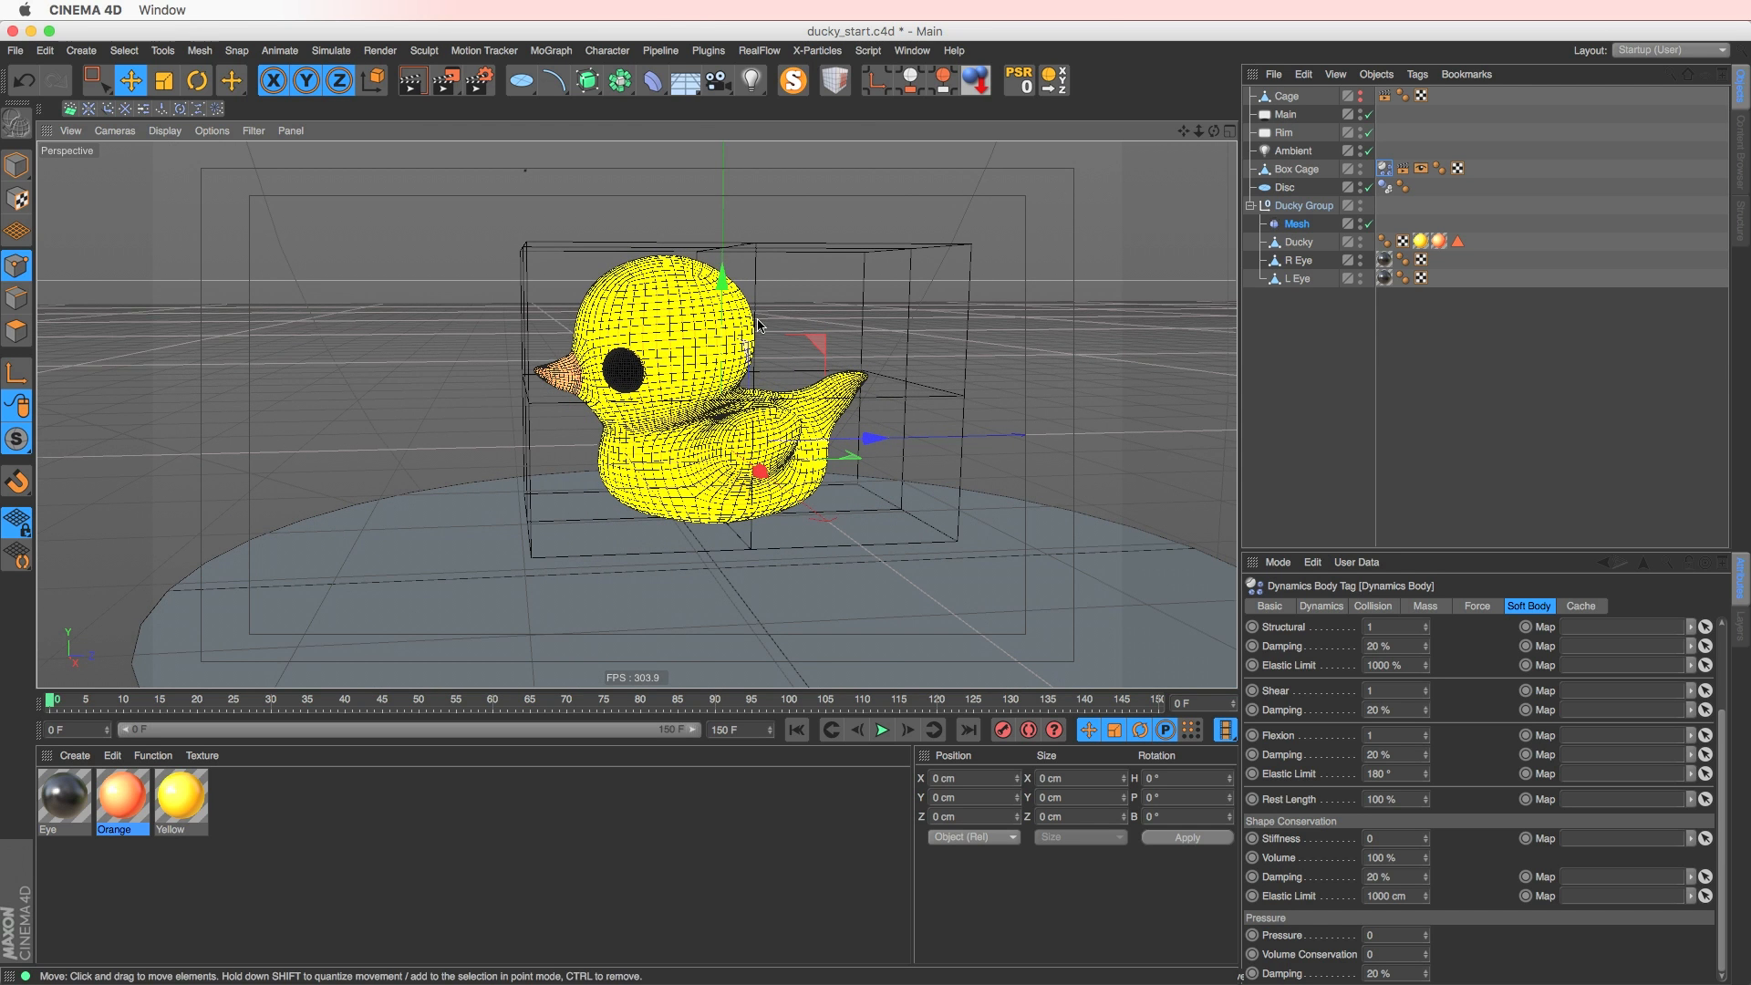
left_click_drag(702, 398, 757, 399, "alt")
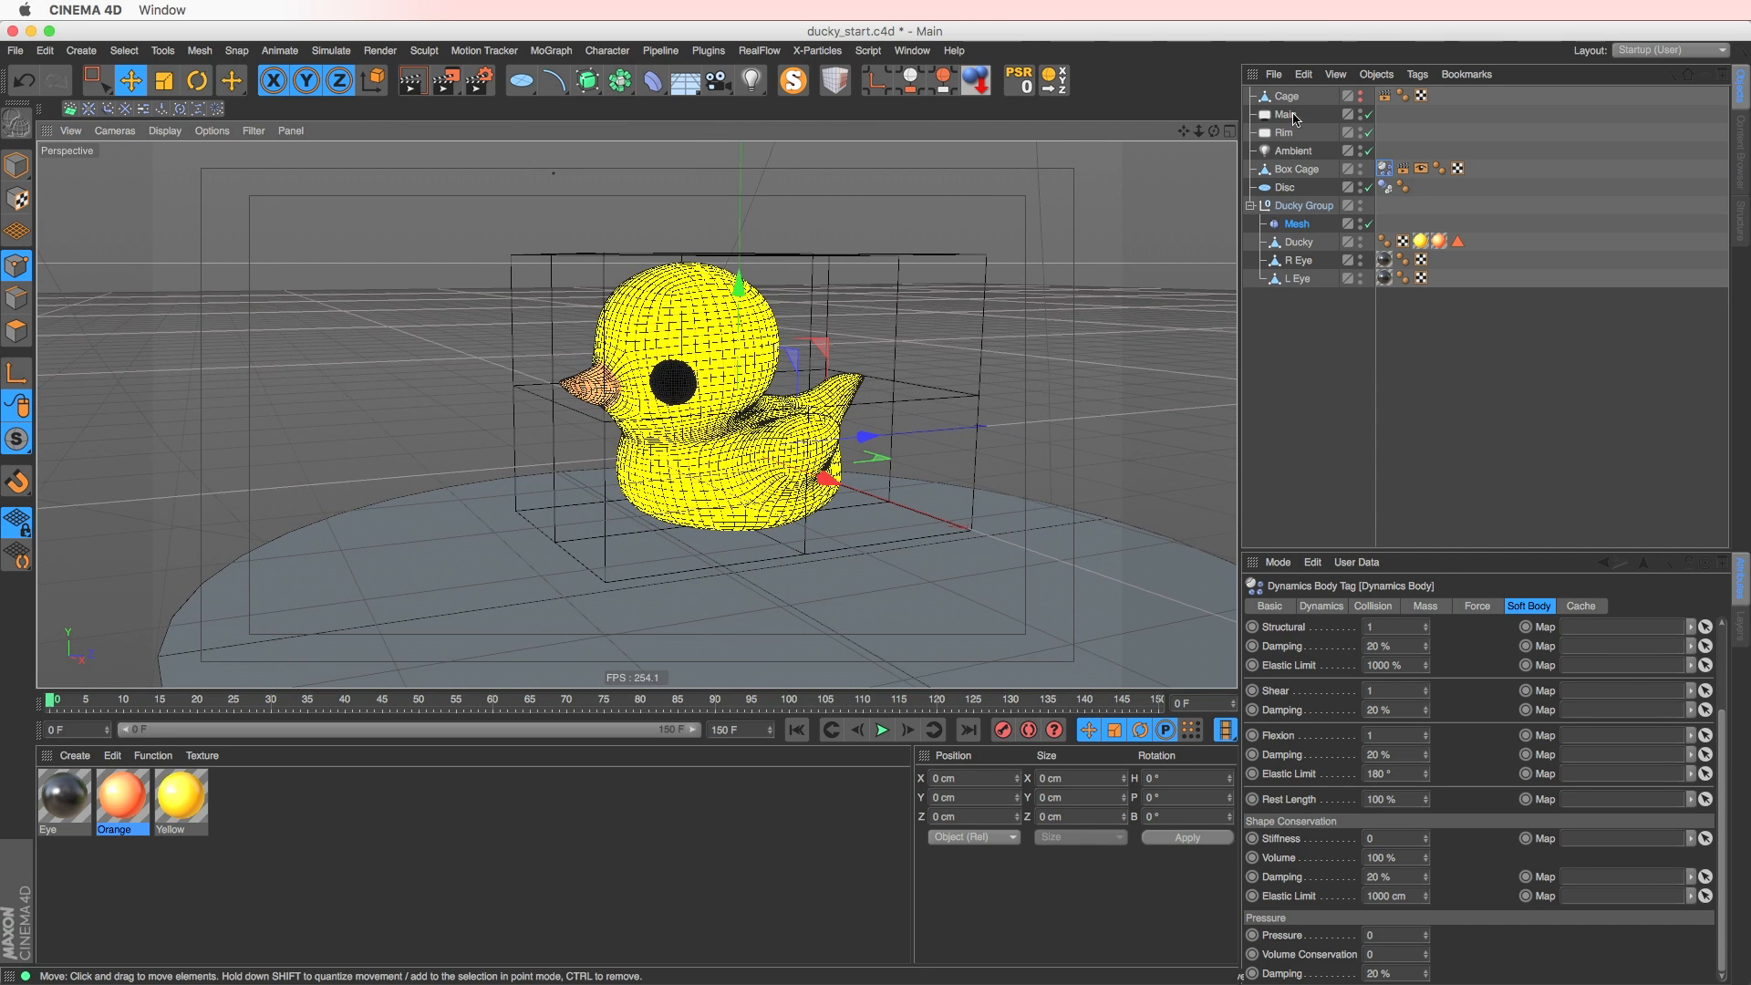
- Turn off the Mesh deformer and remove the Box Cage from both its cages and the scene
left_click(1277, 172)
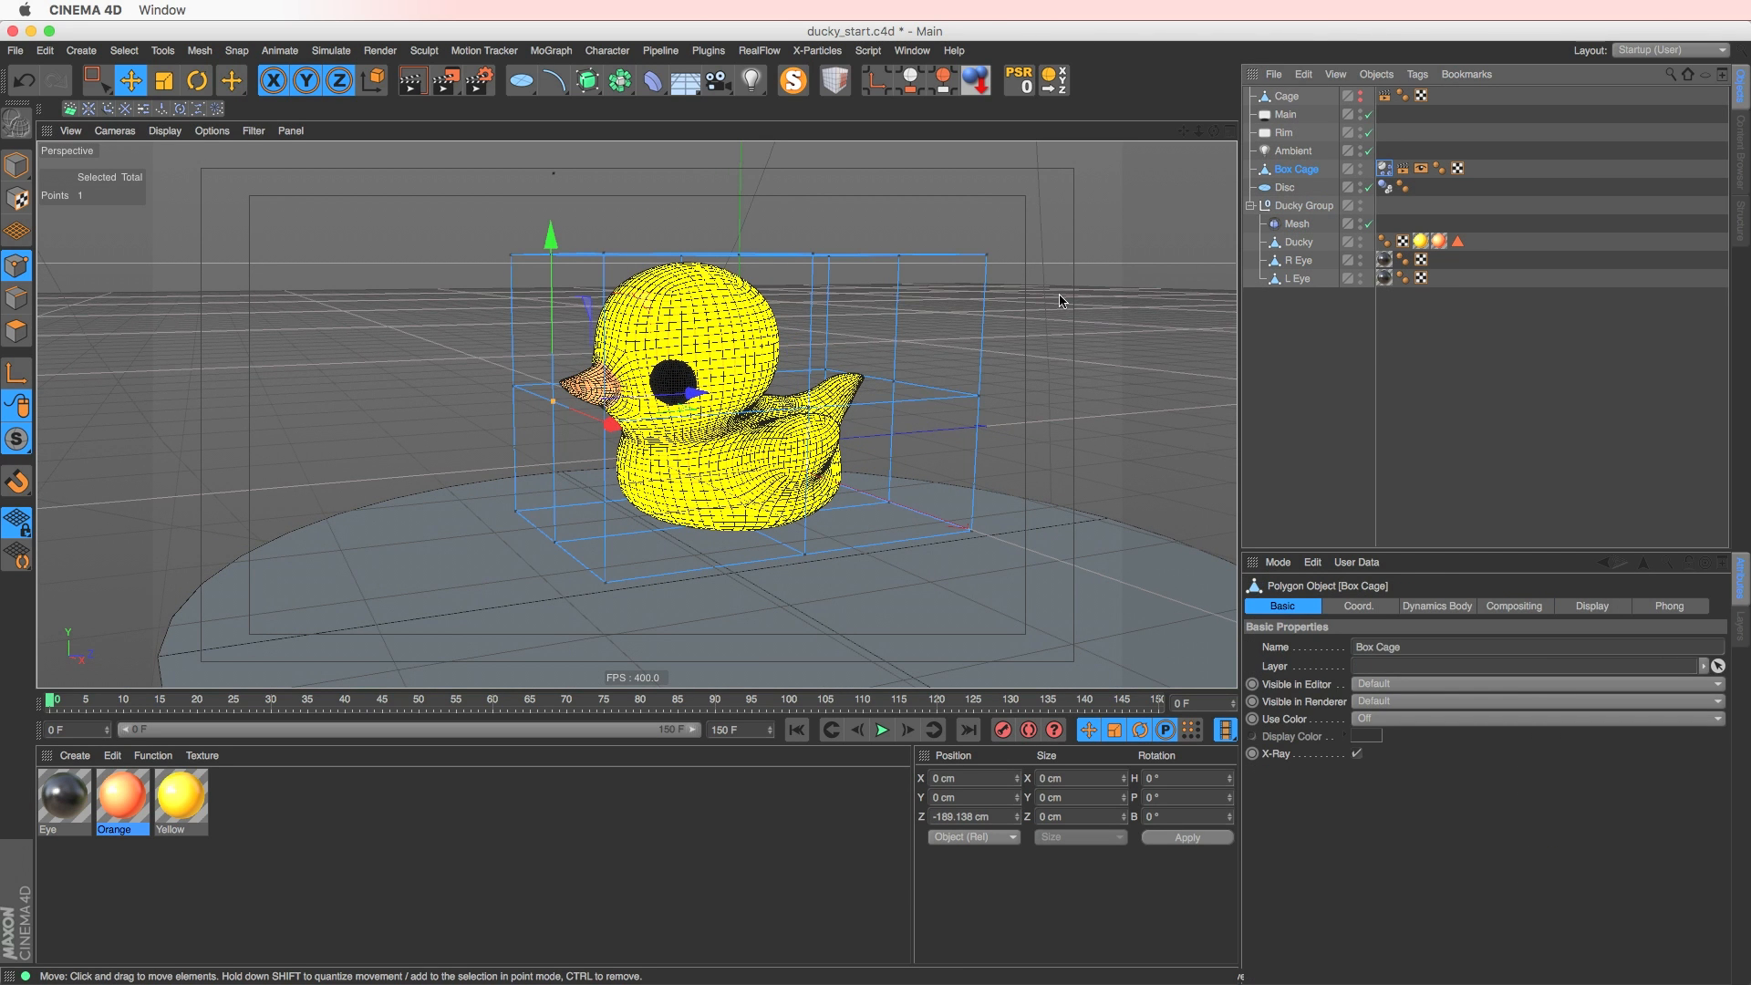
left_click(1313, 224)
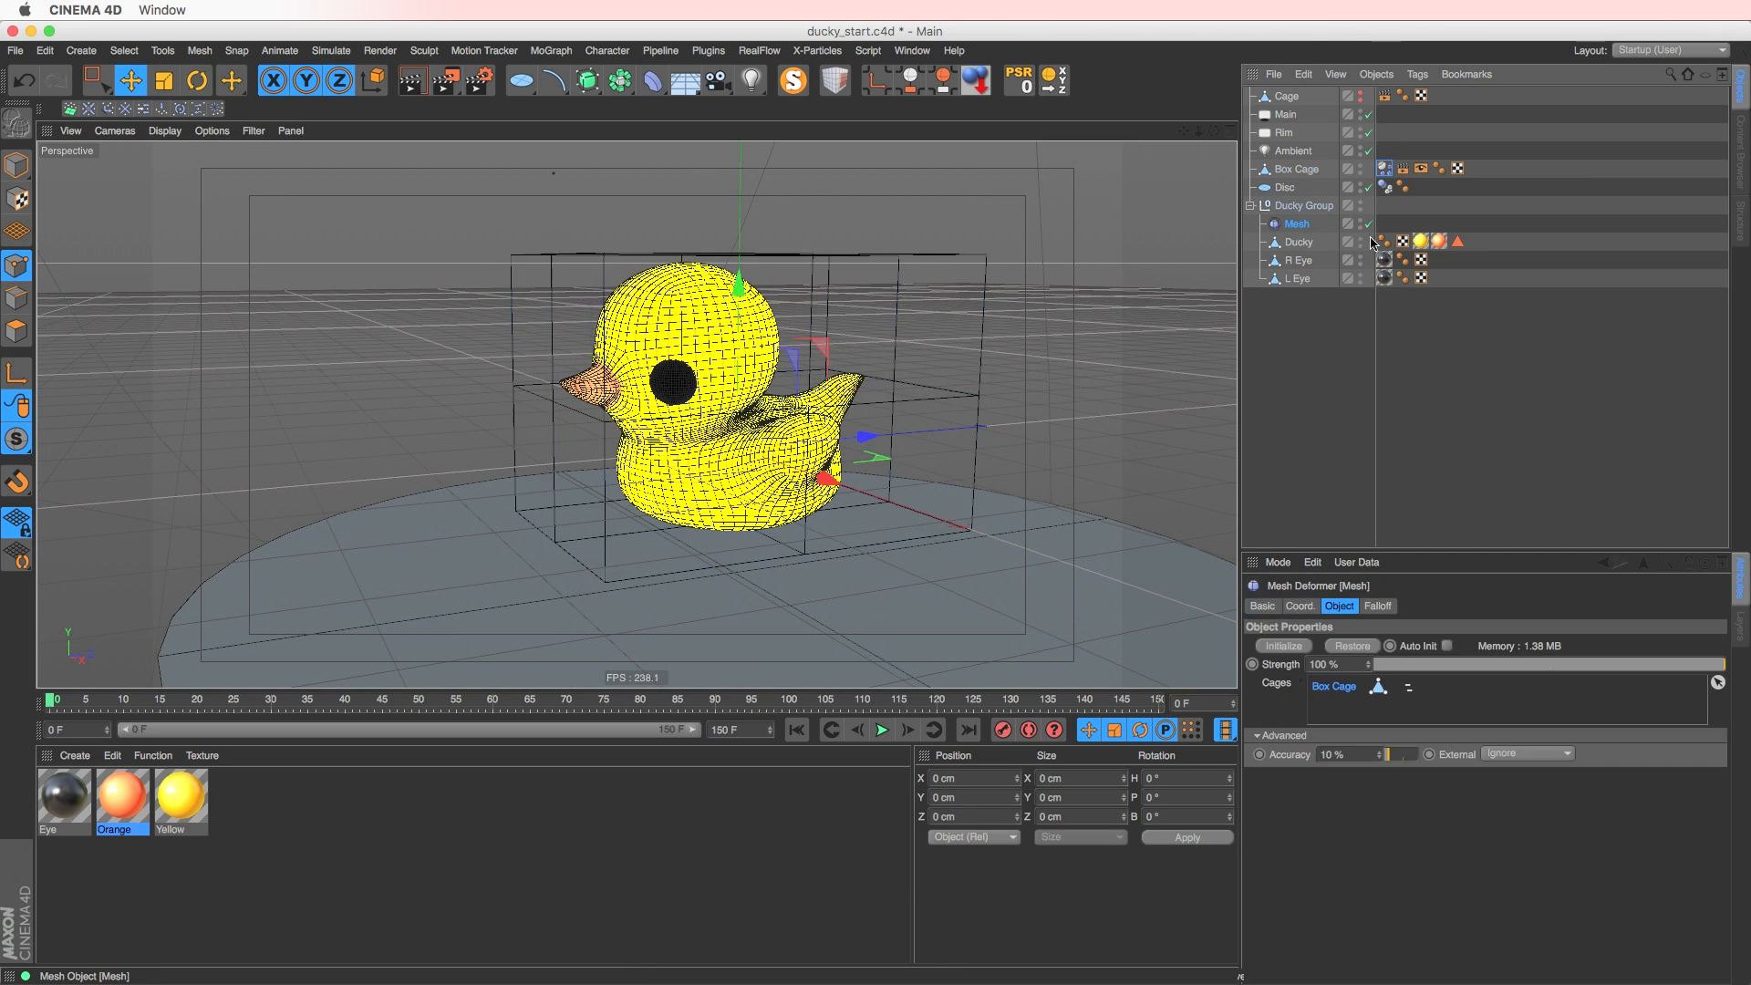
left_click(1336, 689)
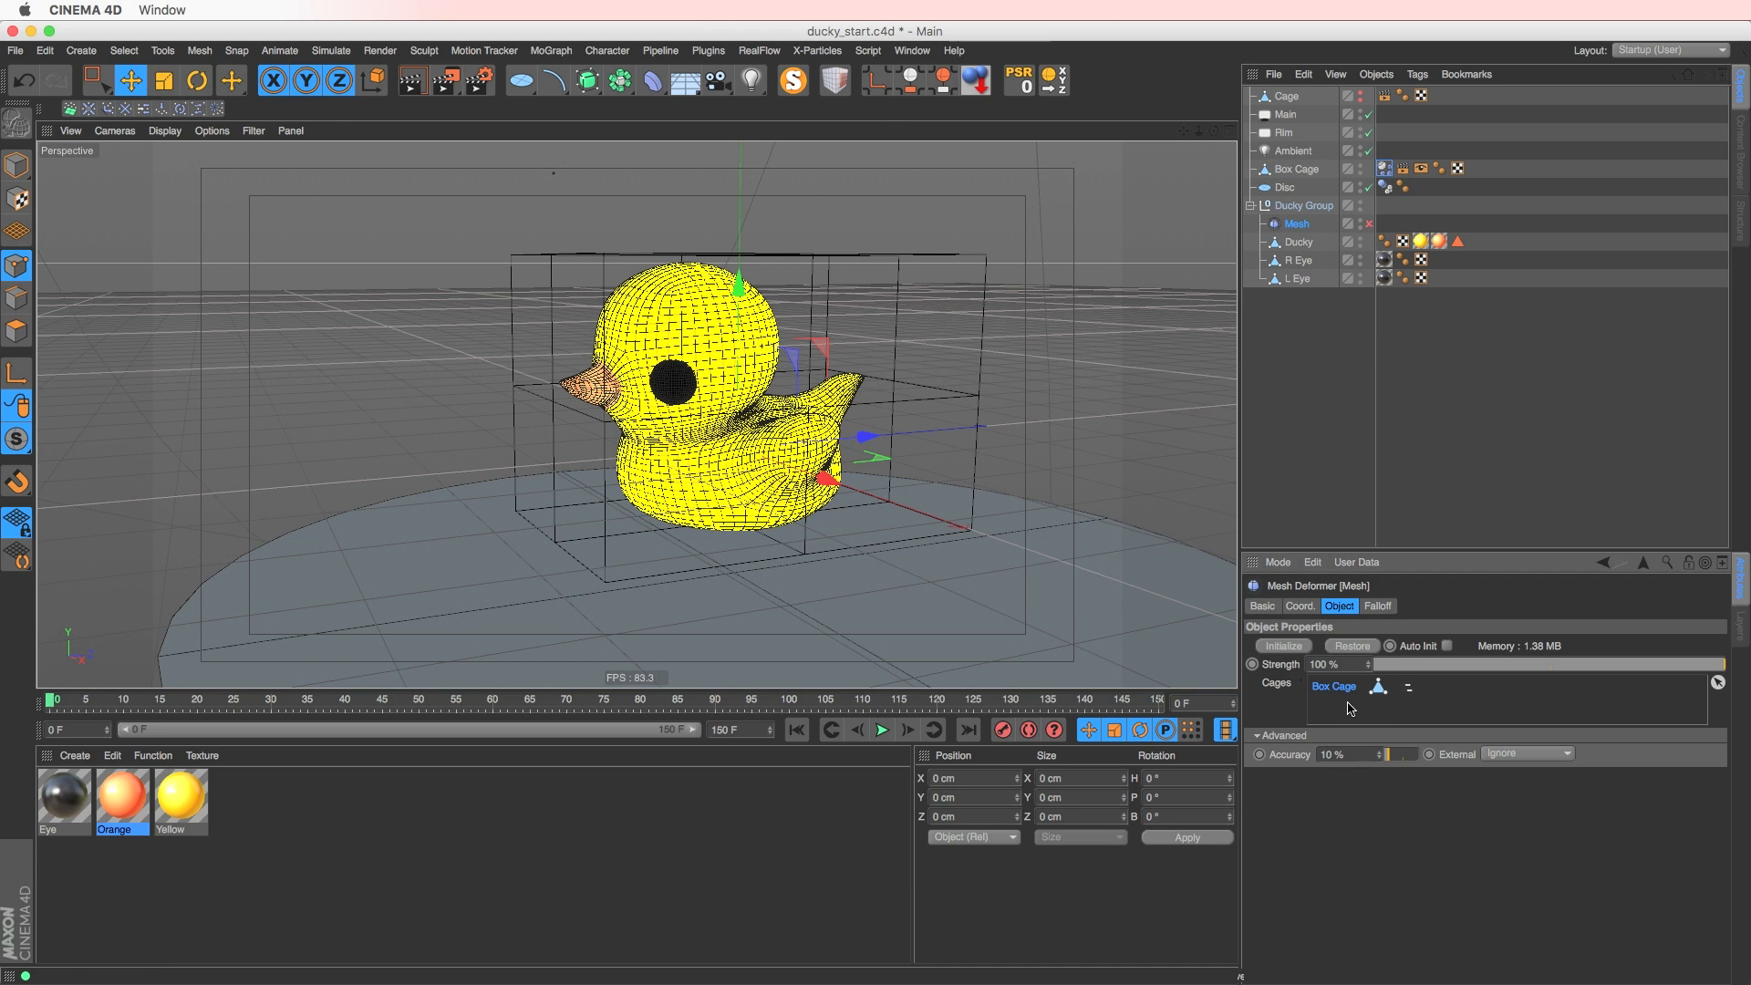
key("Delete")
left_click(1292, 171)
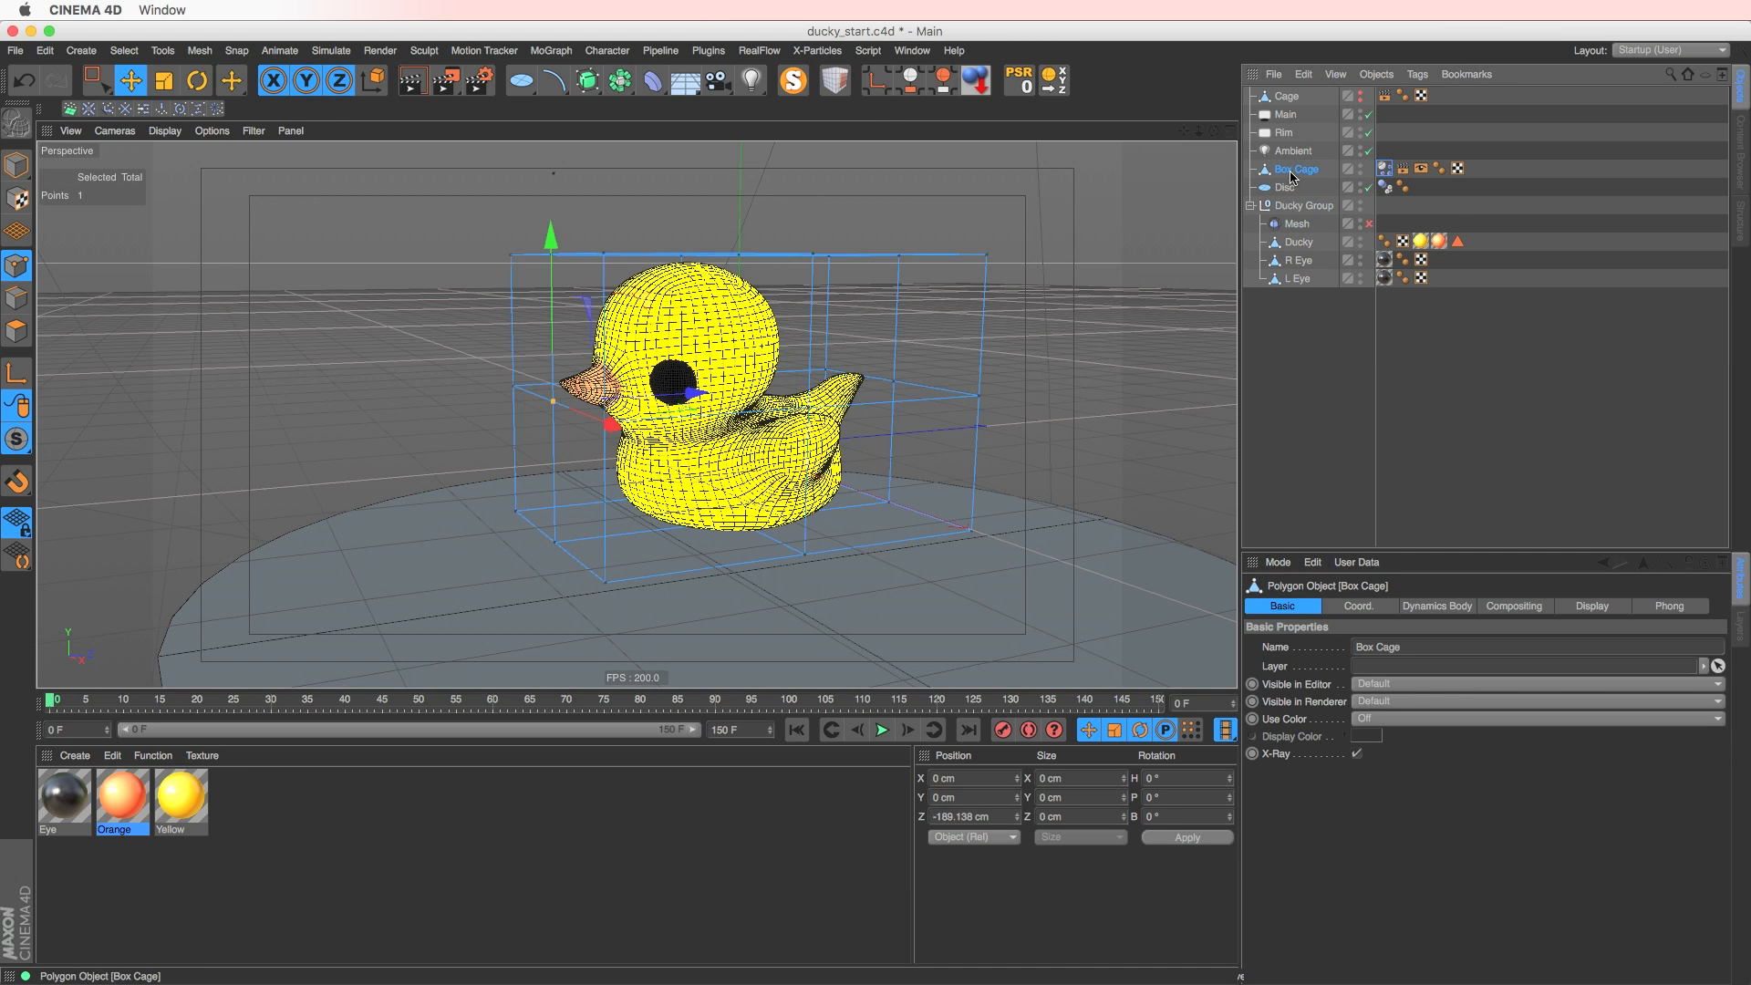
key("Delete")
- Show the low-poly Cage object temporarily to inspect how it wraps the duck, and hide it again
left_click(1276, 96)
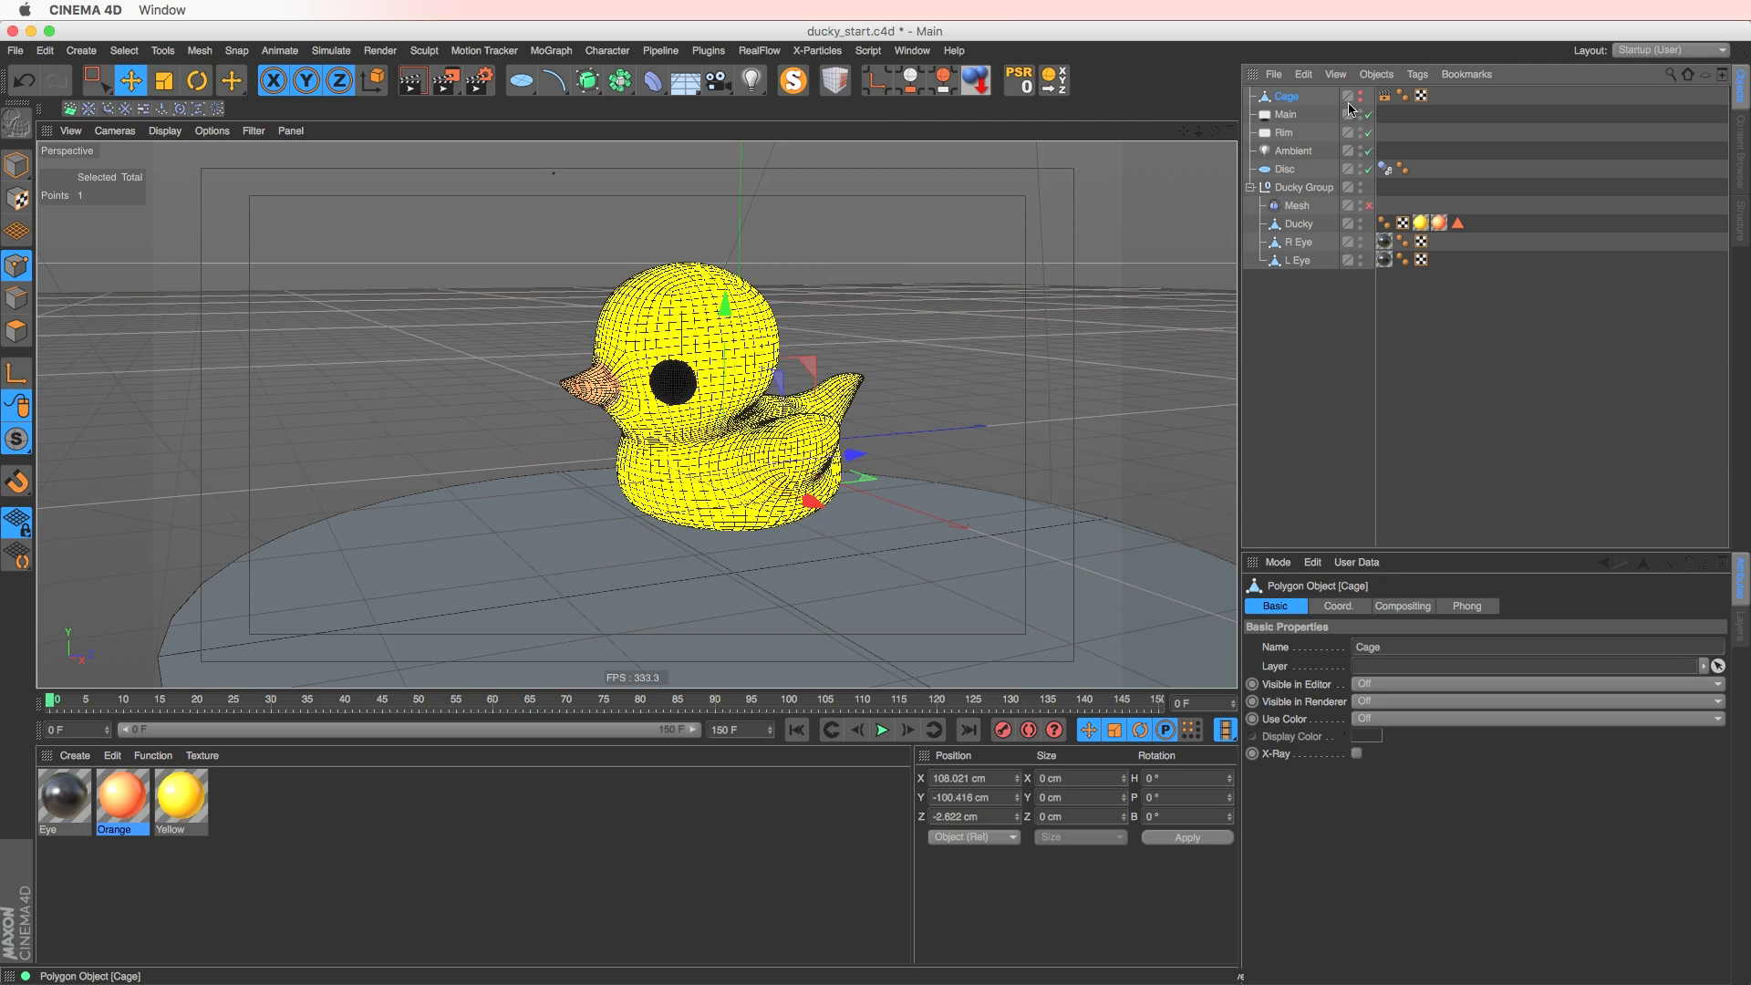
left_click(1362, 96, "ctrl")
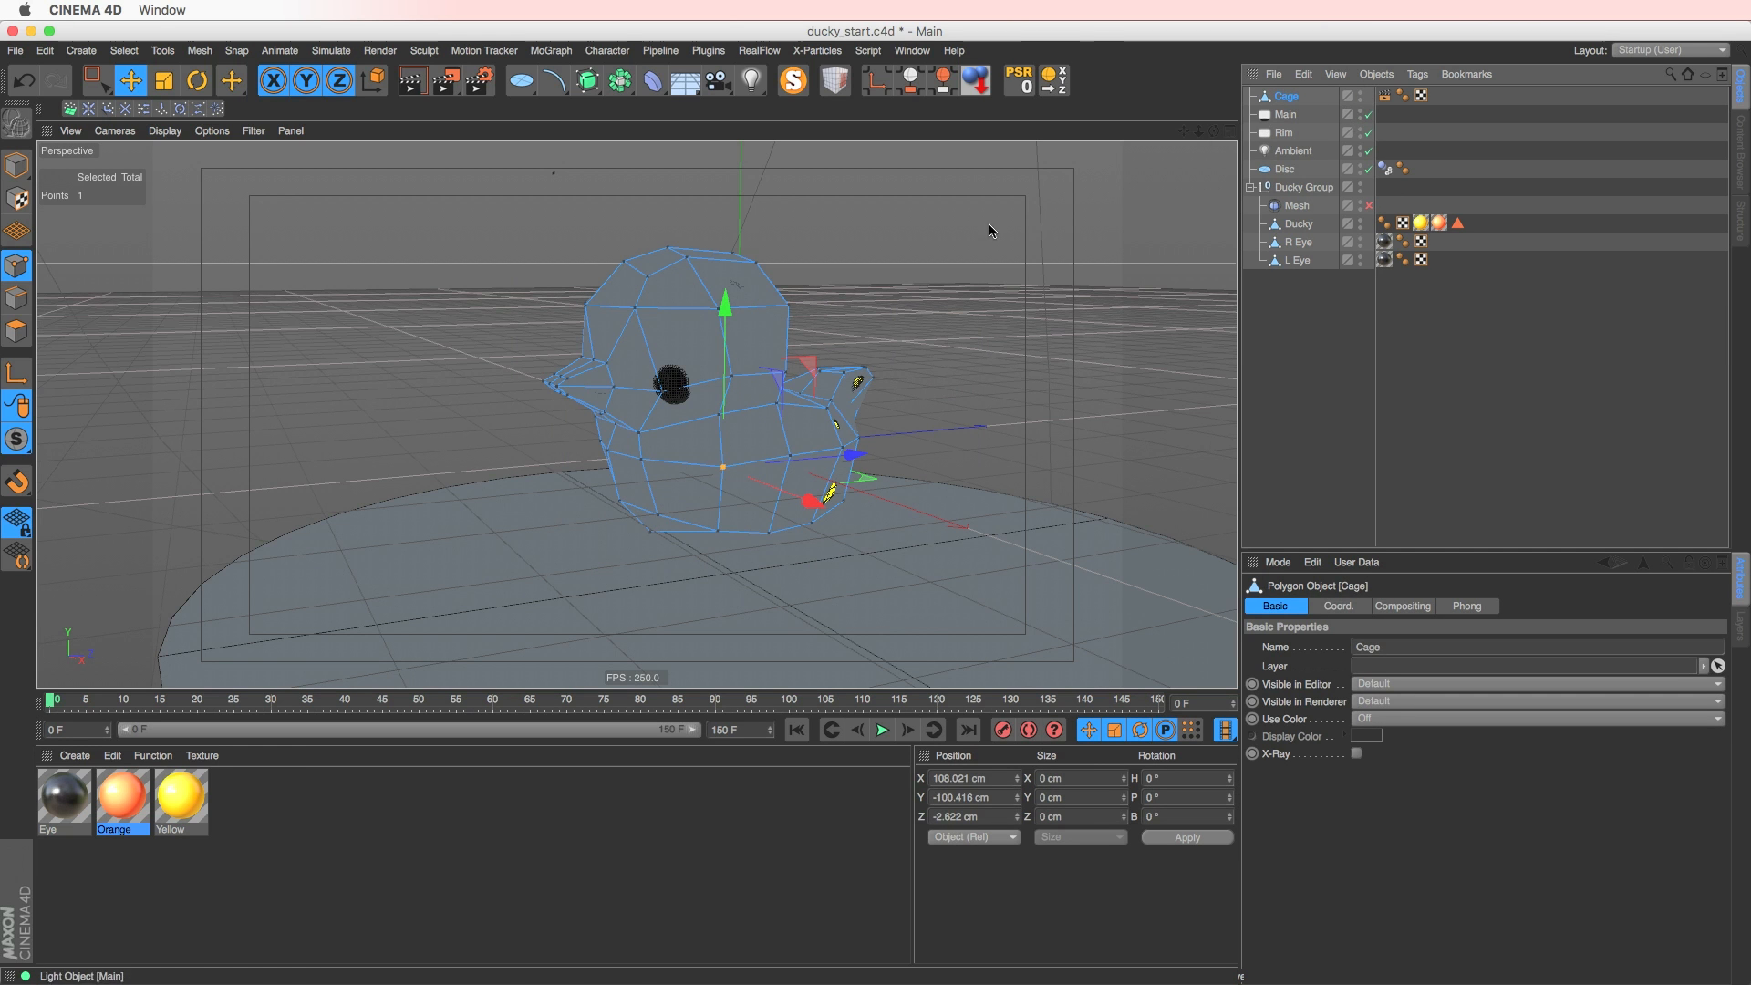
mouse_move(651, 427)
left_mouse_down("alt")
mouse_move(766, 432)
mouse_move(658, 437)
left_mouse_up("alt")
middle_click_drag(658, 437, 606, 444, "alt")
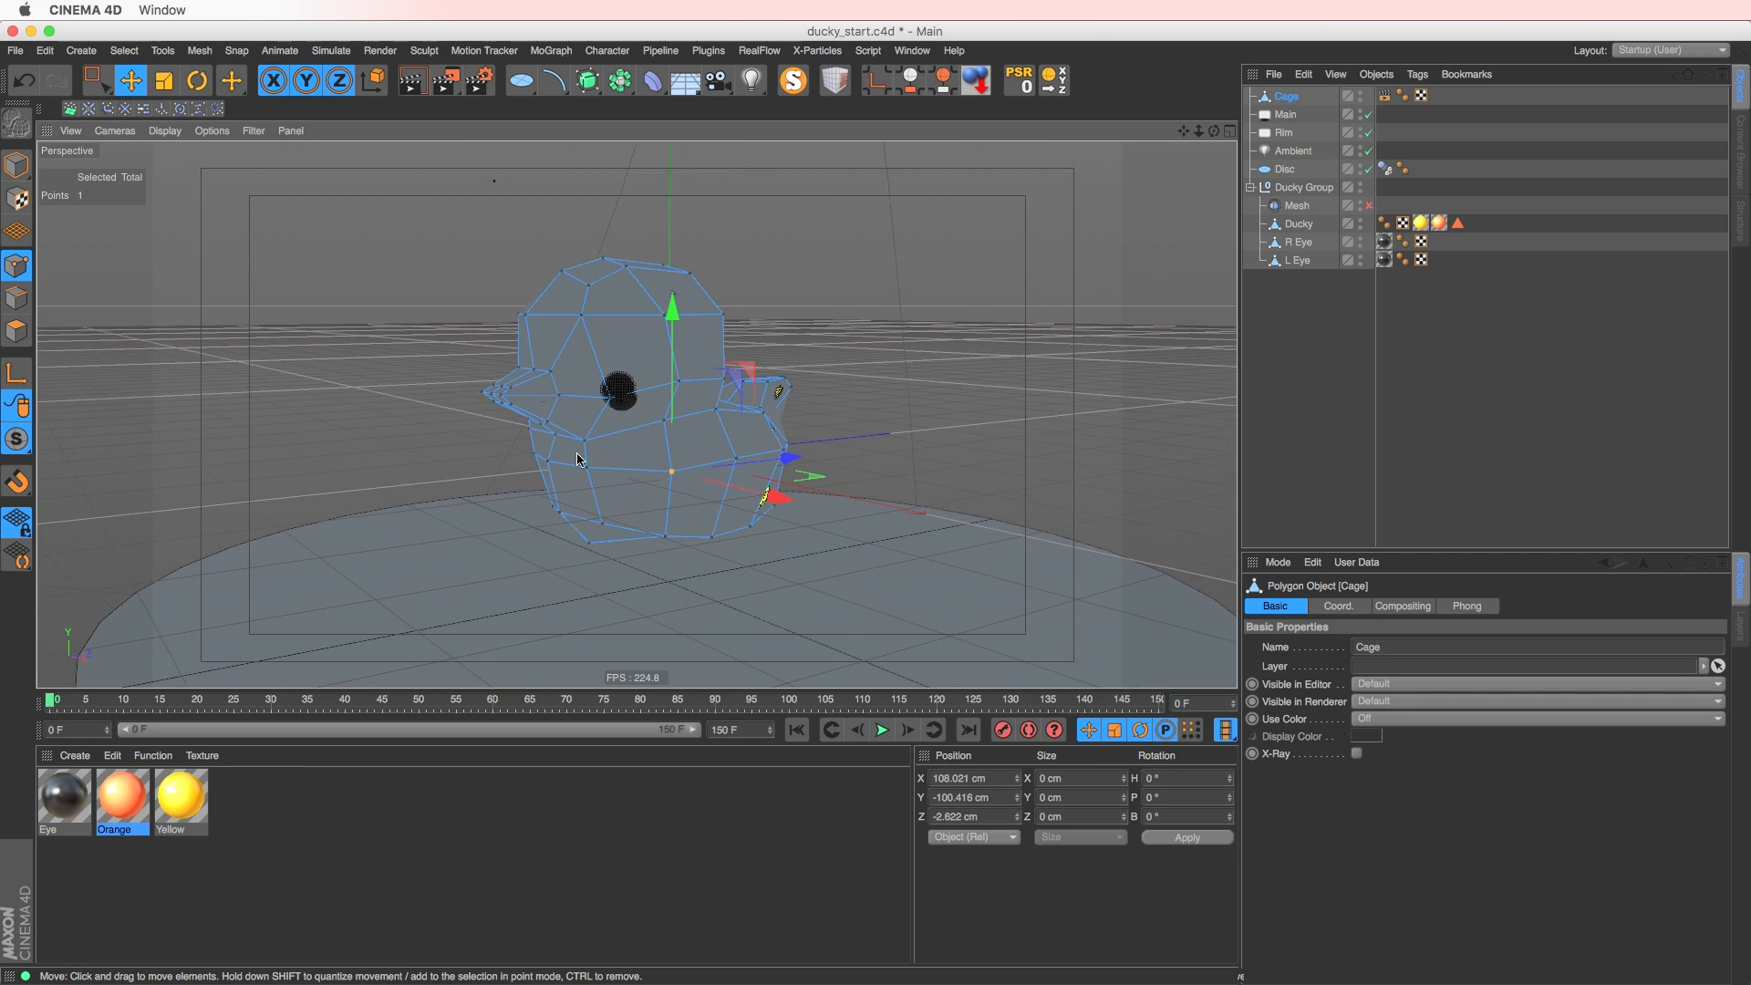
left_click(1360, 96, "ctrl")
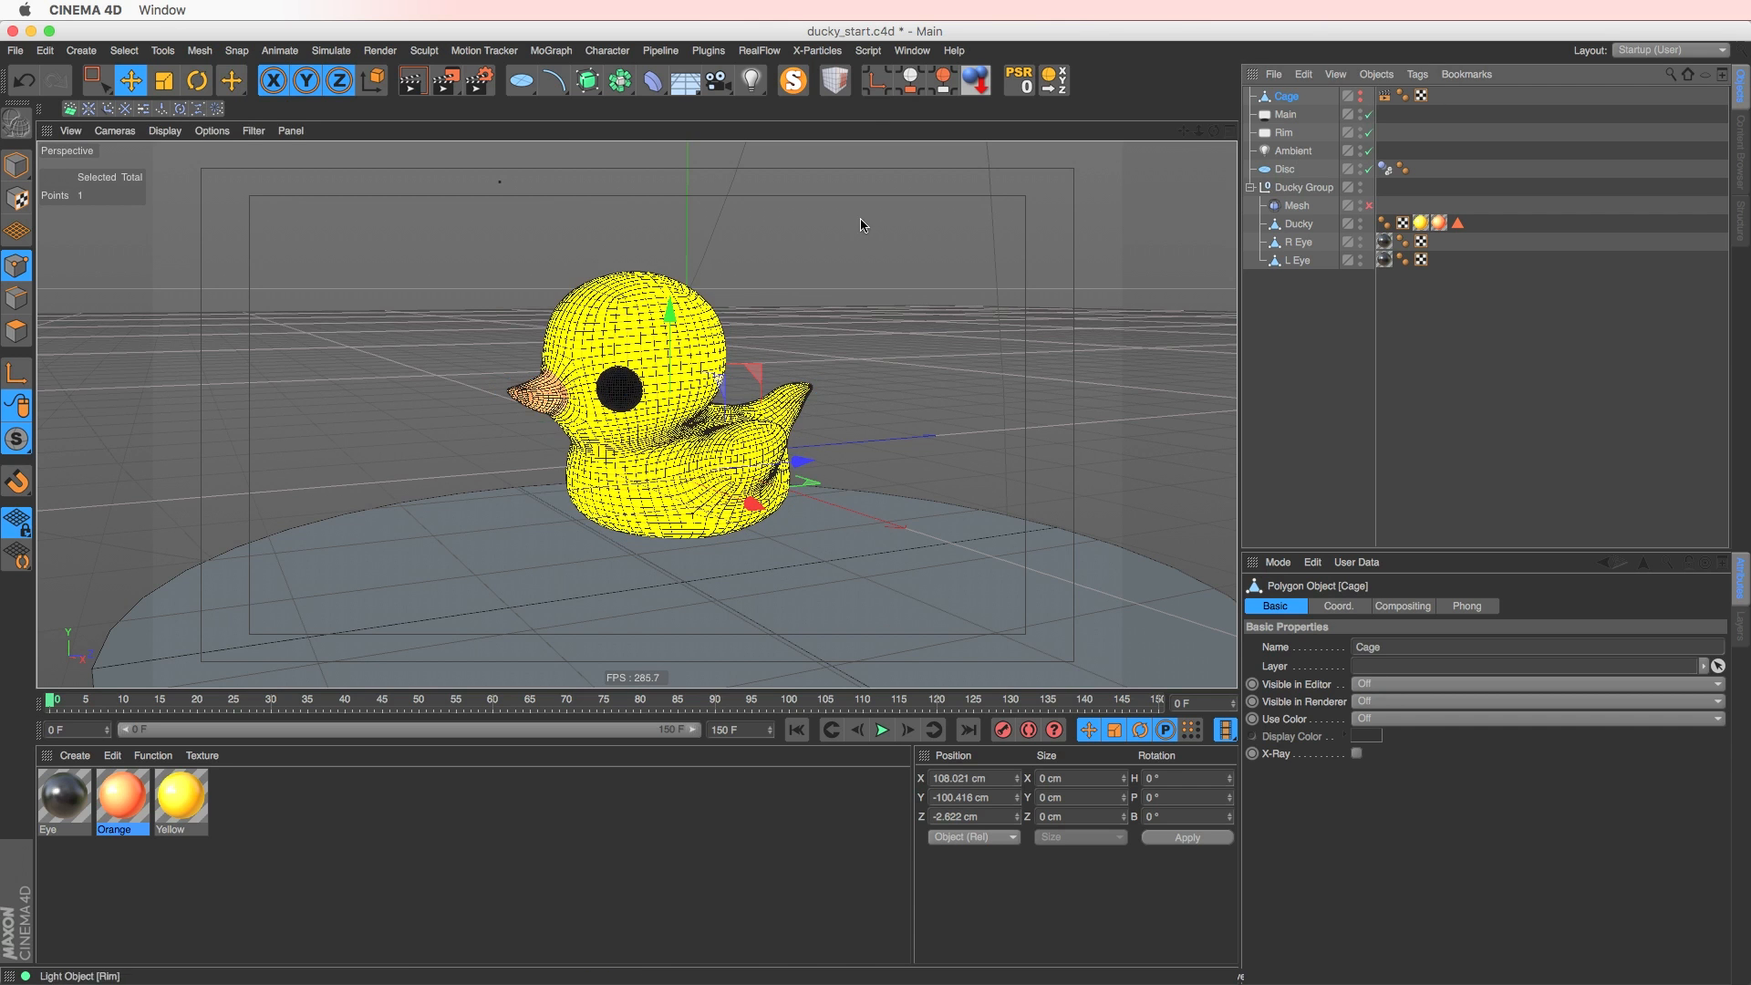
- Add a Cube primitive and raise it so that it surrounds the duck's head
left_click(521, 80)
left_click(584, 180)
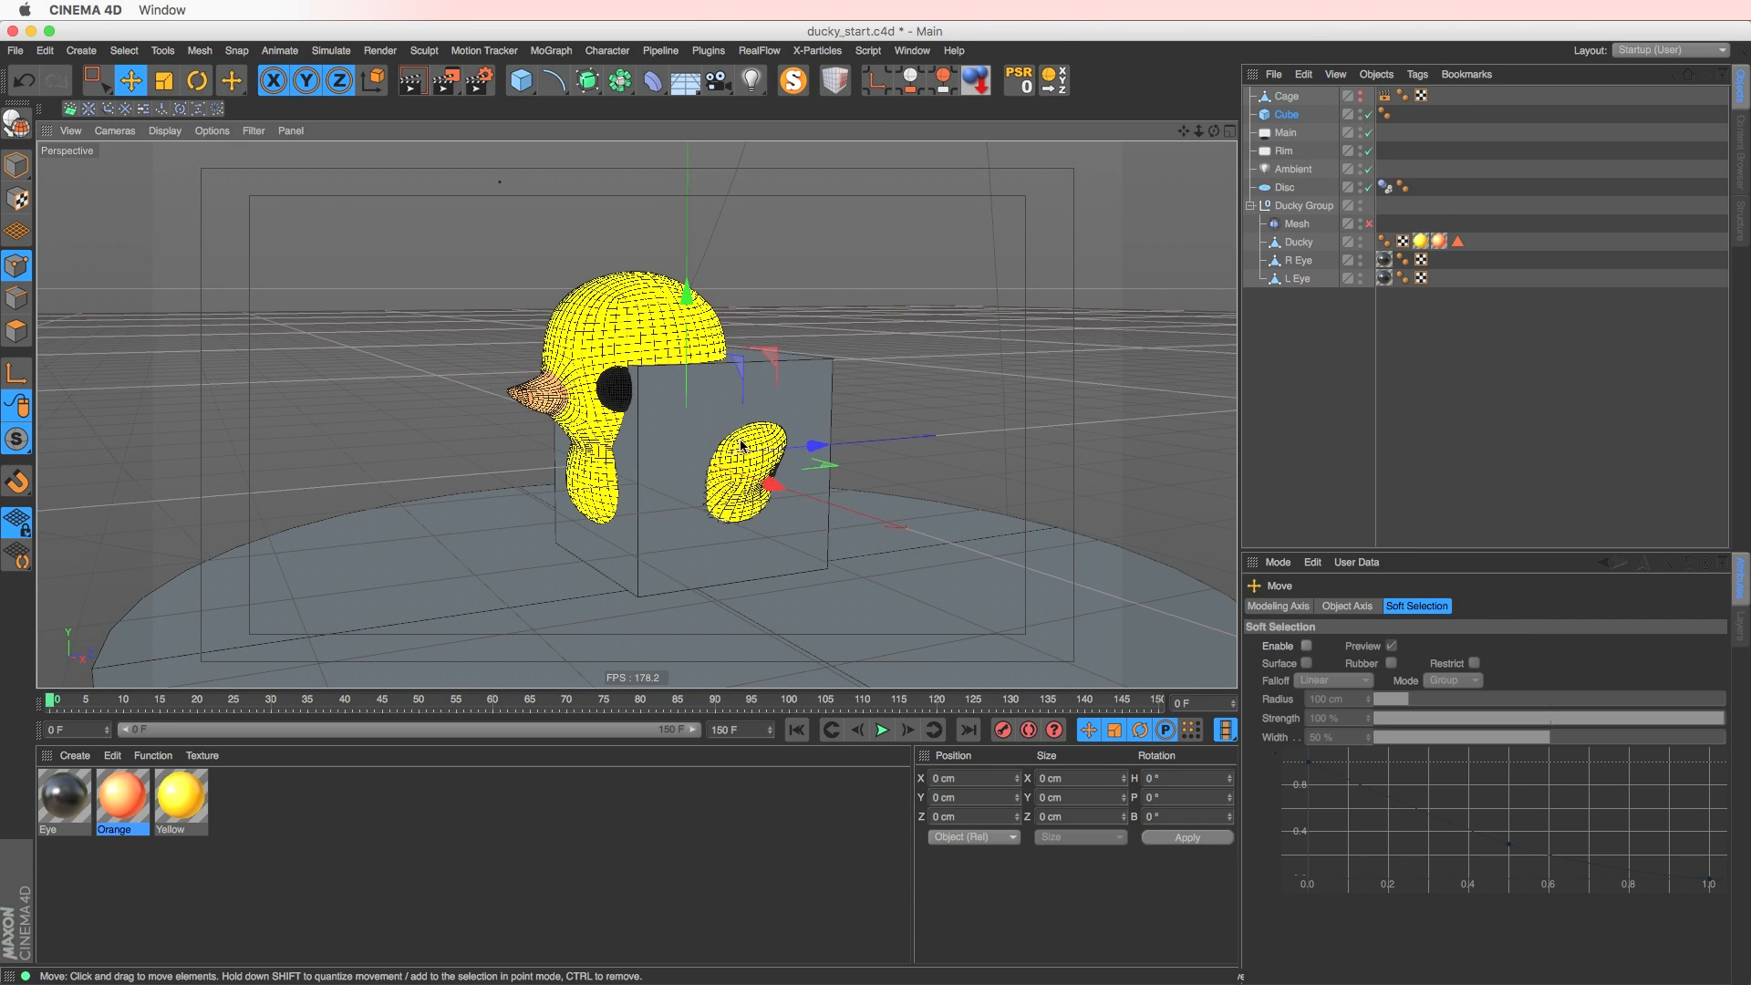
left_click_drag(743, 443, 507, 314, "alt")
- Make the cube editable and enable X-Ray so the duck can be seen through it
key("c")
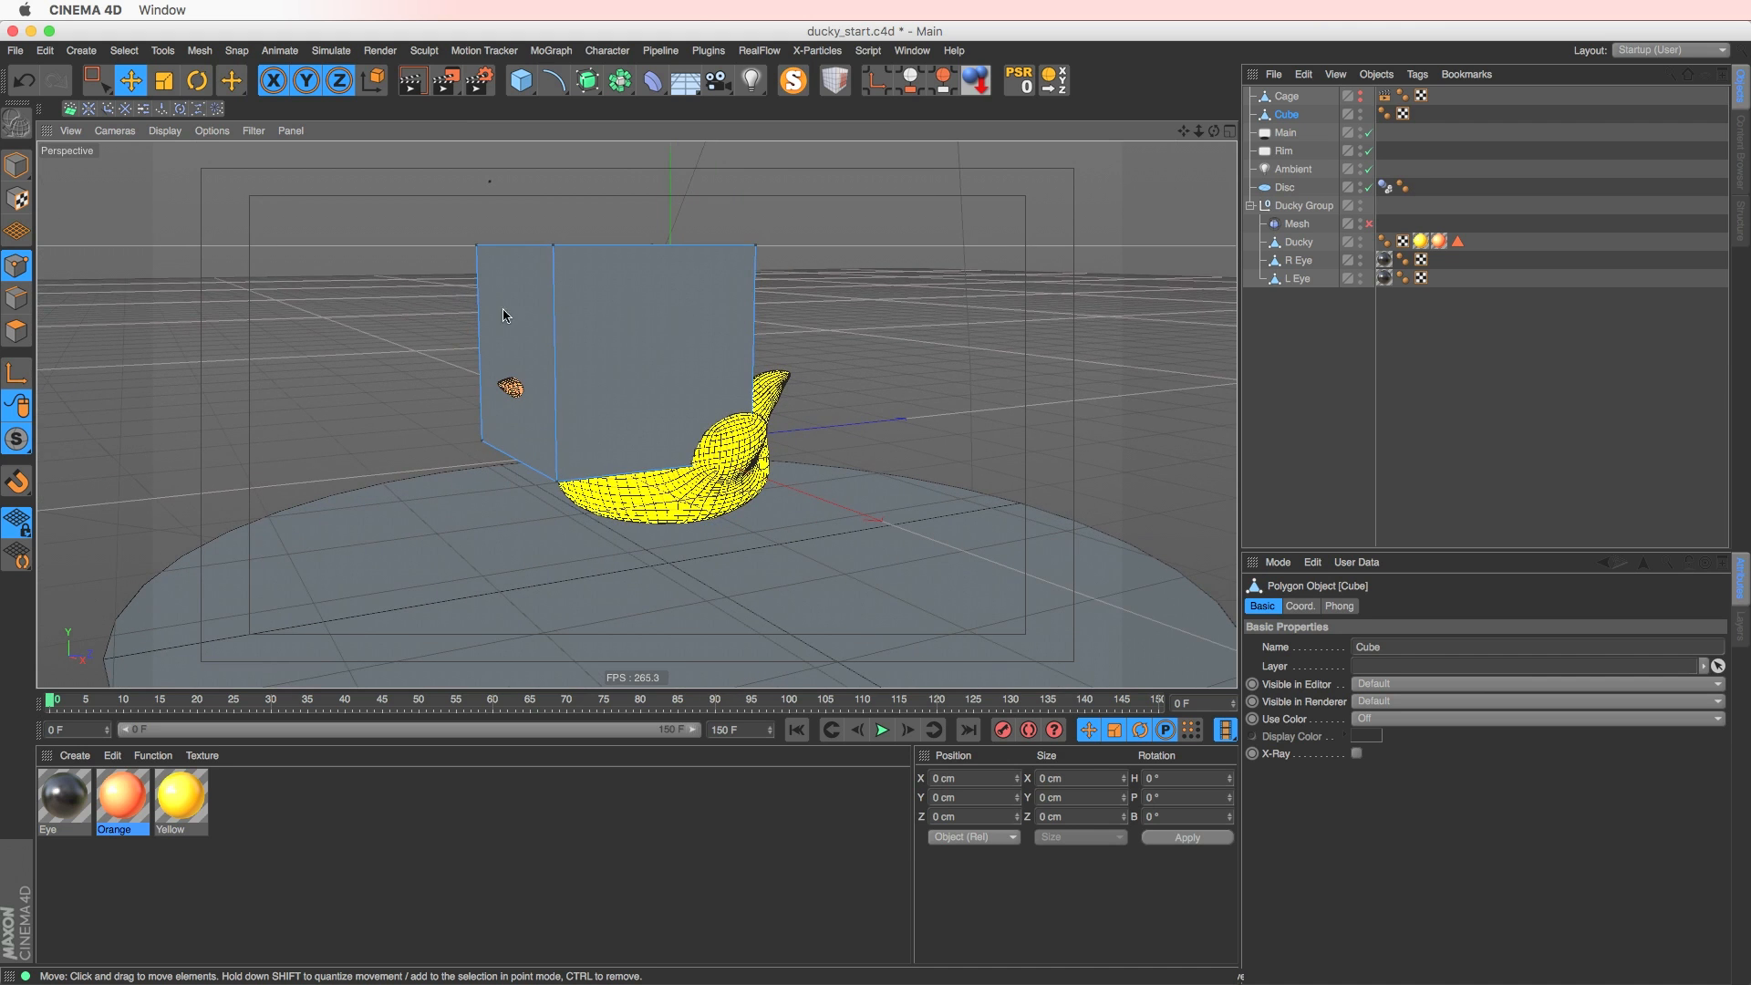
left_click(1357, 754)
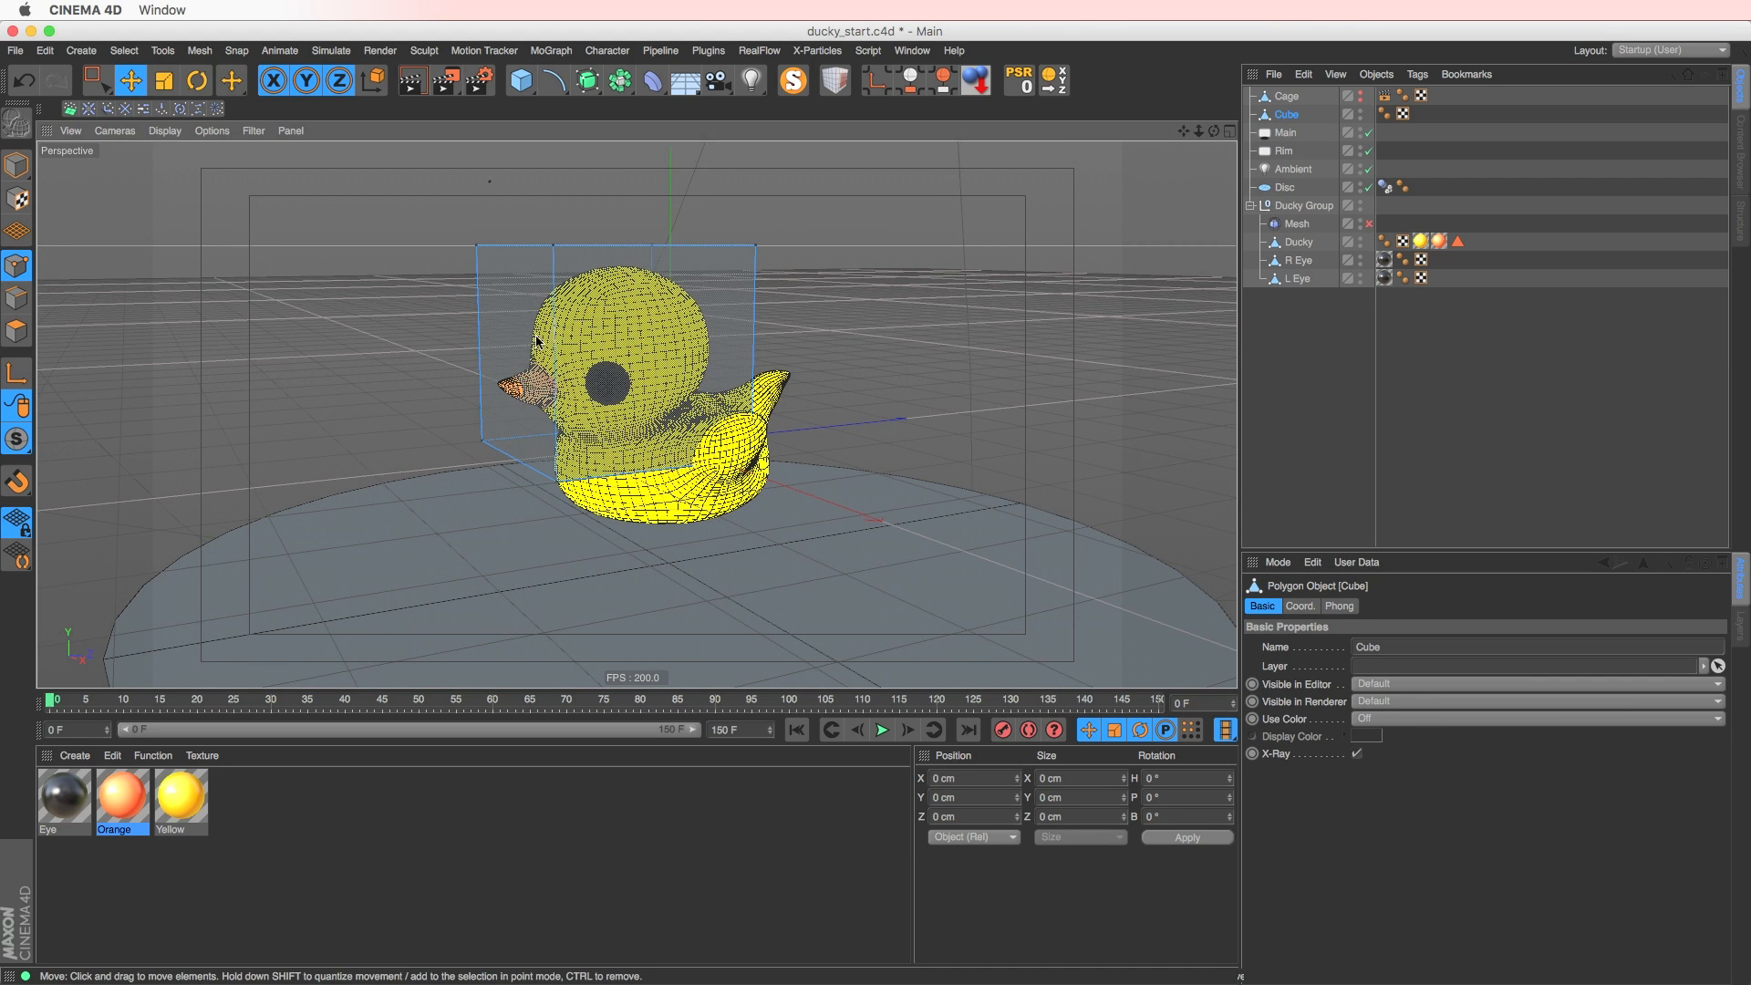
left_click_drag(401, 283, 434, 286, "alt")
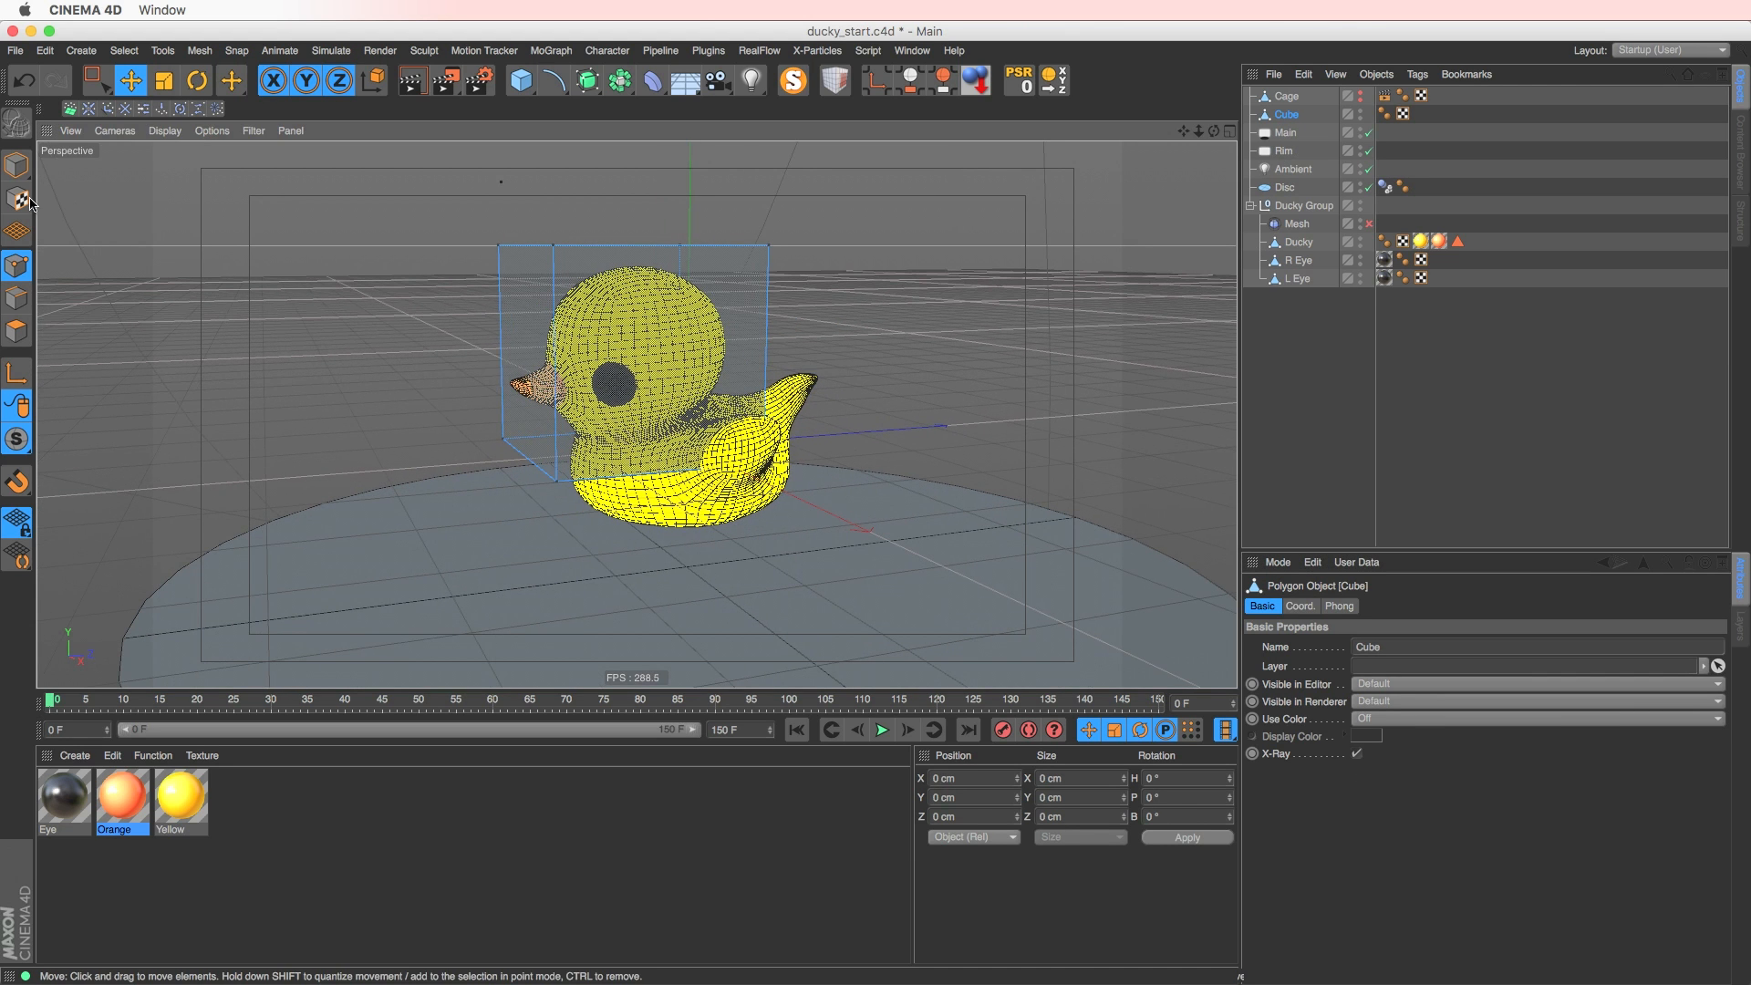
- Extrude the cube's front polygon about 53 cm forward around the duck's beak
left_click(16, 330)
left_click(538, 374)
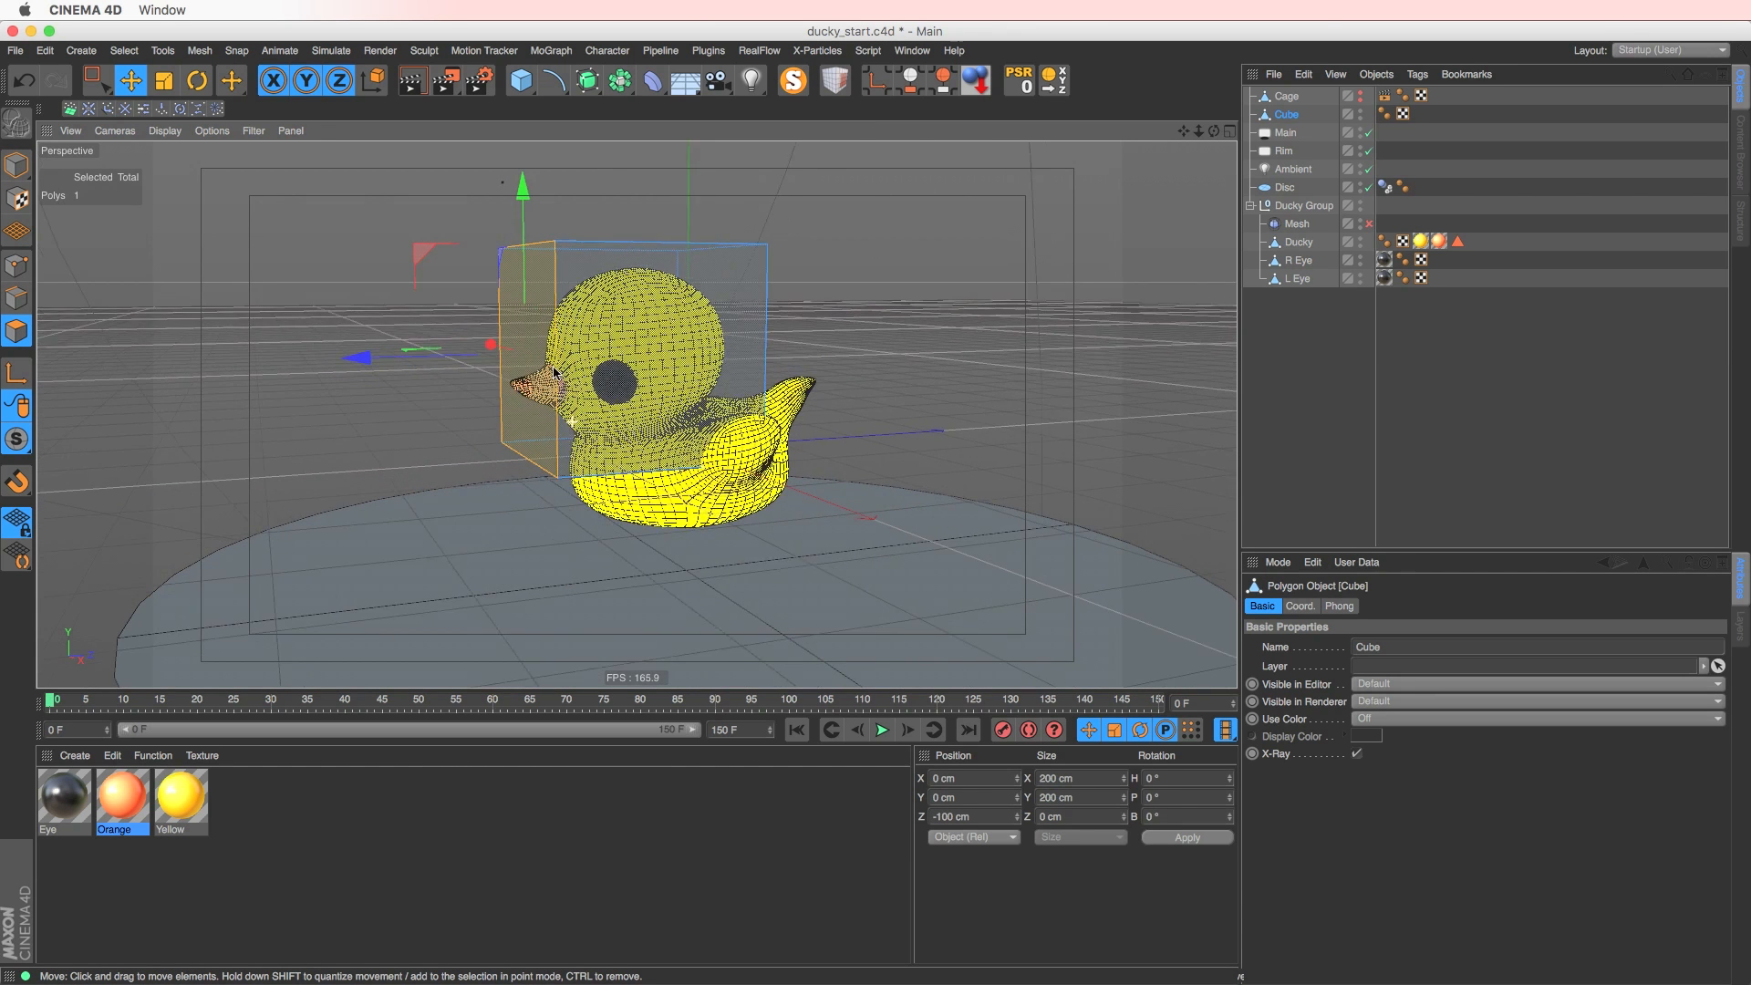
key("d")
left_click_drag(596, 464, 1085, 246)
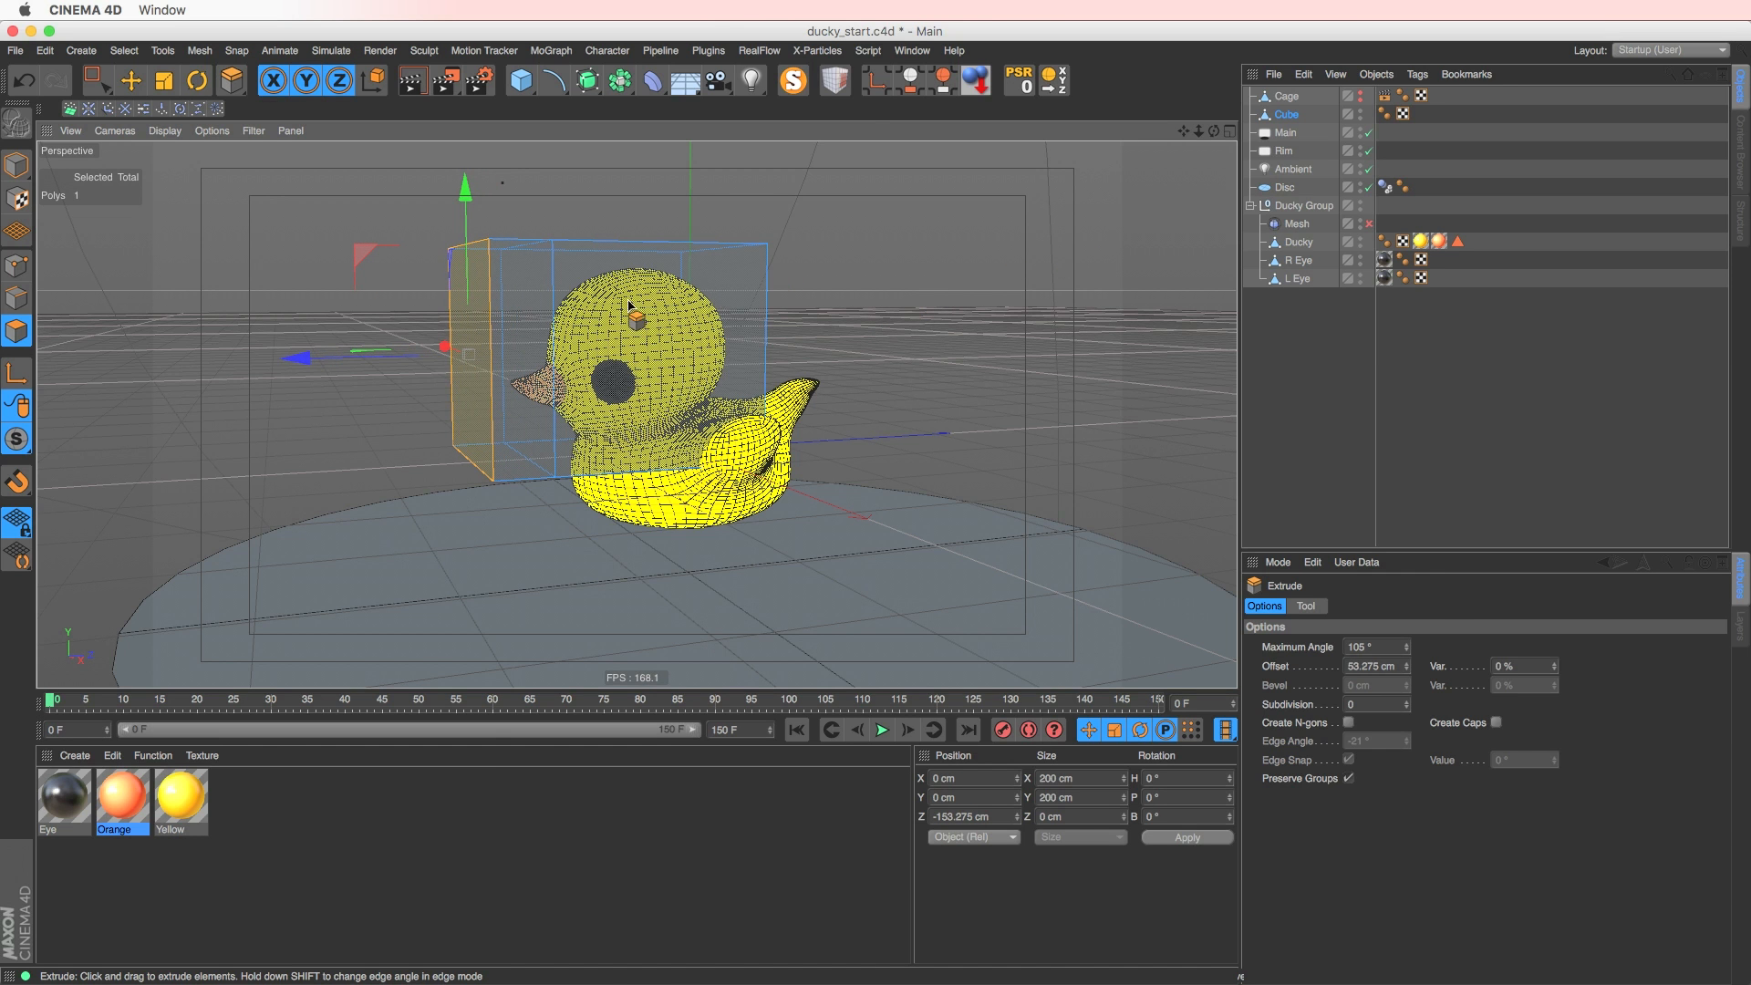
- Scale the extruded beak polygon to about 99 cm square and lower it to about -37 cm in Y
key("t")
left_click_drag(576, 351, 366, 414)
key("e")
left_click_drag(466, 245, 467, 289)
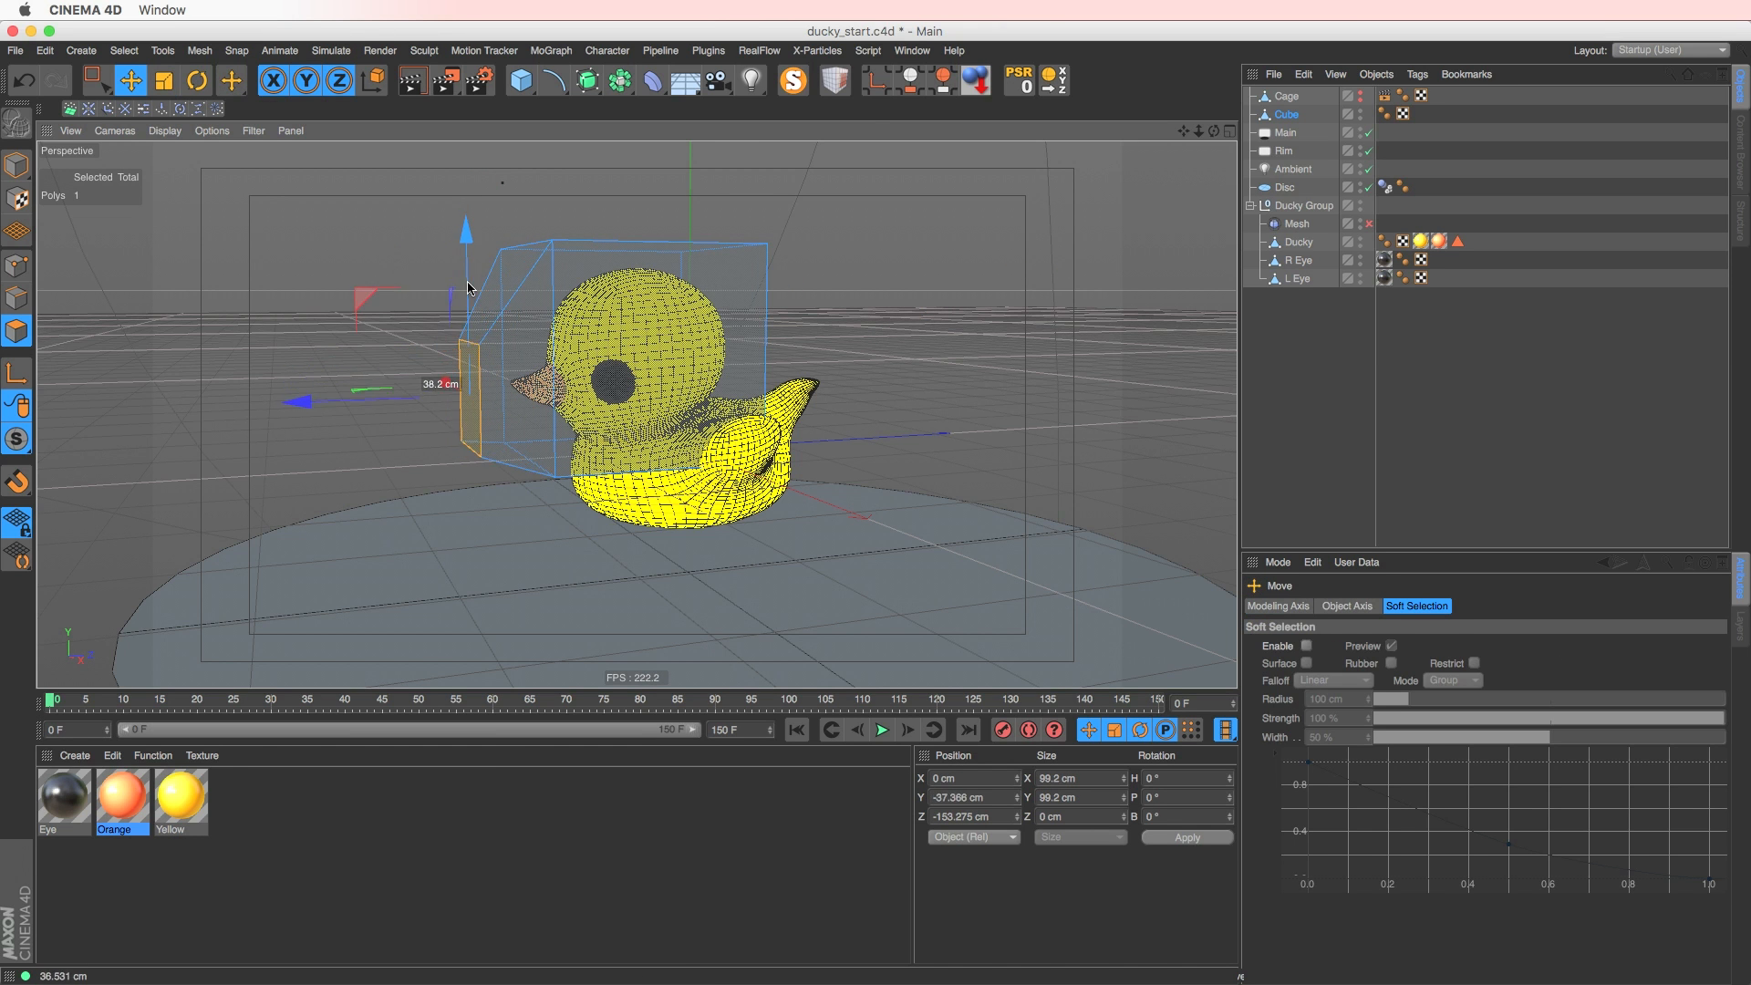
- Loop-select the four edges framing the front of the cube's head section and scale the loop to about 176 cm square
left_click_drag(510, 343, 551, 296, "alt")
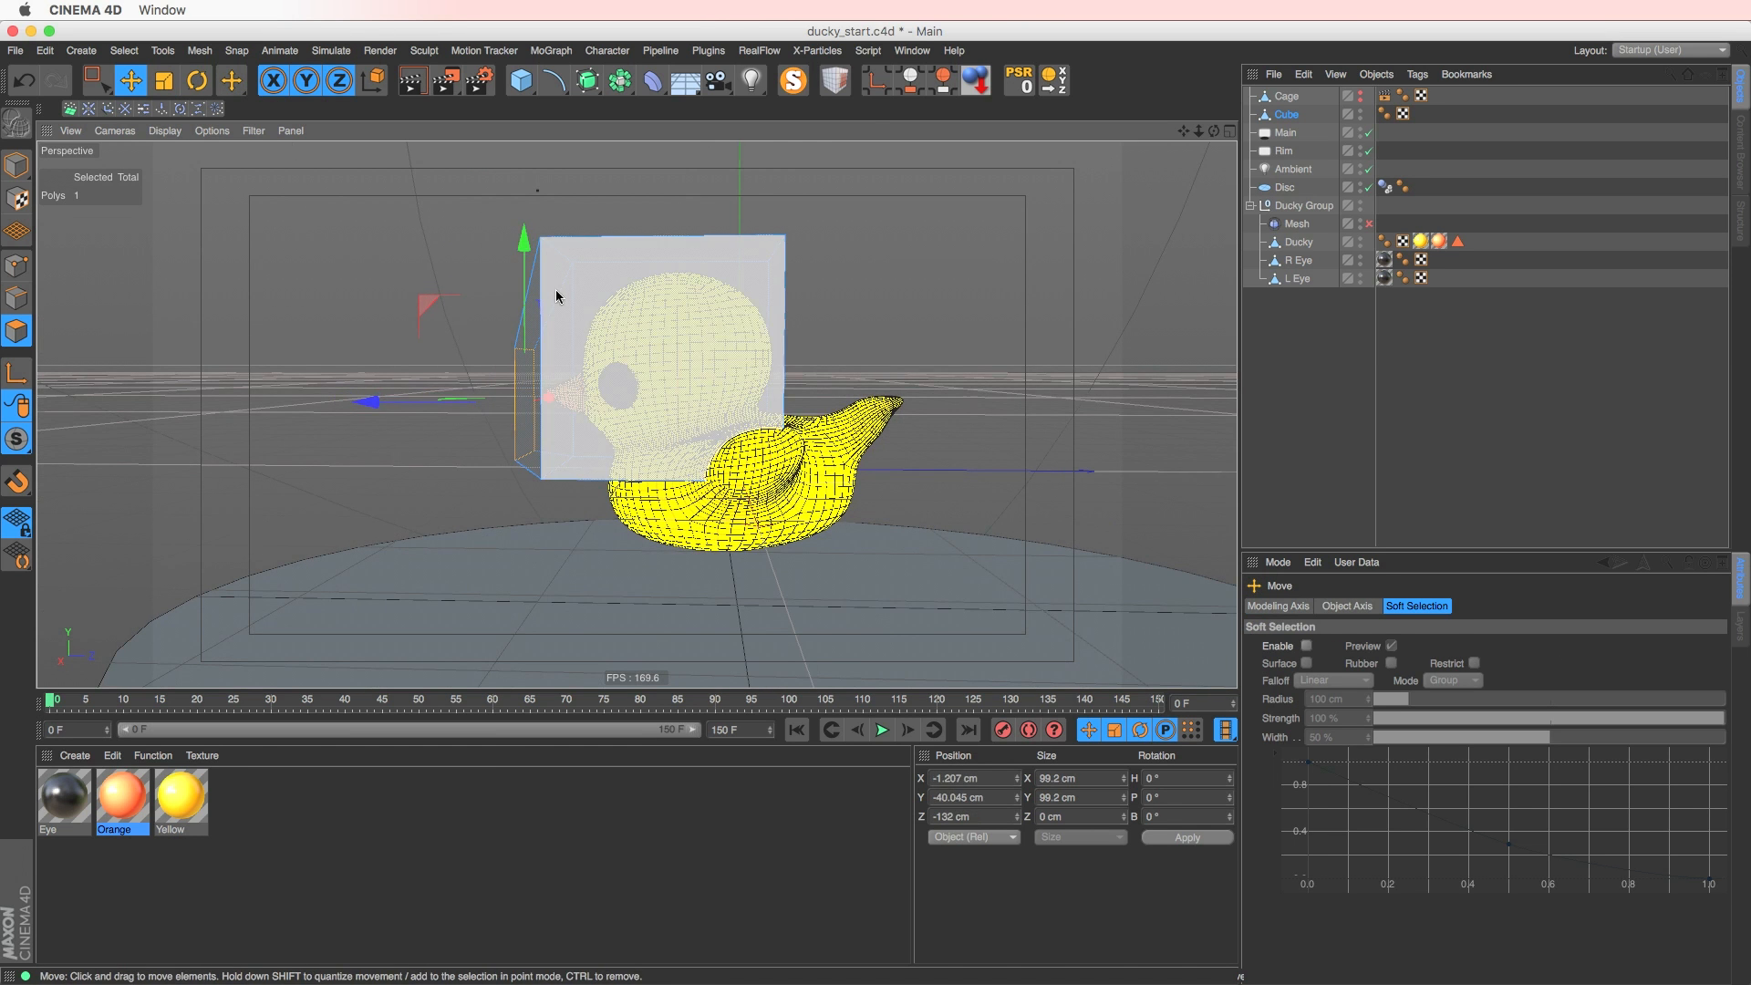
key("u")
key("l")
left_click_drag(570, 369, 447, 324, "alt")
key("u")
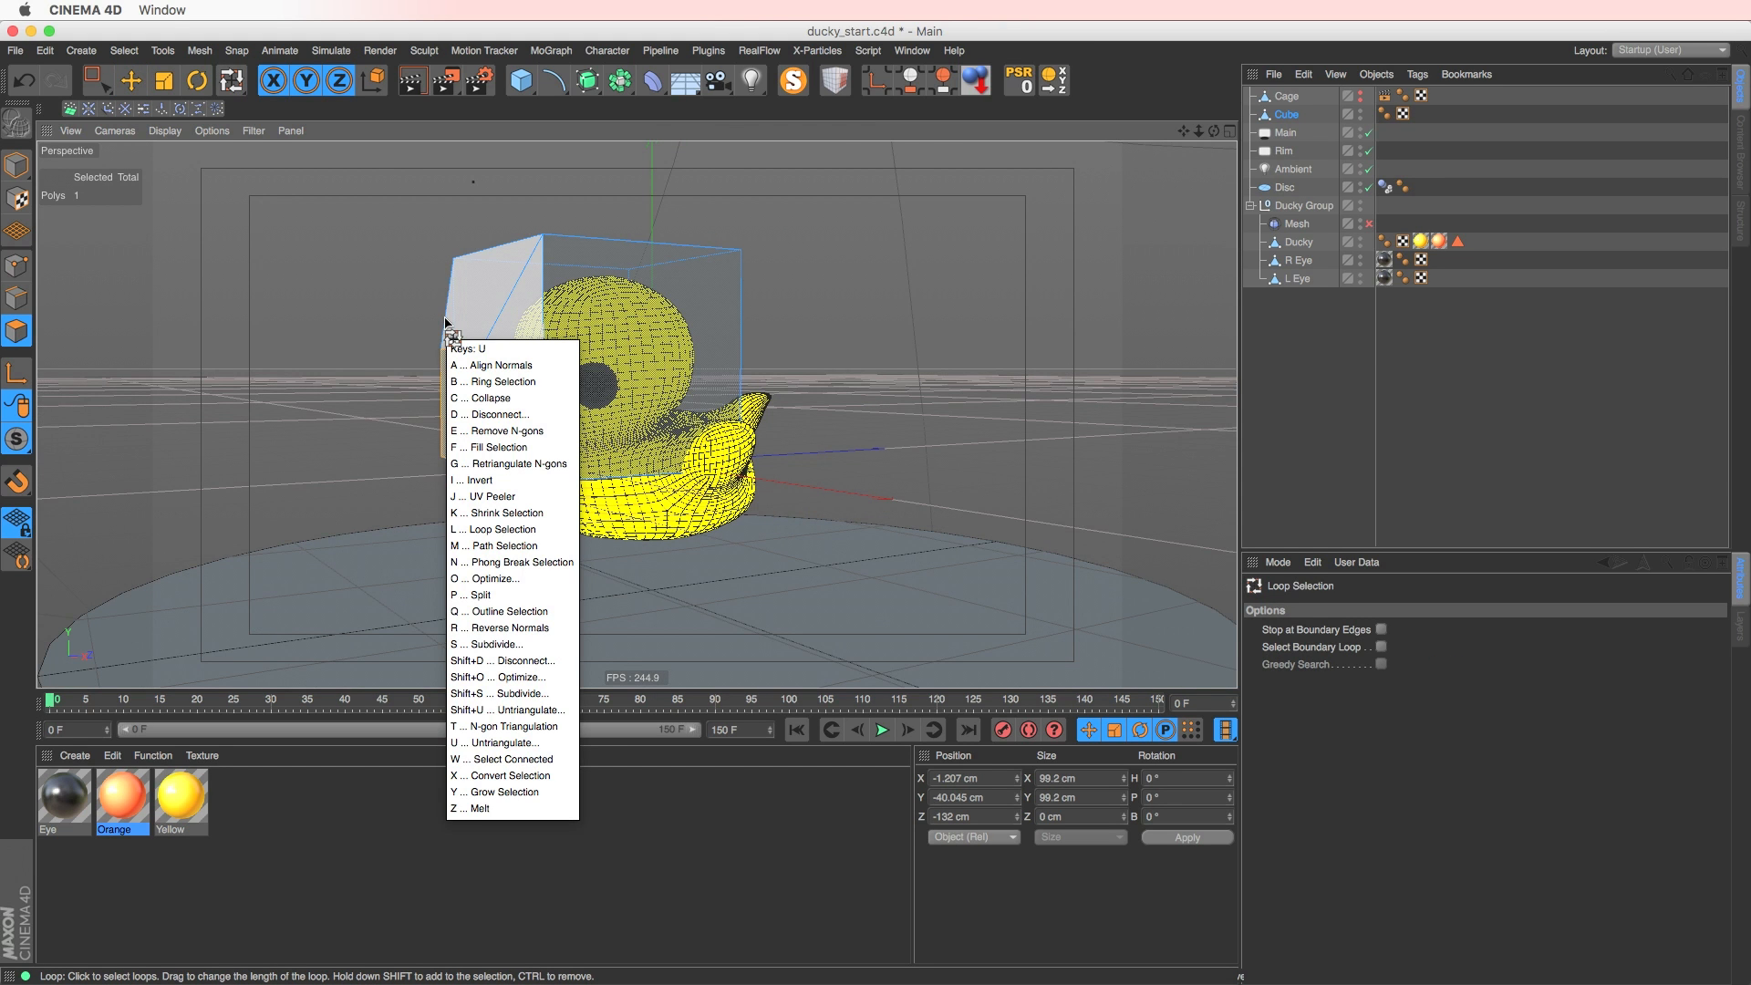
left_click(16, 297)
left_click(547, 313)
key("t")
left_click_drag(675, 365, 633, 345)
key("e")
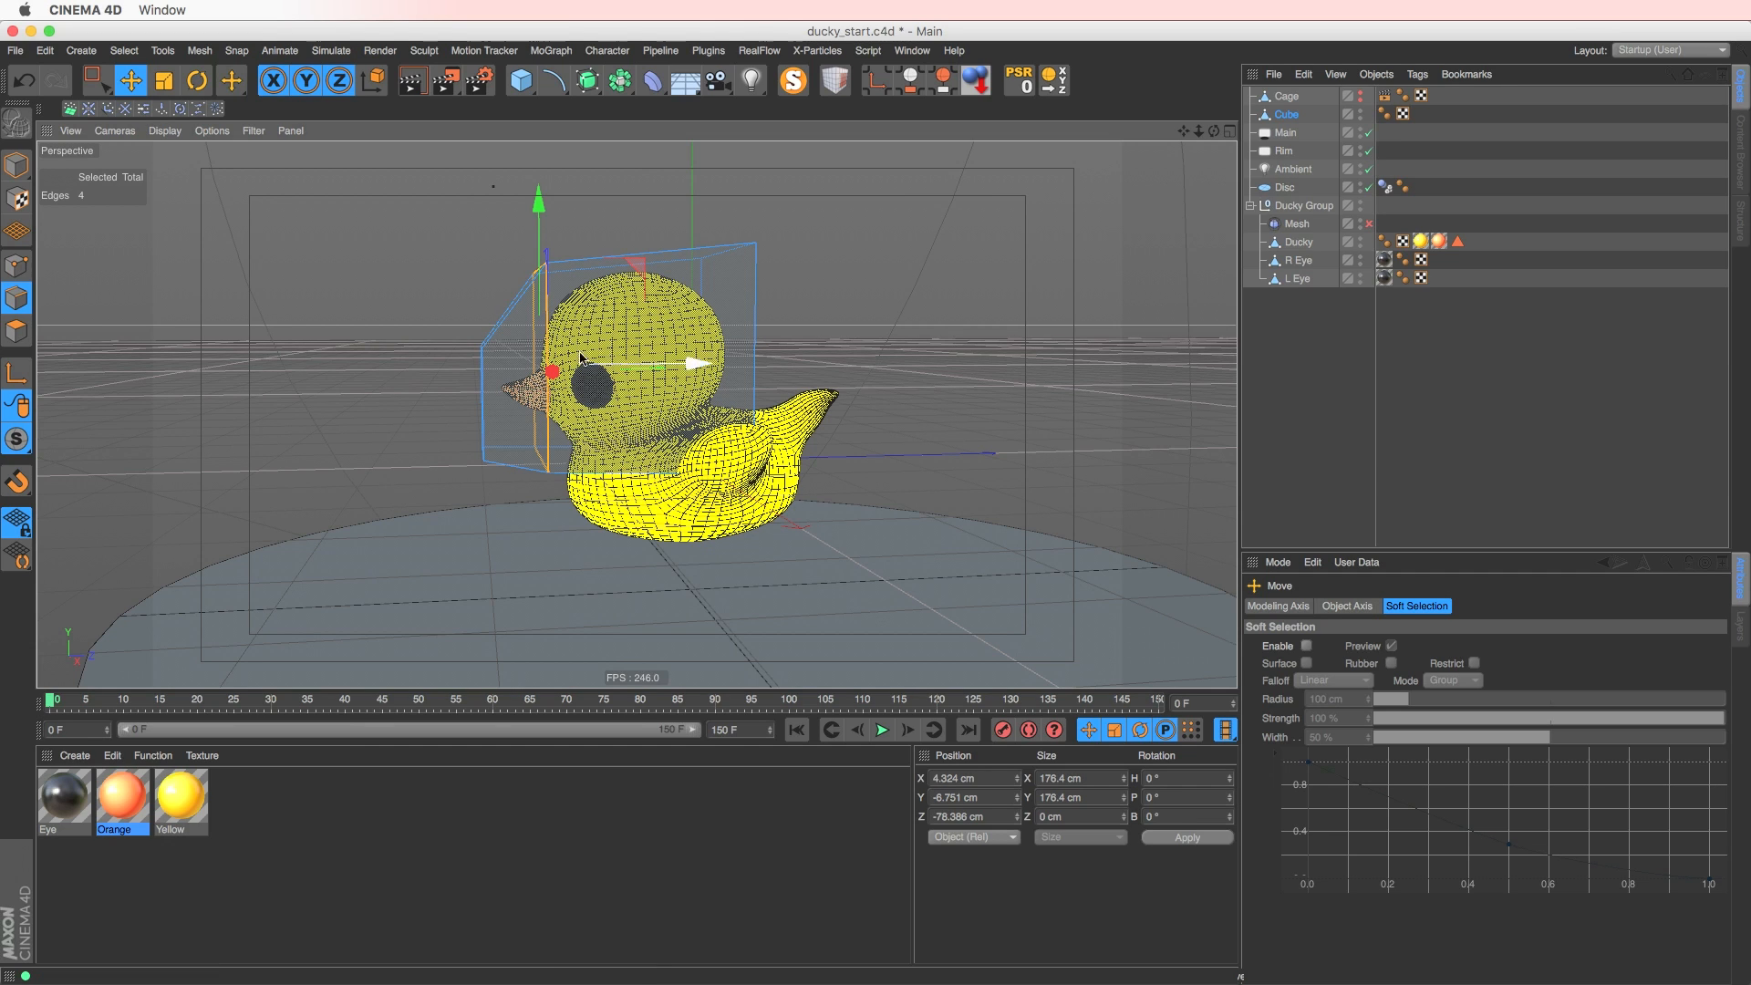
- Scale the cage's front beak polygon to about 71 cm square and move it back to about Z -83 cm
left_click_drag(620, 345, 589, 408, "alt")
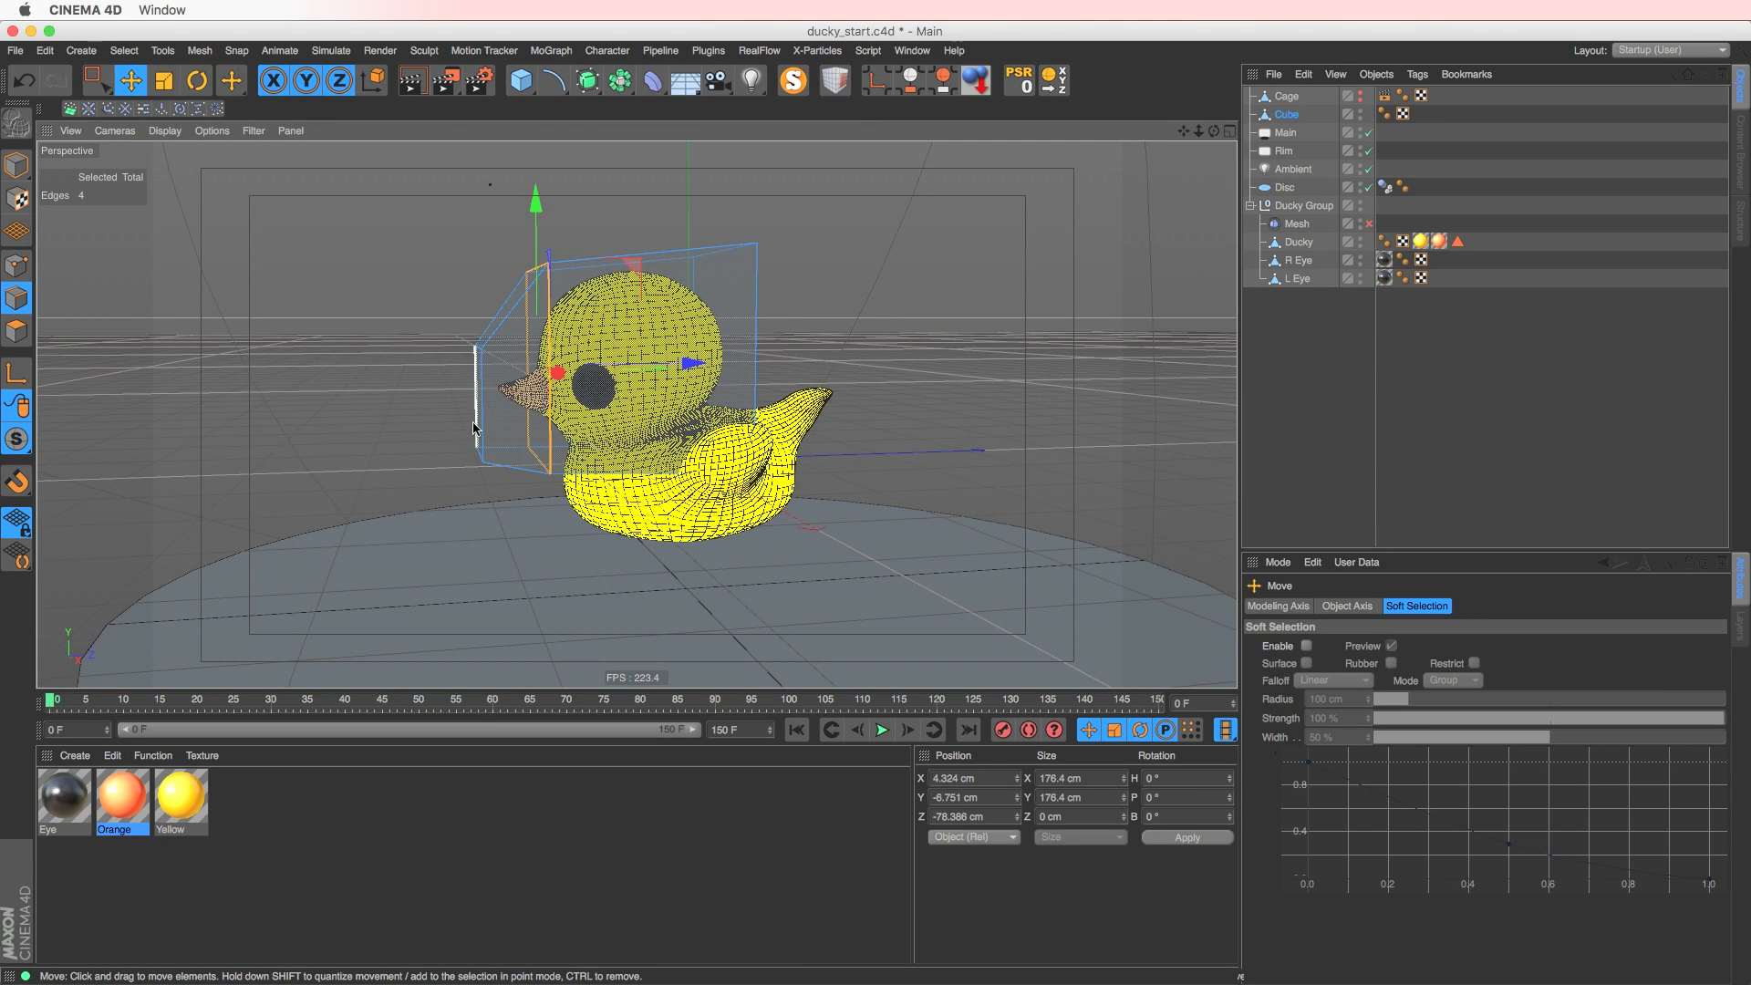
left_click(16, 340)
left_click_drag(539, 383, 482, 450, "alt")
key("t")
key("e")
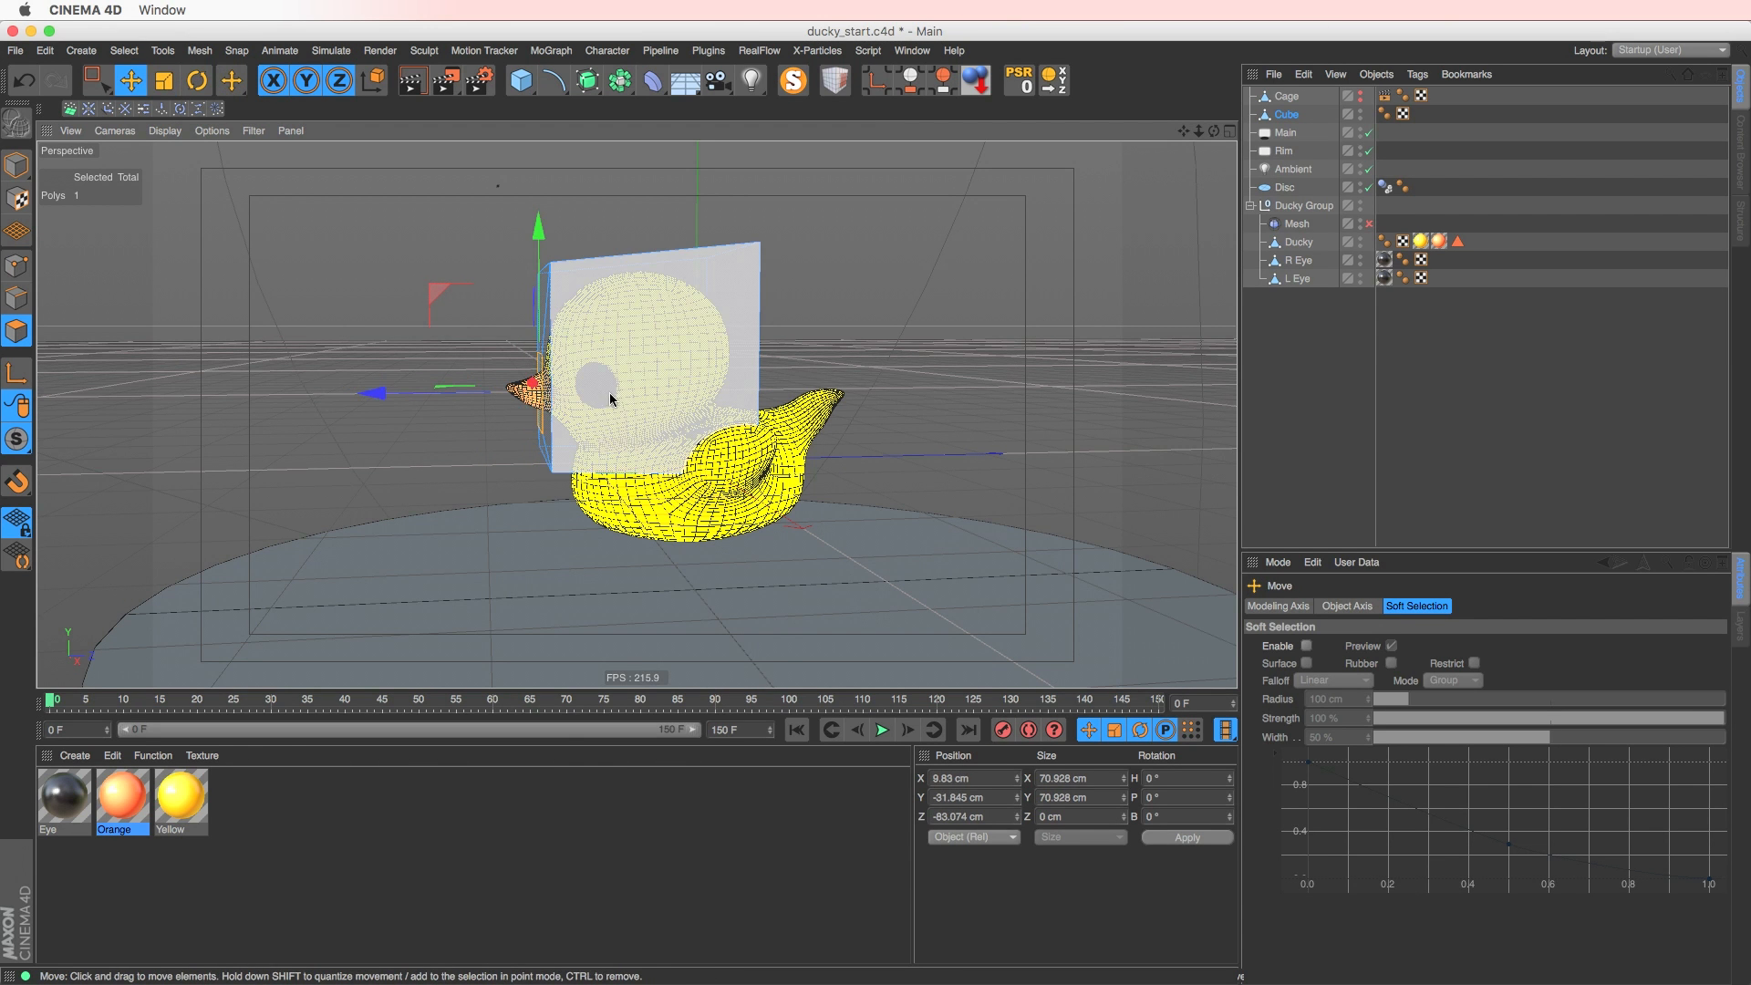
- Extrude the beak polygon about 34.5 cm forward over the duck's beak and scale its end
right_click(586, 385)
key("Escape")
key("m")
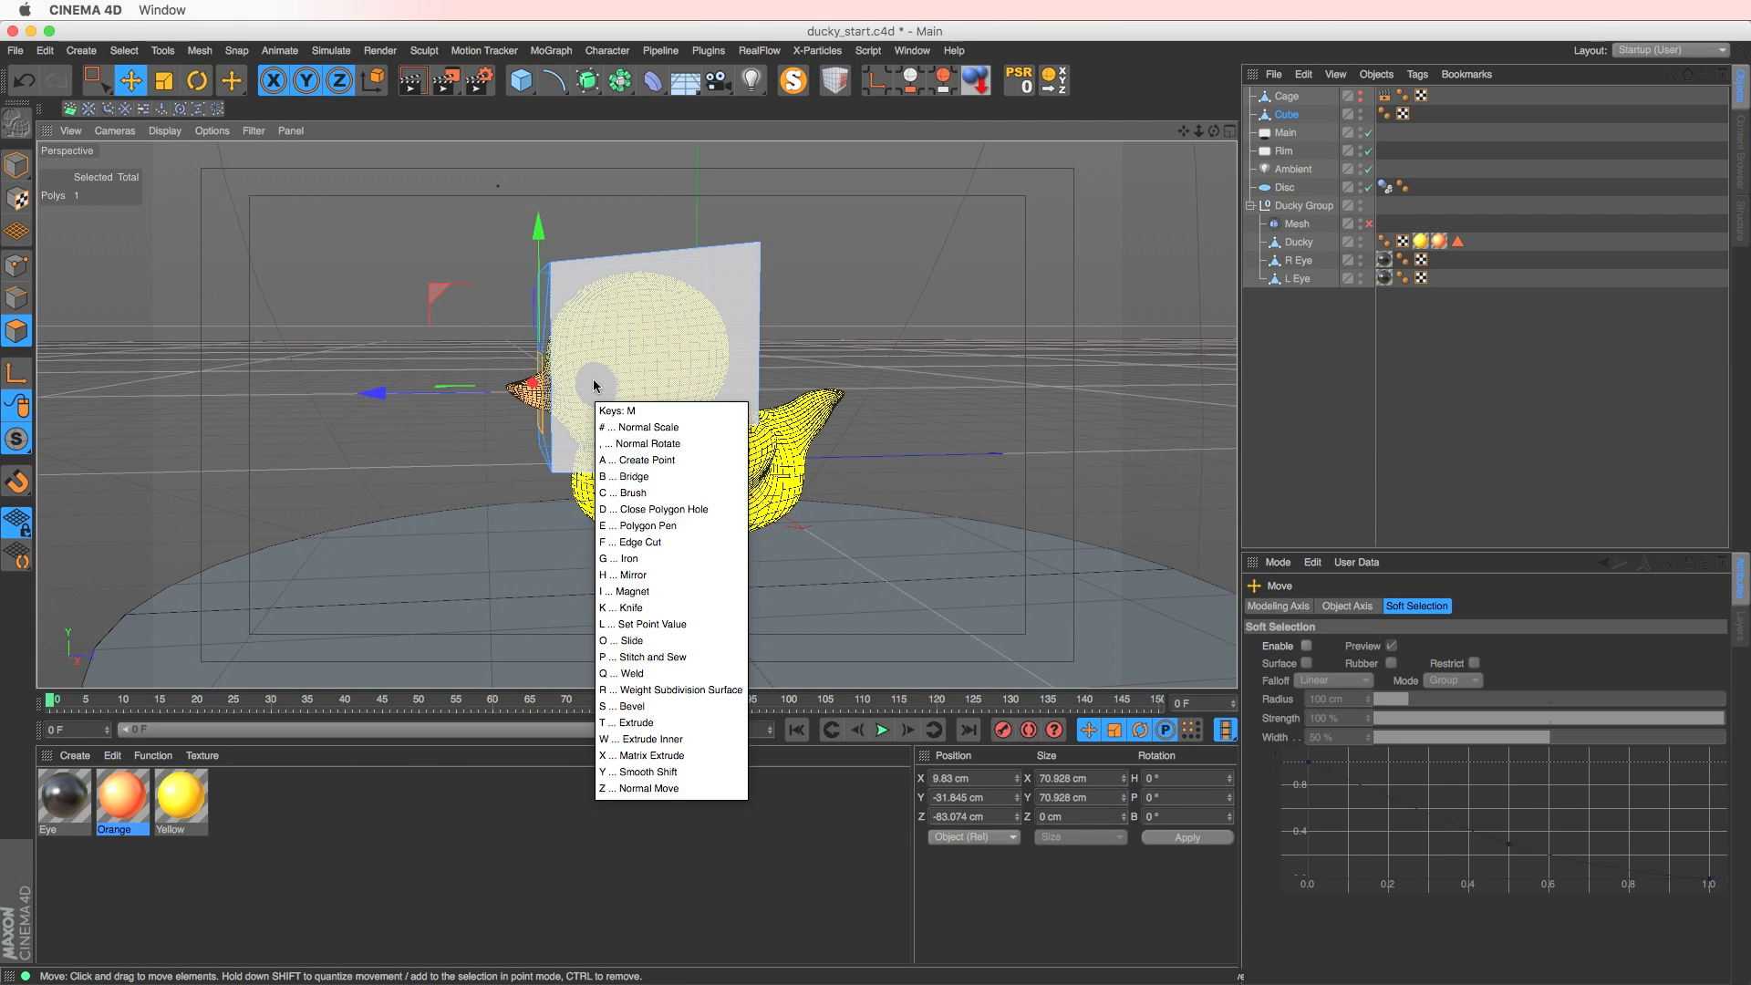
key("t")
left_click_drag(766, 370, 803, 359)
key("t")
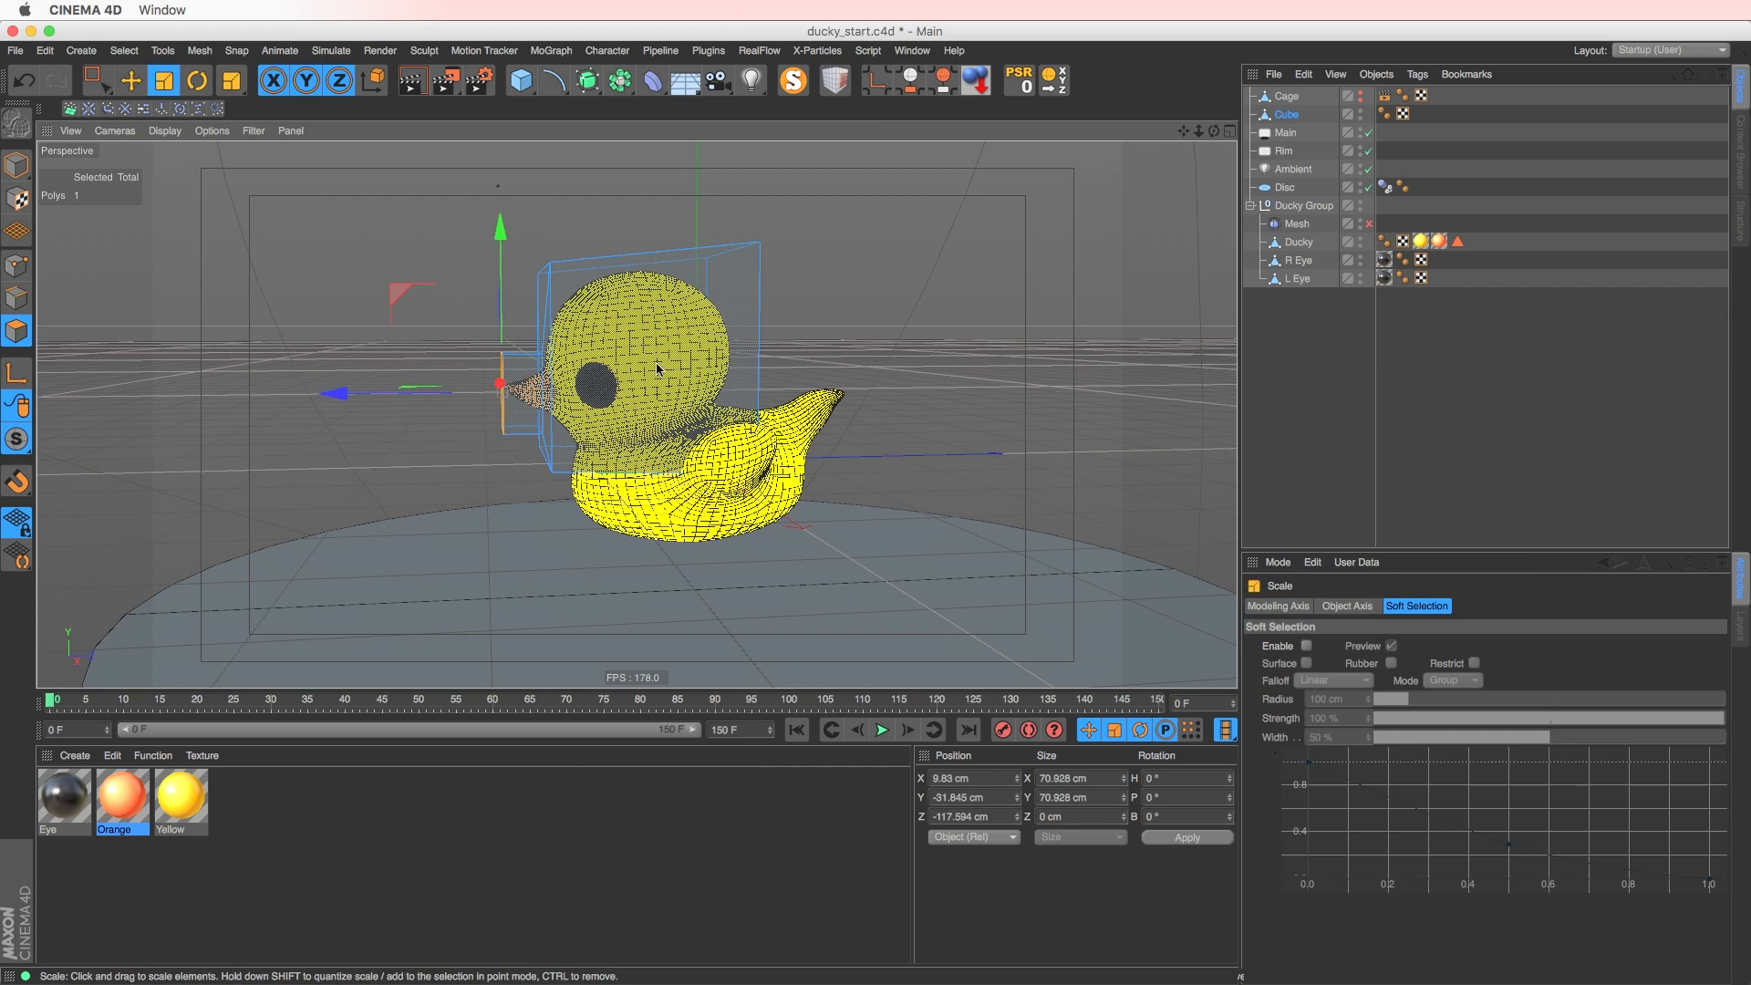
left_click_drag(657, 364, 492, 409)
- Disable the Disc, extrude the cube's bottom polygon about 74 cm down around the duck's body and shift it toward the tail
key("m")
key("t")
left_click_drag(553, 405, 533, 338, "alt")
left_click(495, 240)
left_click(1375, 187)
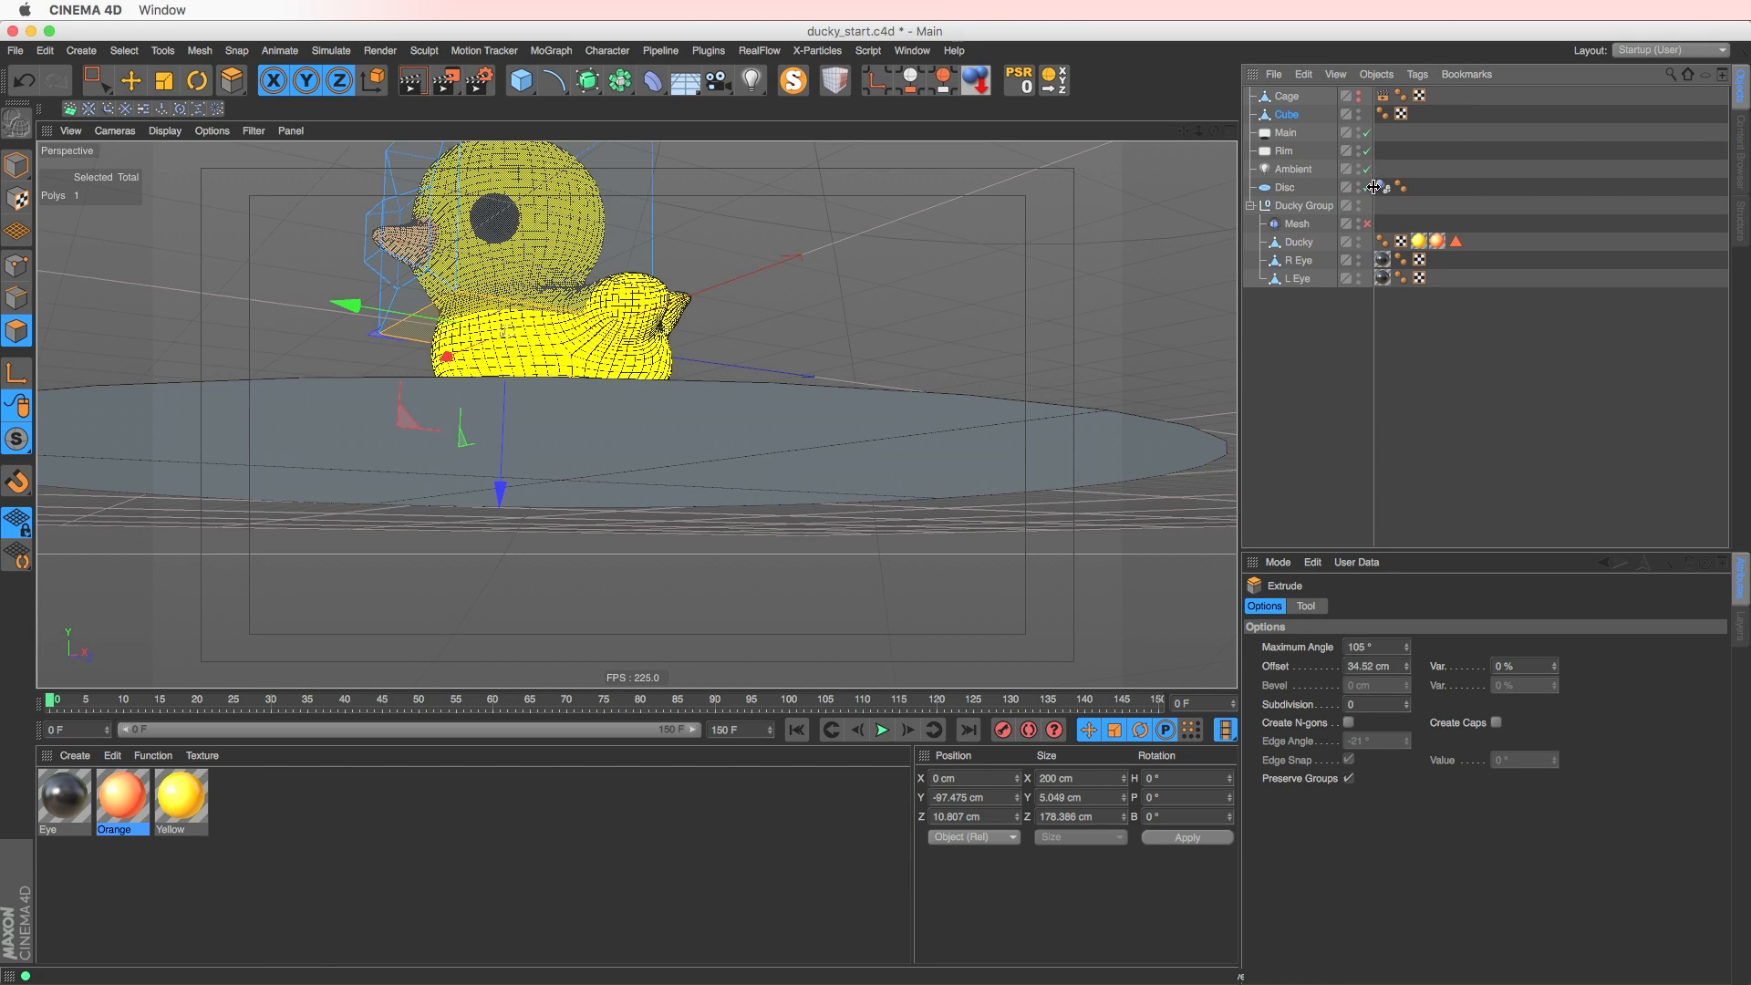
left_click(1366, 188)
left_click_drag(588, 372, 649, 397, "alt")
left_click_drag(652, 400, 1183, 237)
left_click_drag(546, 472, 439, 465, "alt")
key("e")
- Extrude the lower body's rear polygon about 57 cm toward the tail and scale it to about 142 x 52 x 31 cm
left_click_drag(620, 464, 722, 472, "alt")
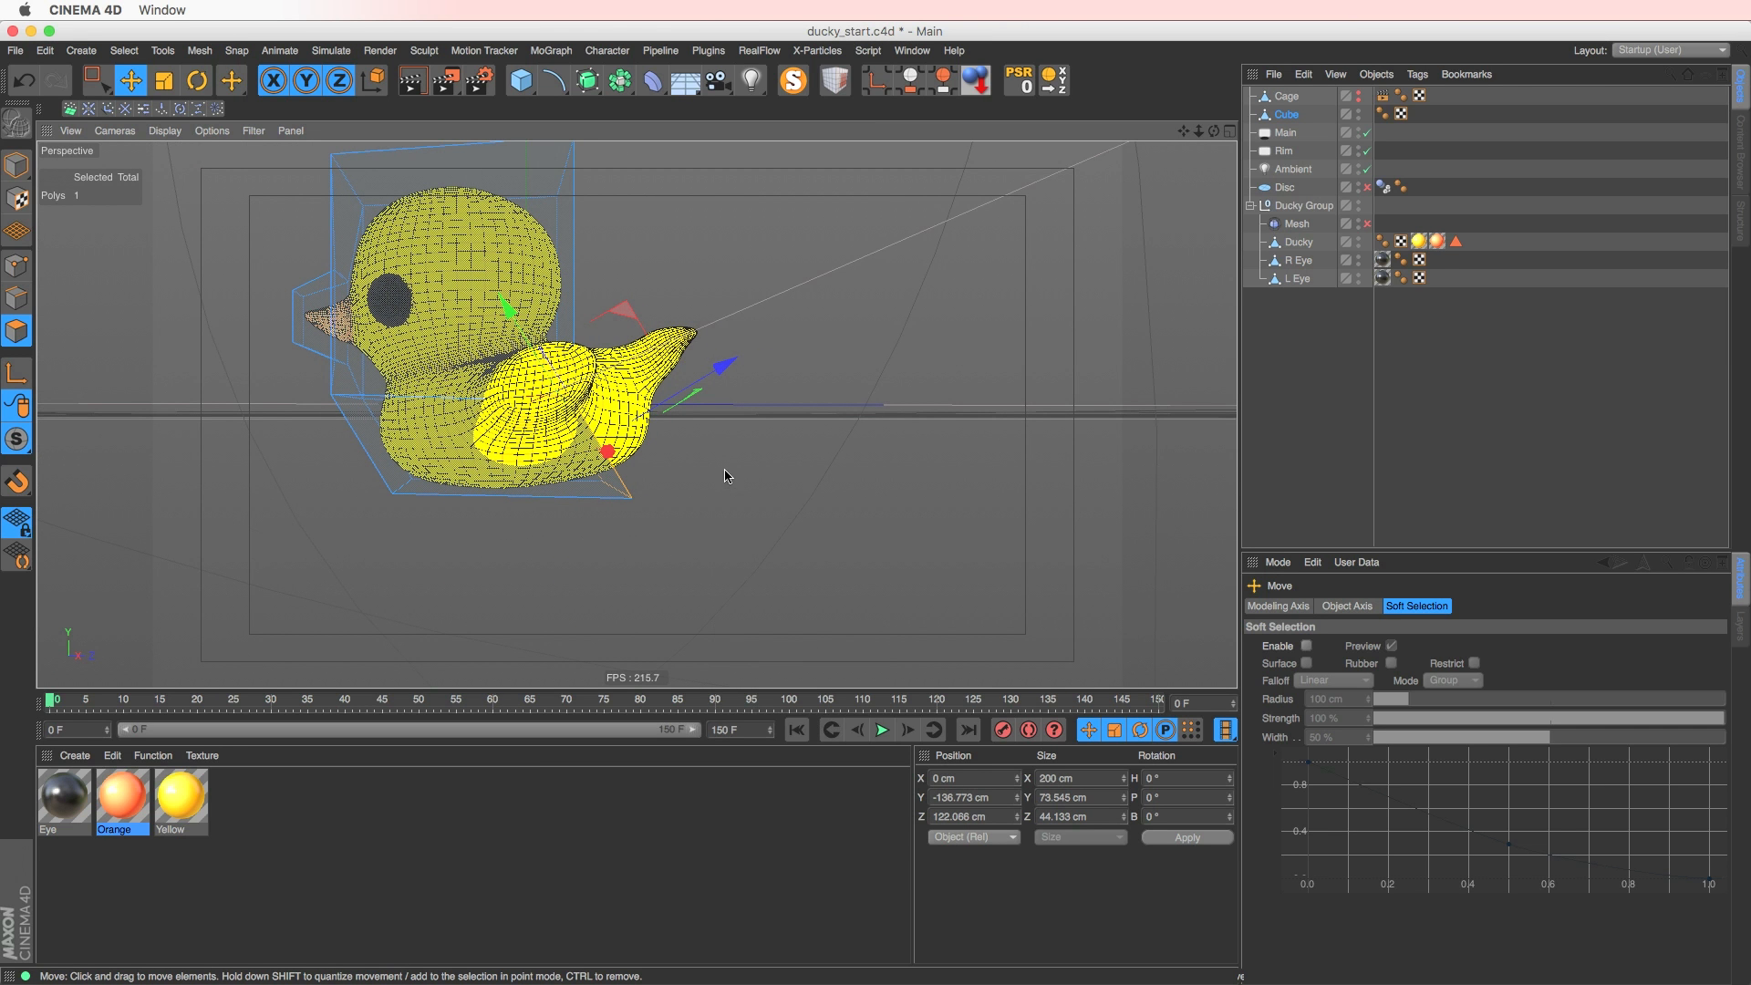
key("d")
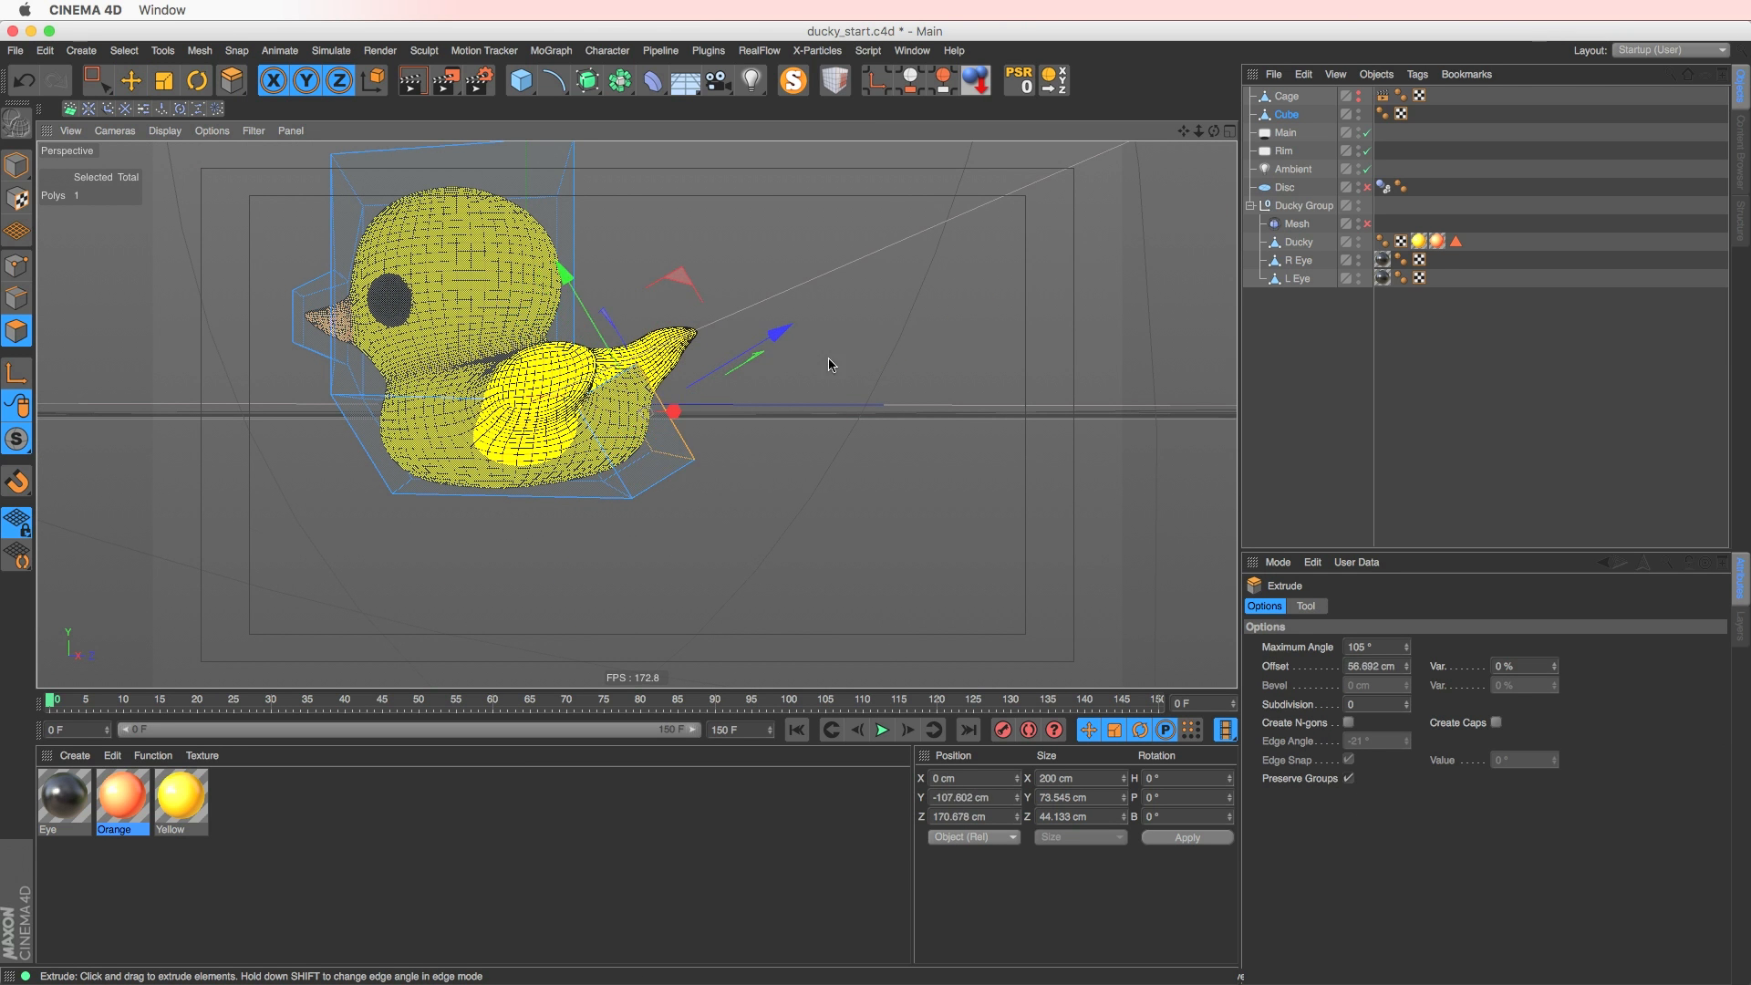
key("t")
left_click_drag(769, 387, 573, 444)
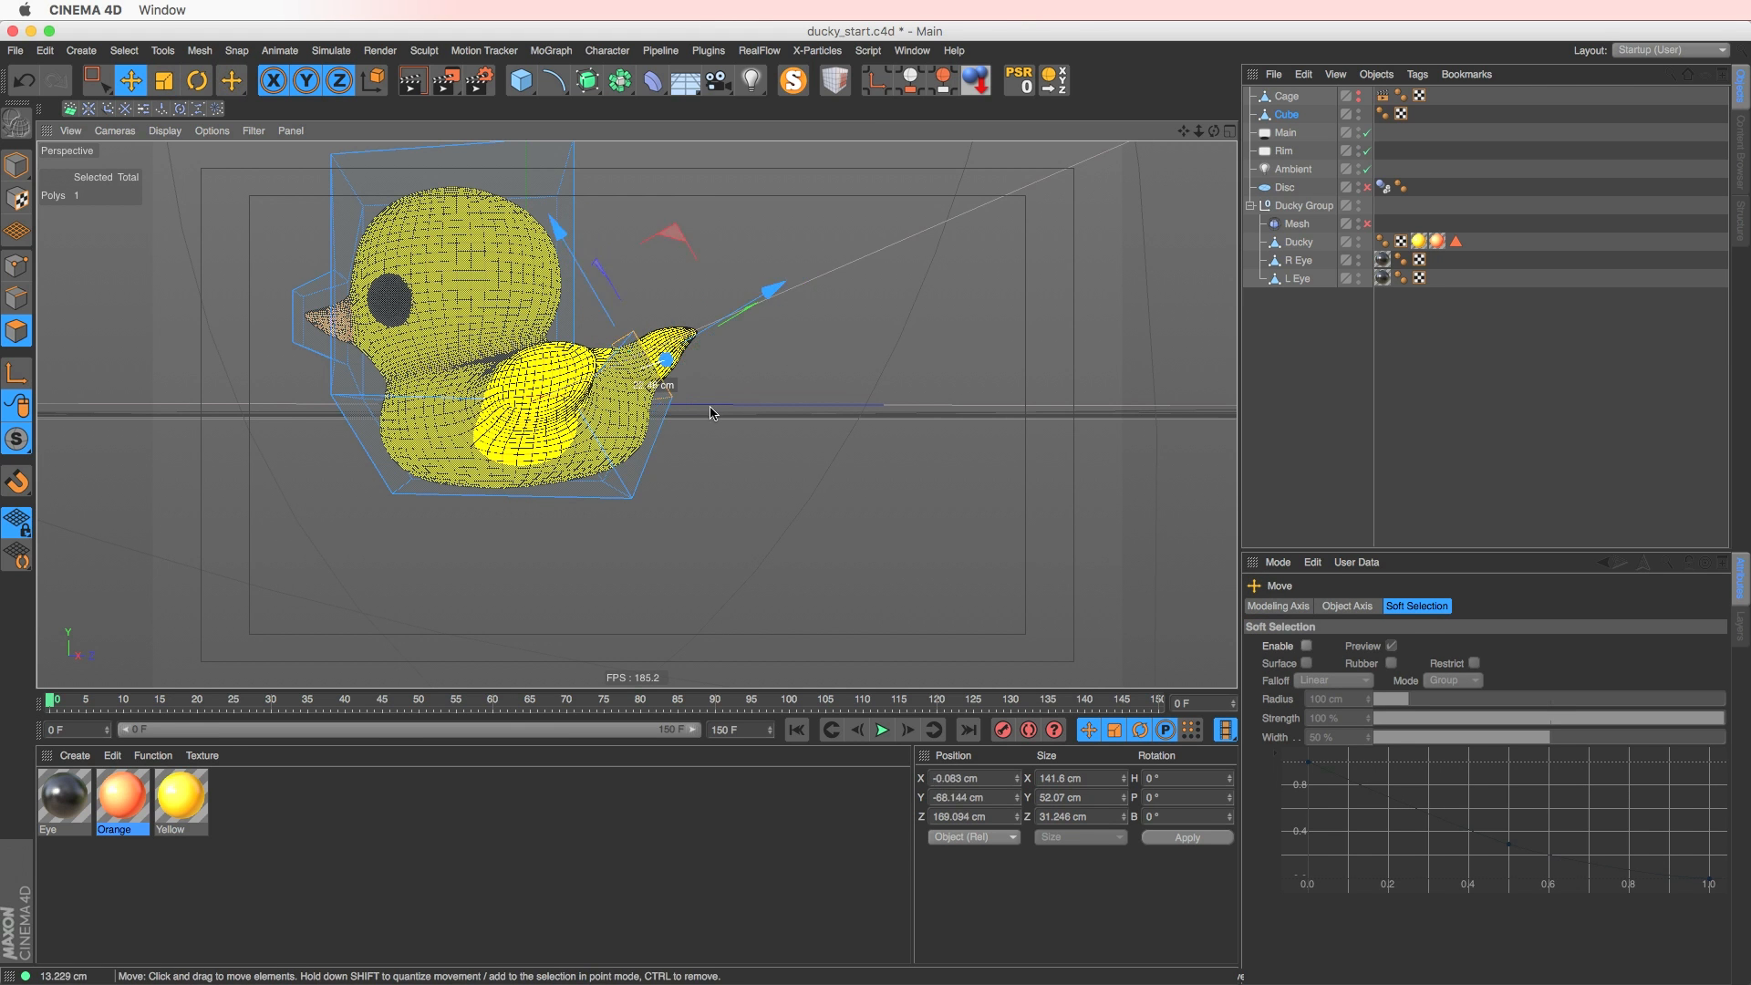
- Extrude the tail polygon about 28 cm further and scale it to about 62 x 34 x 20 cm
key("d")
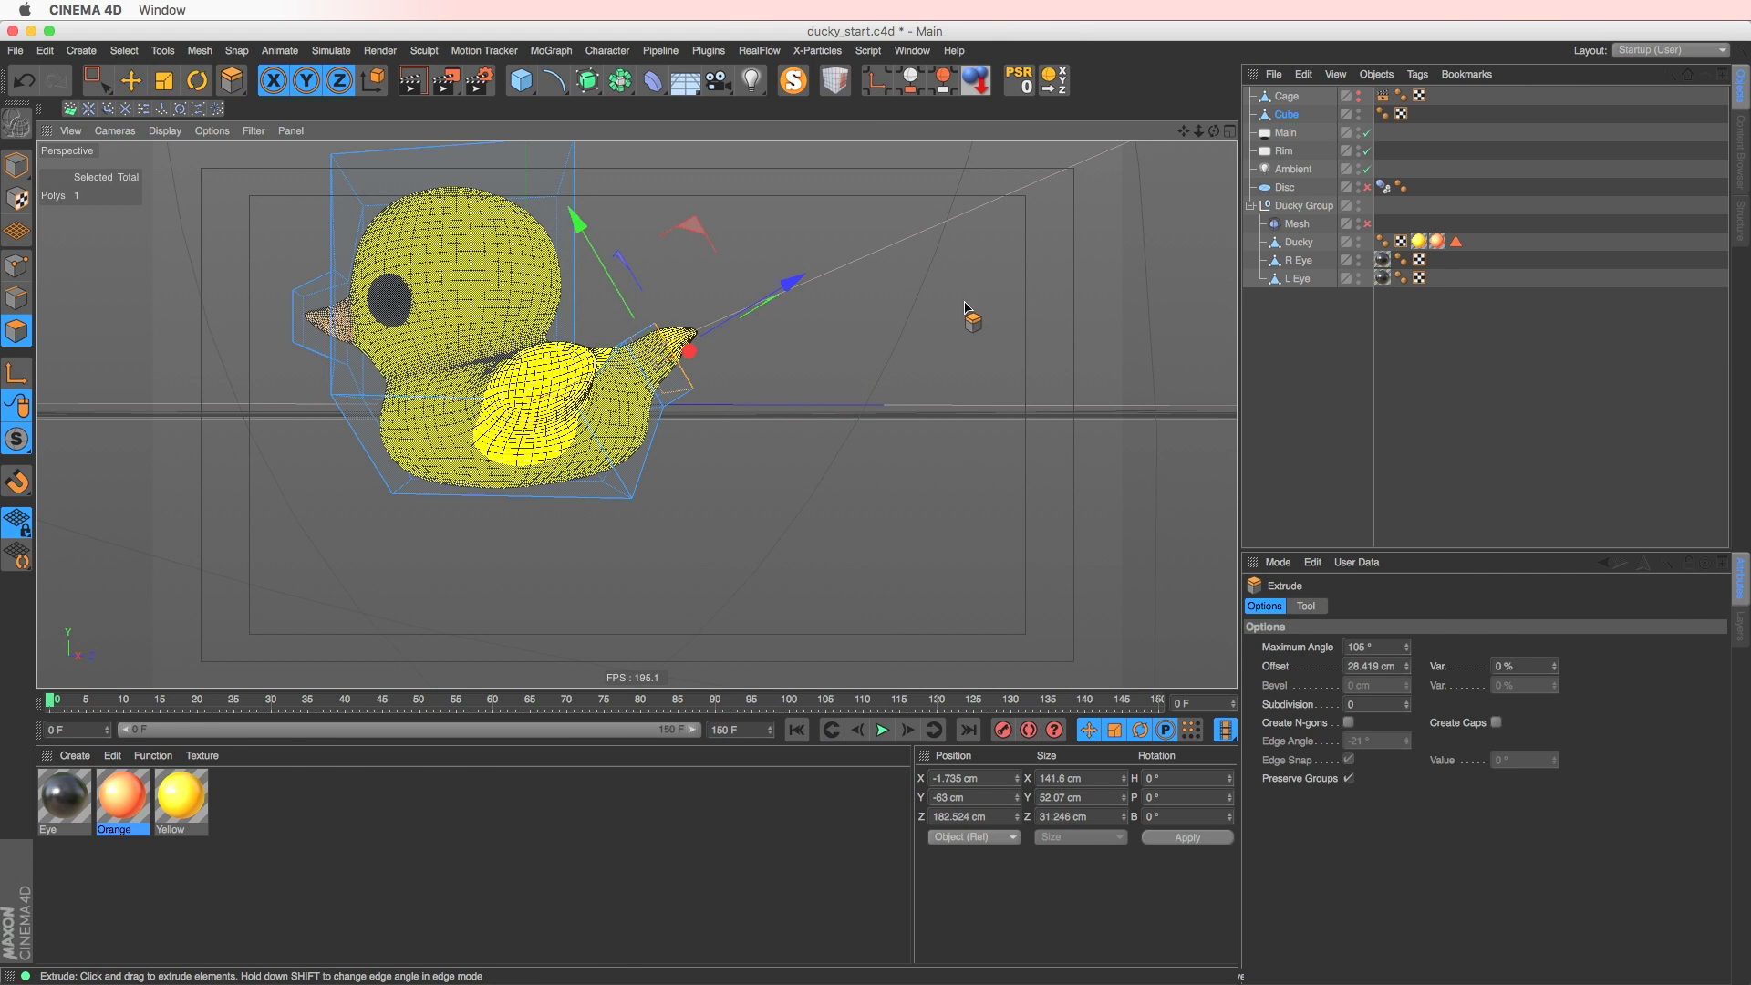
key("e")
left_click_drag(665, 359, 777, 407, "alt")
key("t")
key("e")
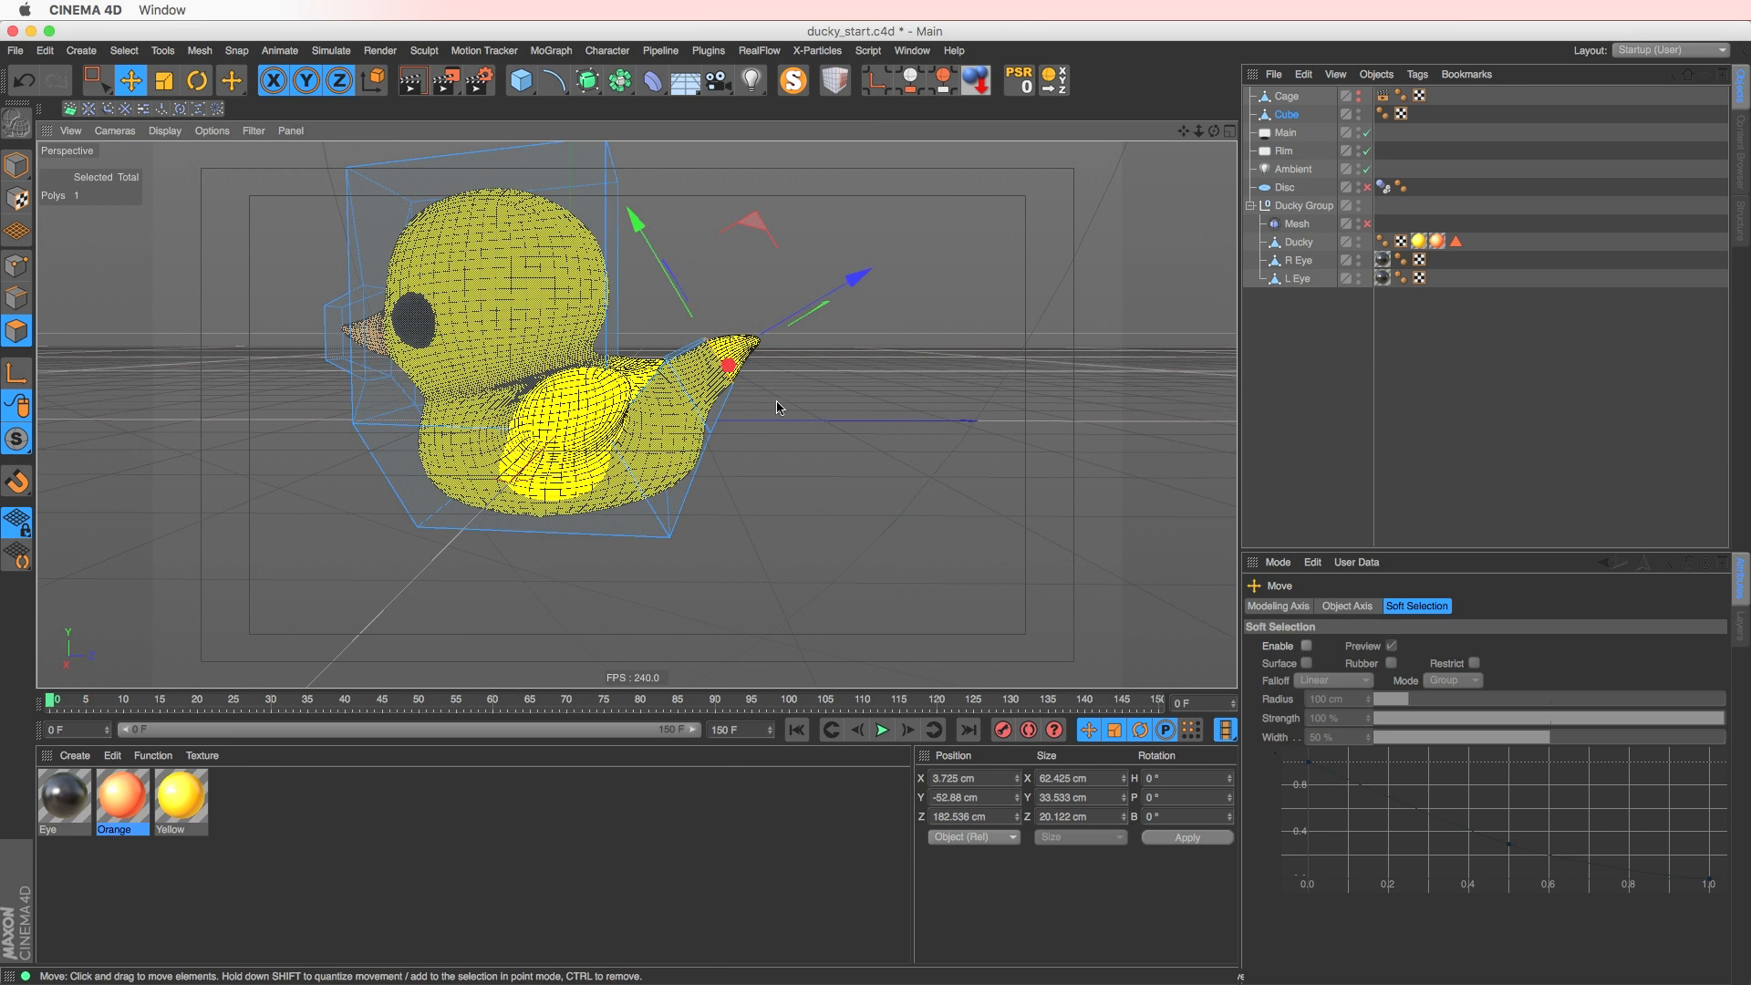
- Extrude the tail polygon past the duck's tail tip and scale it to about 39 x 21 x 13 cm
key("d")
key("t")
left_click_drag(848, 363, 824, 374)
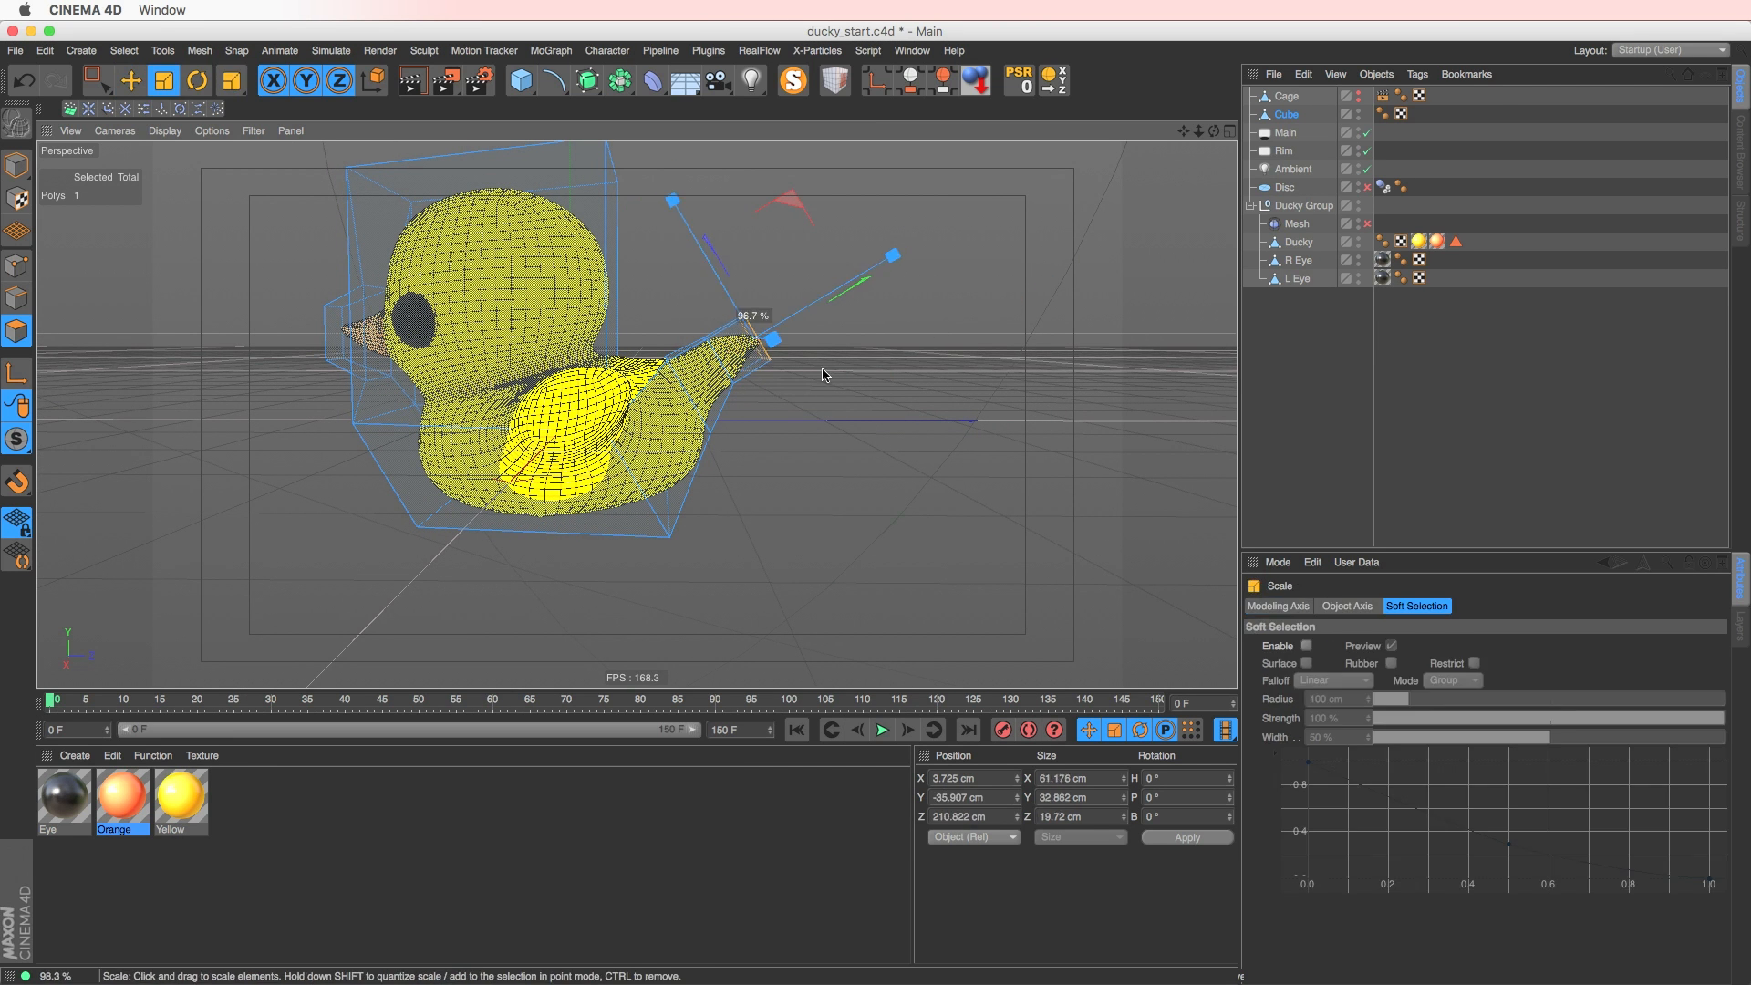
left_click_drag(647, 413, 599, 419)
key("d")
key("e")
left_click_drag(819, 381, 837, 375)
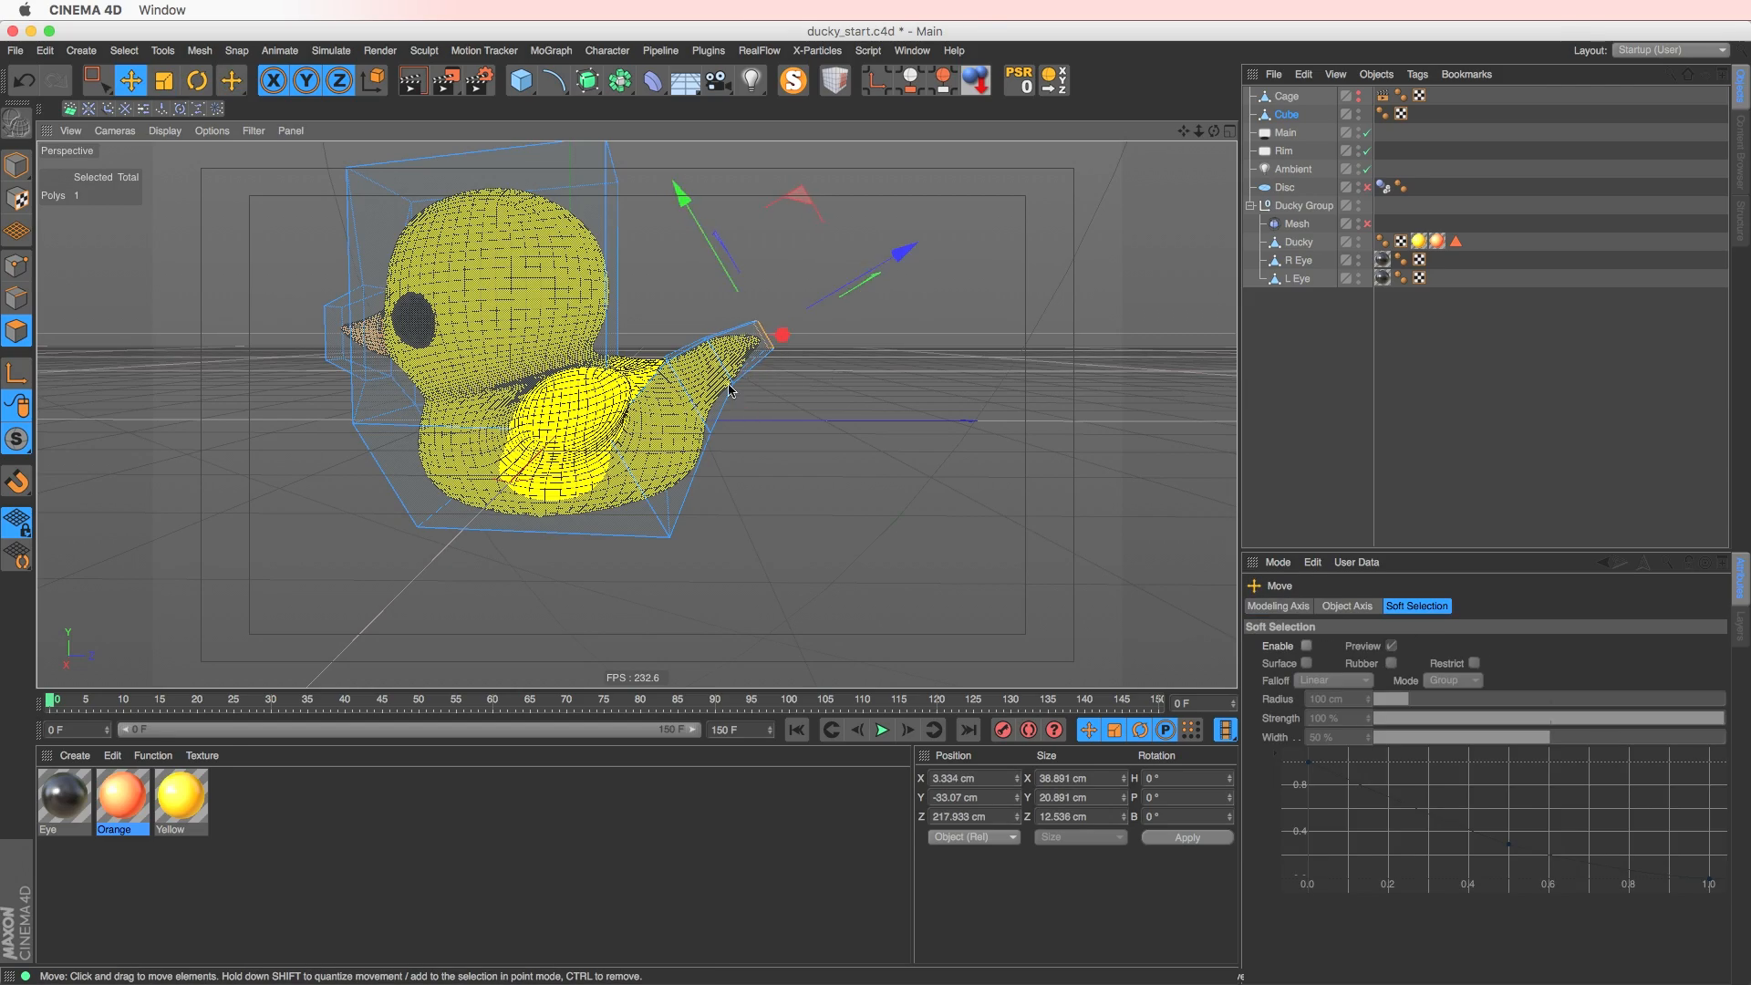
- Cut a vertical loop across the middle of the cage's head and body with the Knife in Loop mode
left_click_drag(729, 388, 588, 459, "alt")
key("m")
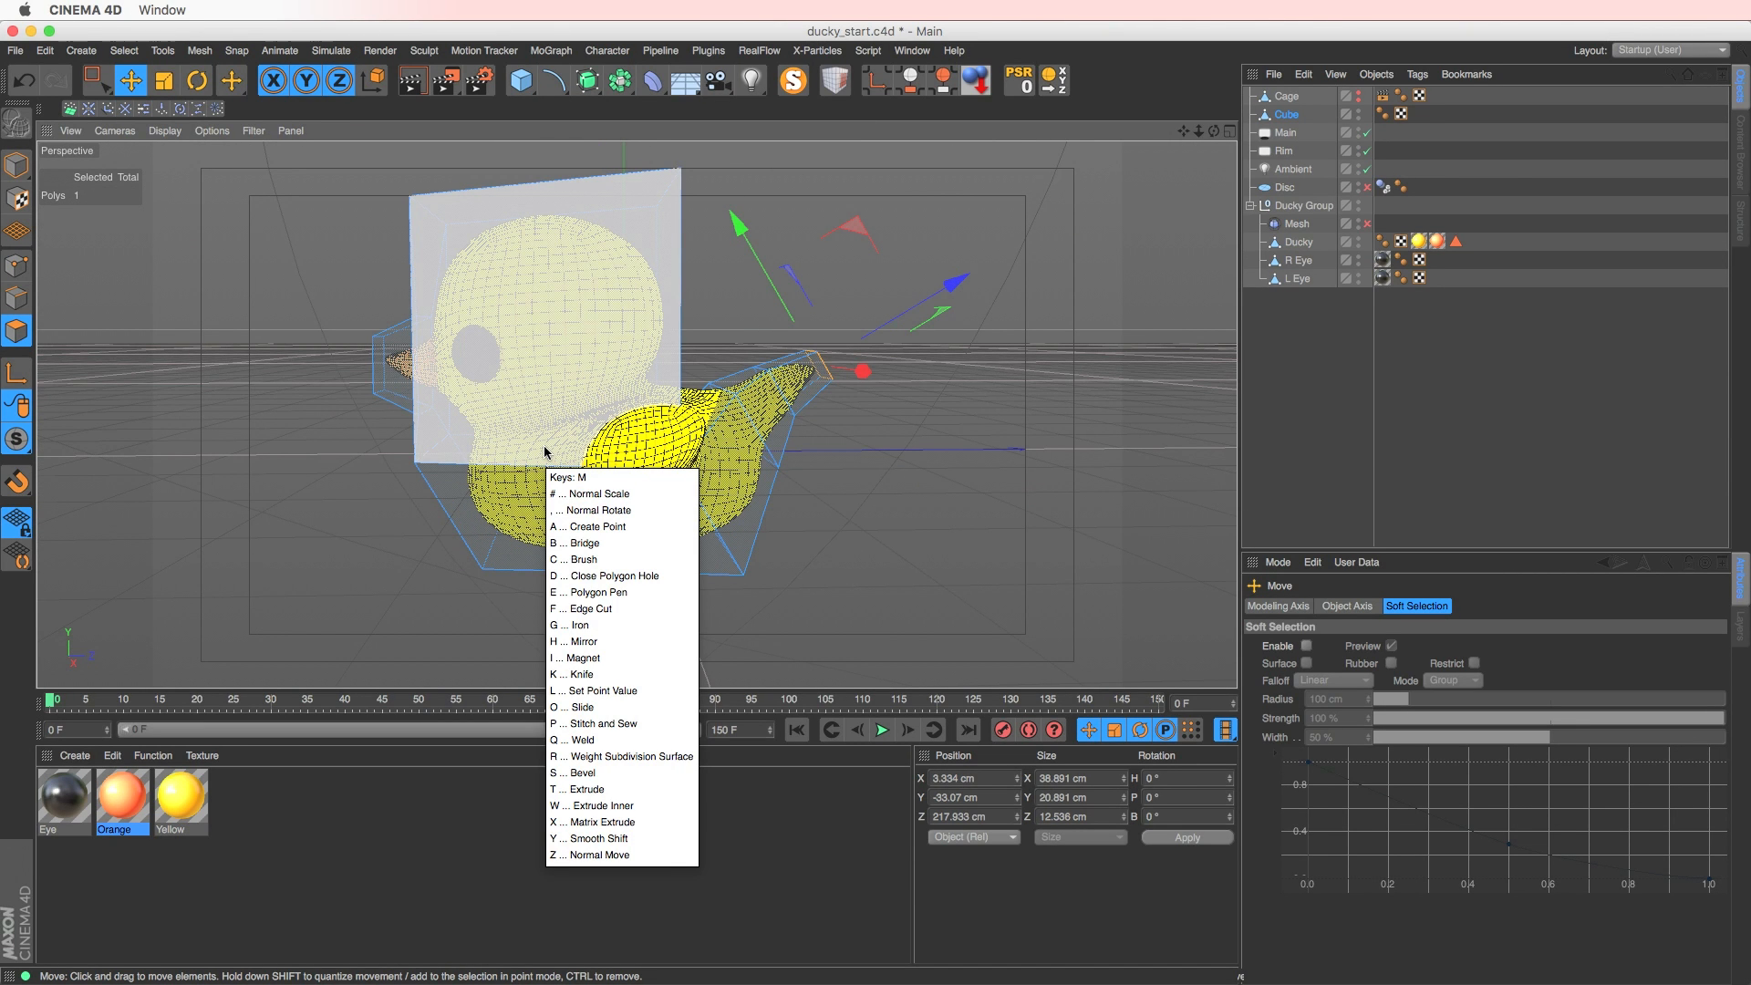
key("l")
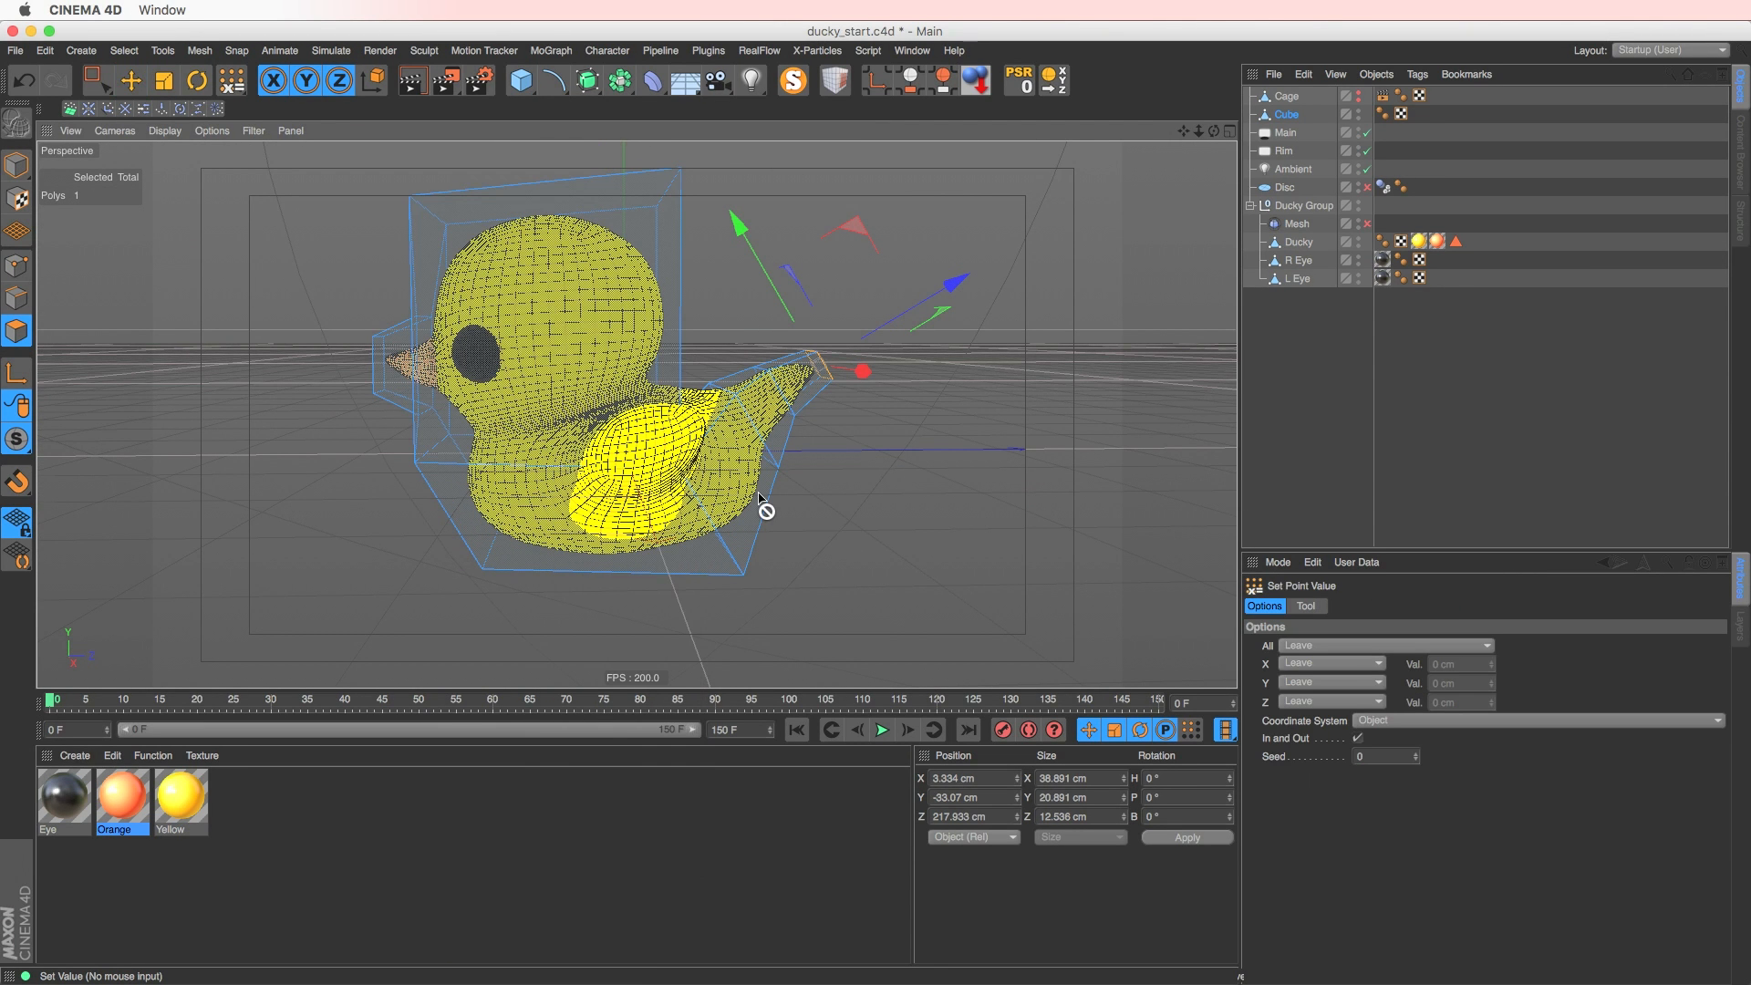
key("m")
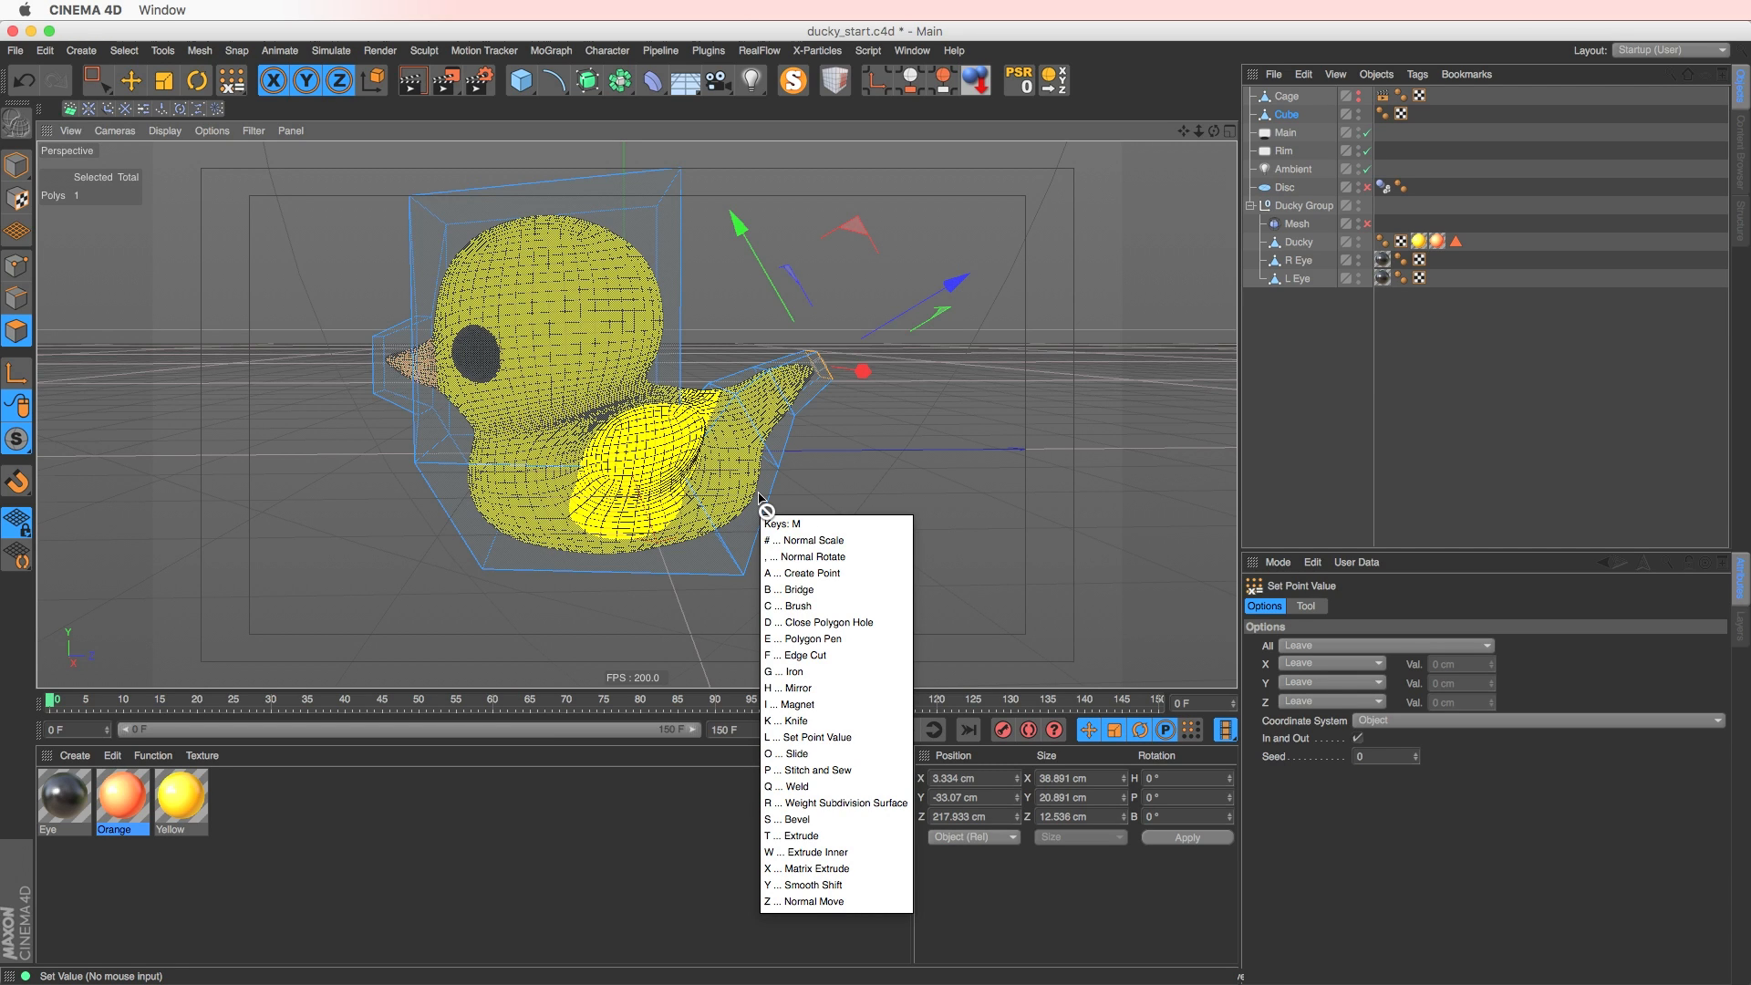
key("k")
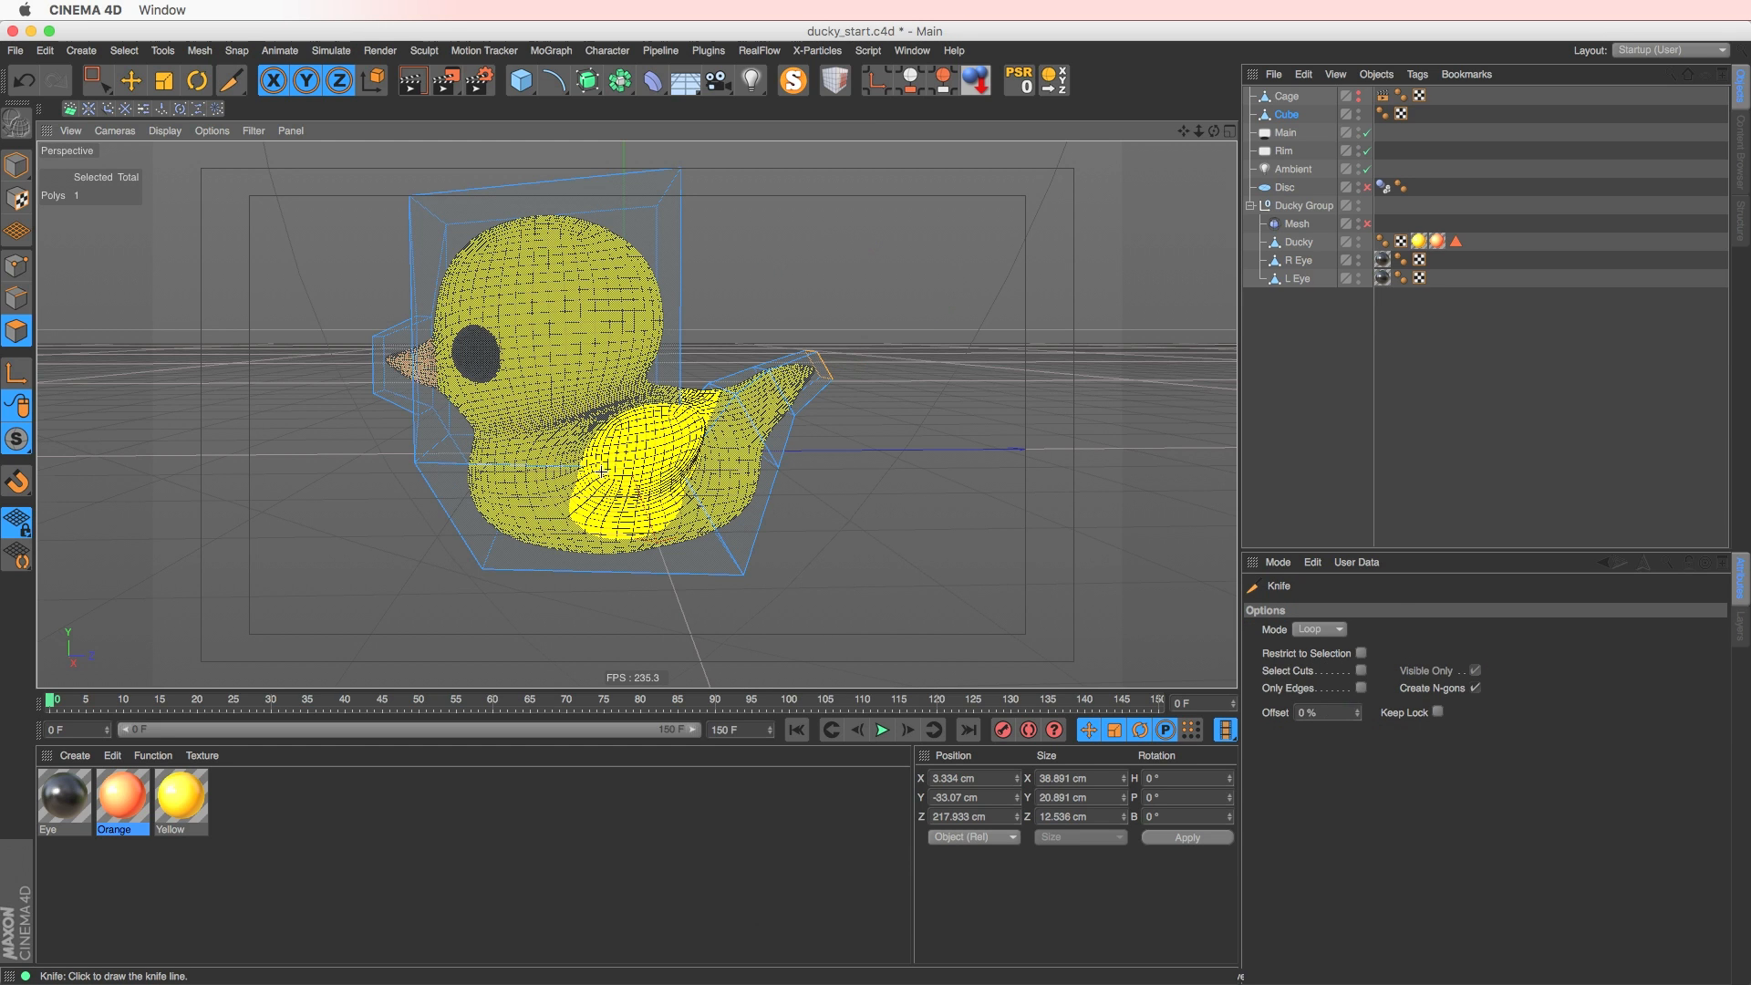
left_click(1321, 629)
left_click(1301, 704)
left_click_drag(703, 344, 825, 351, "alt")
key("e")
- Reshape the cage's top points around the duck's head, moving the rear pair to about Y 66 cm and Z 85 cm
left_click_drag(469, 265, 356, 248, "alt")
middle_click_drag(487, 302, 589, 402, "alt")
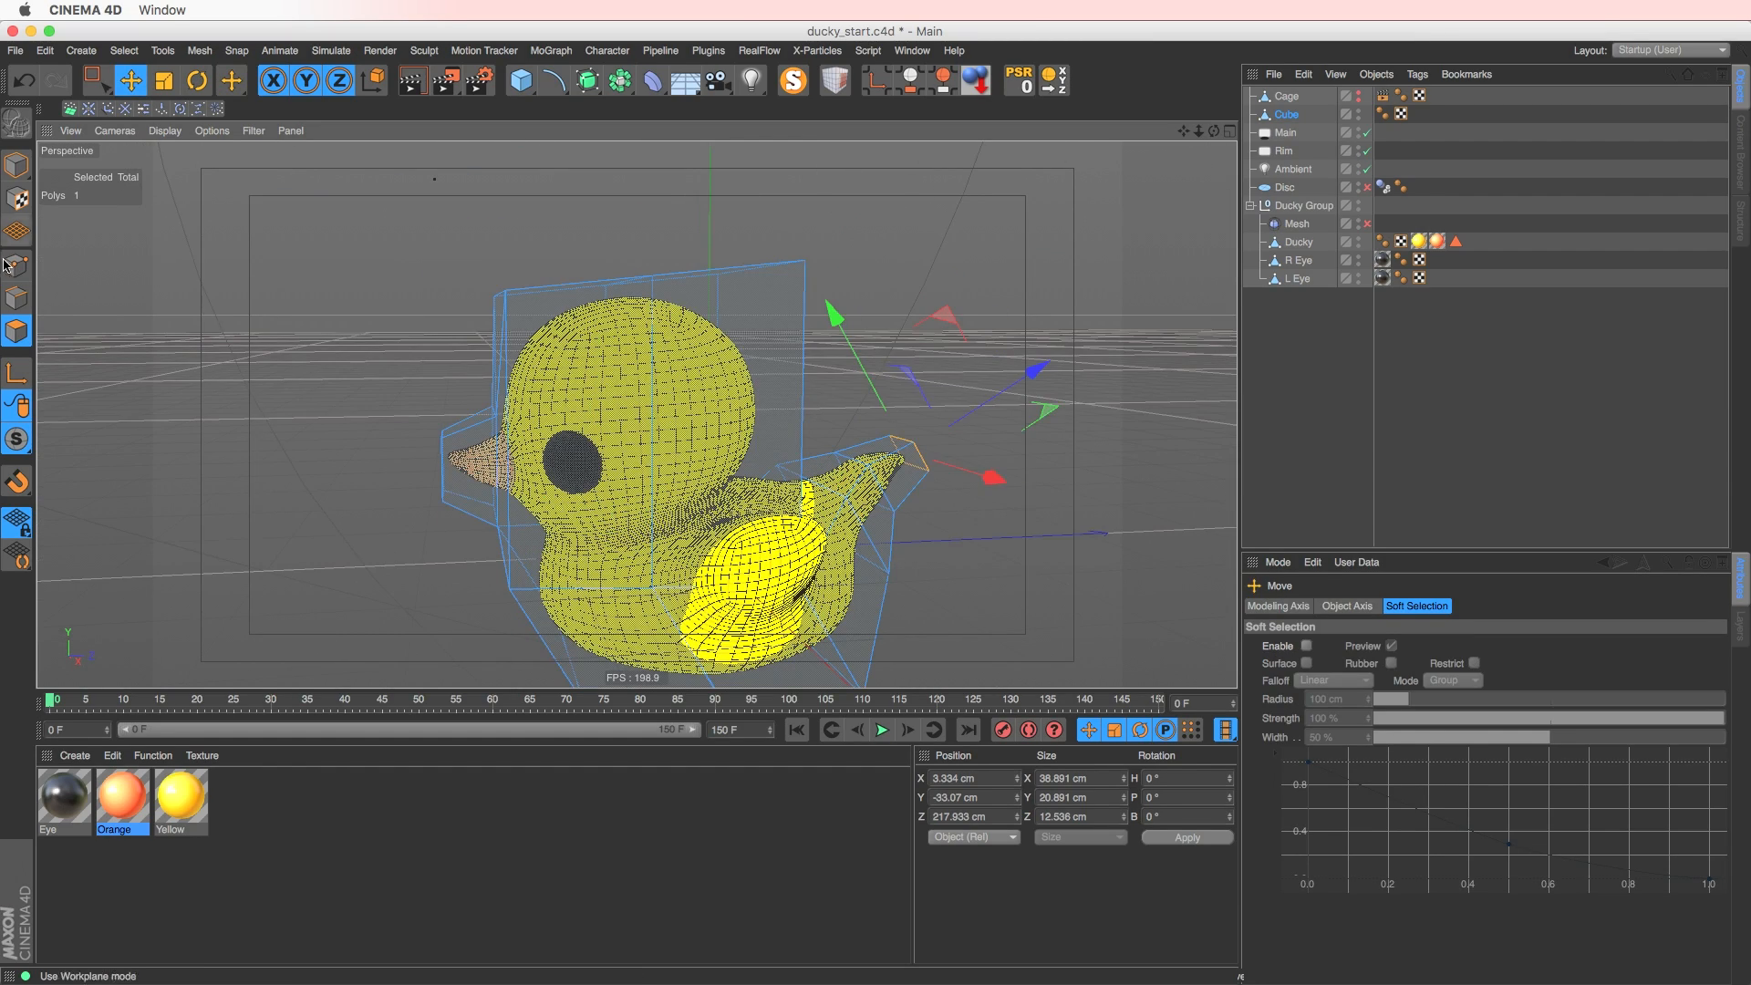
left_click(16, 267)
middle_click_drag(519, 305, 594, 304, "alt")
left_click_drag(652, 312, 716, 336, "alt")
left_click(603, 290)
left_click_drag(438, 361, 590, 185, "alt")
left_click_drag(632, 274, 873, 193, "alt")
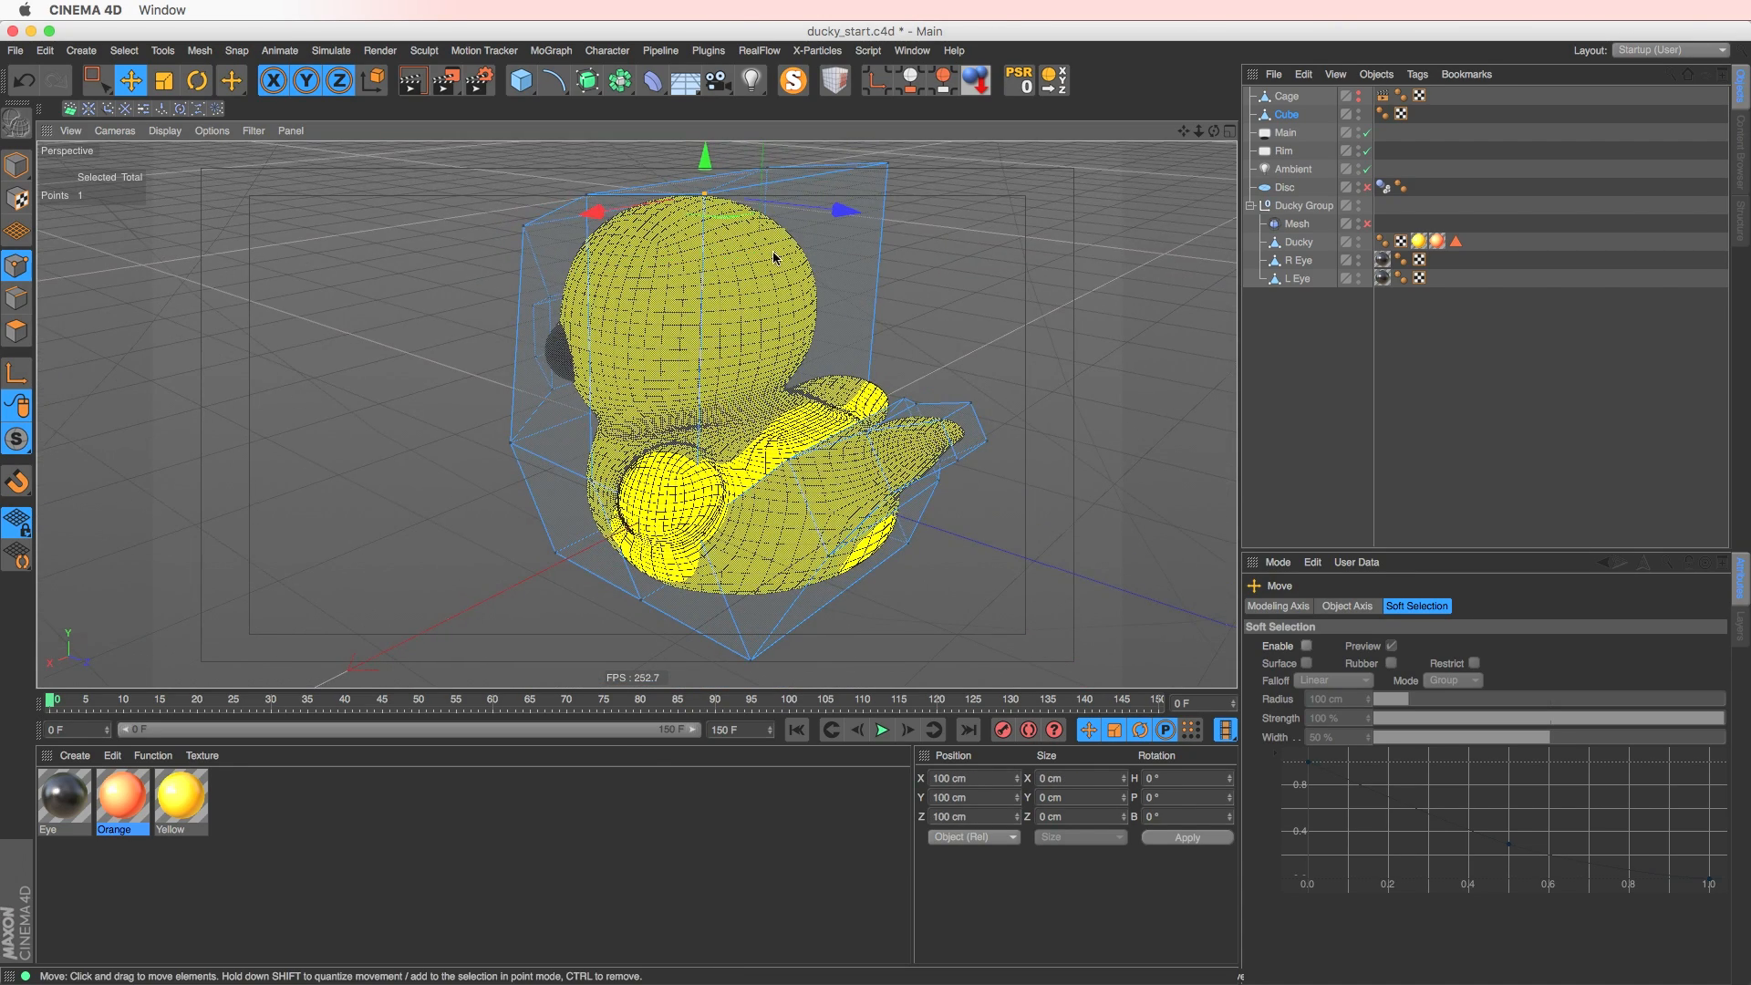
left_click_drag(720, 297, 863, 224, "alt")
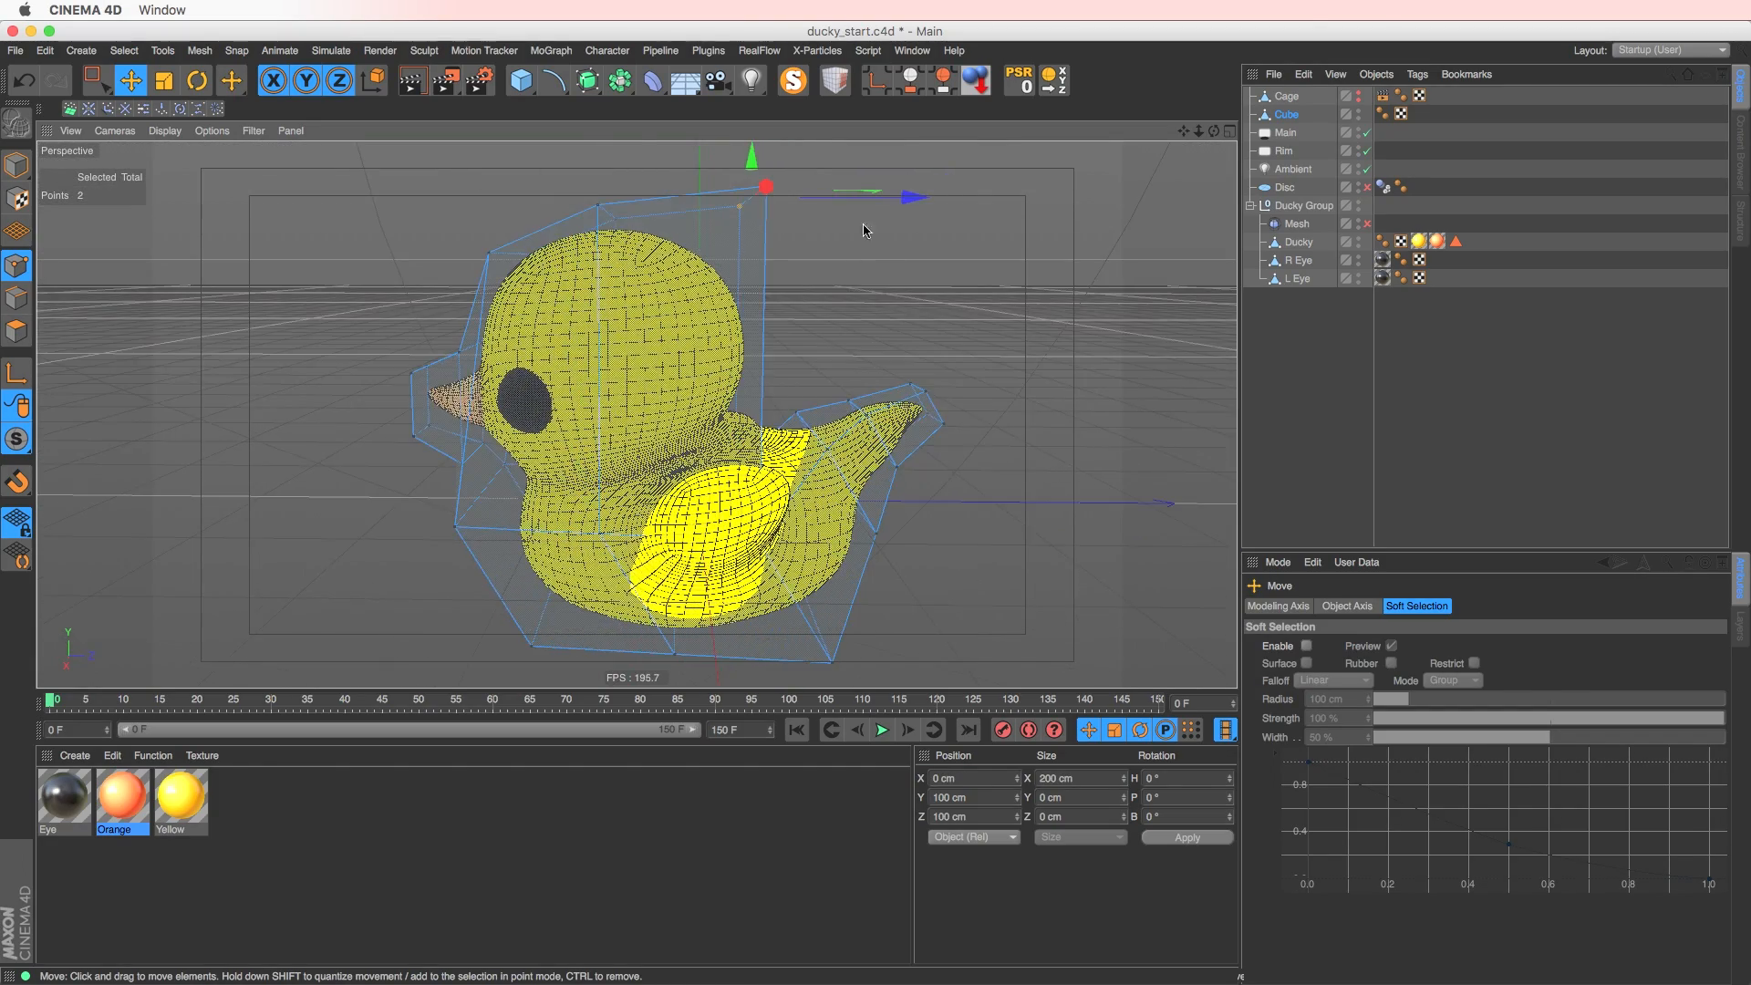
middle_click_drag(784, 324, 722, 389, "alt")
left_click_drag(794, 180, 636, 280)
- Cut a lengthwise loop along the middle of the cage from beak to tail with the Knife in Loop mode
key("m")
key("l")
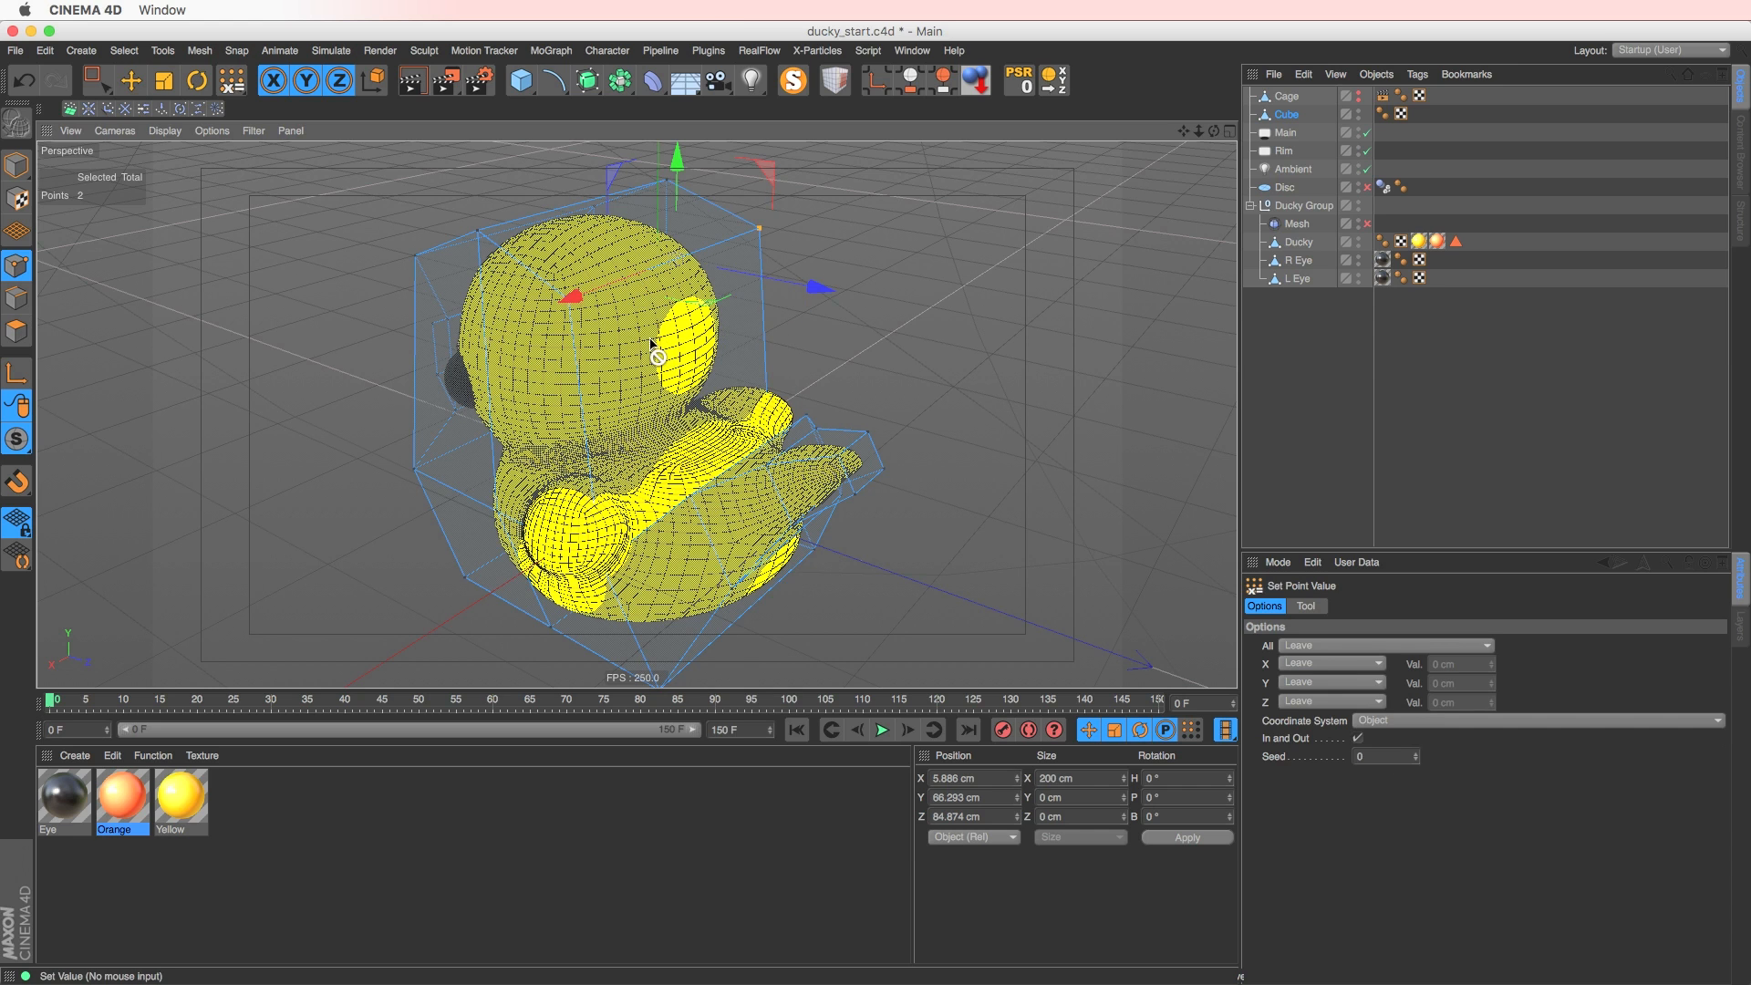
key("m")
key("k")
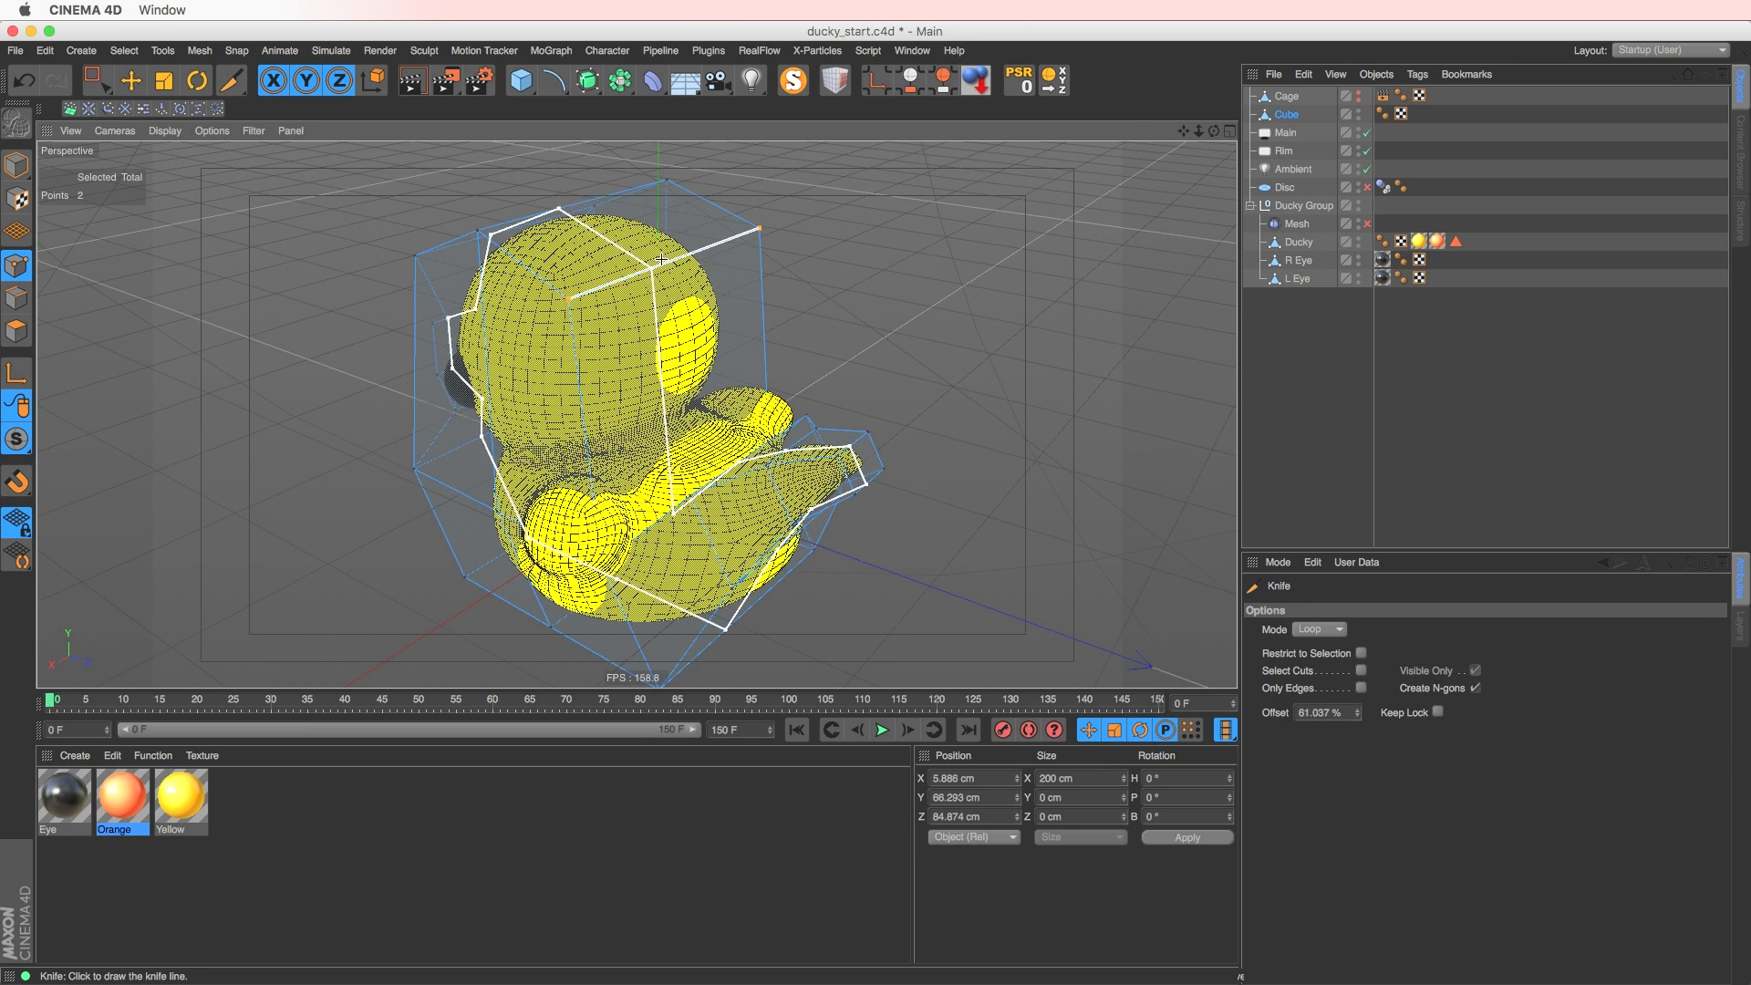
left_click_drag(661, 260, 673, 321, "alt")
key("e")
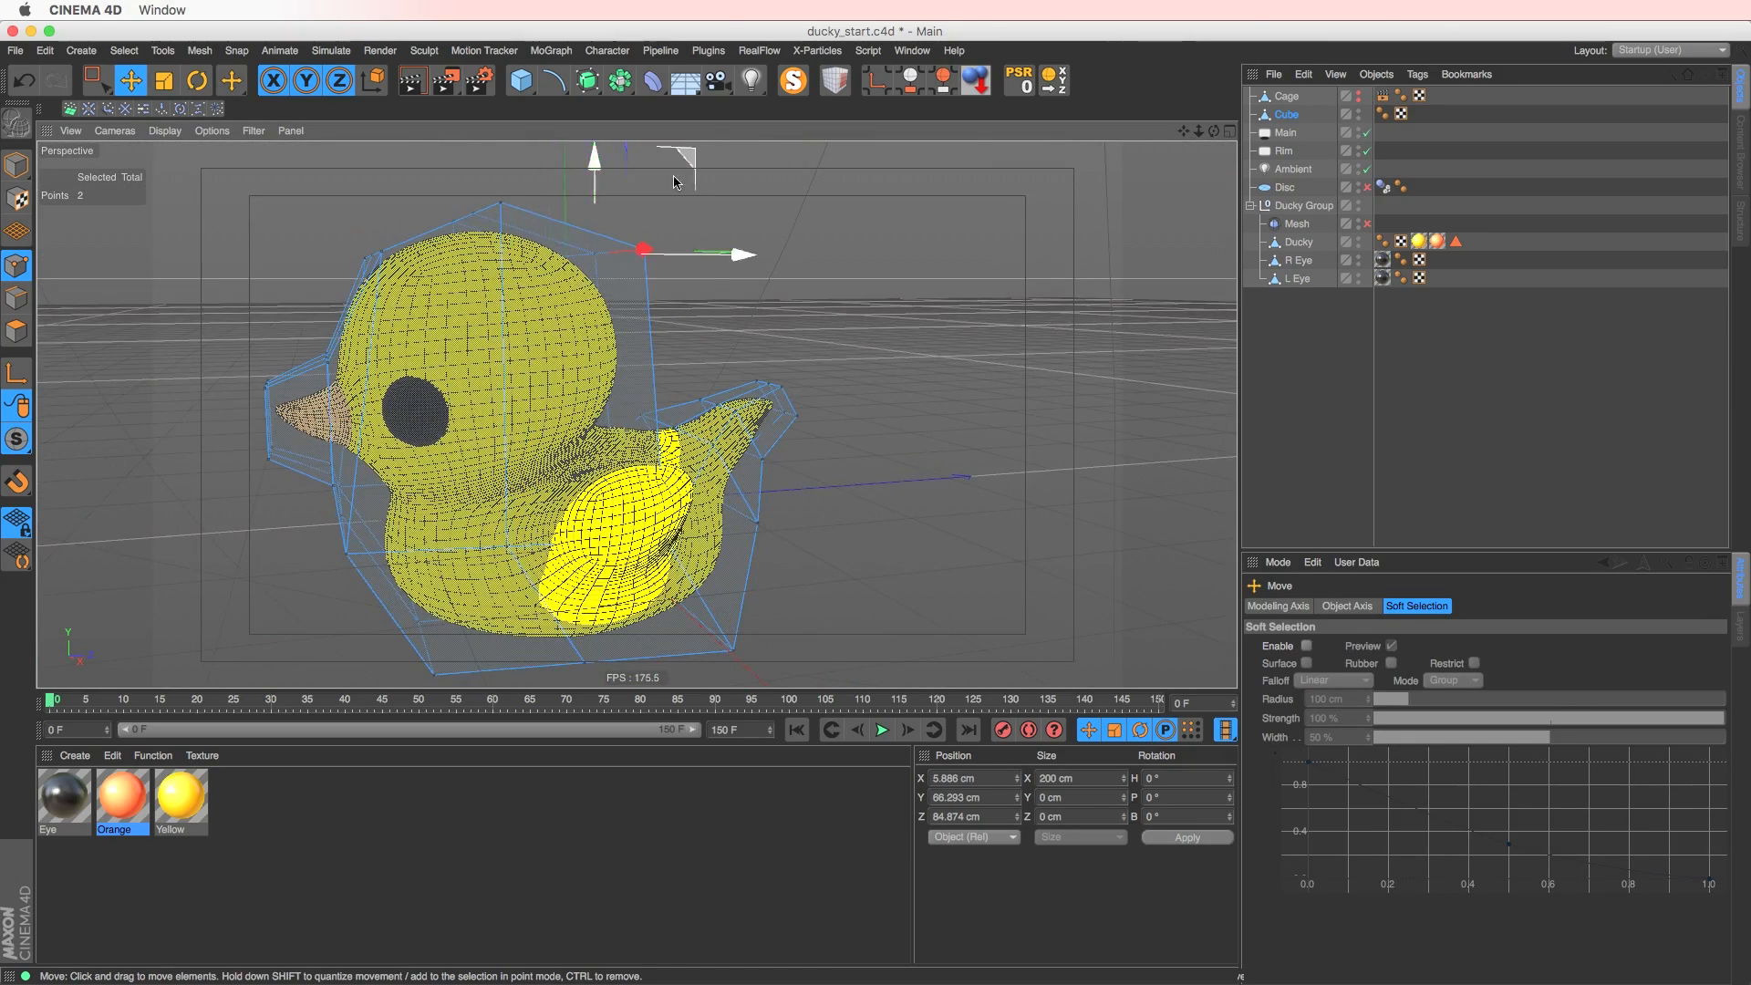
- Pull the cage's rear and side top points inward, closer to the duck's rounded head
left_click_drag(680, 170, 630, 194)
left_click_drag(523, 281, 507, 186, "alt")
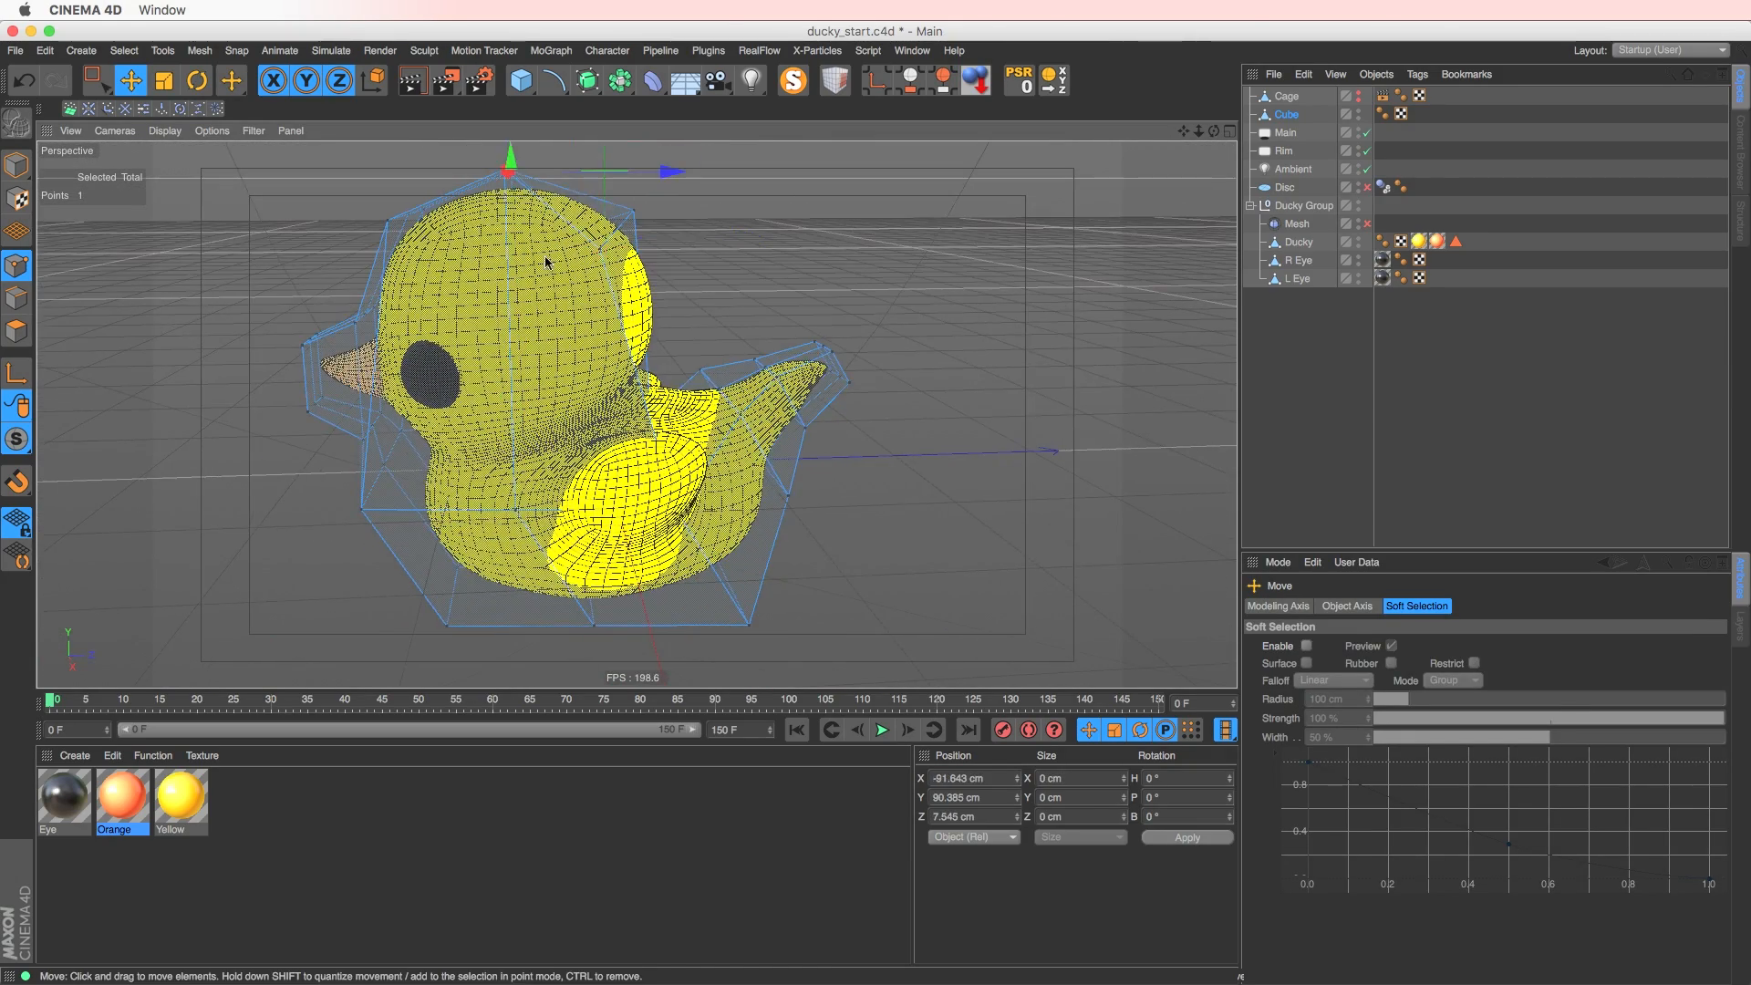
left_click_drag(547, 262, 582, 215, "alt")
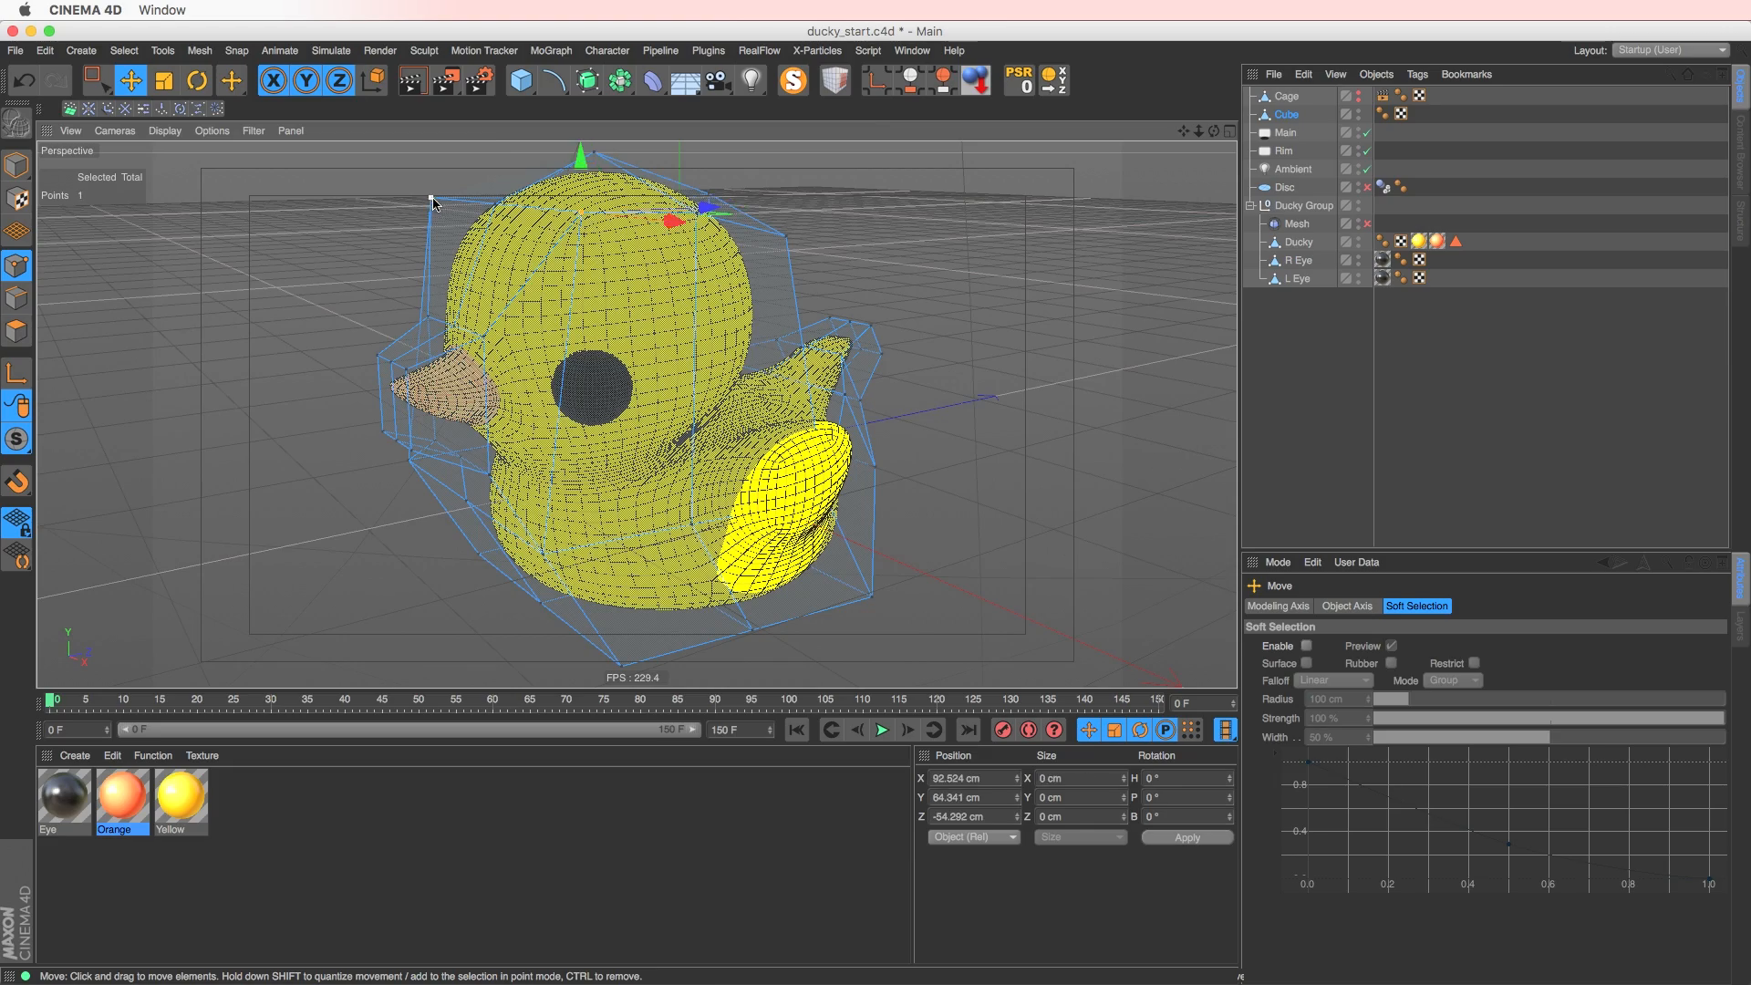
mouse_move(436, 278)
left_mouse_down("alt")
mouse_move(489, 238)
mouse_move(491, 346)
mouse_move(446, 275)
left_mouse_up("alt")
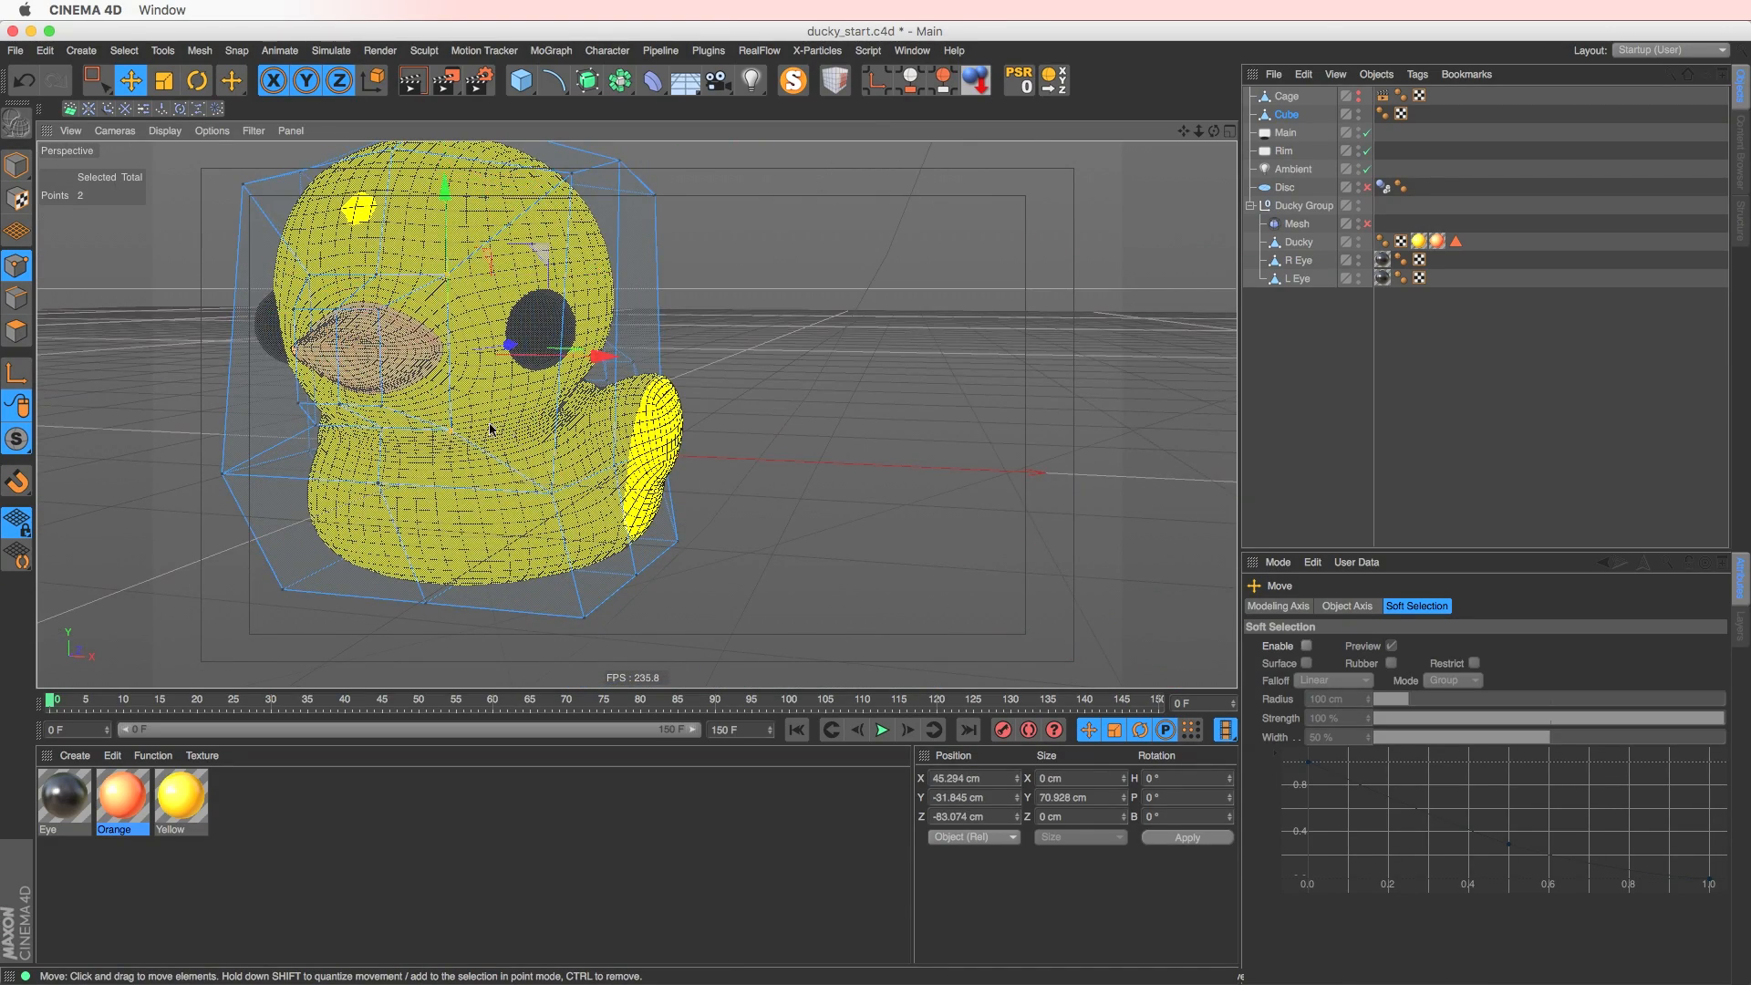
- Try scaling a selection of cage points and undo the change
left_click_drag(490, 428, 289, 484, "alt")
left_click(541, 499, "shift")
left_click_drag(541, 499, 603, 287, "alt")
key("t")
key("e")
key("ctrl+z")
left_click(613, 316)
left_click(591, 314)
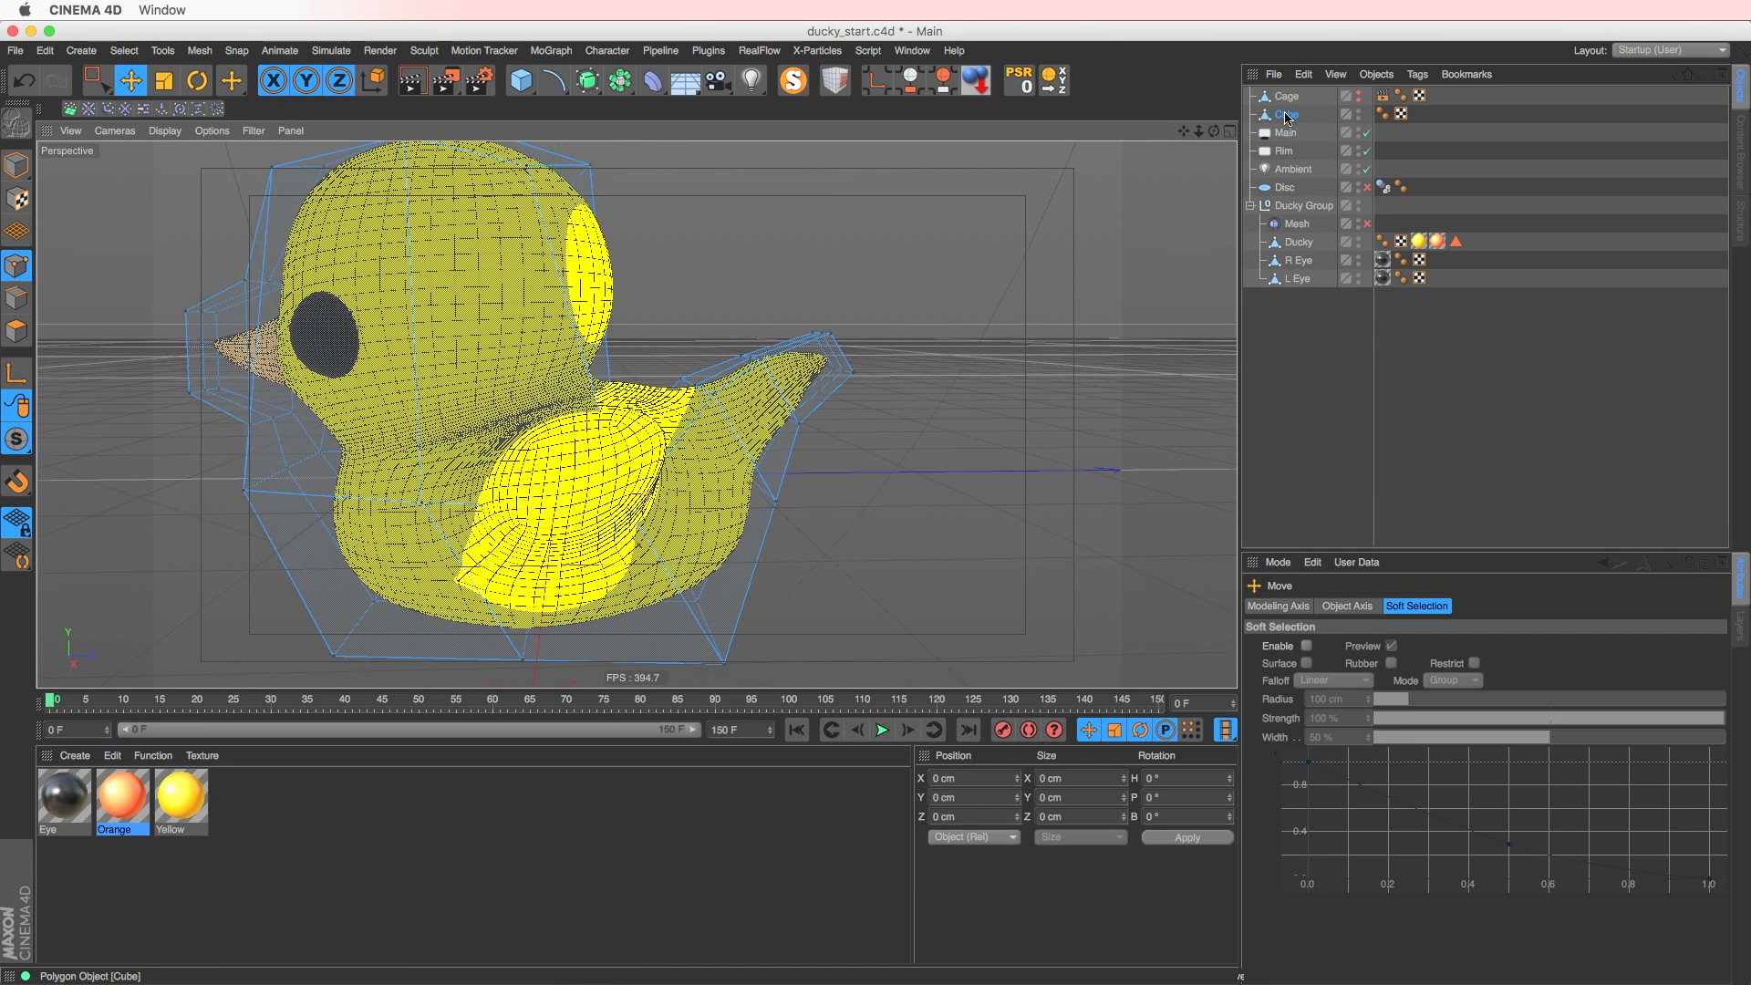
key("0")
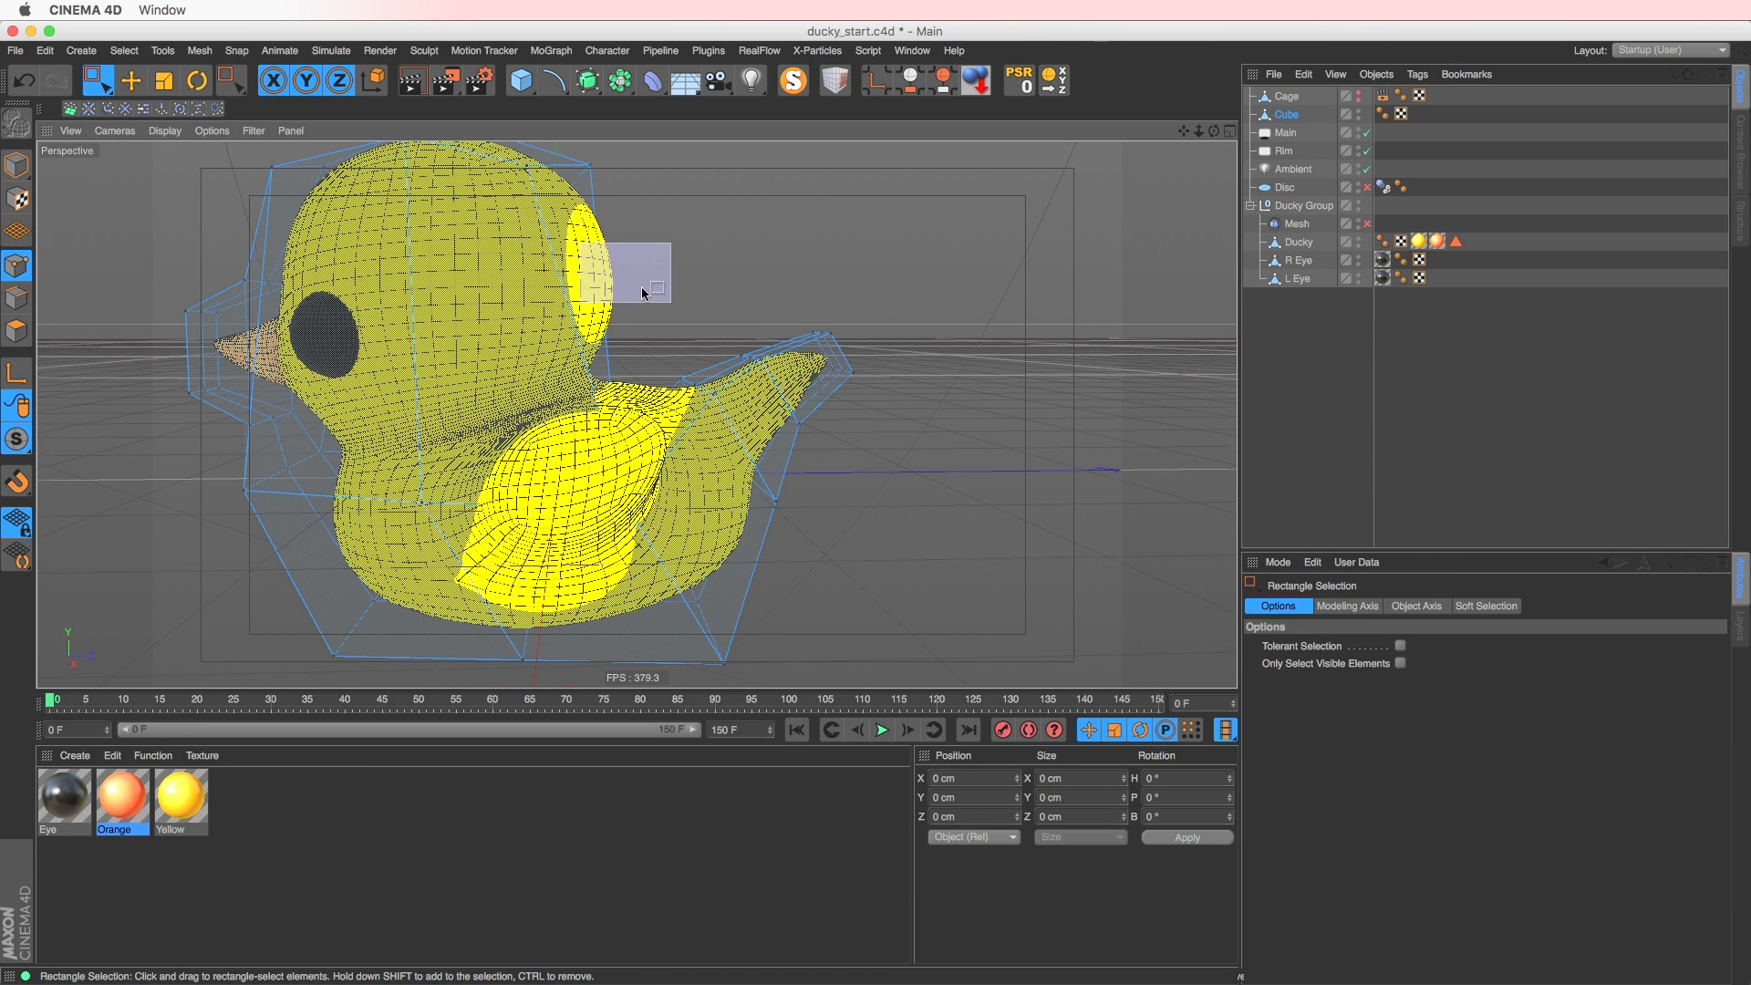
left_click_drag(643, 294, 641, 292)
key("e")
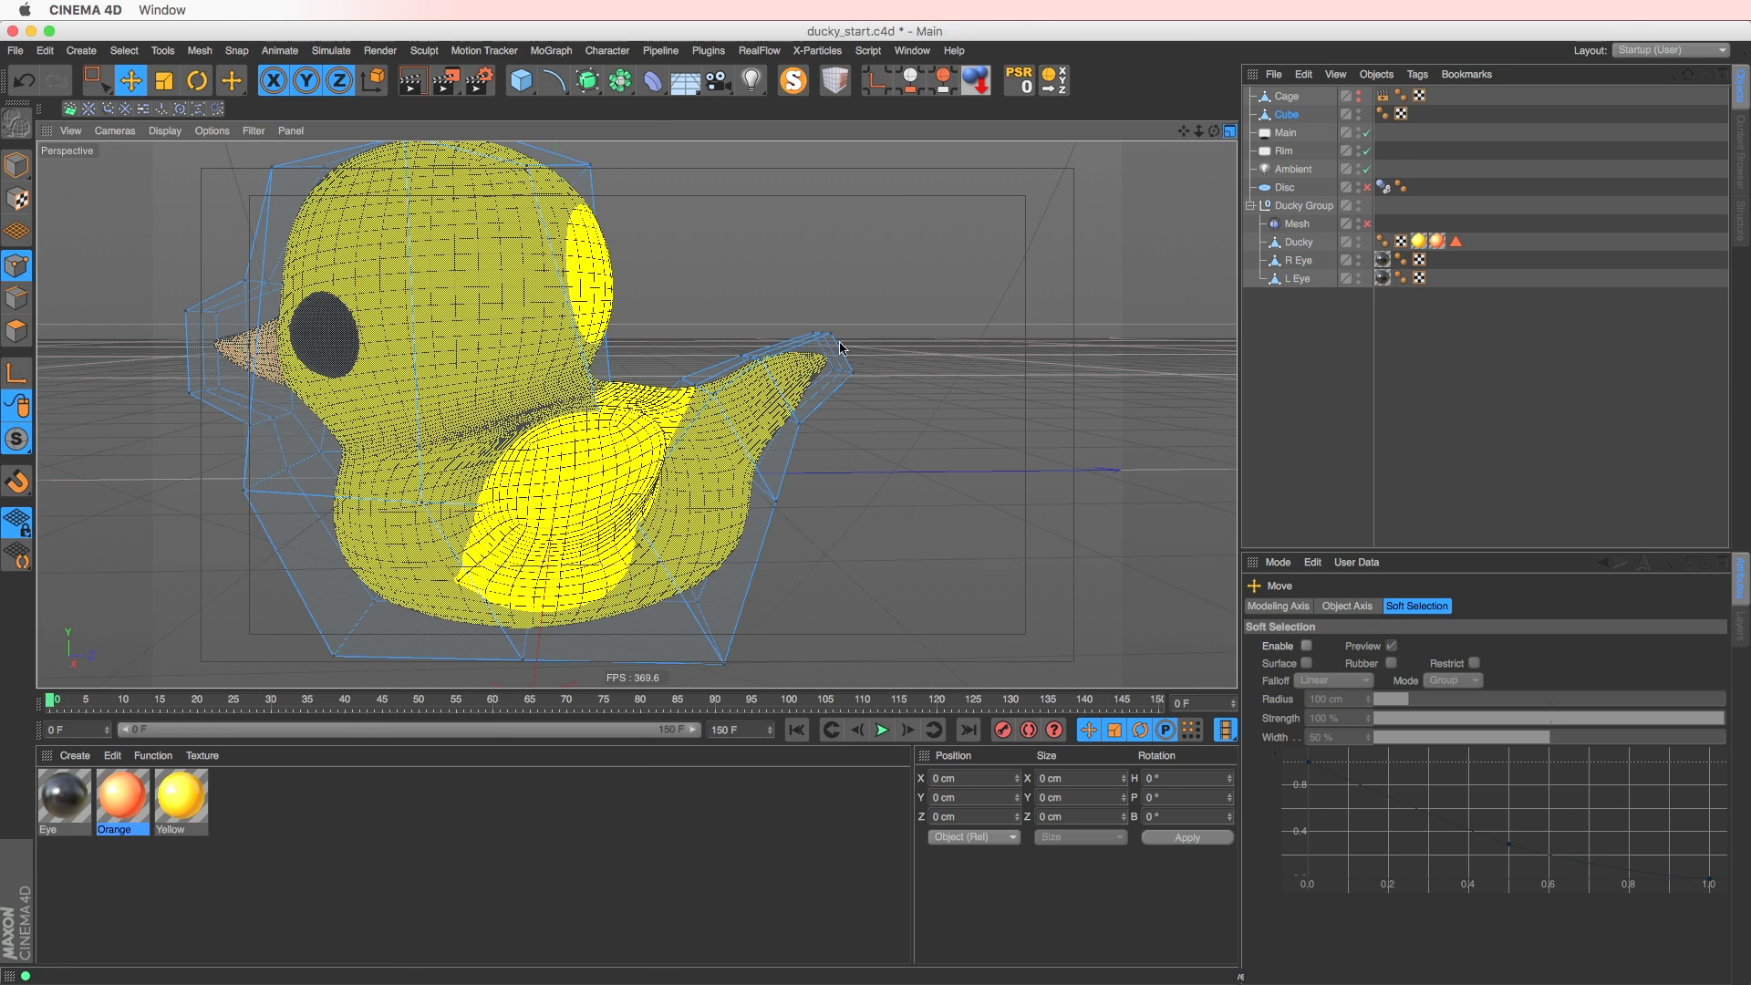
- Cut a horizontal loop around the cage's head through the beak with the Knife in Loop mode
middle_click(839, 348)
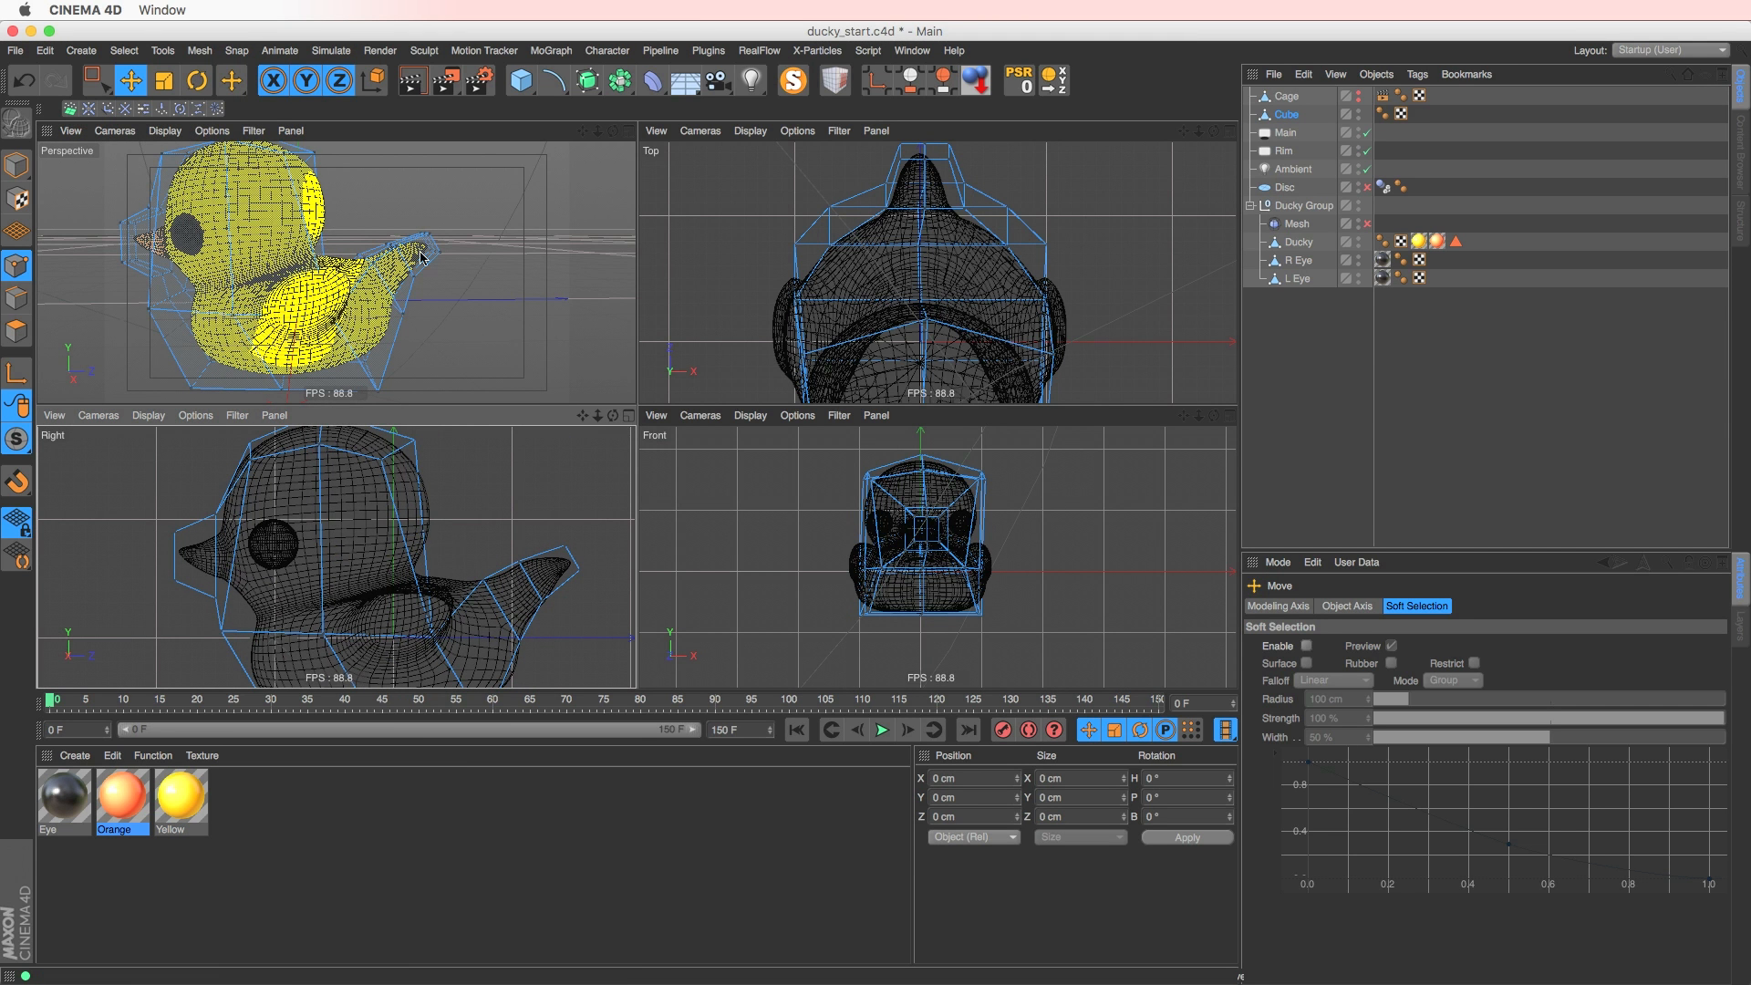
middle_click_drag(336, 554, 379, 546, "alt")
left_click_drag(327, 207, 246, 230, "alt")
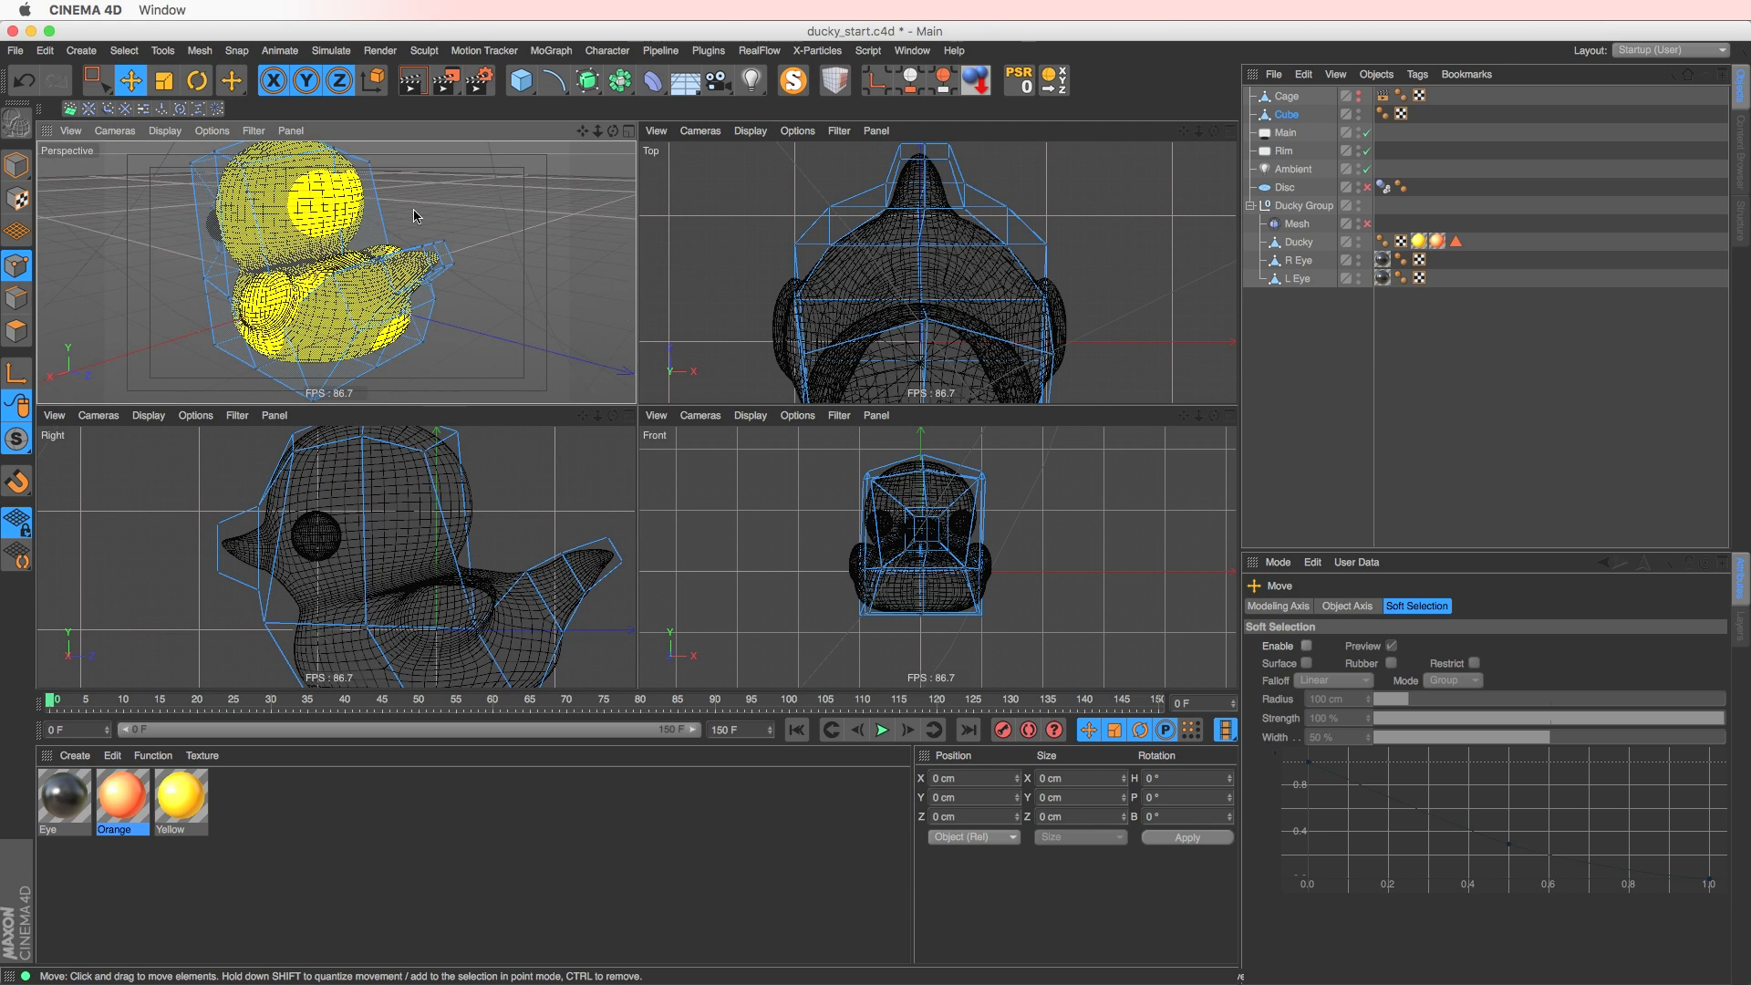
left_click_drag(414, 216, 365, 301, "alt")
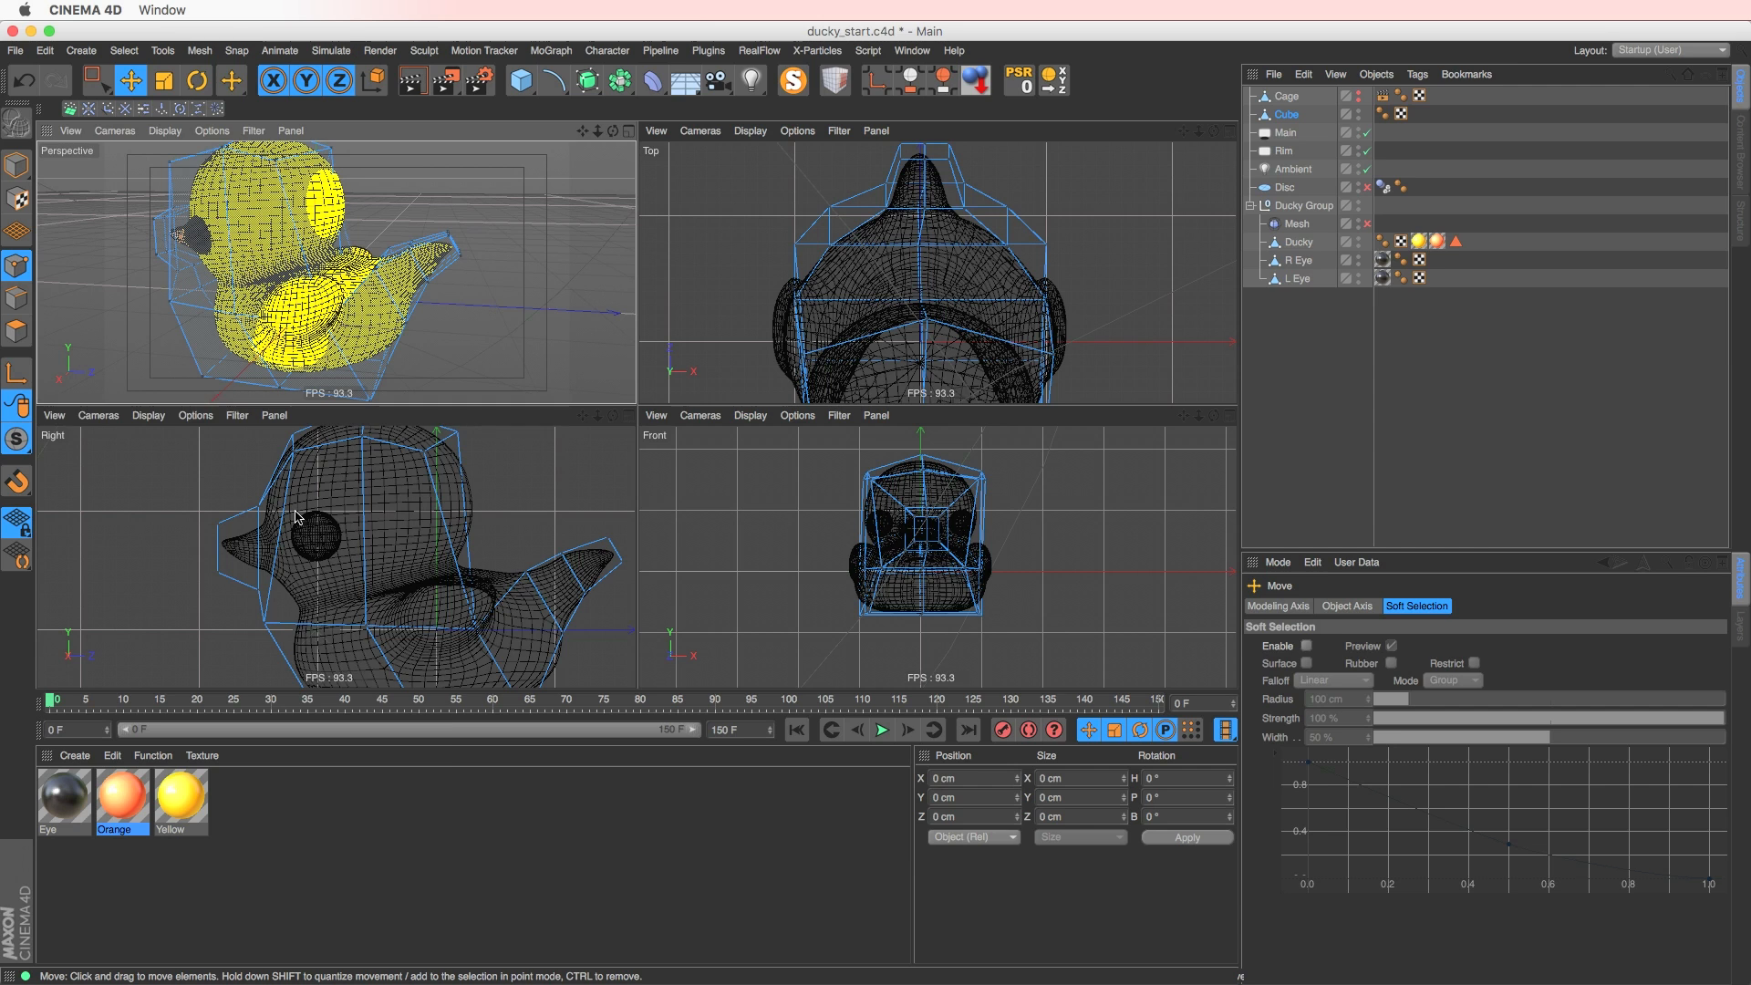
key("m")
key("k")
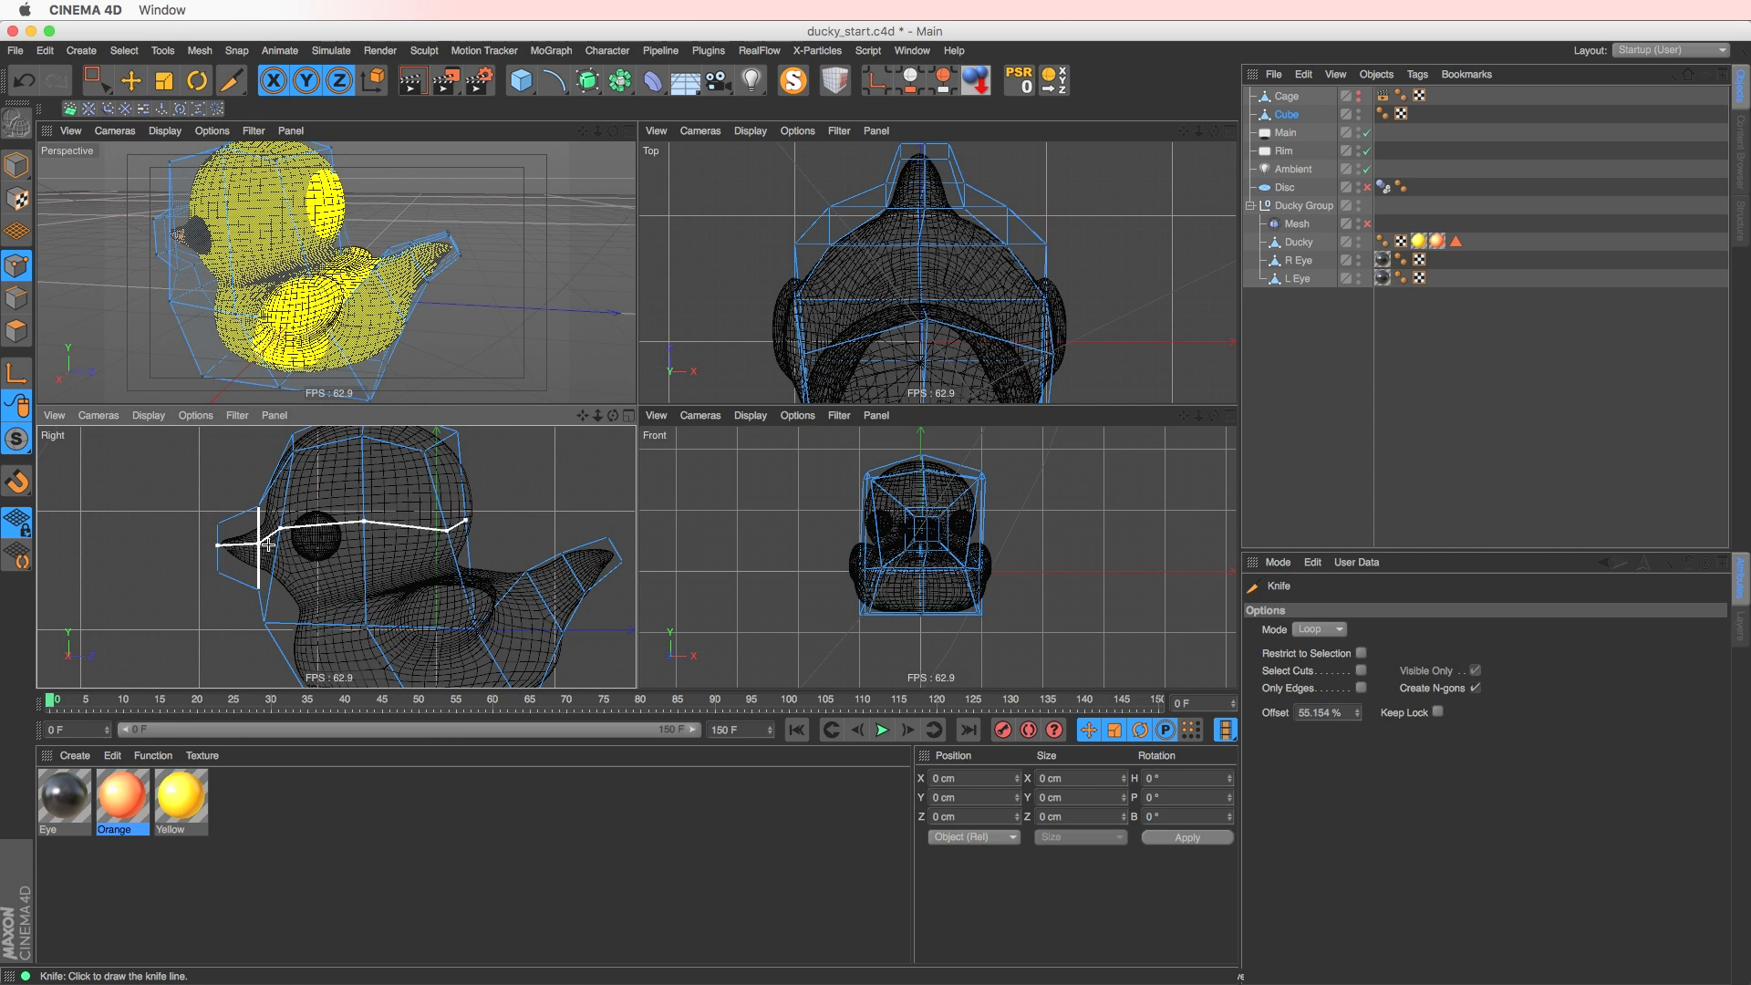
left_click(267, 549)
key("e")
mouse_move(466, 538)
left_mouse_down()
mouse_move(488, 504)
mouse_move(452, 549)
mouse_move(444, 522)
left_mouse_up()
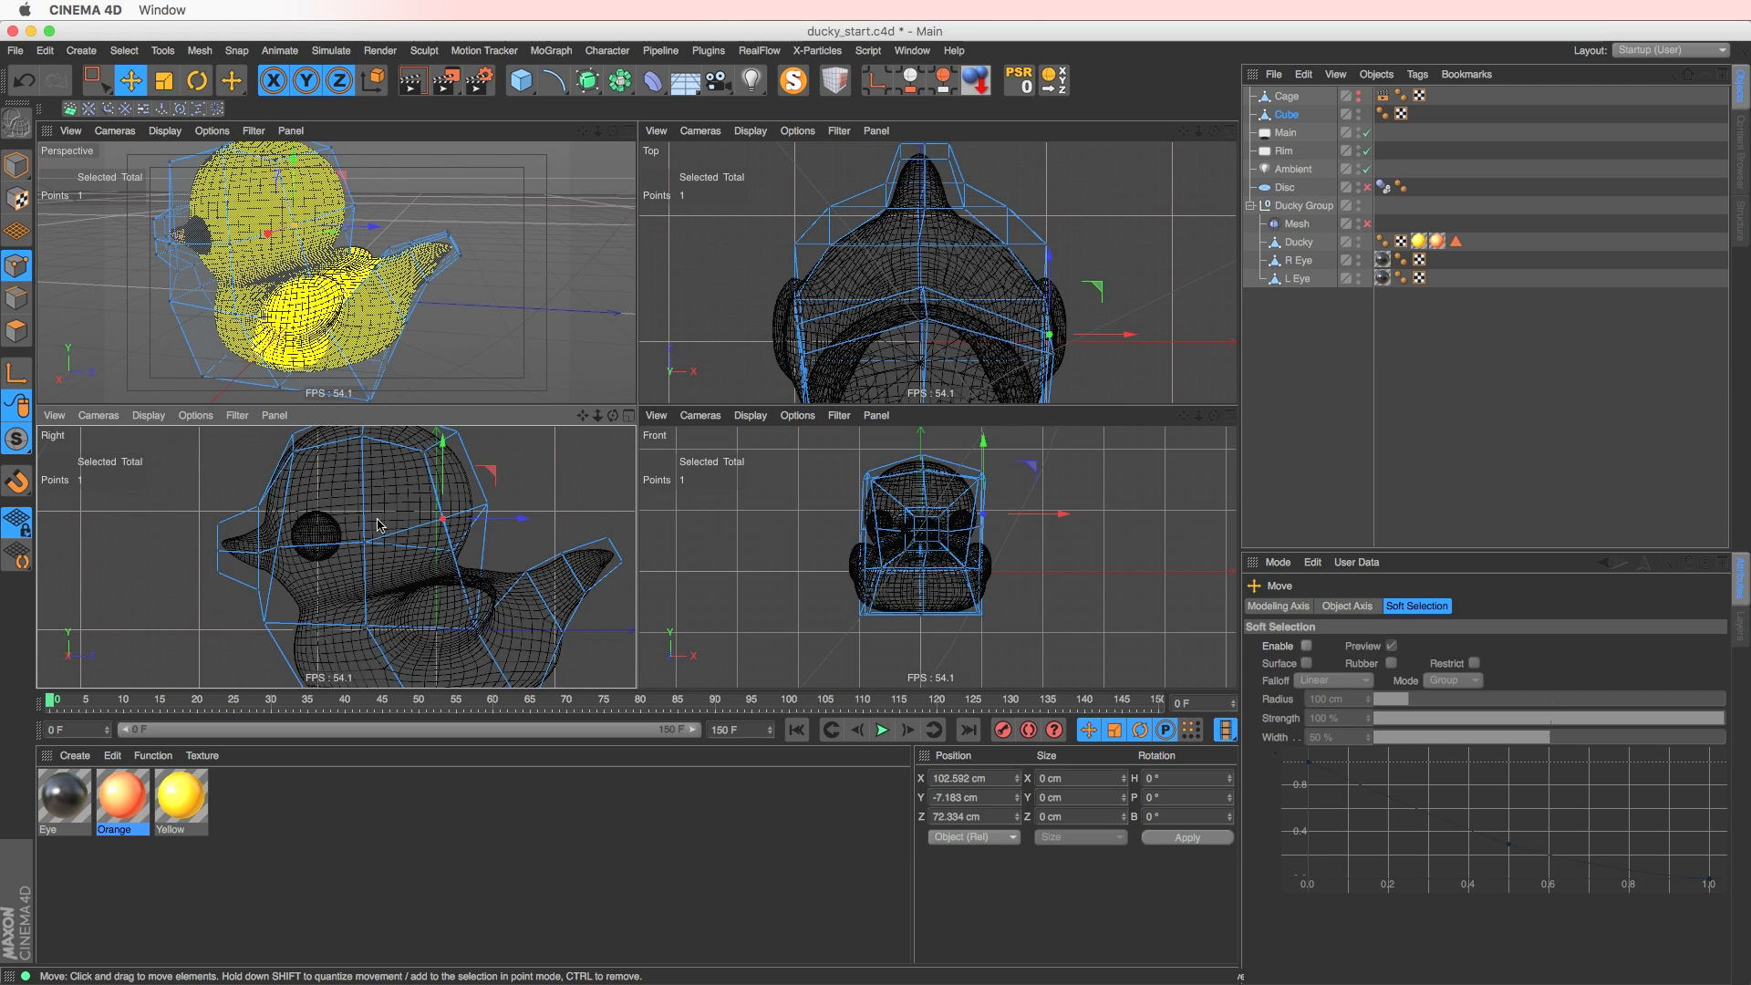
key("super+z")
- Select both rear side points of the new head loop and move them to about Y -19 cm and Z 67 cm
key("9")
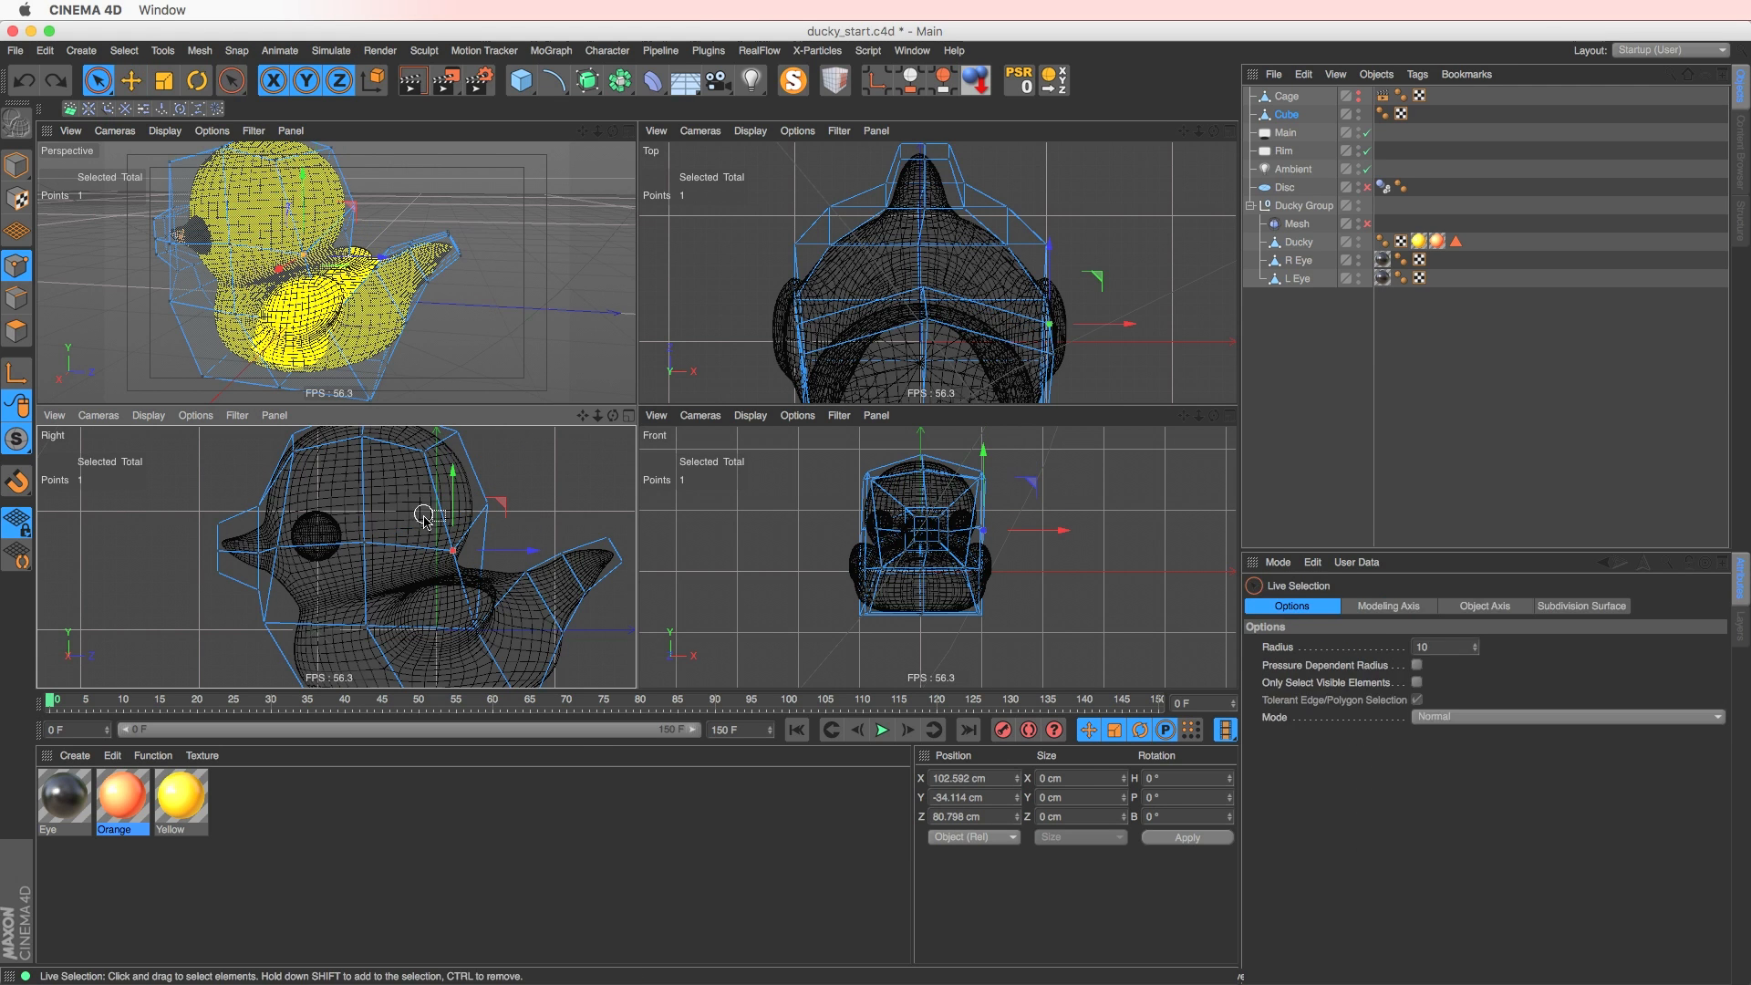
key("0")
left_click_drag(426, 517, 465, 569)
key("e")
left_click_drag(371, 527, 352, 510)
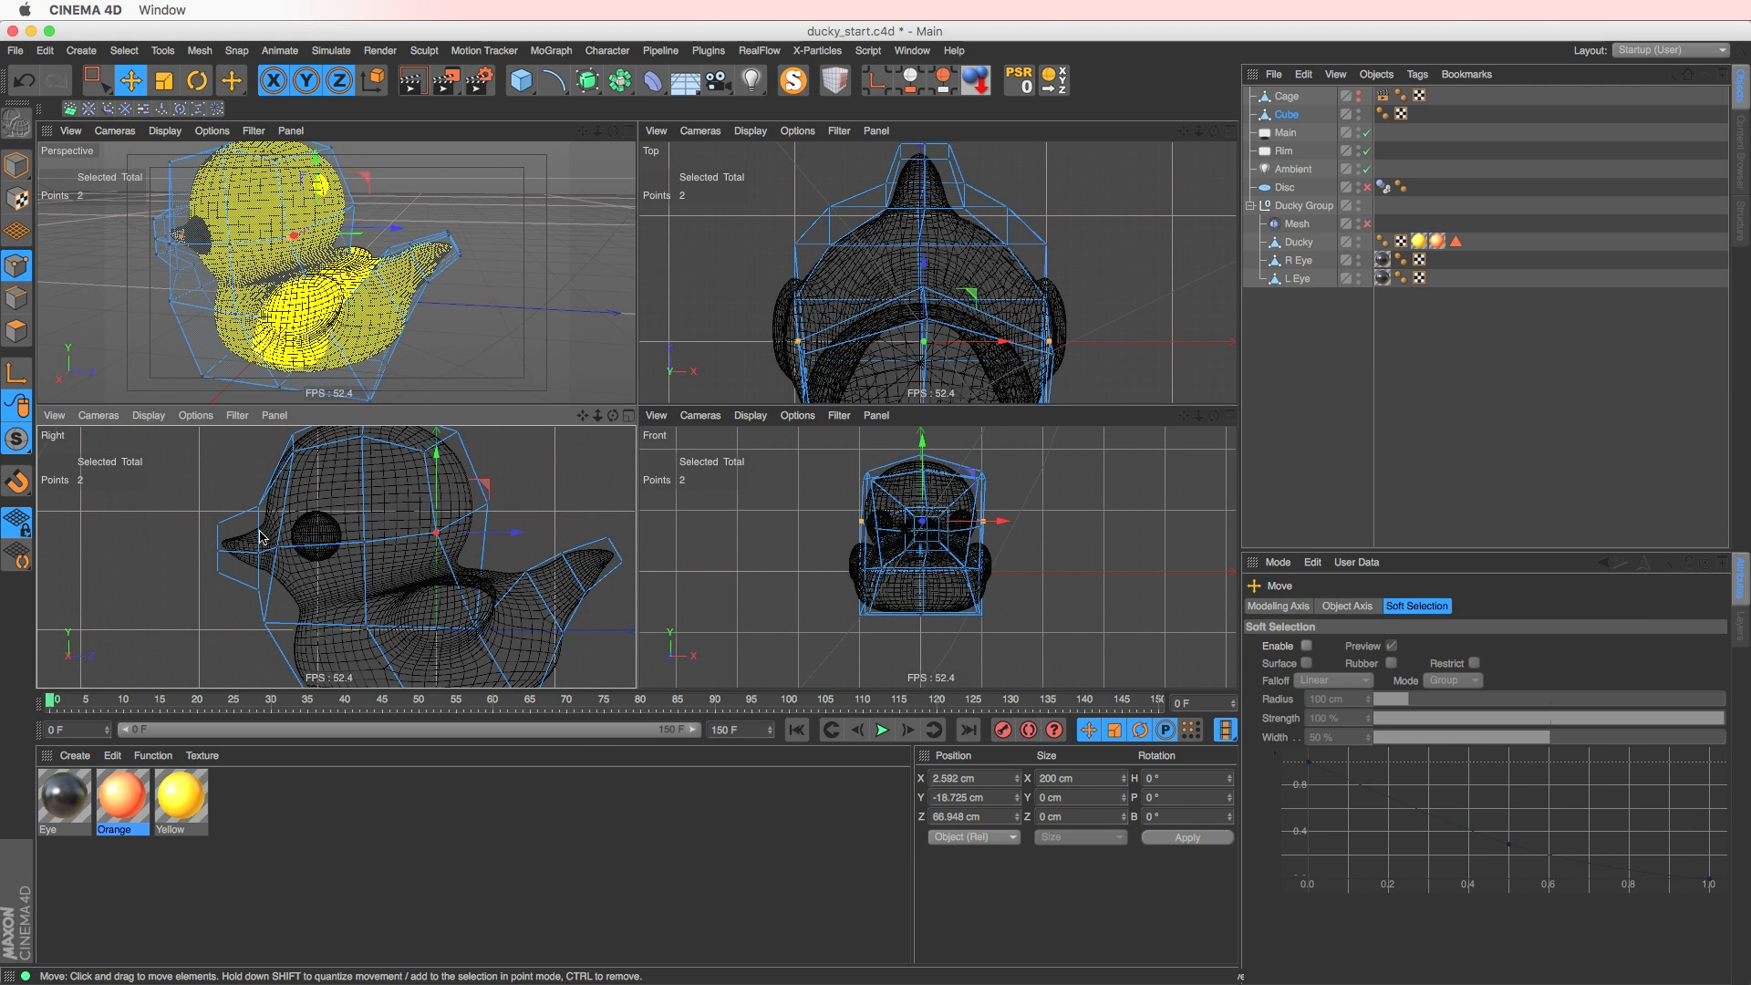
- Pull the cage's centre point at the beak tip forward to about Z -128 cm
key("0")
mouse_move(221, 273)
left_mouse_down("alt")
mouse_move(263, 278)
mouse_move(194, 276)
left_mouse_up("alt")
key("e")
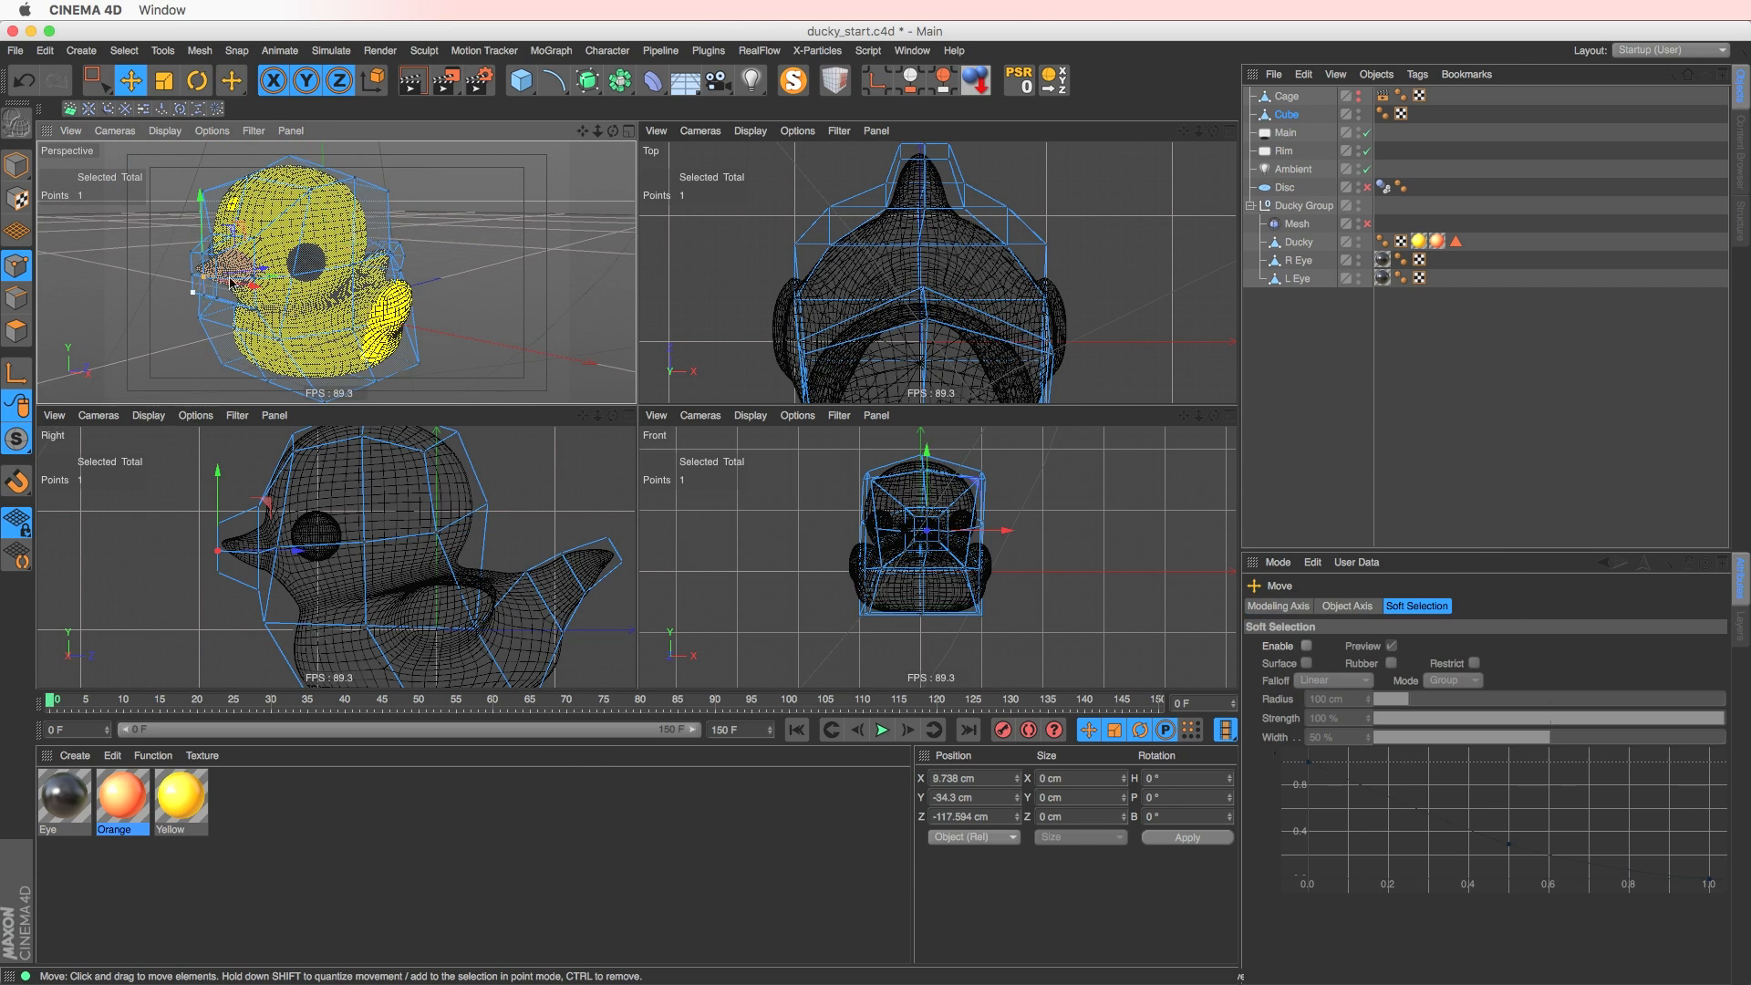
scroll(272, 269, "up", 5)
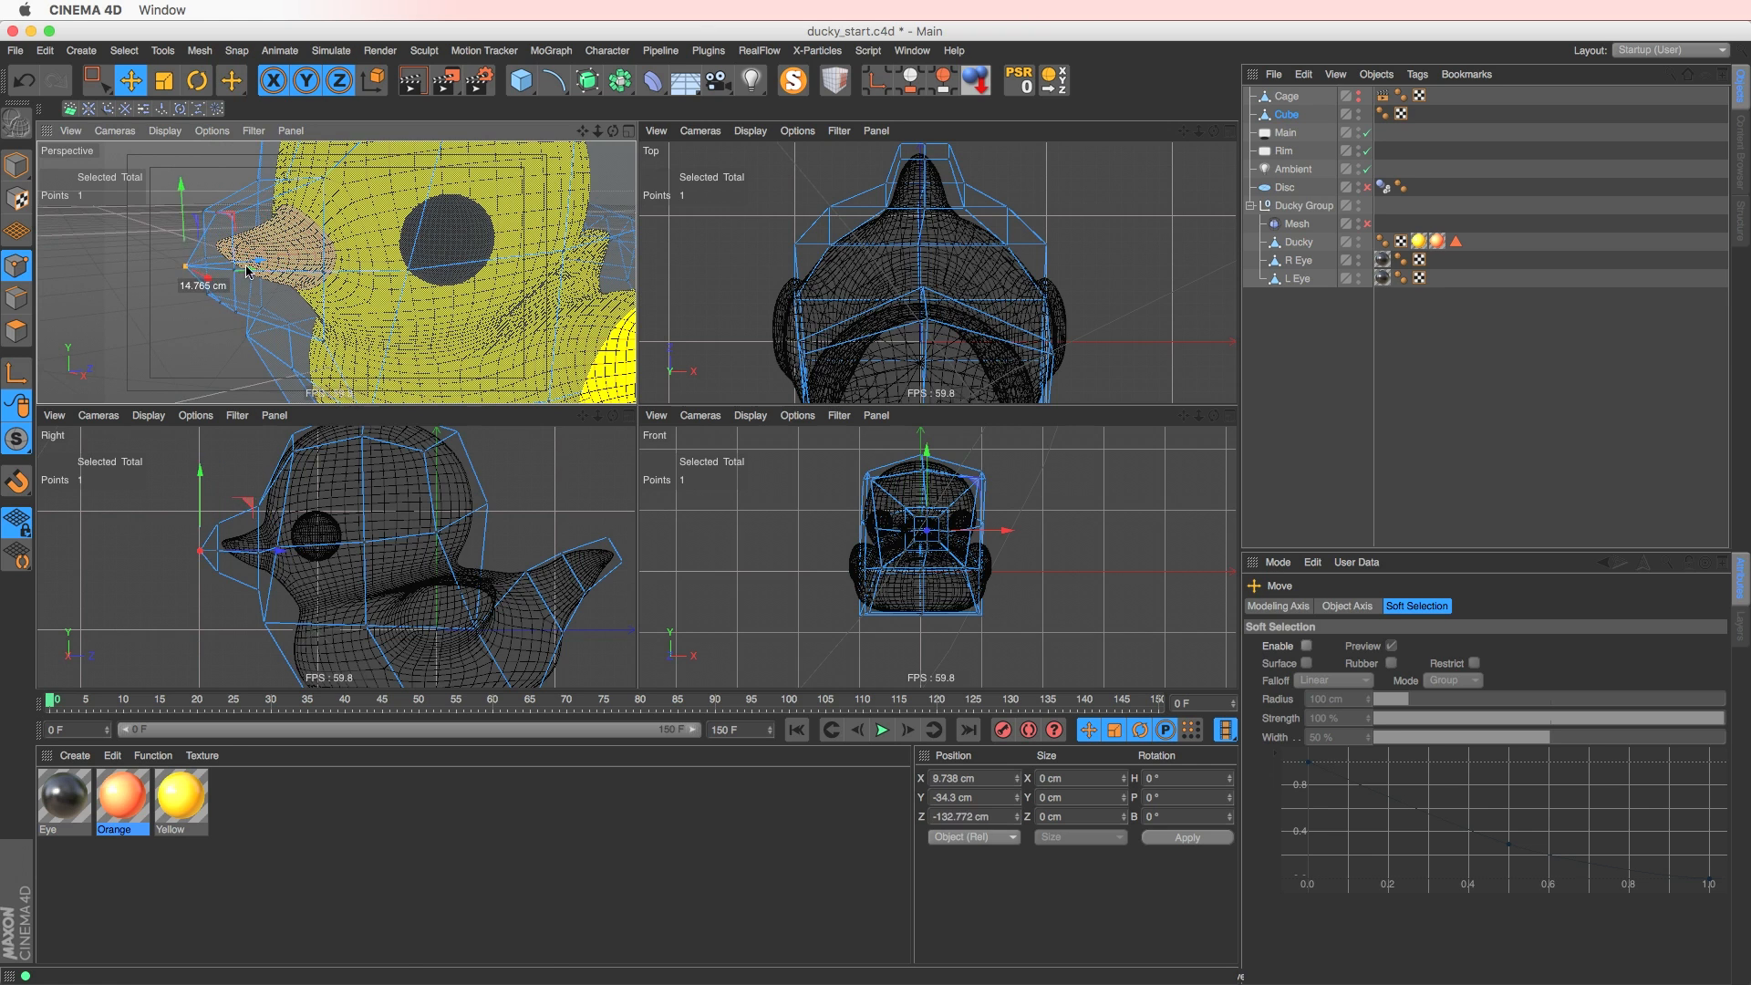
left_click_drag(248, 271, 233, 243)
- Loop-select the eight cage points around the beak tip and scale them down towards the beak
left_click_drag(362, 259, 319, 269, "alt")
key("u")
key("l")
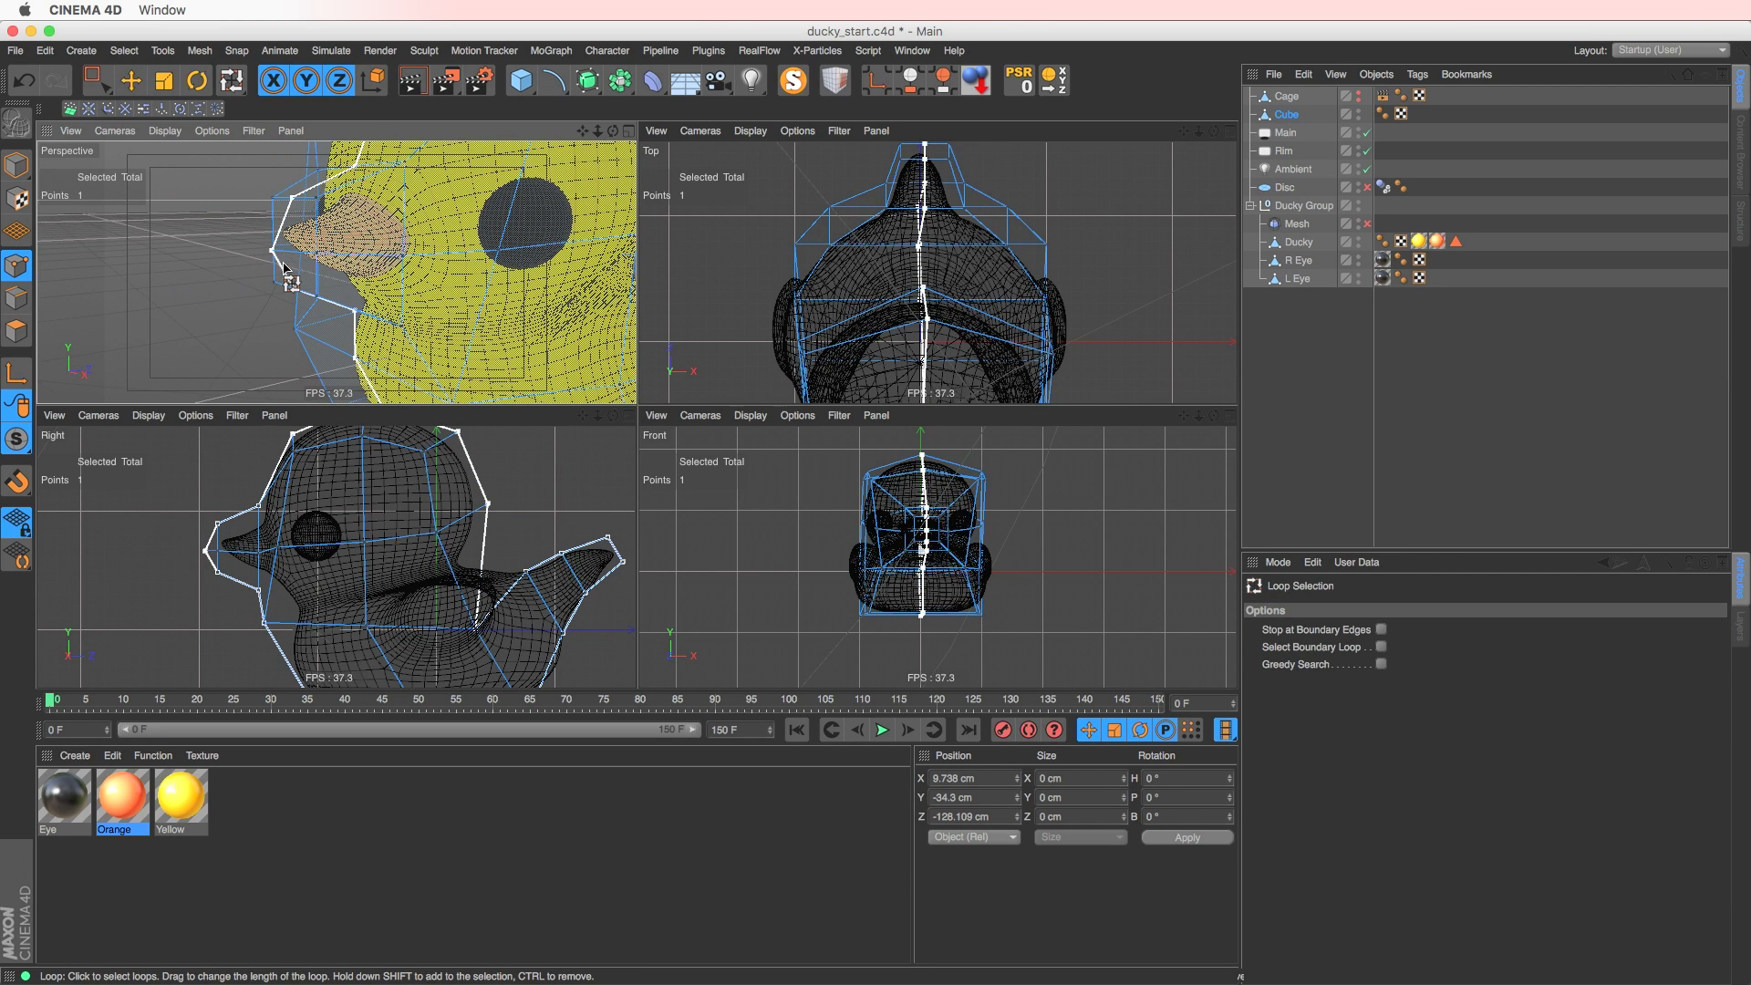
key("m")
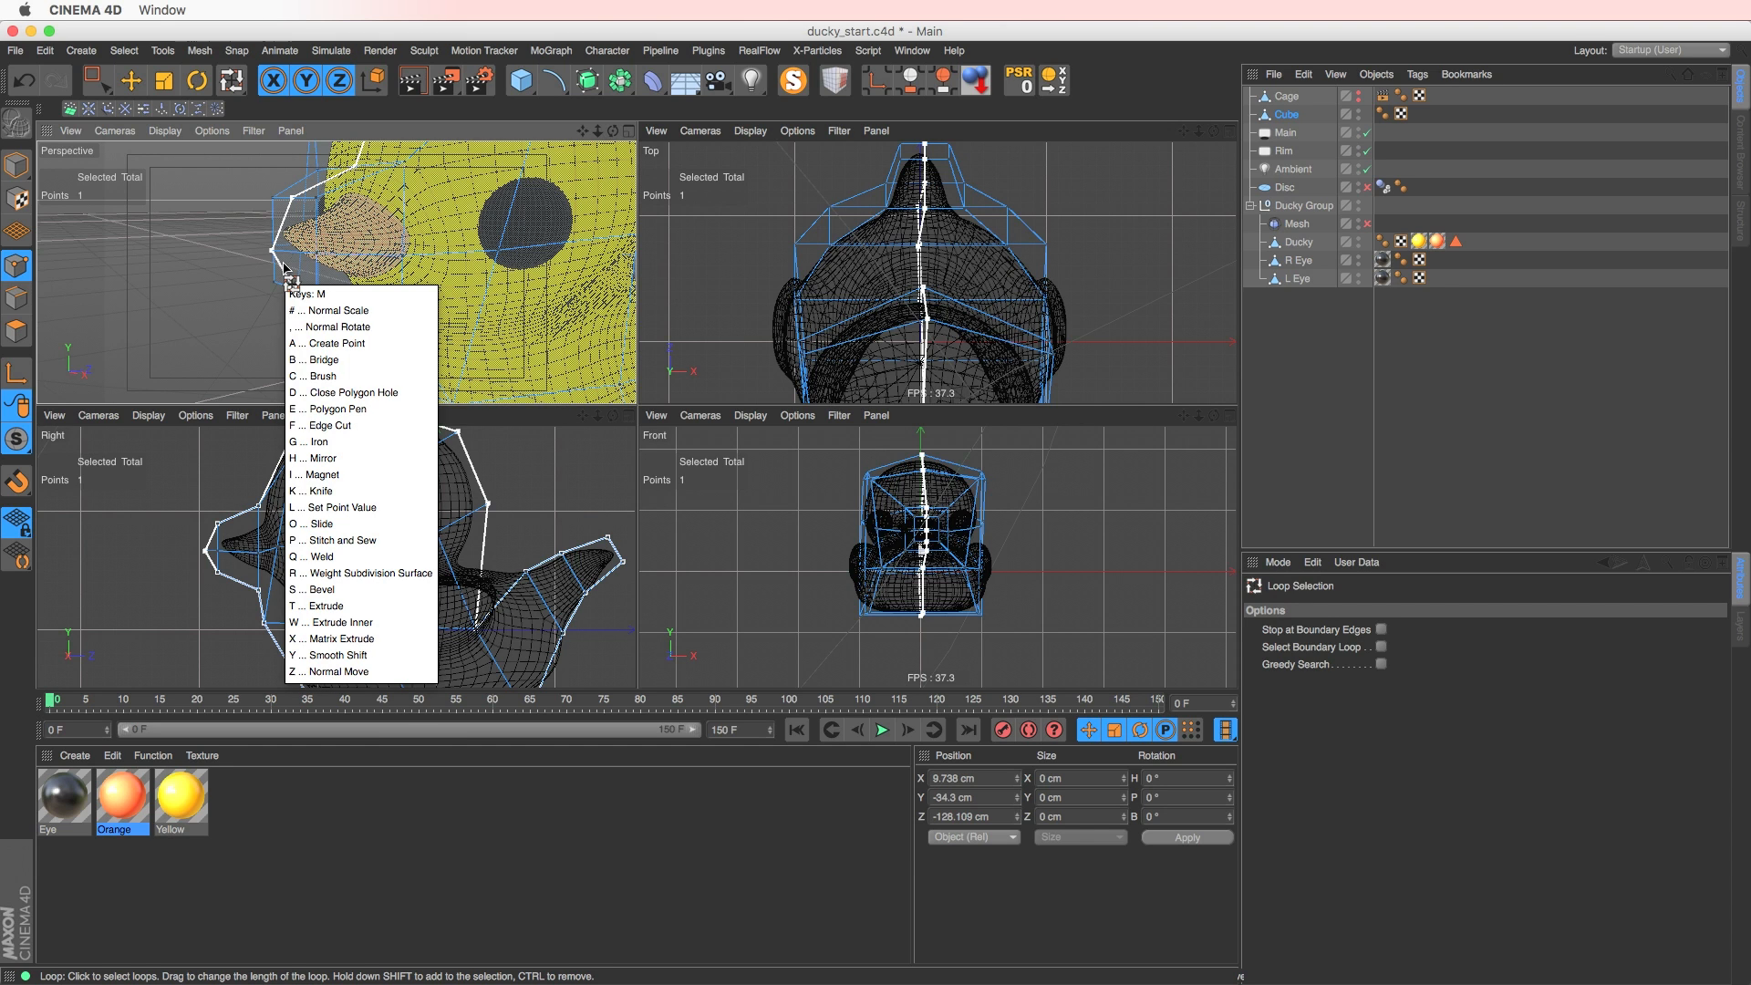
key("u")
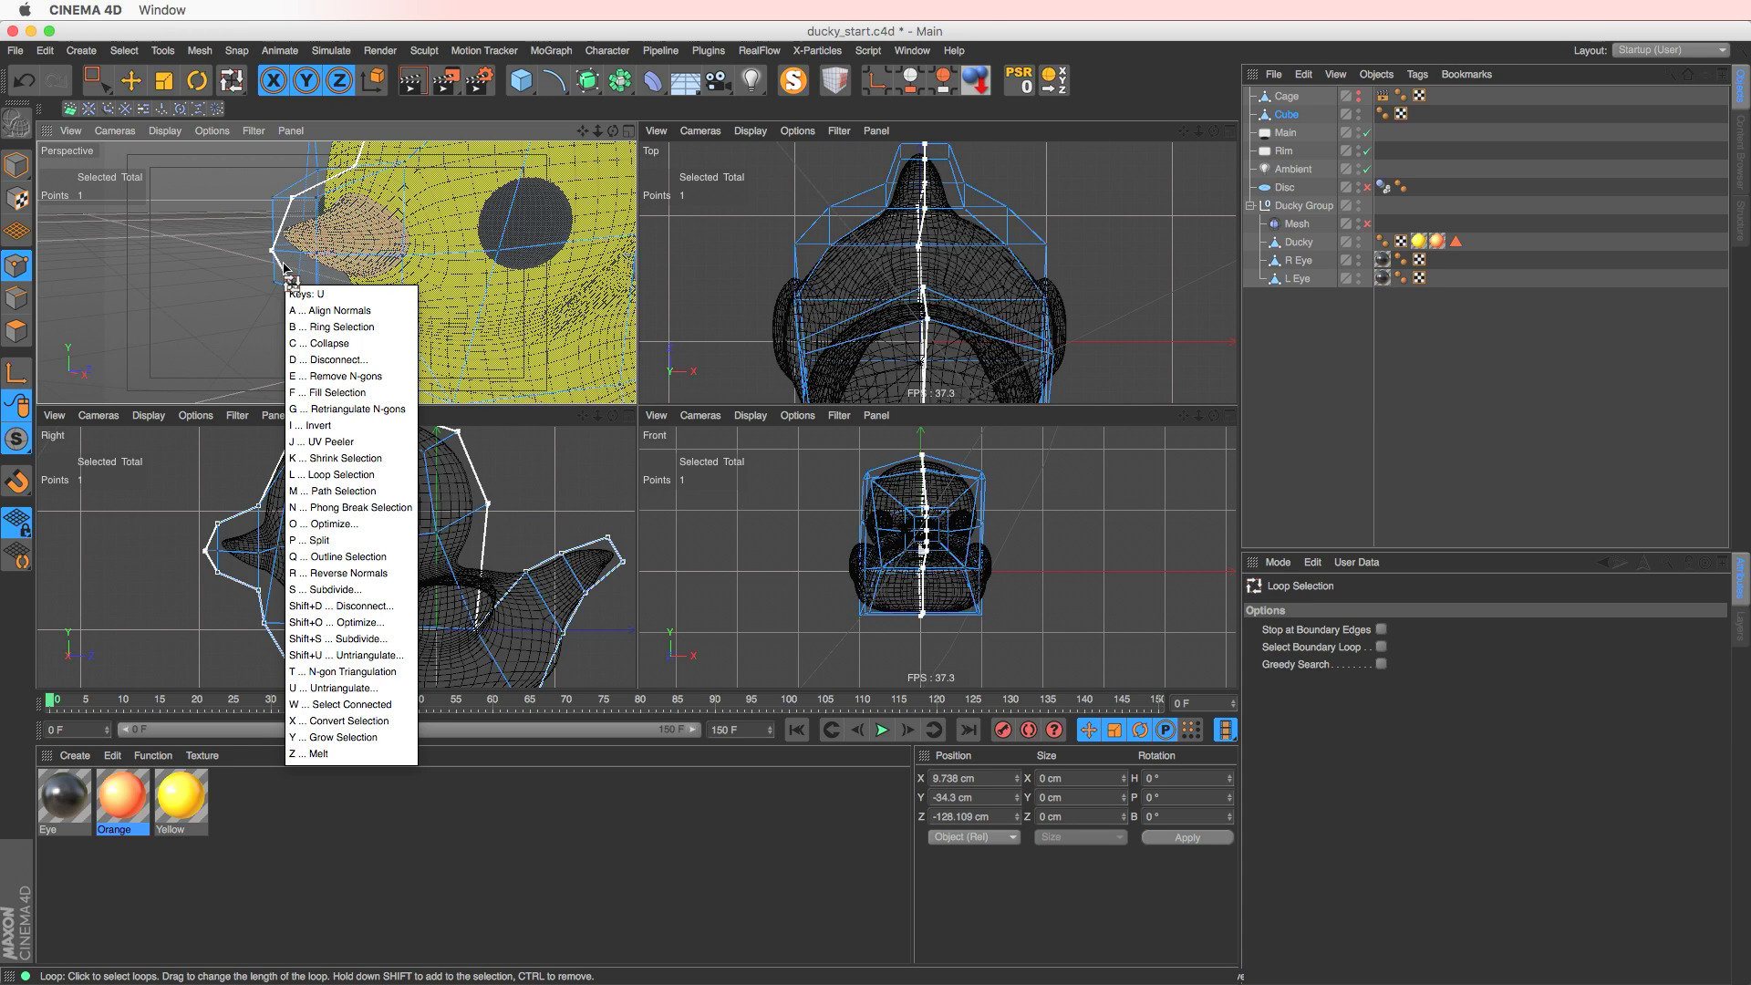
key("l")
left_click(315, 258)
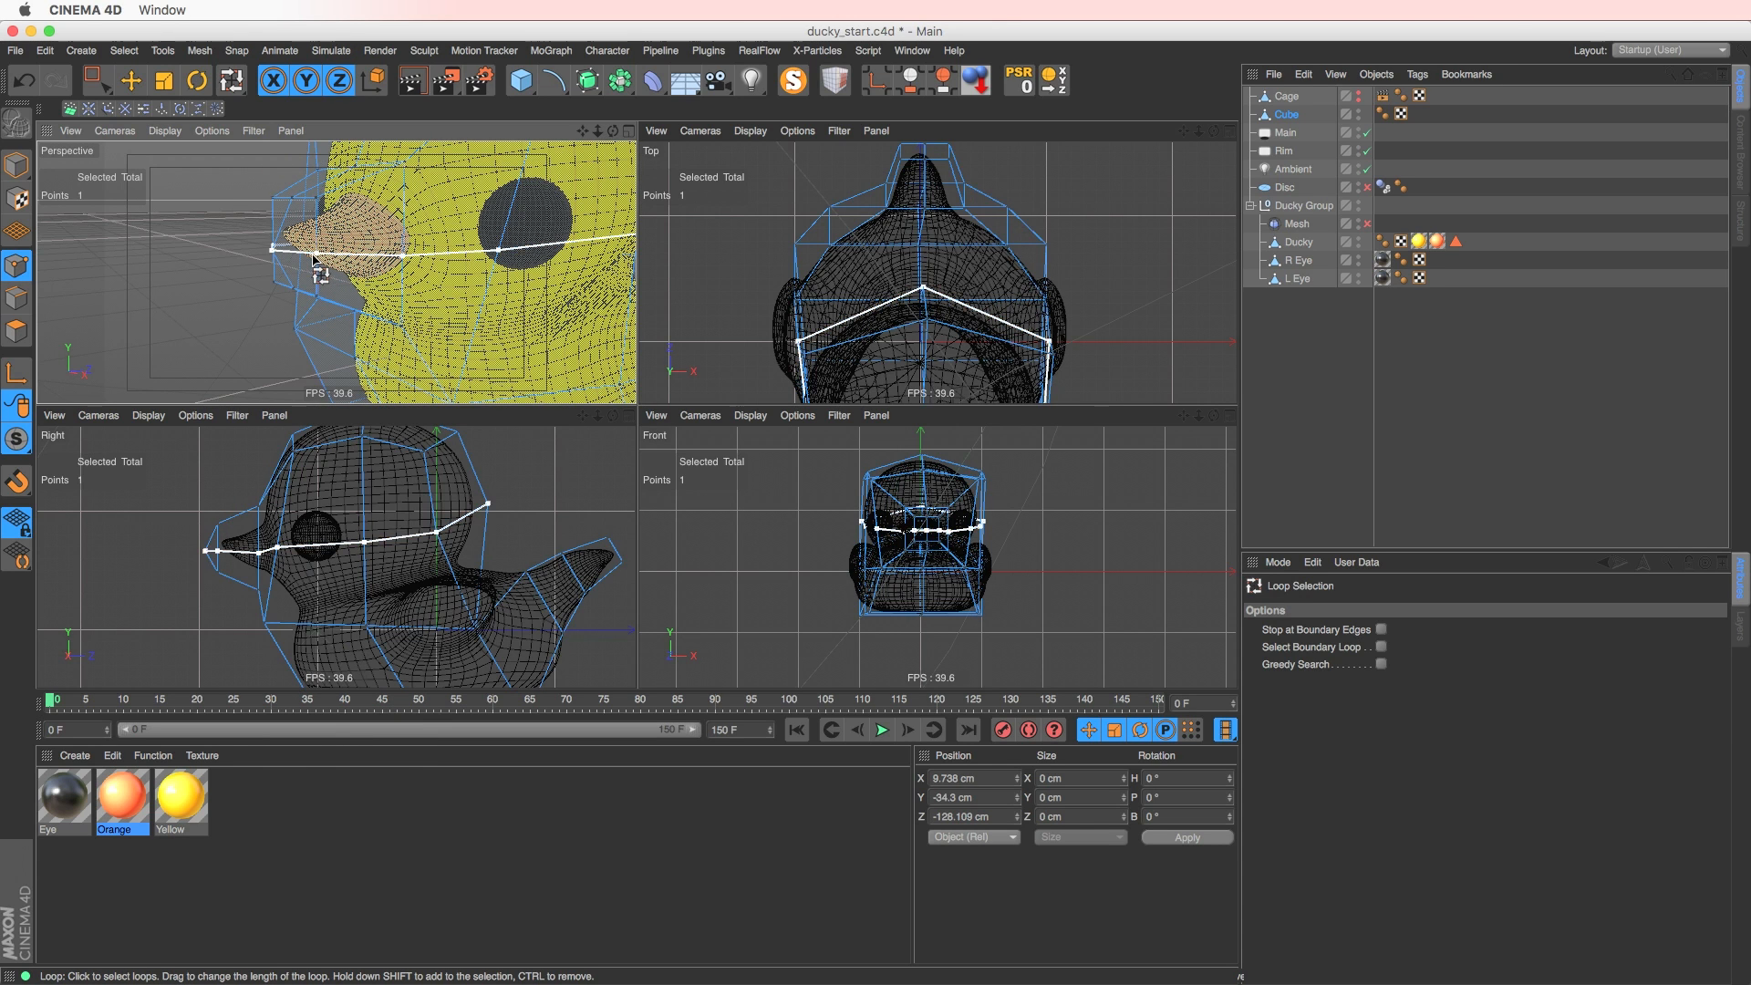
left_click(310, 216)
key("t")
left_click_drag(300, 223, 225, 272)
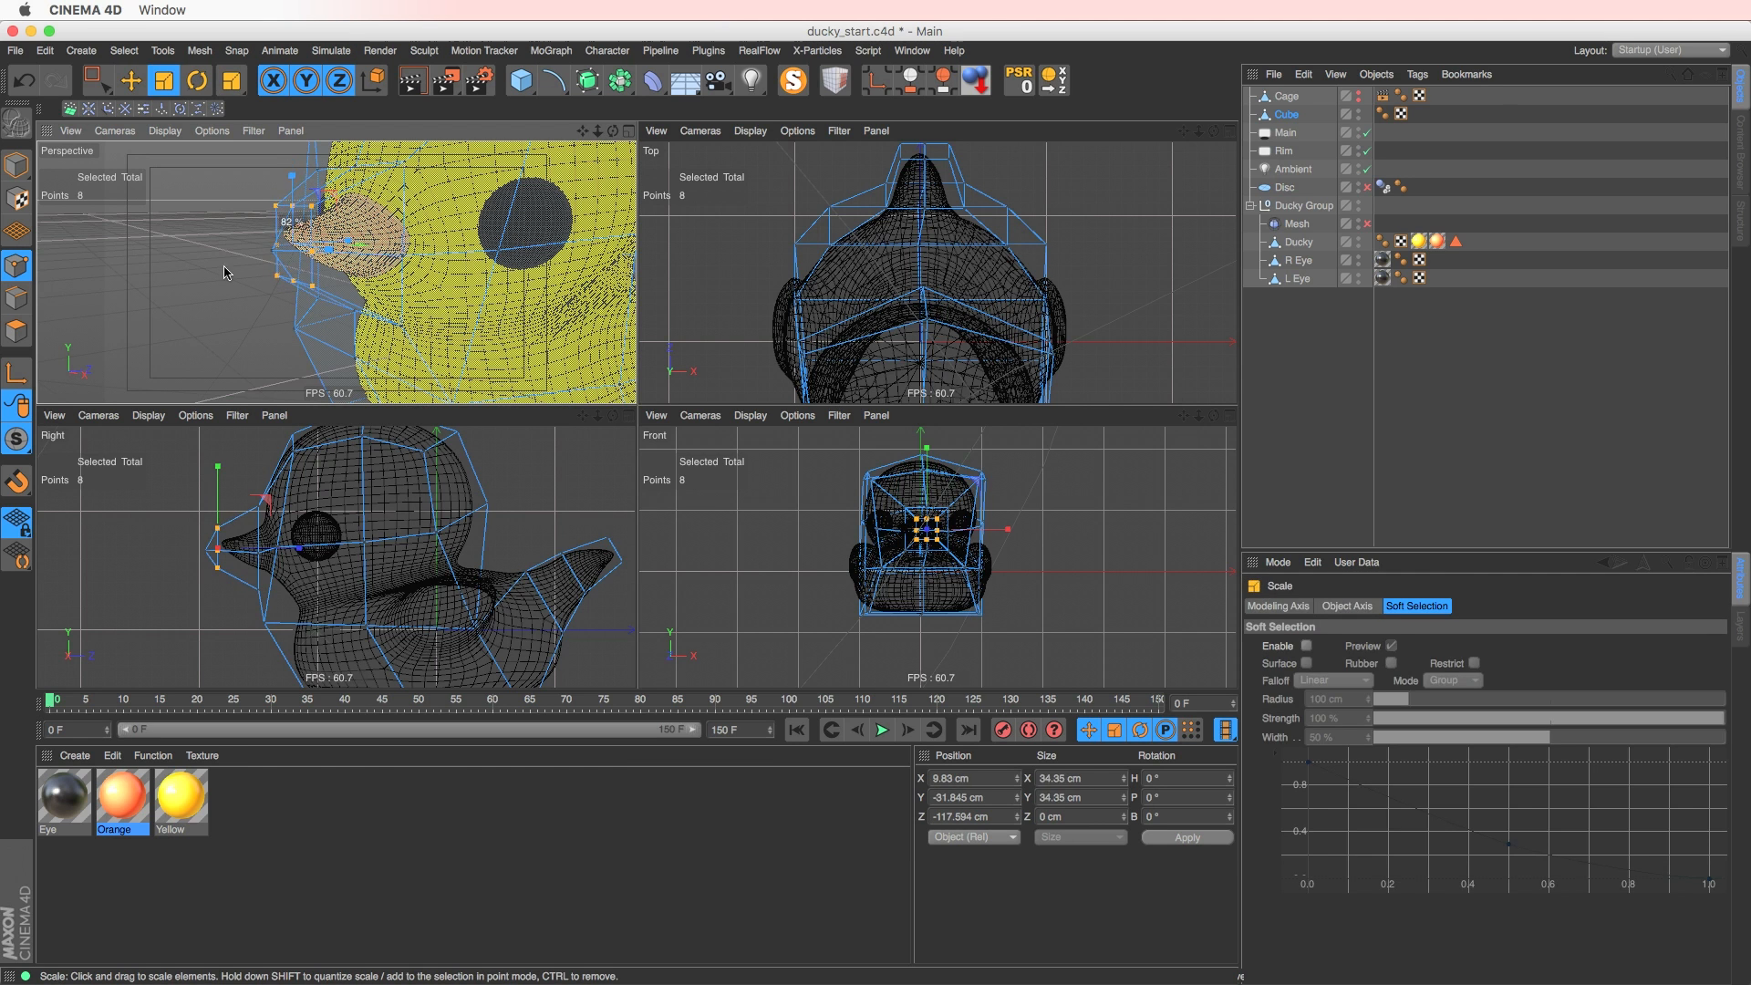
- Tighten the cage around the beak, moving its tip point to about Y -28 cm and Z -122 cm
key("u")
key("l")
key("e")
mouse_move(345, 212)
left_mouse_down()
mouse_move(370, 197)
mouse_move(319, 205)
left_mouse_up()
left_click(263, 248)
- Delete the Cube object used as the hand-modelled cage
scroll(364, 265, "down", 8)
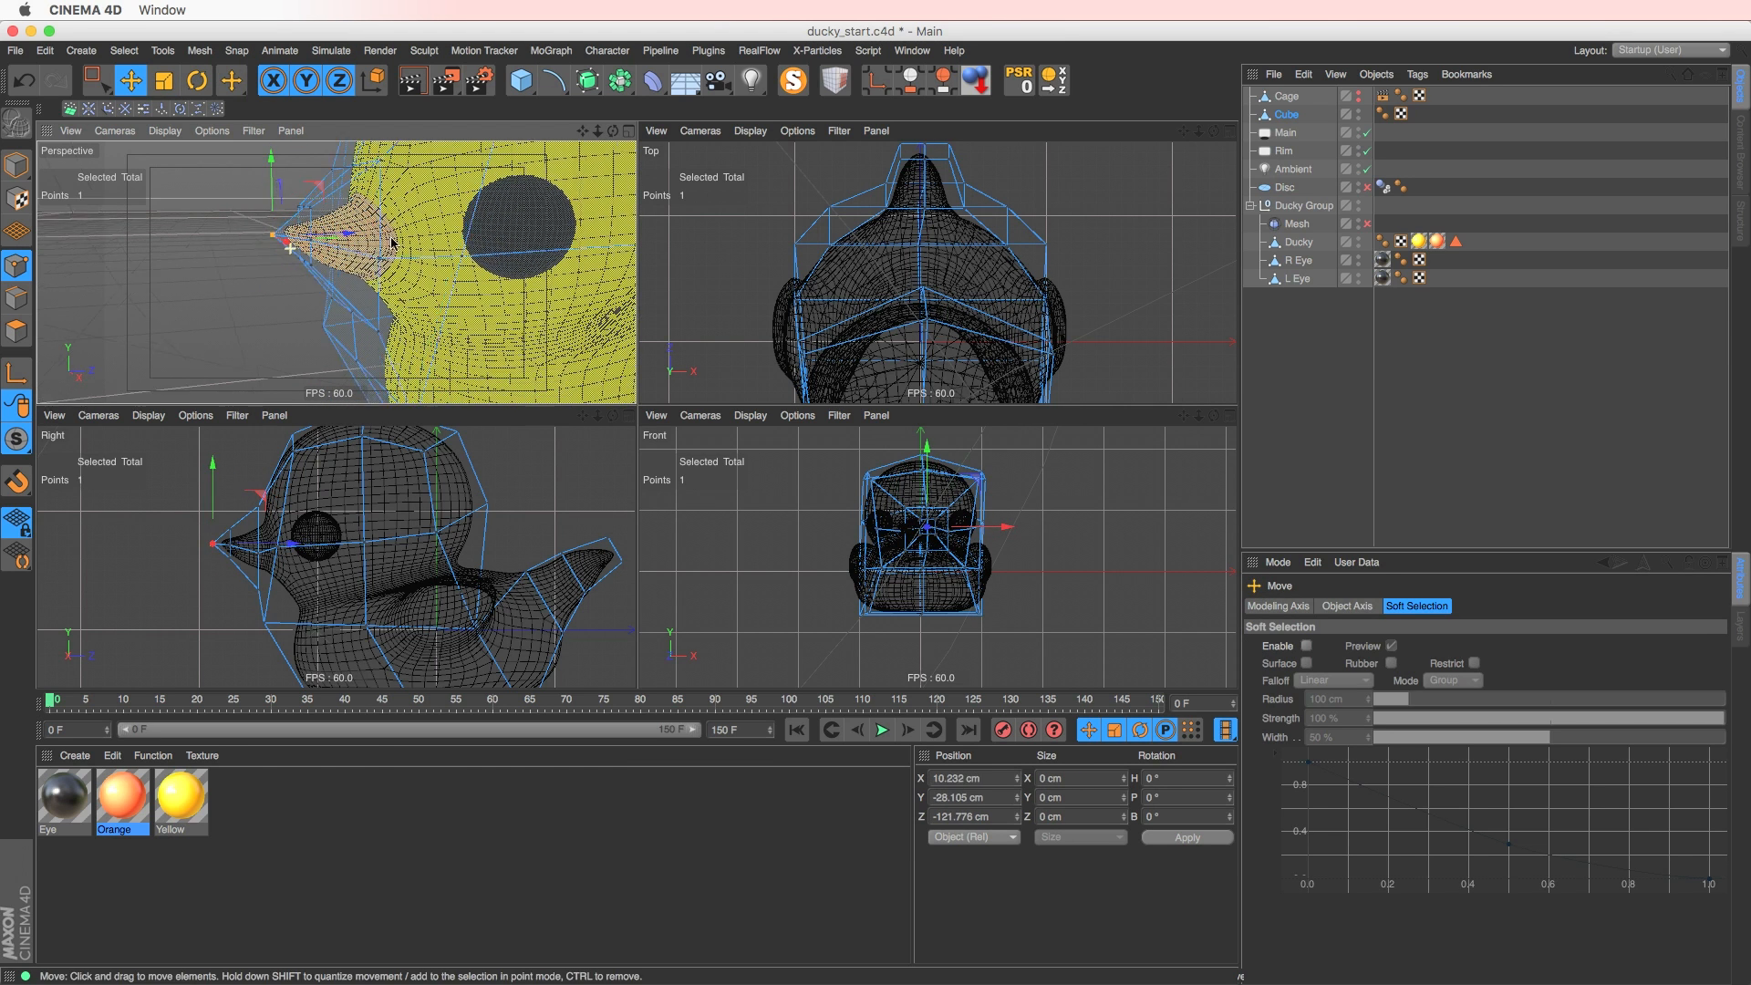
right_click_drag(370, 278, 339, 277, "alt")
middle_click_drag(339, 278, 263, 267, "alt")
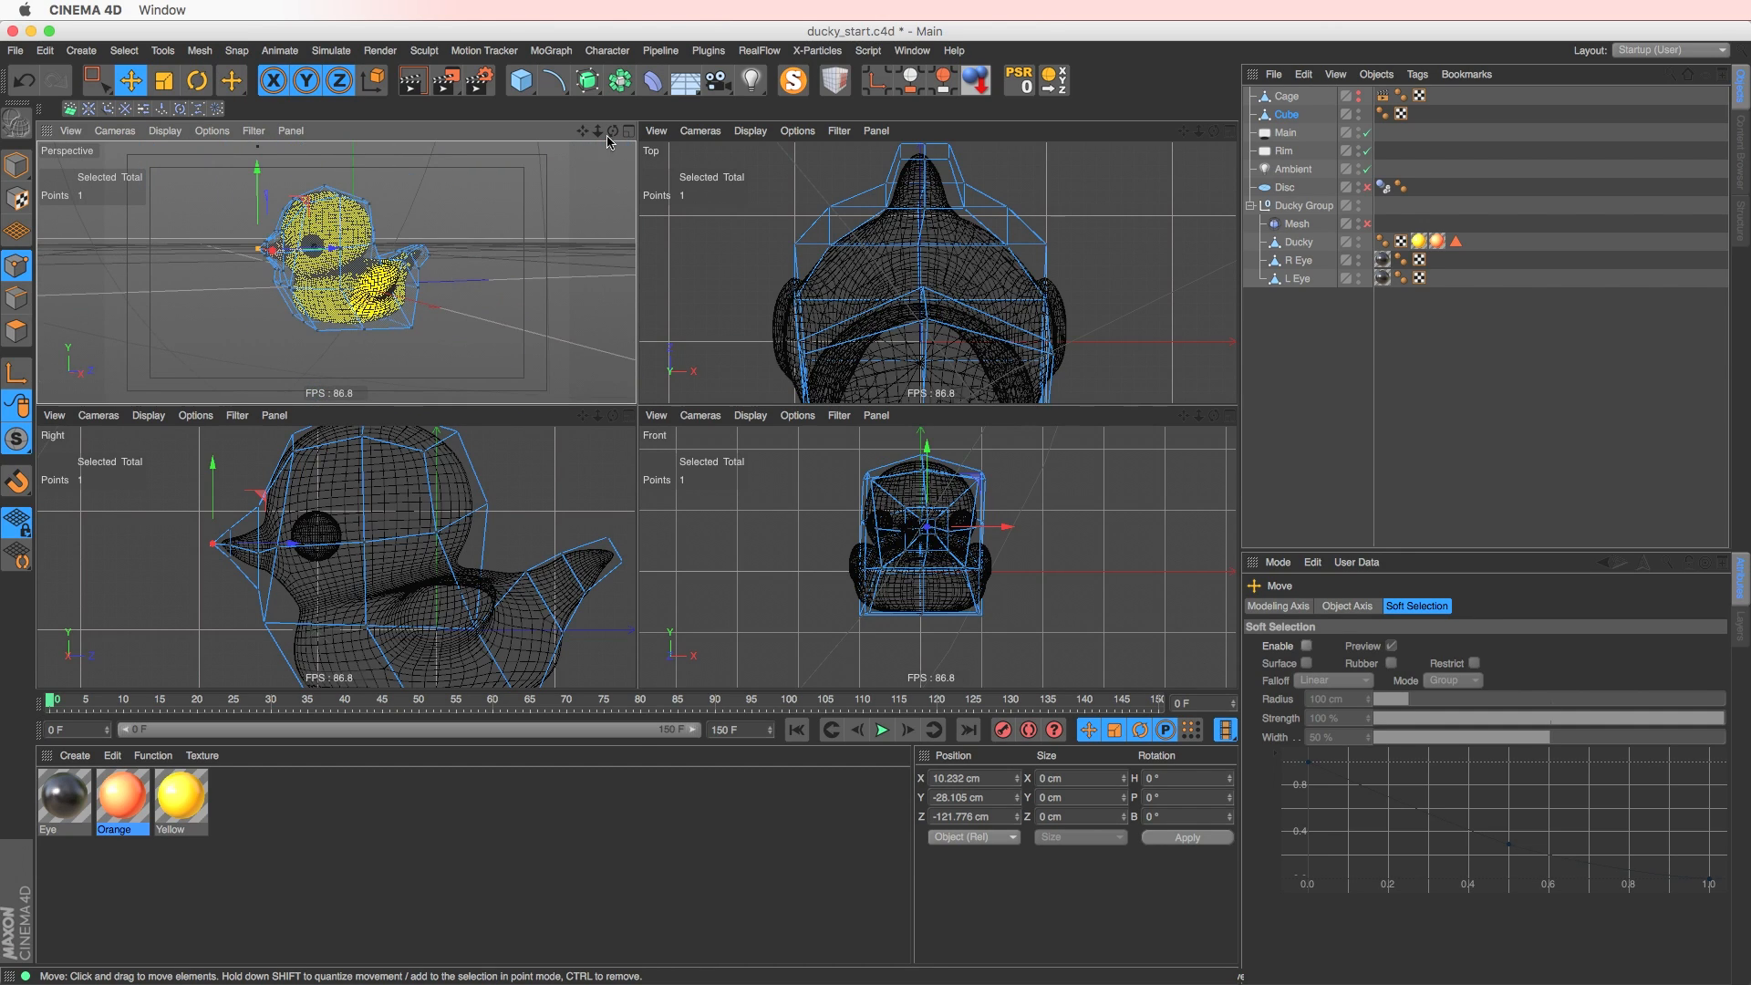
left_click(630, 132)
middle_click_drag(691, 488, 633, 527, "alt")
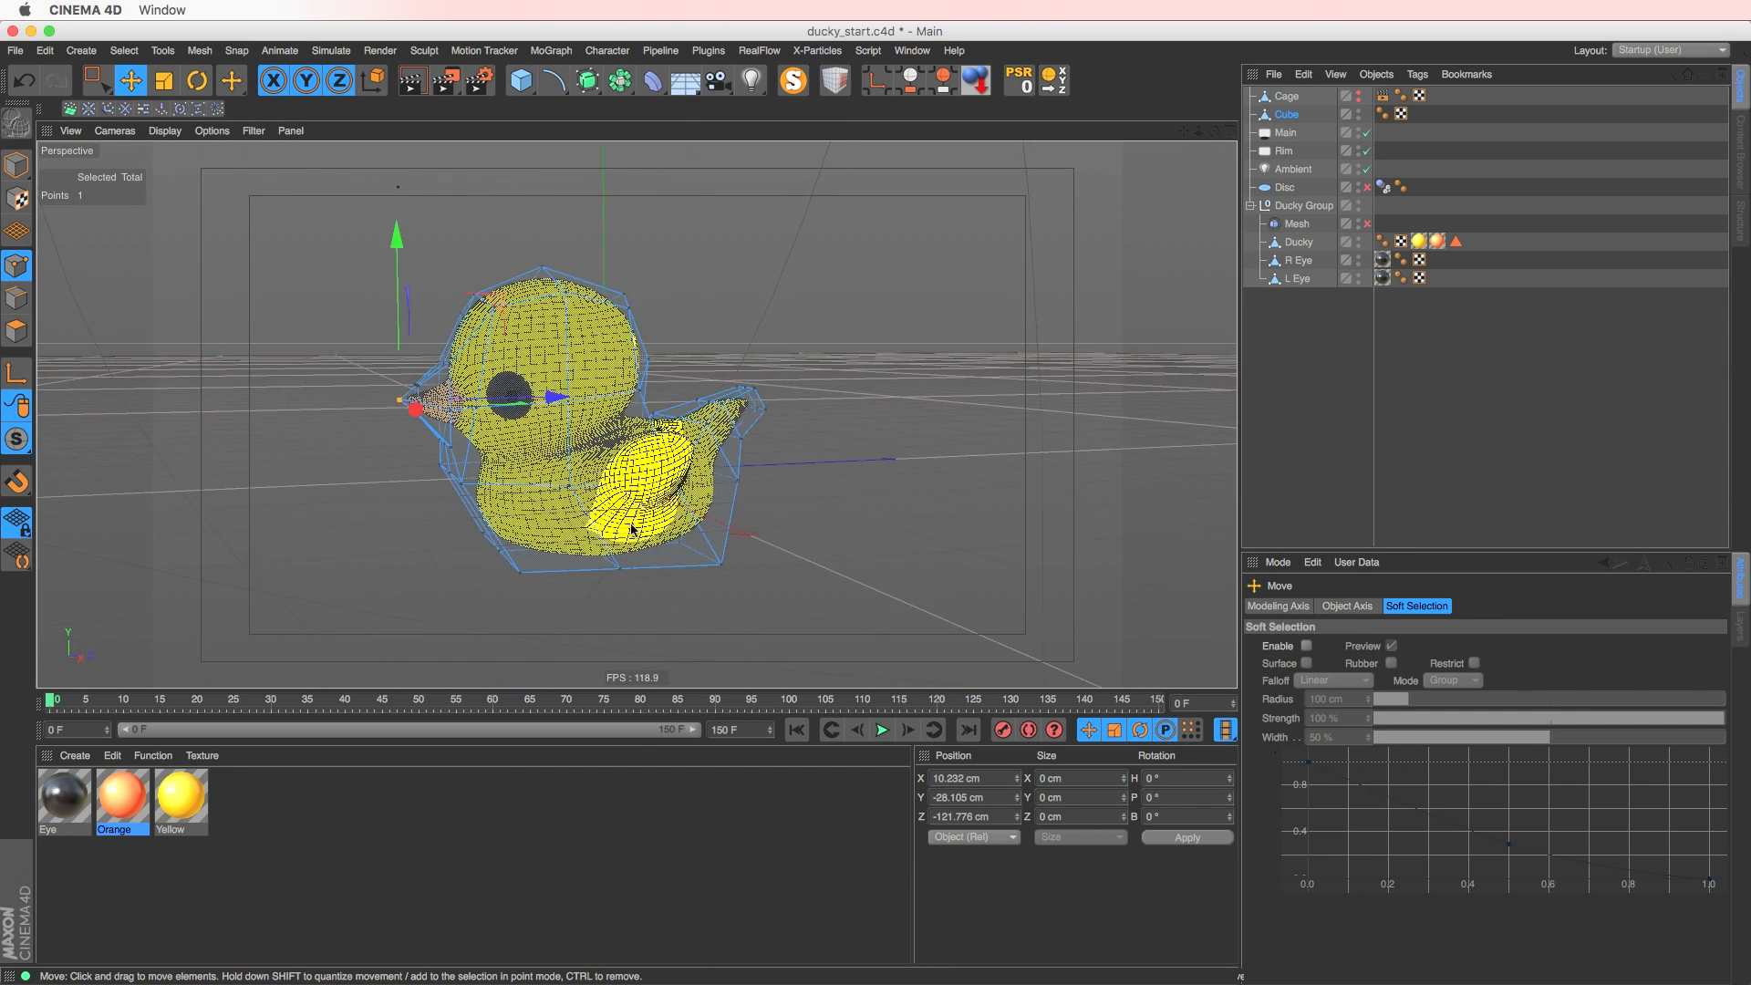
right_click_drag(633, 527, 666, 525, "alt")
key("Delete")
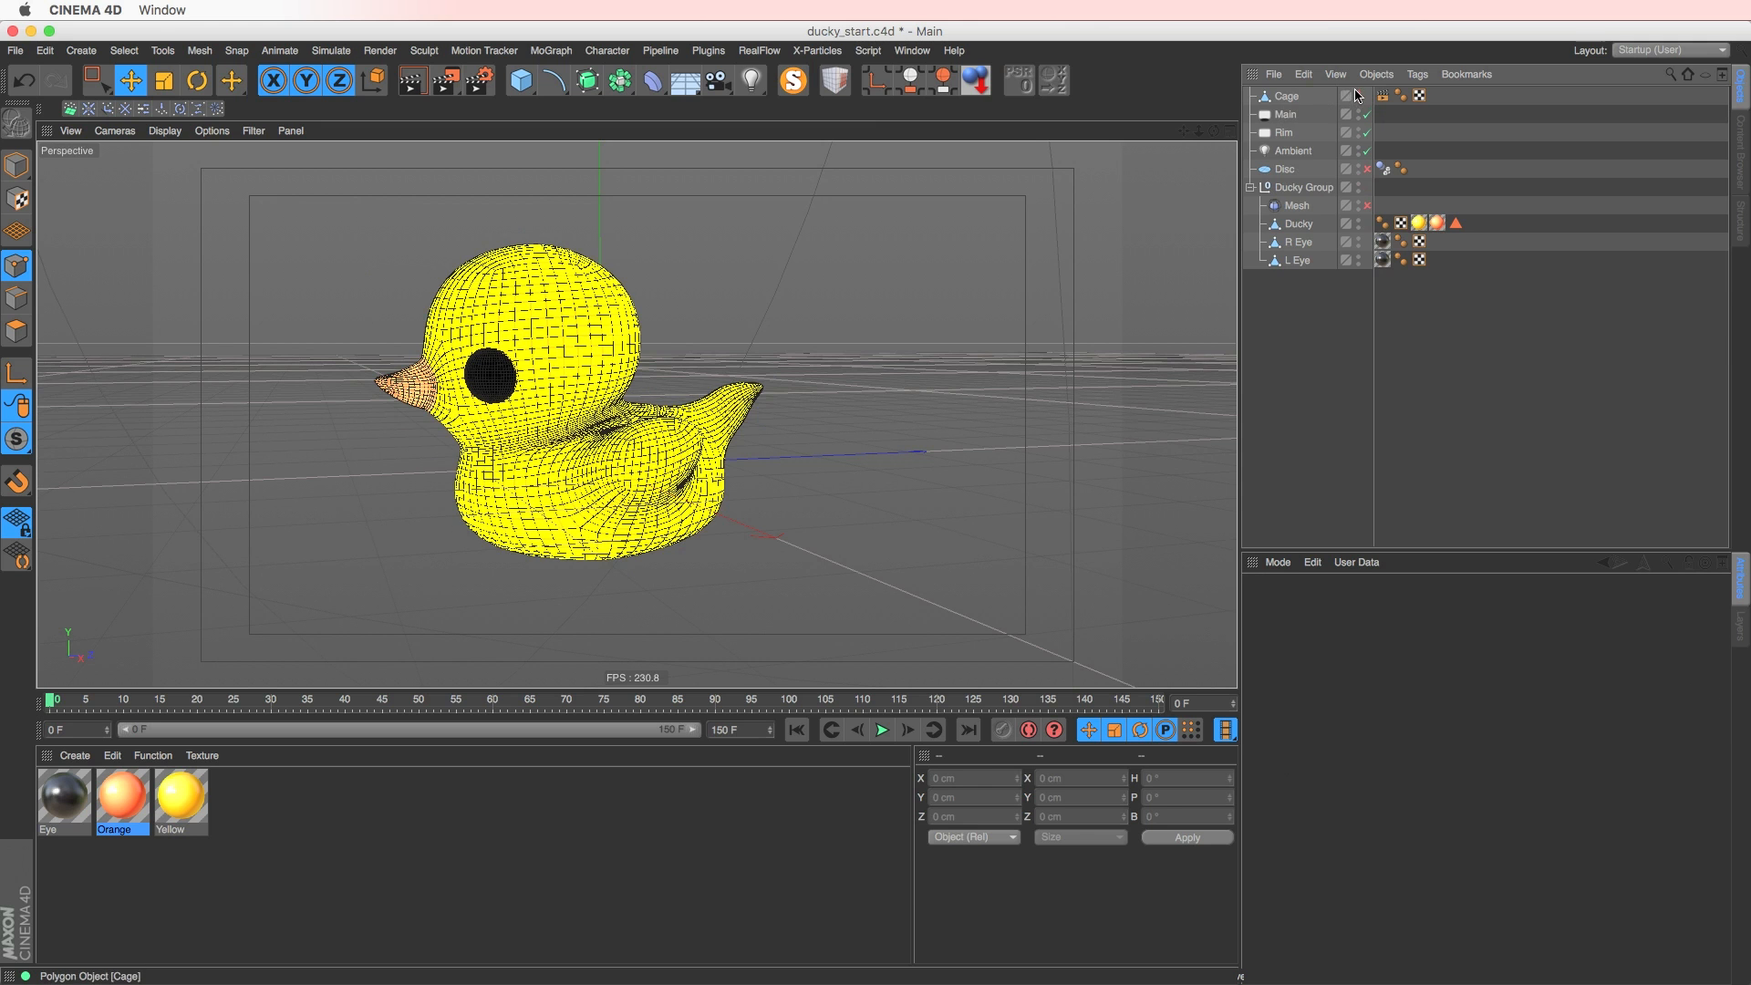
- Make the ready-made Cage object visible and enable X-Ray on it
left_click(1357, 93)
left_click(1313, 97)
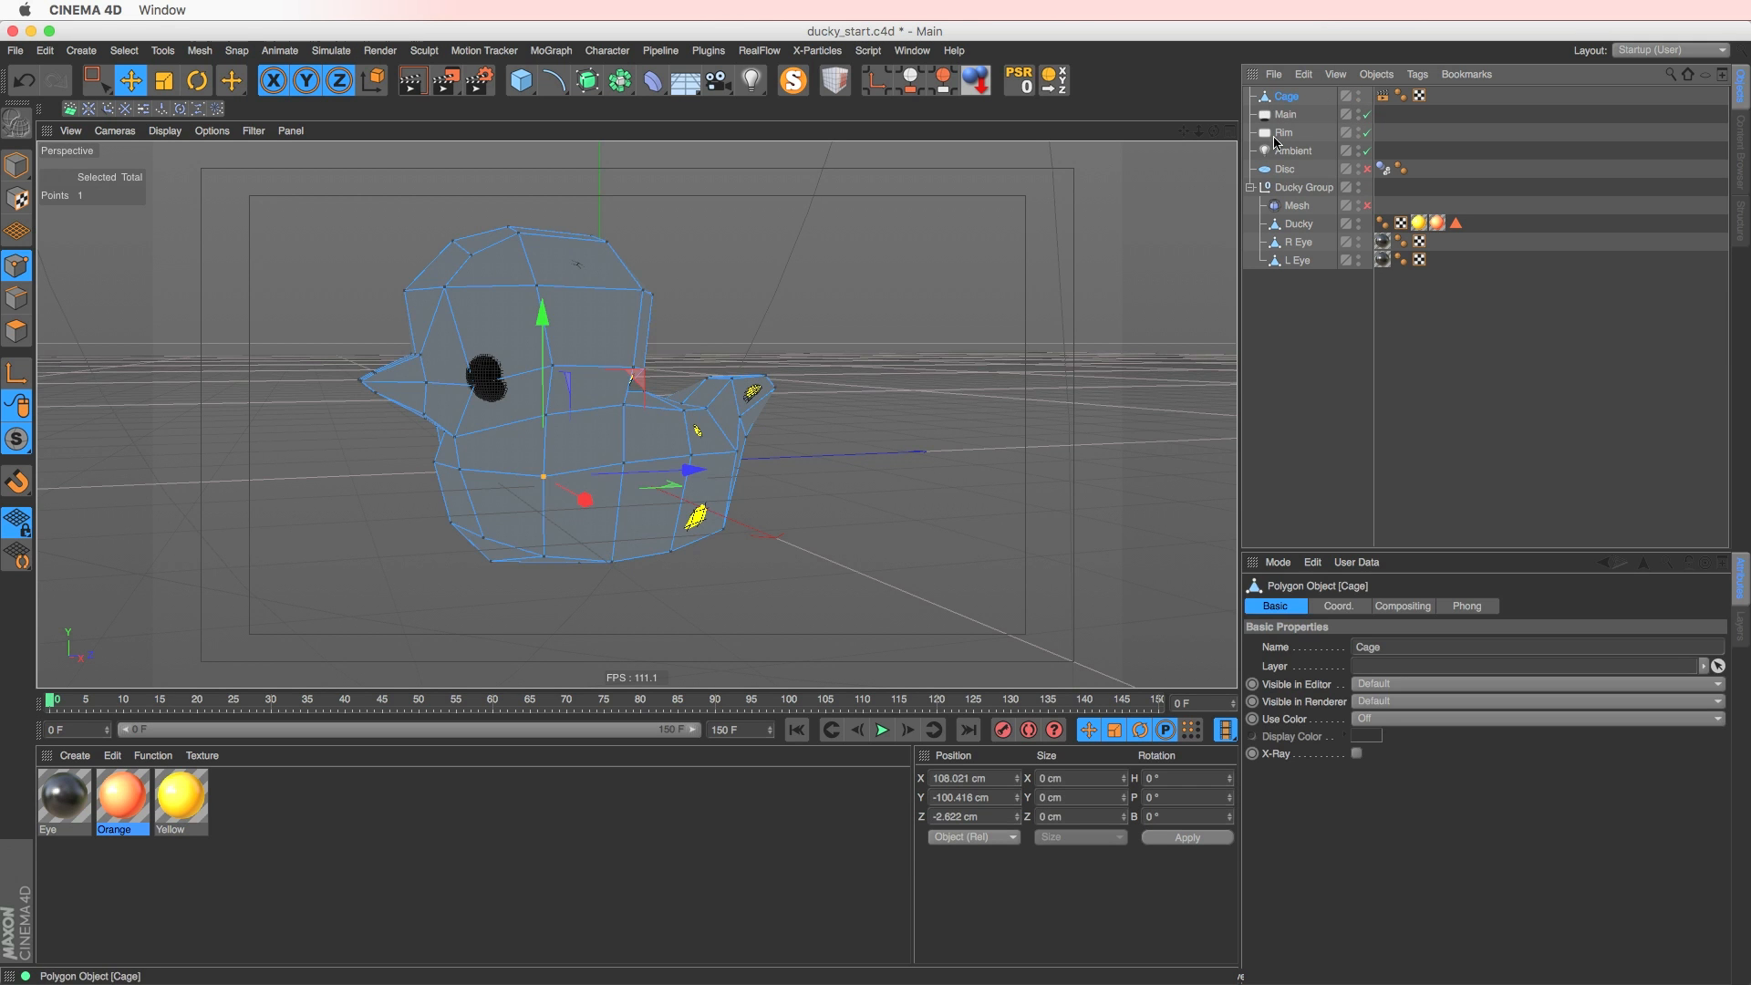
left_click(1357, 754)
left_click_drag(566, 392, 538, 433, "alt")
scroll(554, 447, "up", 2)
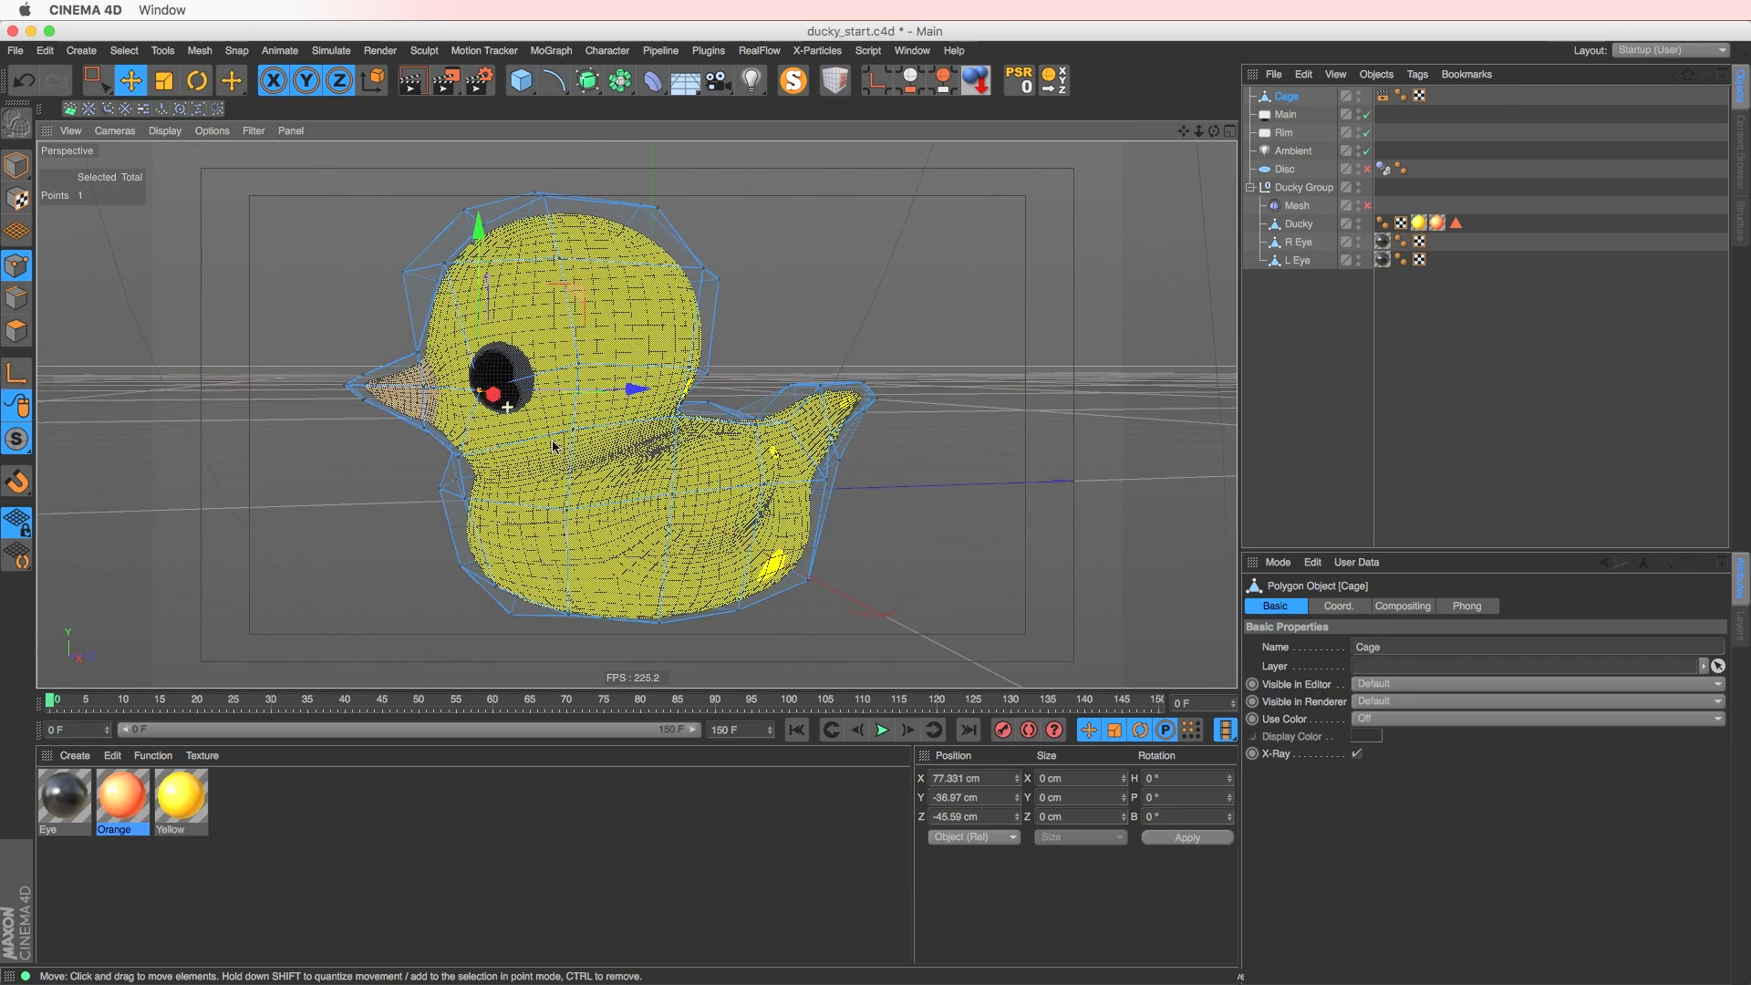
- Add the Cage object to the Cages list of the Mesh deformer
left_click(876, 549)
left_click_drag(876, 549, 740, 579, "alt")
left_click_drag(732, 434, 808, 490, "alt")
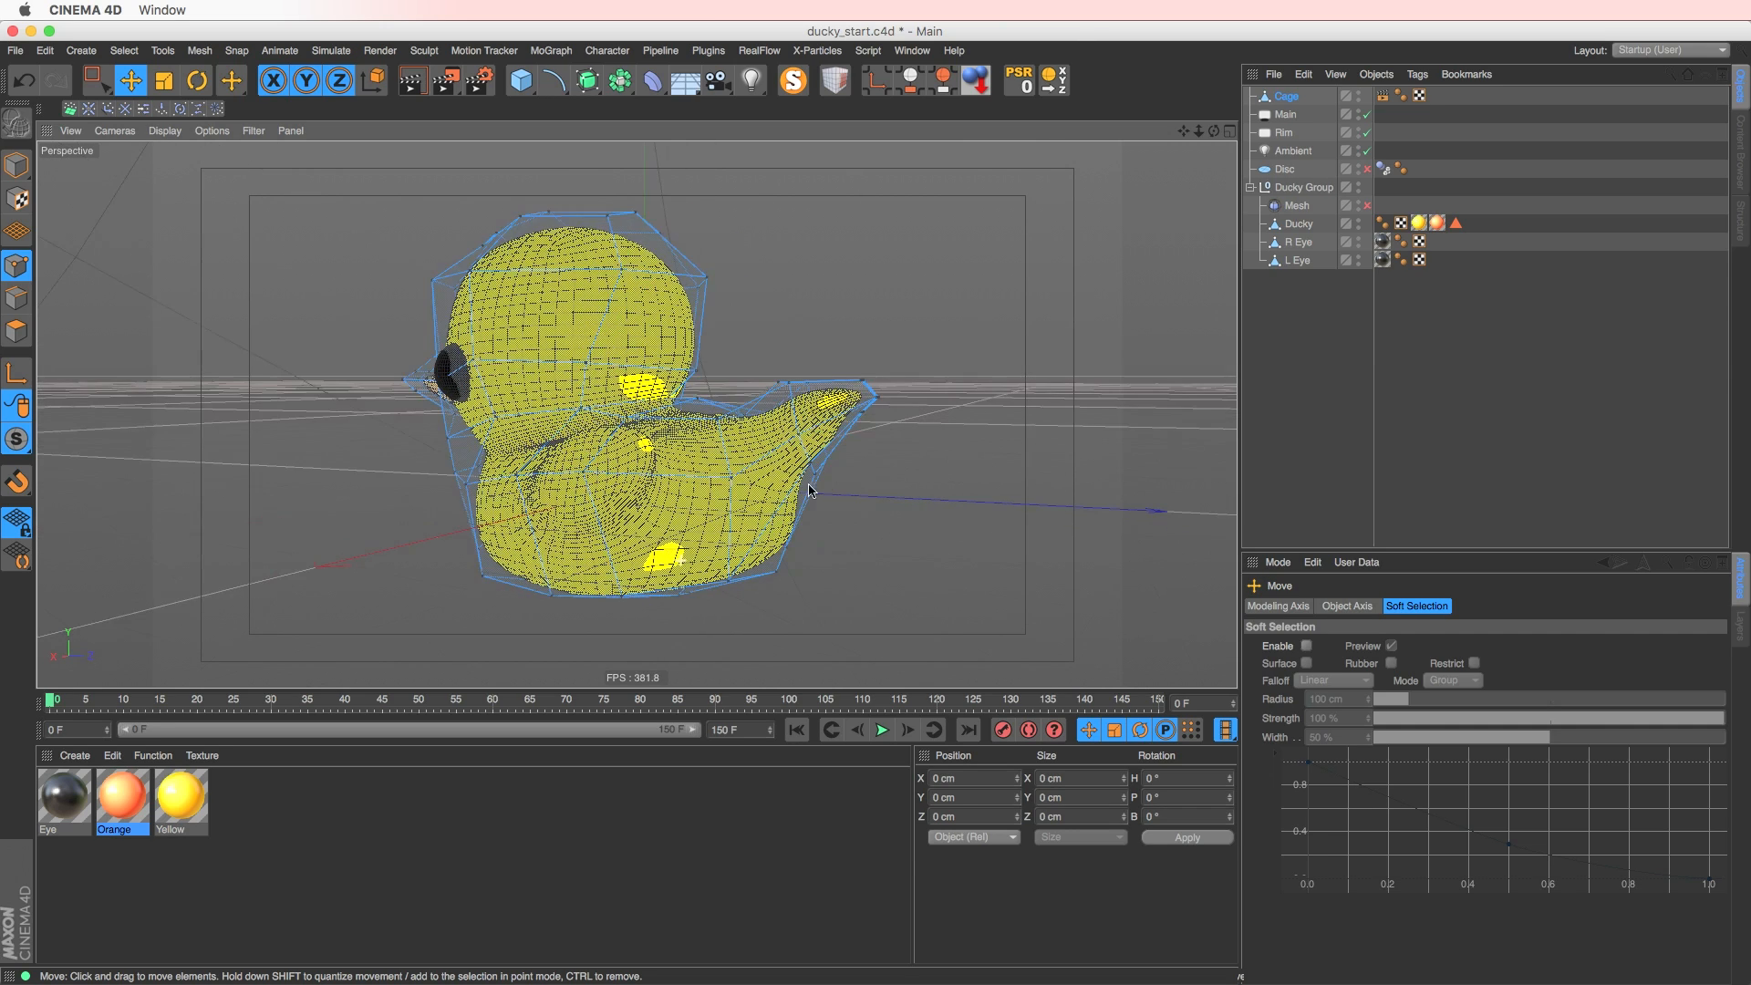
left_click_drag(804, 420, 772, 434, "alt")
left_click(1297, 206)
left_click_drag(1287, 97, 1379, 714)
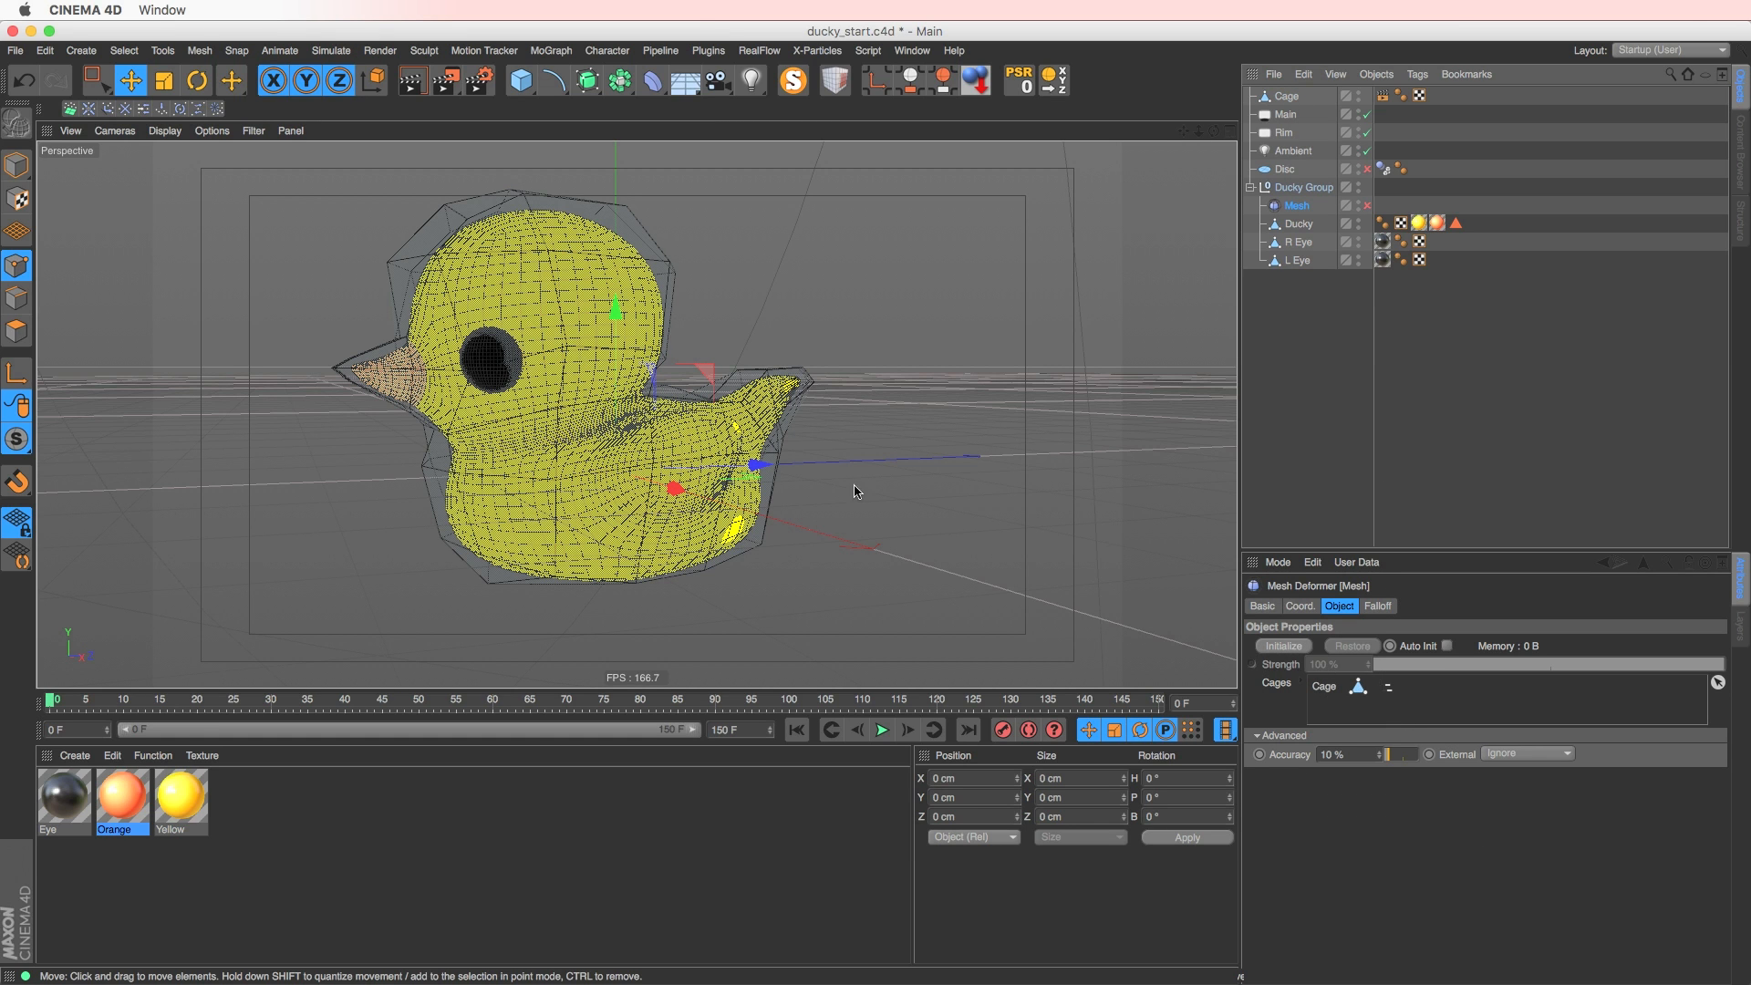
- Enable the Disc object beneath the duck
left_click_drag(859, 494, 843, 494, "alt")
left_click(1383, 169)
left_click(1365, 170)
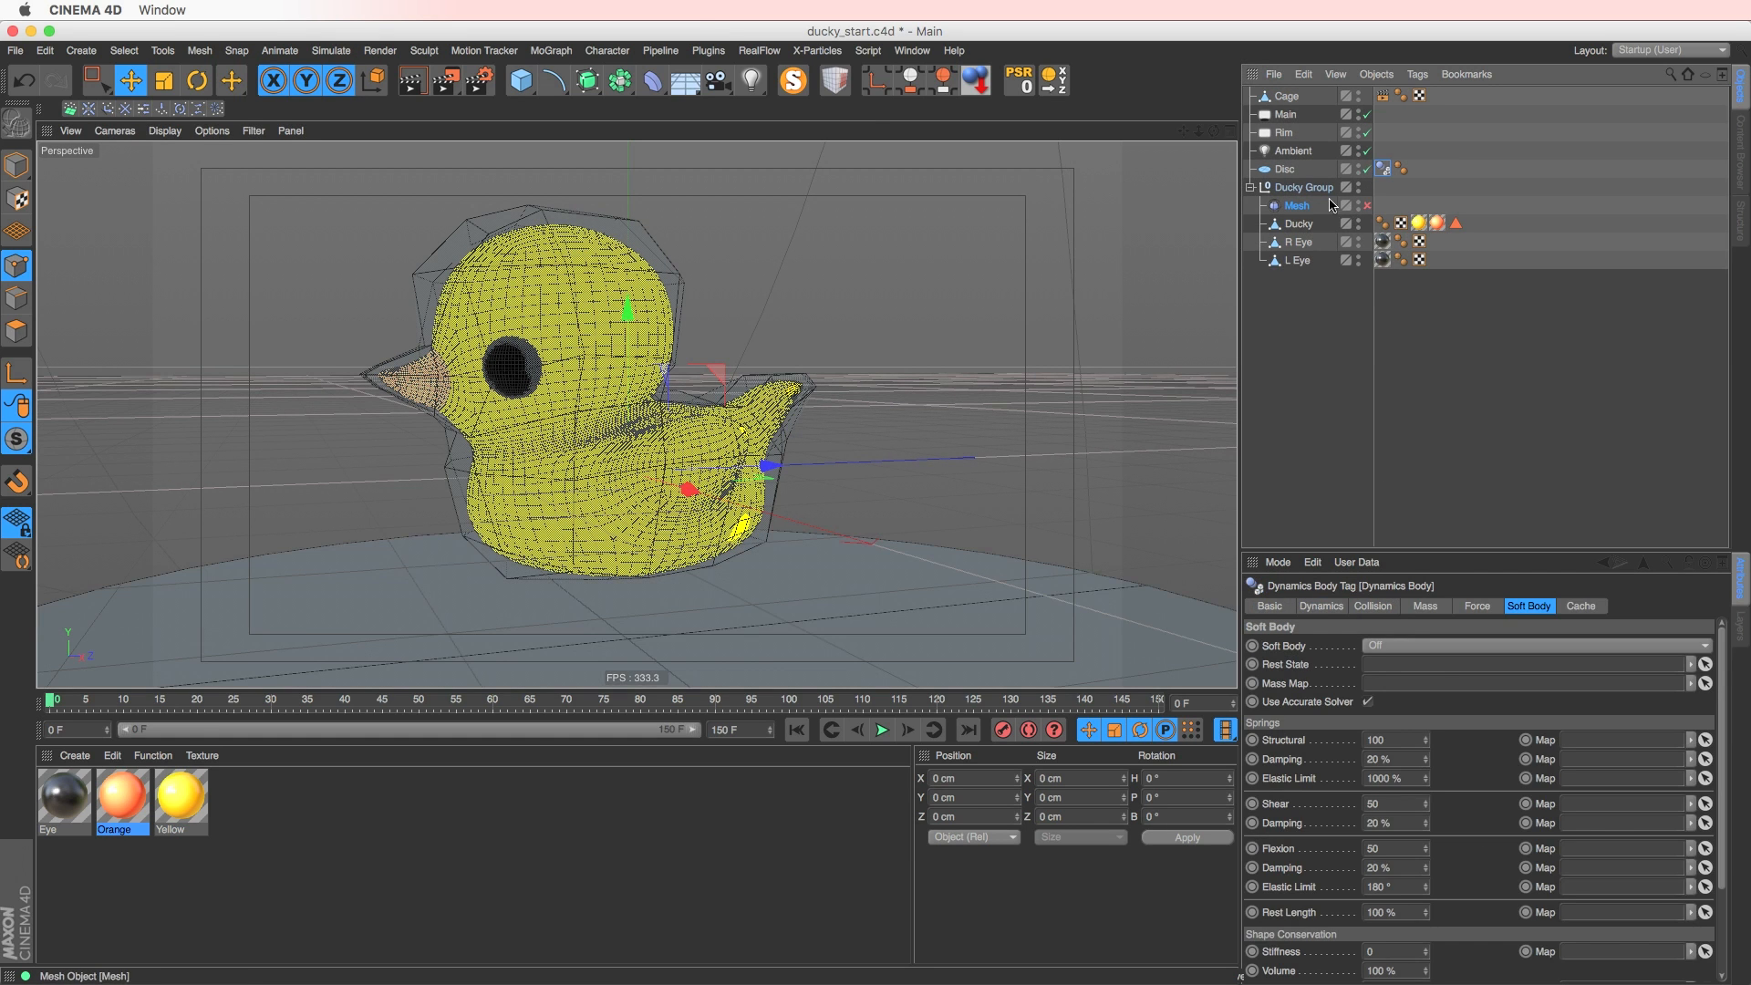
left_click(1285, 169)
- Add a Soft Body simulation tag to the Cage object
left_click(1285, 97)
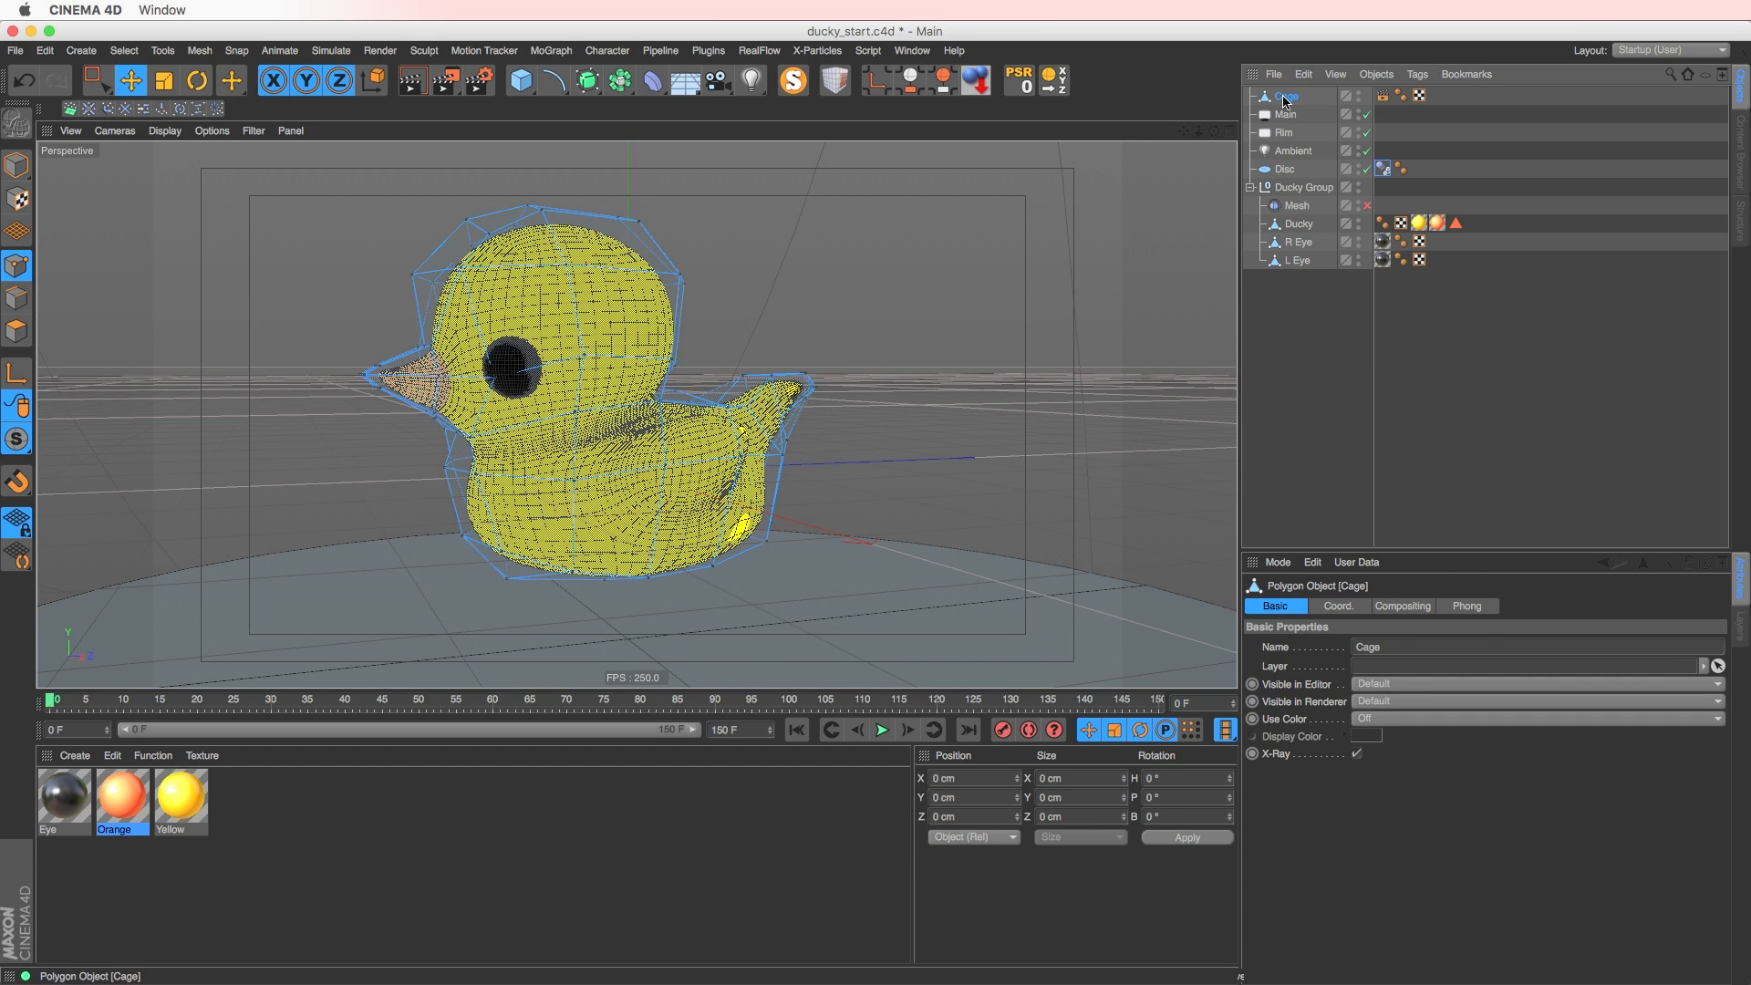
right_click(1285, 99)
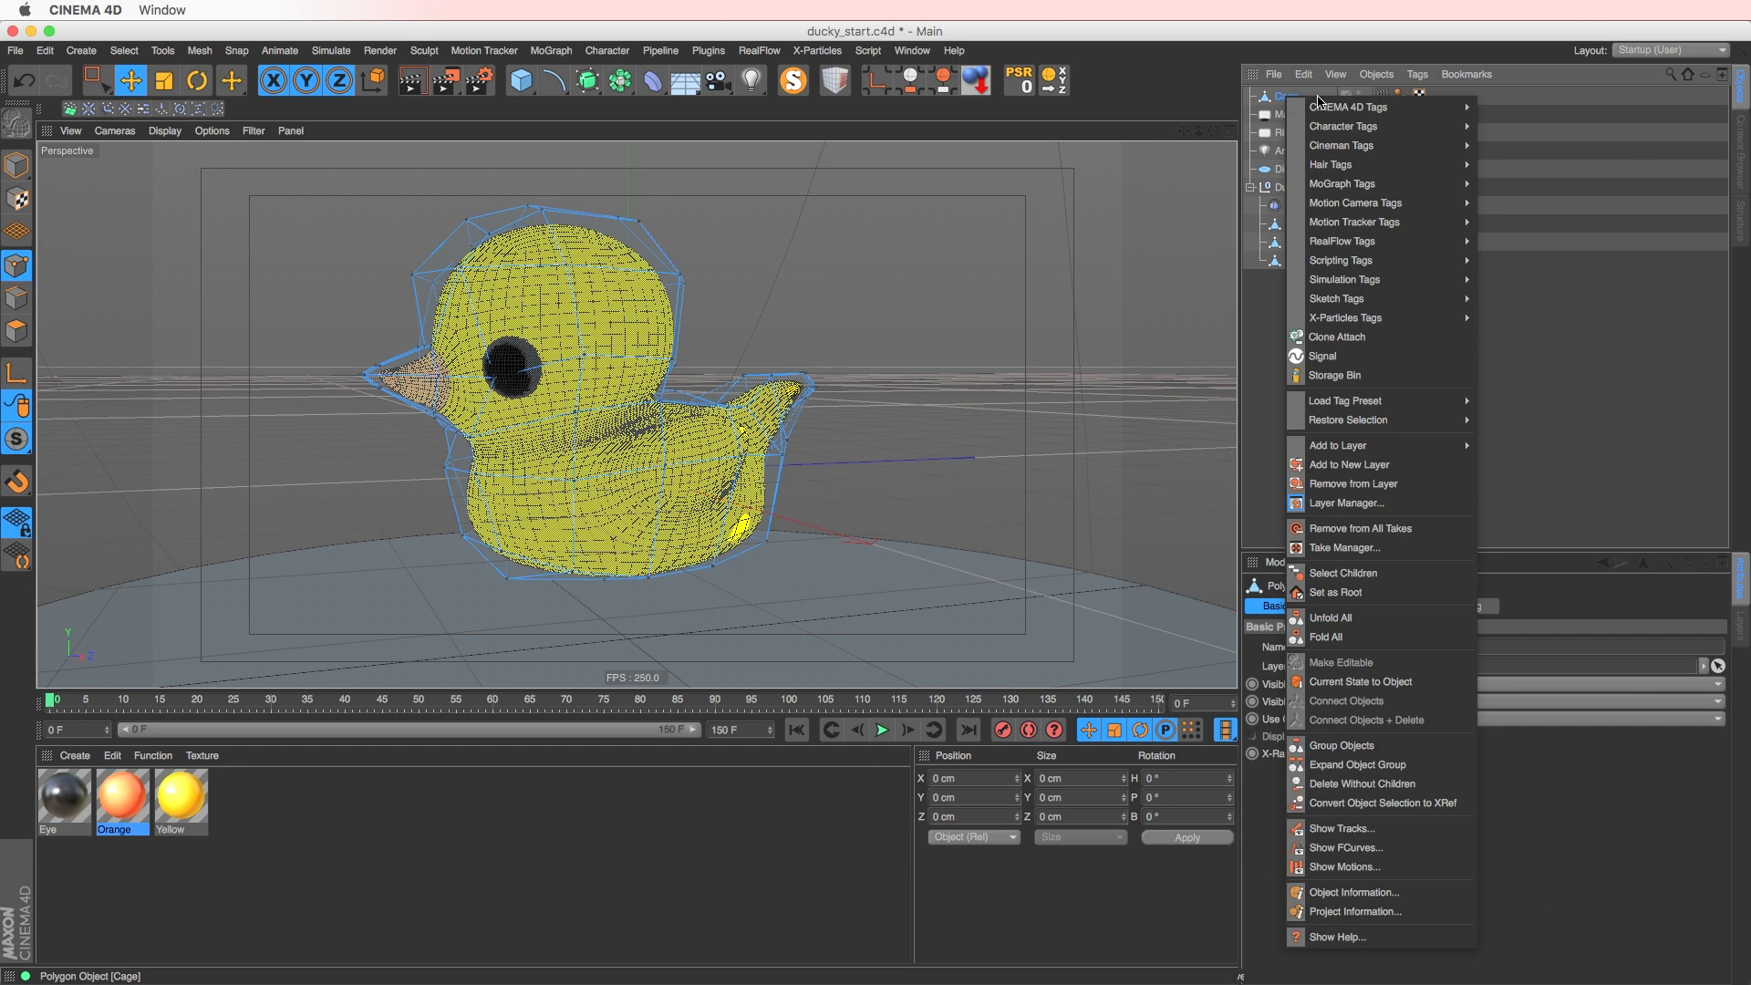
mouse_move(1392, 280)
left_click(1516, 300)
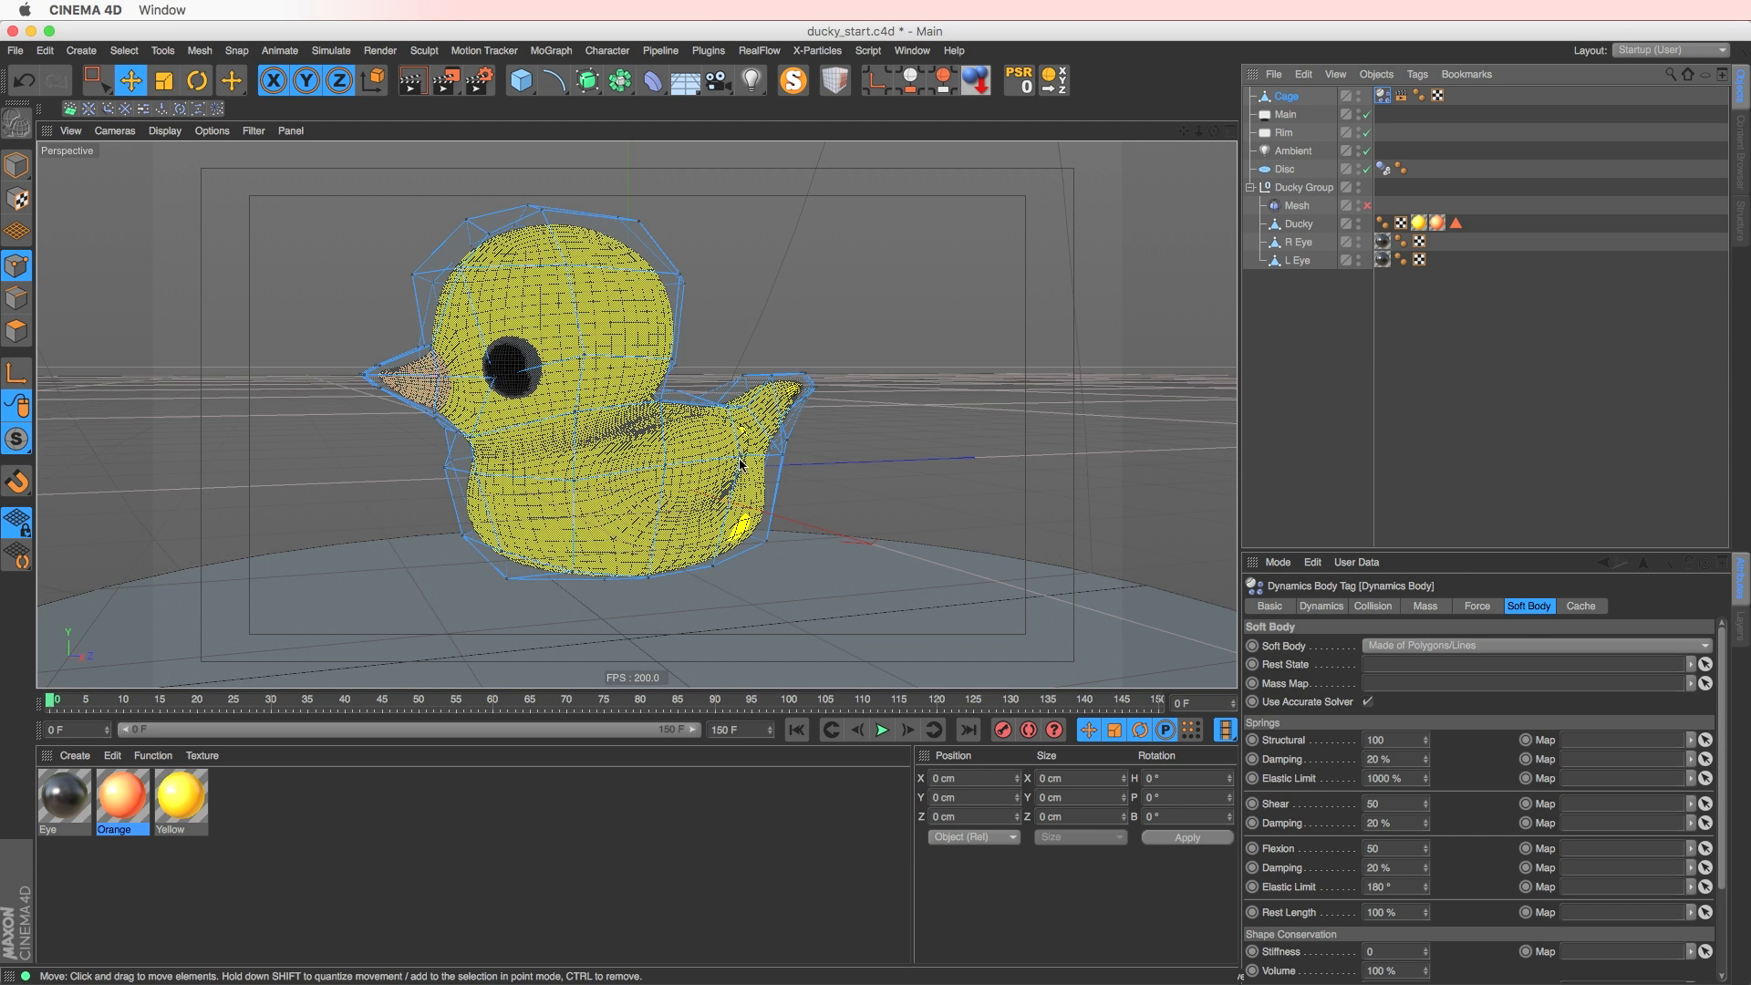
mouse_move(742, 511)
left_mouse_down("alt")
mouse_move(707, 496)
mouse_move(670, 511)
mouse_move(716, 507)
left_mouse_up("alt")
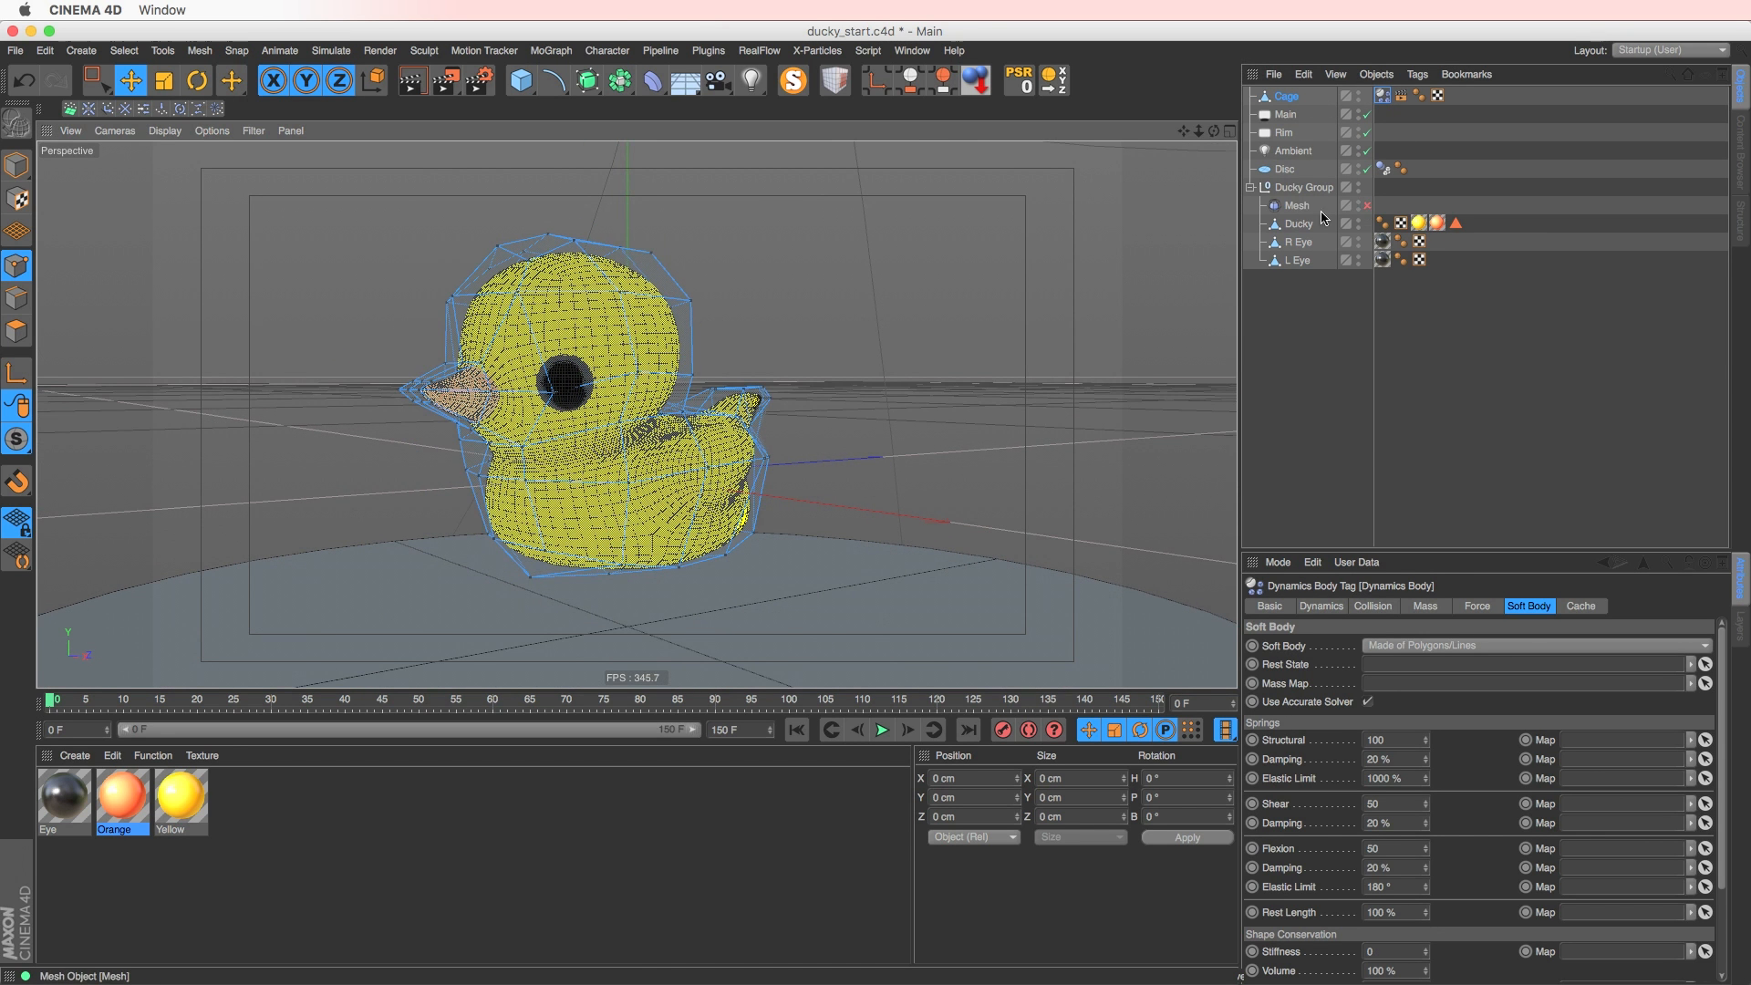
- Enable the Mesh deformer and initialize it with the cage
left_click(1322, 208)
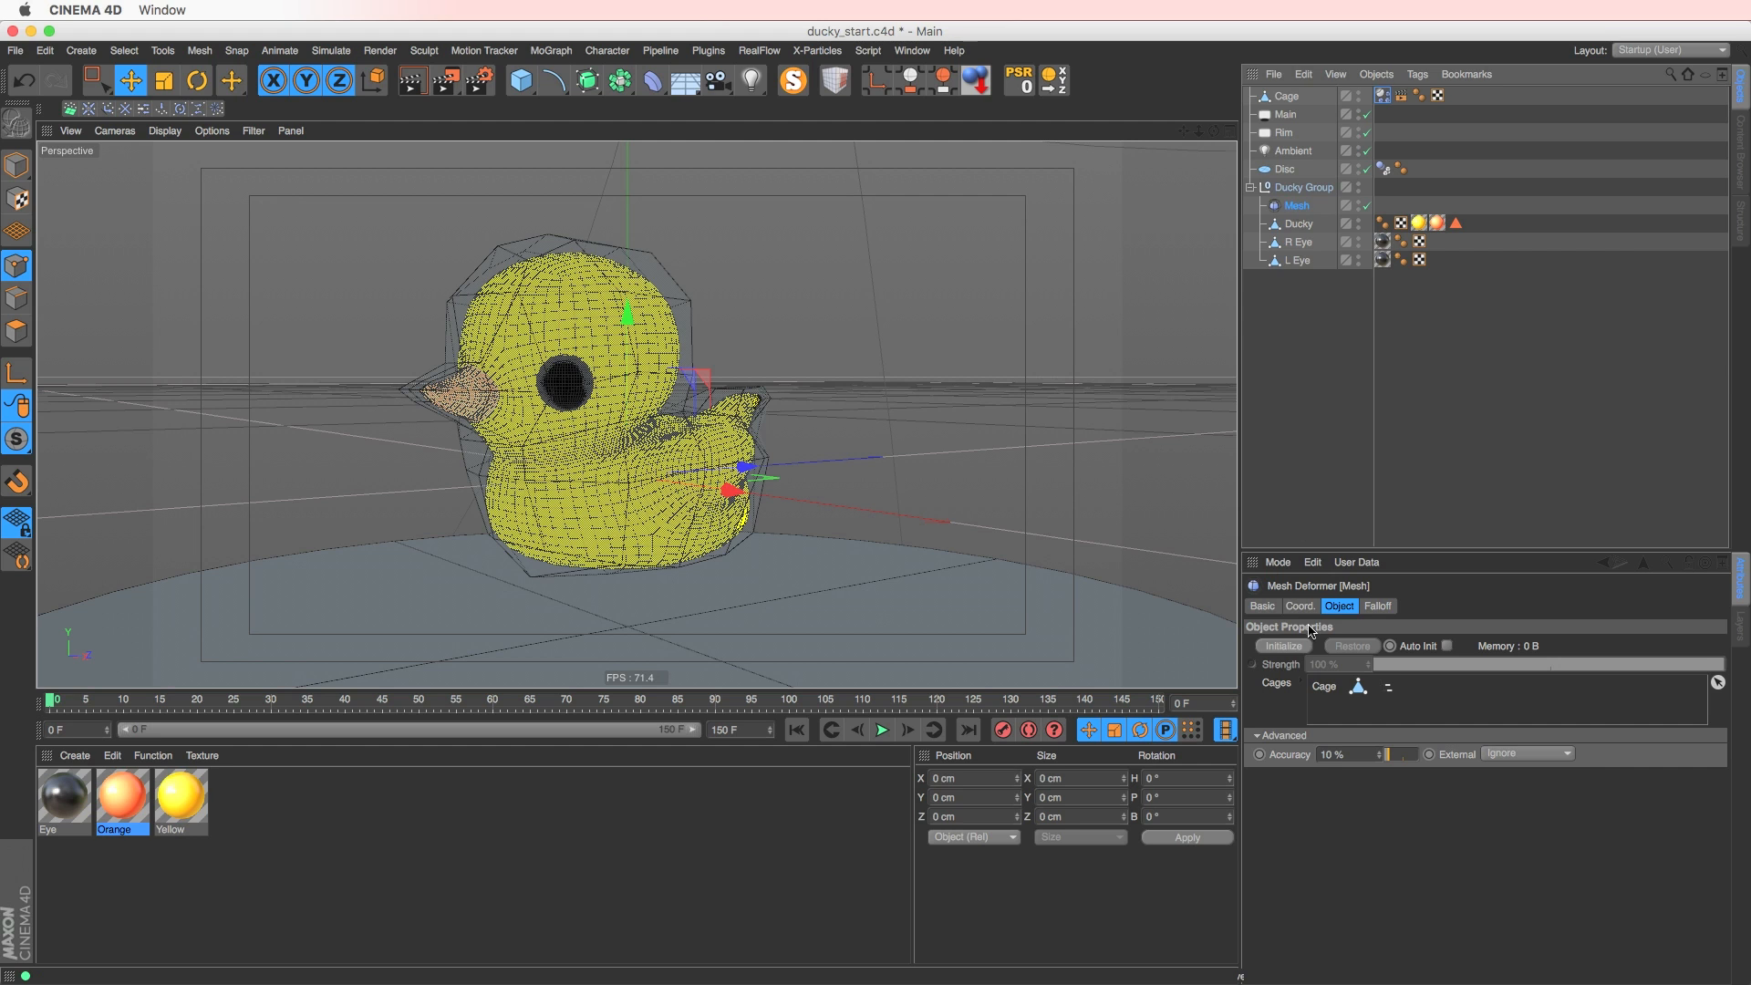
left_click(1285, 646)
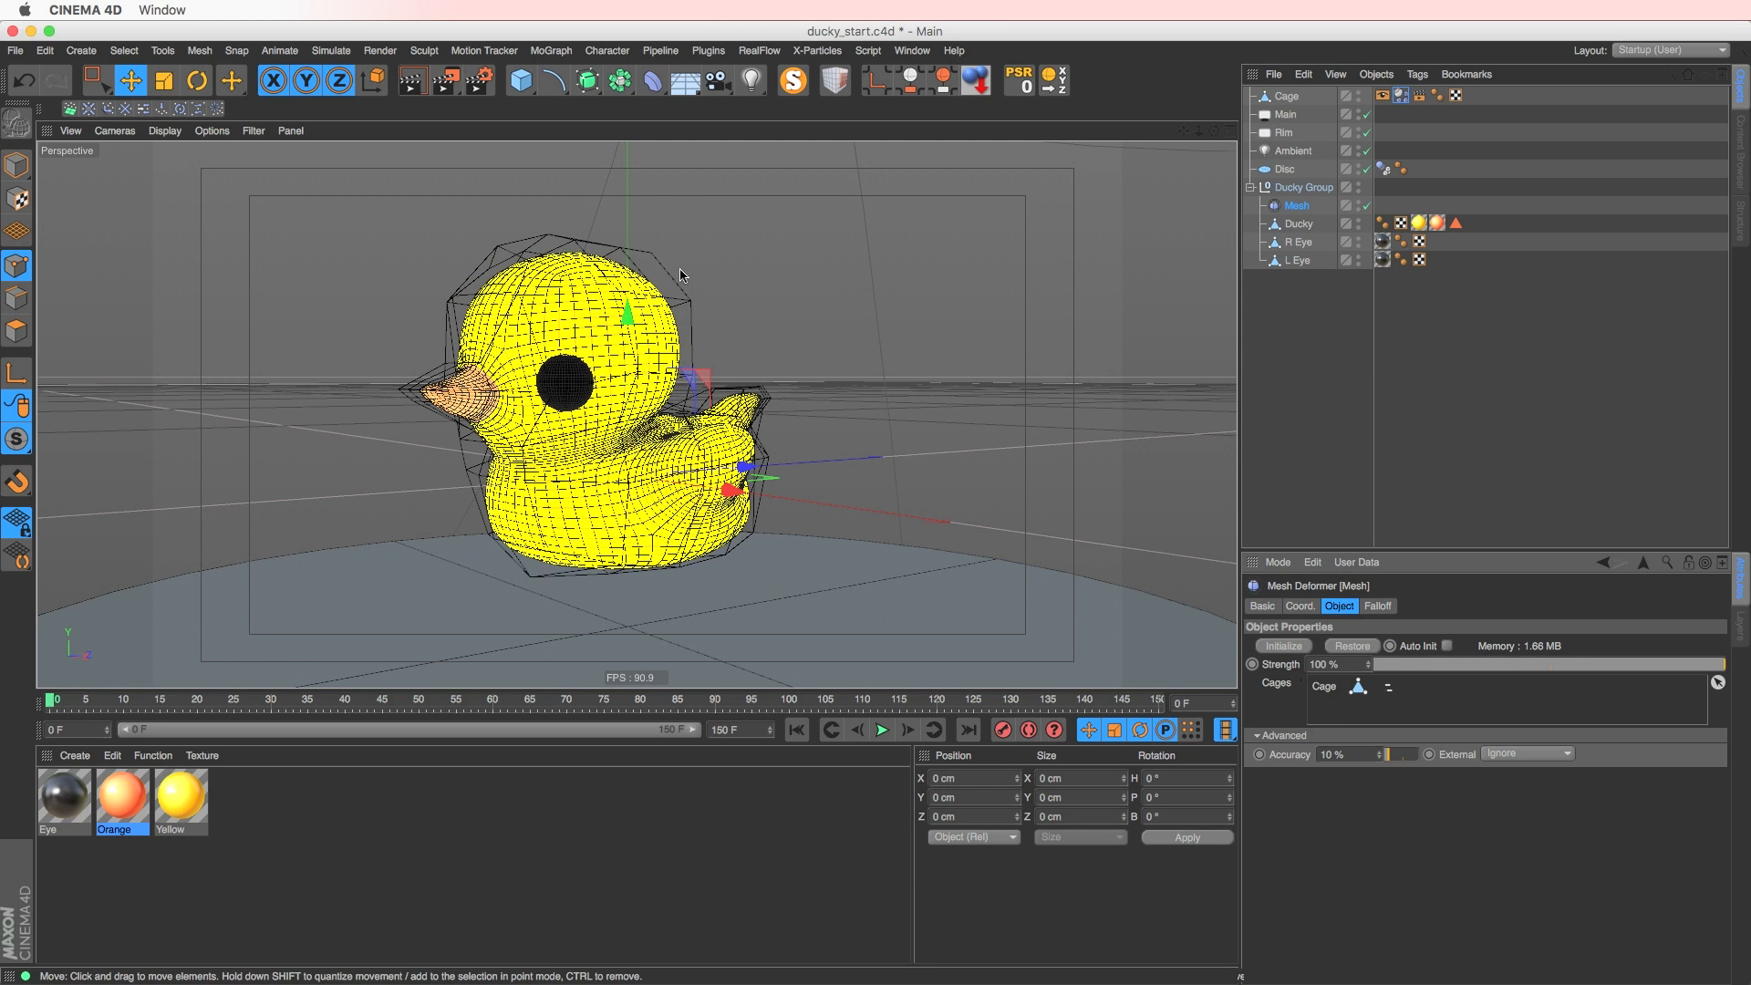
left_click_drag(682, 273, 658, 281, "alt")
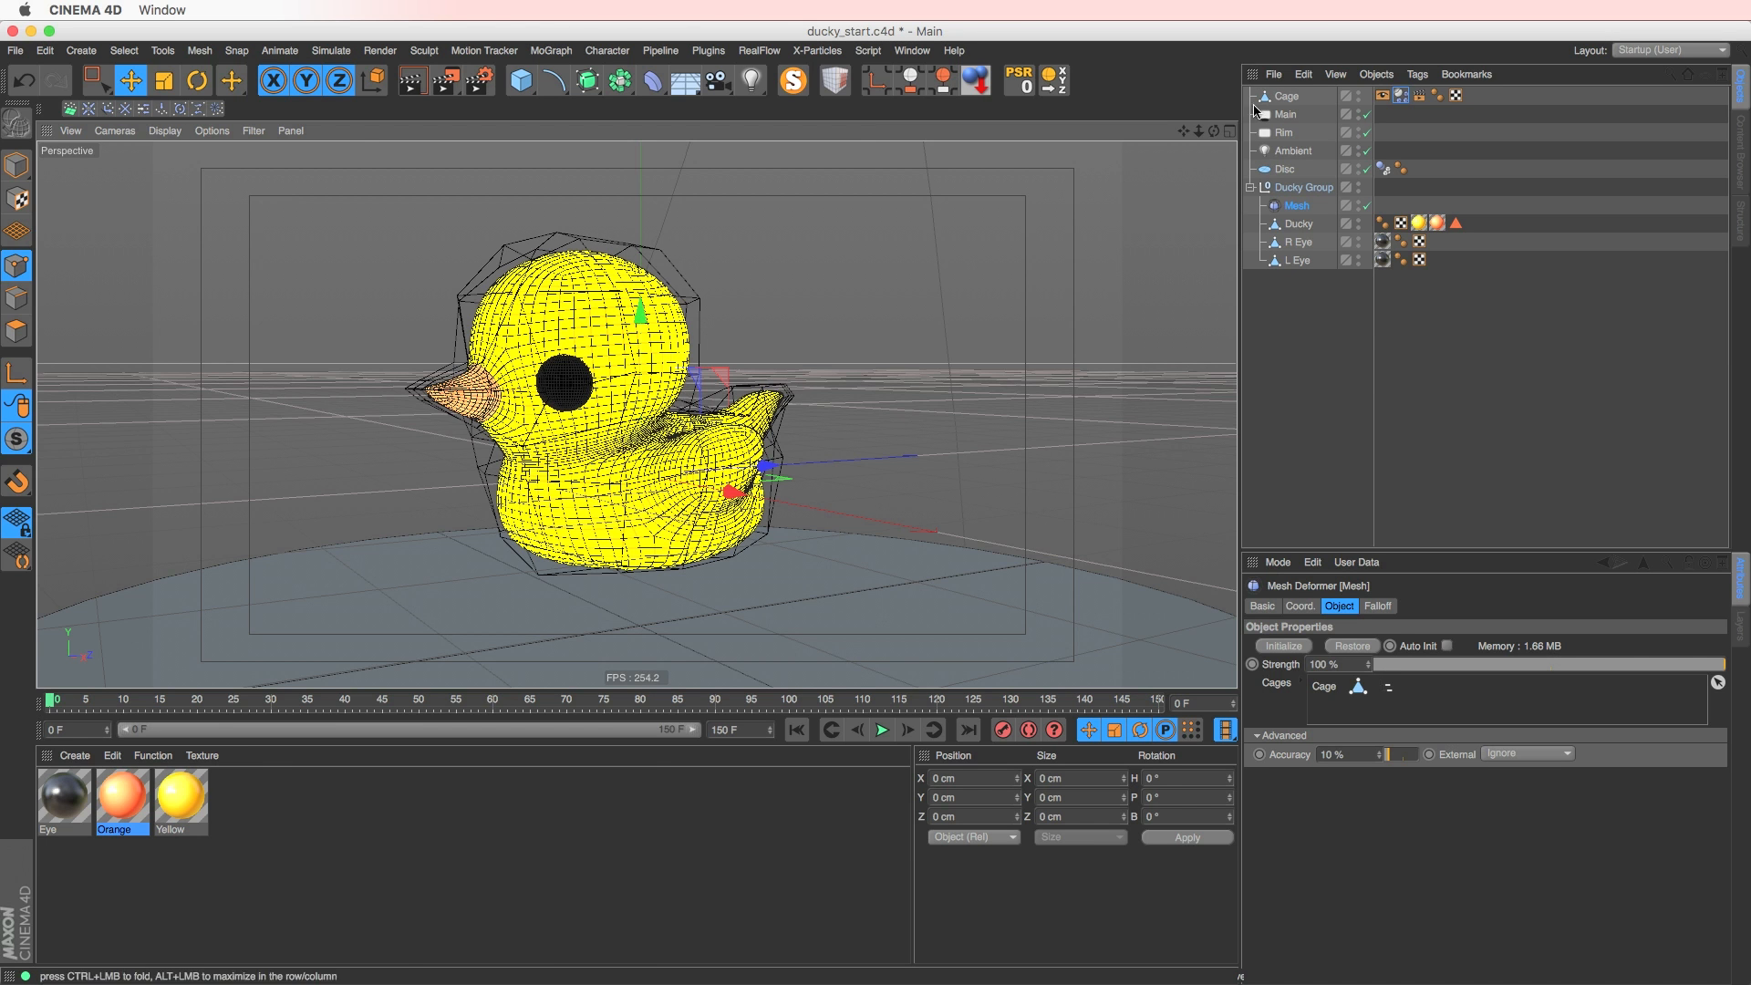
left_click_drag(544, 329, 483, 472, "alt")
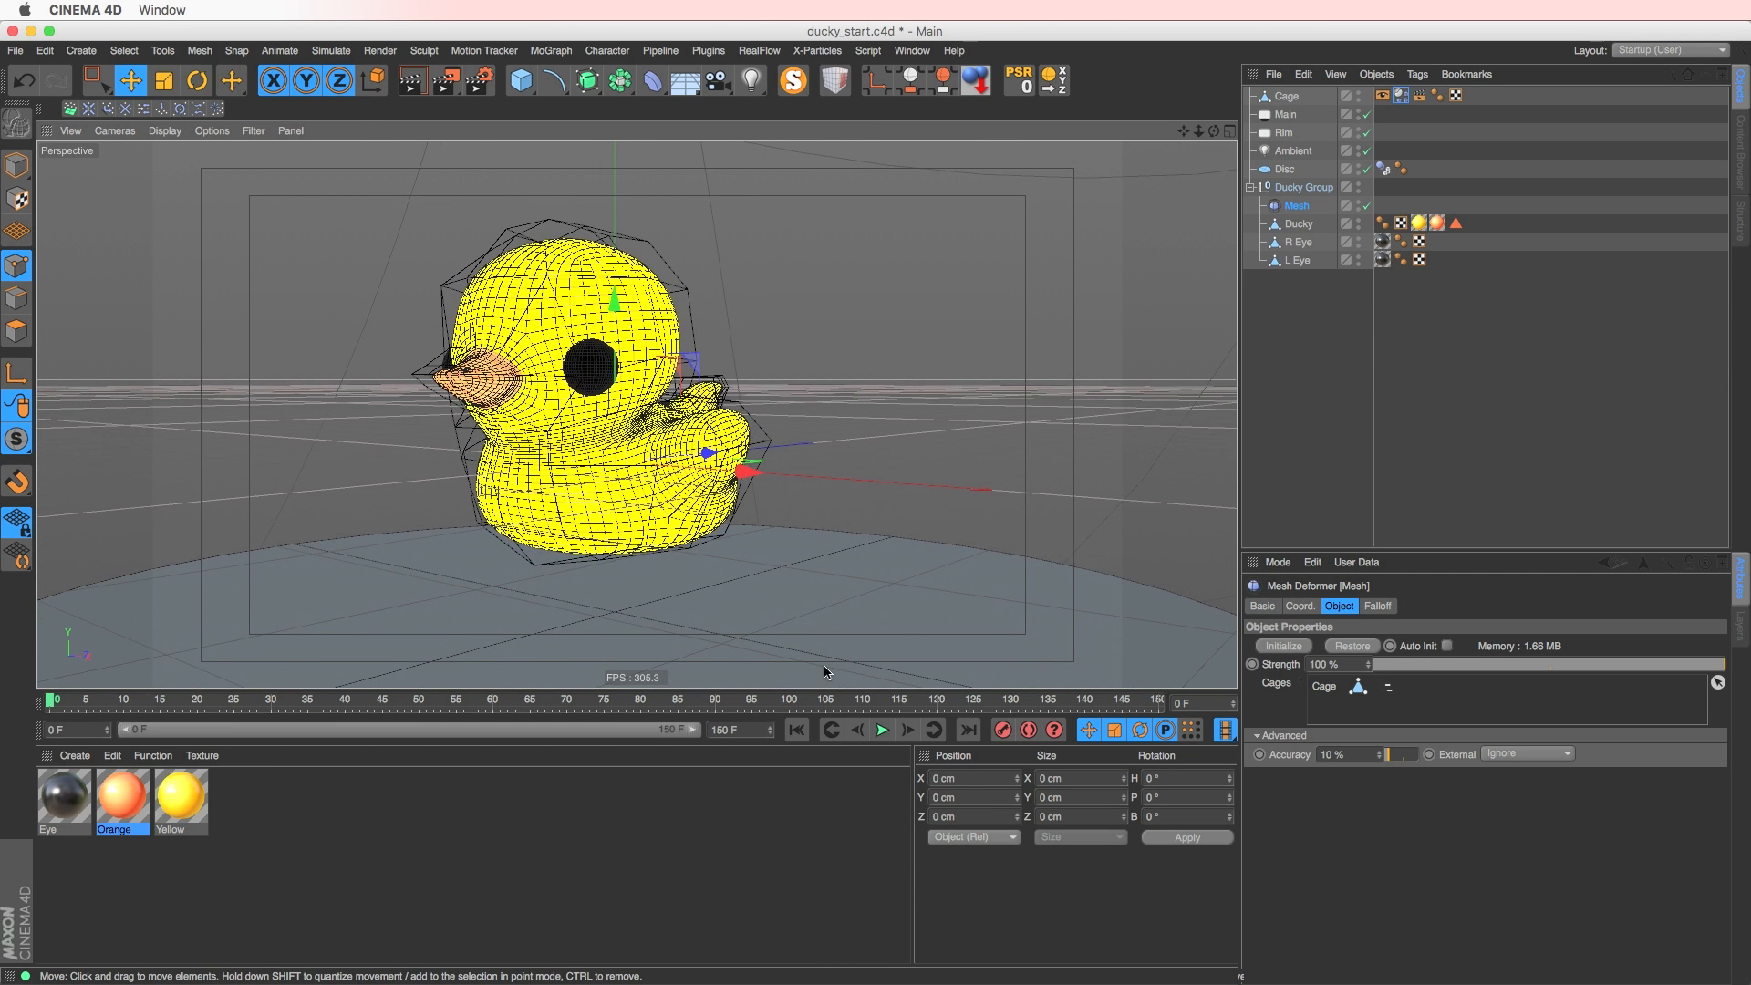
- Play the simulation to examine how the soft-body cage deforms the duck and its eyes, and return to the first frame
left_click(884, 735)
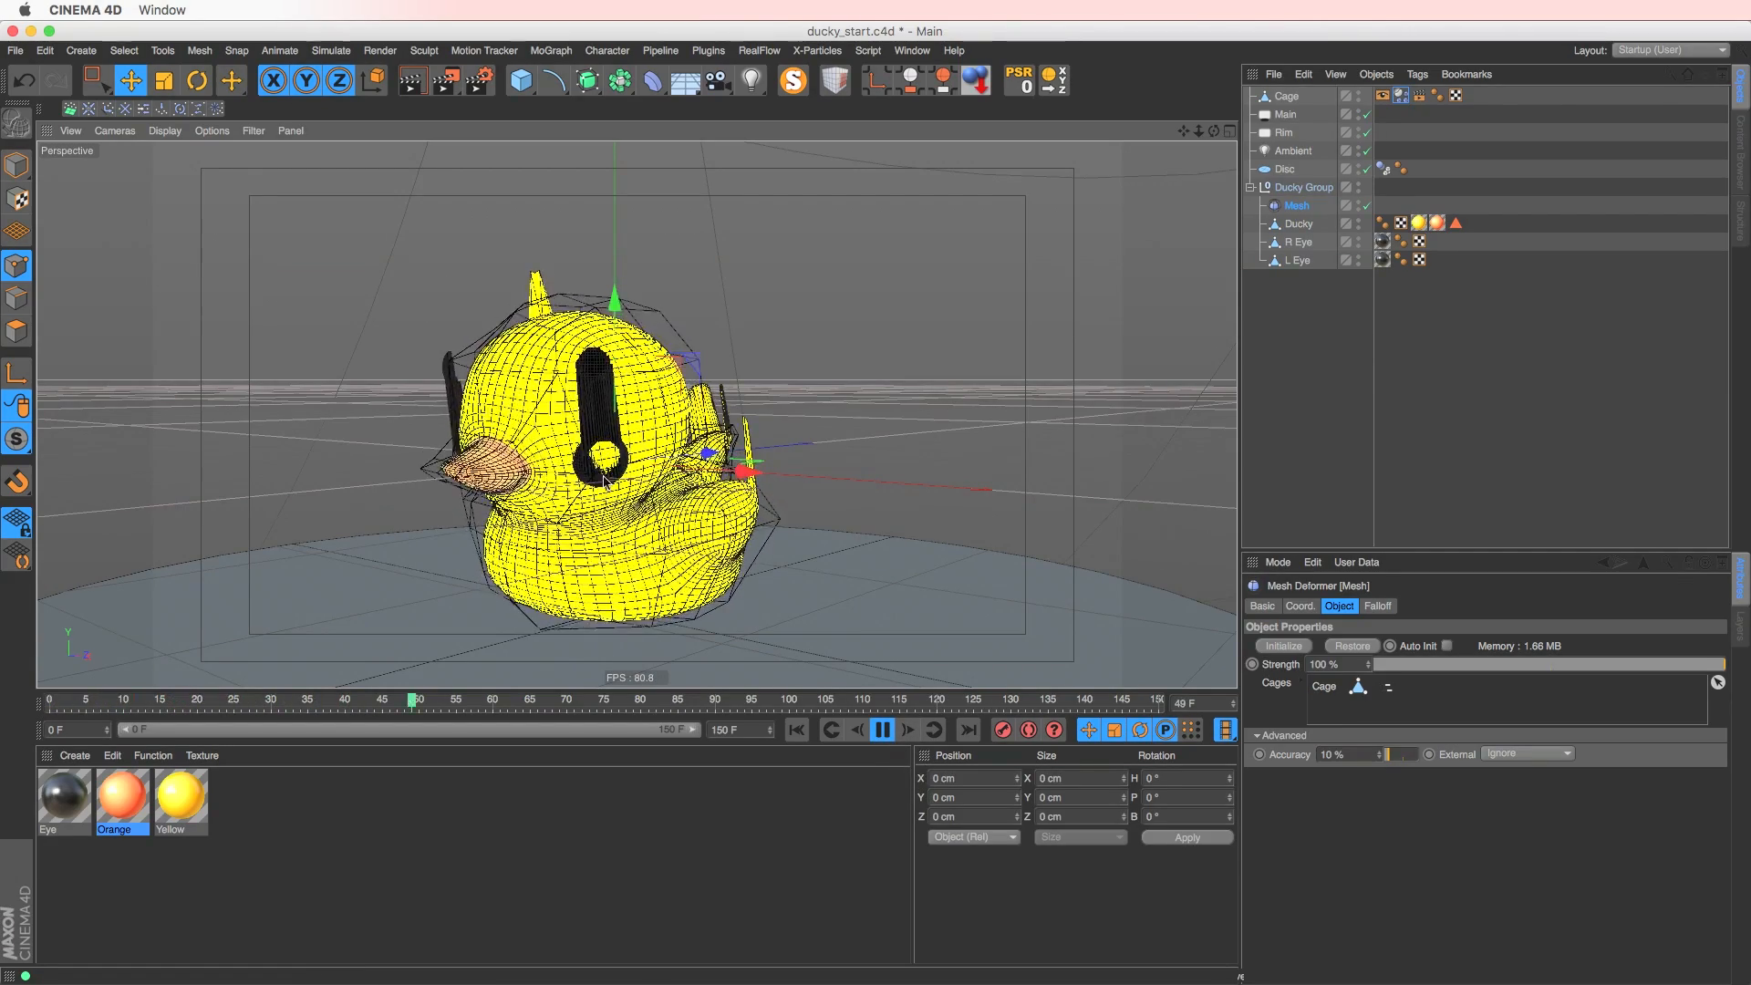
left_click_drag(602, 482, 722, 476, "alt")
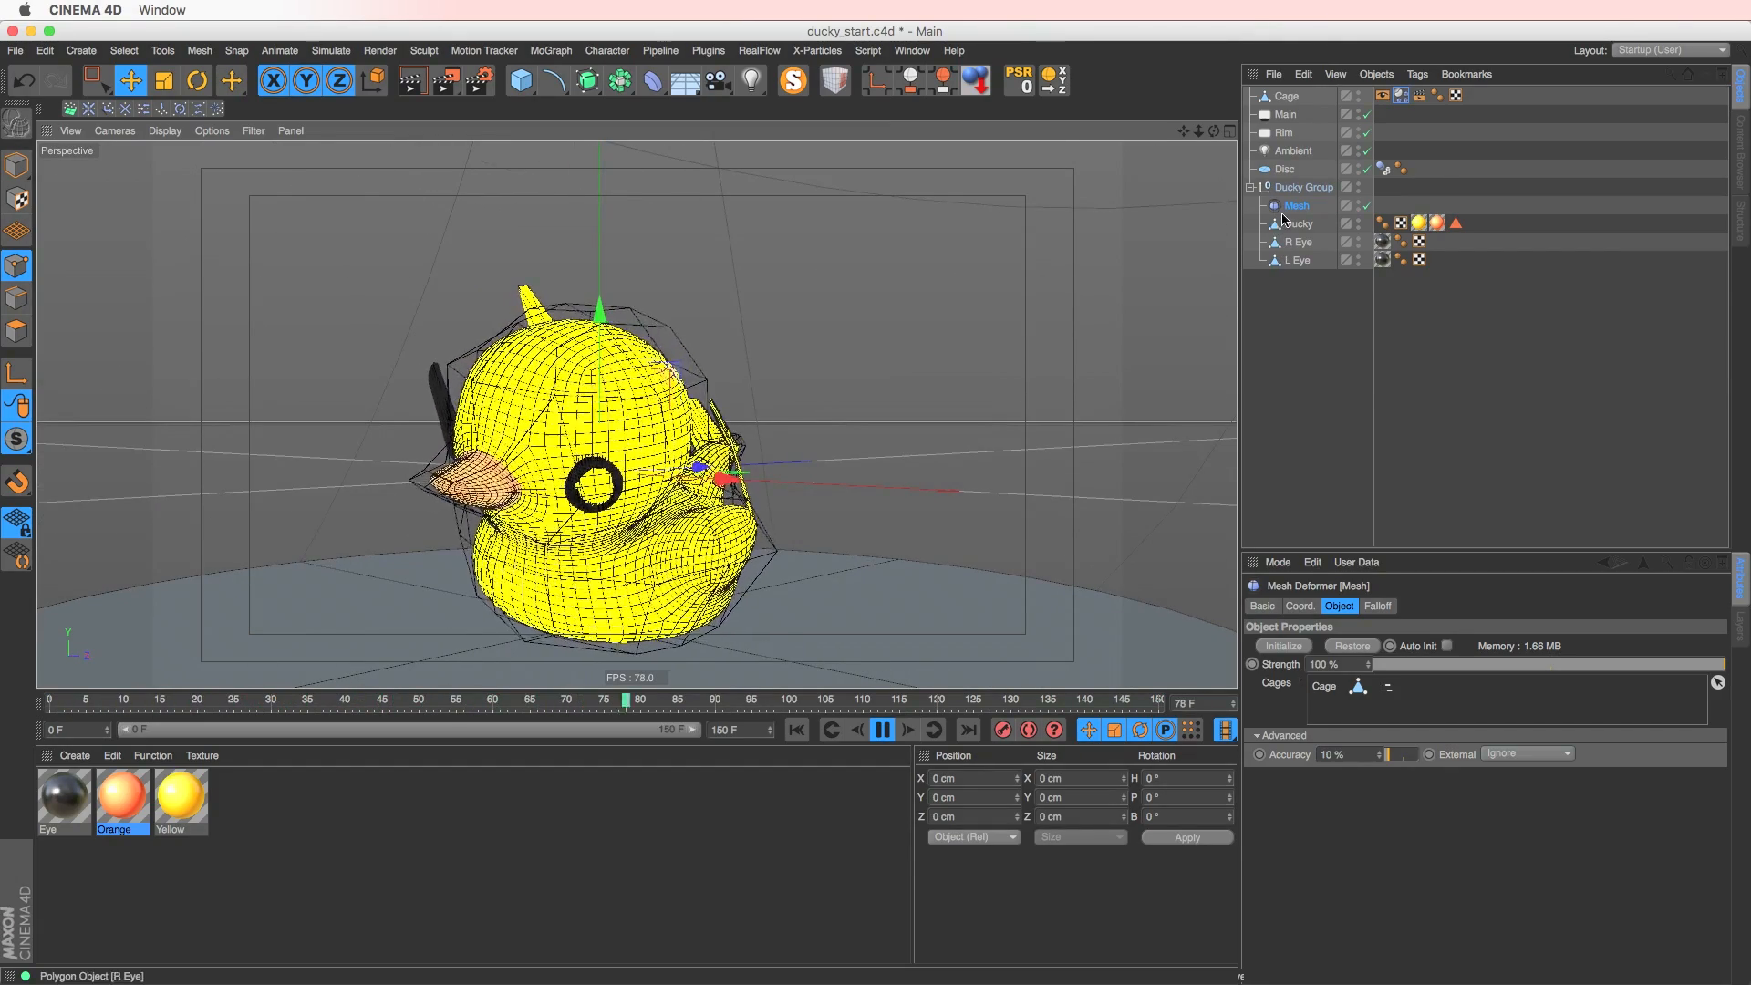
left_click(796, 729)
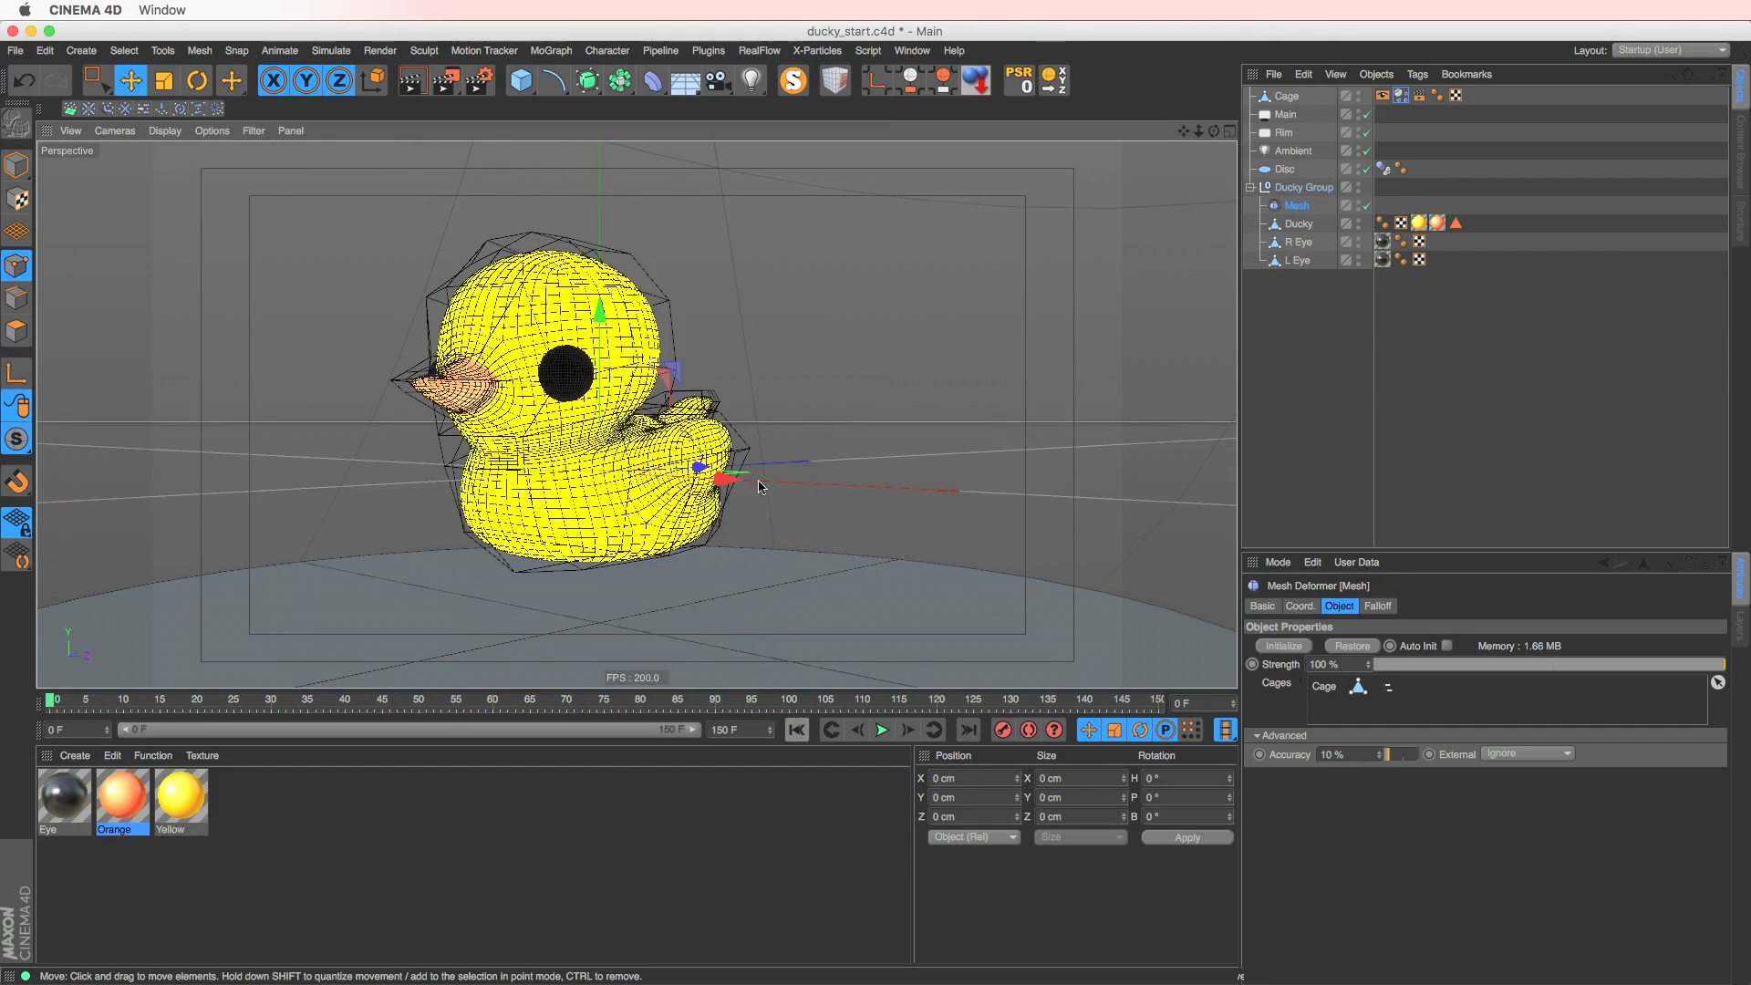
- Delete the Cage's Display tag and examine how the solid cage encloses the duck and its eyes from several angles
left_click(1382, 95)
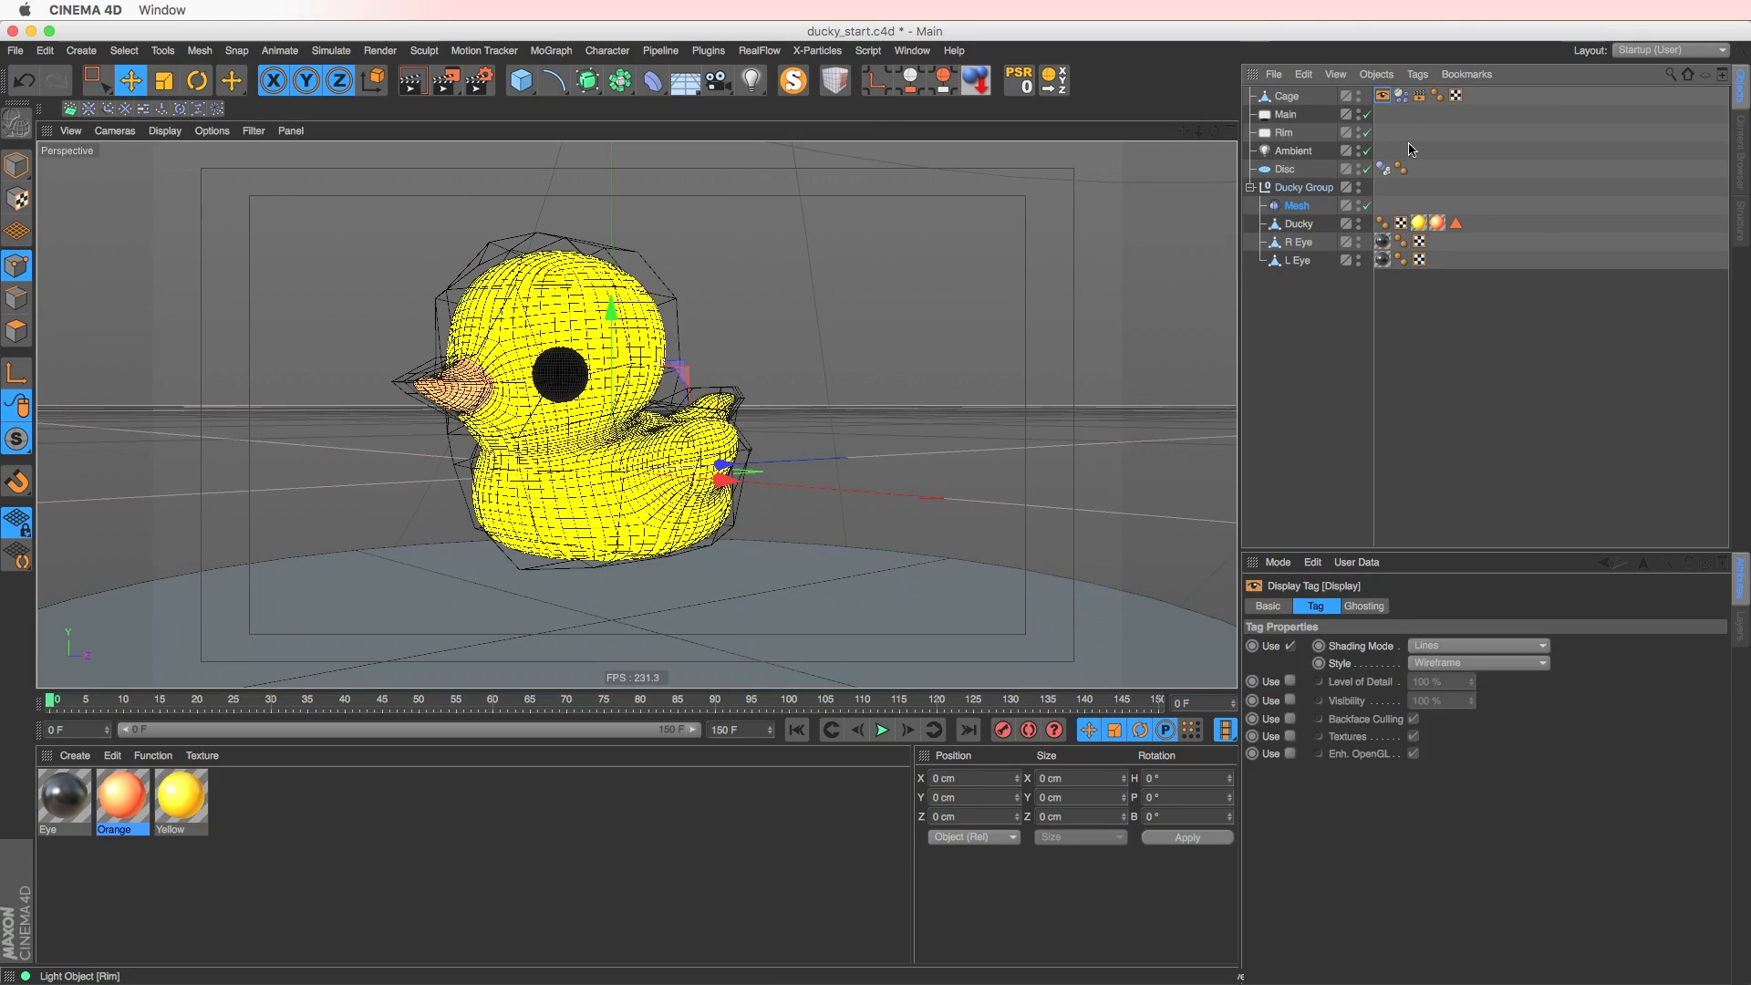
key("Delete")
scroll(610, 385, "up", 10)
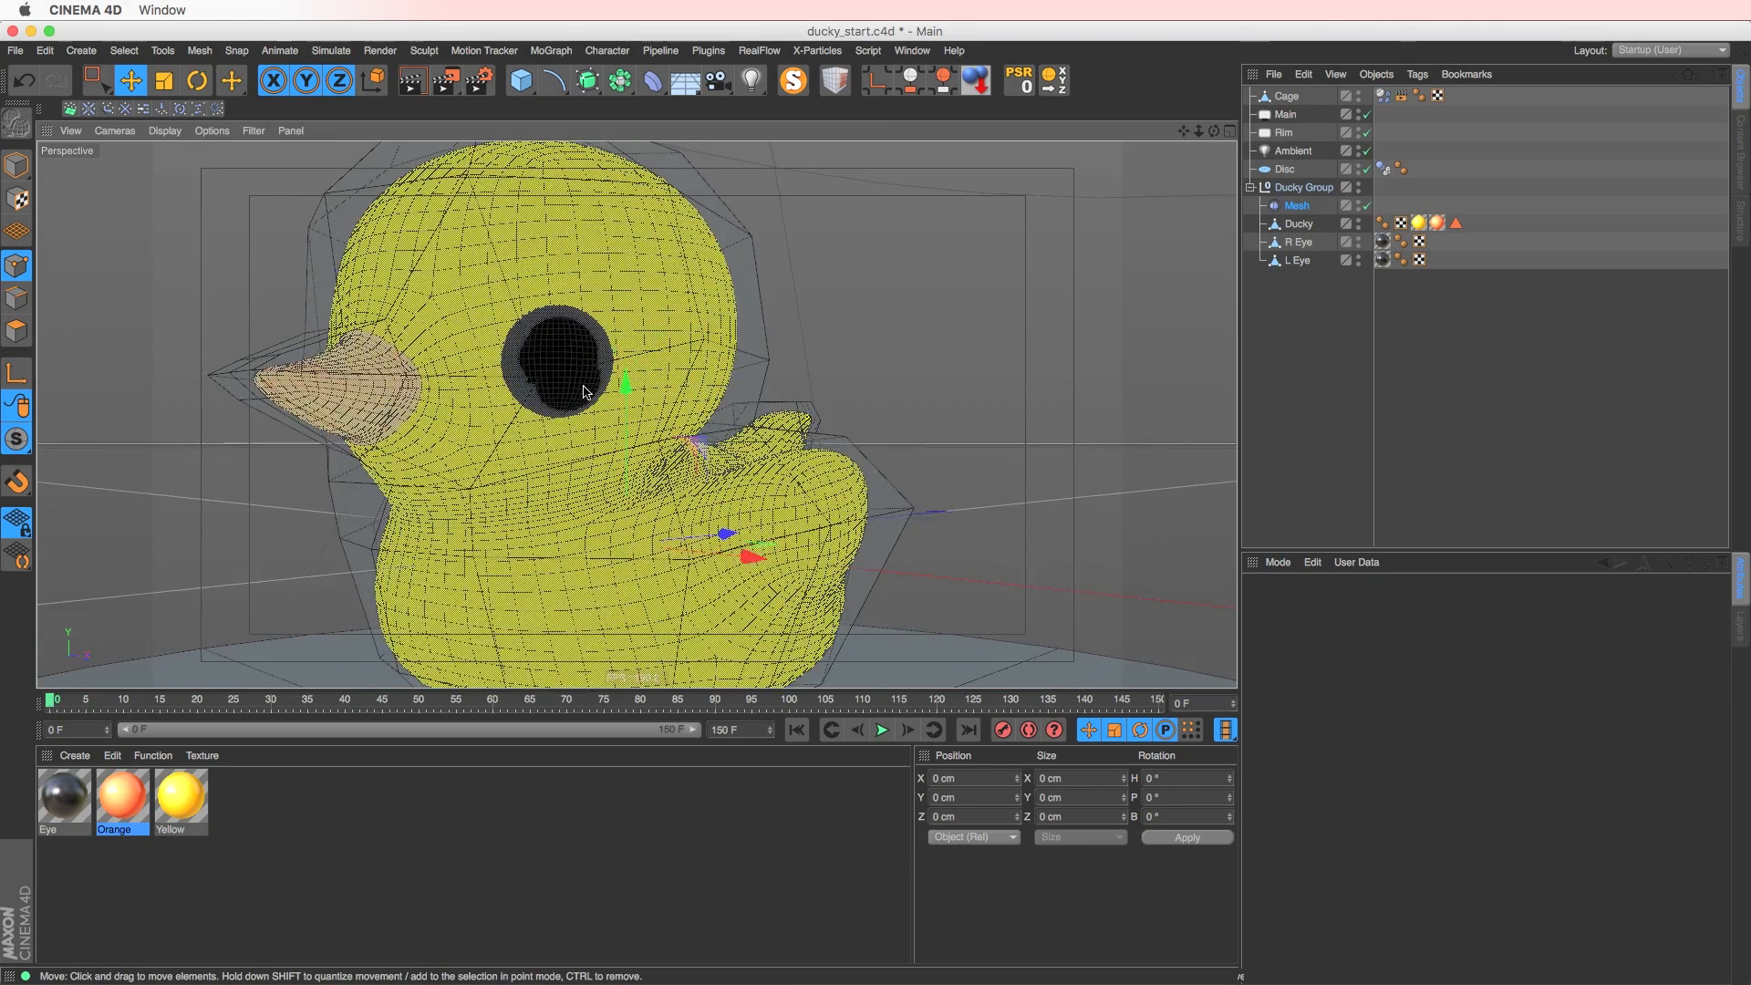
left_click_drag(586, 398, 843, 573, "alt")
left_click_drag(684, 395, 810, 271, "alt")
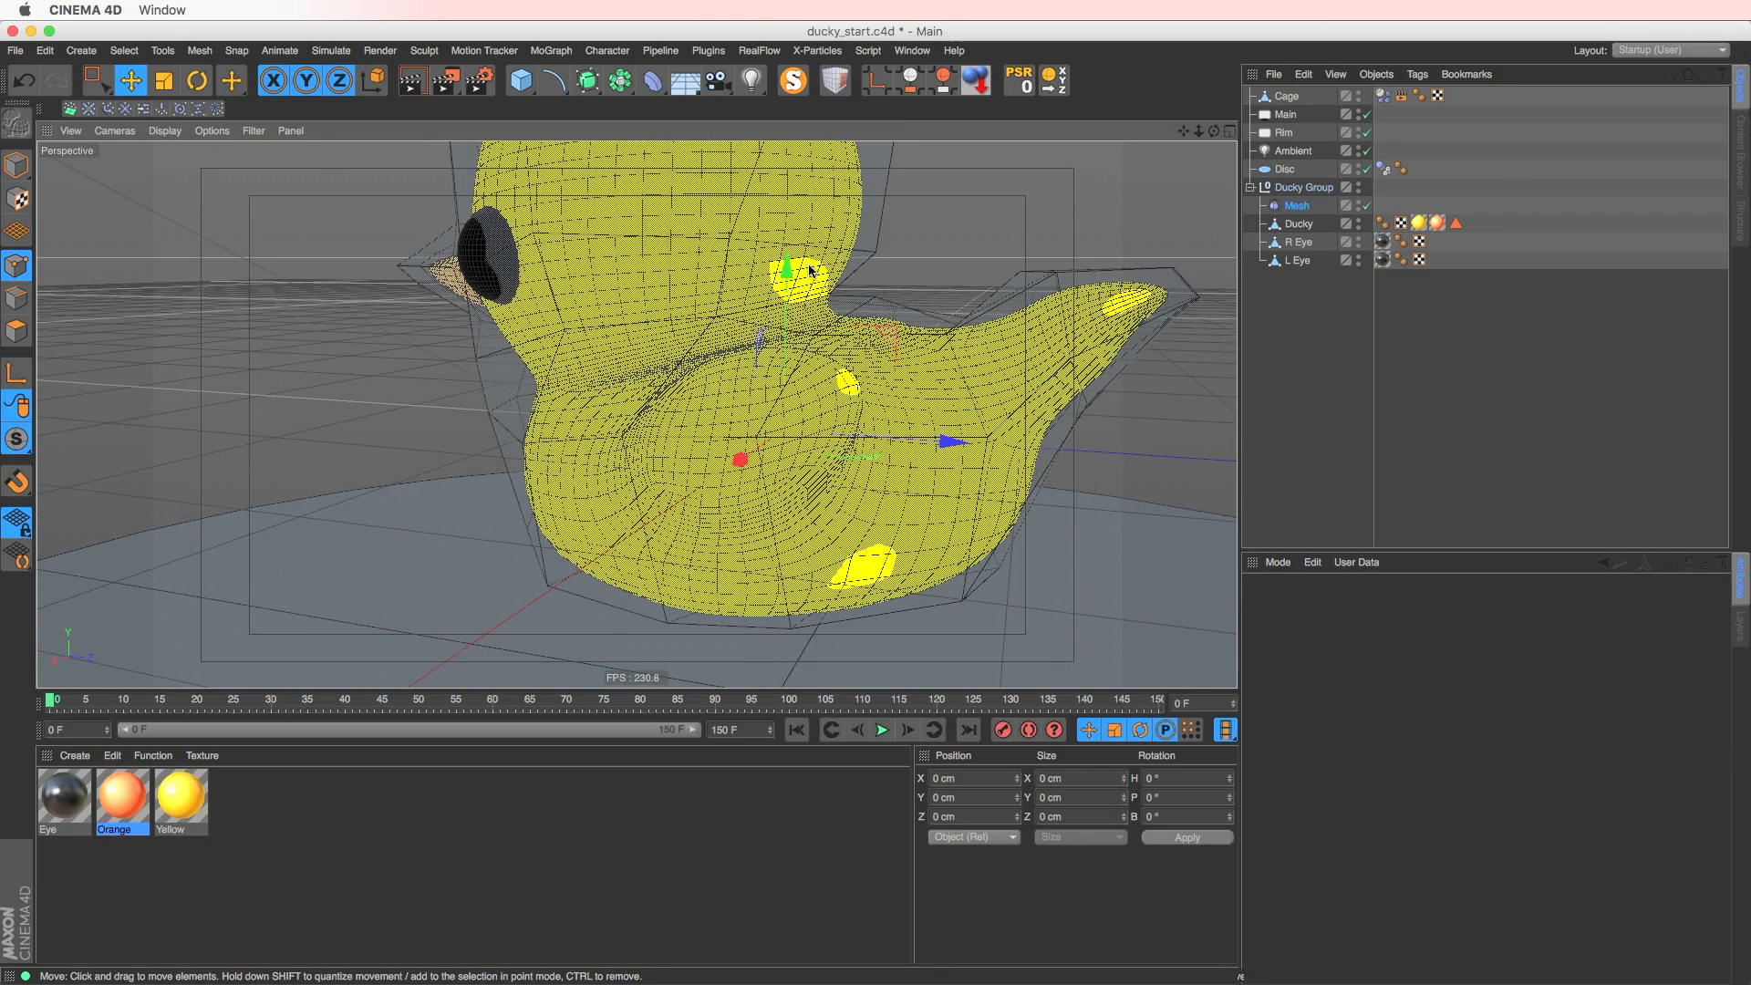
left_click_drag(1086, 303, 1130, 240, "alt")
- Set the Mesh deformer's External option to Surface and initialize the deformer again
left_click(1296, 205)
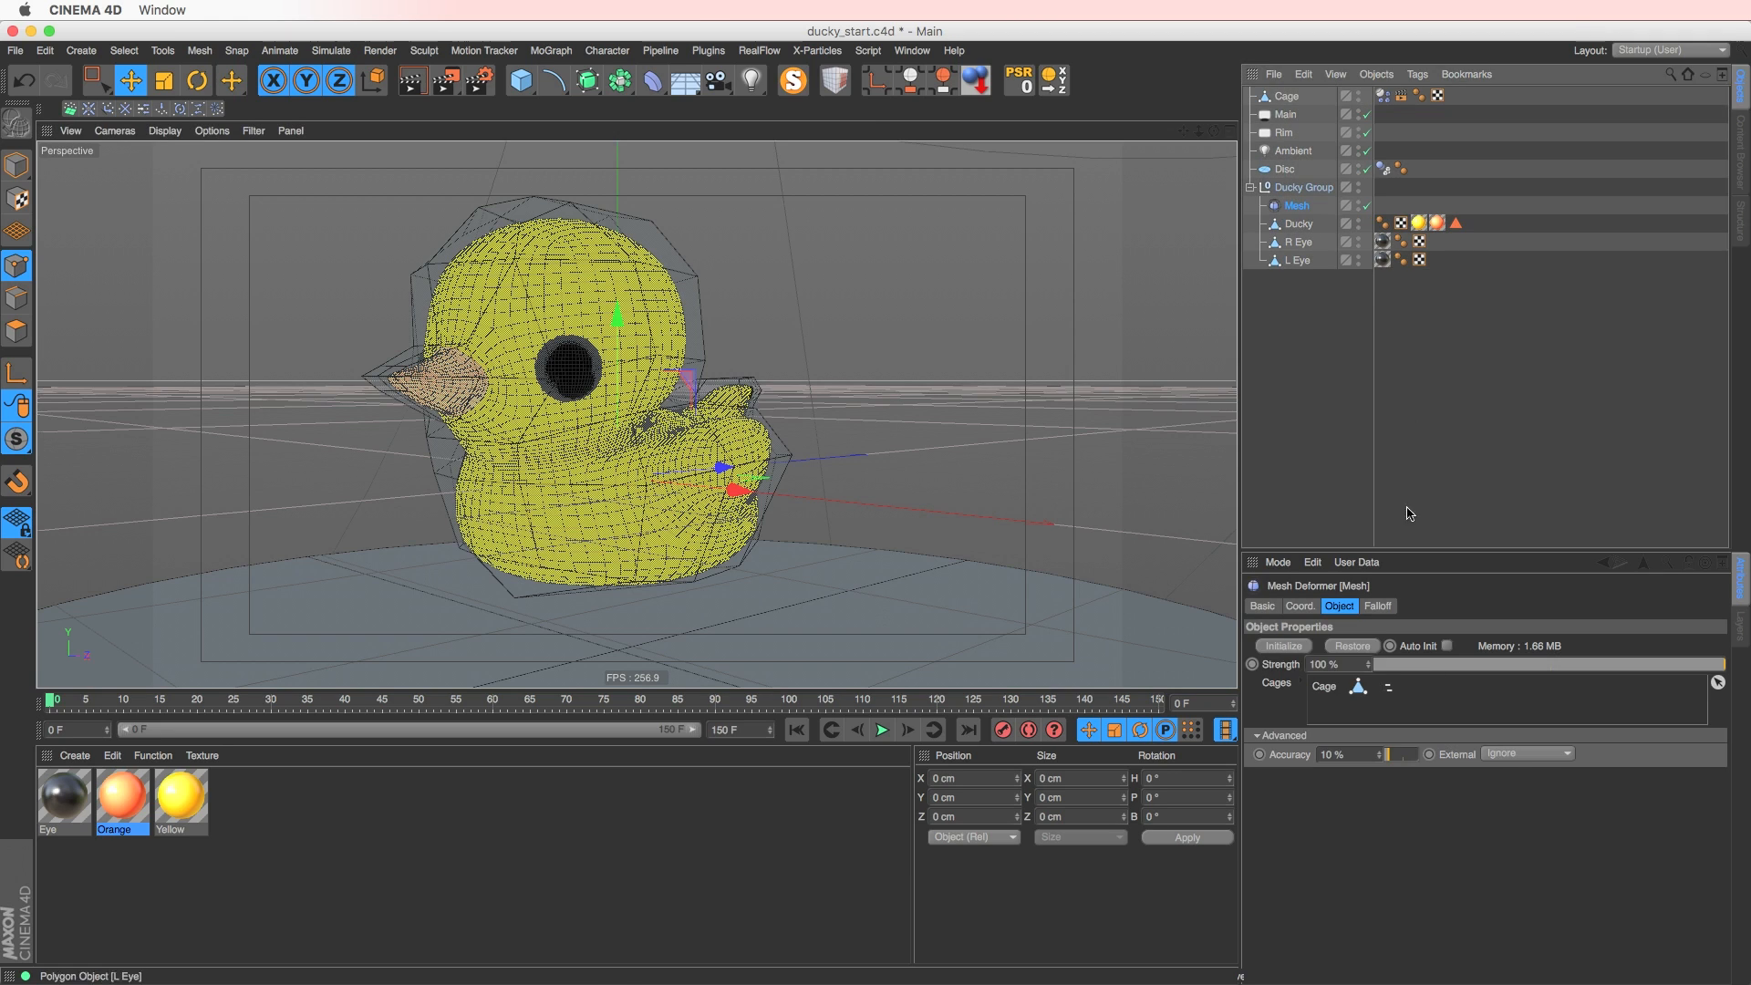
left_click(1505, 754)
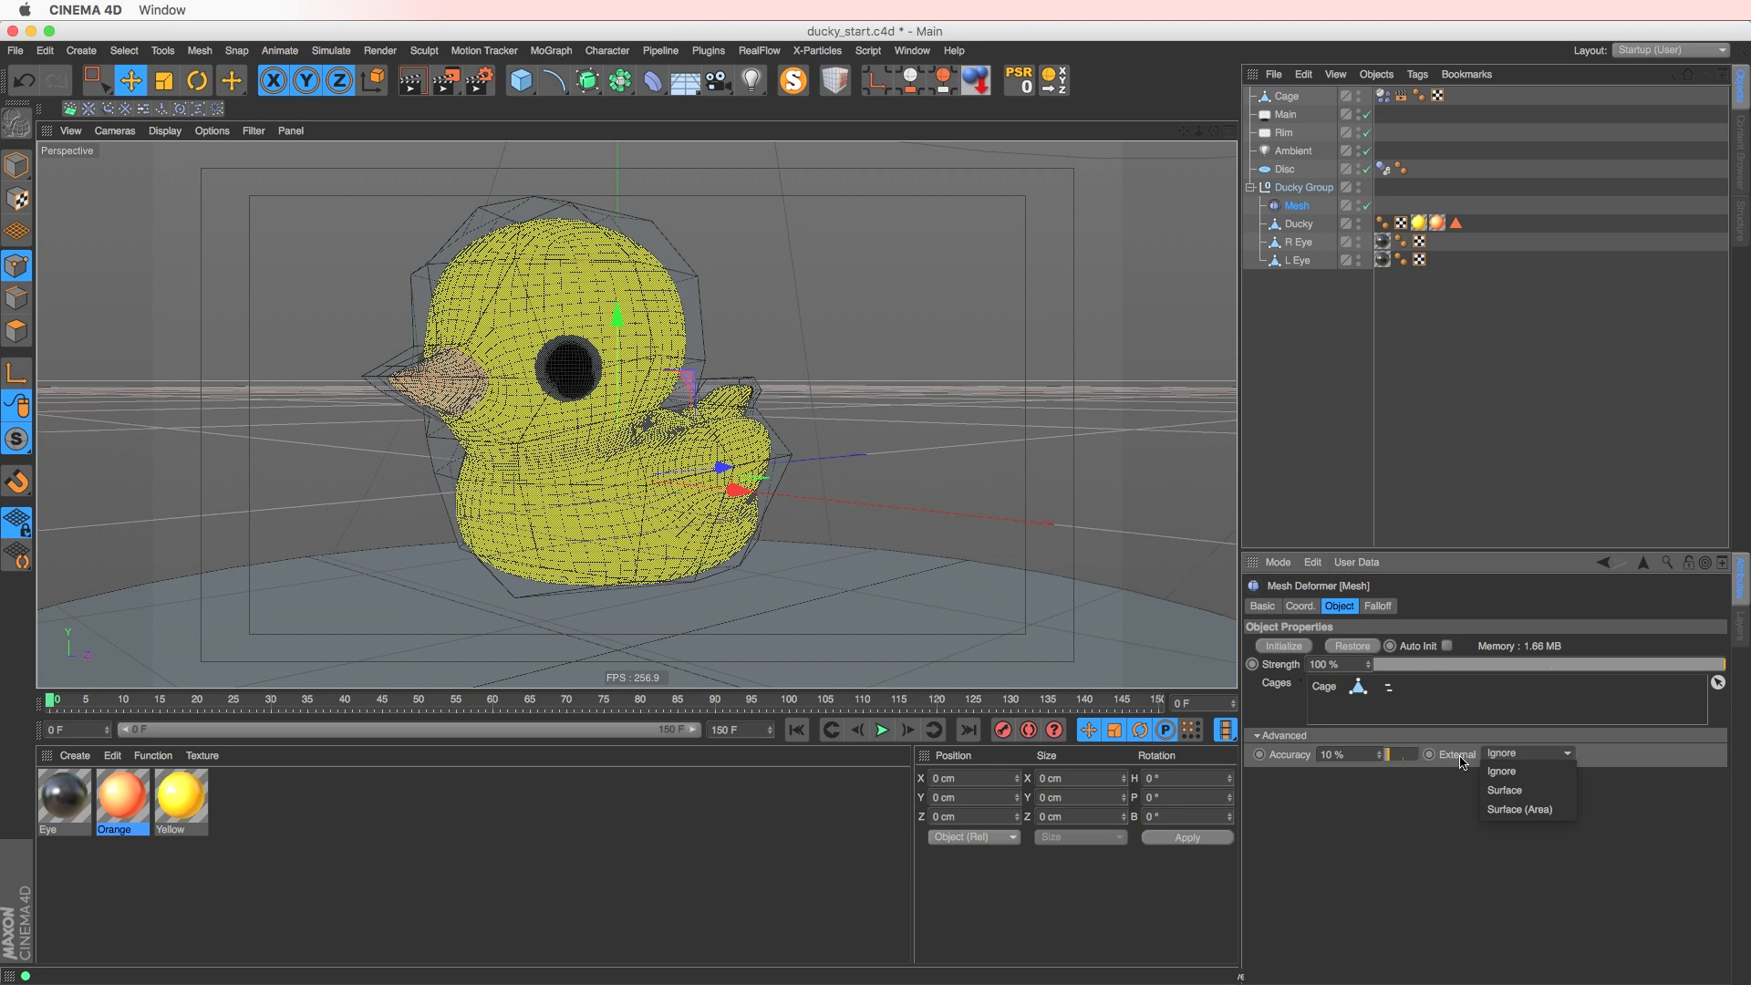
left_click(1205, 775)
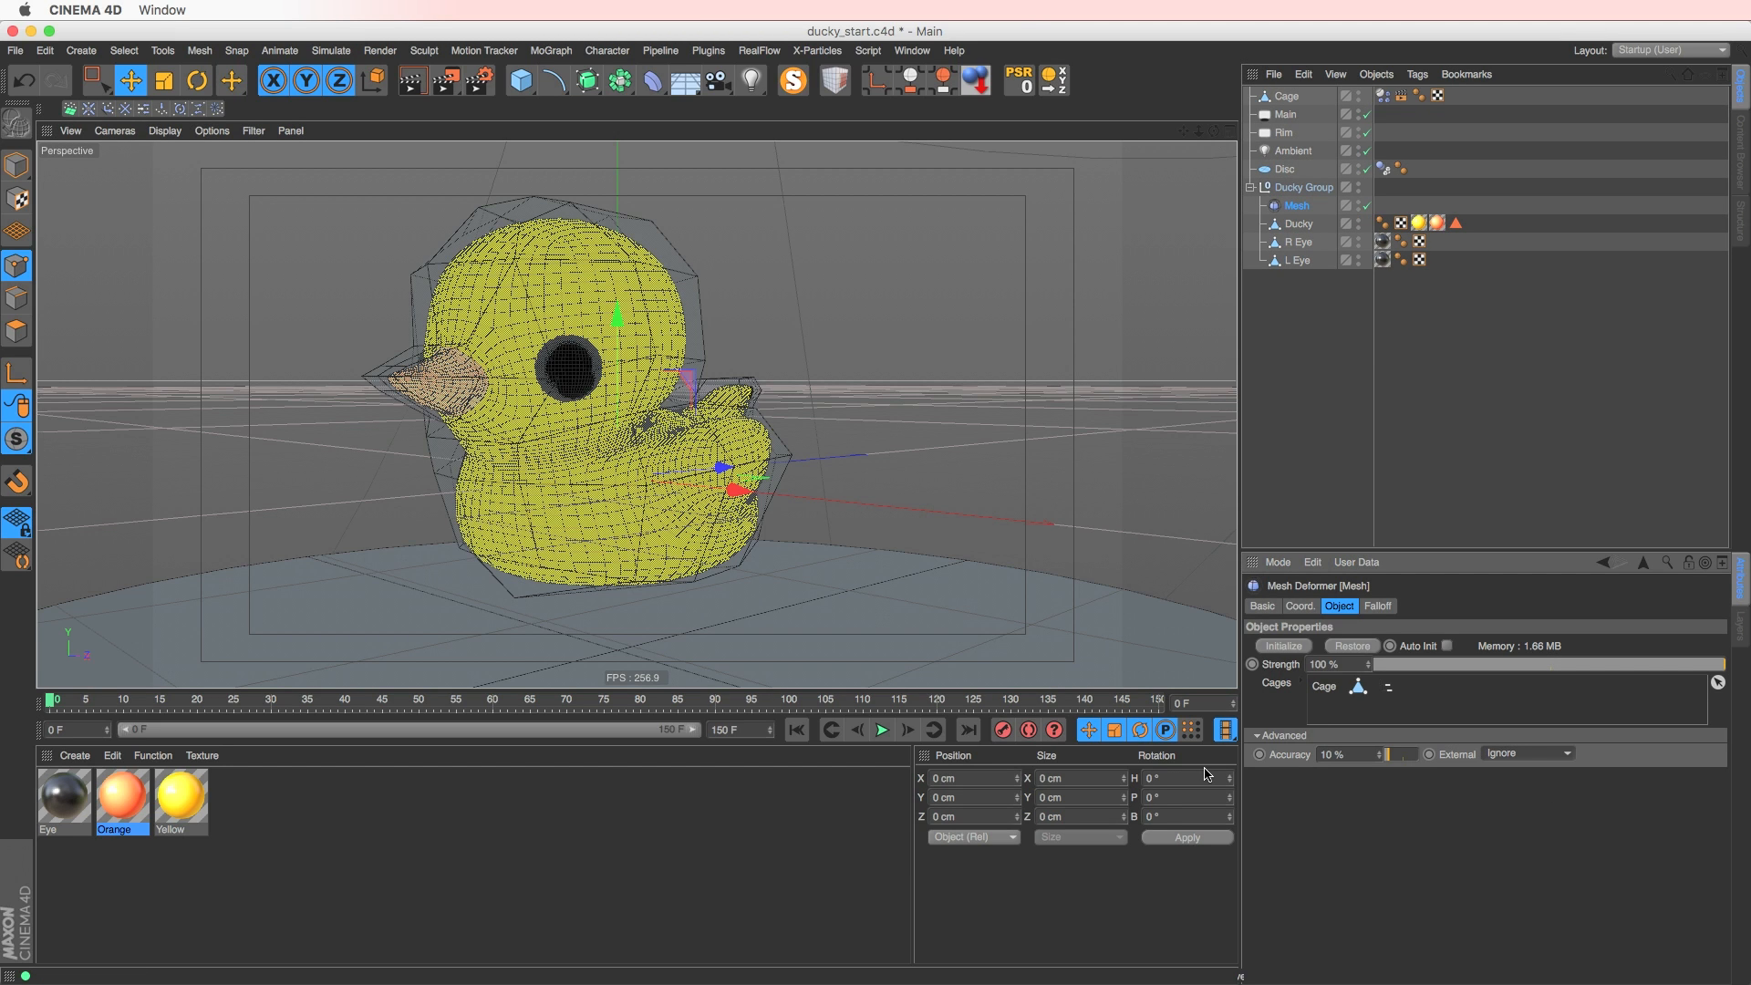
left_click(1523, 753)
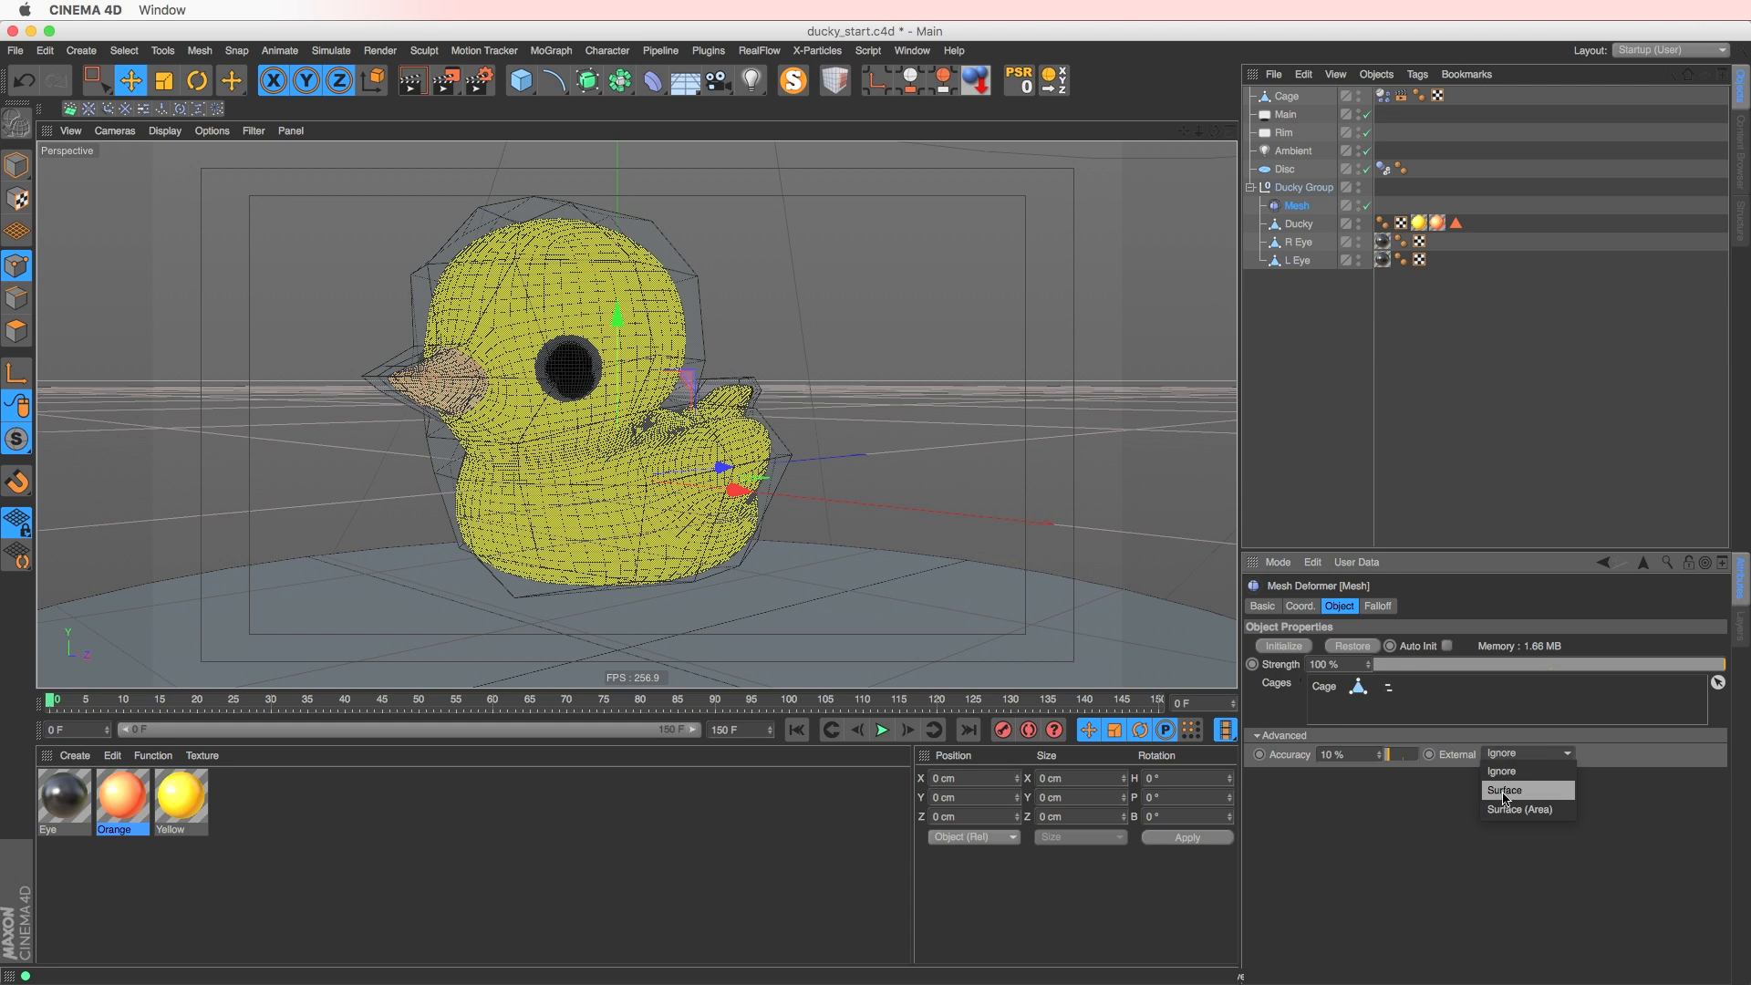
left_click(1504, 790)
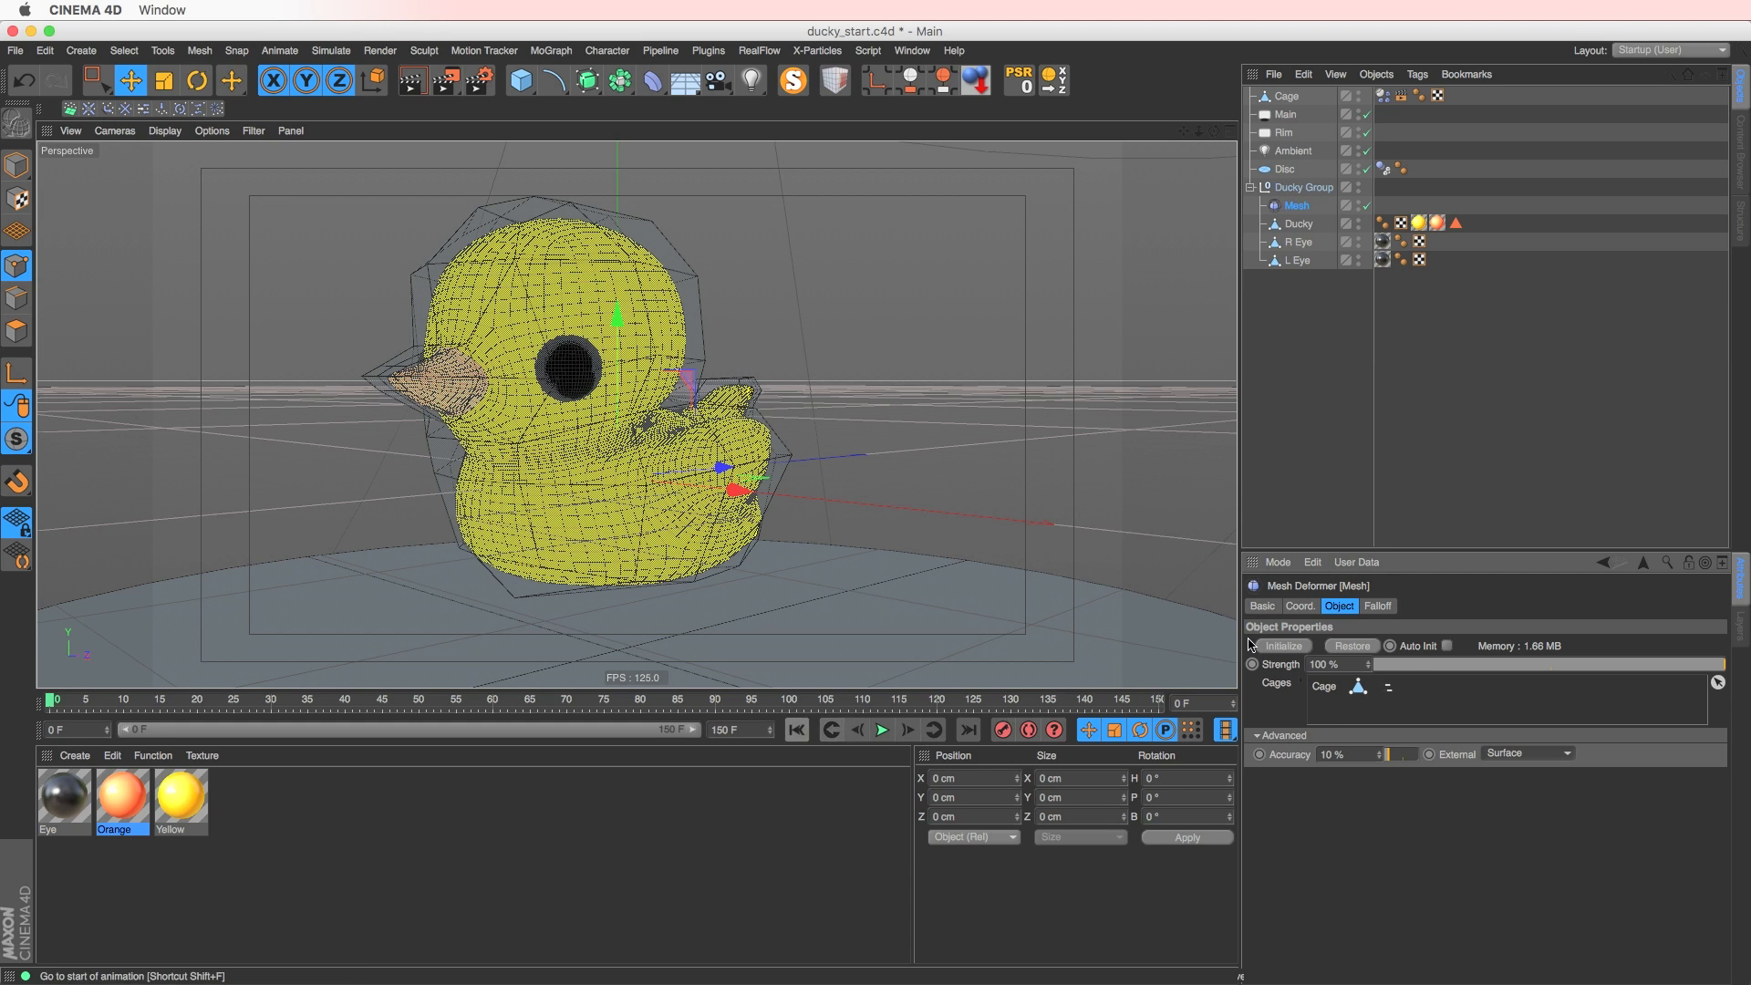
left_click(1286, 647)
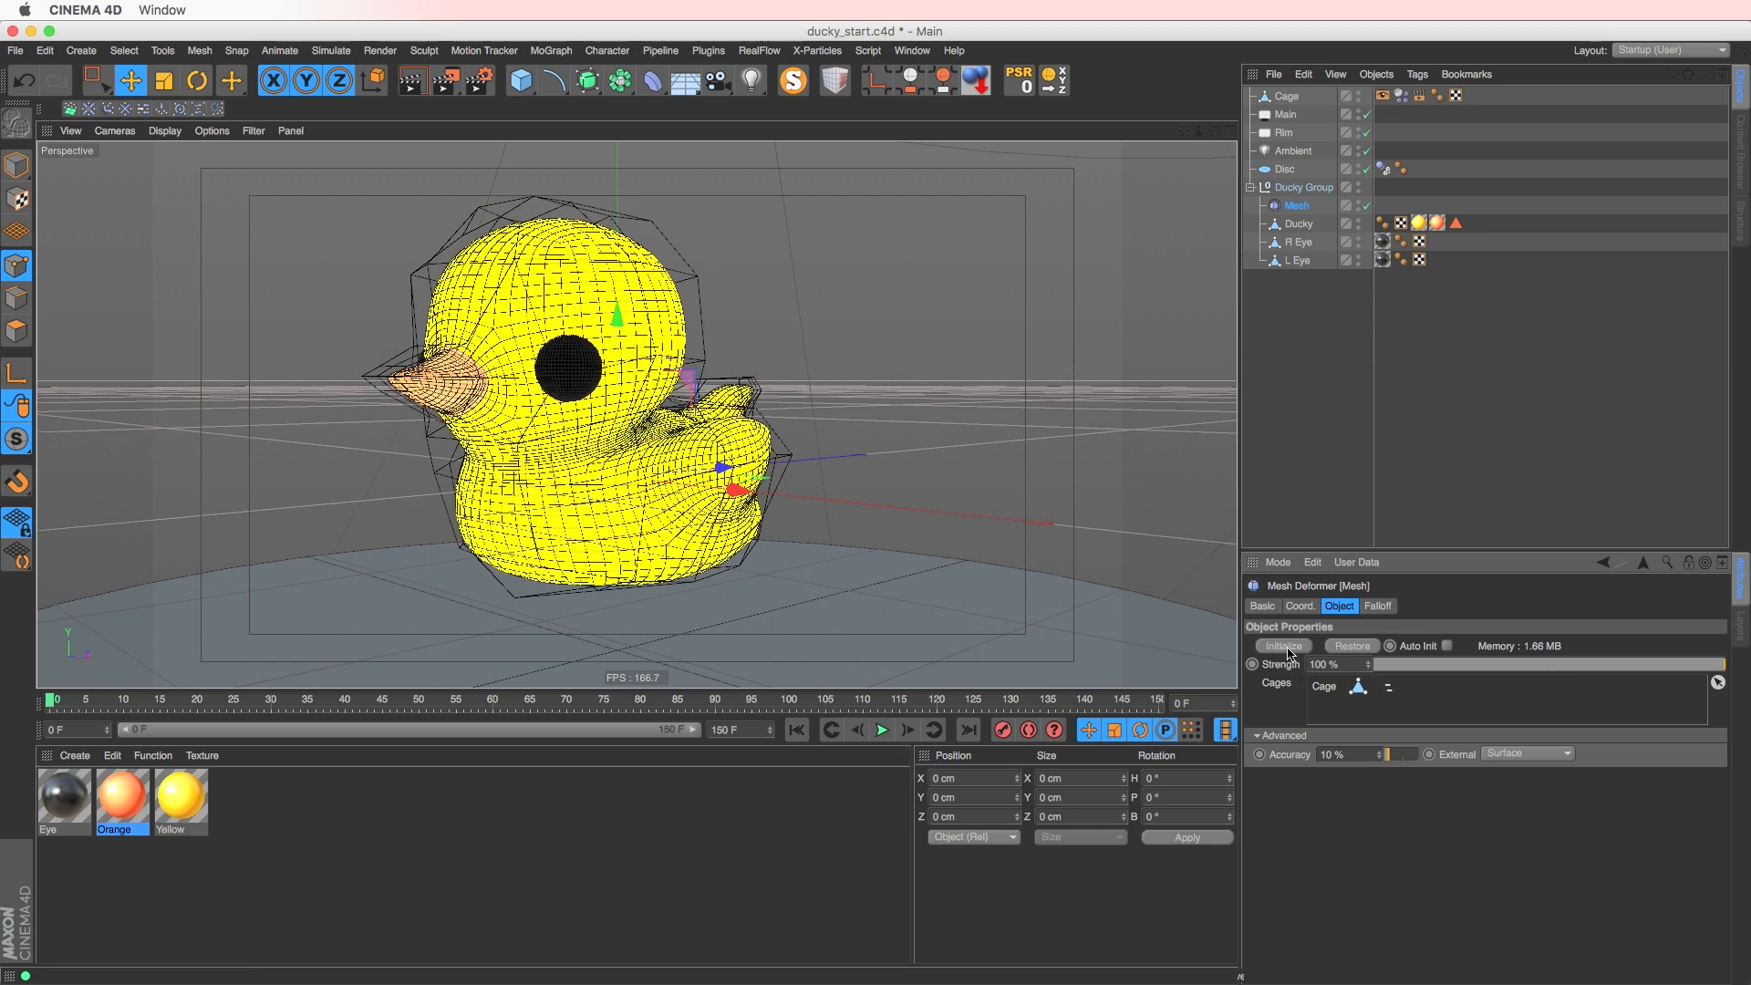
- Play the simulation to examine how the duck's eyes and body follow the soft-body cage, comparing the Cage and Mesh objects
left_click(881, 730)
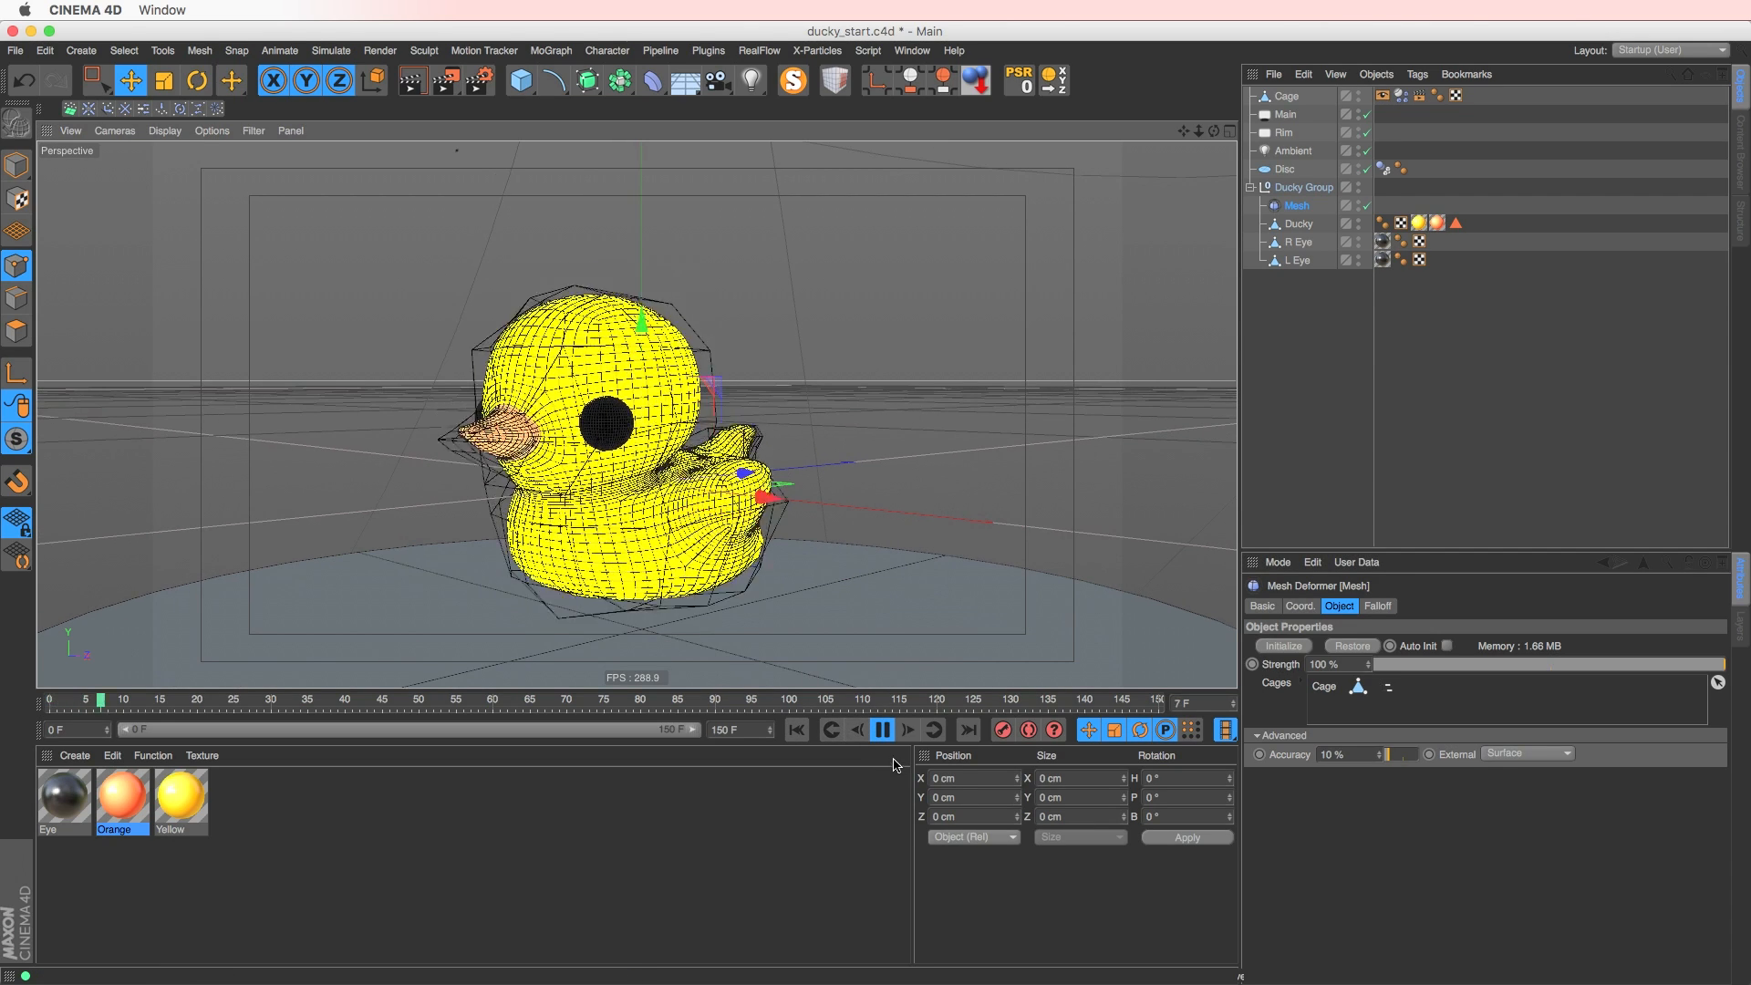
mouse_move(673, 563)
left_mouse_down("alt")
mouse_move(677, 580)
mouse_move(729, 567)
mouse_move(631, 494)
mouse_move(661, 540)
left_mouse_up("alt")
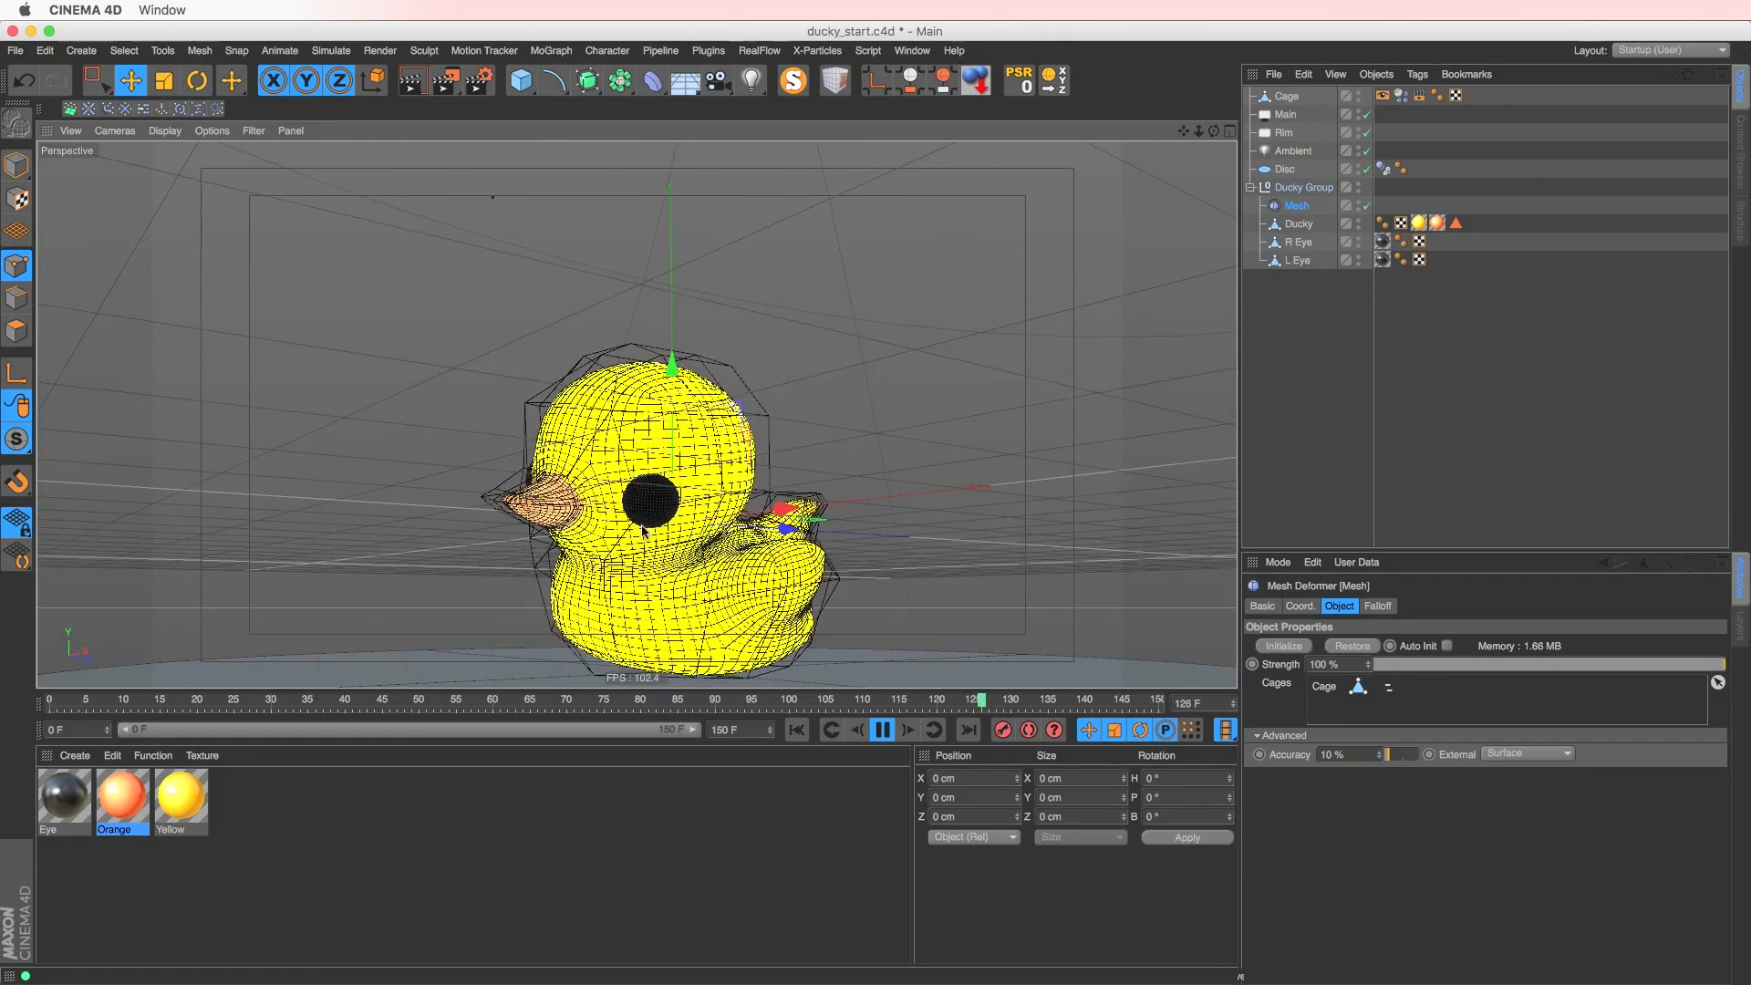
middle_click_drag(716, 668, 677, 589, "alt")
left_click_drag(677, 589, 633, 536, "alt")
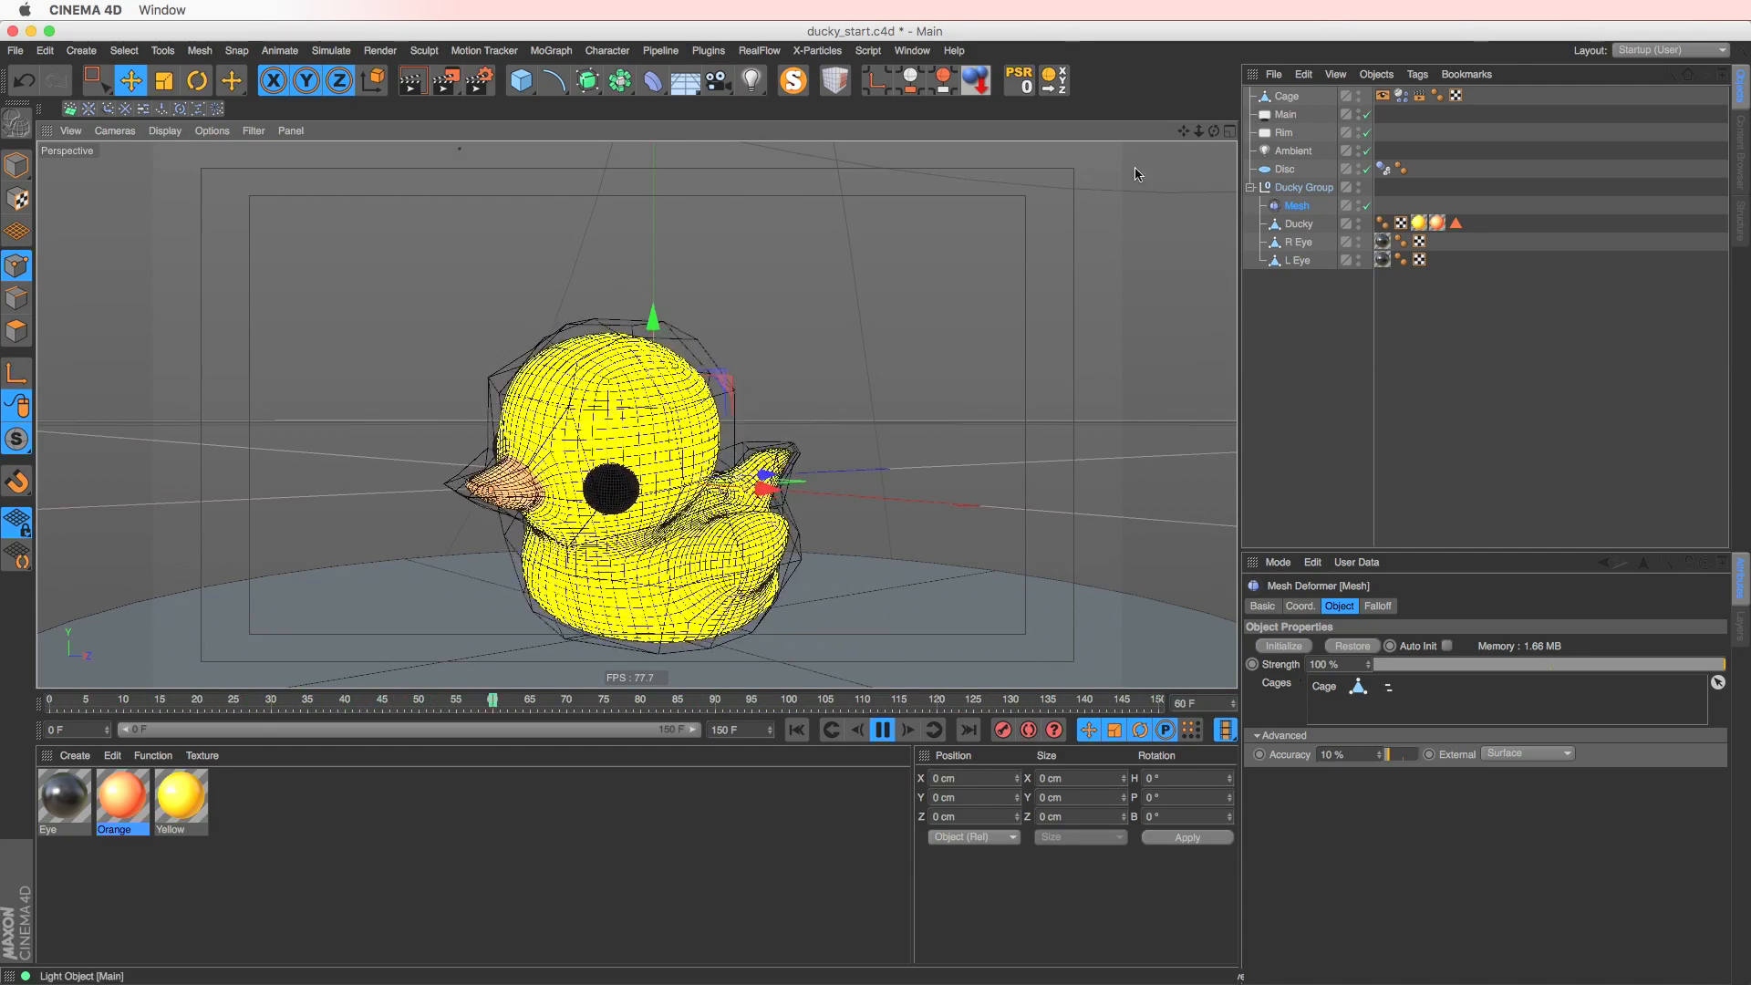
left_click(1285, 96)
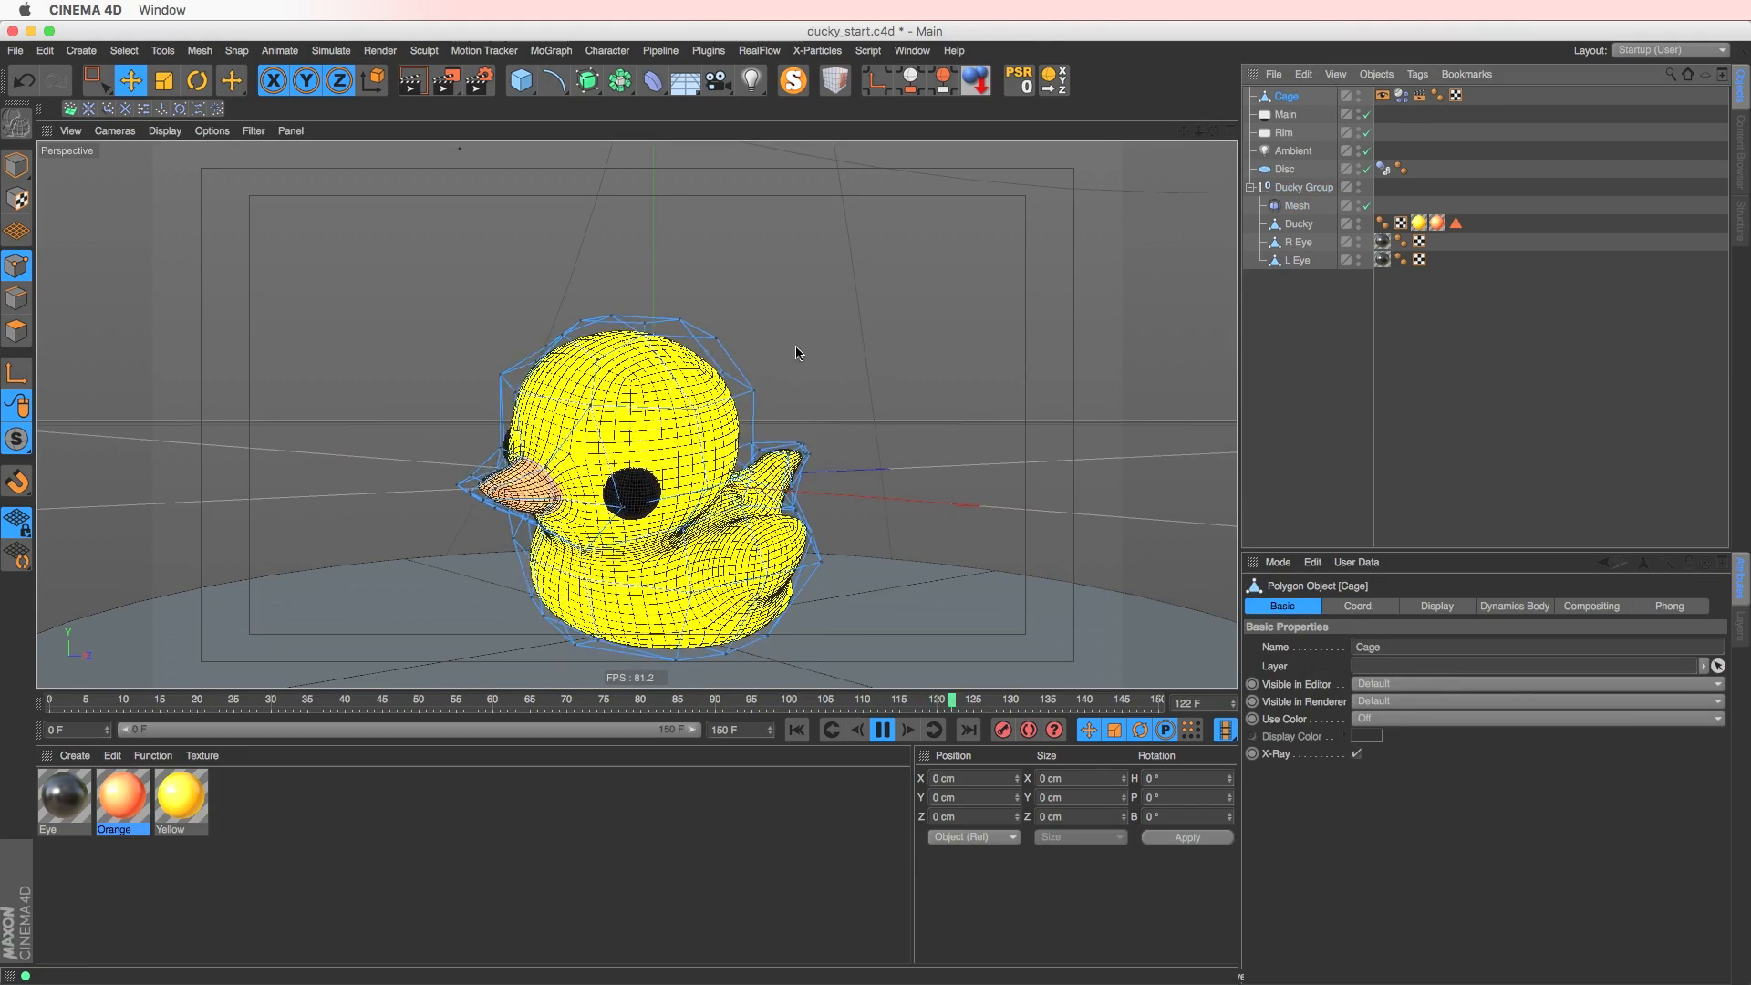
left_click(1291, 207)
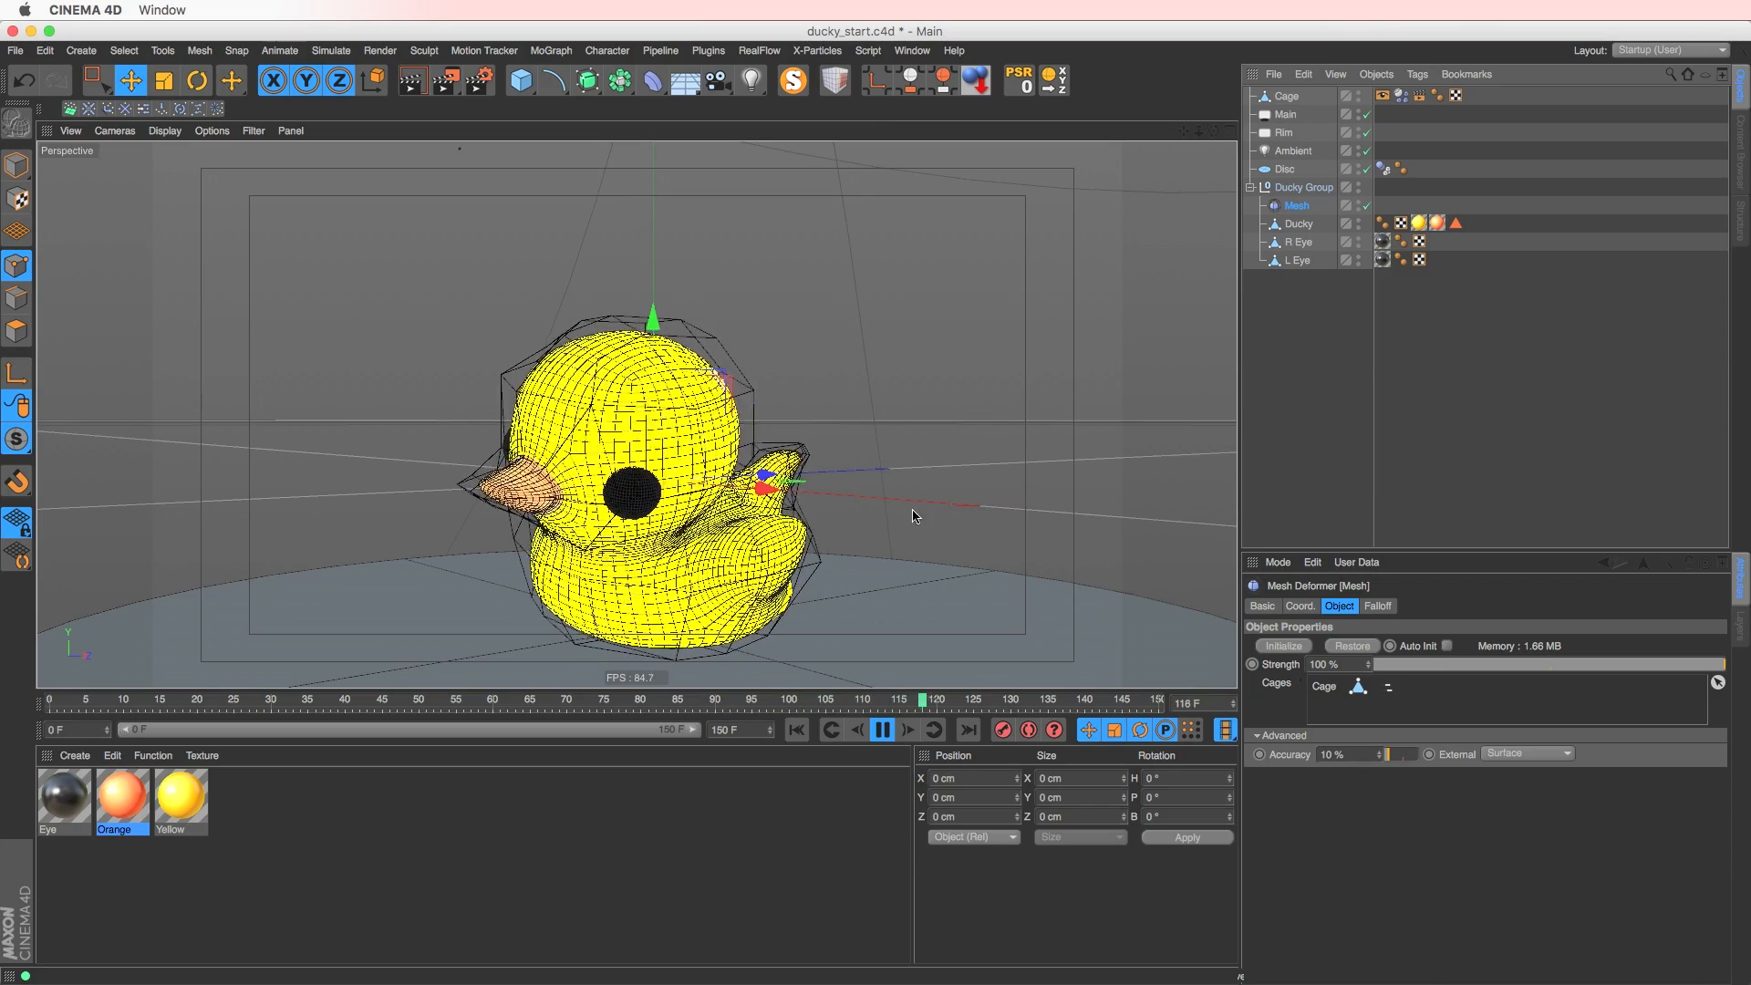
- Set the Structural, Shear and Flexion springs of the Cage's soft body to 5 and return the simulation to the first frame
left_click(1401, 95)
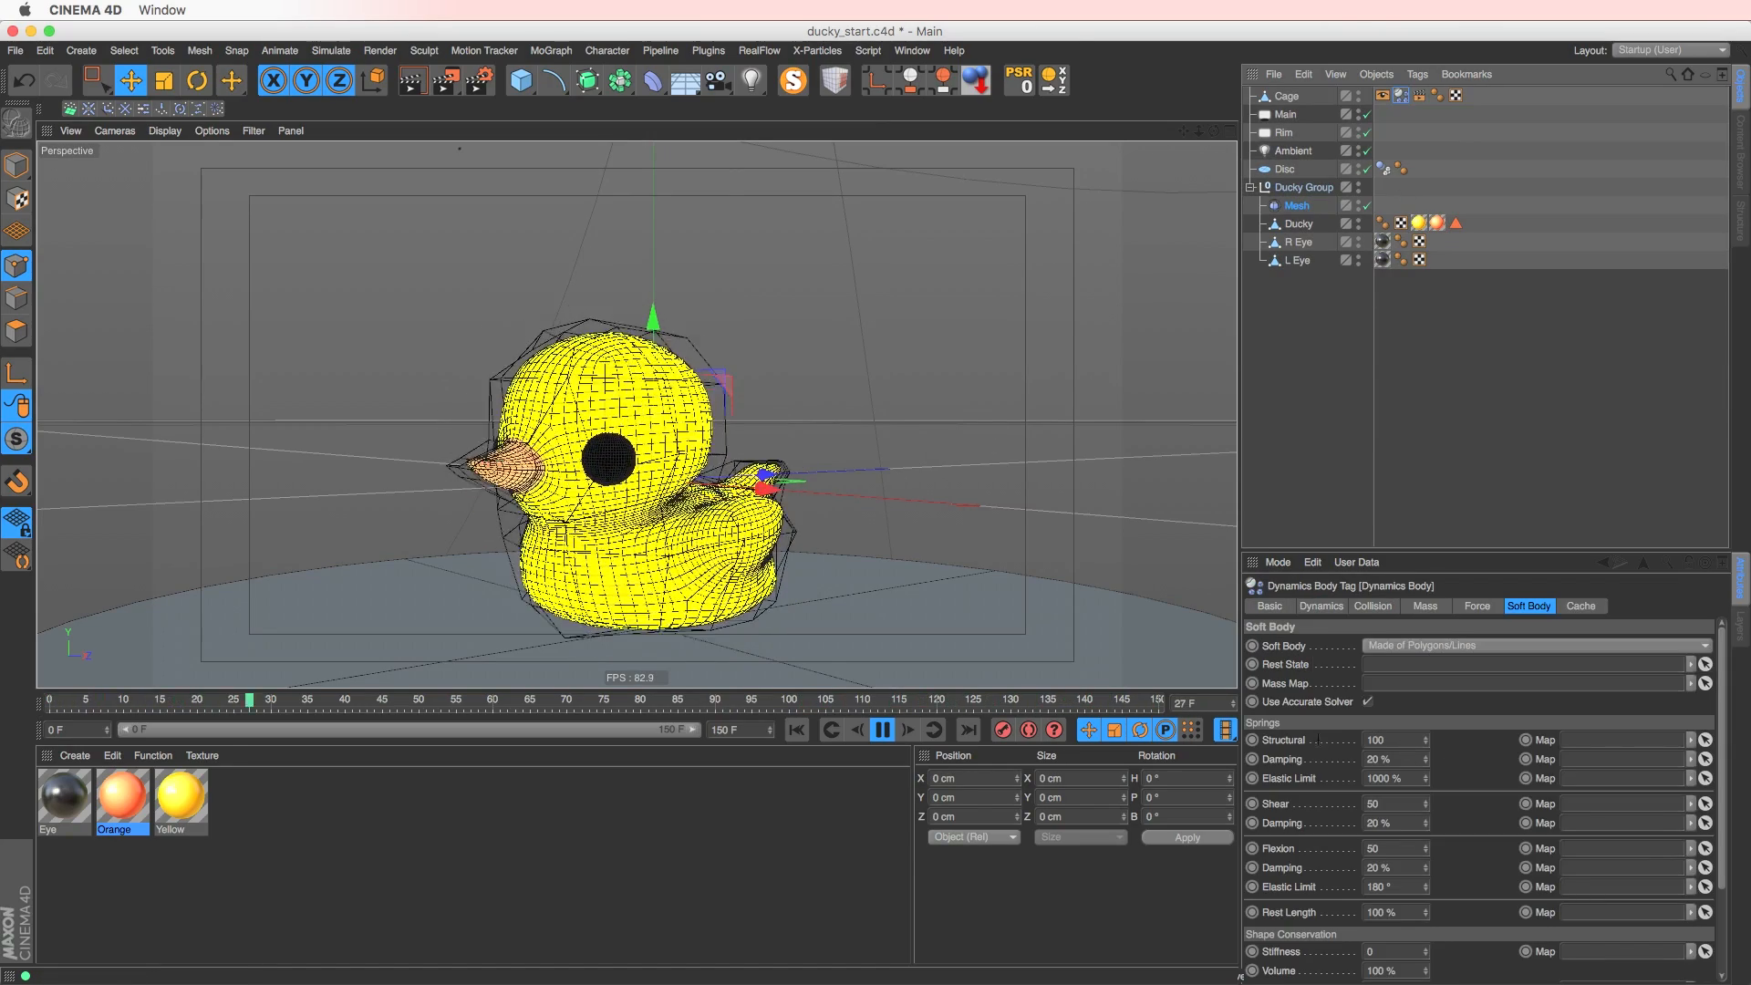
double_click(1377, 740)
type("5")
double_click(1377, 803)
type("5")
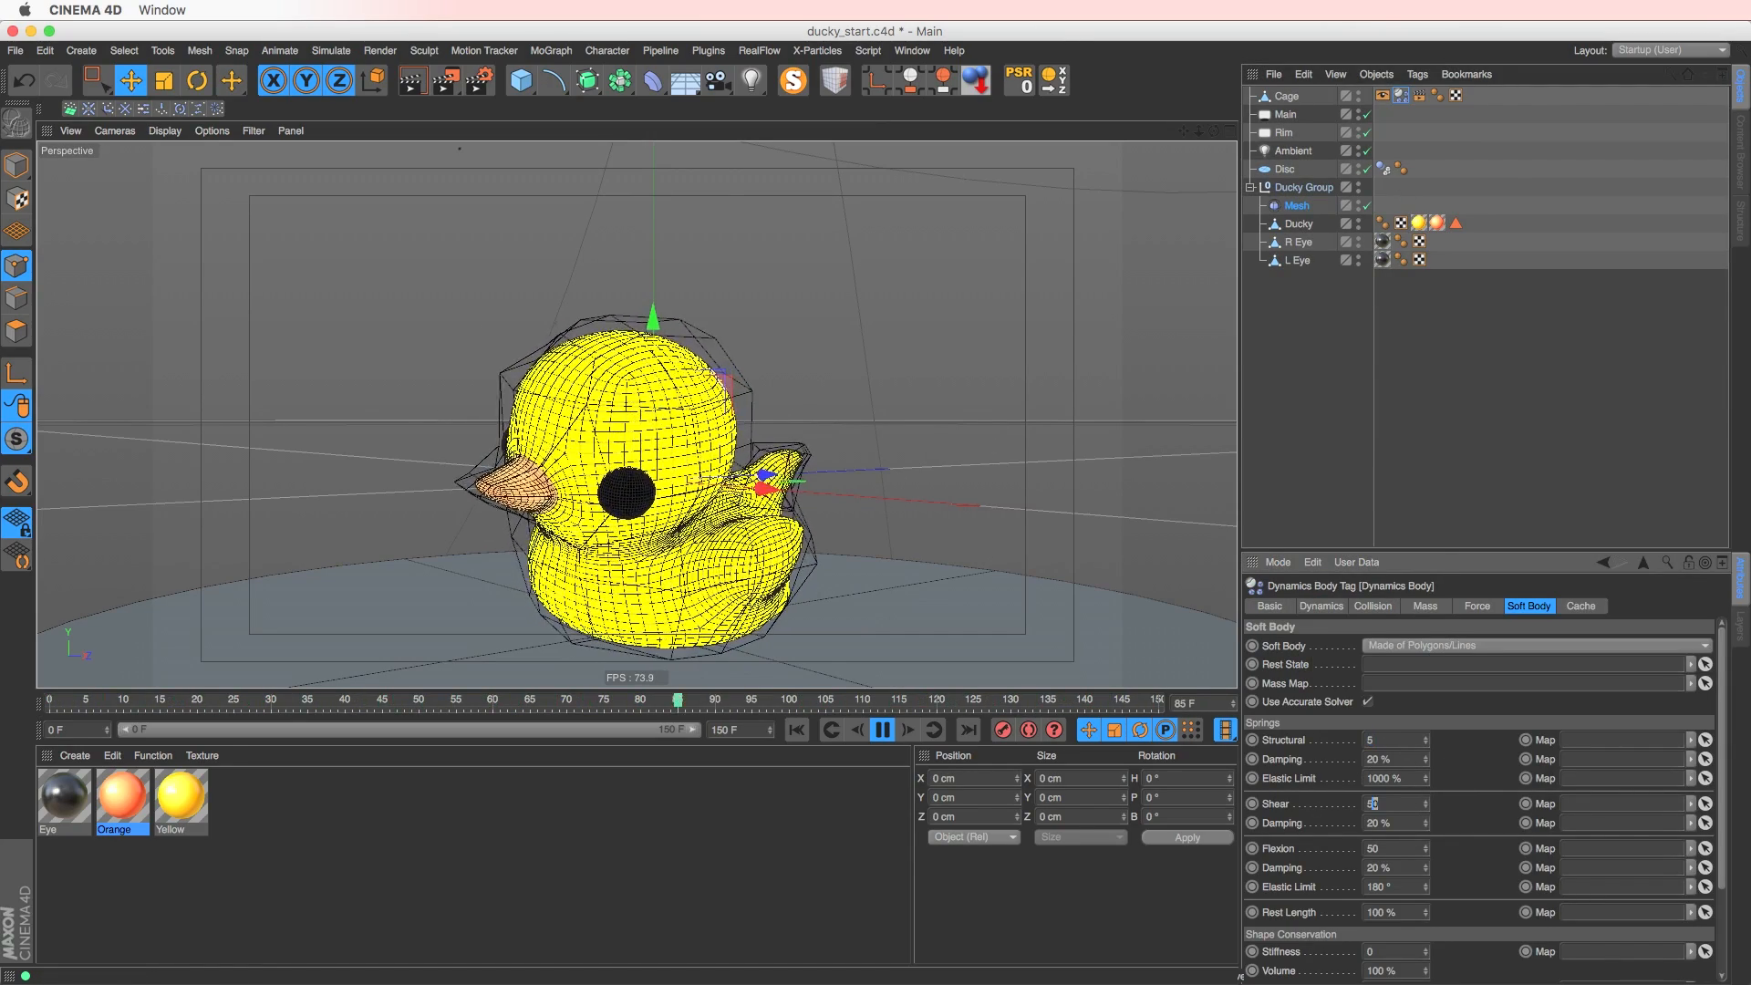
double_click(1376, 848)
type("5")
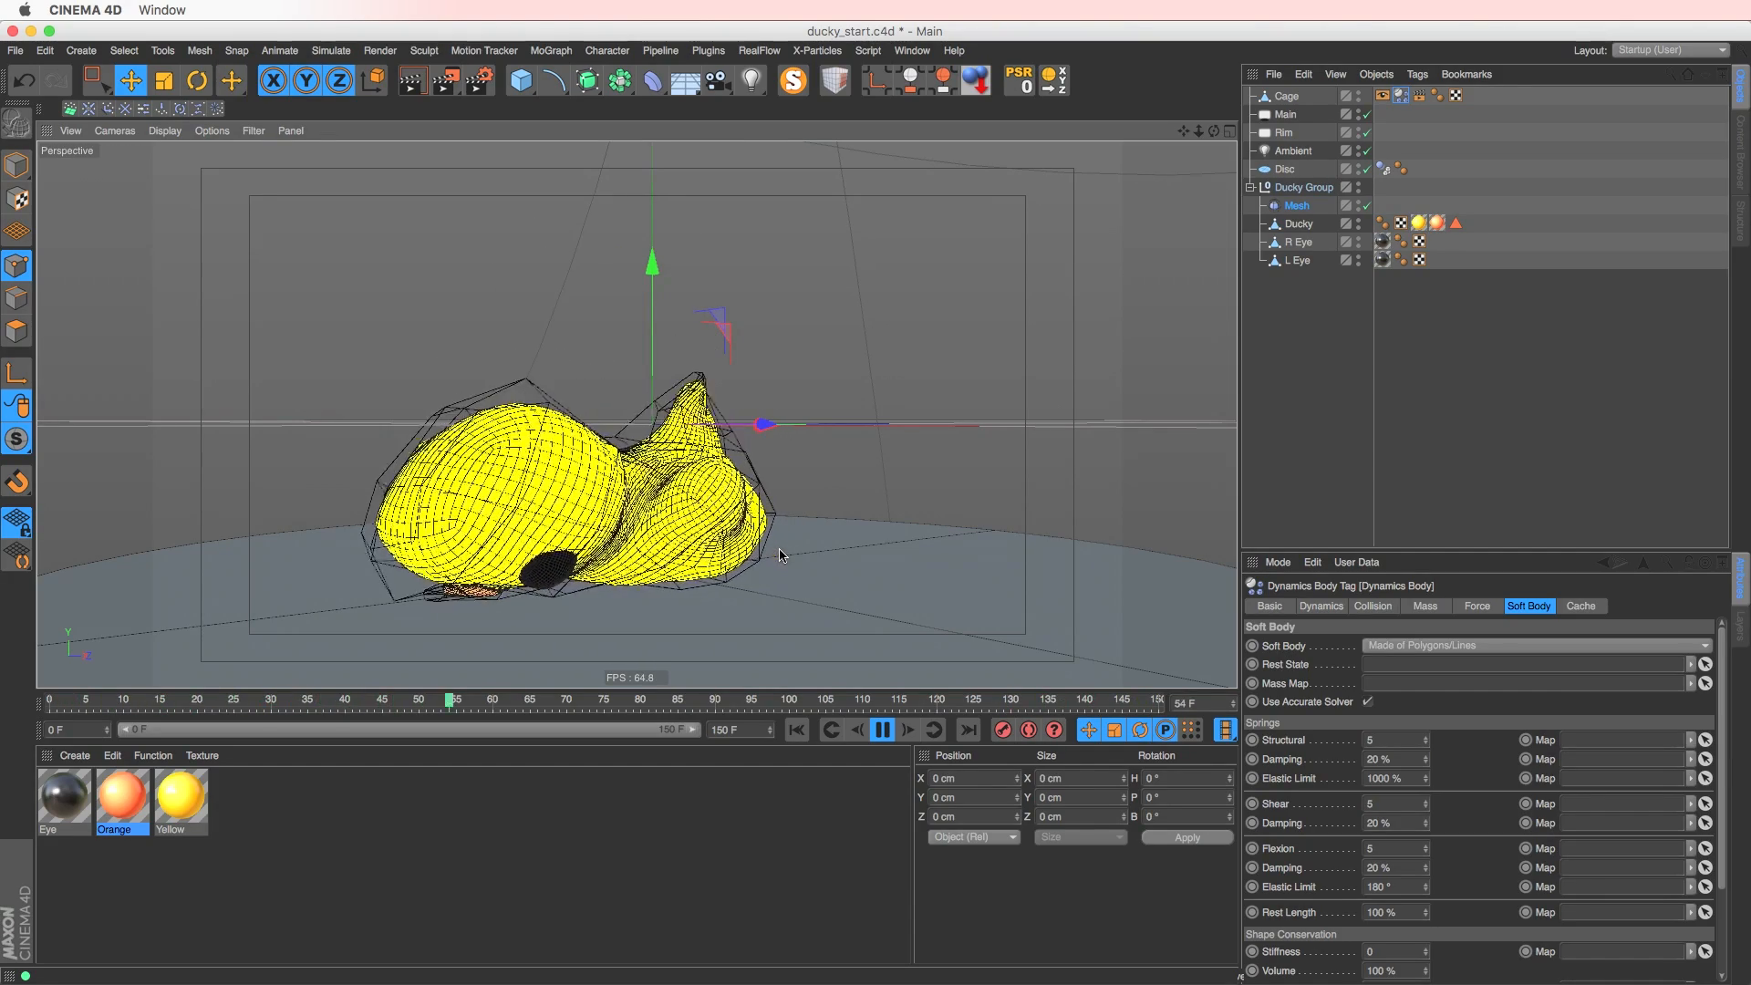
left_click(804, 729)
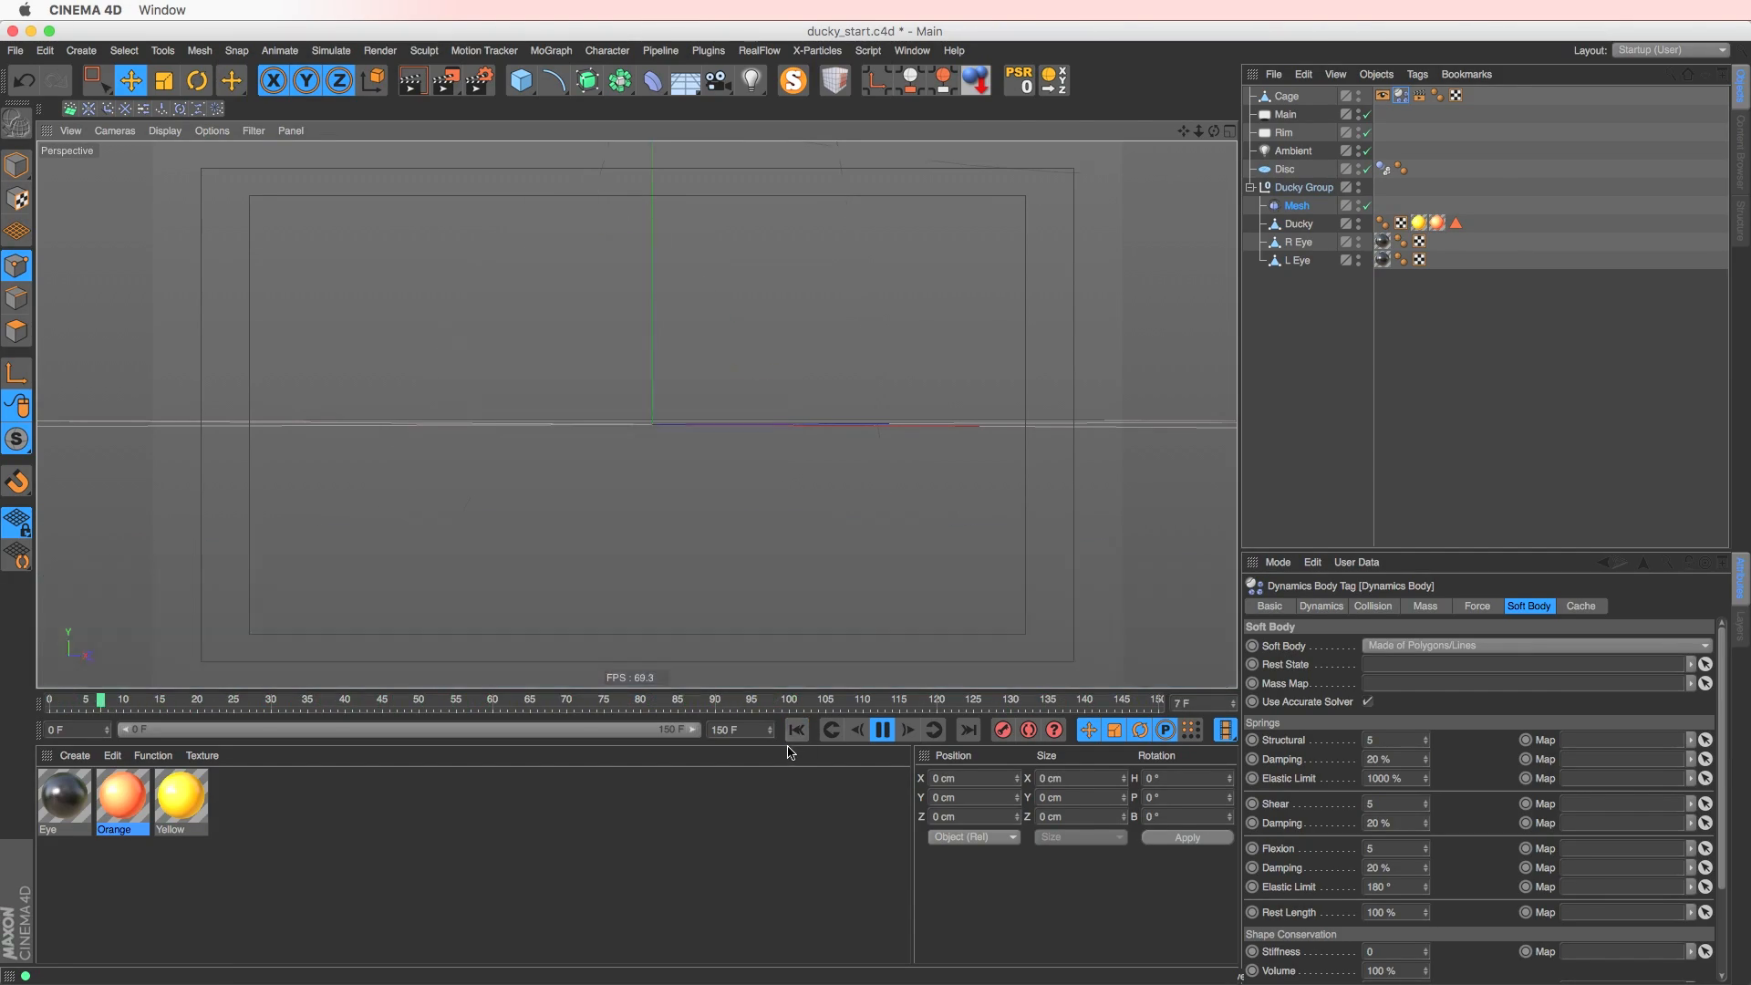
middle_click_drag(815, 482, 817, 512, "alt")
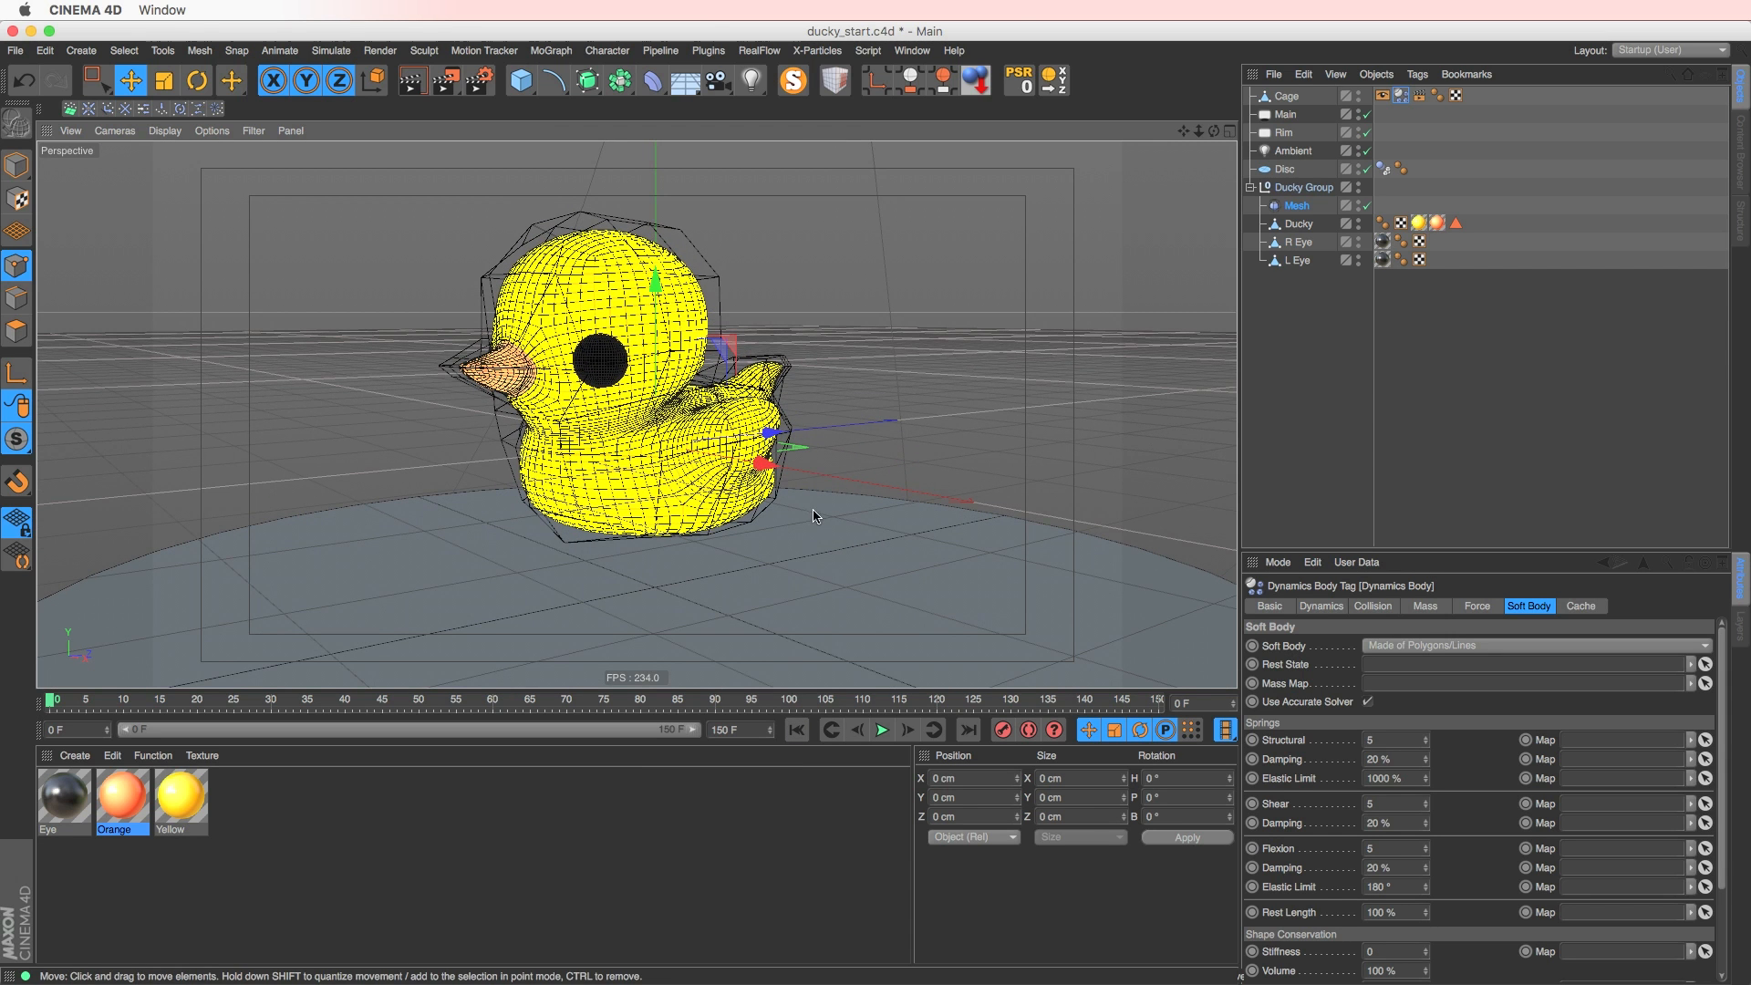
left_click_drag(692, 467, 707, 542, "alt")
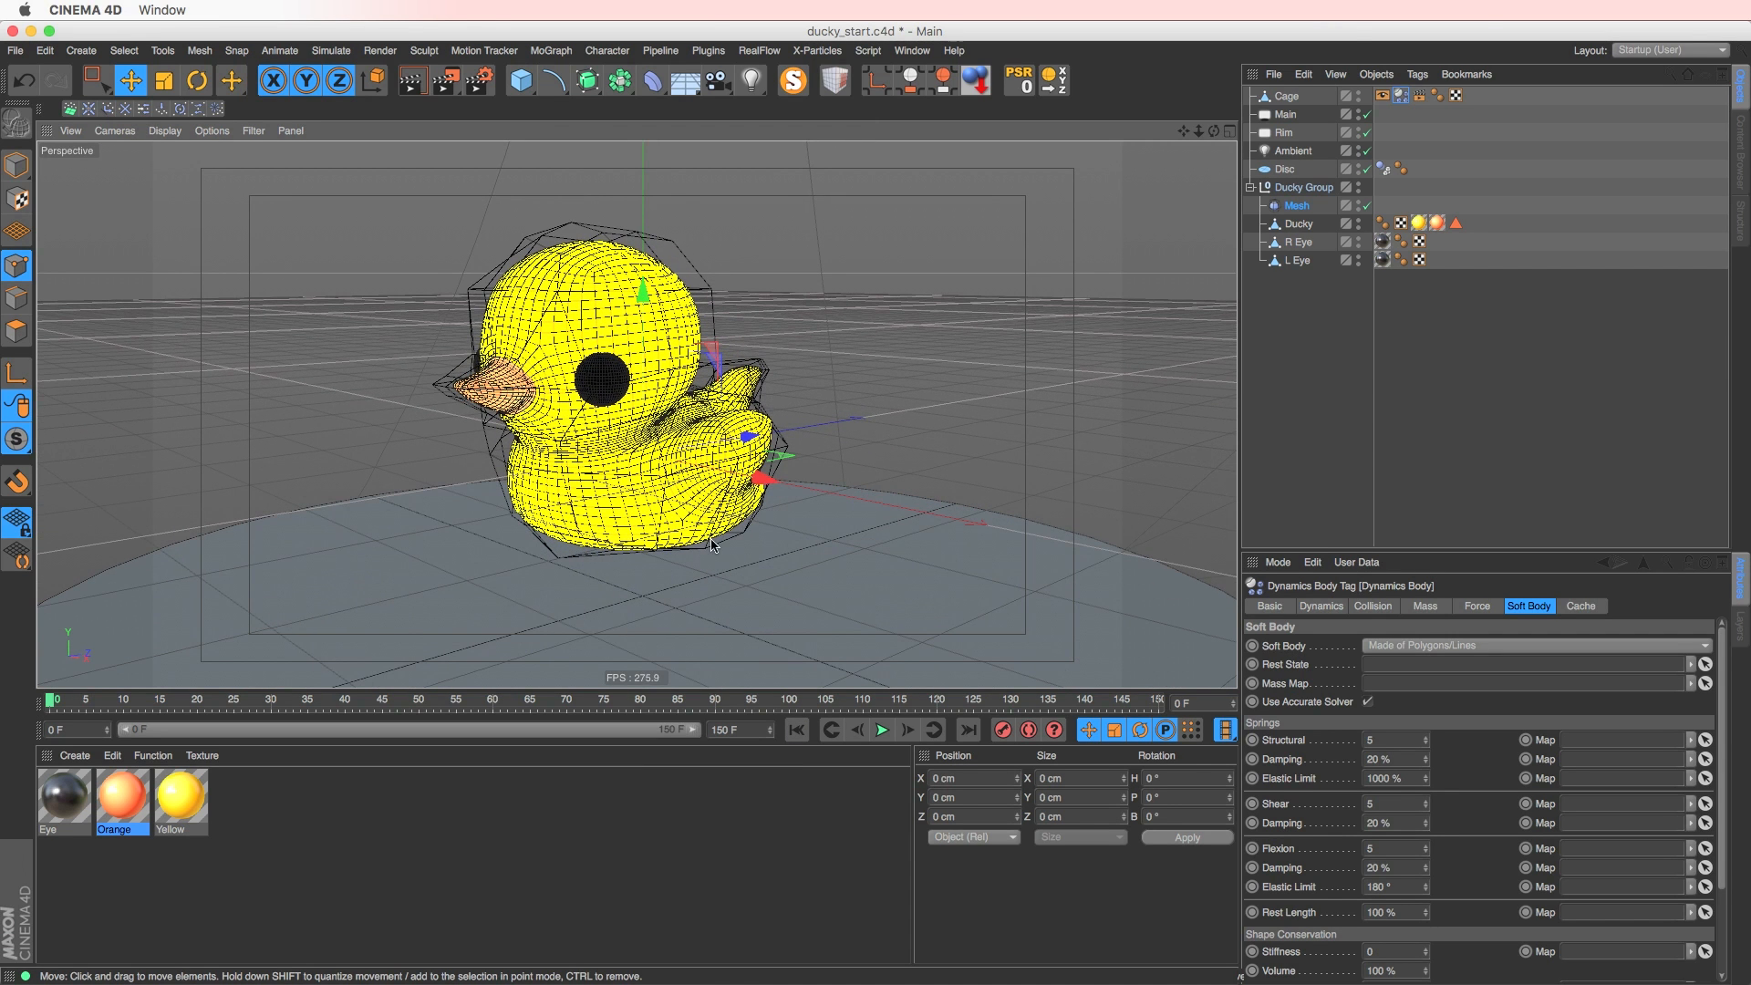
- Disable the Mesh deformer and add a Soft Body simulation tag directly to the Ducky object
left_click(1365, 206)
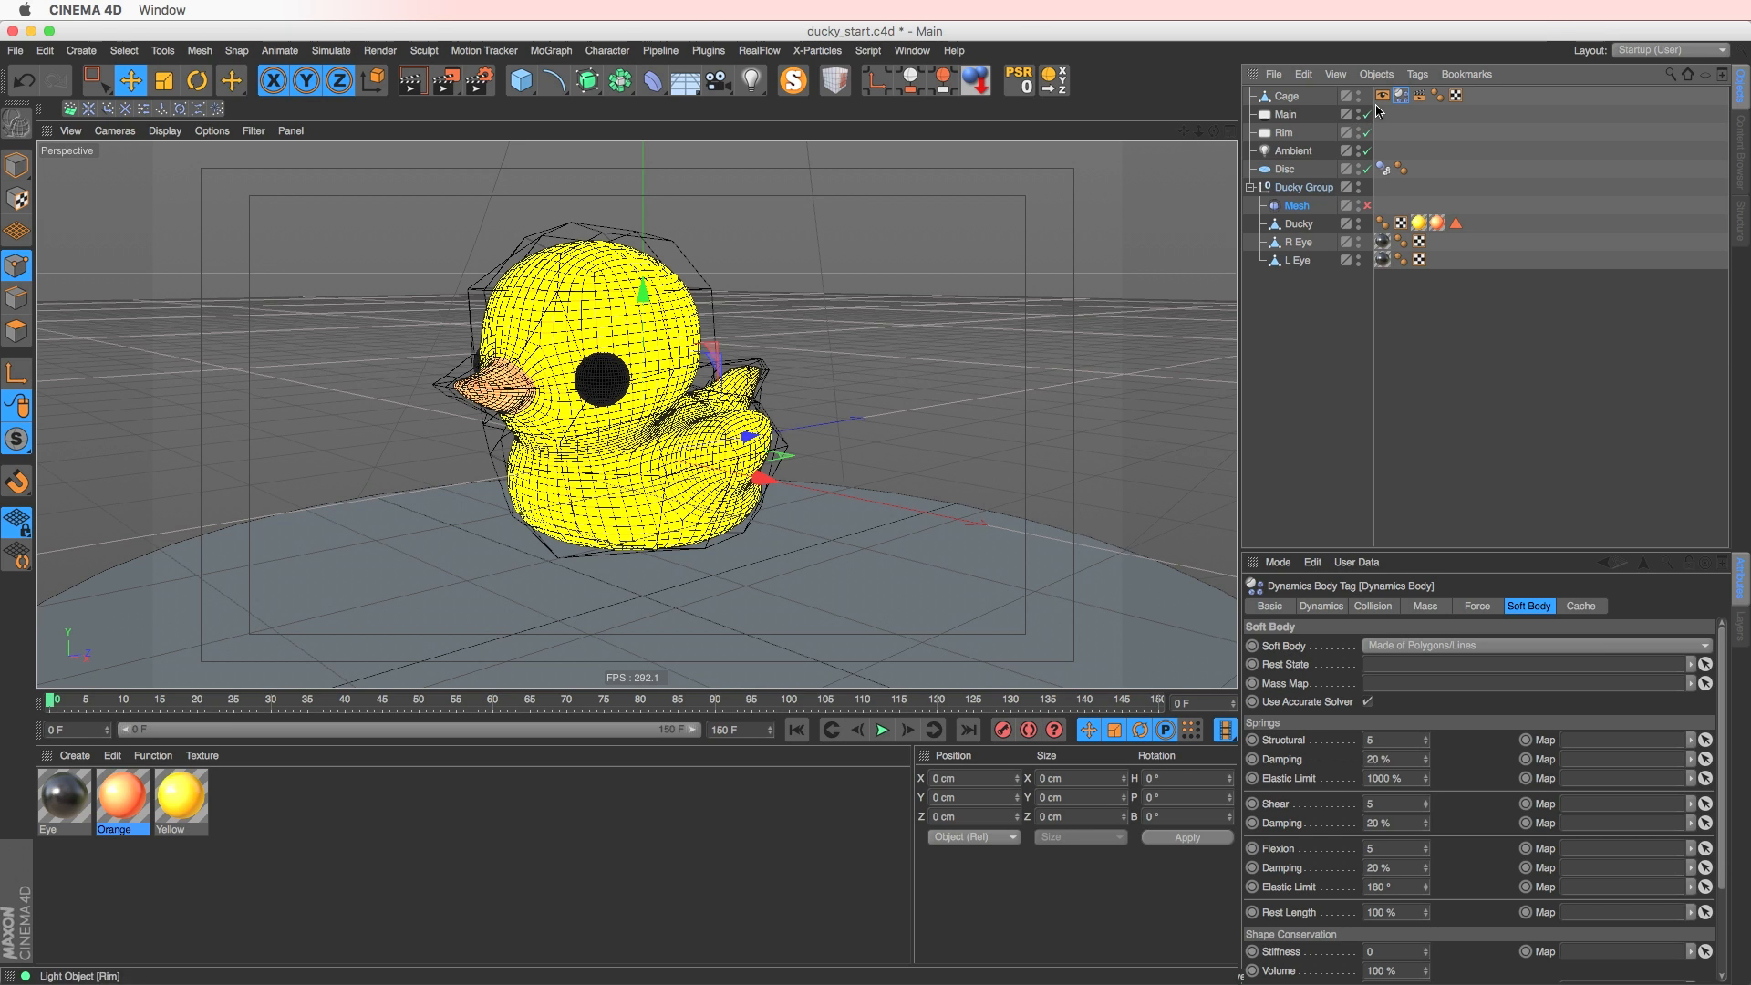
left_click_drag(1290, 207, 1288, 191)
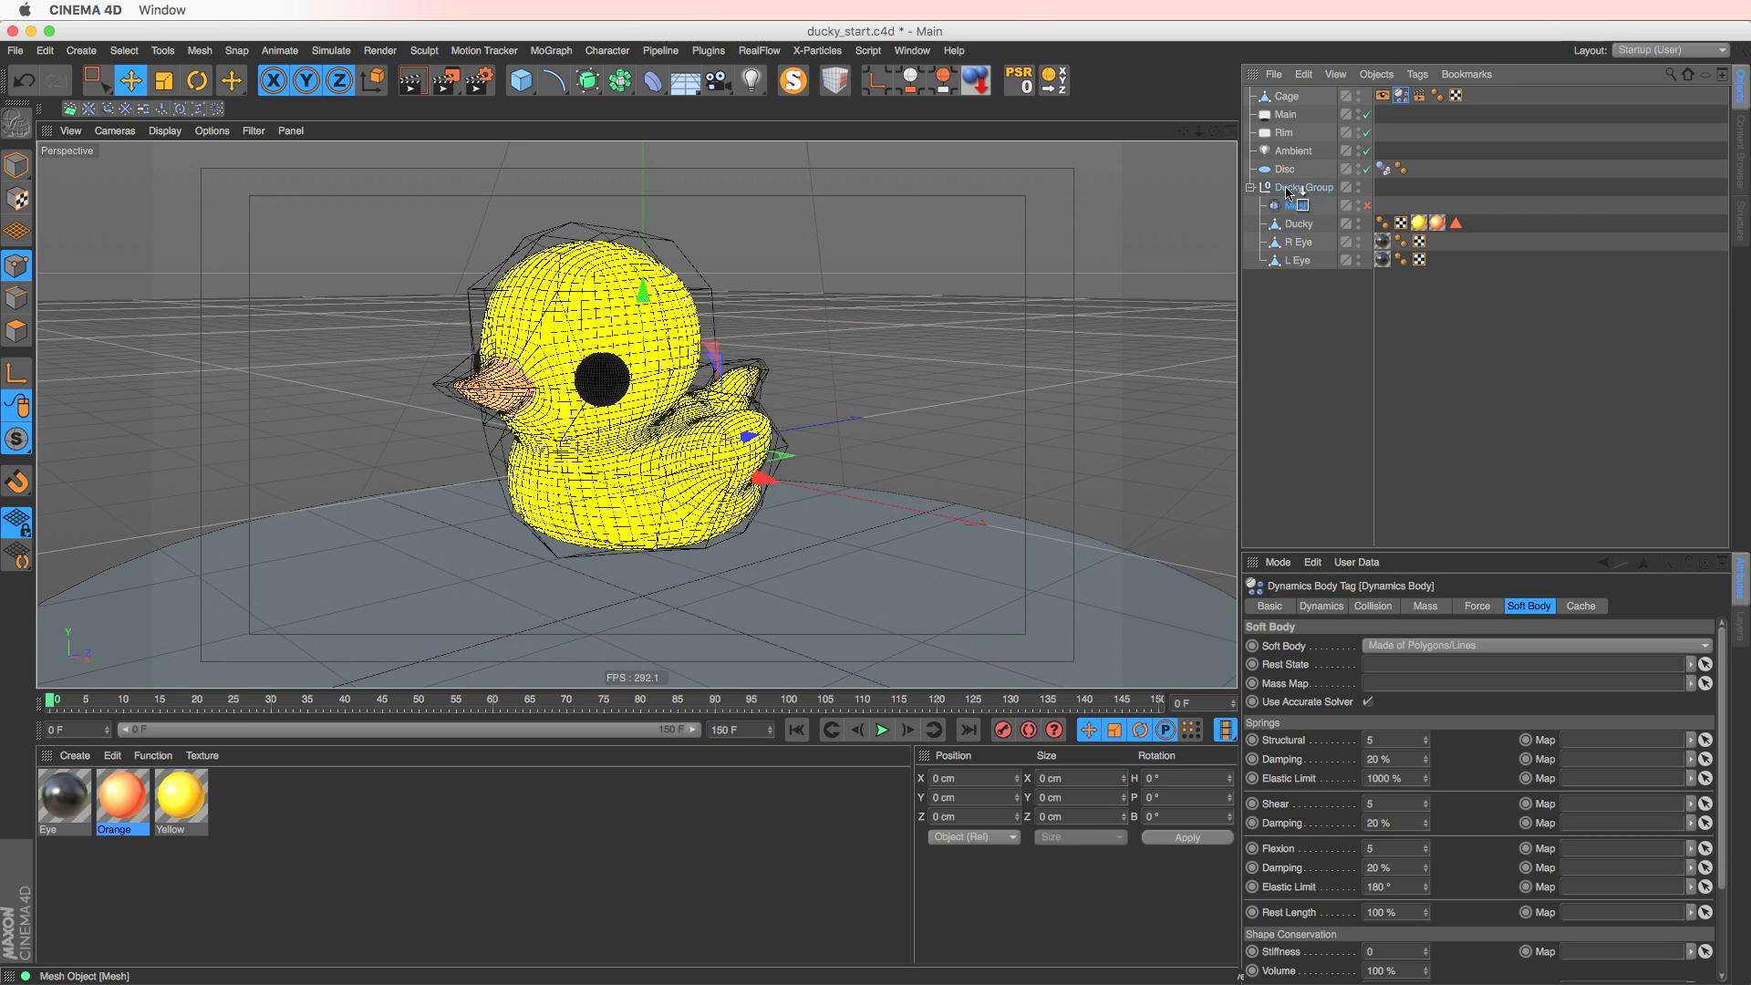
left_click(1279, 221)
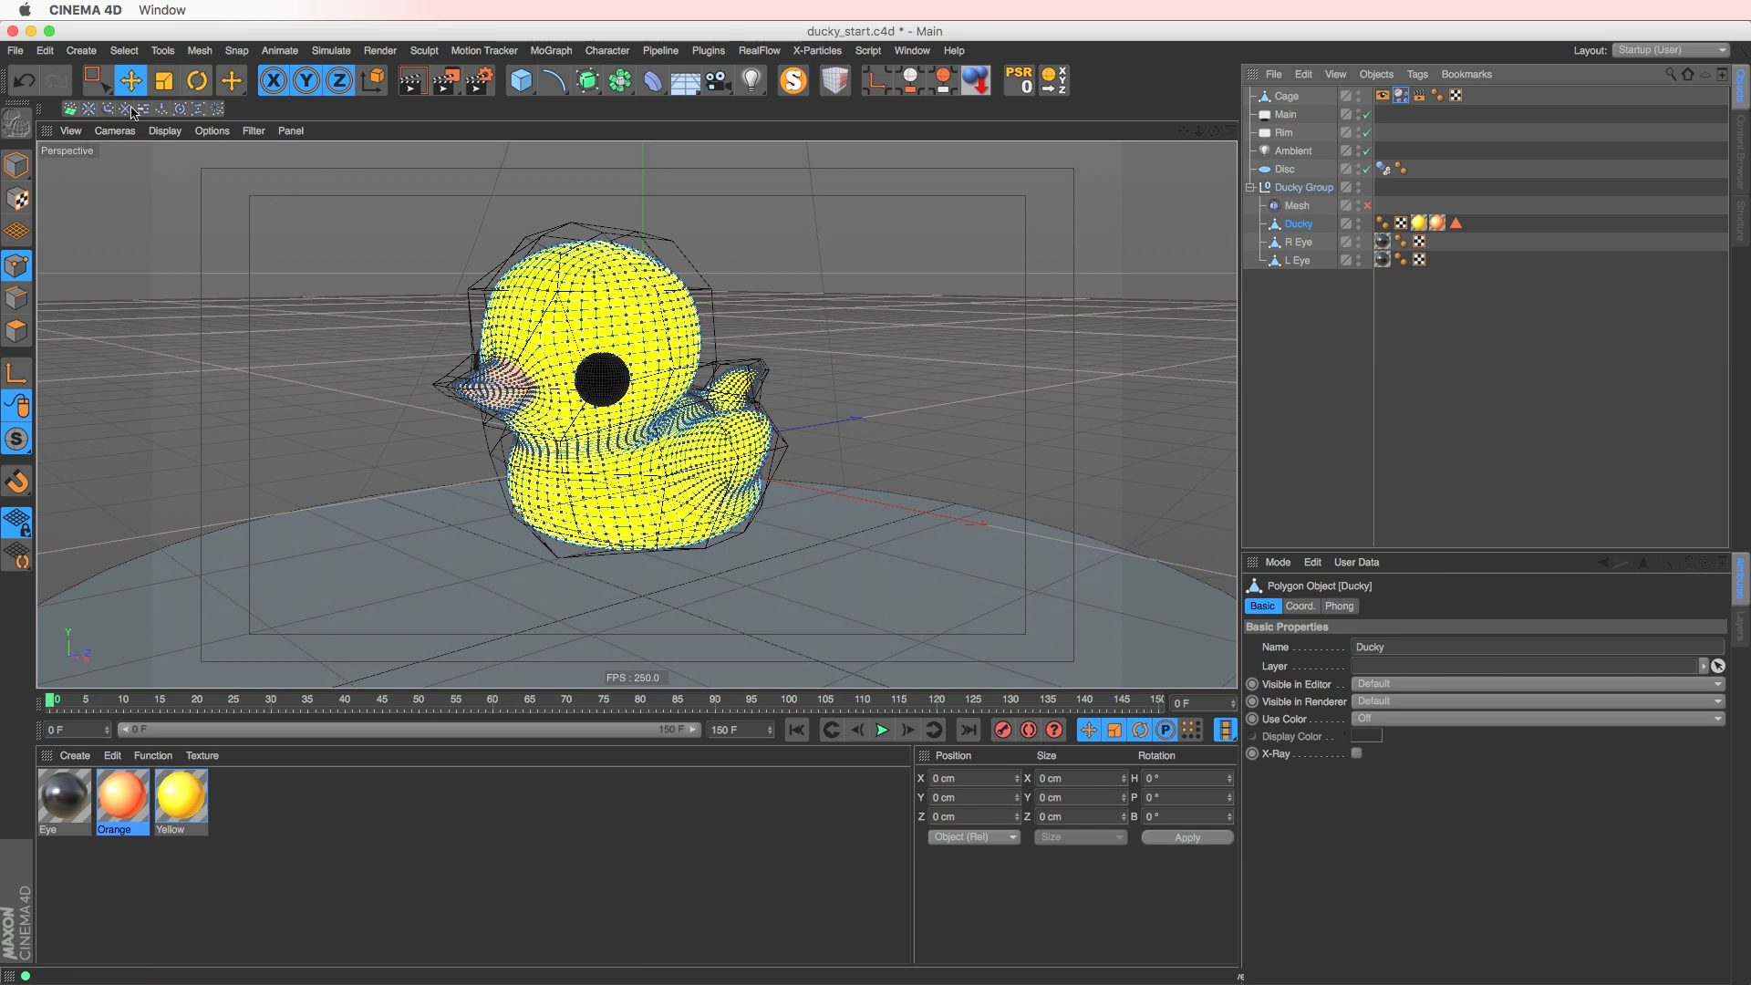
left_click(16, 166)
right_click(1294, 228)
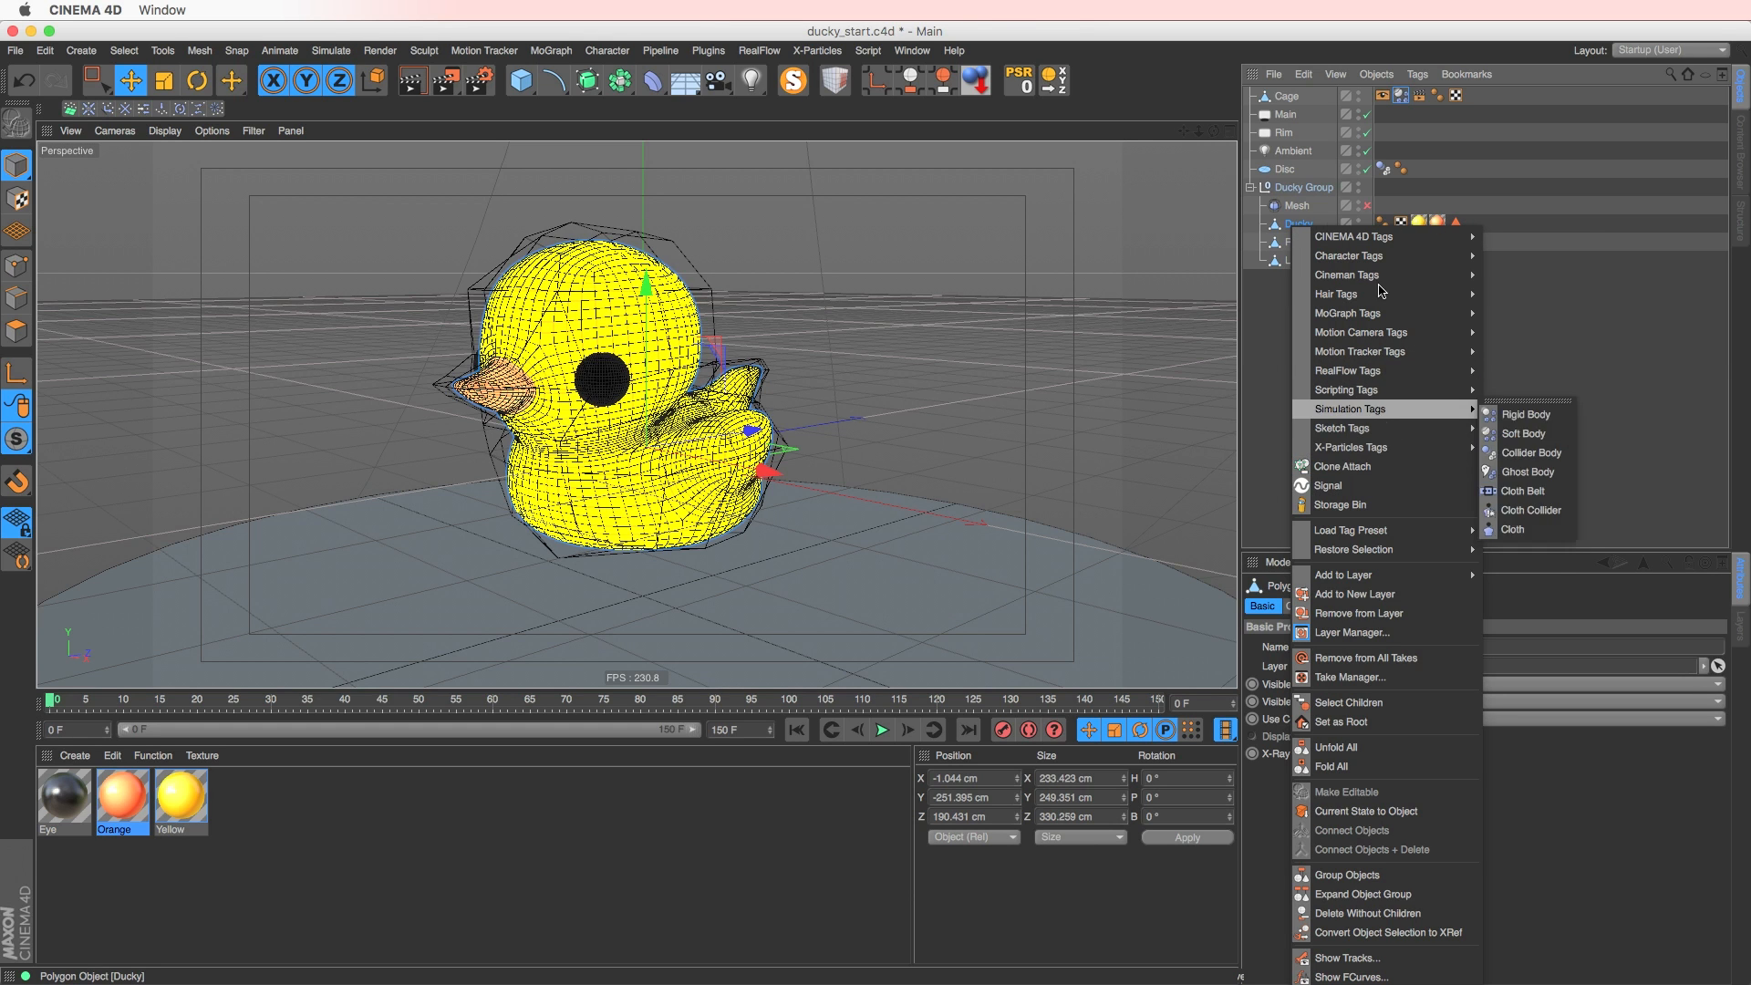
mouse_move(1441, 409)
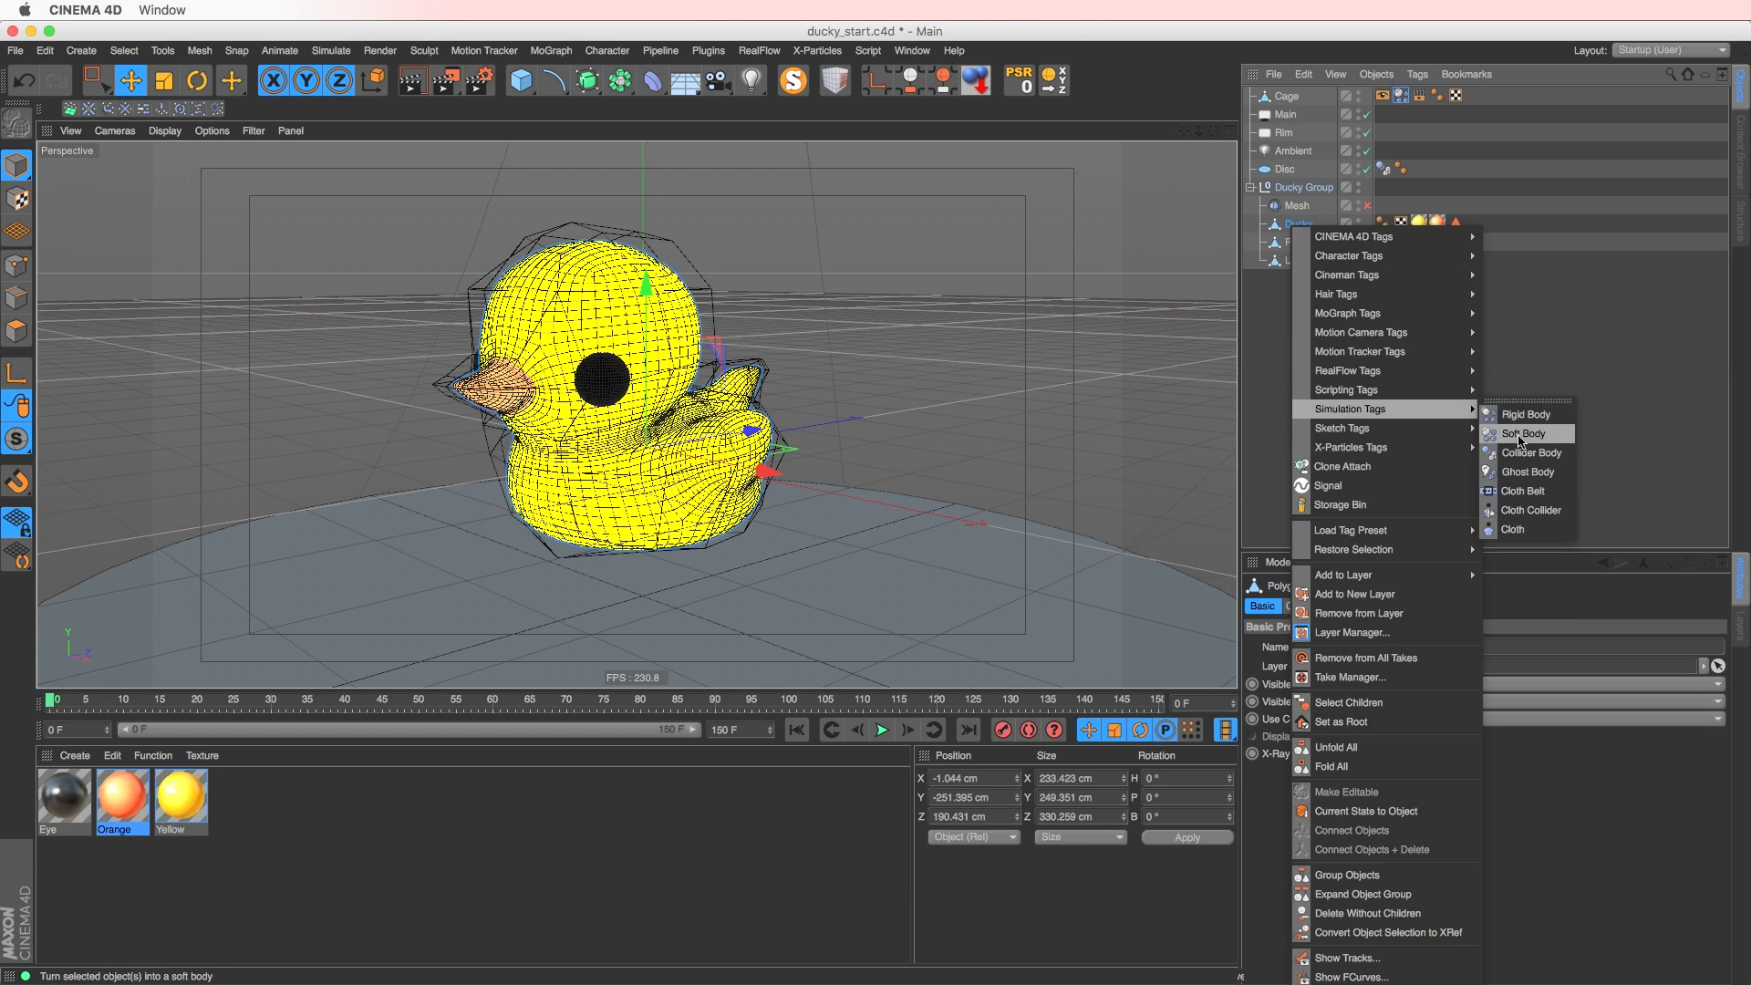
left_click(1521, 429)
left_click(1310, 228)
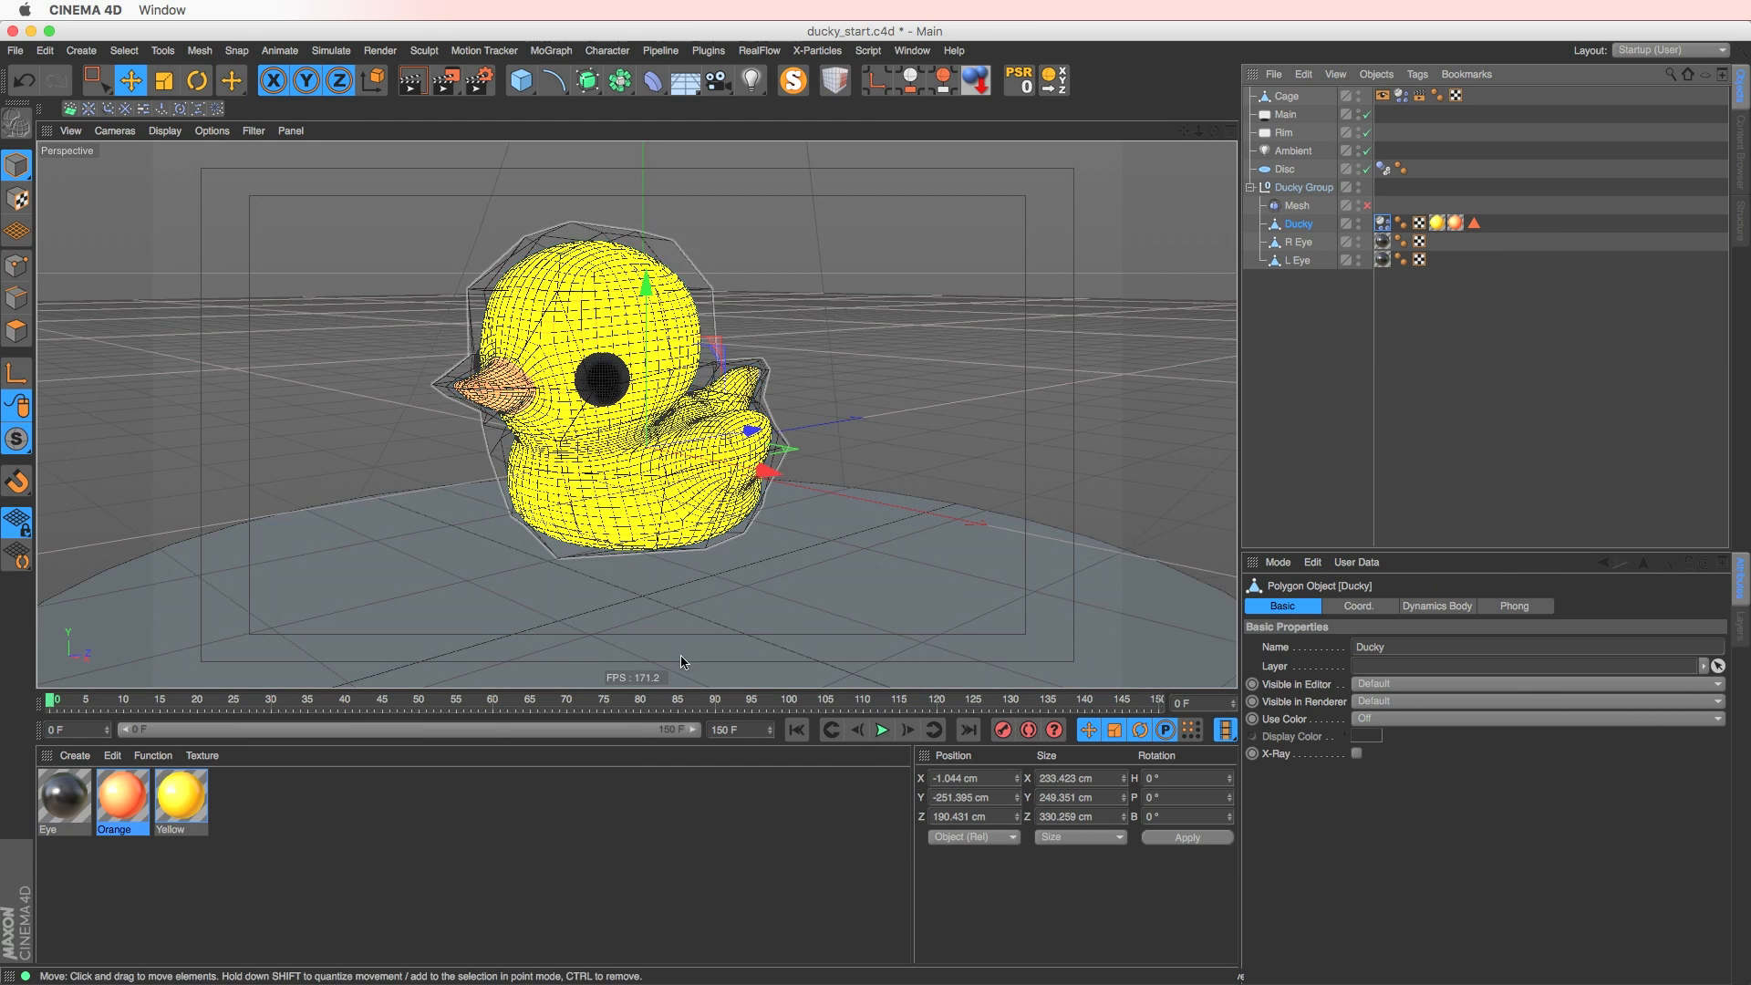
- Play the simulation to examine how the high-poly duck performs as a soft body, and return to the first frame
left_click(881, 730)
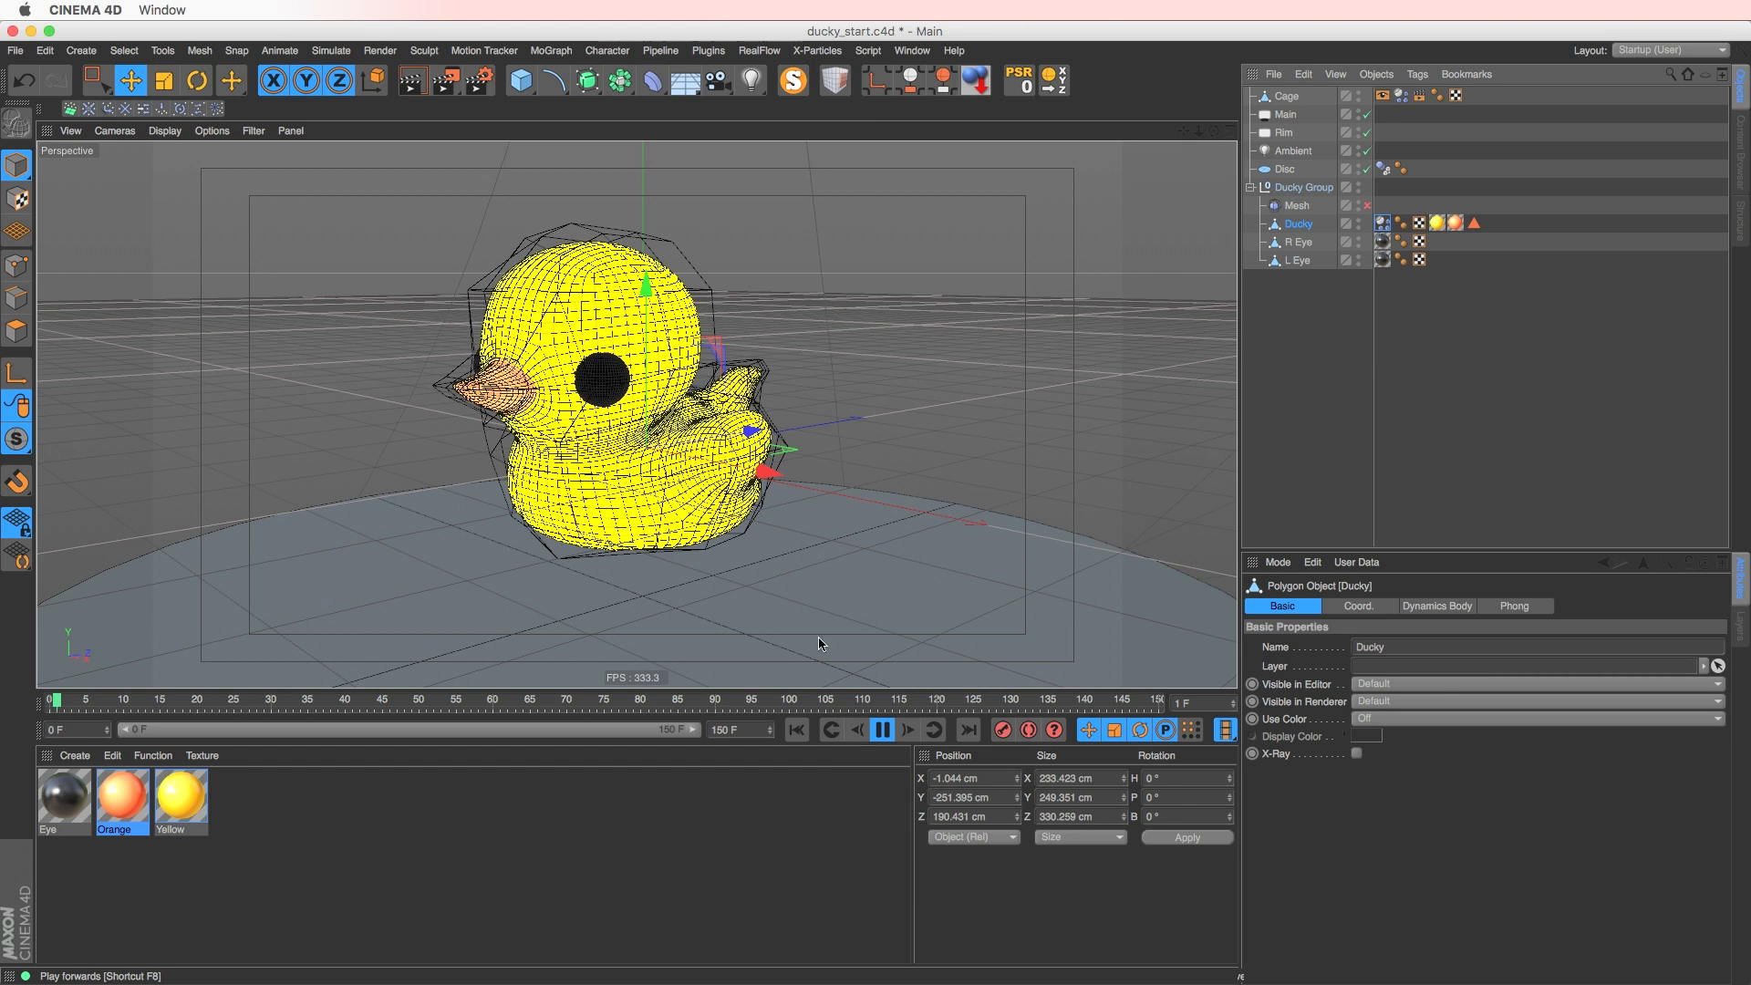
key("Escape")
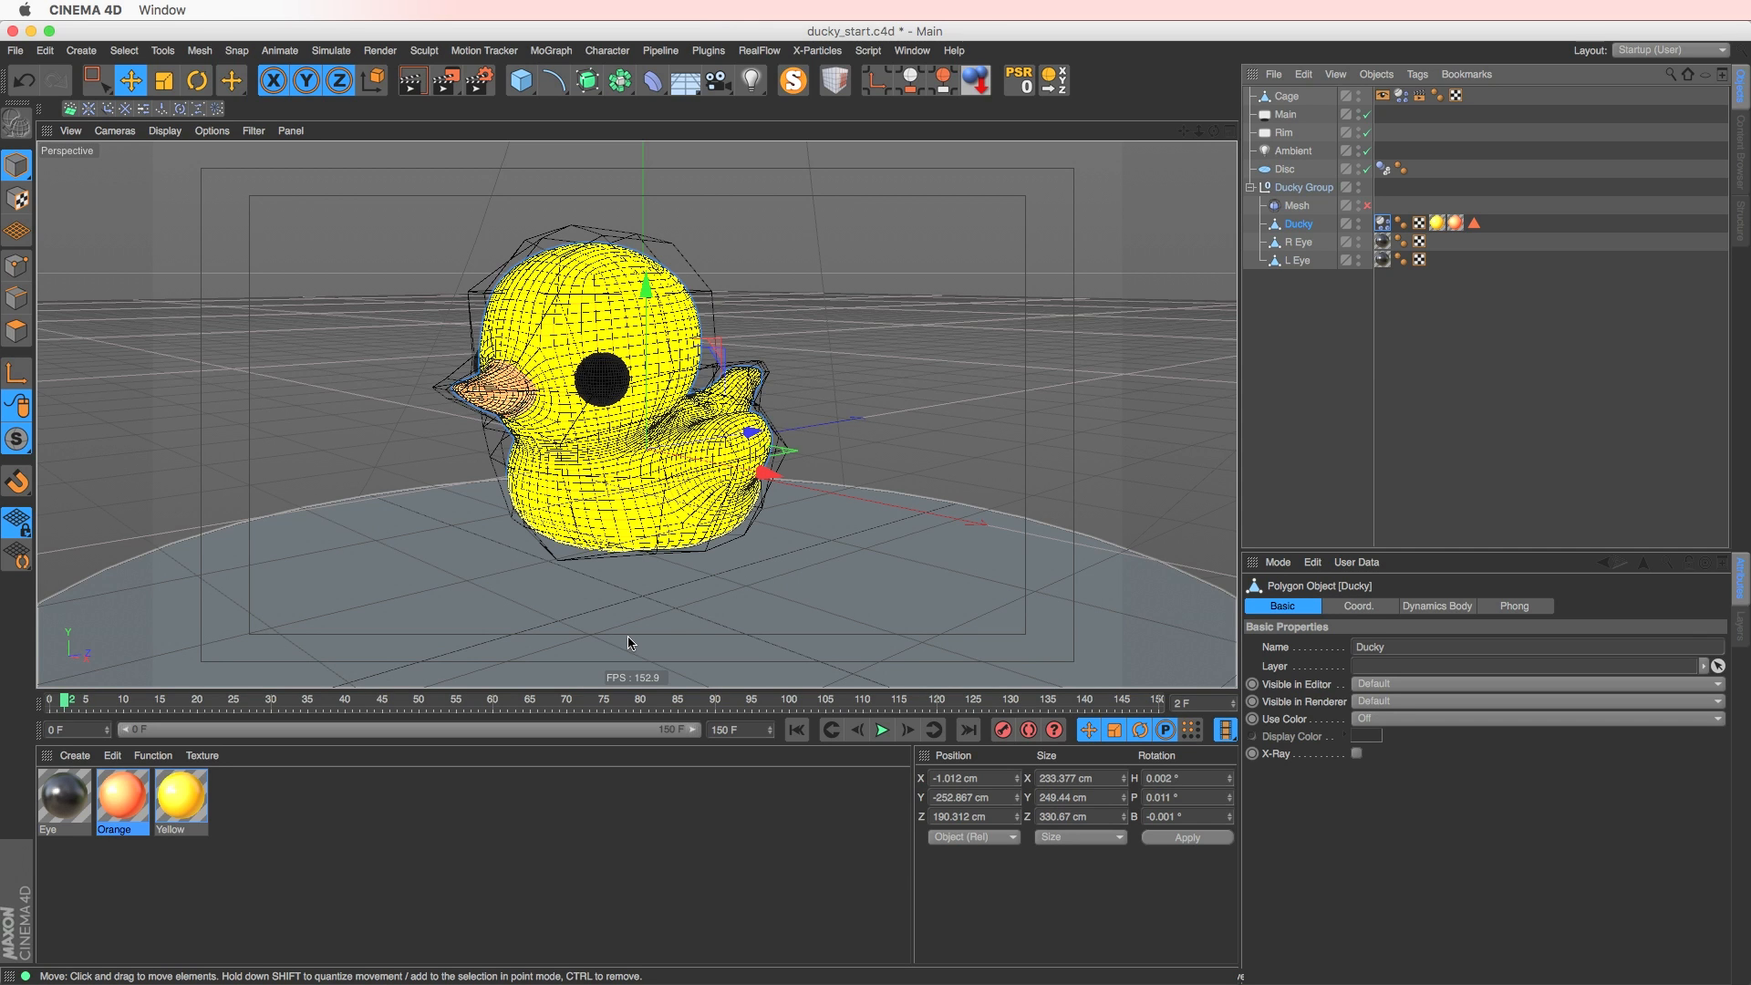
left_click(881, 729)
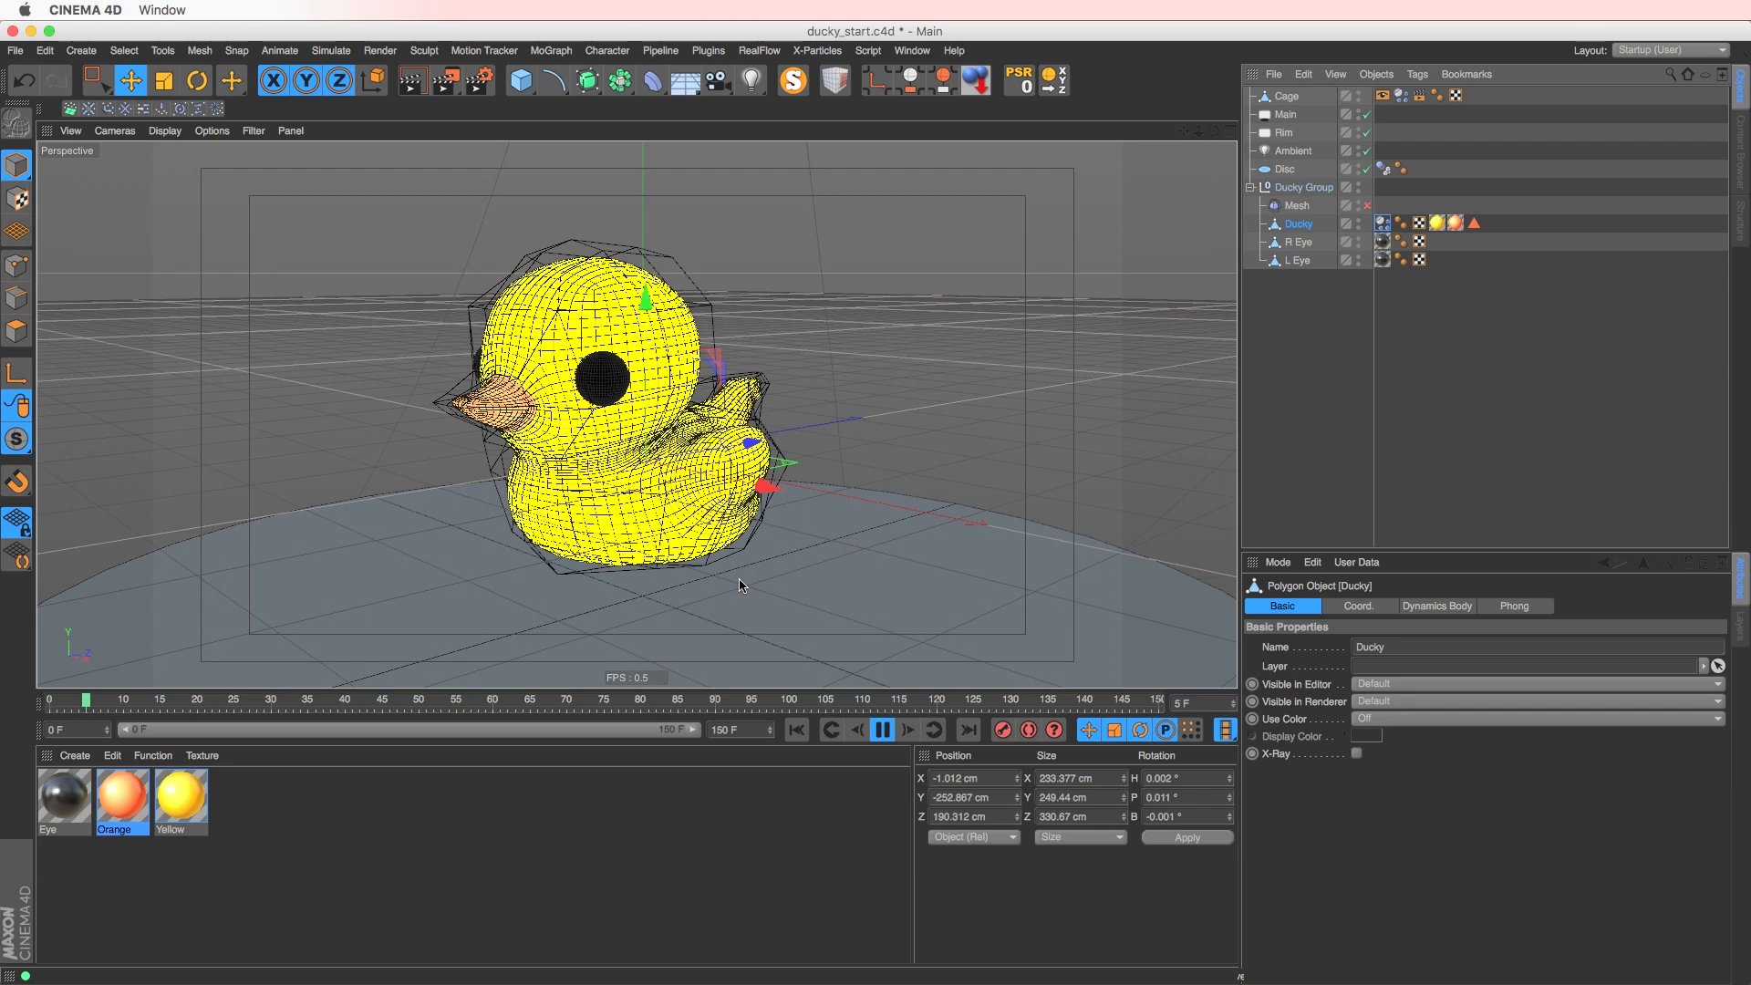
key("F8")
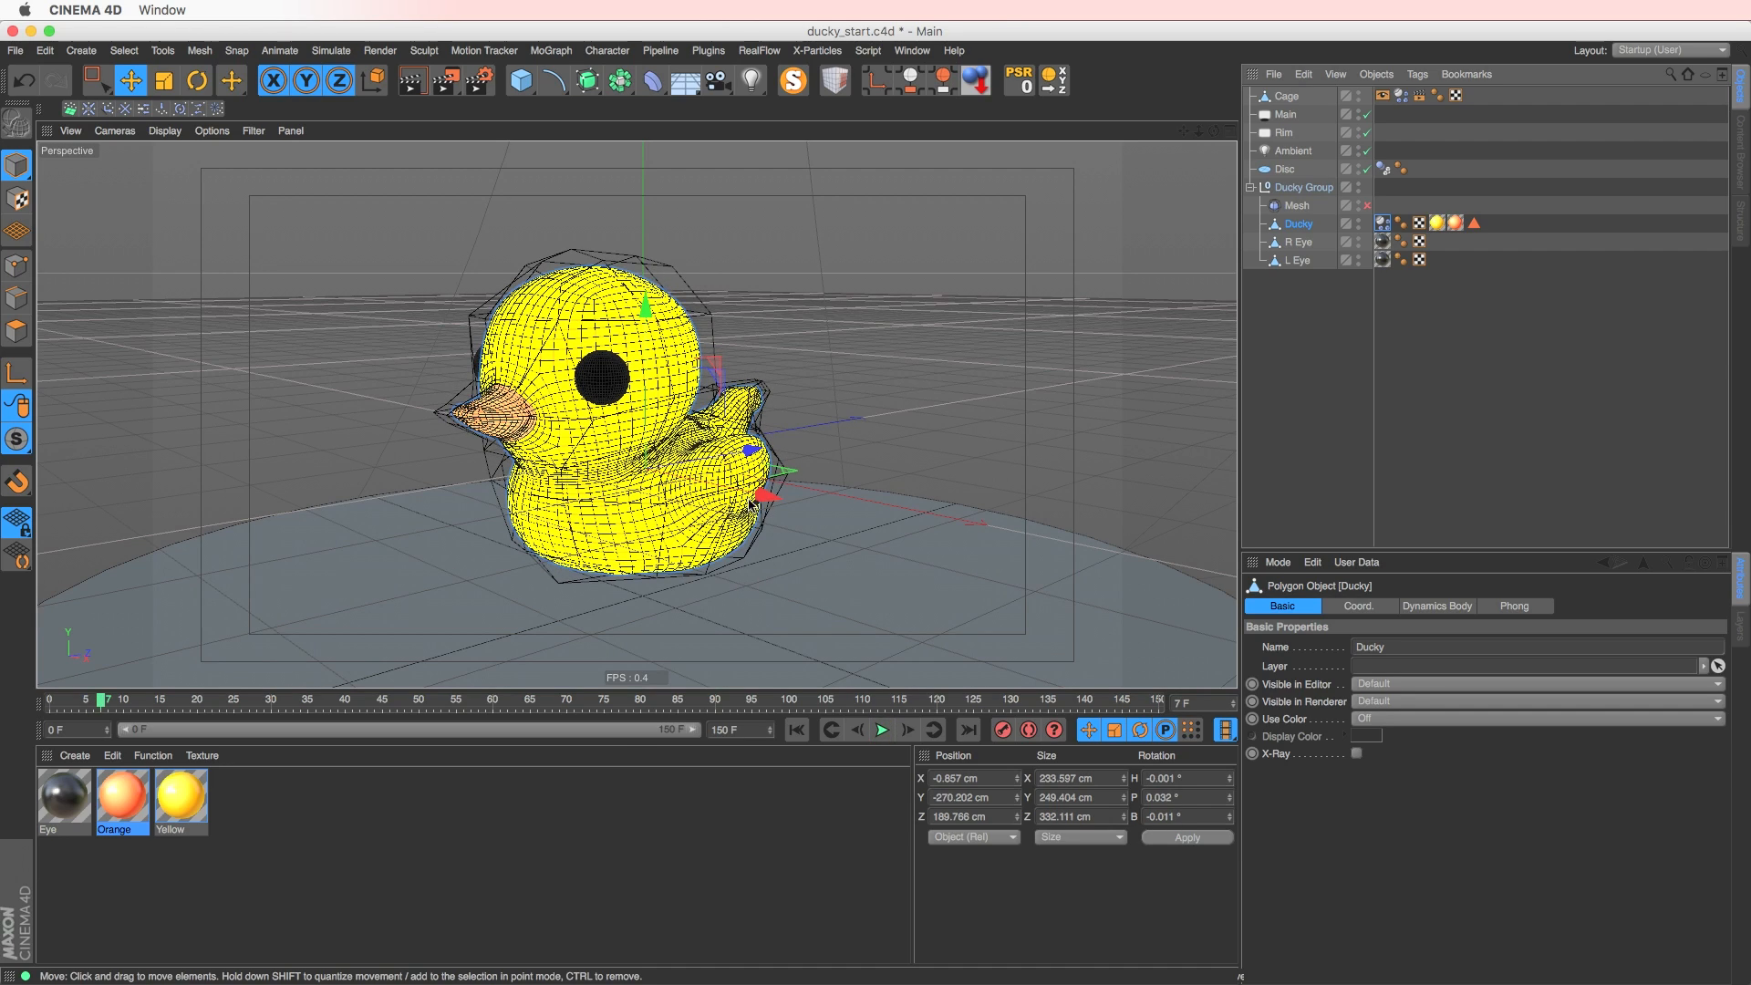
left_click_drag(749, 504, 740, 540, "alt")
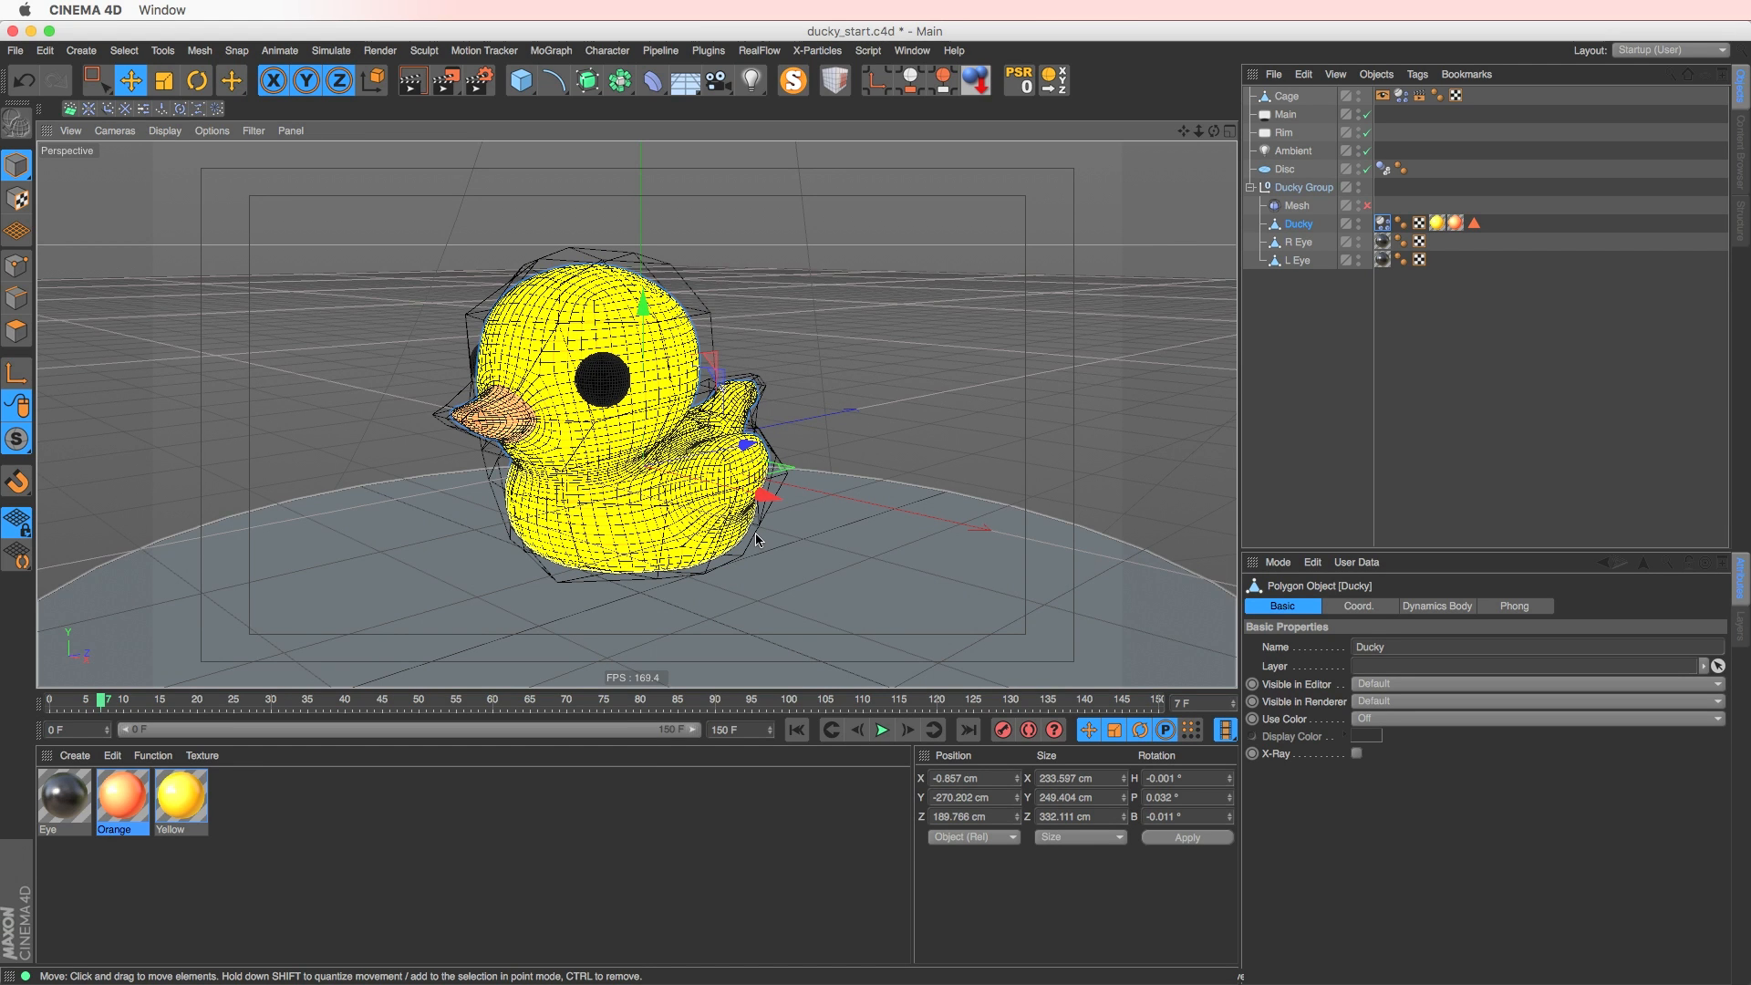
left_click(882, 730)
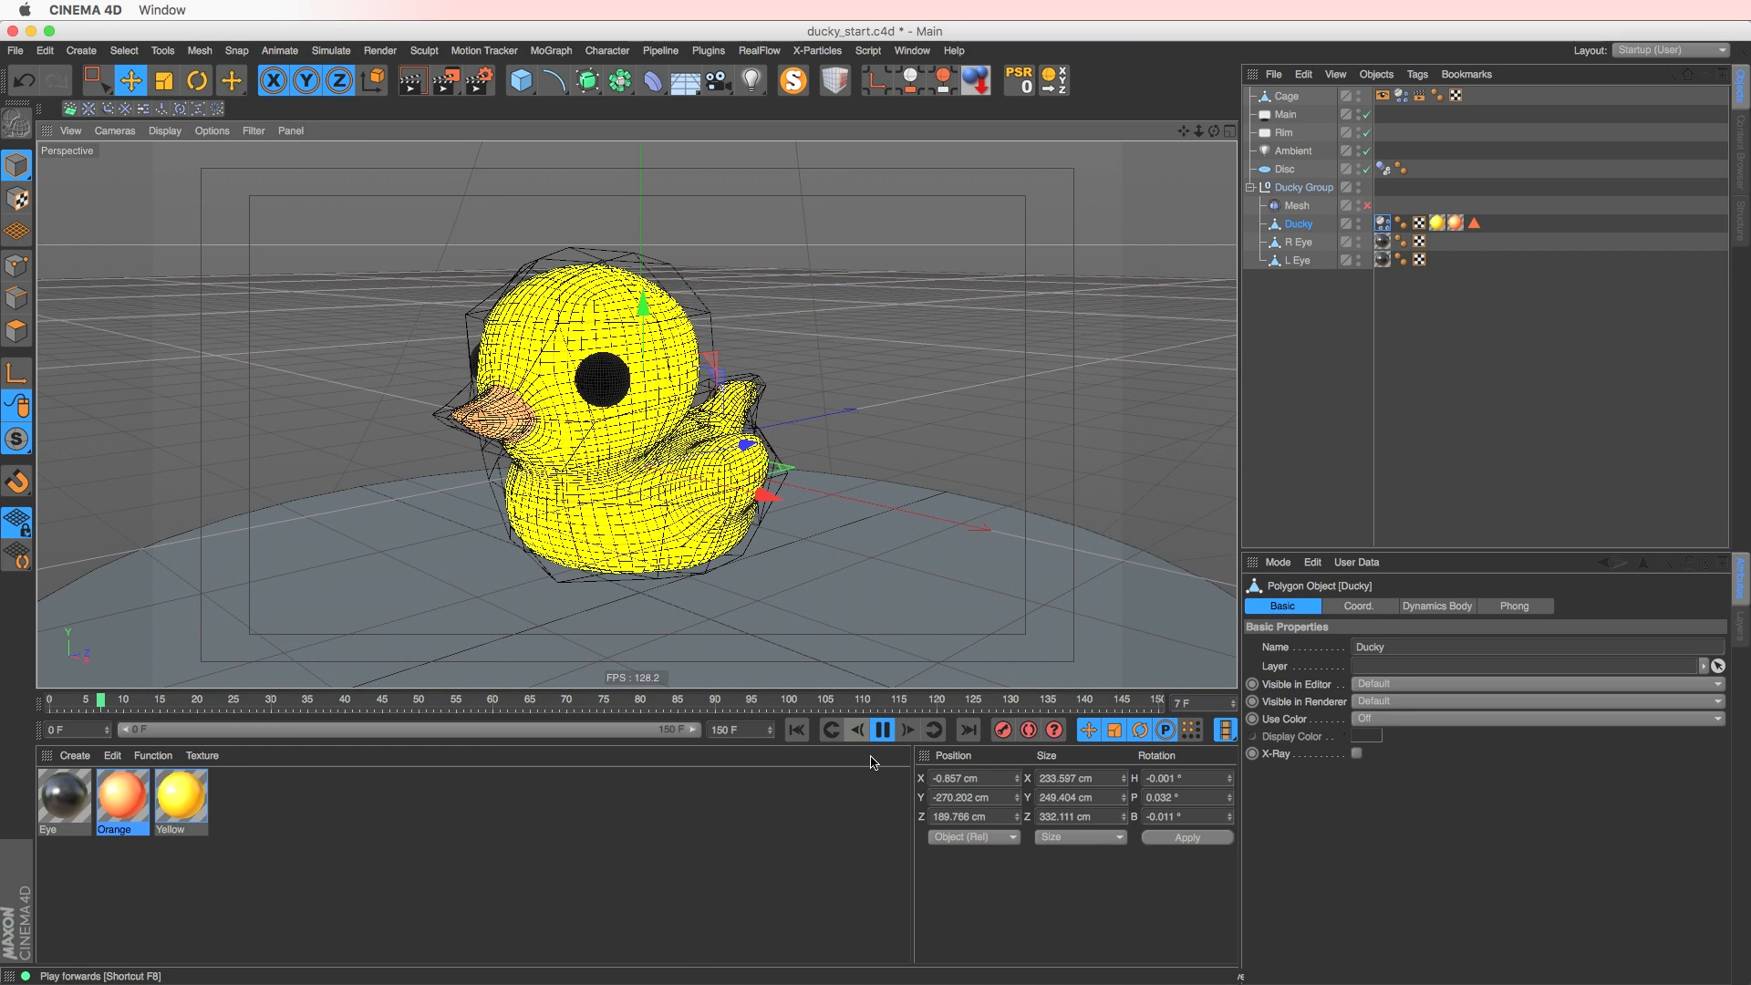
left_click(796, 730)
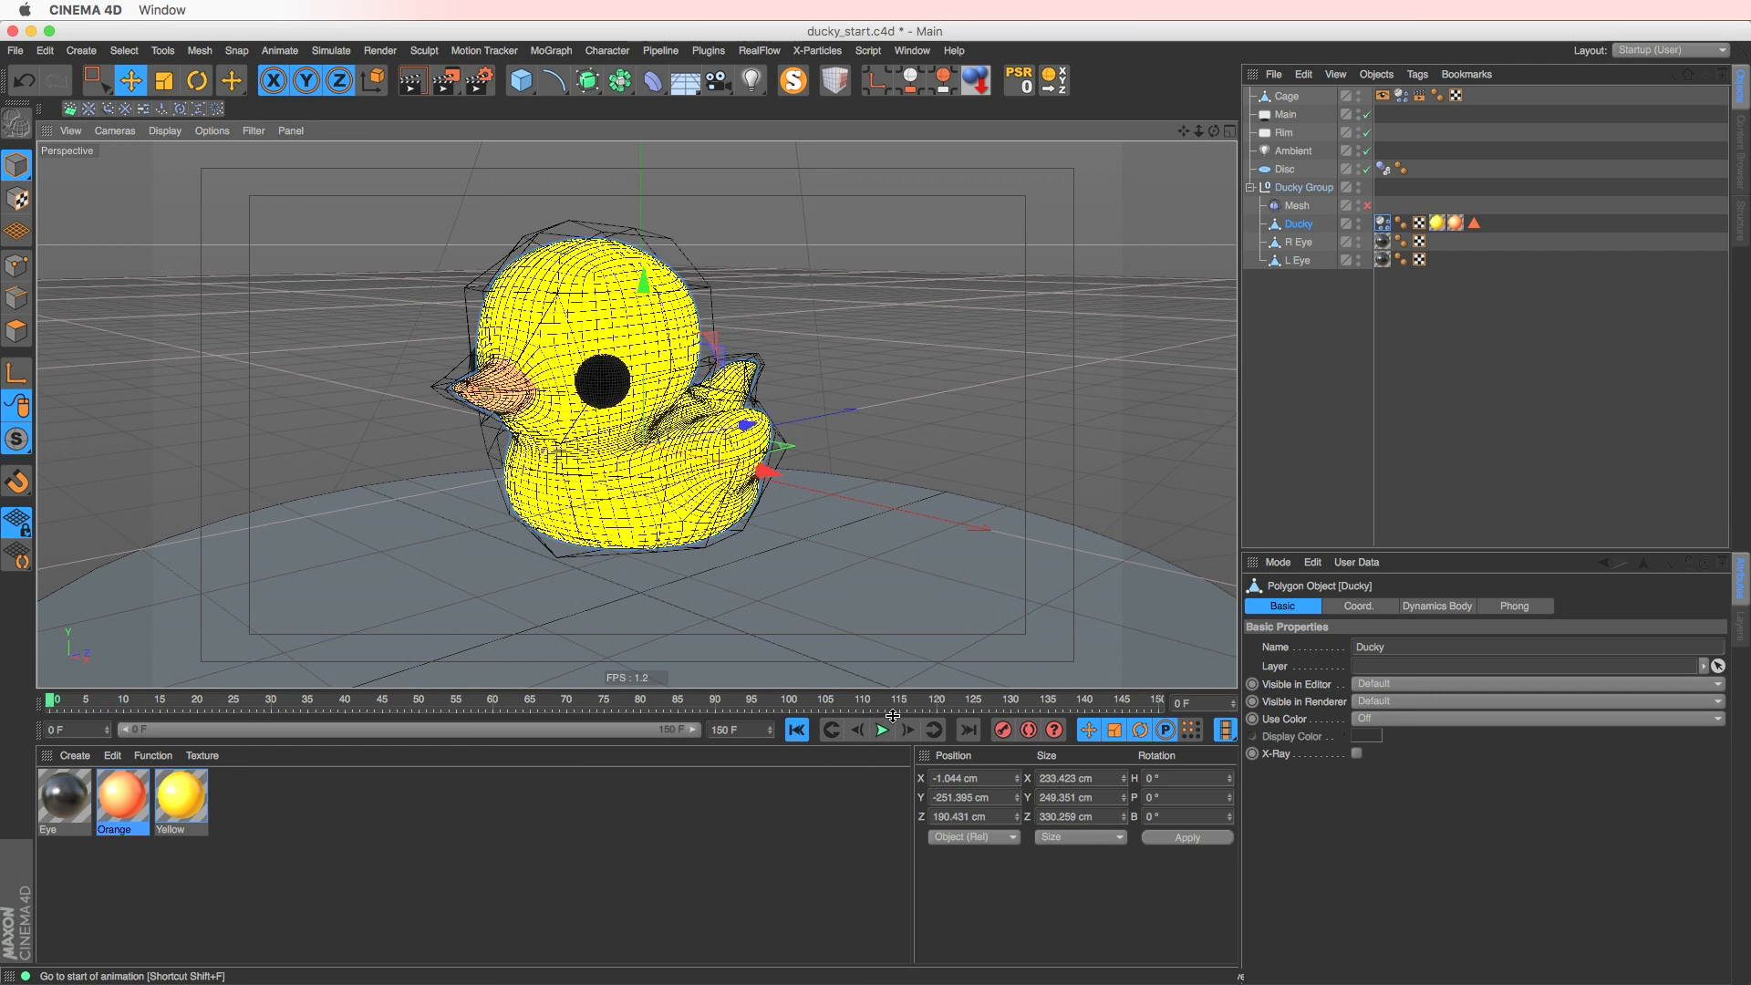
- Delete the Soft Body tag from the Ducky object and re-enable the Mesh deformer
left_click(1383, 224)
key("Delete")
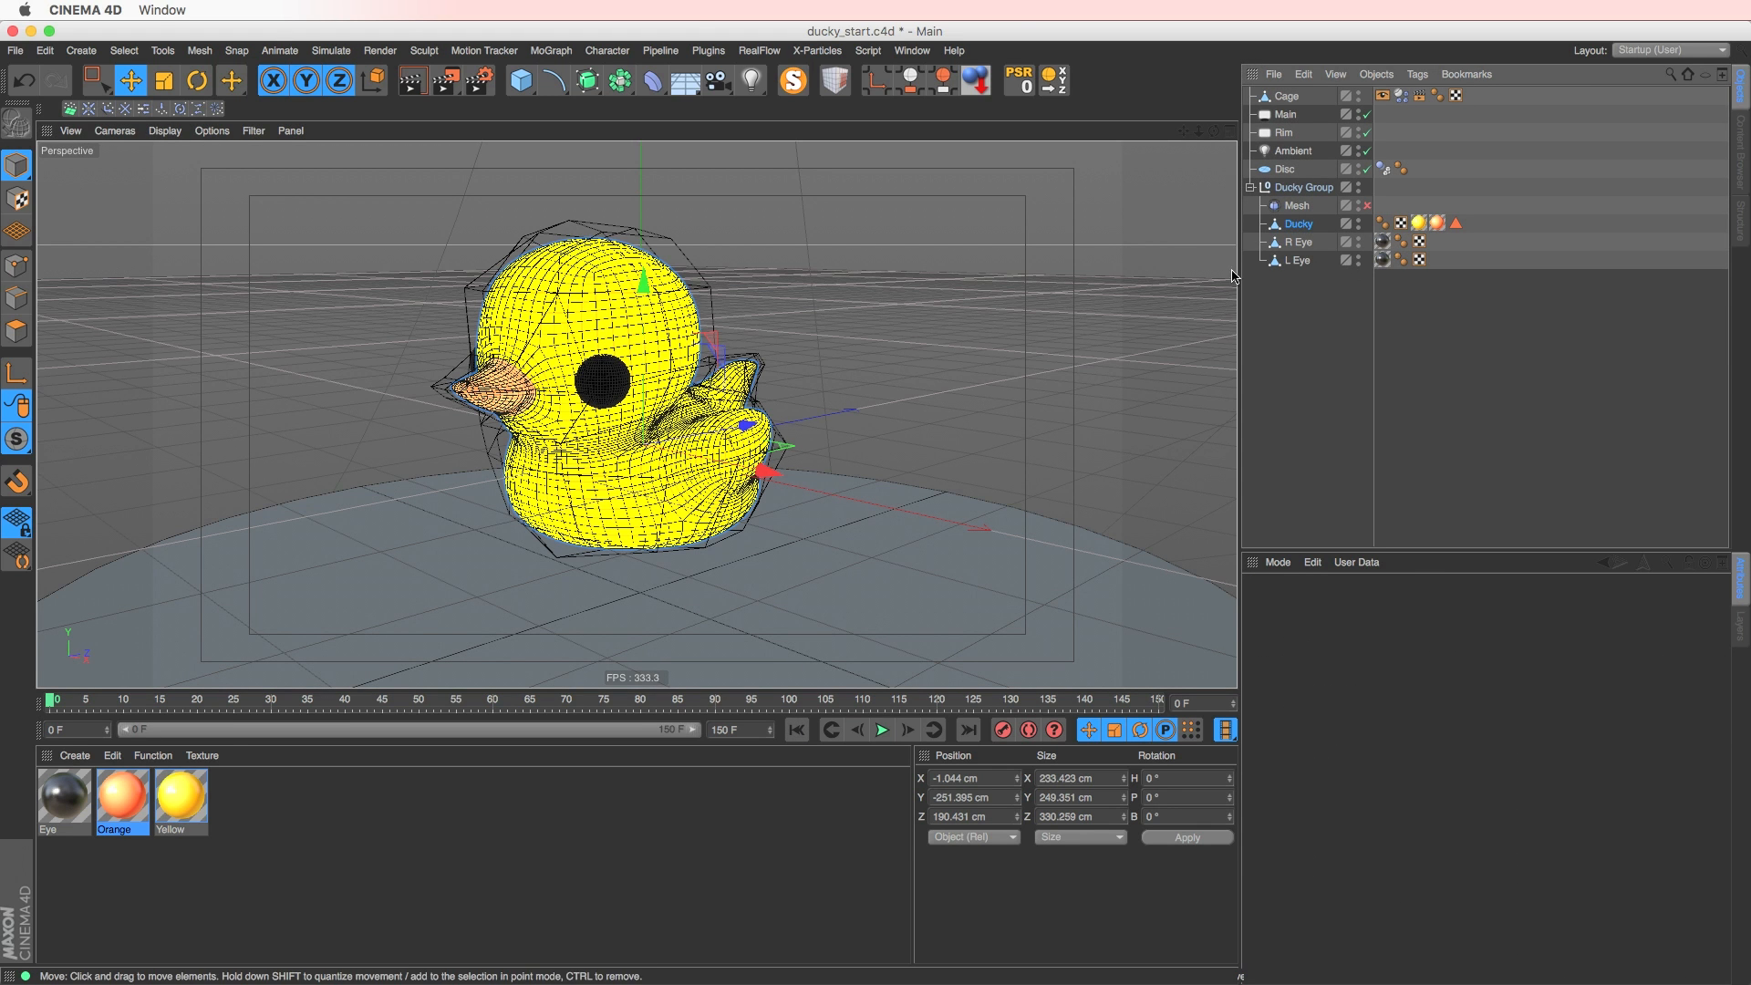
left_click(1295, 208)
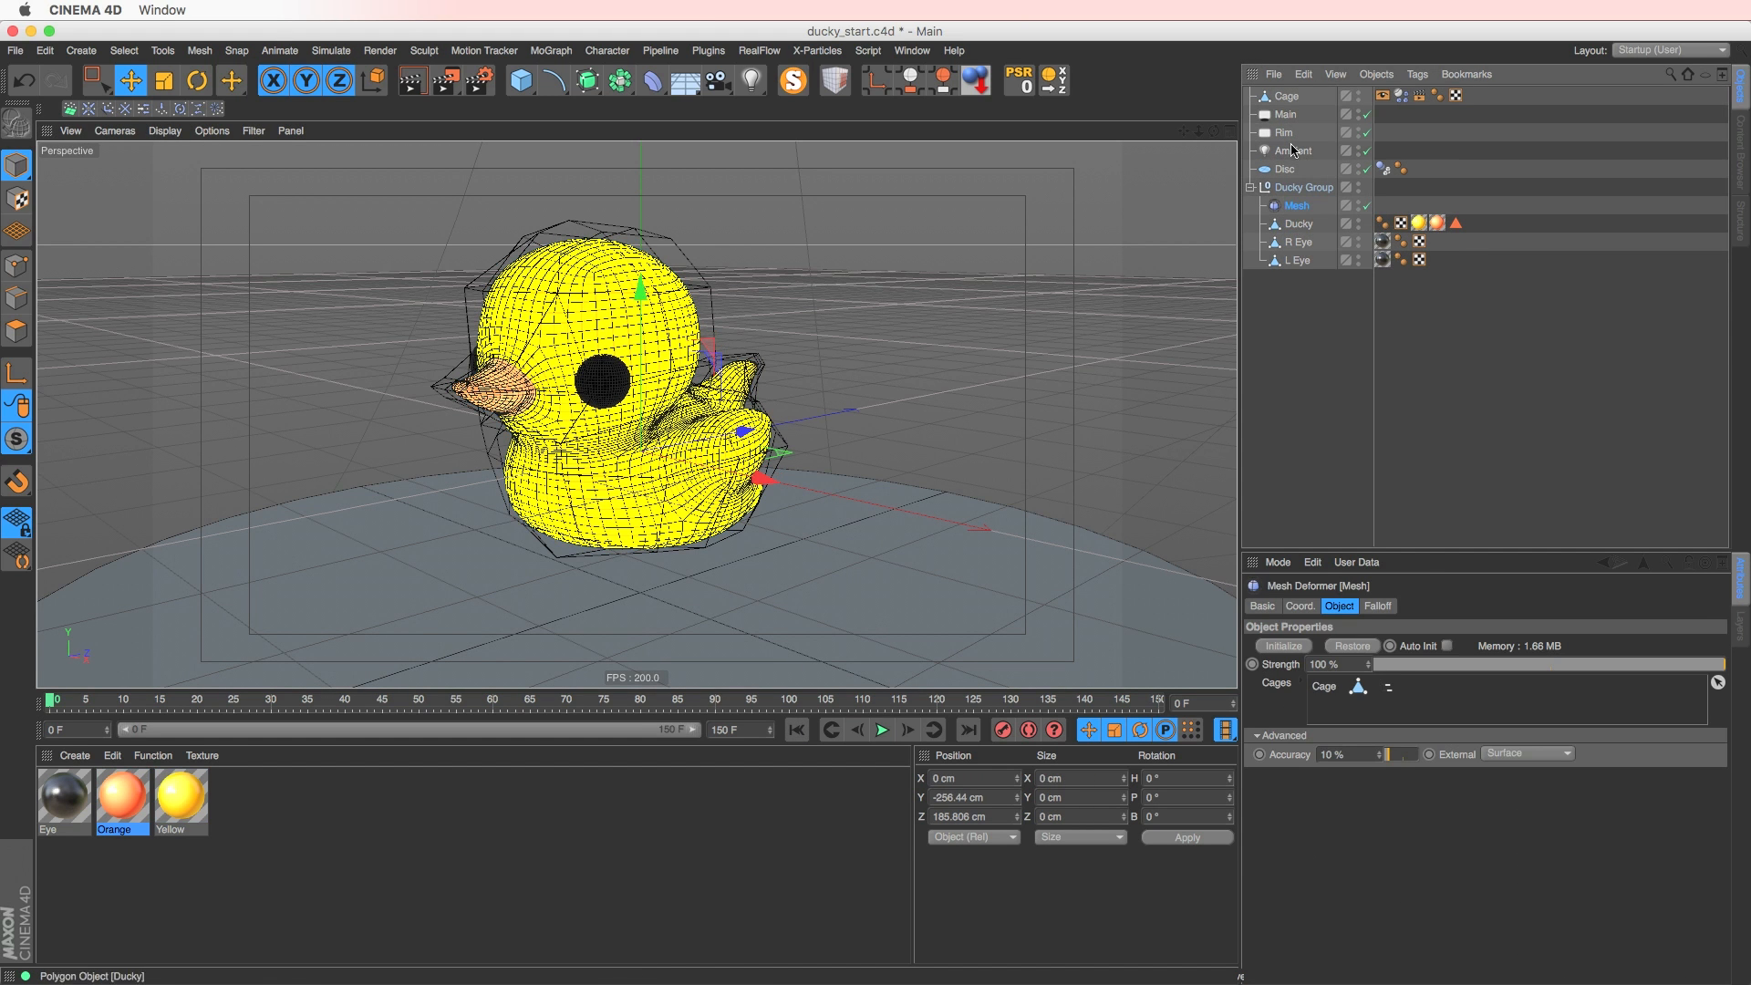
- Play the simulation with the Cage object selected to examine the duck's soft-body motion, and stop it
left_click(1287, 97)
left_click_drag(720, 381, 664, 456, "alt")
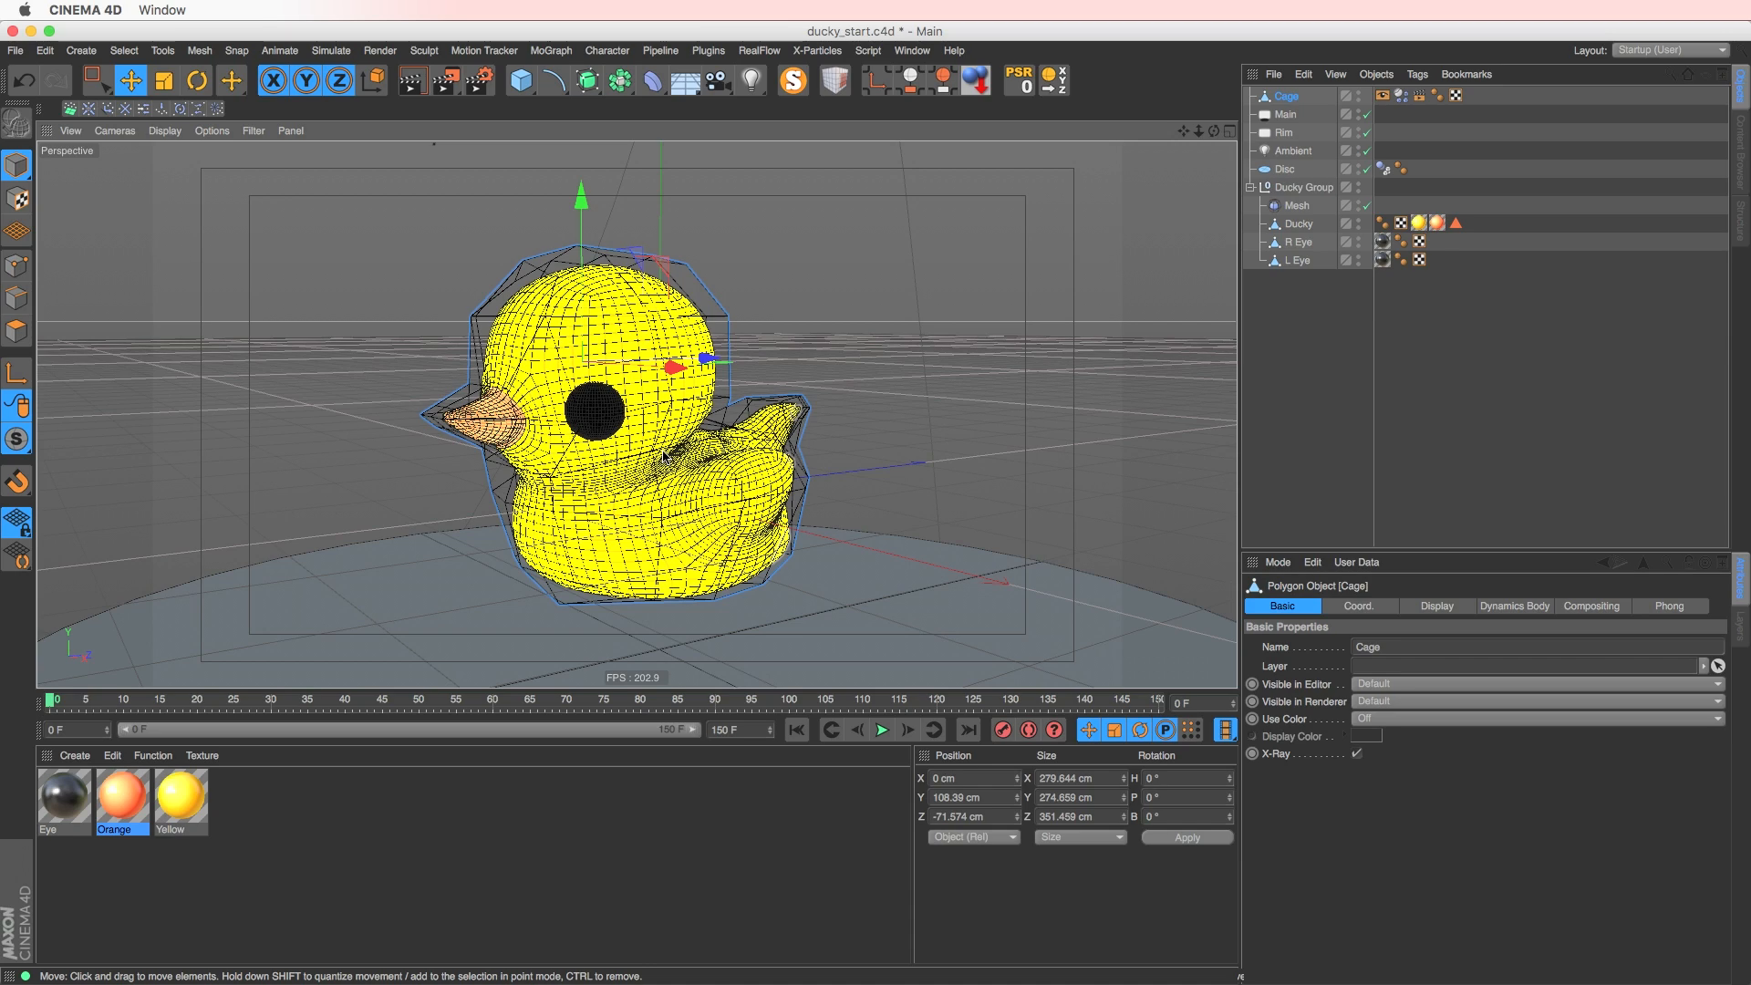
key("F8")
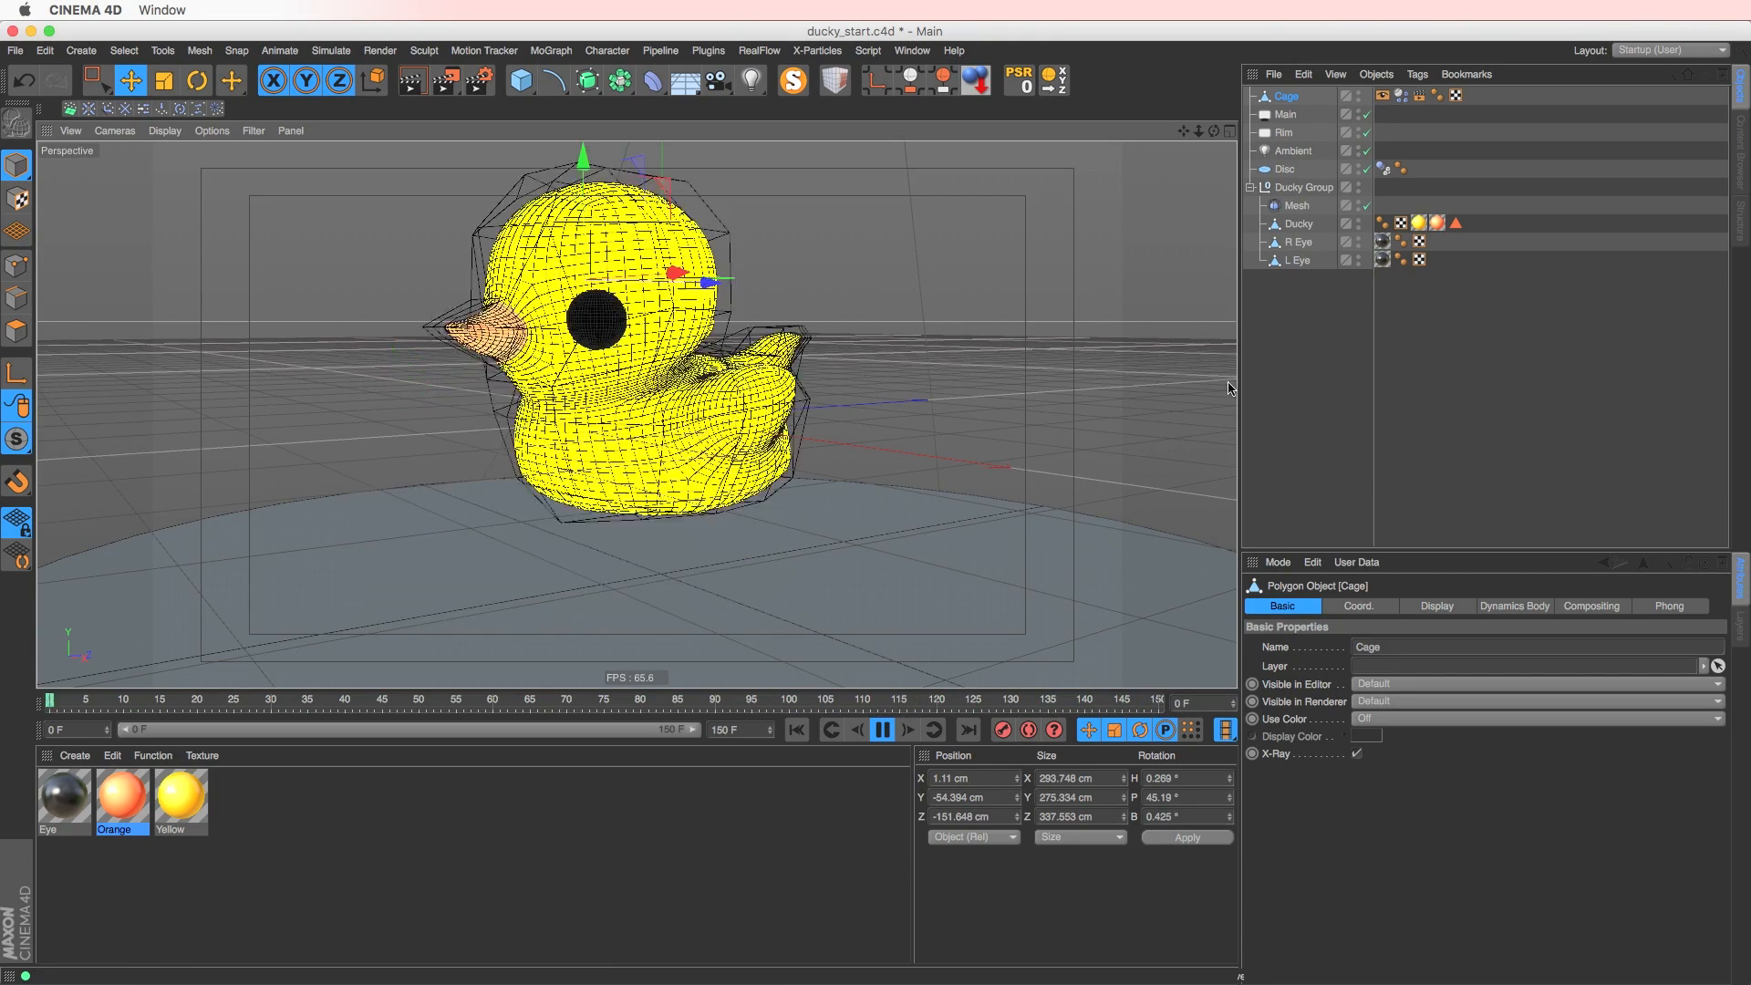
key("F8")
- Switch to the Softbody_Van.c4d document and examine the van's object hierarchy inside the Connect object
left_click(912, 52)
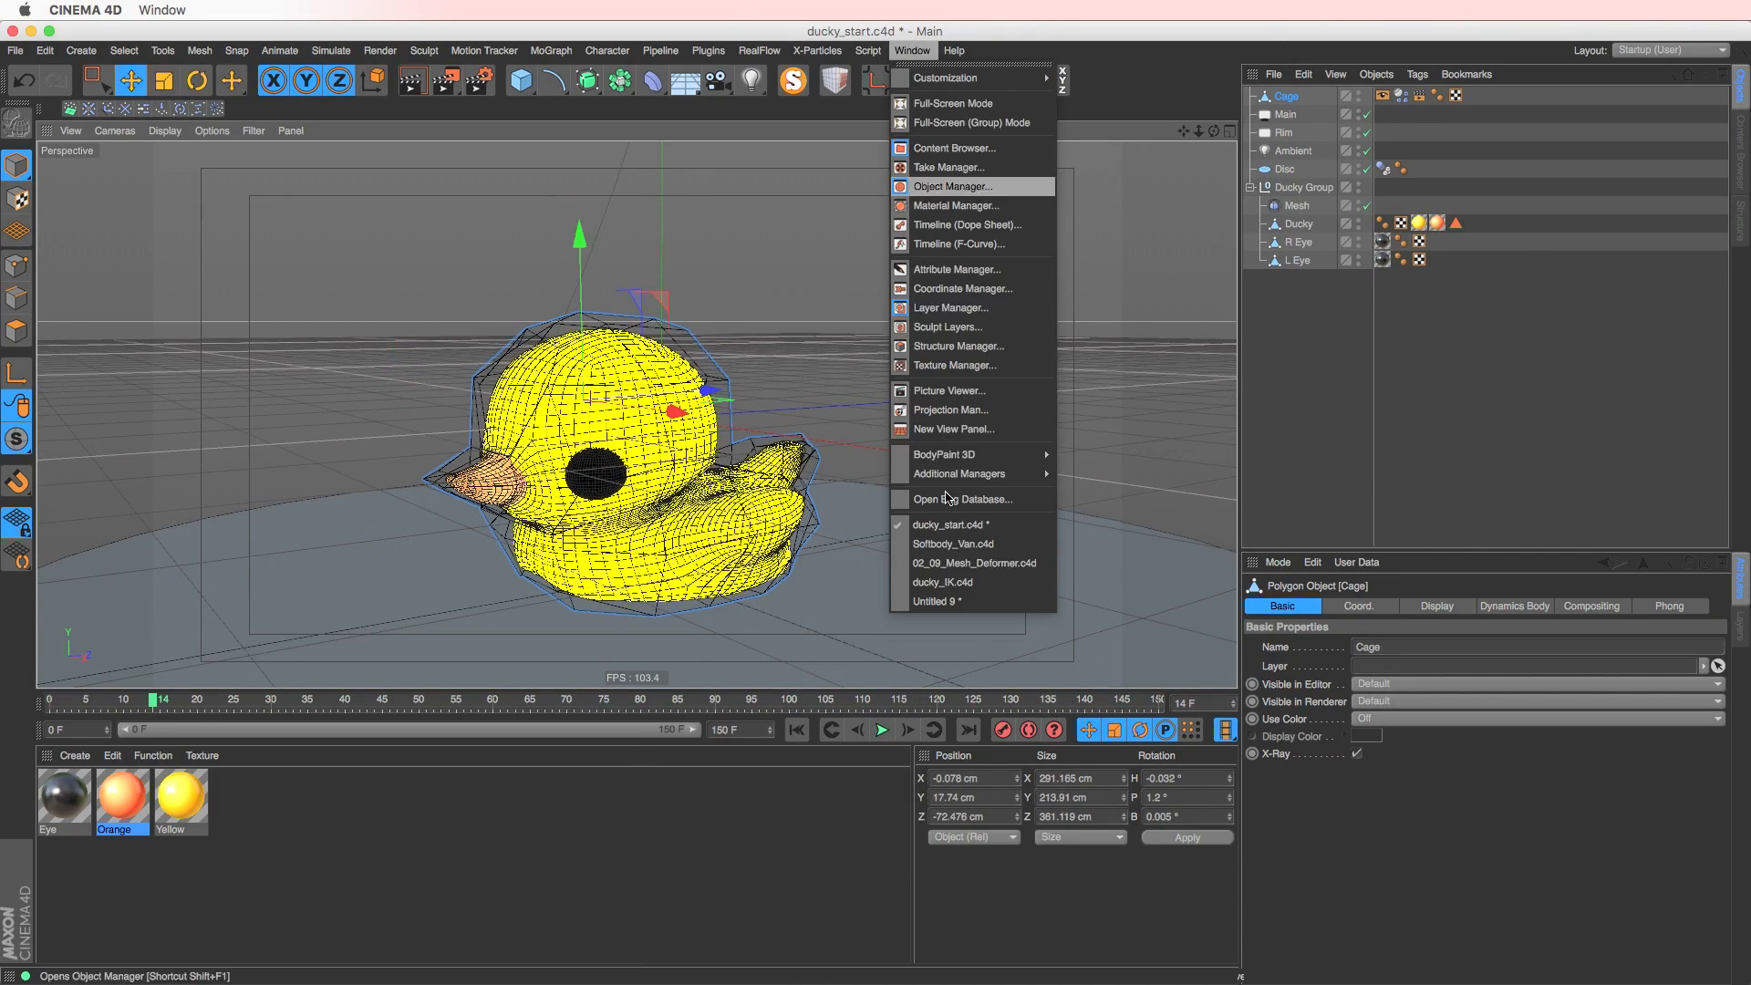
left_click(959, 571)
middle_click_drag(687, 424, 655, 467, "alt")
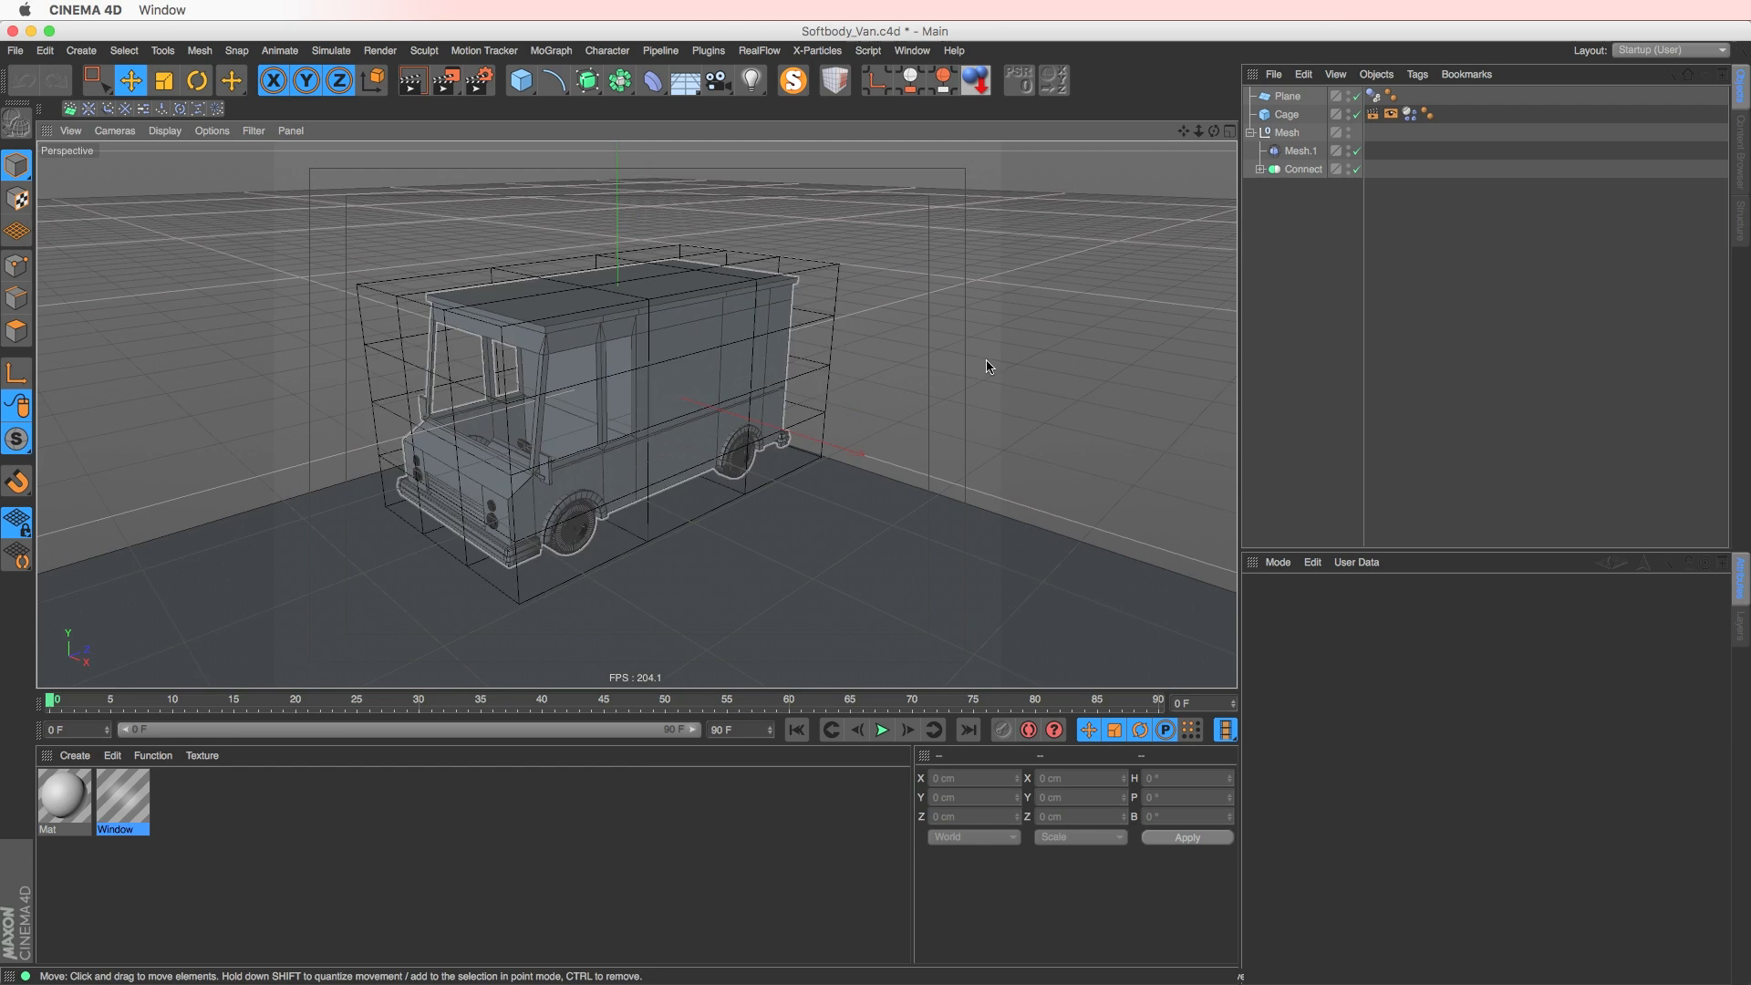
left_click(1260, 170)
left_click(1269, 187)
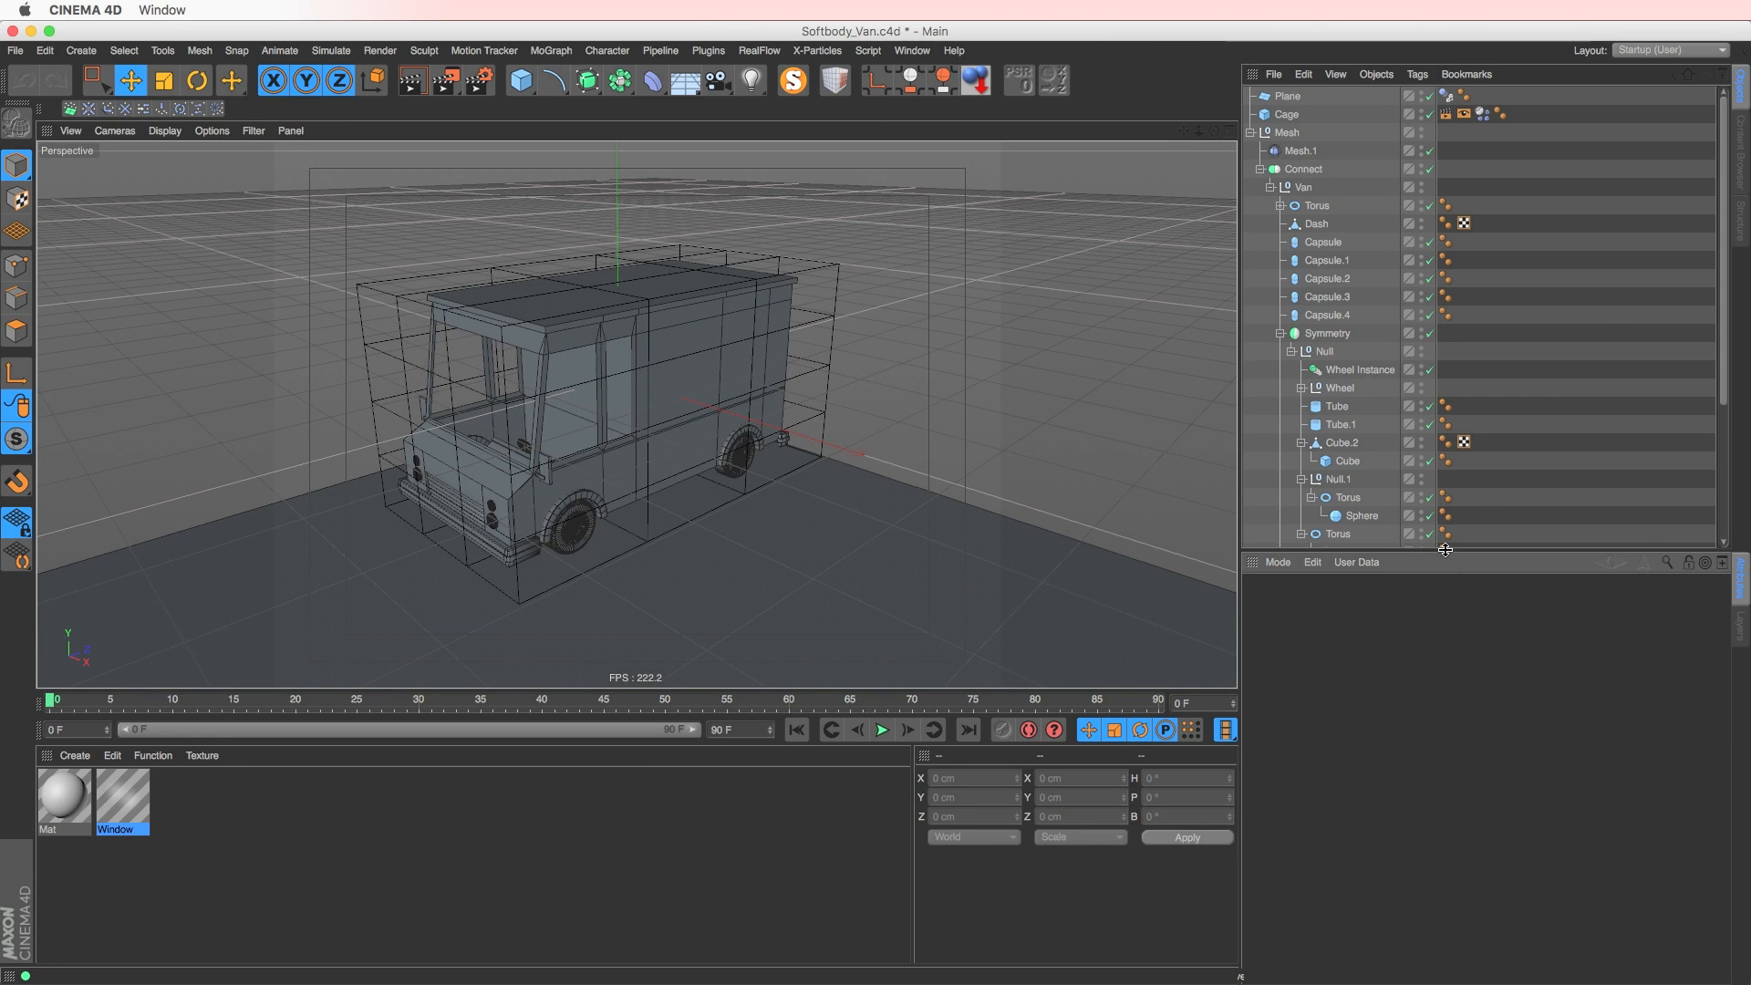
left_click_drag(1445, 550, 1445, 880)
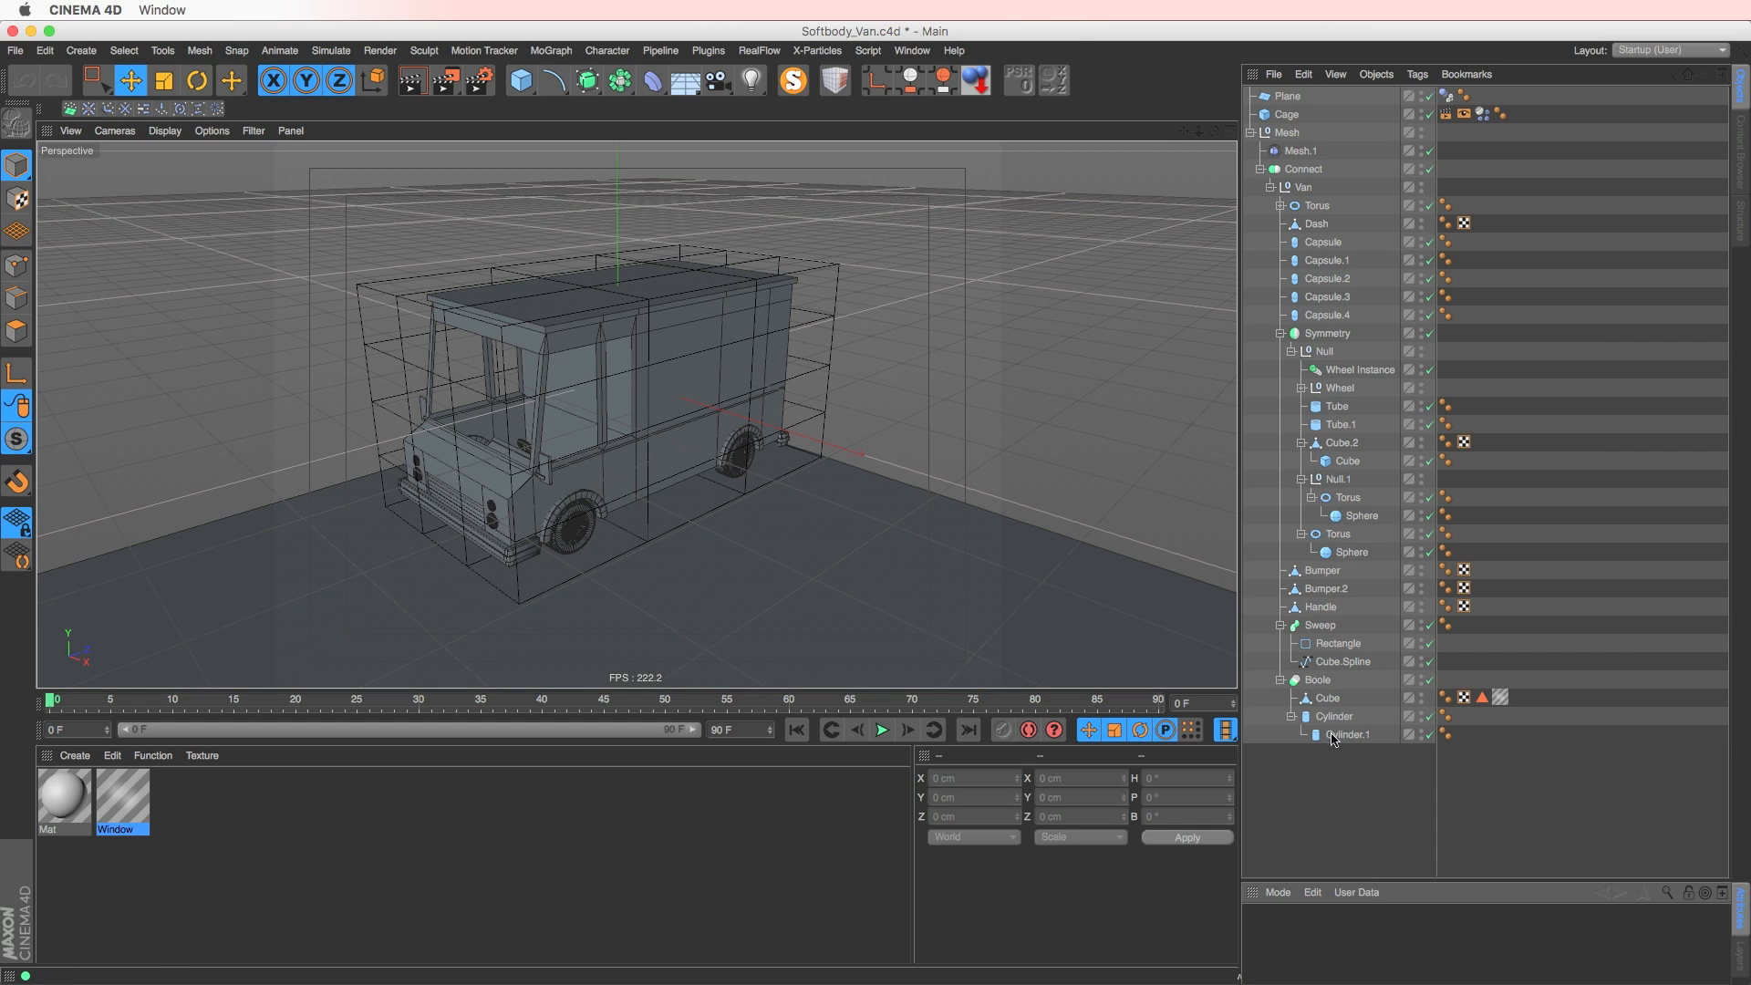
left_click_drag(1329, 793, 1296, 166)
left_click(1260, 169)
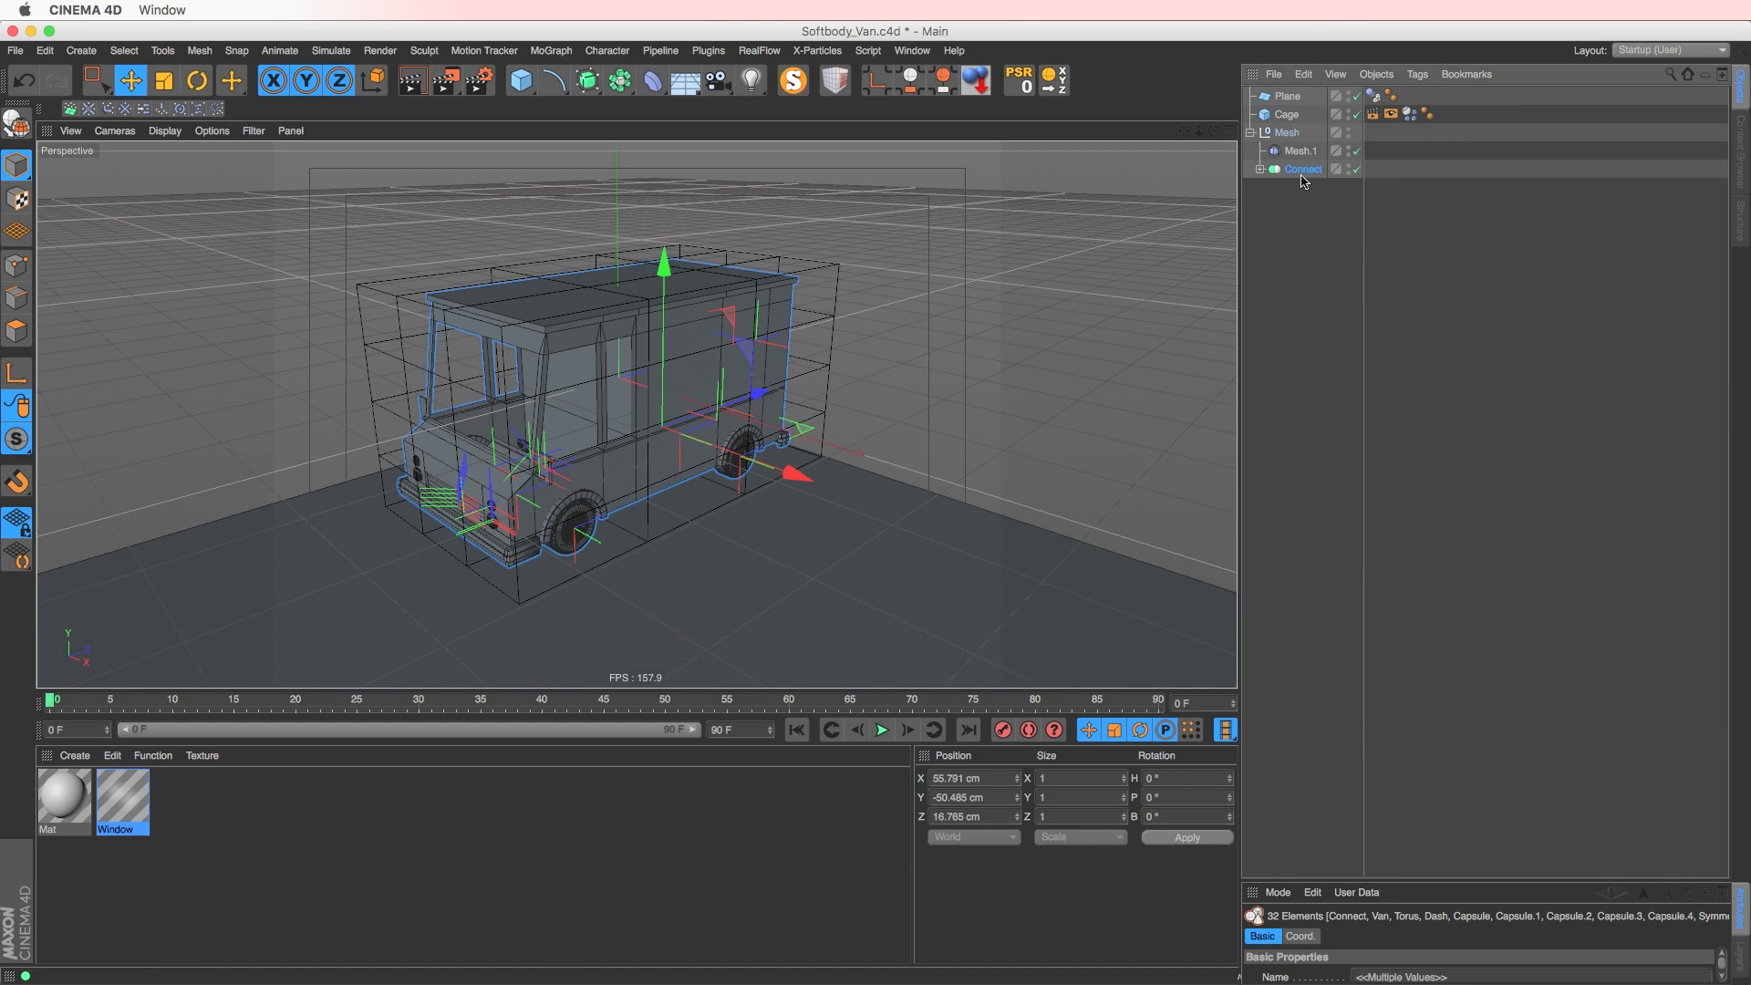
- Review the settings of the van's Connect object, Mesh deformer and Cage cube, including the Cage's soft-body springs
left_click(1302, 172)
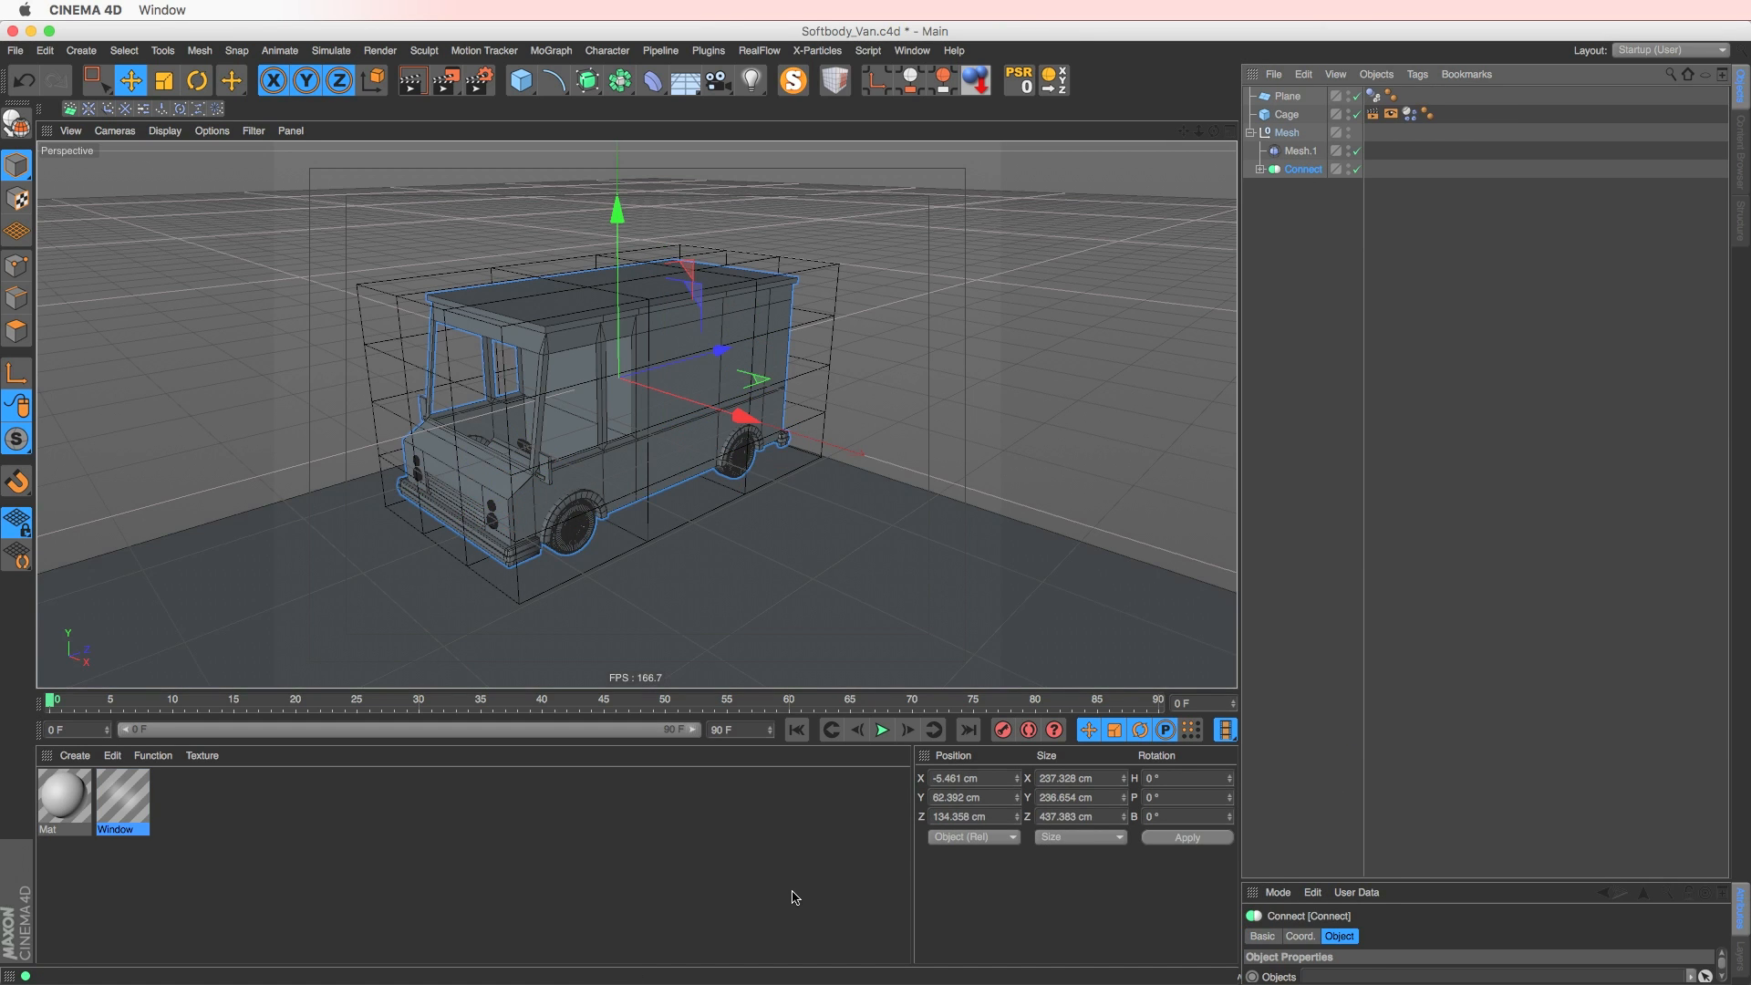
left_click_drag(1351, 881, 1337, 604)
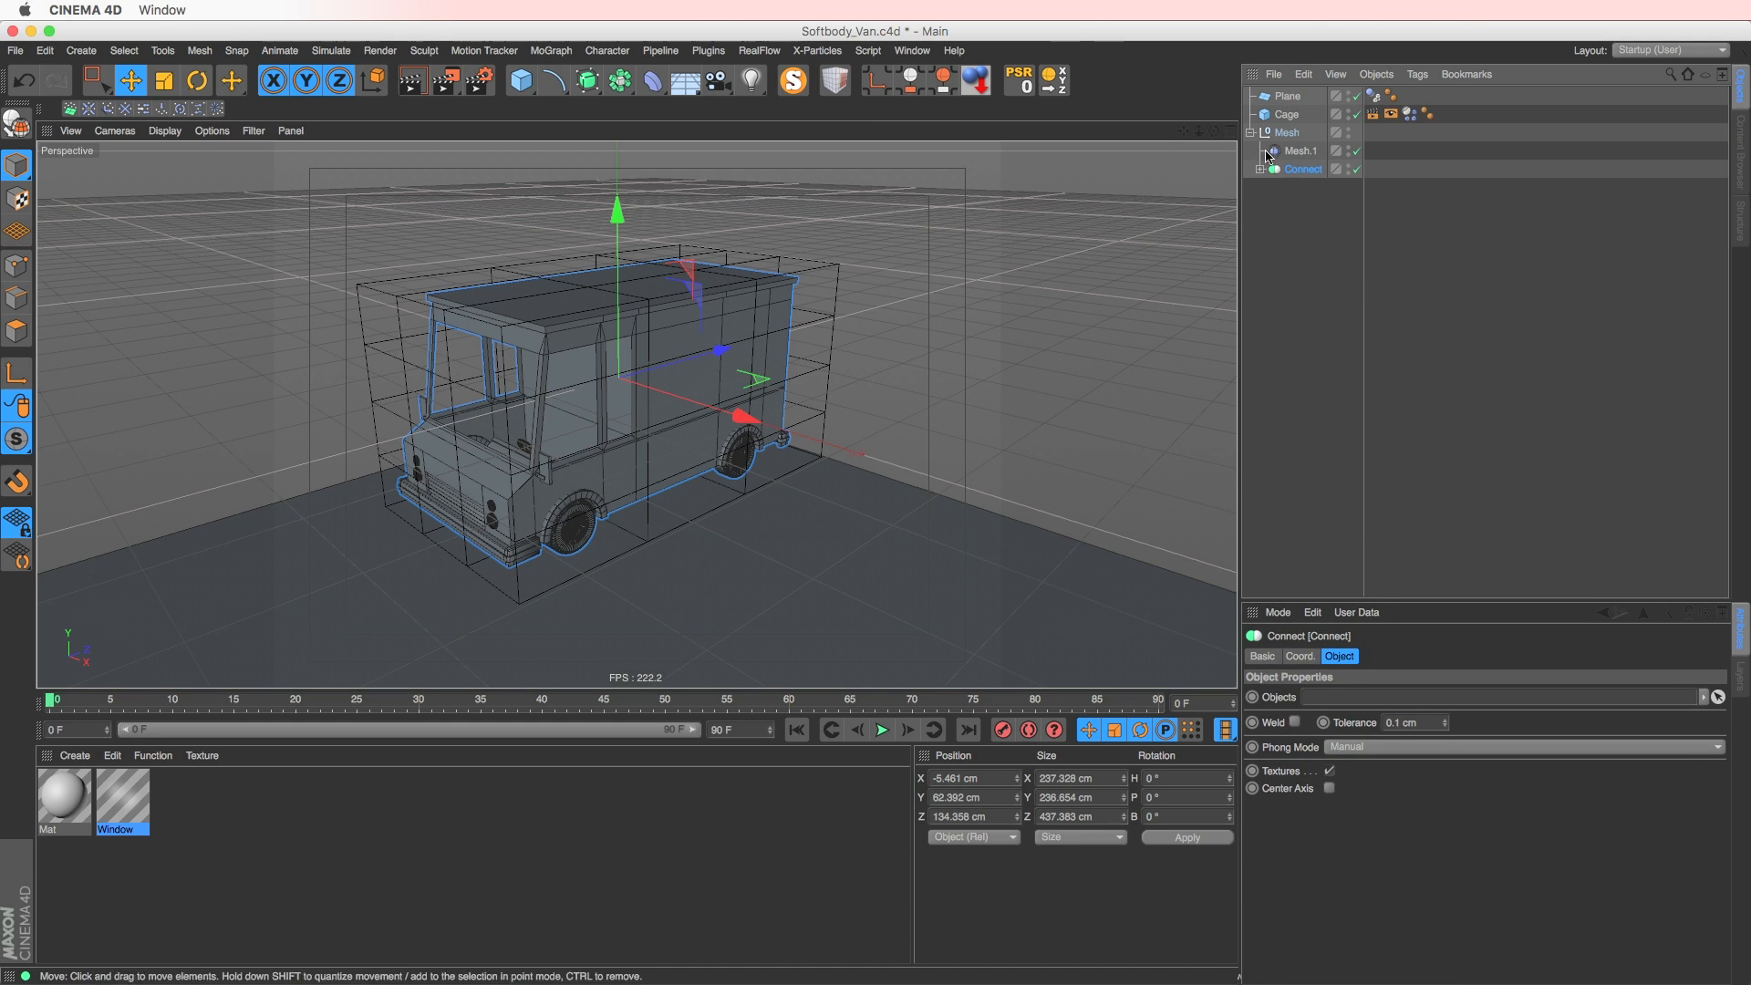
left_click(1296, 151)
left_click(1282, 115)
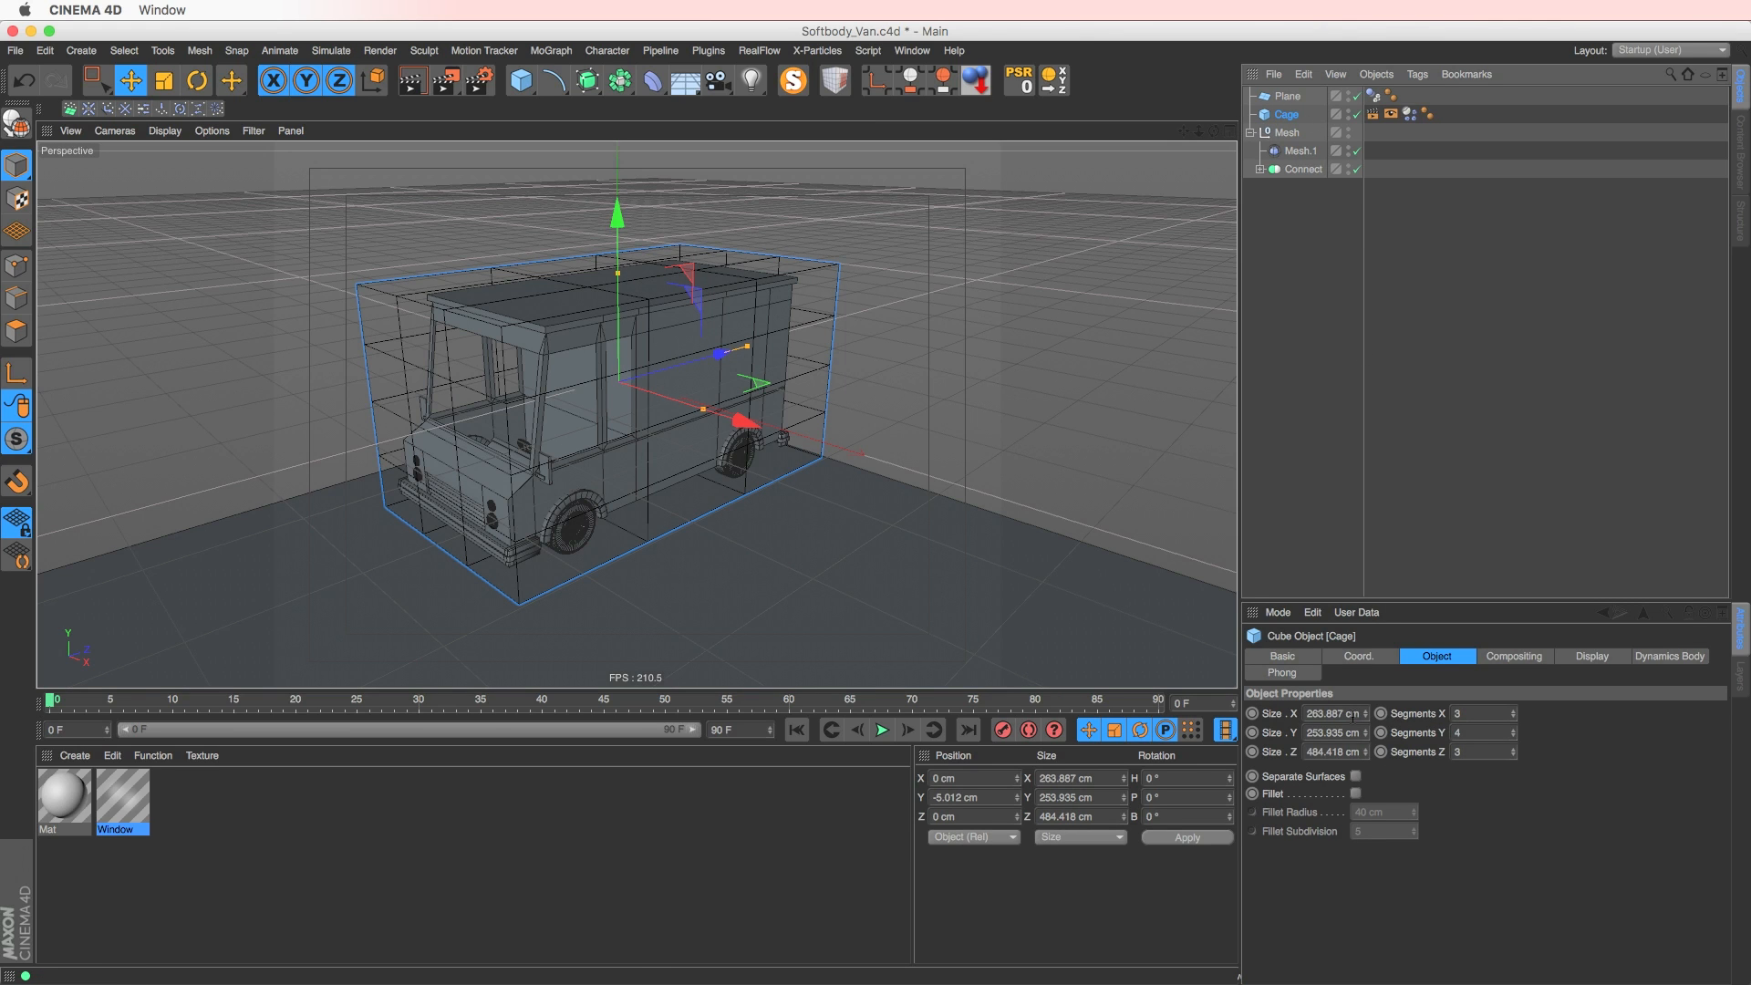
left_click(1409, 114)
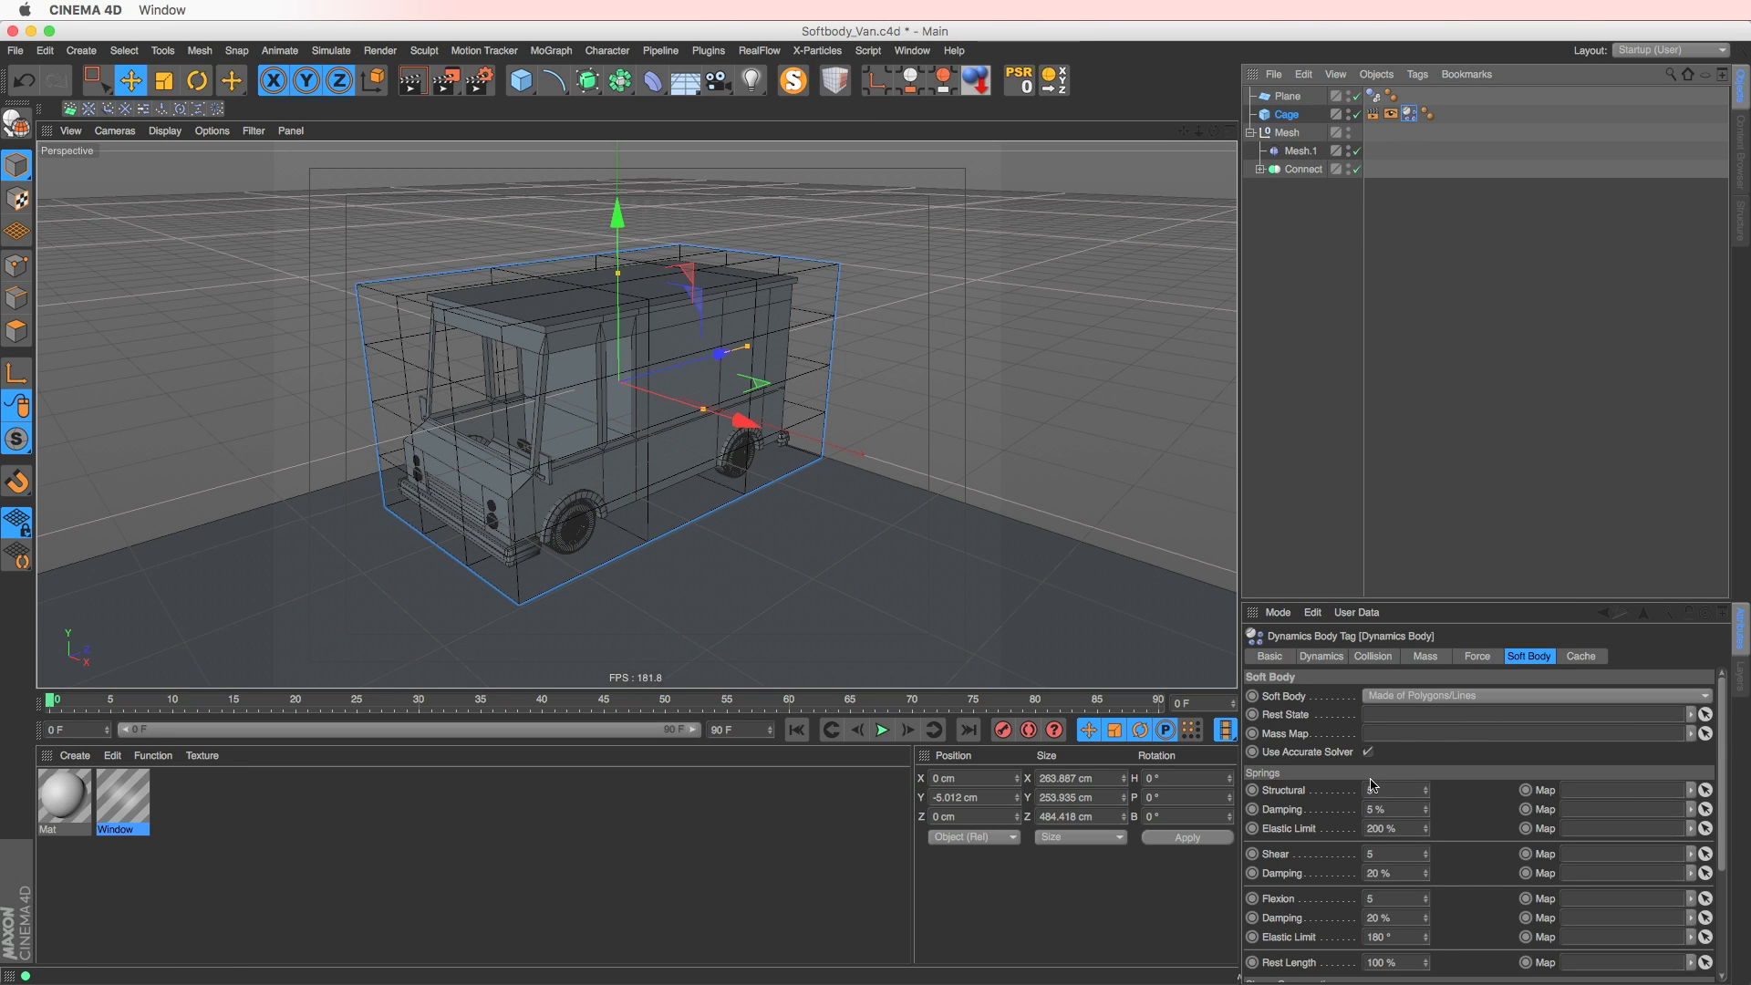
left_click_drag(1402, 594, 1395, 416)
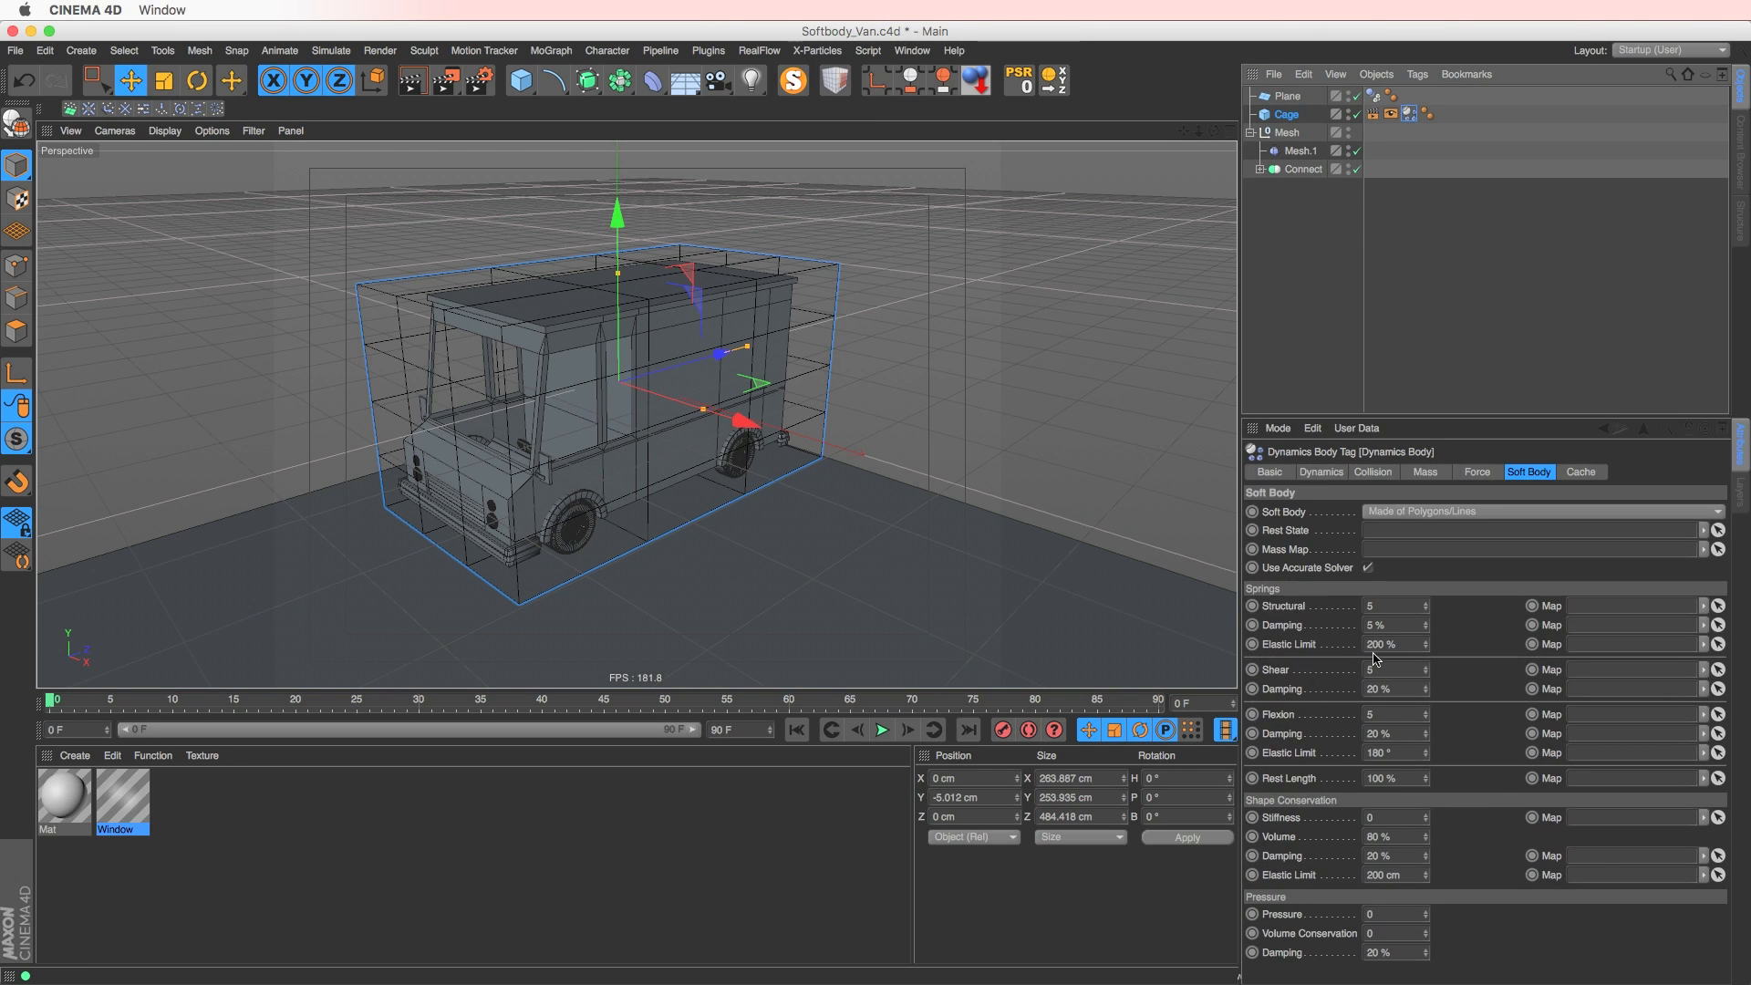
left_click(1284, 605)
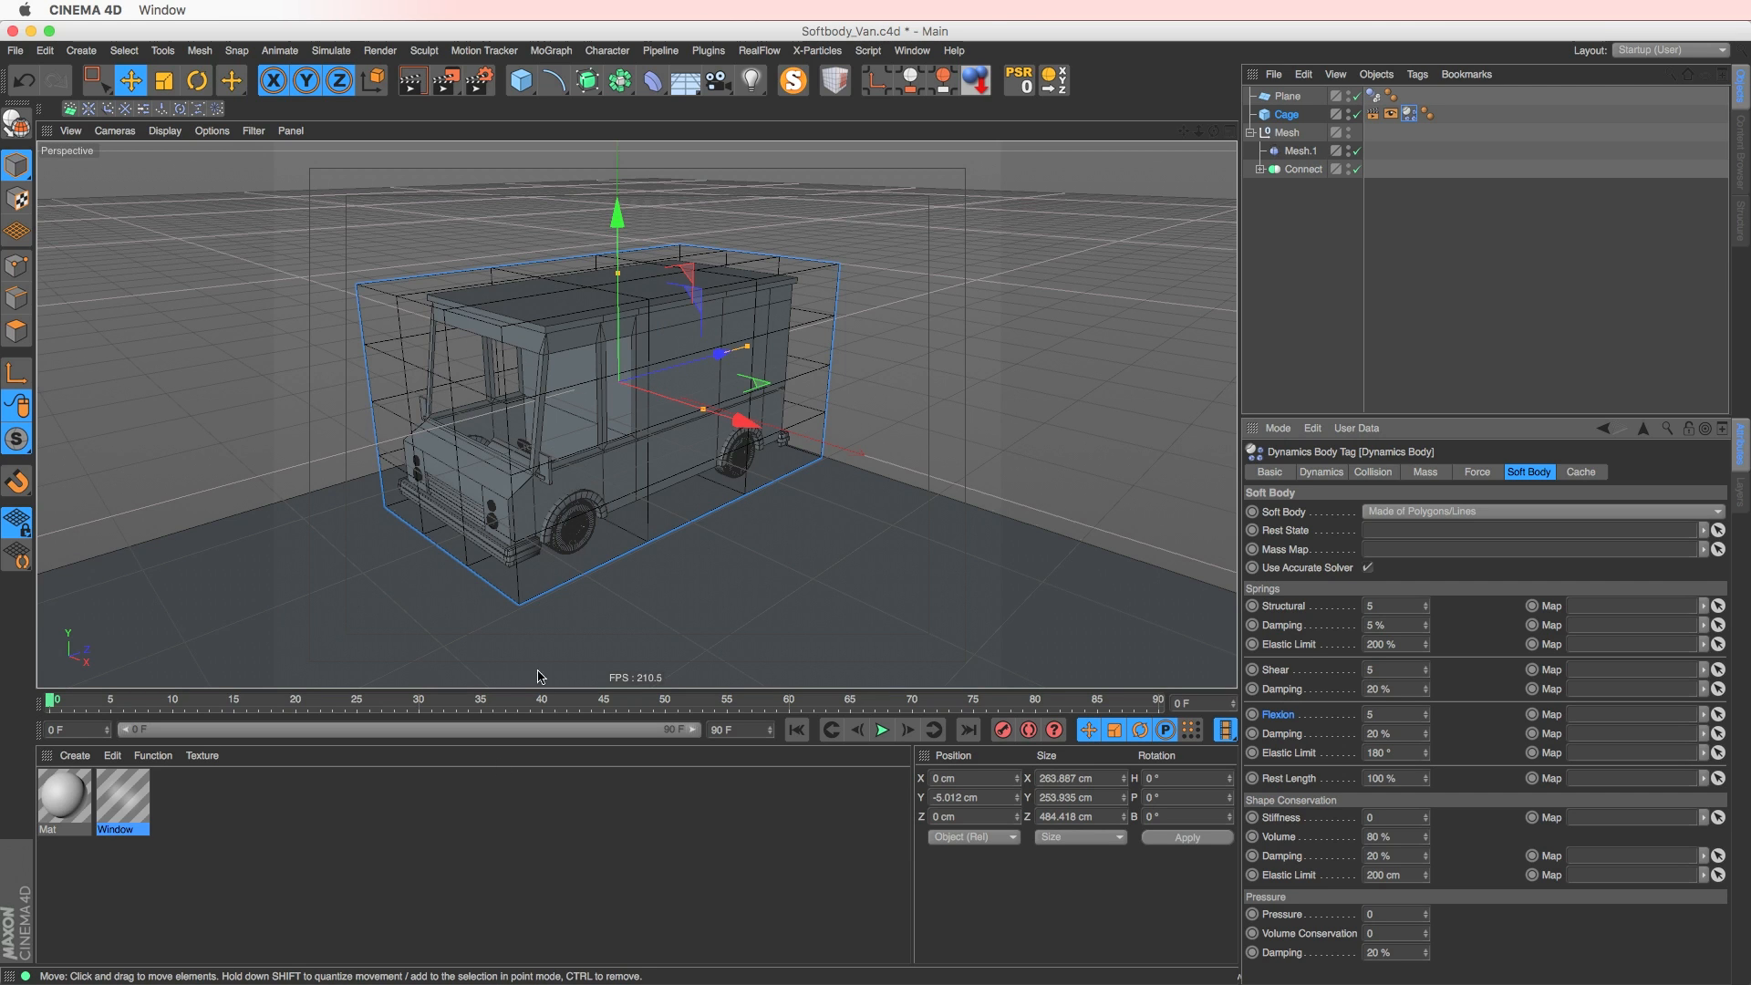
left_click(1300, 154)
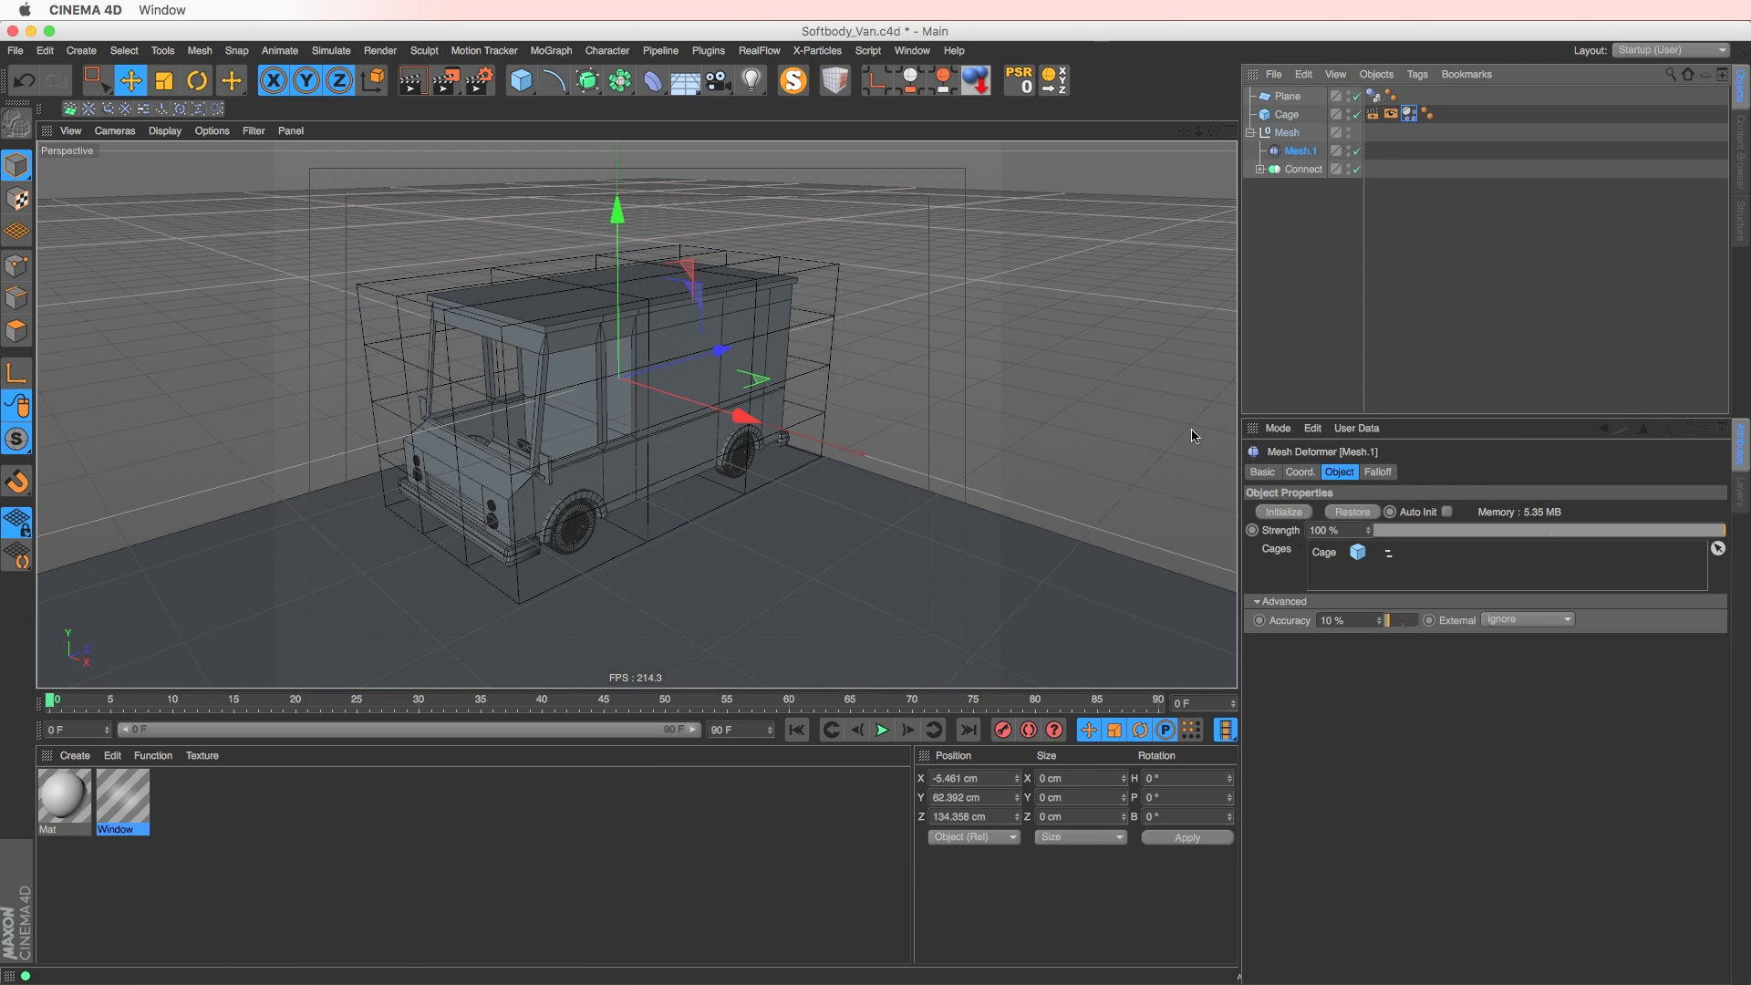
- Play the van's soft-body simulation while checking its object hierarchy and Cage, and stop the playback
left_click(882, 729)
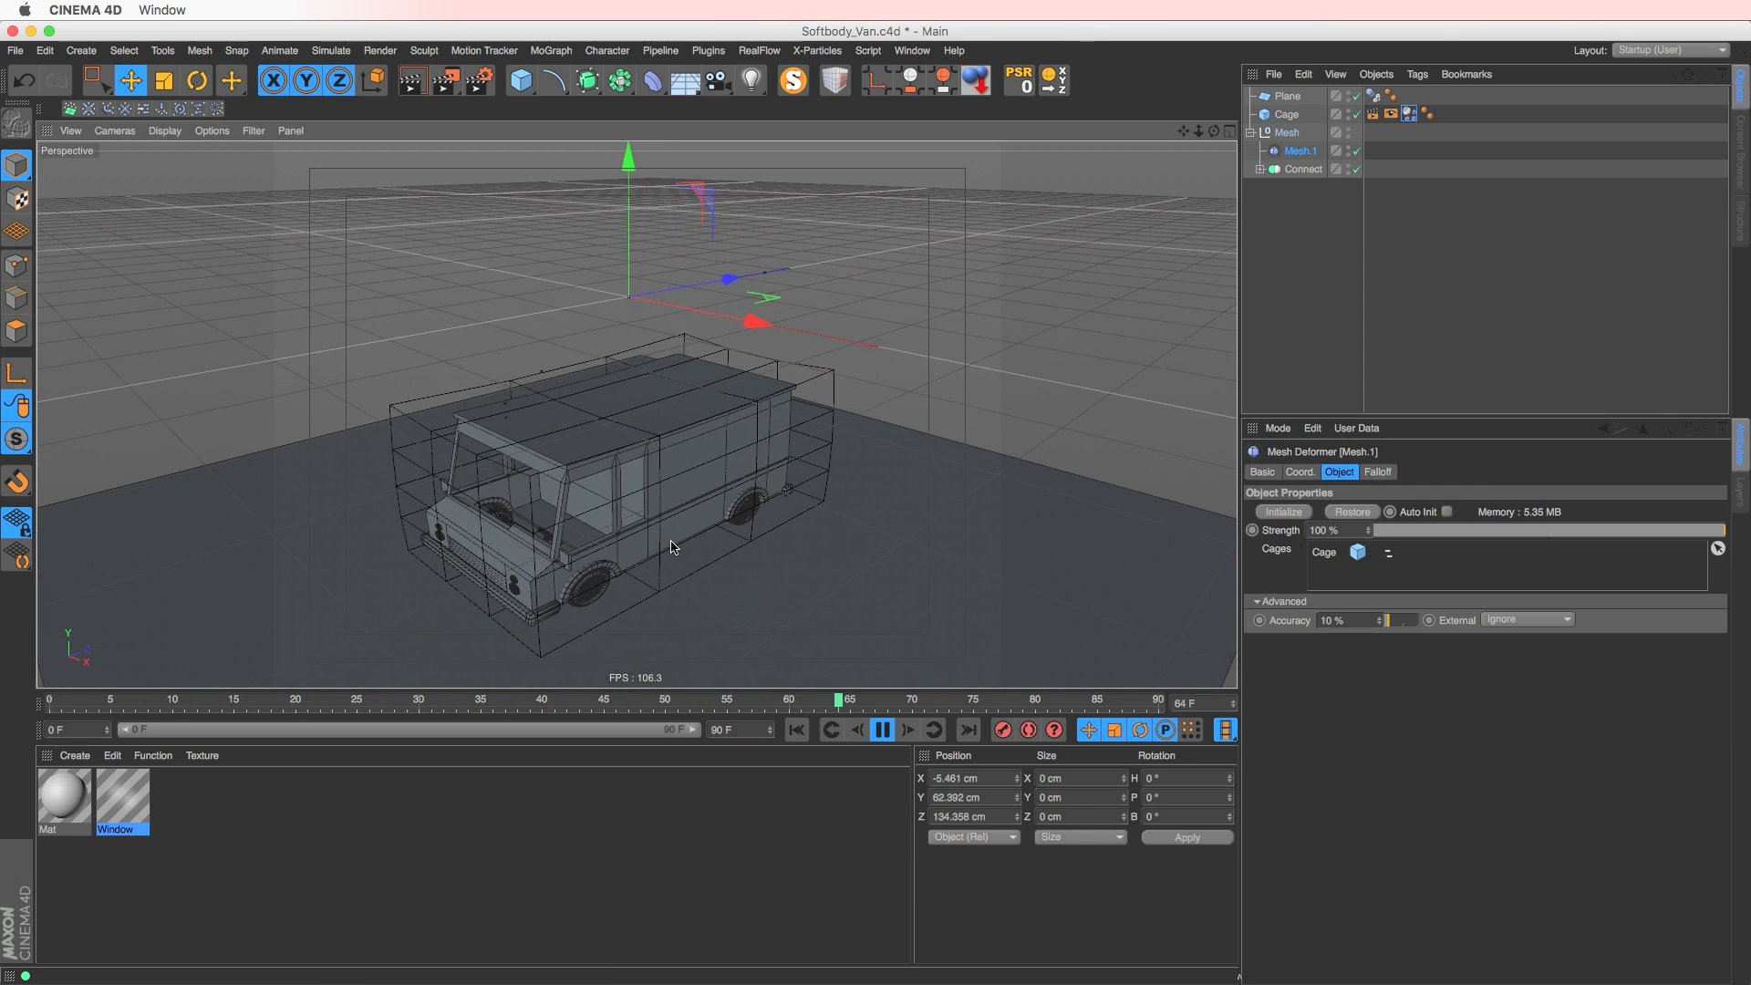
left_click_drag(670, 542, 699, 490, "alt")
left_click(1260, 169)
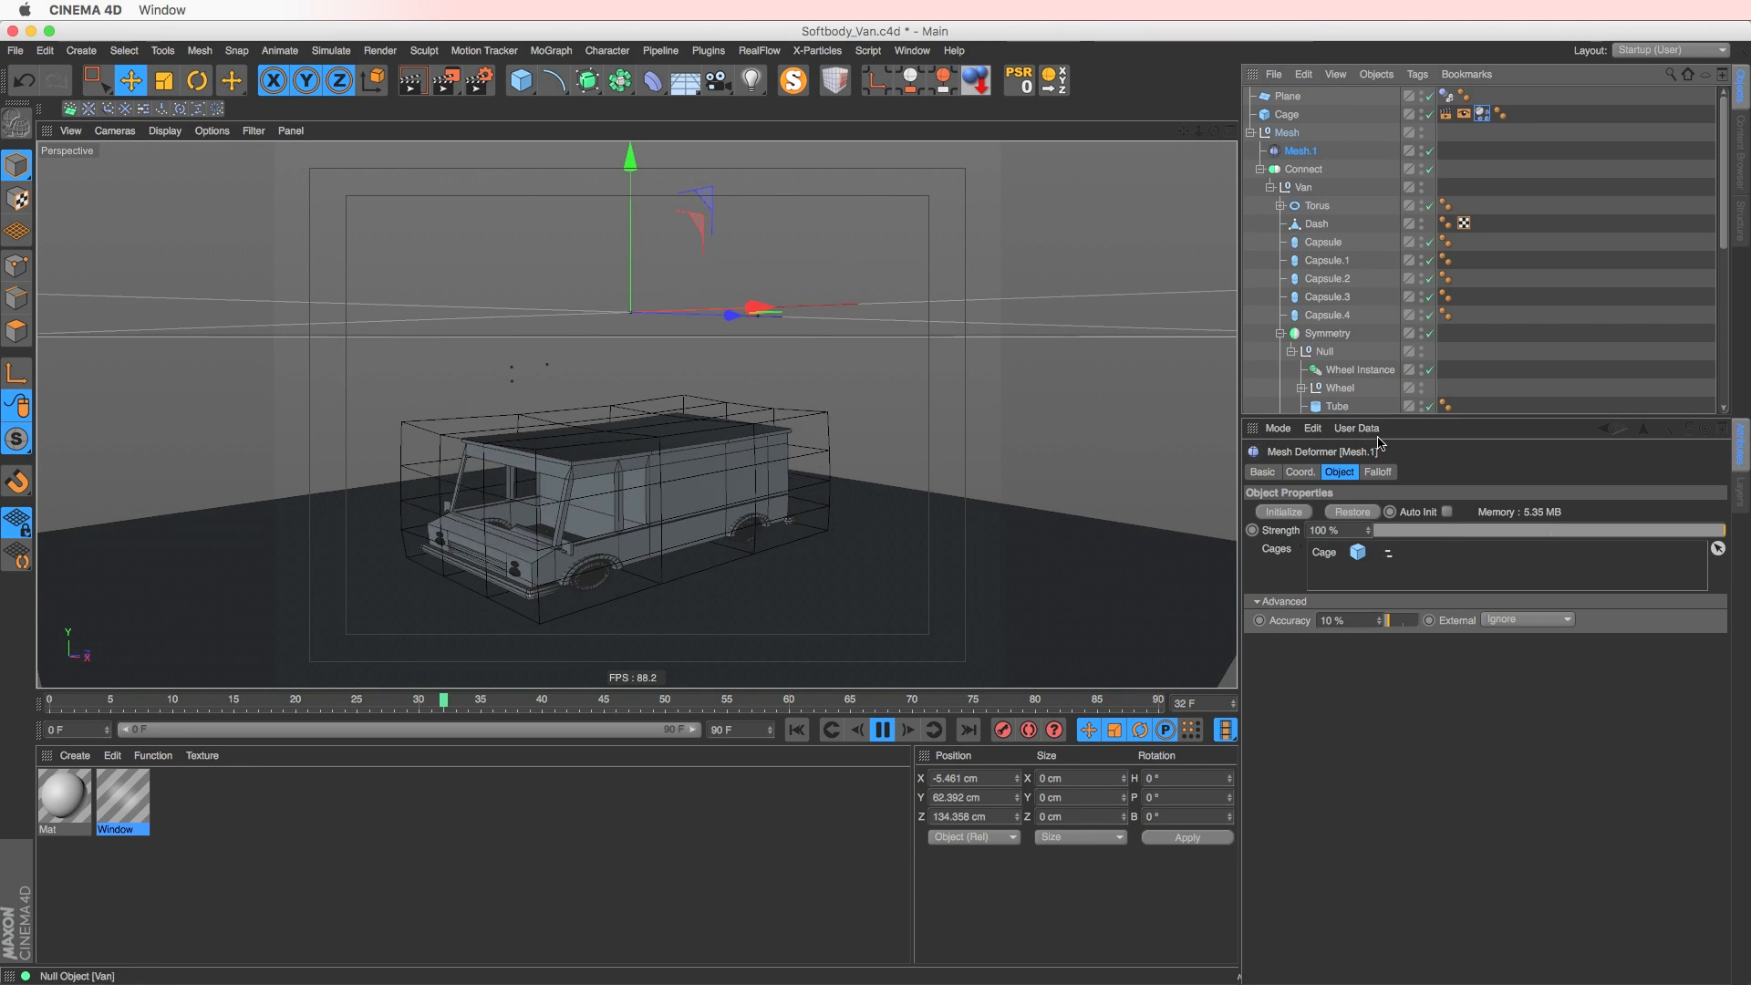
left_click_drag(1359, 418, 1358, 642)
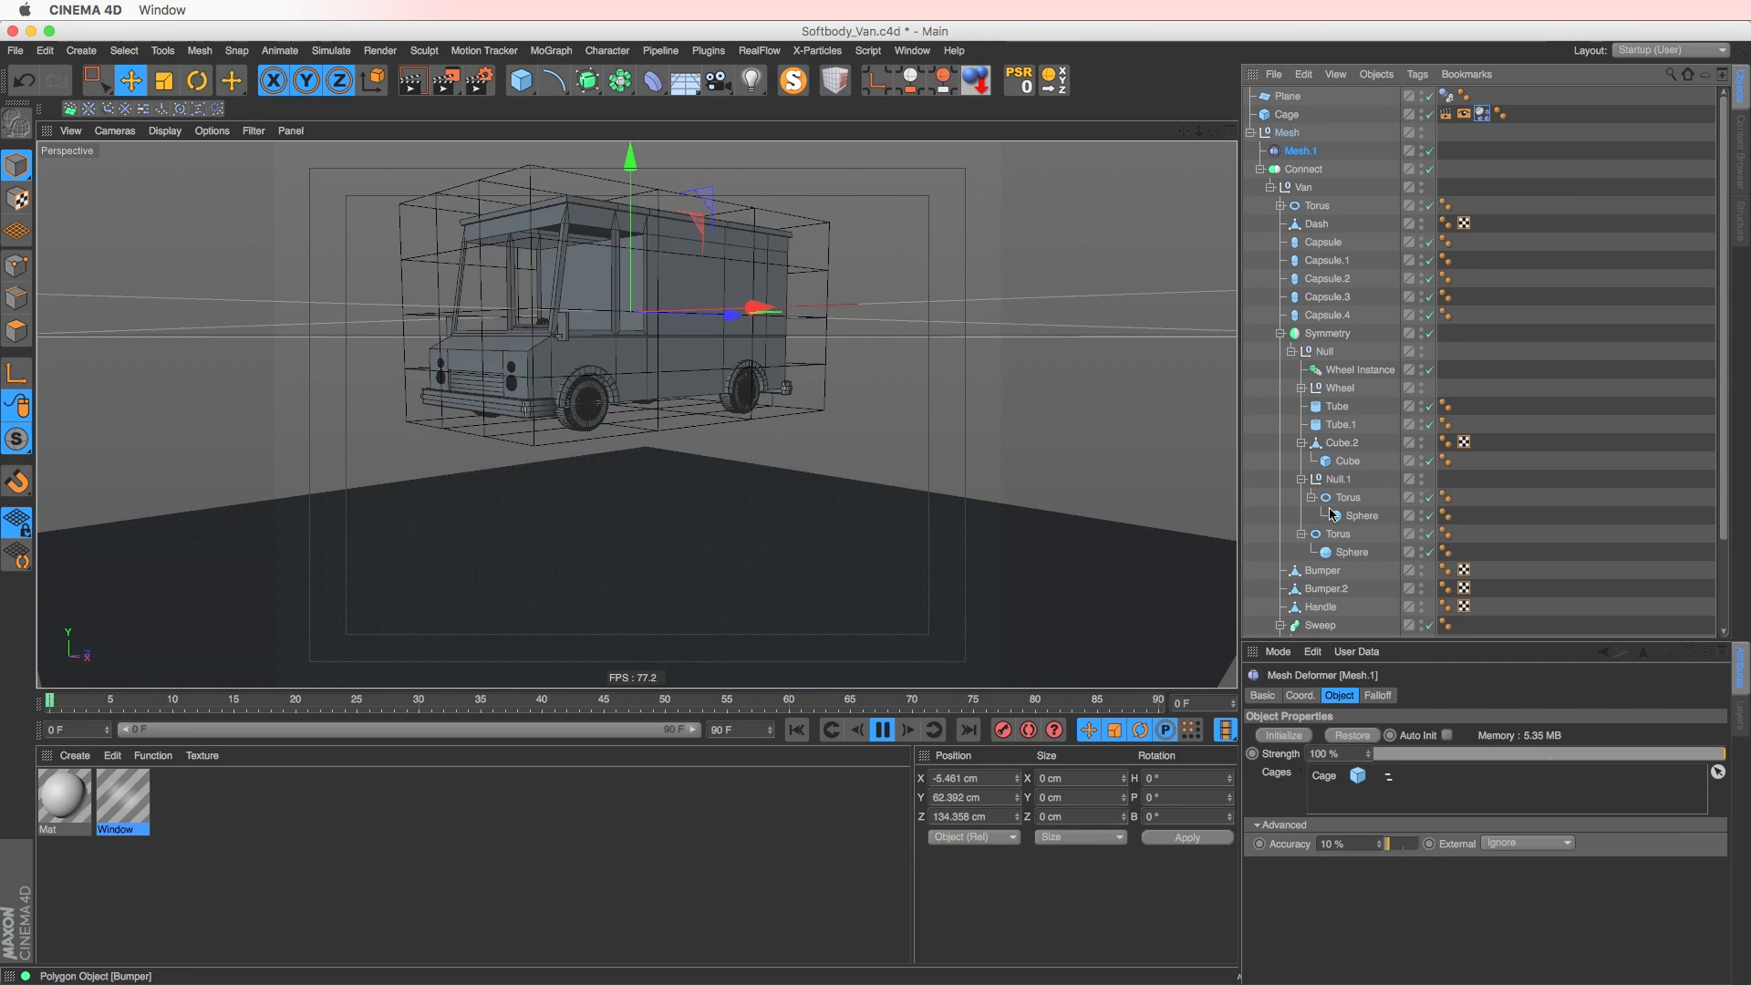
left_click(1260, 170)
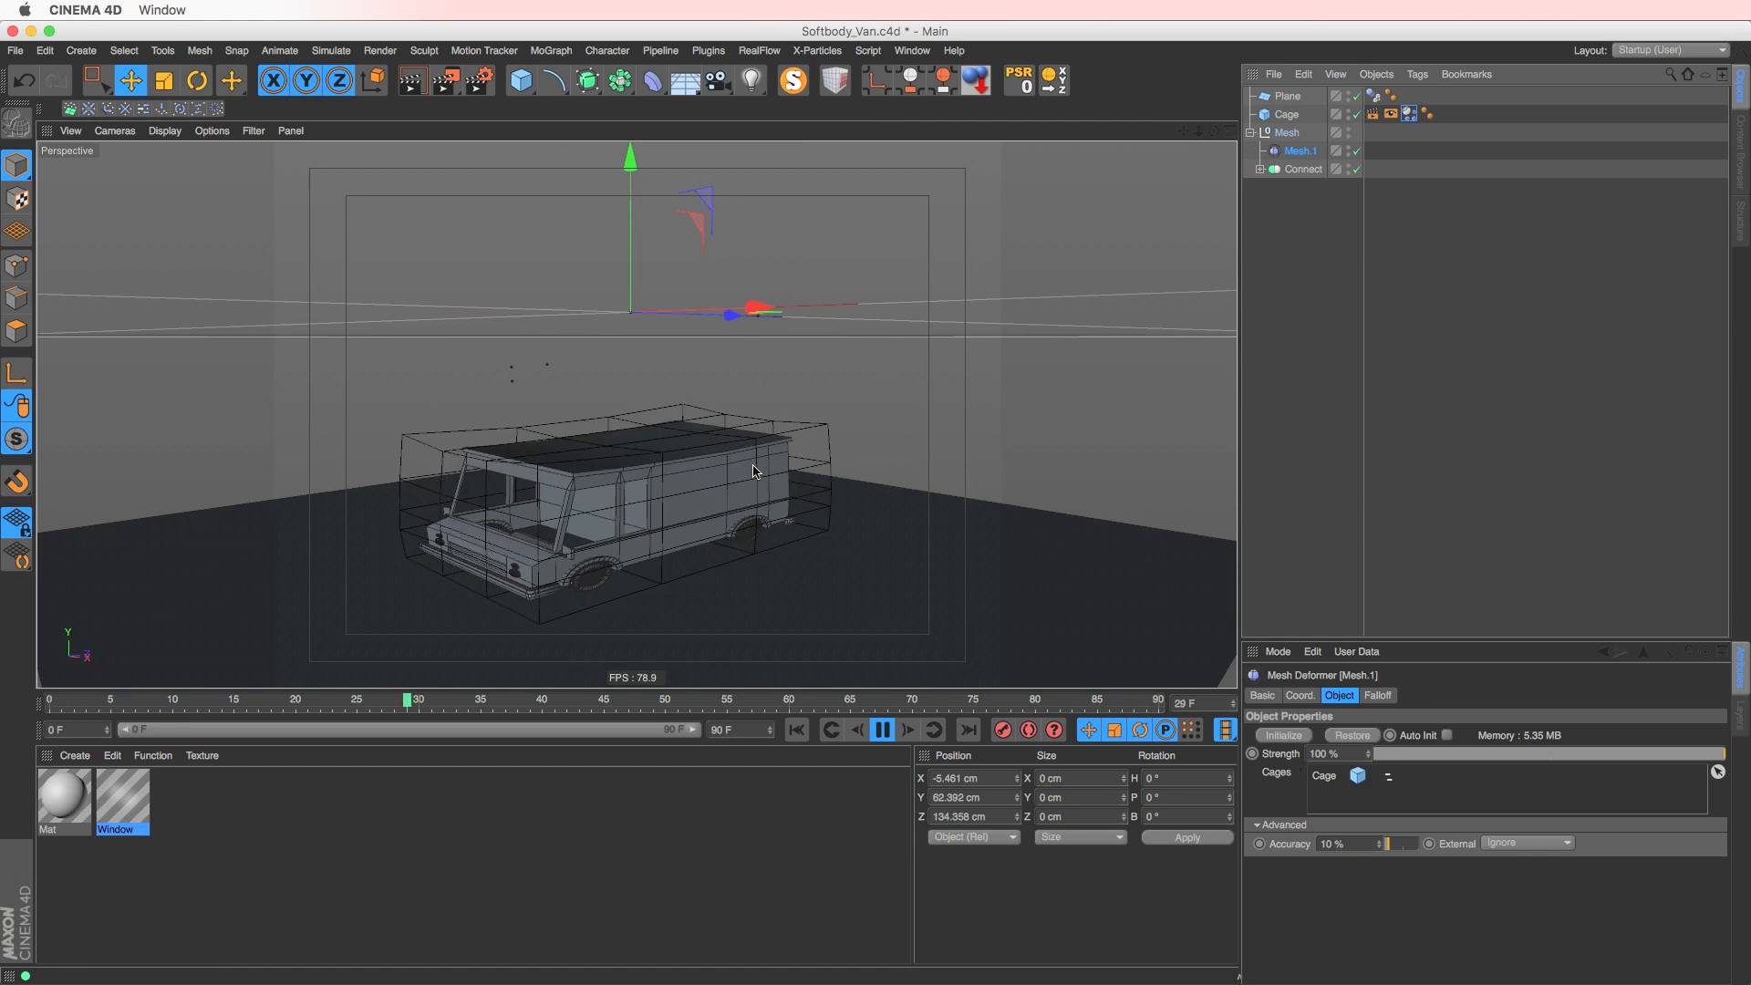
left_click(1303, 117)
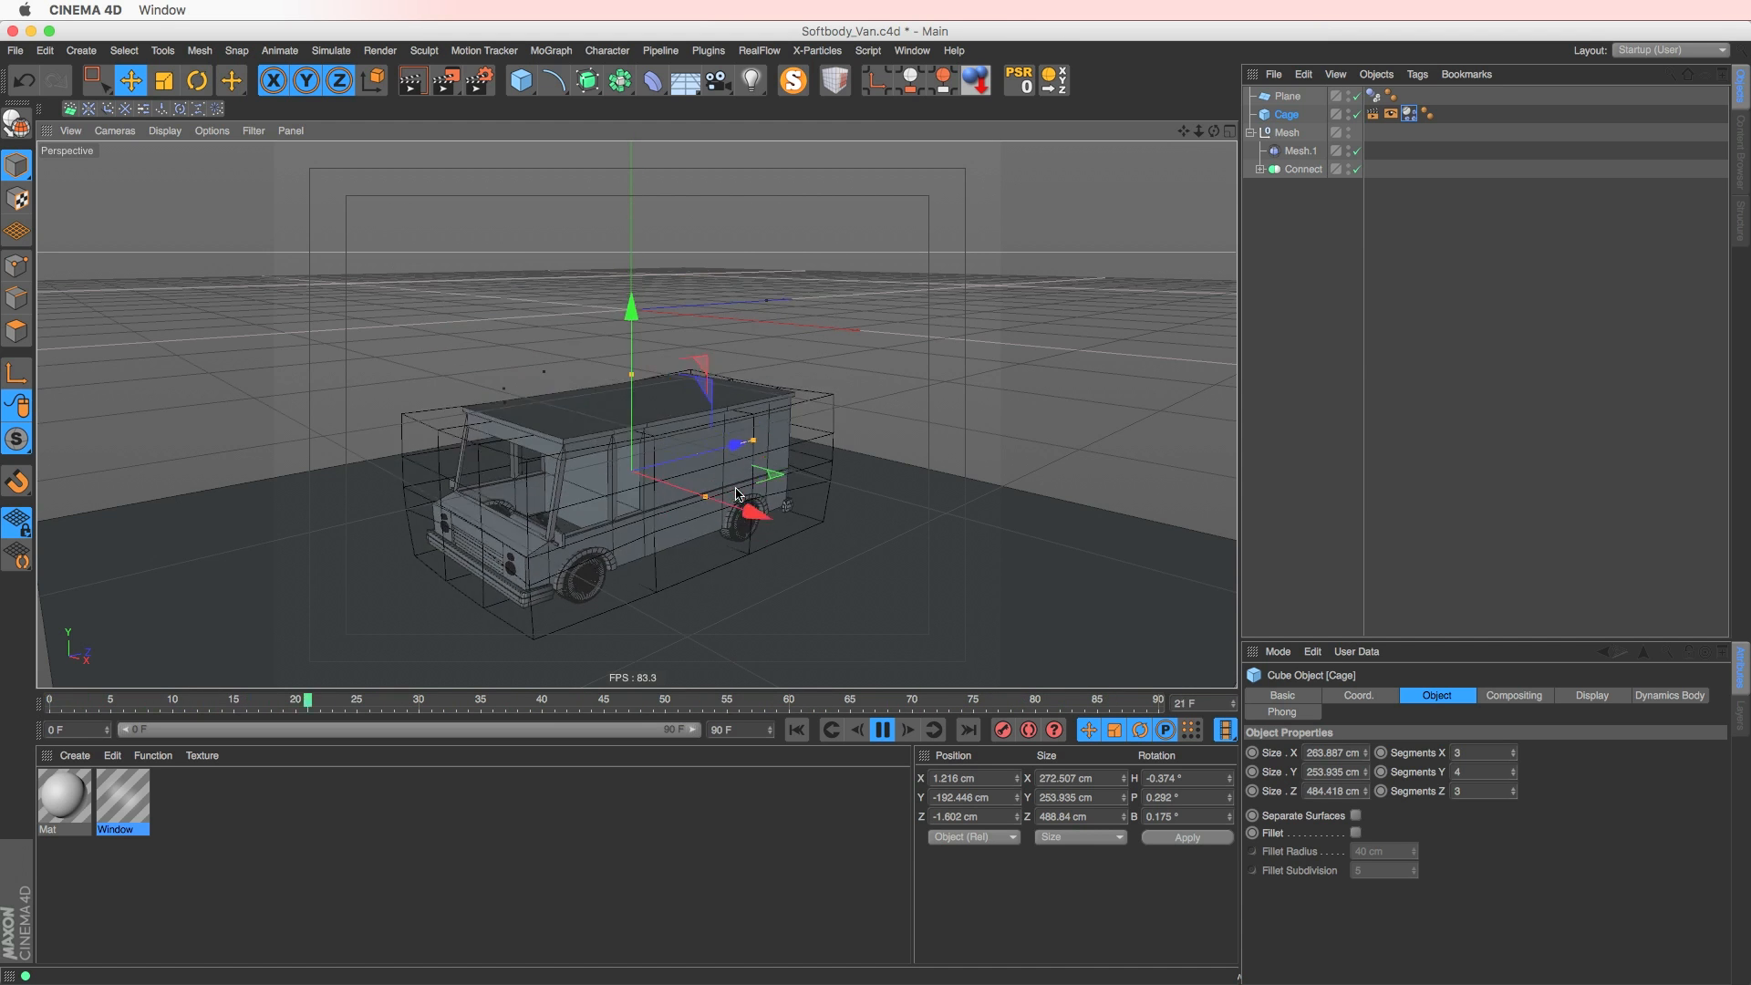
key("F8")
- Switch to the 02_09_Mesh_Deformer.c4d document, change to model mode and select the Cage of the pink scoop
left_click(912, 50)
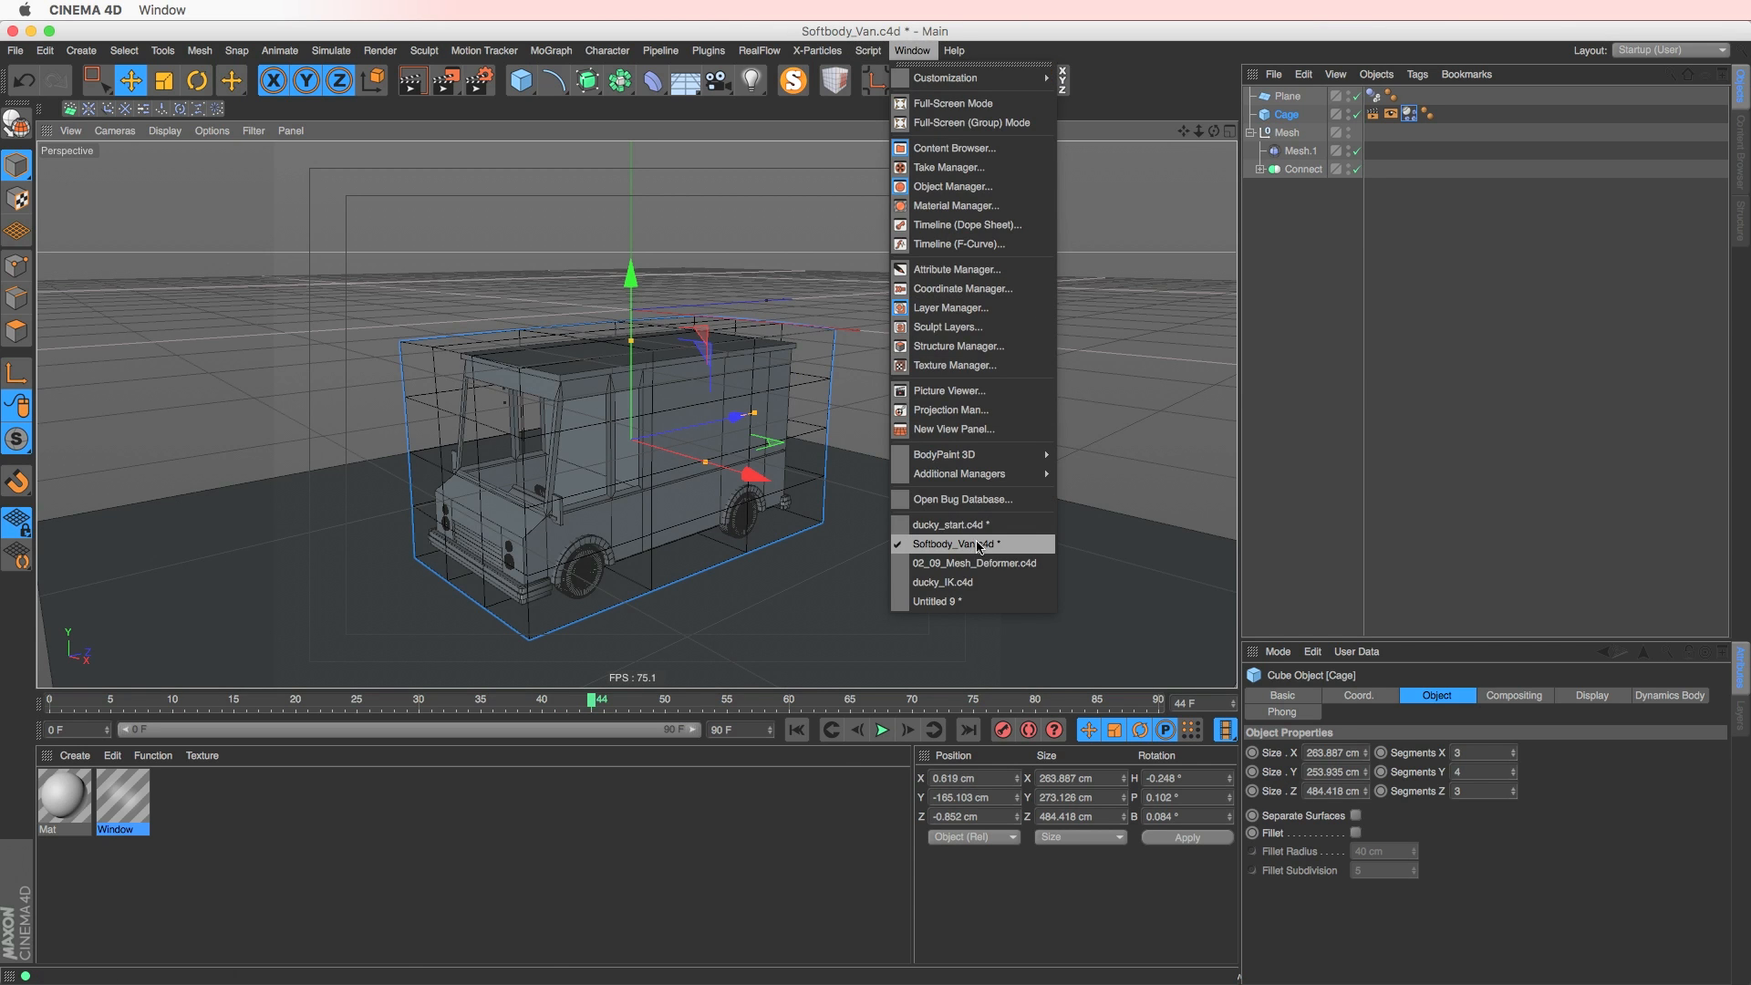
left_click(1002, 570)
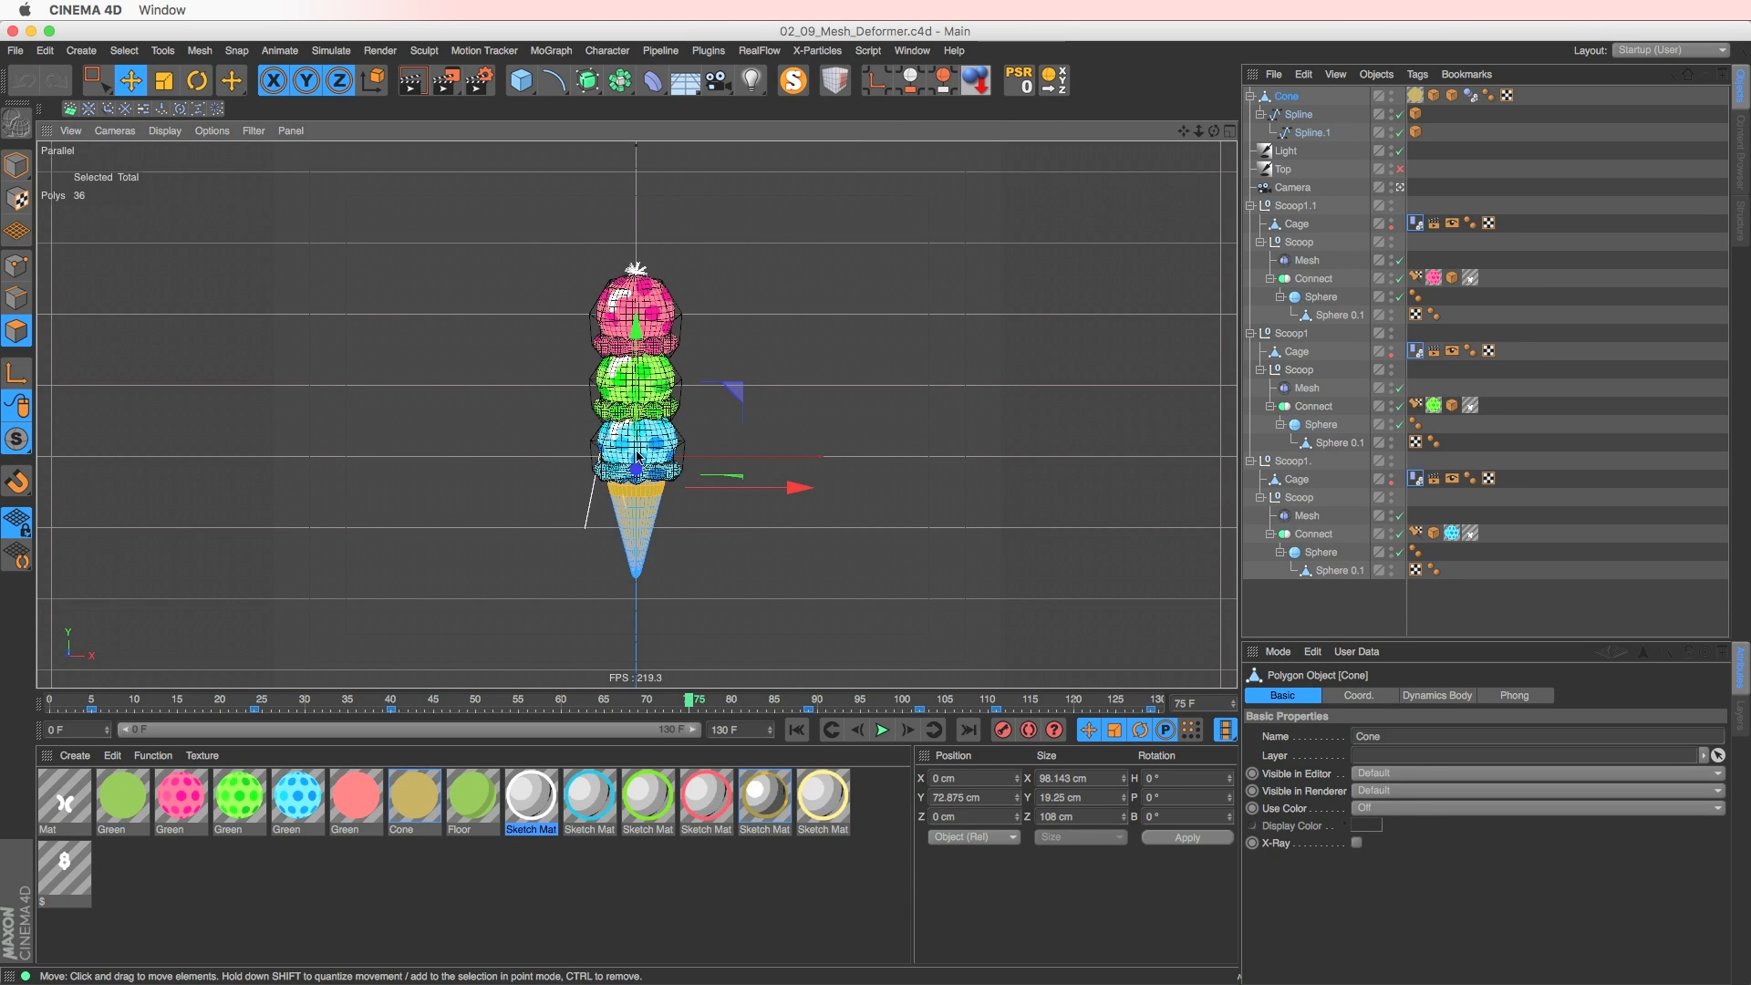
key("Delete")
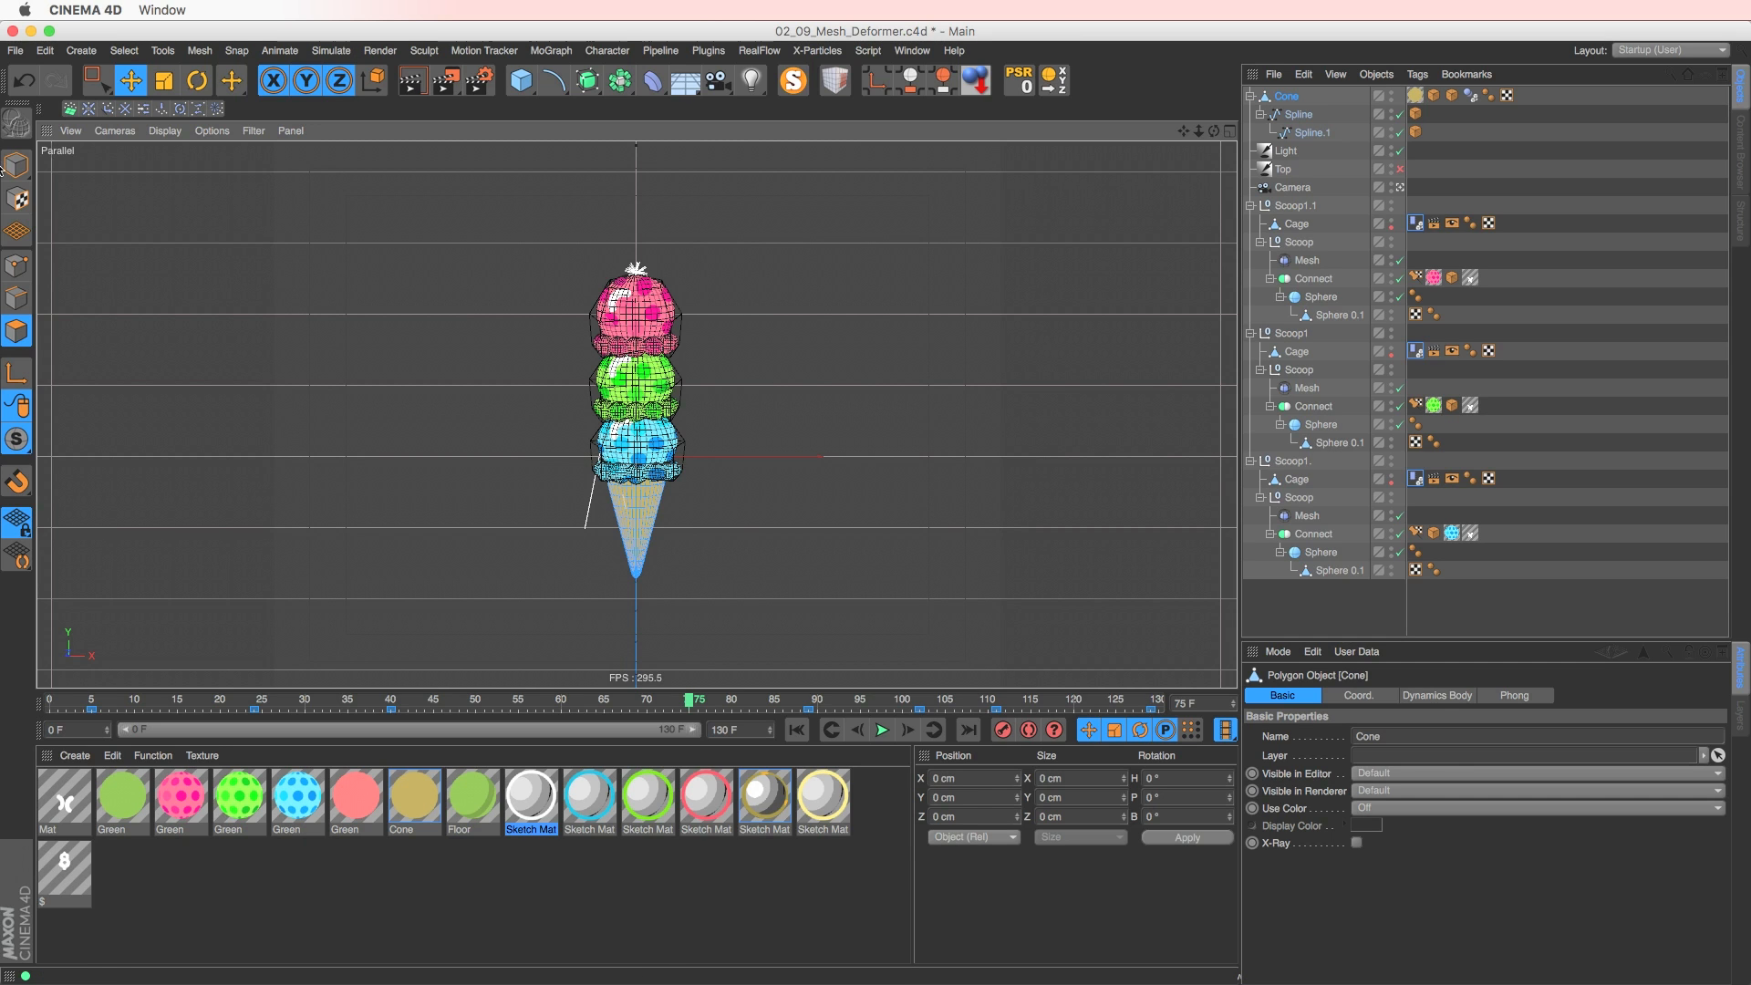
left_click(17, 165)
left_click(675, 350)
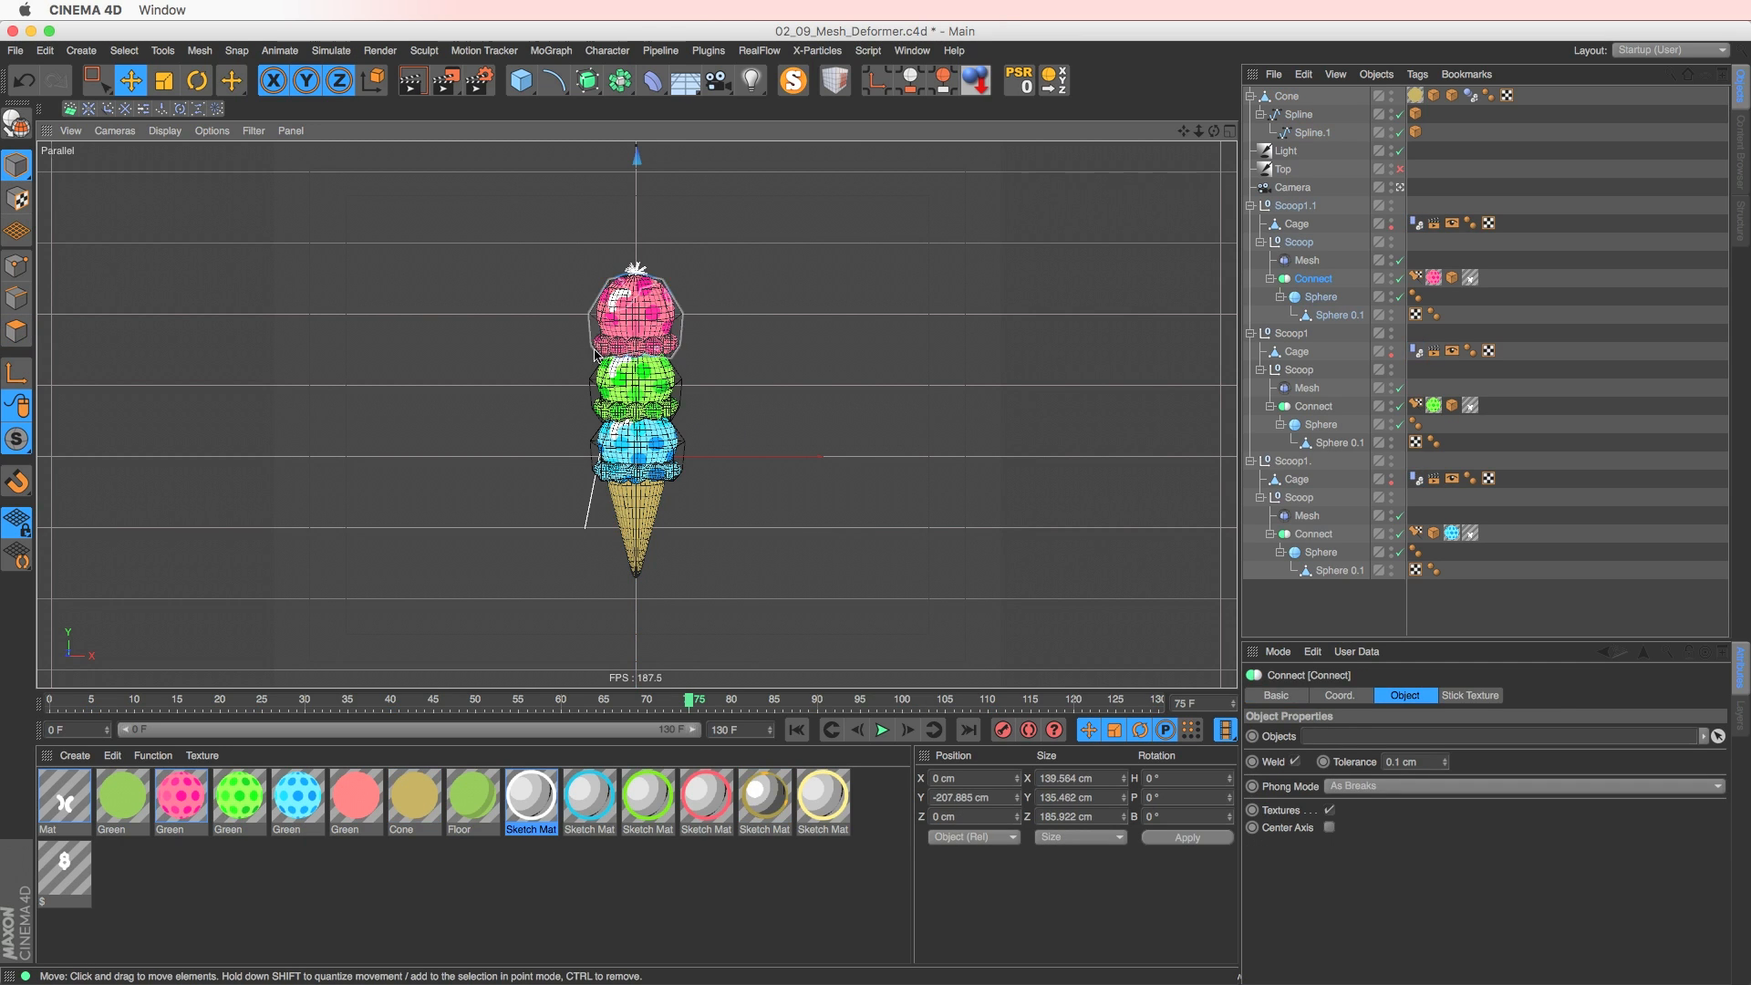
left_click(1331, 316)
left_click(1295, 224)
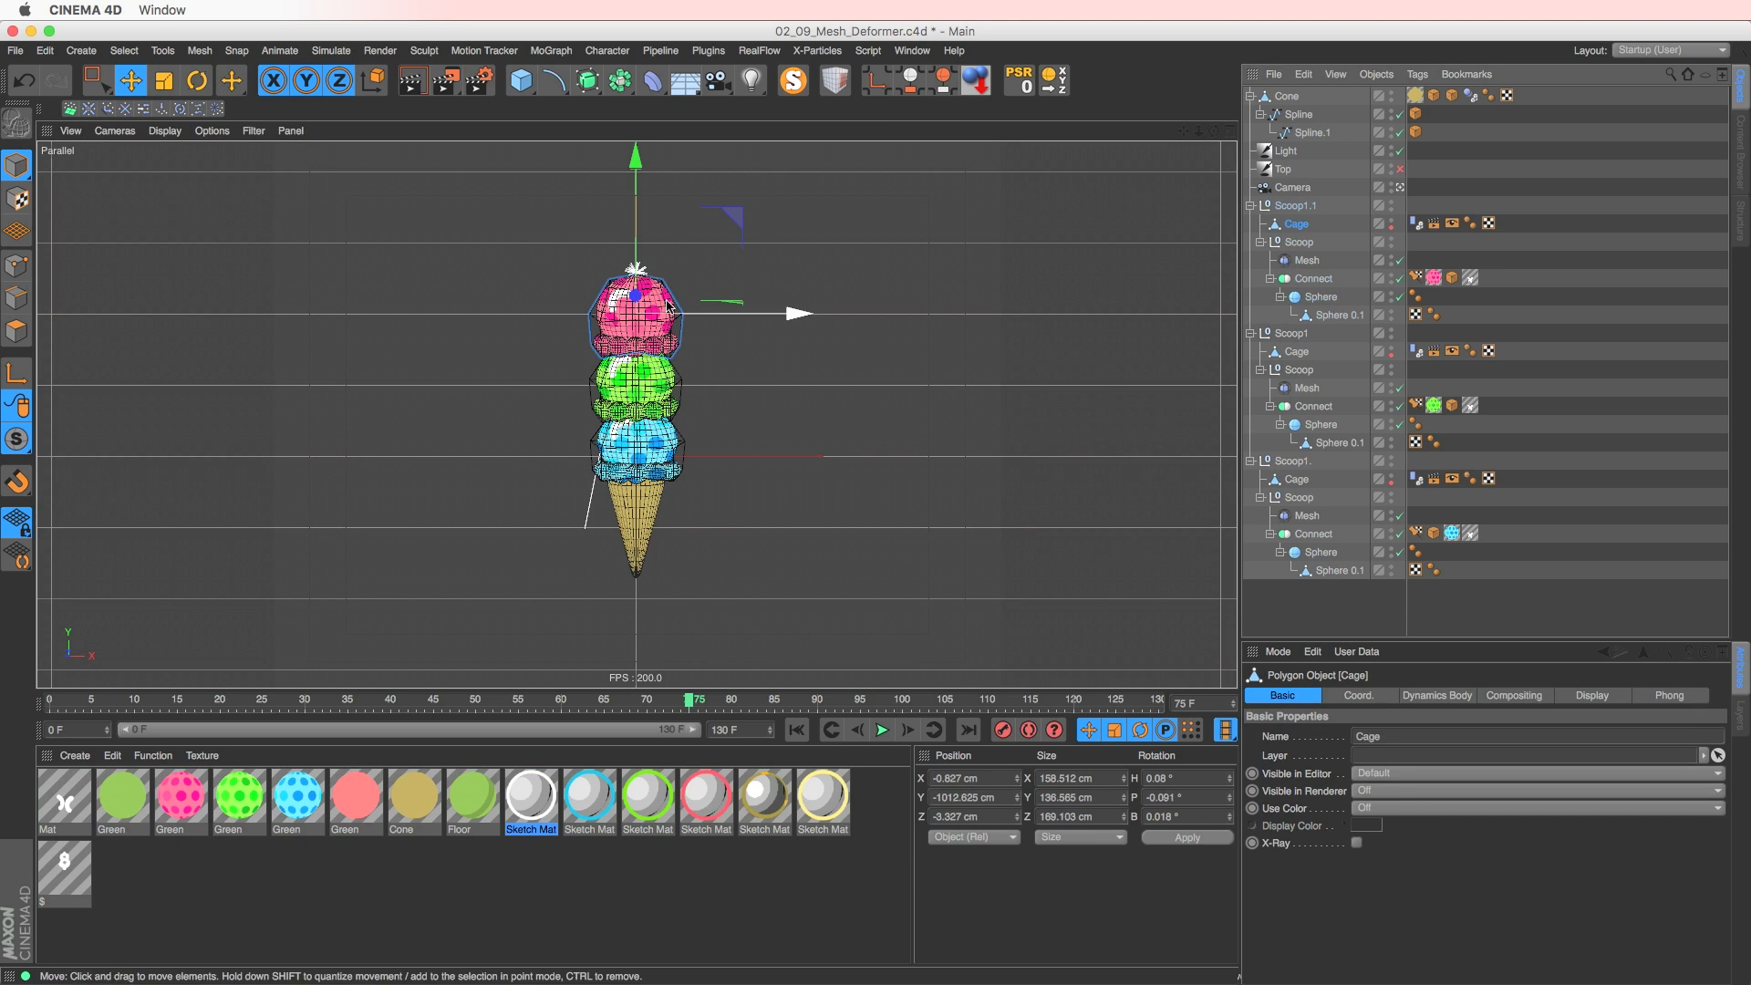
- Examine the scoop cages up close and play the ice cream simulation from the first frame, then stop it
key("o")
left_click_drag(592, 333, 665, 283, "alt")
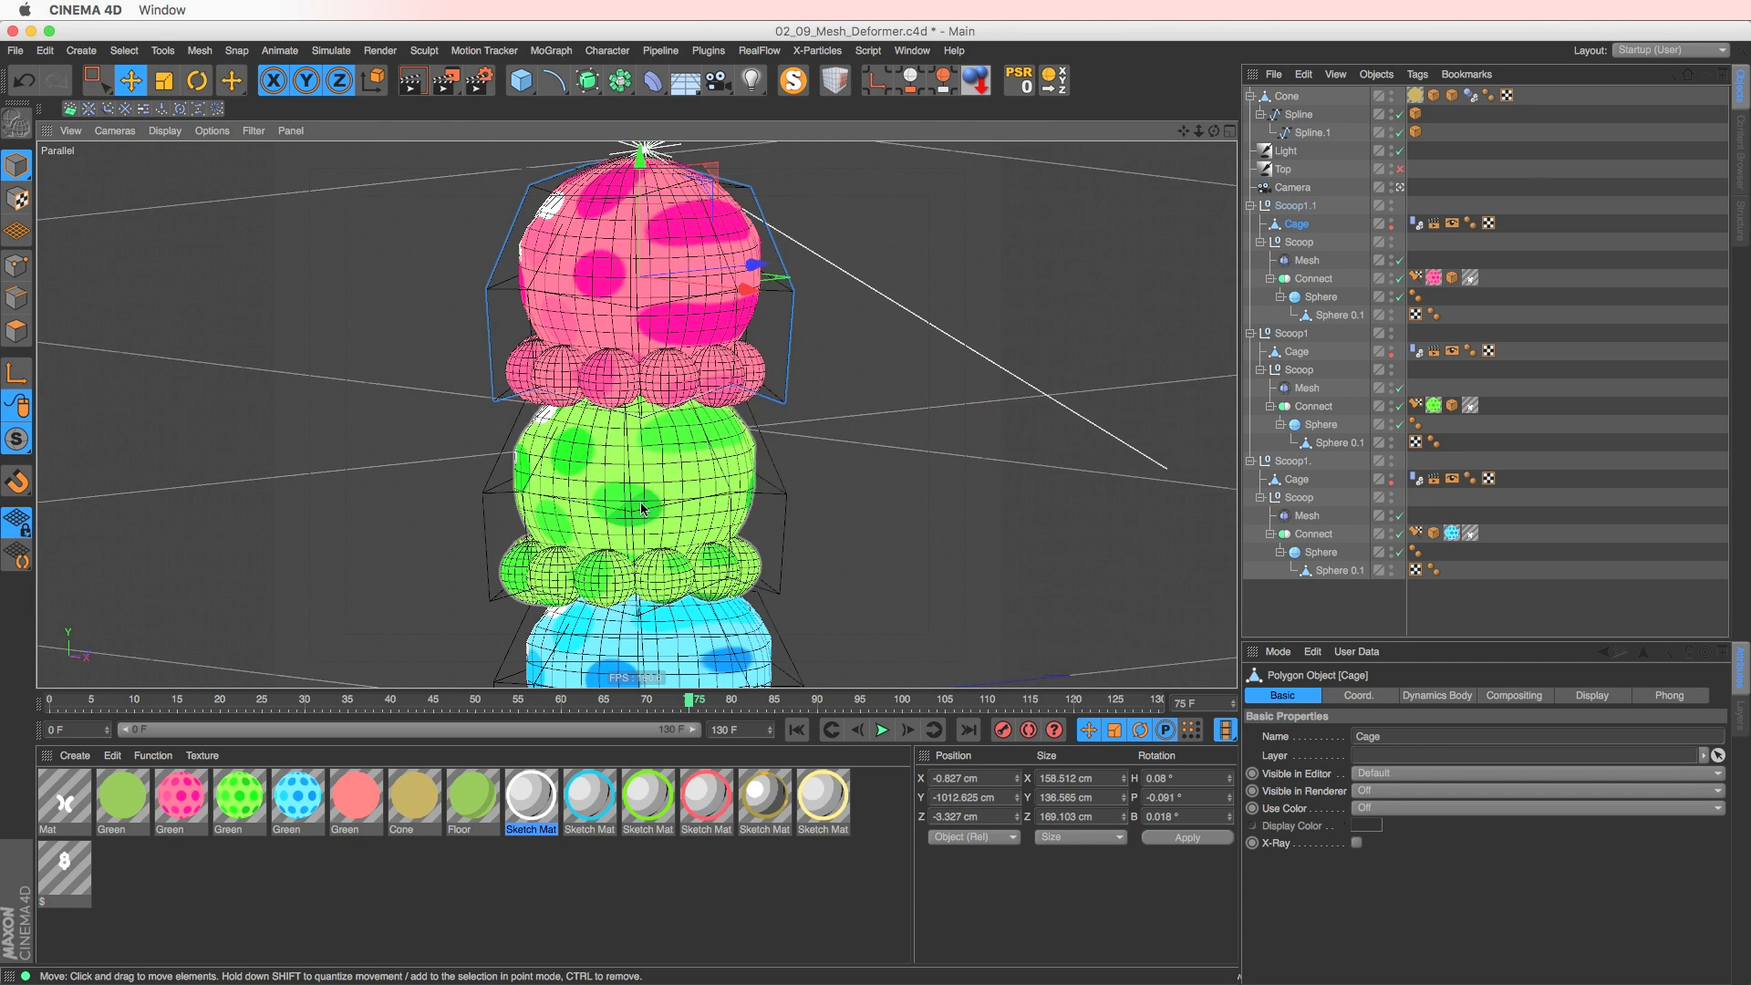
scroll(701, 426, "down", 10)
left_click(798, 731)
left_click(881, 730)
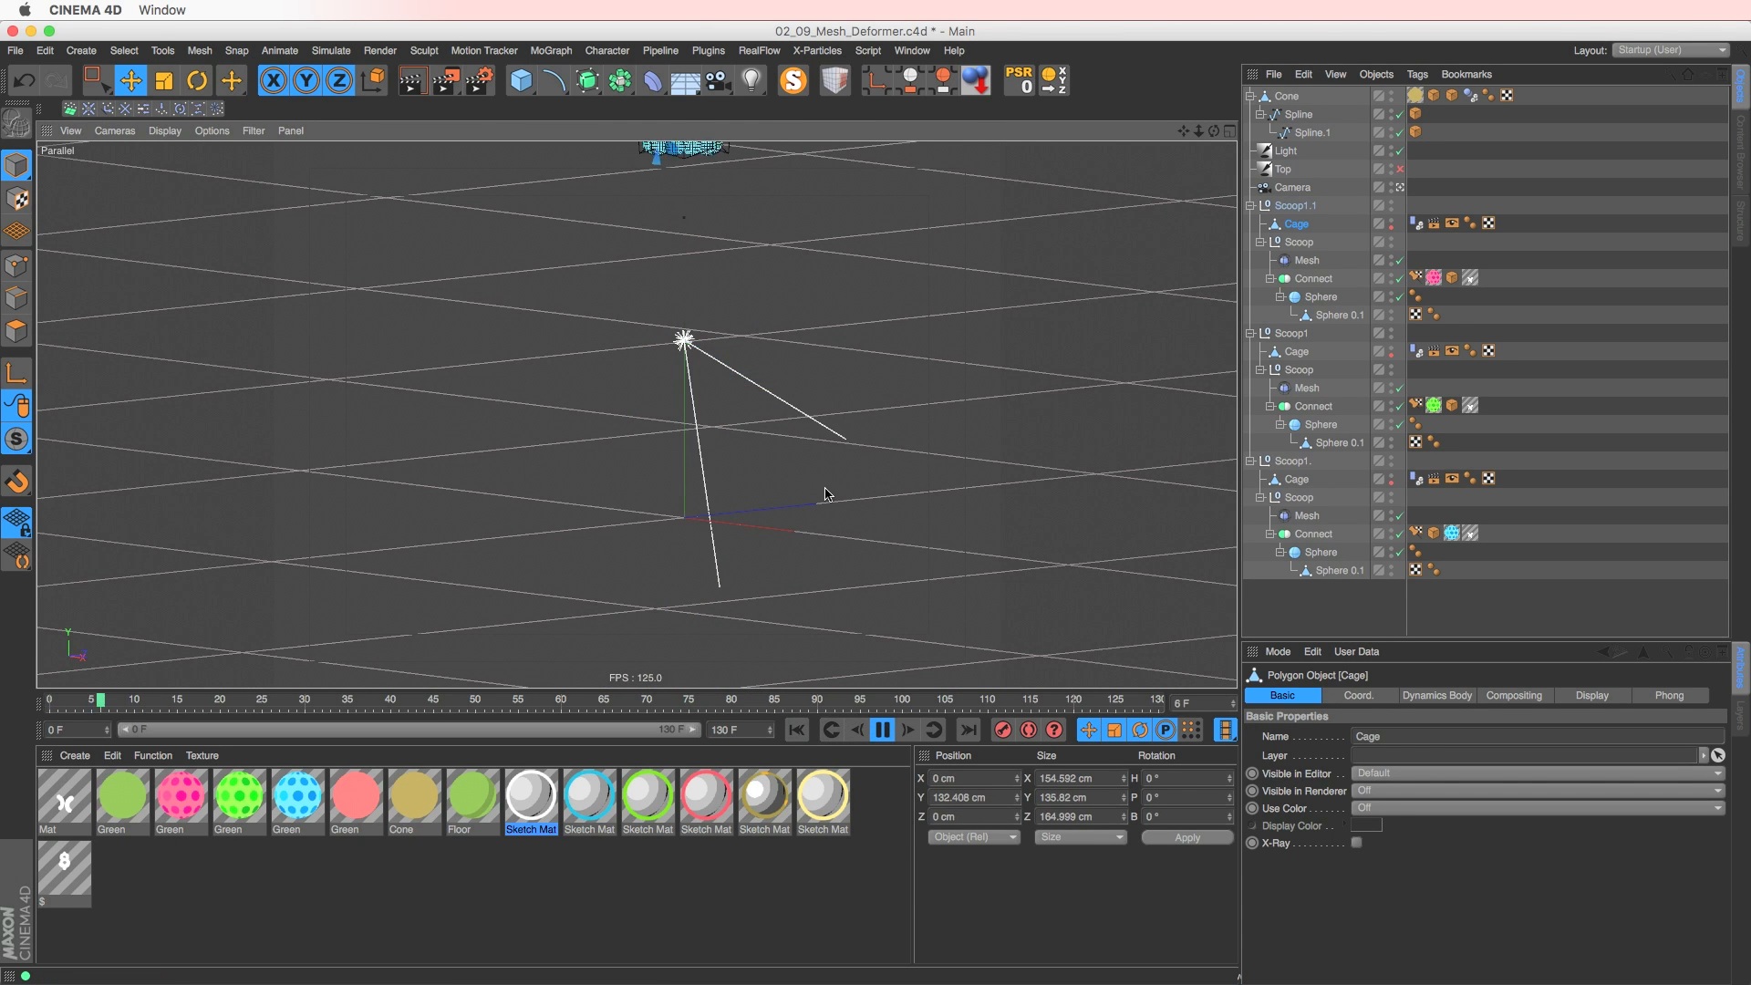
left_click(1539, 365)
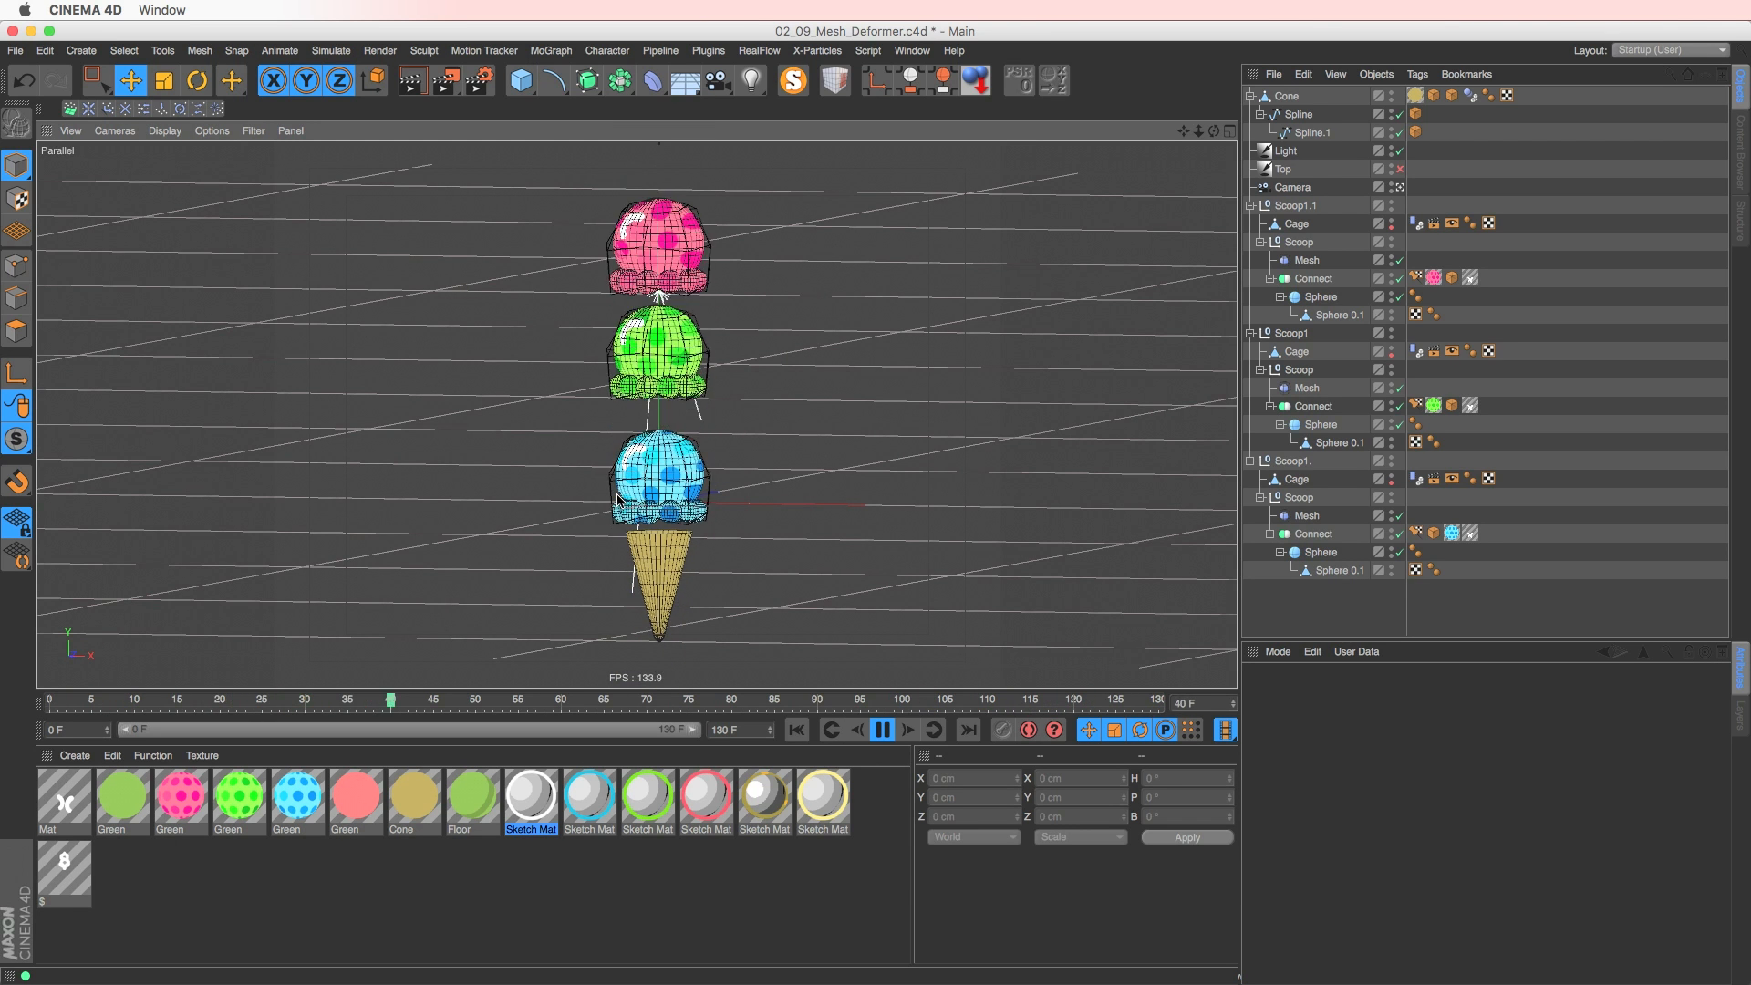
key("F8")
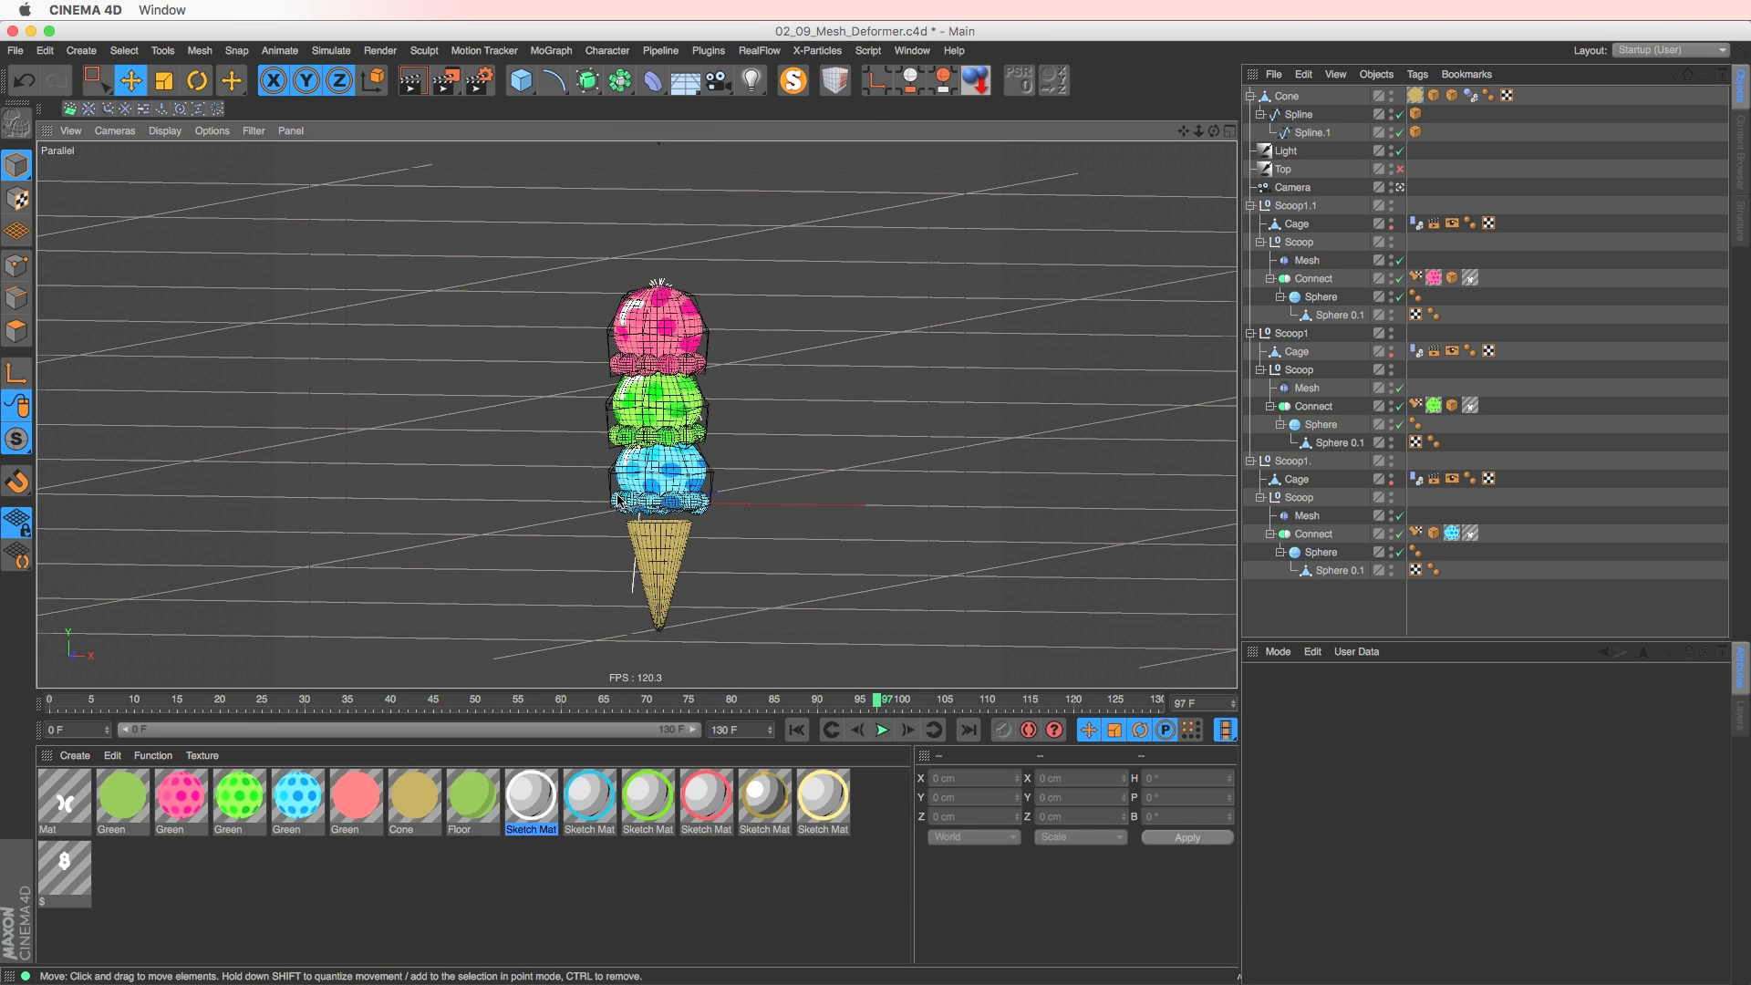
- Switch to the ducky_IK.c4d document and select the Joint.3.Goal null
left_click(912, 50)
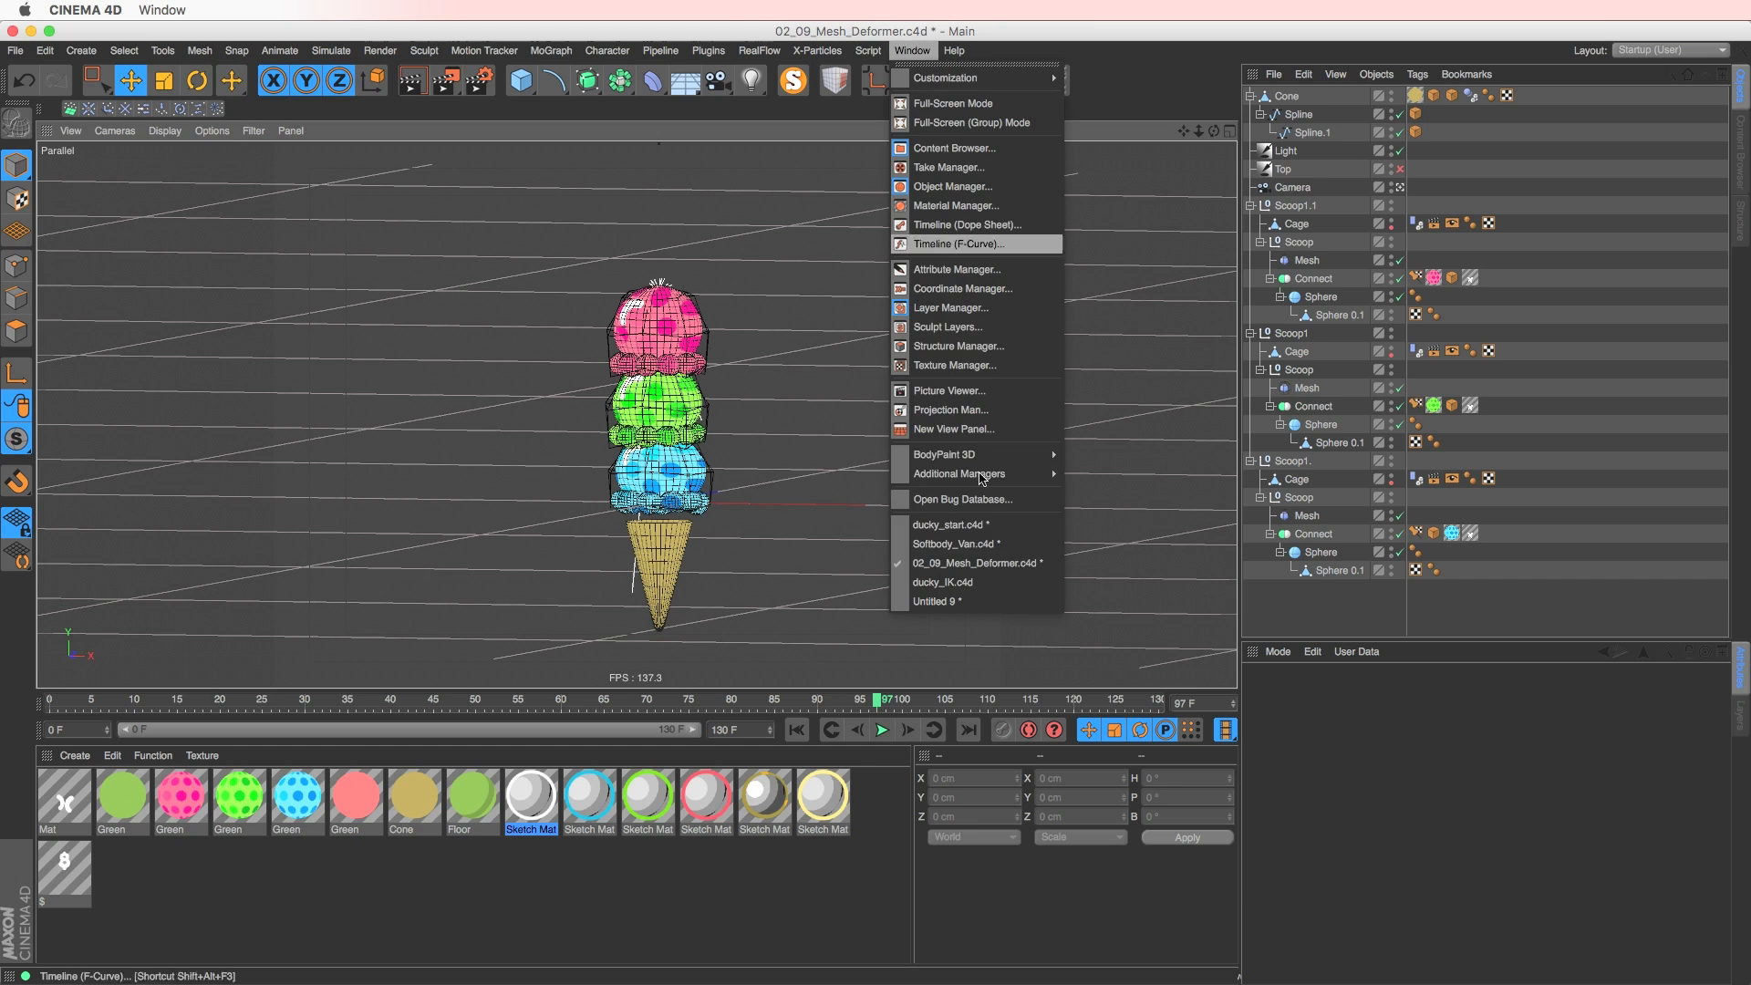
left_click(983, 582)
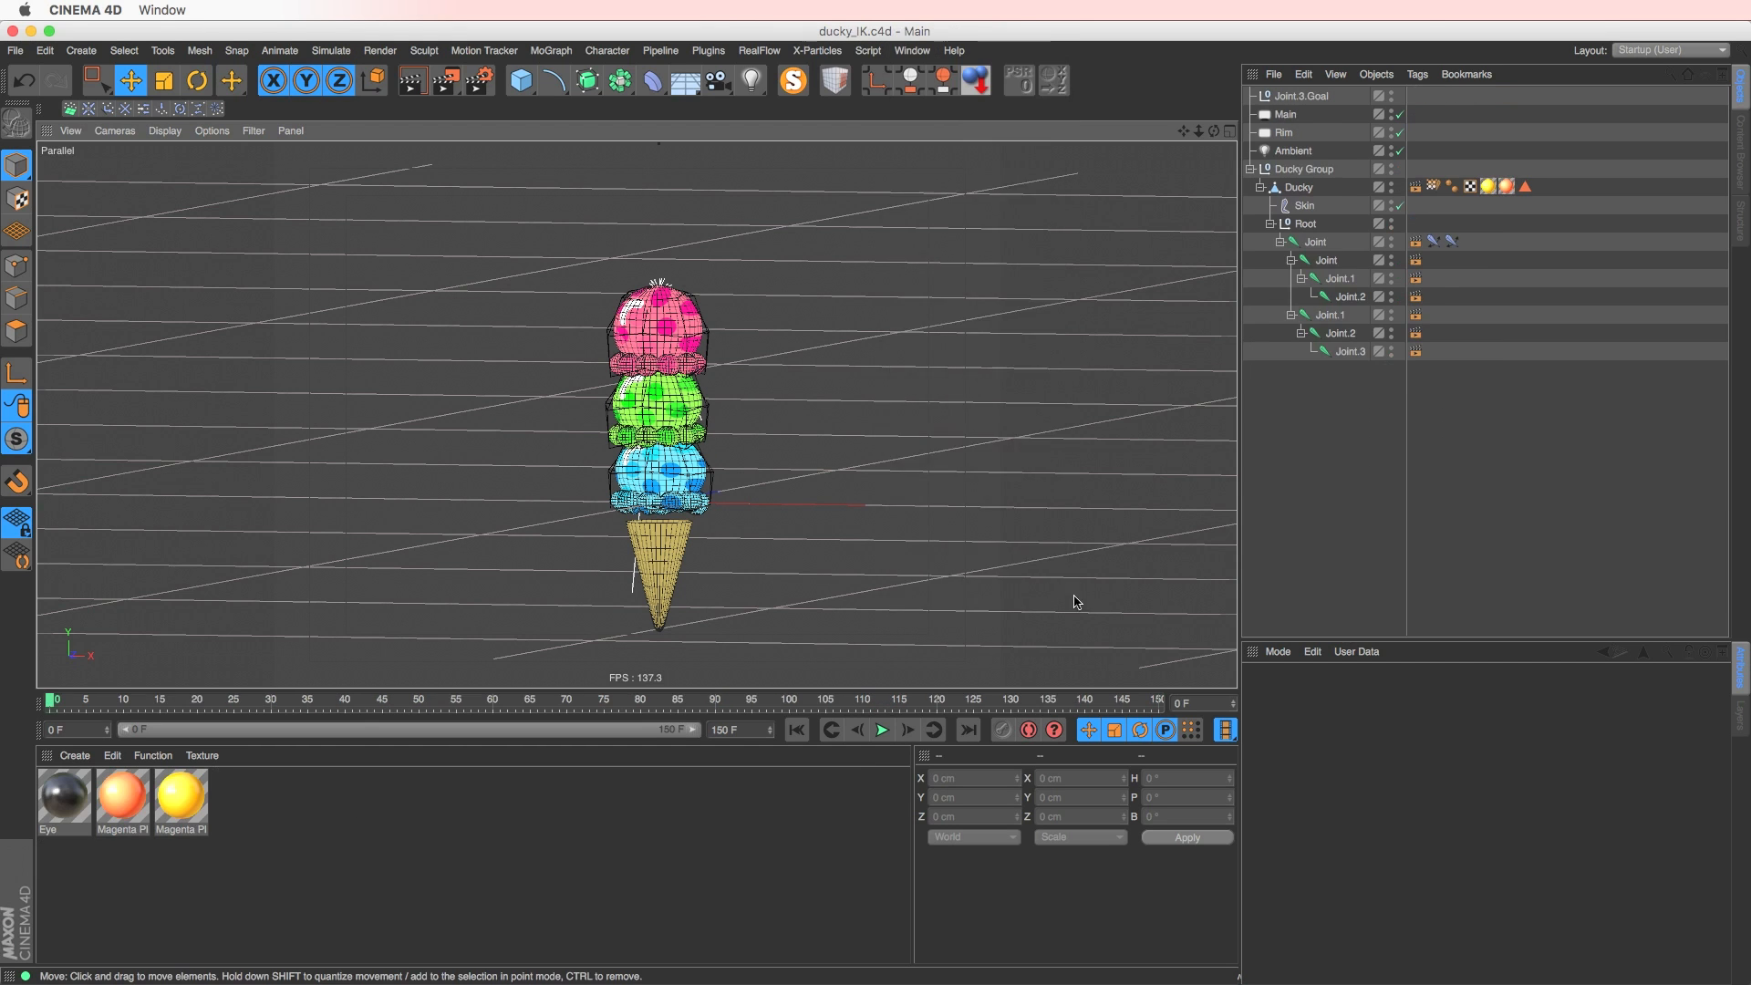
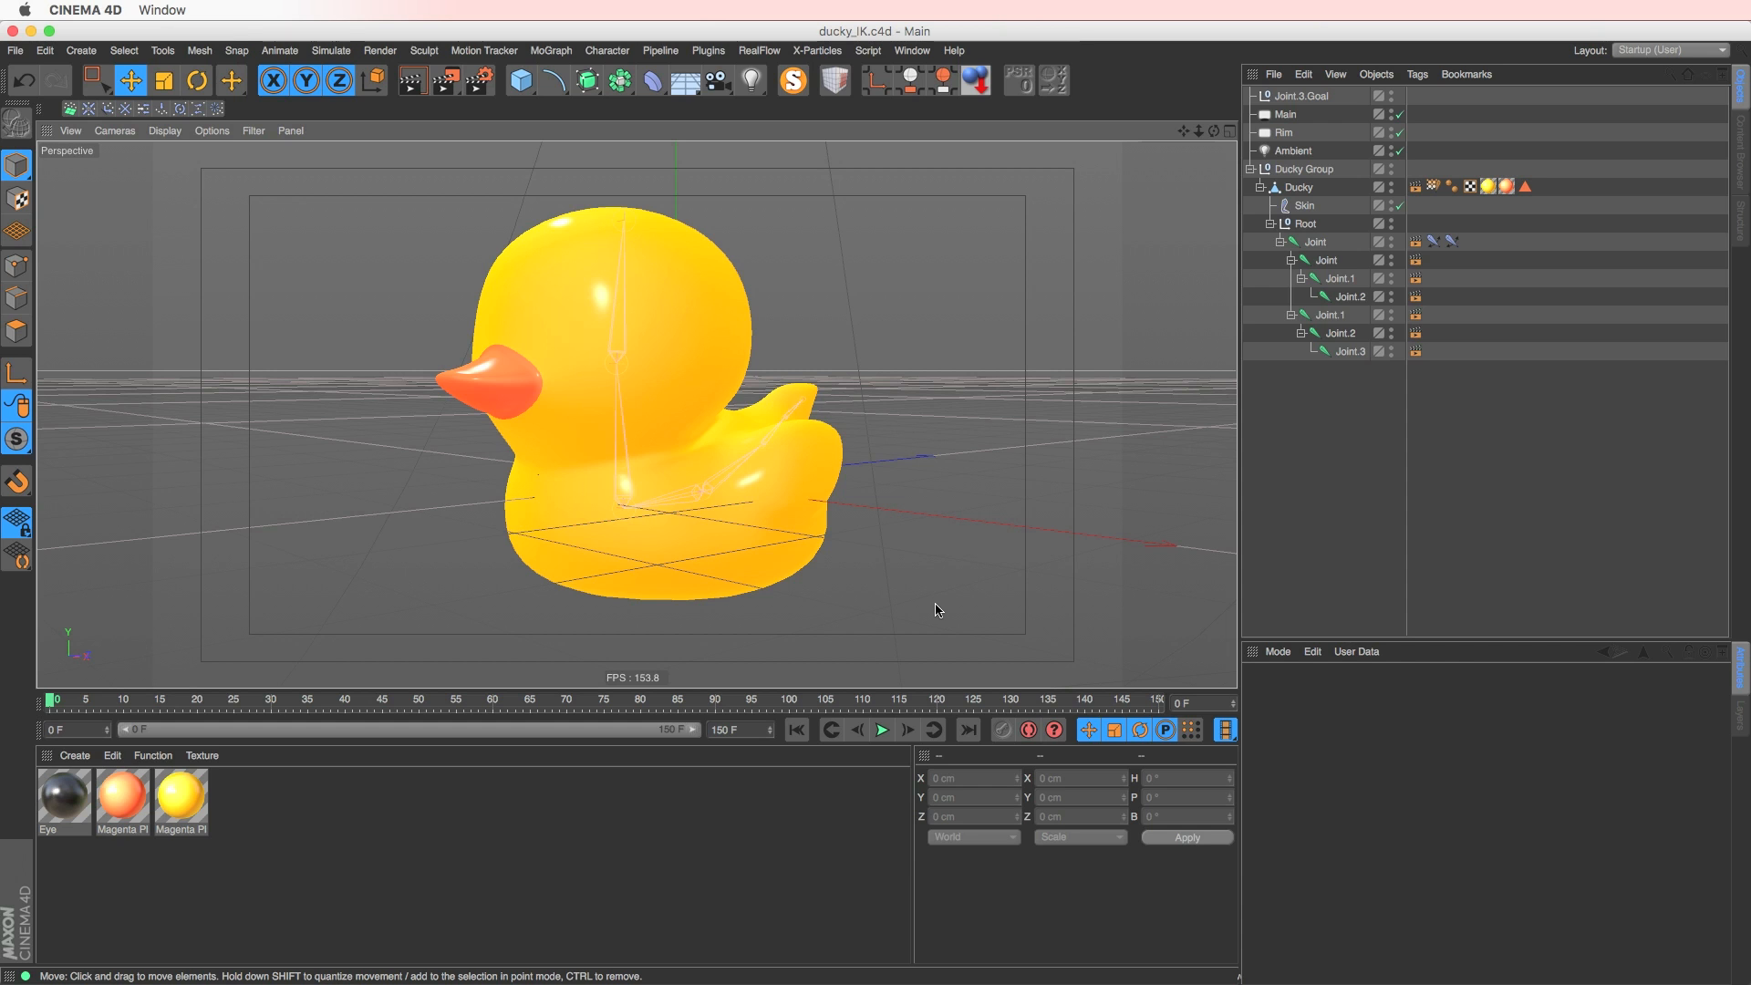
left_click(1305, 206)
left_click(1285, 114)
left_click(1300, 96)
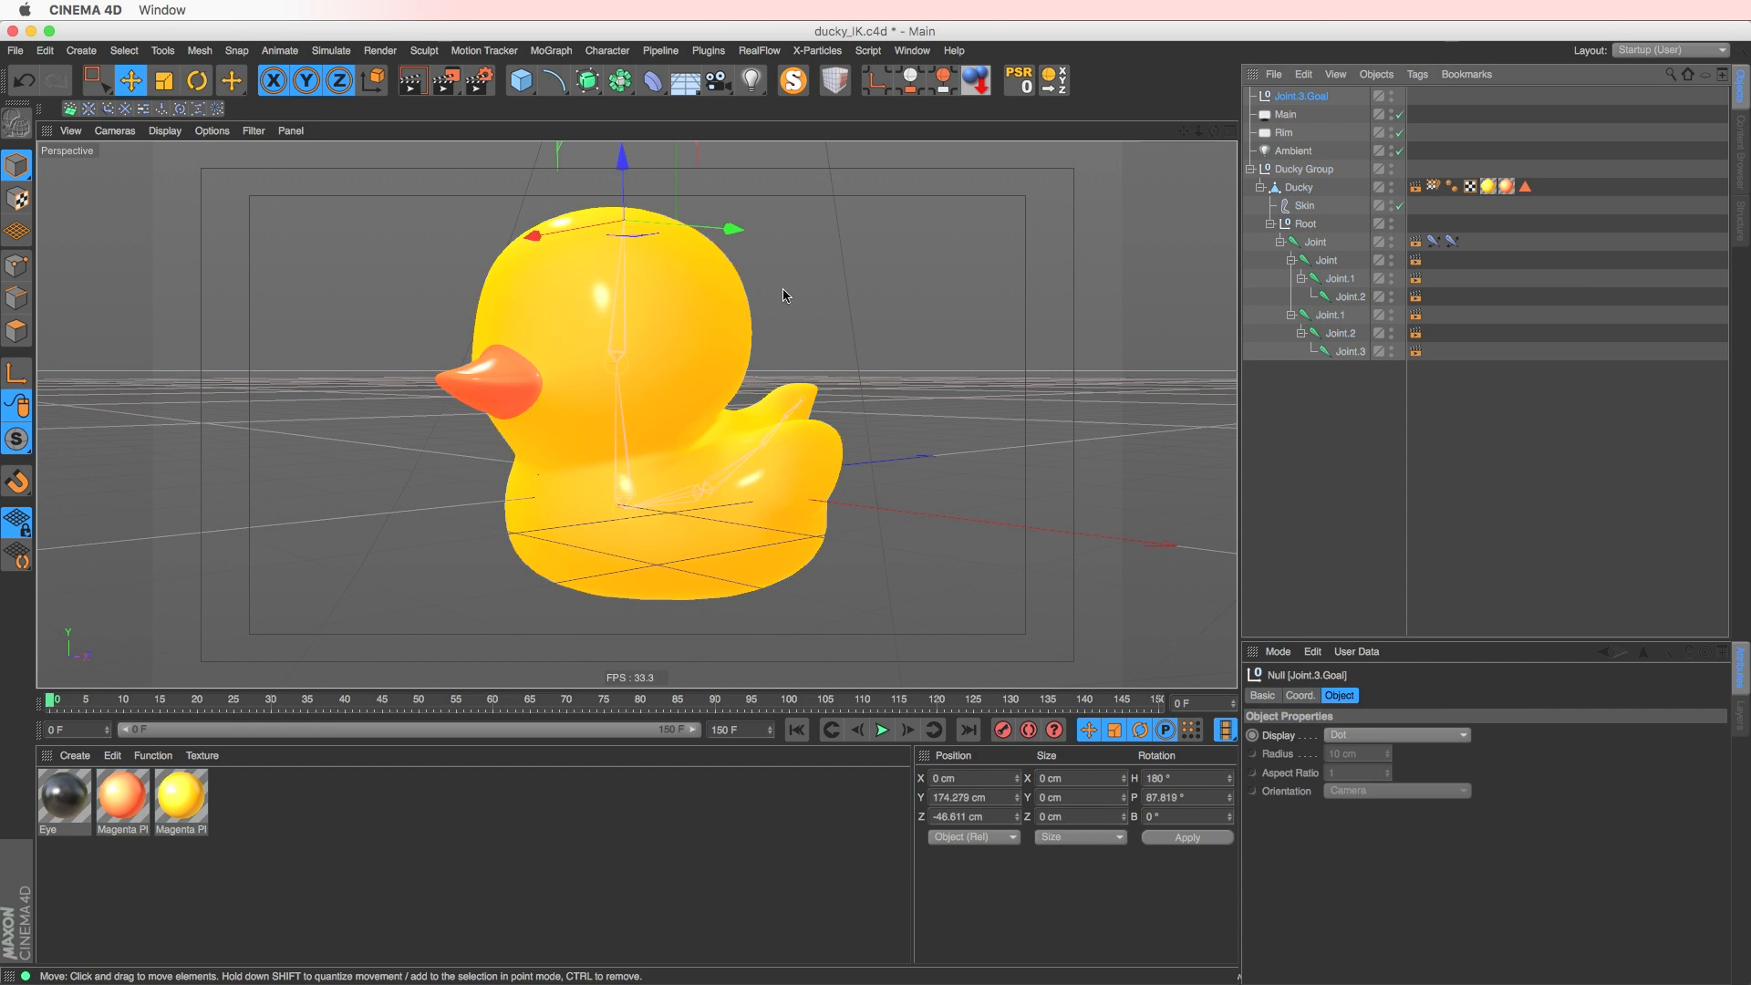
- Try moving the Joint.3.Goal null toward the beak side to bend the duck's head, and undo the move
middle_click_drag(697, 365, 664, 414, "alt")
left_click_drag(664, 414, 678, 398, "alt")
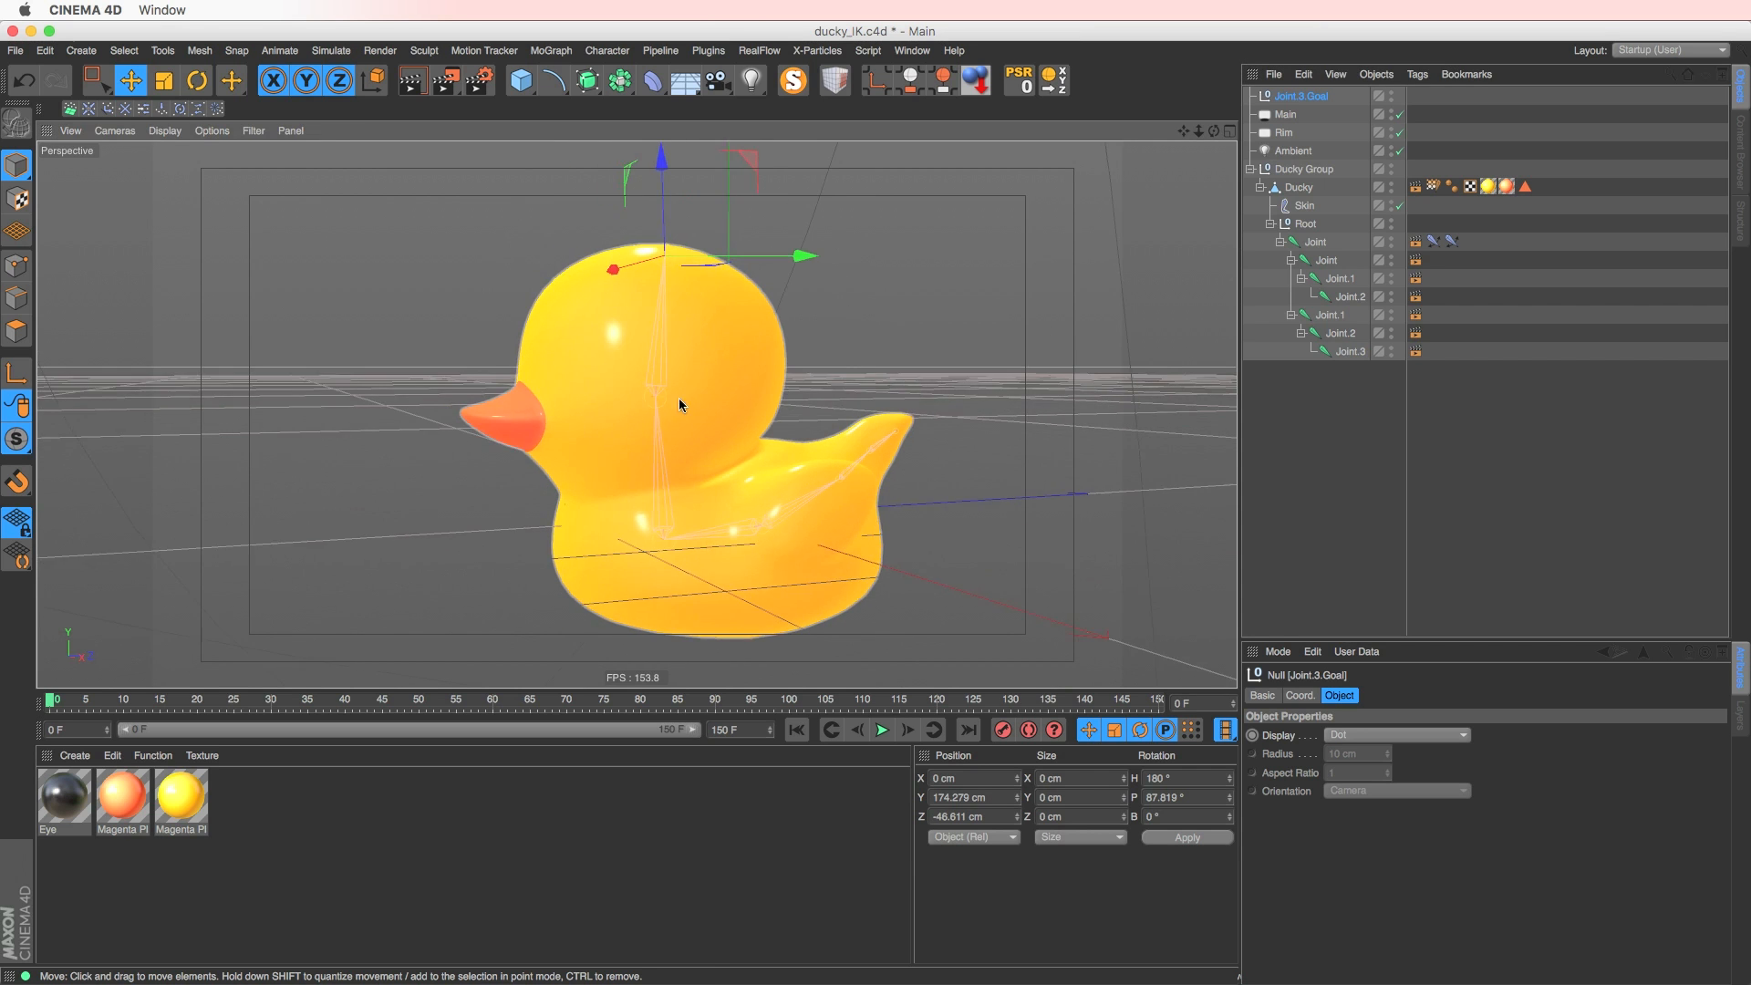
right_click_drag(679, 398, 649, 401, "alt")
left_click_drag(762, 184, 551, 204)
key("super+z")
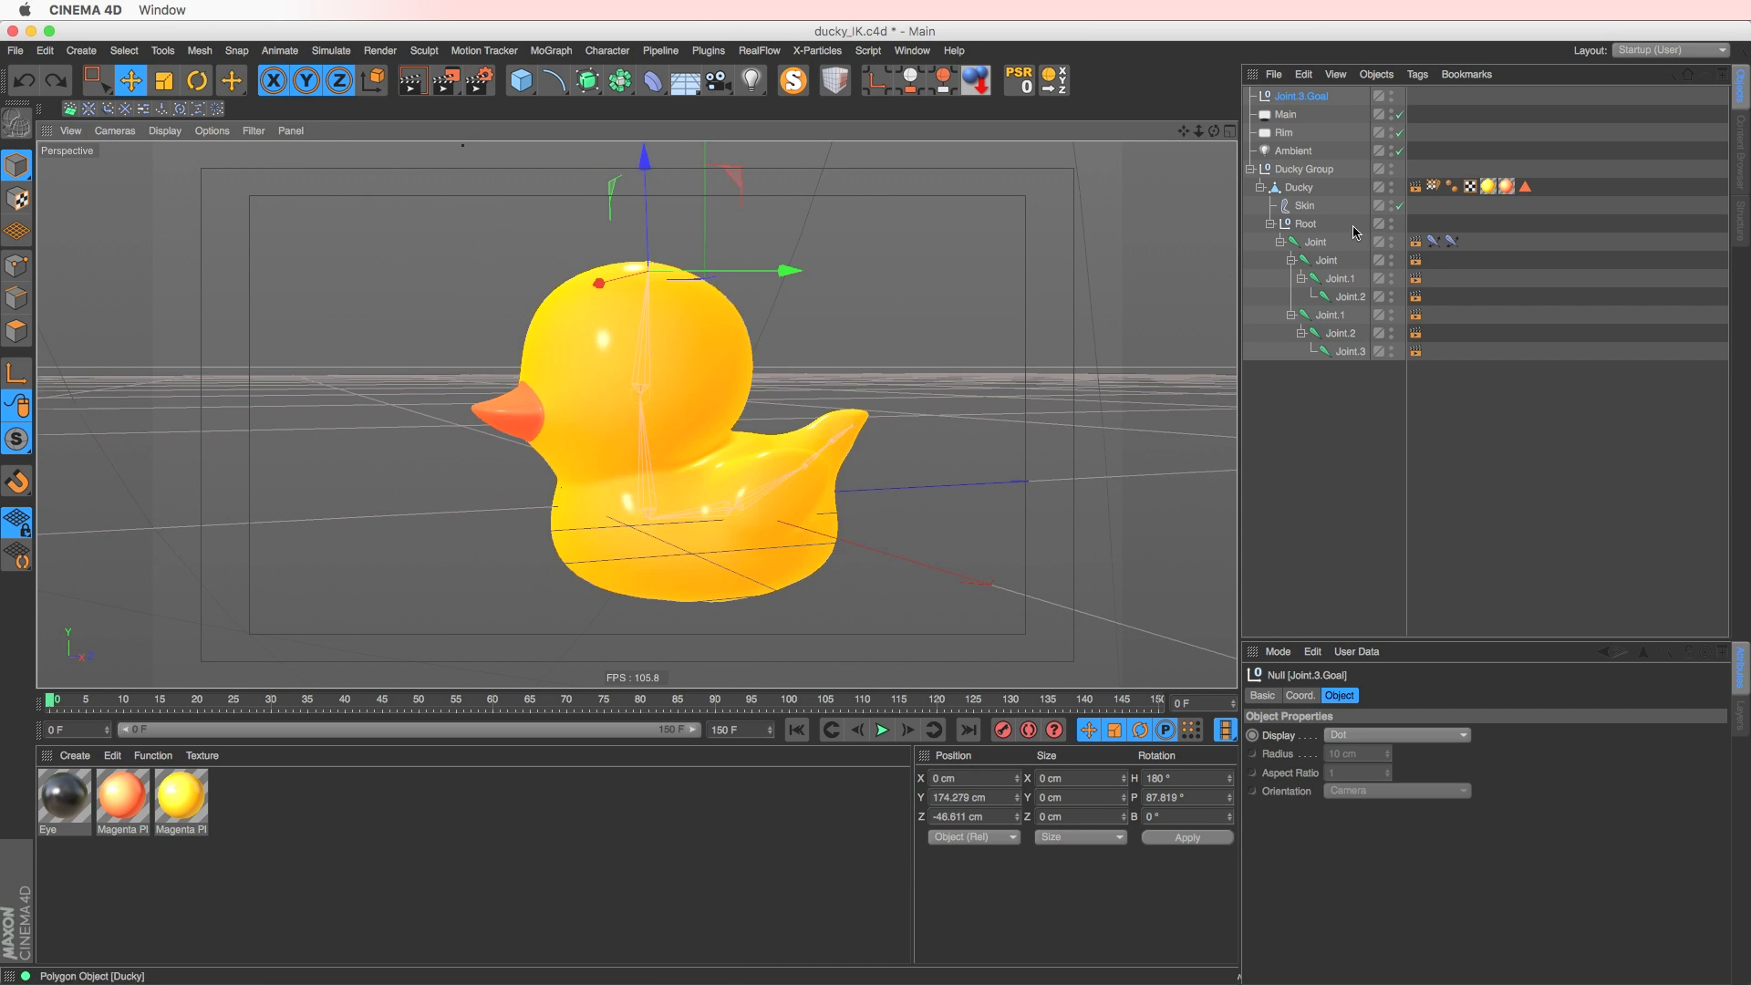
- Duplicate the rigged Ducky mesh outside Ducky Group and delete the copy's Skin, Root and all joints
left_click(1306, 207)
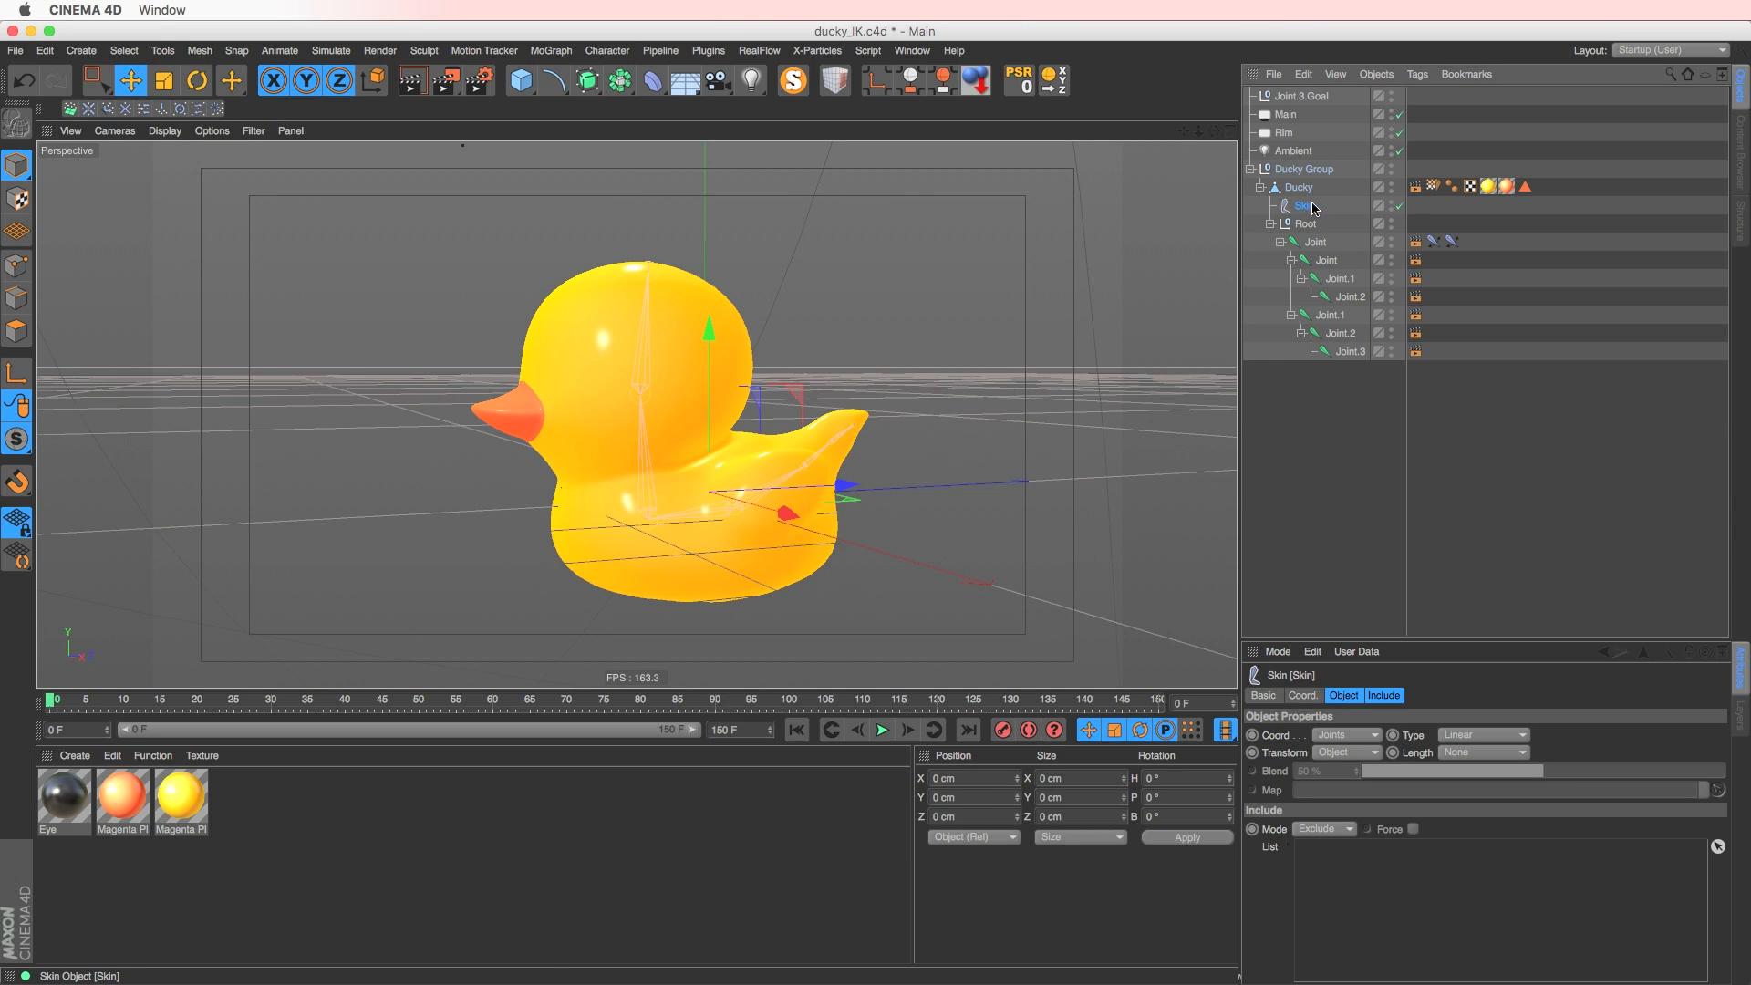
left_click_drag(608, 411, 663, 426, "alt")
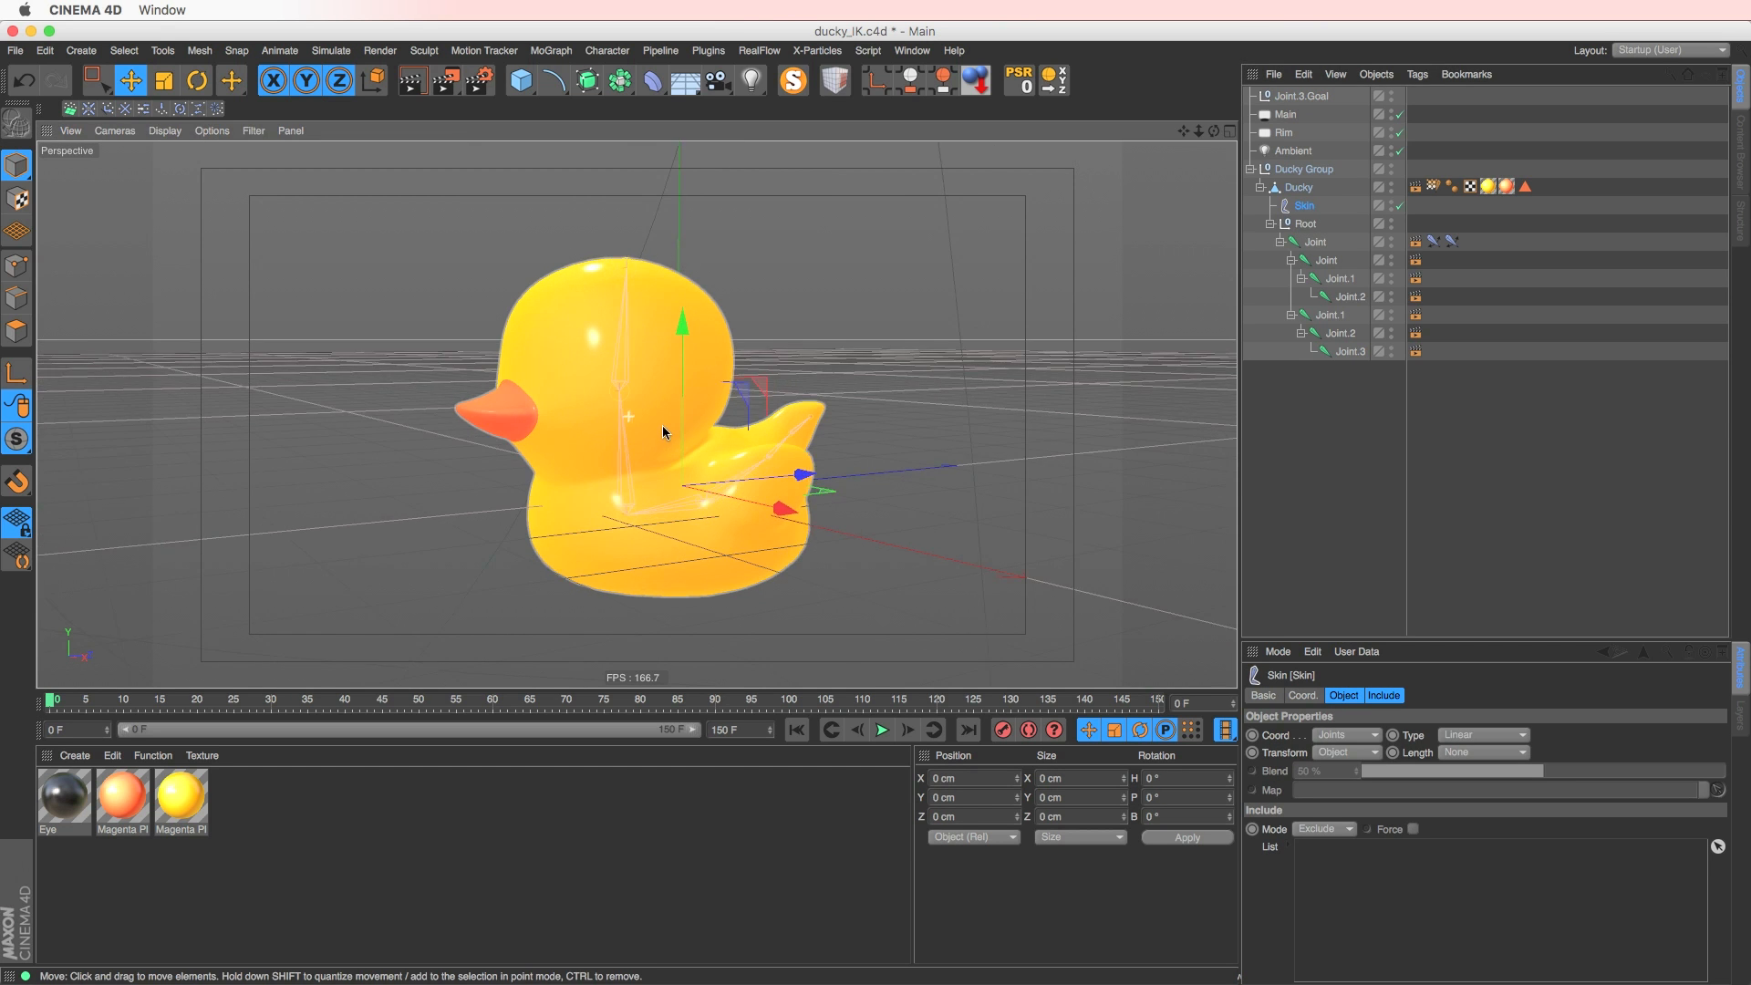
middle_click_drag(663, 426, 641, 410, "alt")
left_click_drag(1300, 189, 1307, 143, "ctrl")
left_click(1294, 168)
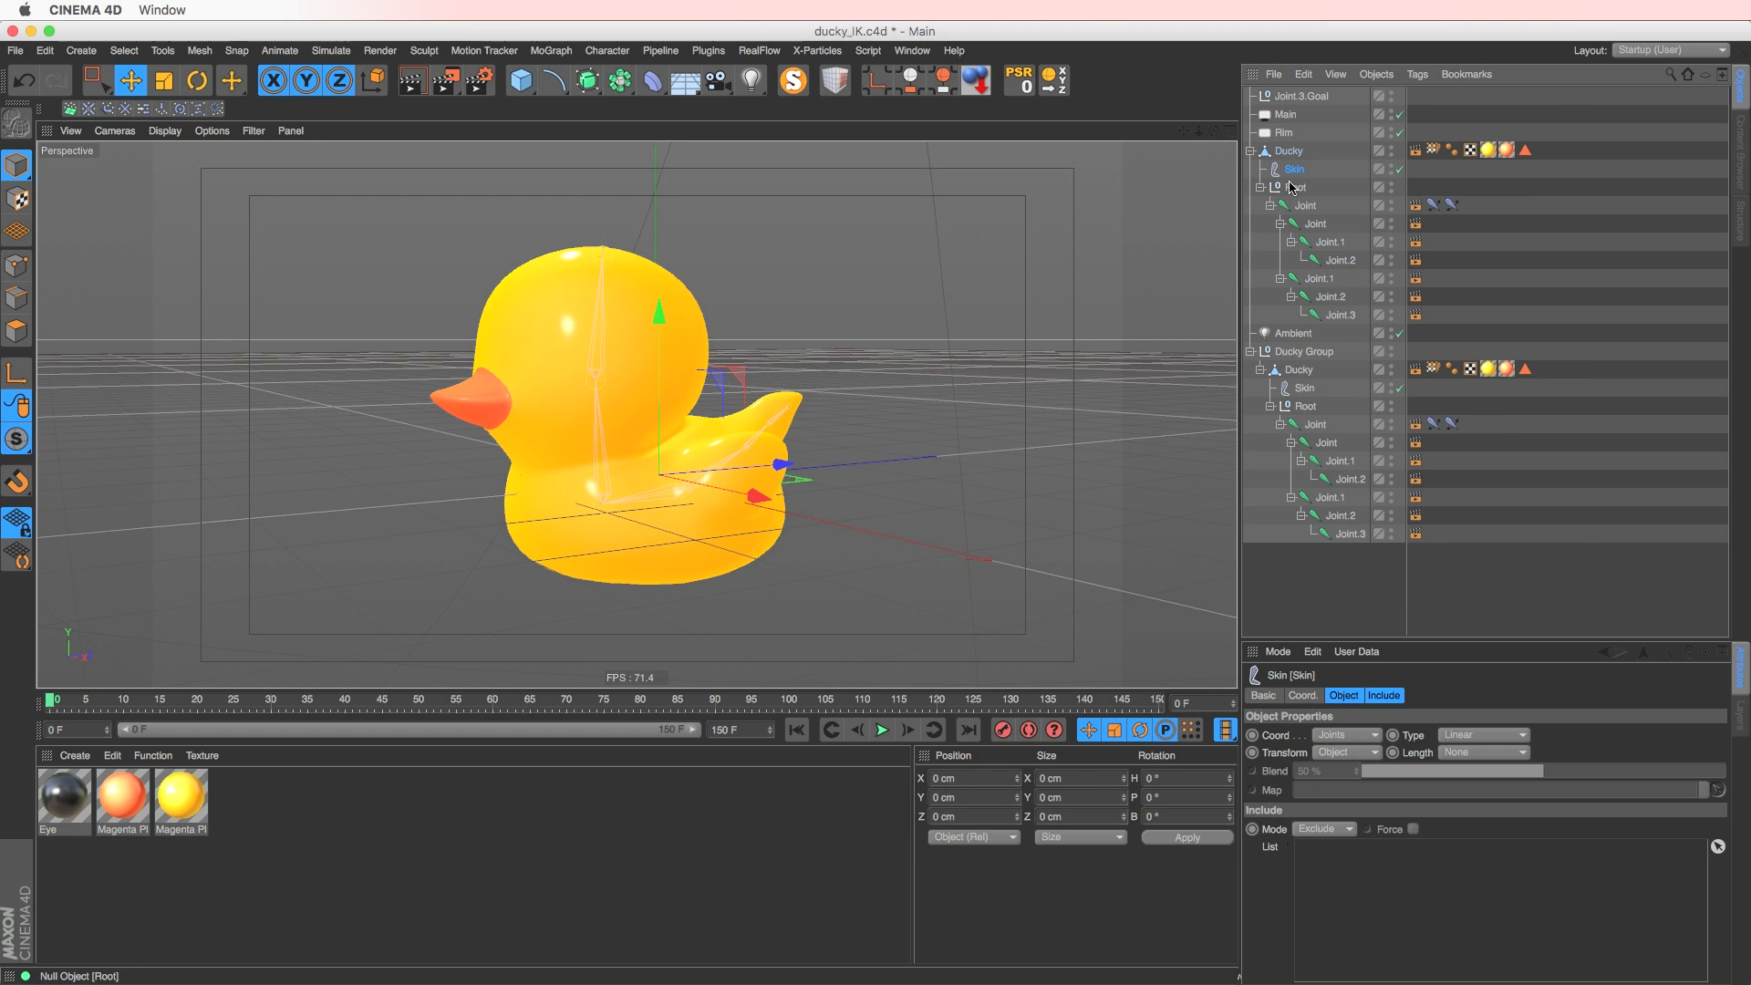
left_click(1333, 317, "shift")
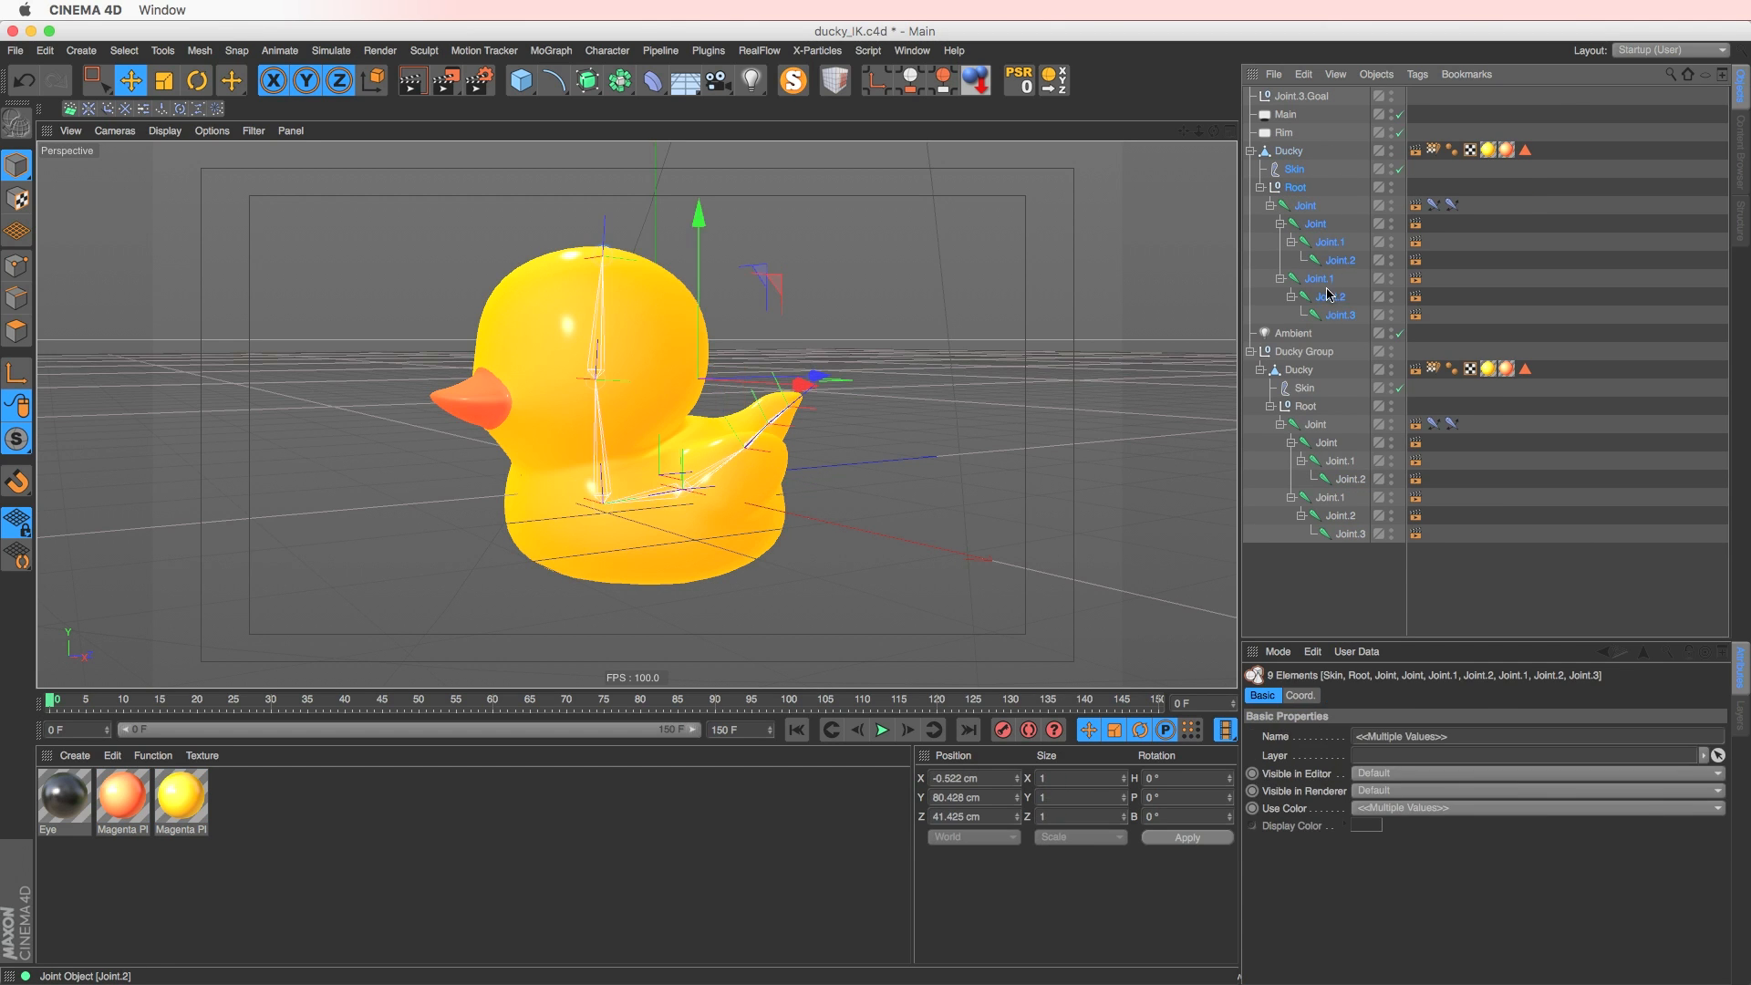
key("Delete")
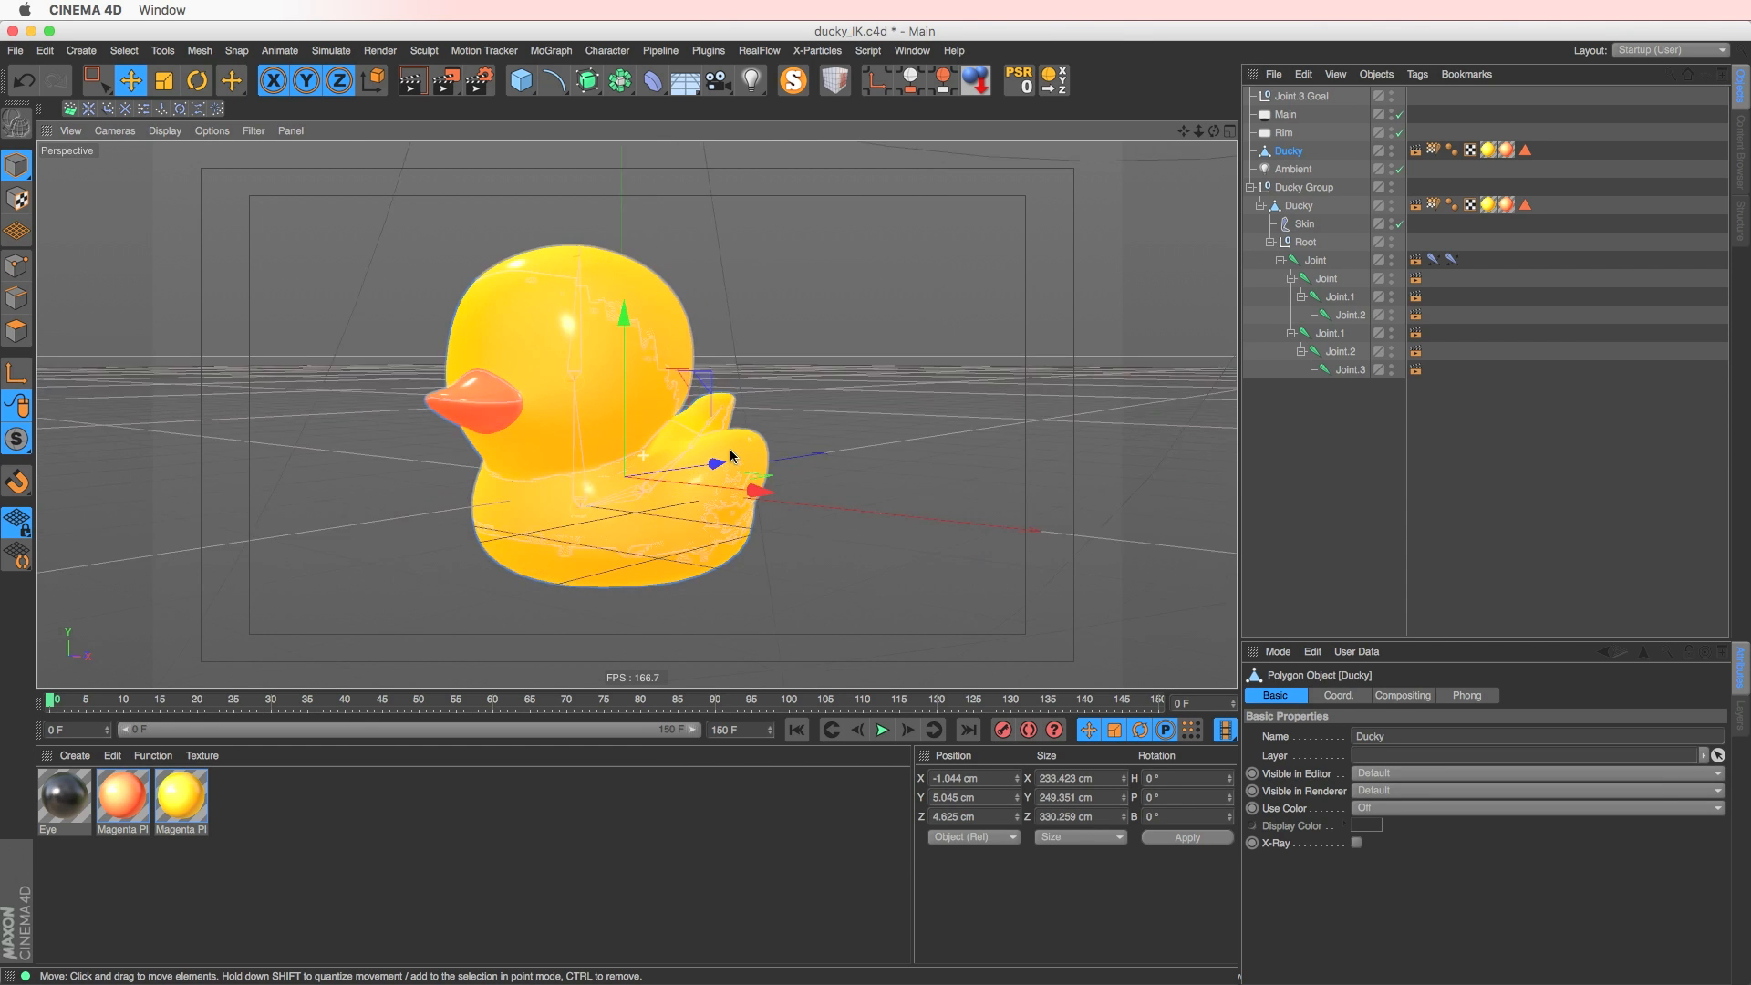
- Try moving the duplicated Ducky mesh and undo the move
left_click_drag(729, 456, 700, 465, "alt")
left_click_drag(742, 319, 852, 239)
key("super+z")
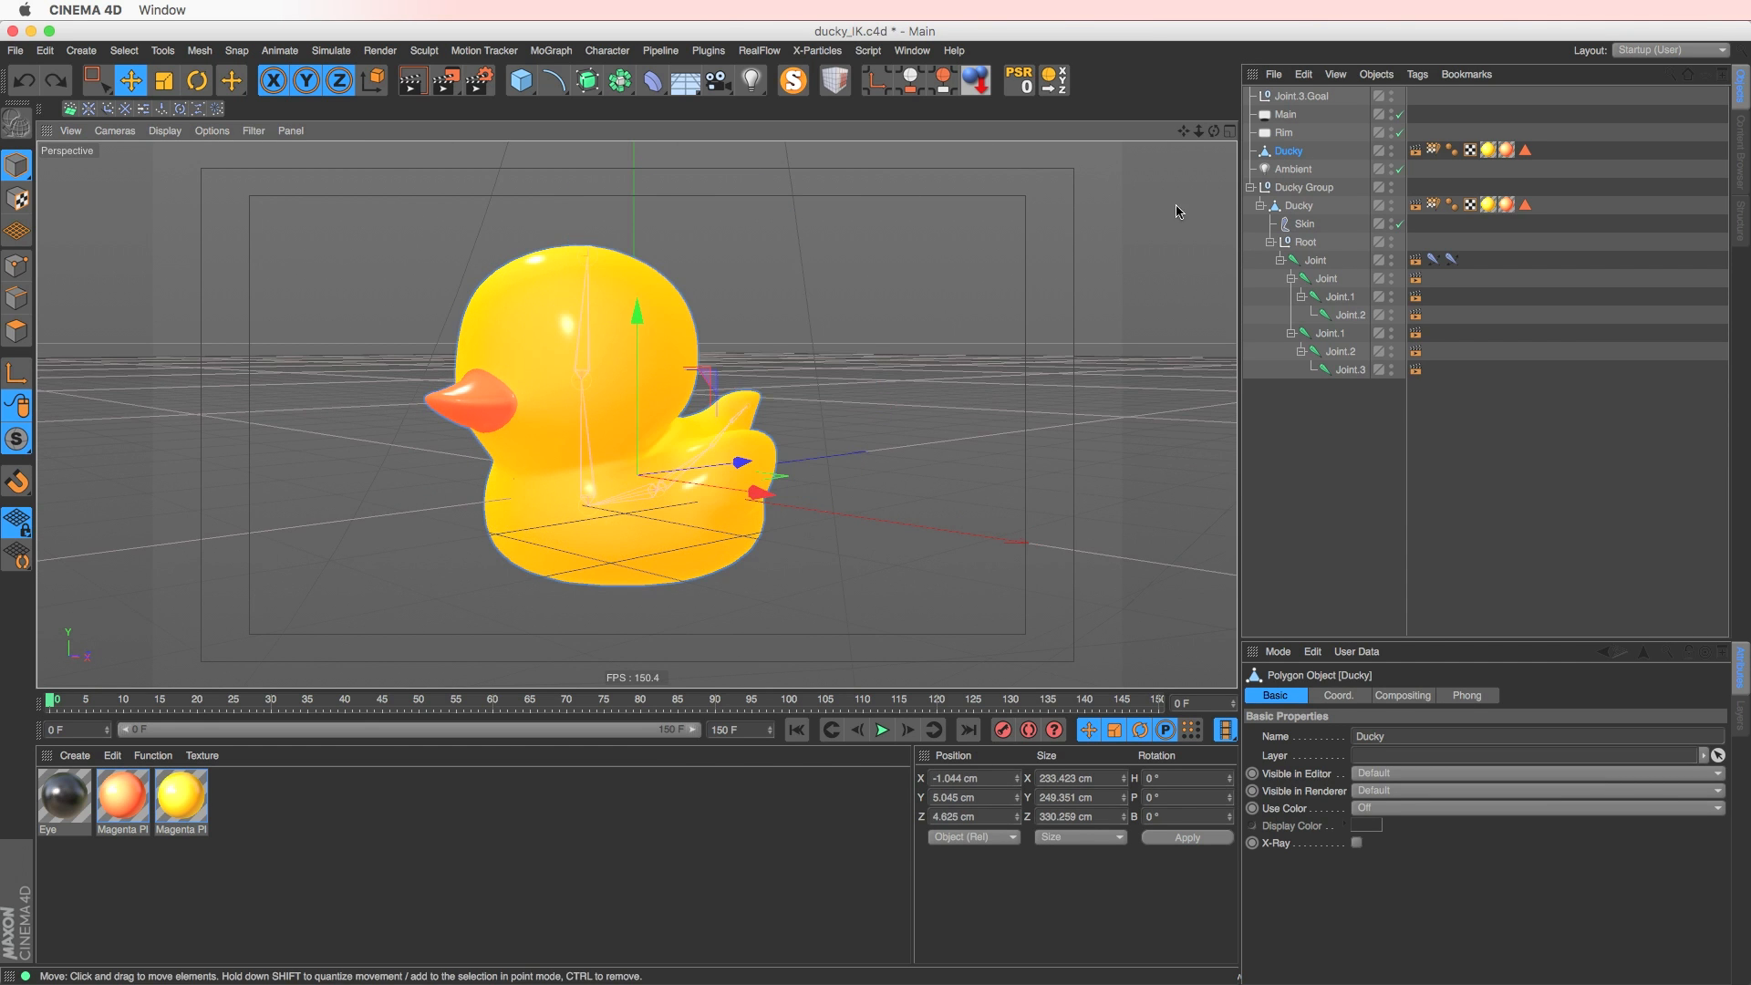
- Add a Polygon Reduction deformer and make it a child of the duplicated Ducky
left_click(1289, 152)
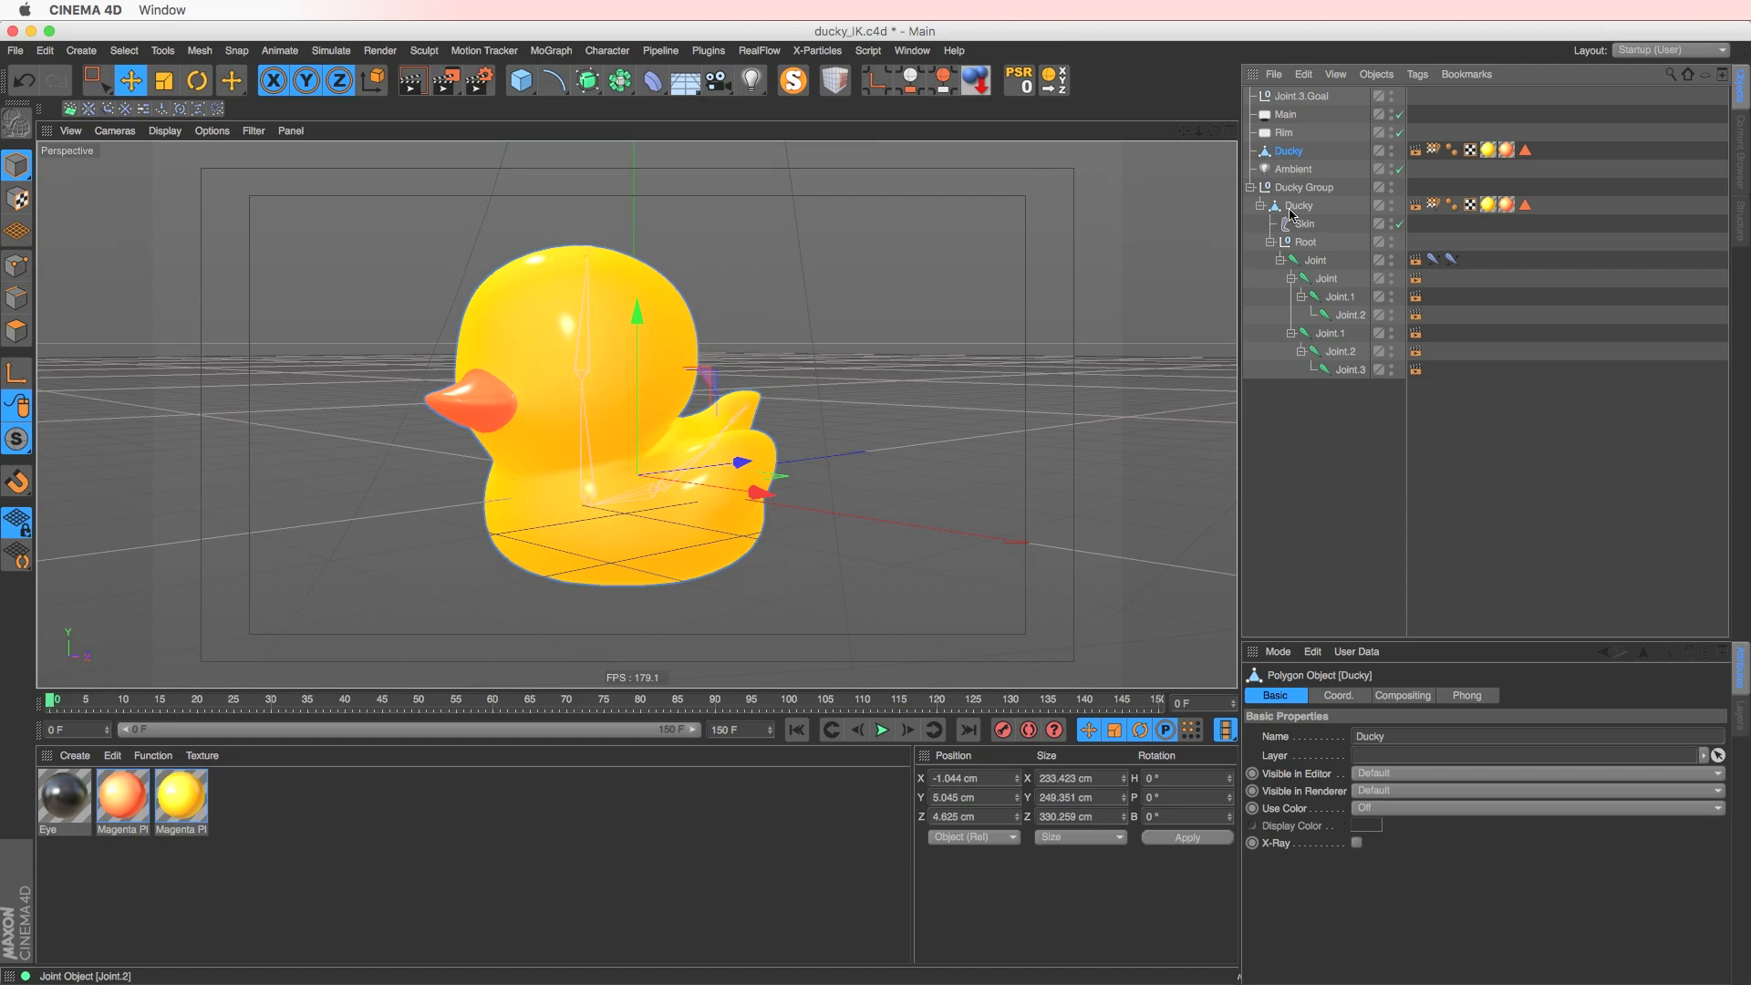
left_click(653, 82)
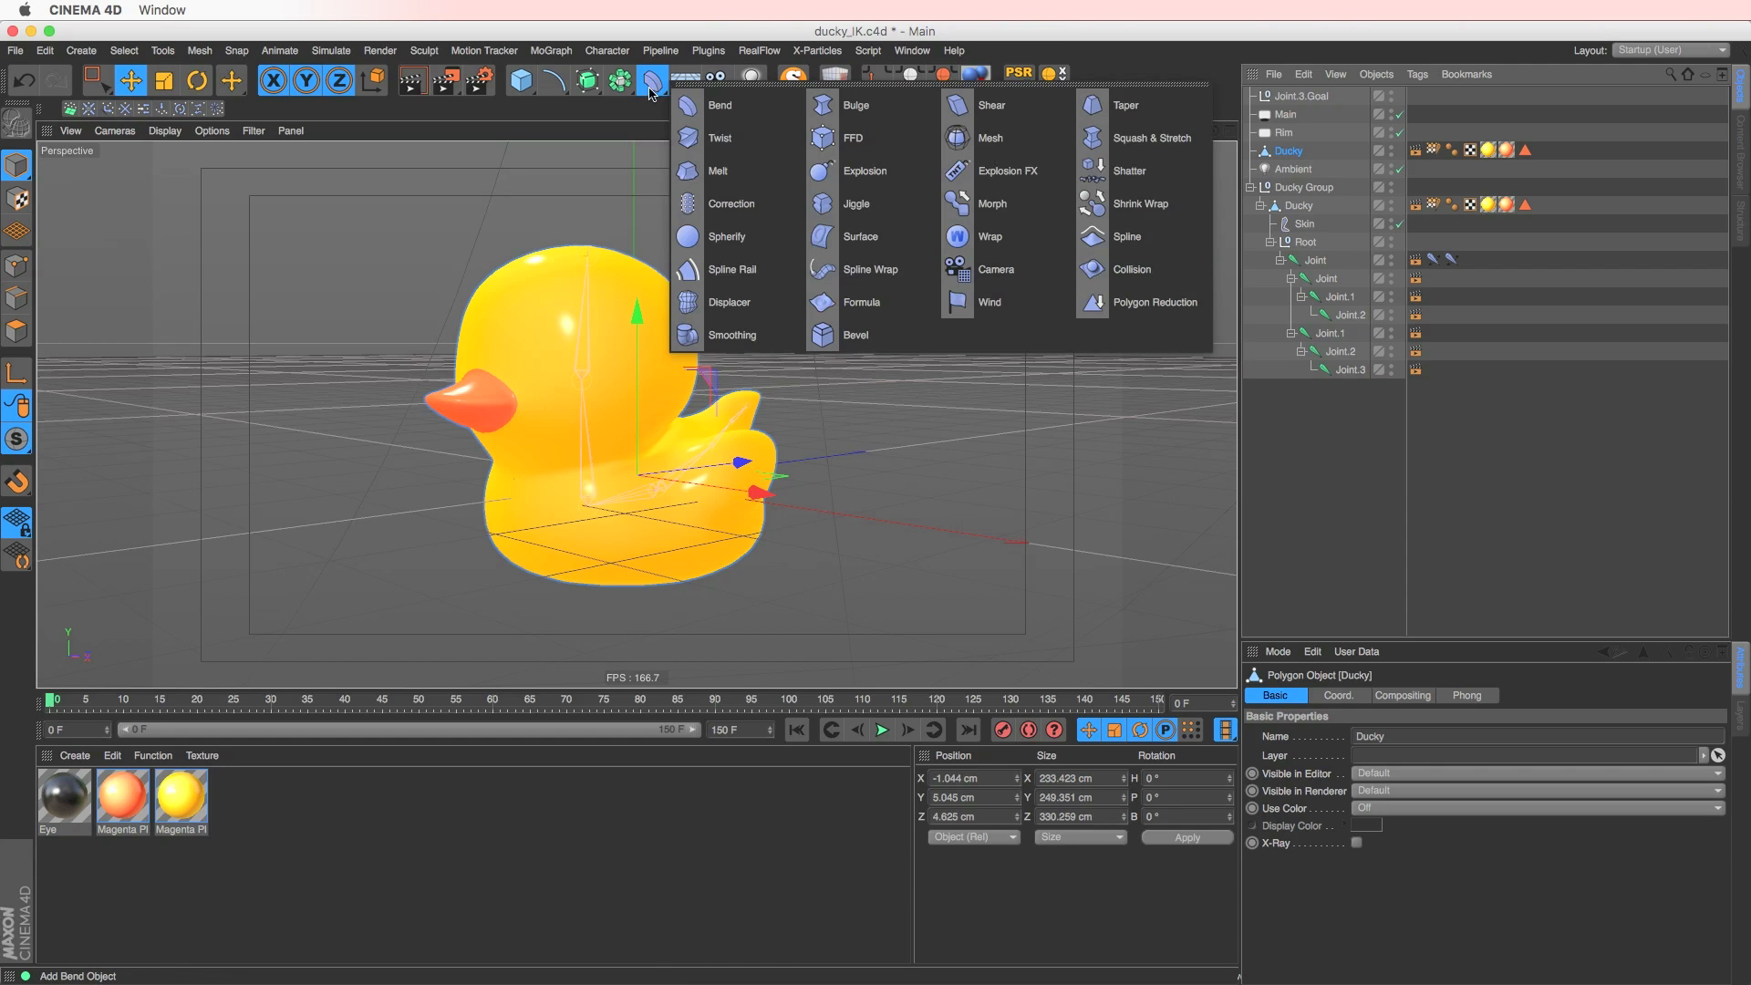
left_click(1135, 302)
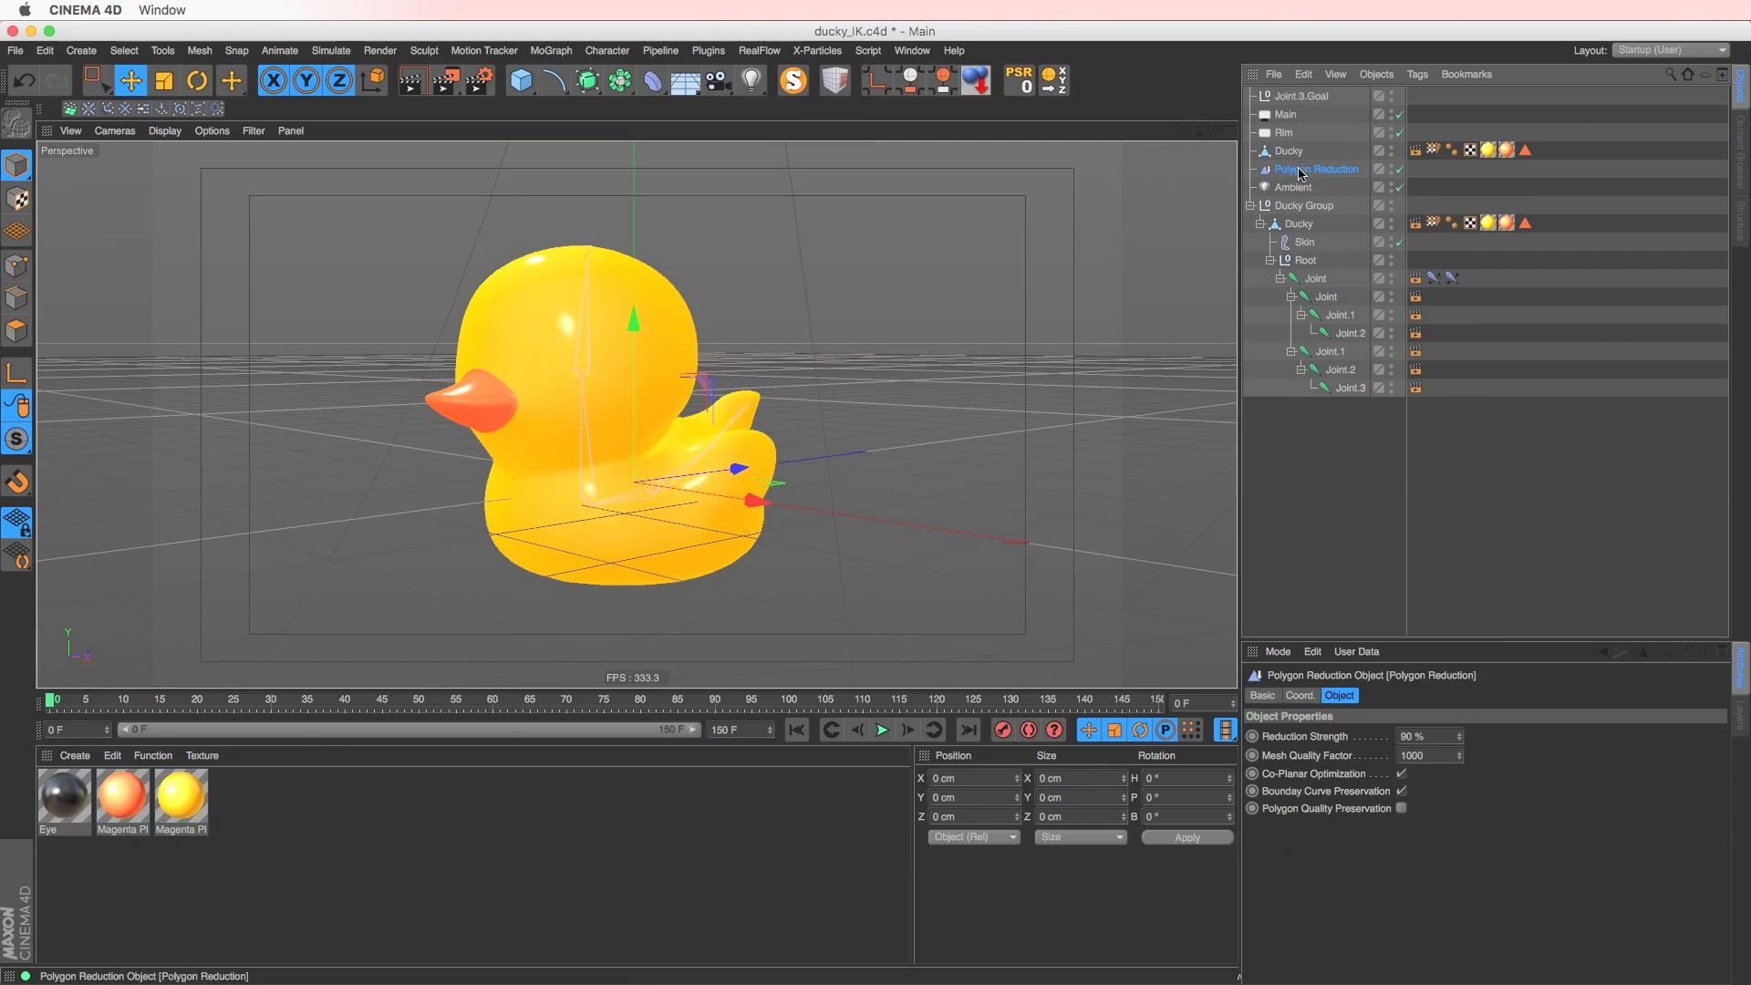
left_click_drag(1289, 155, 1289, 158)
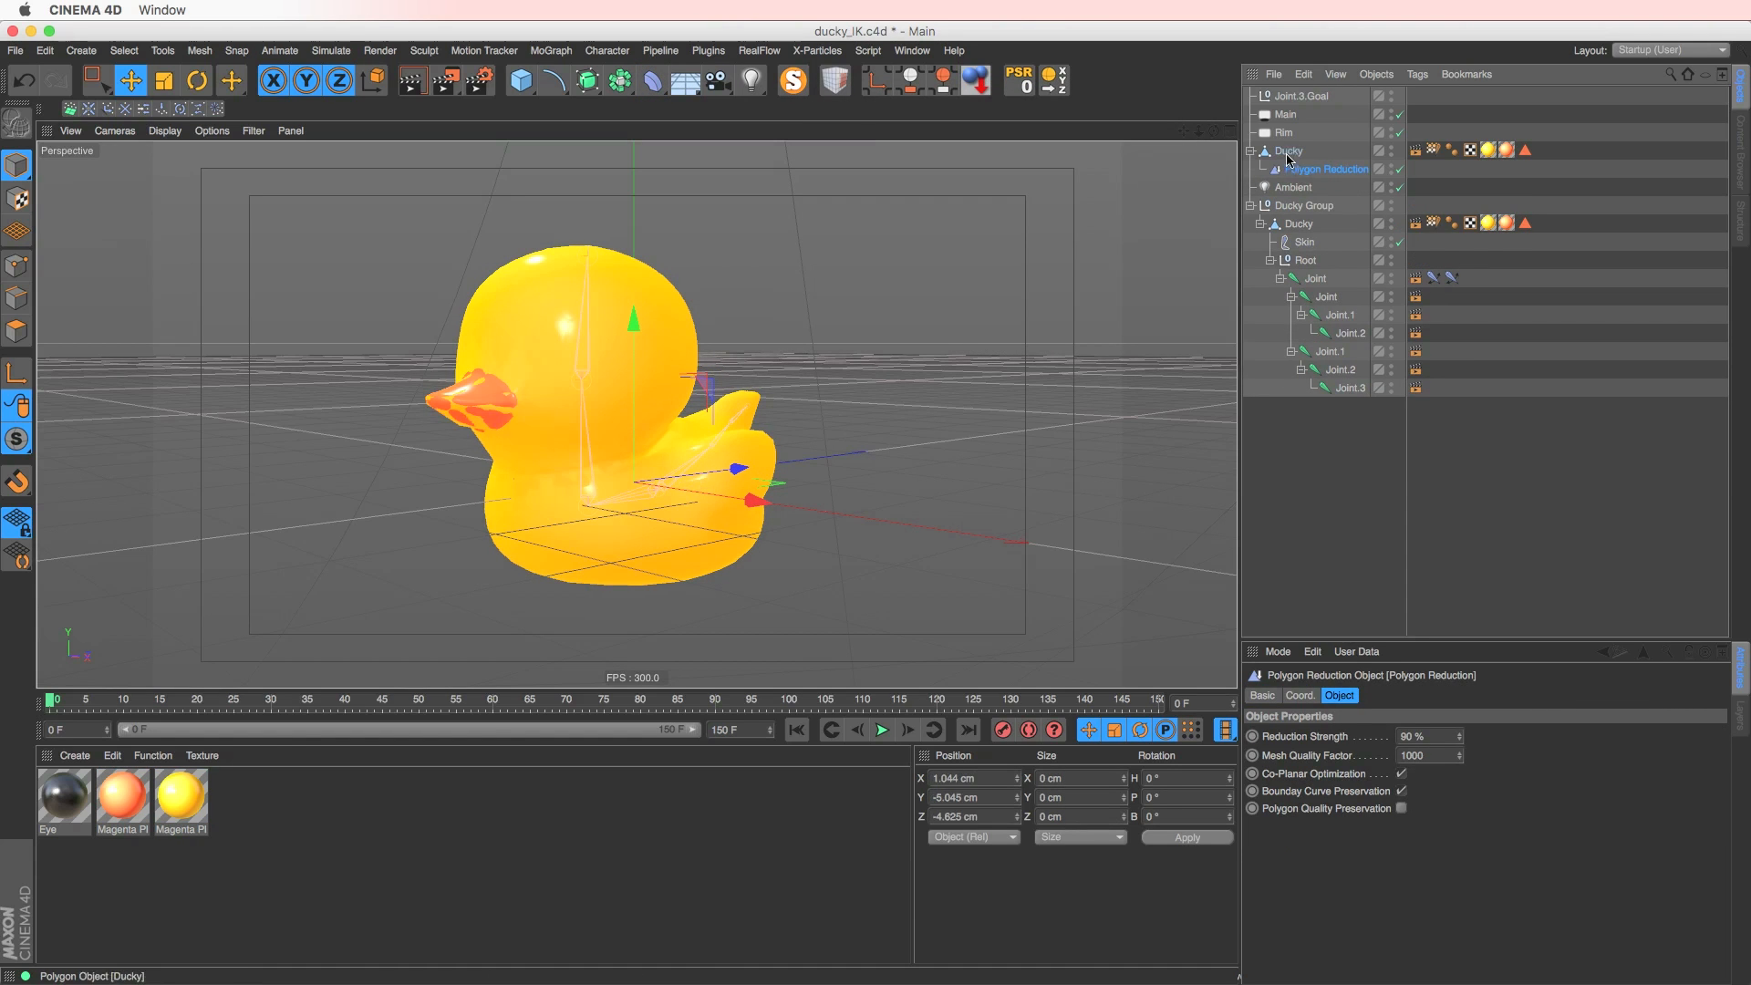
- Hide the original rigged Ducky and delete the material and selection tags from the duplicated Ducky
left_click(1389, 226, "ctrl+alt")
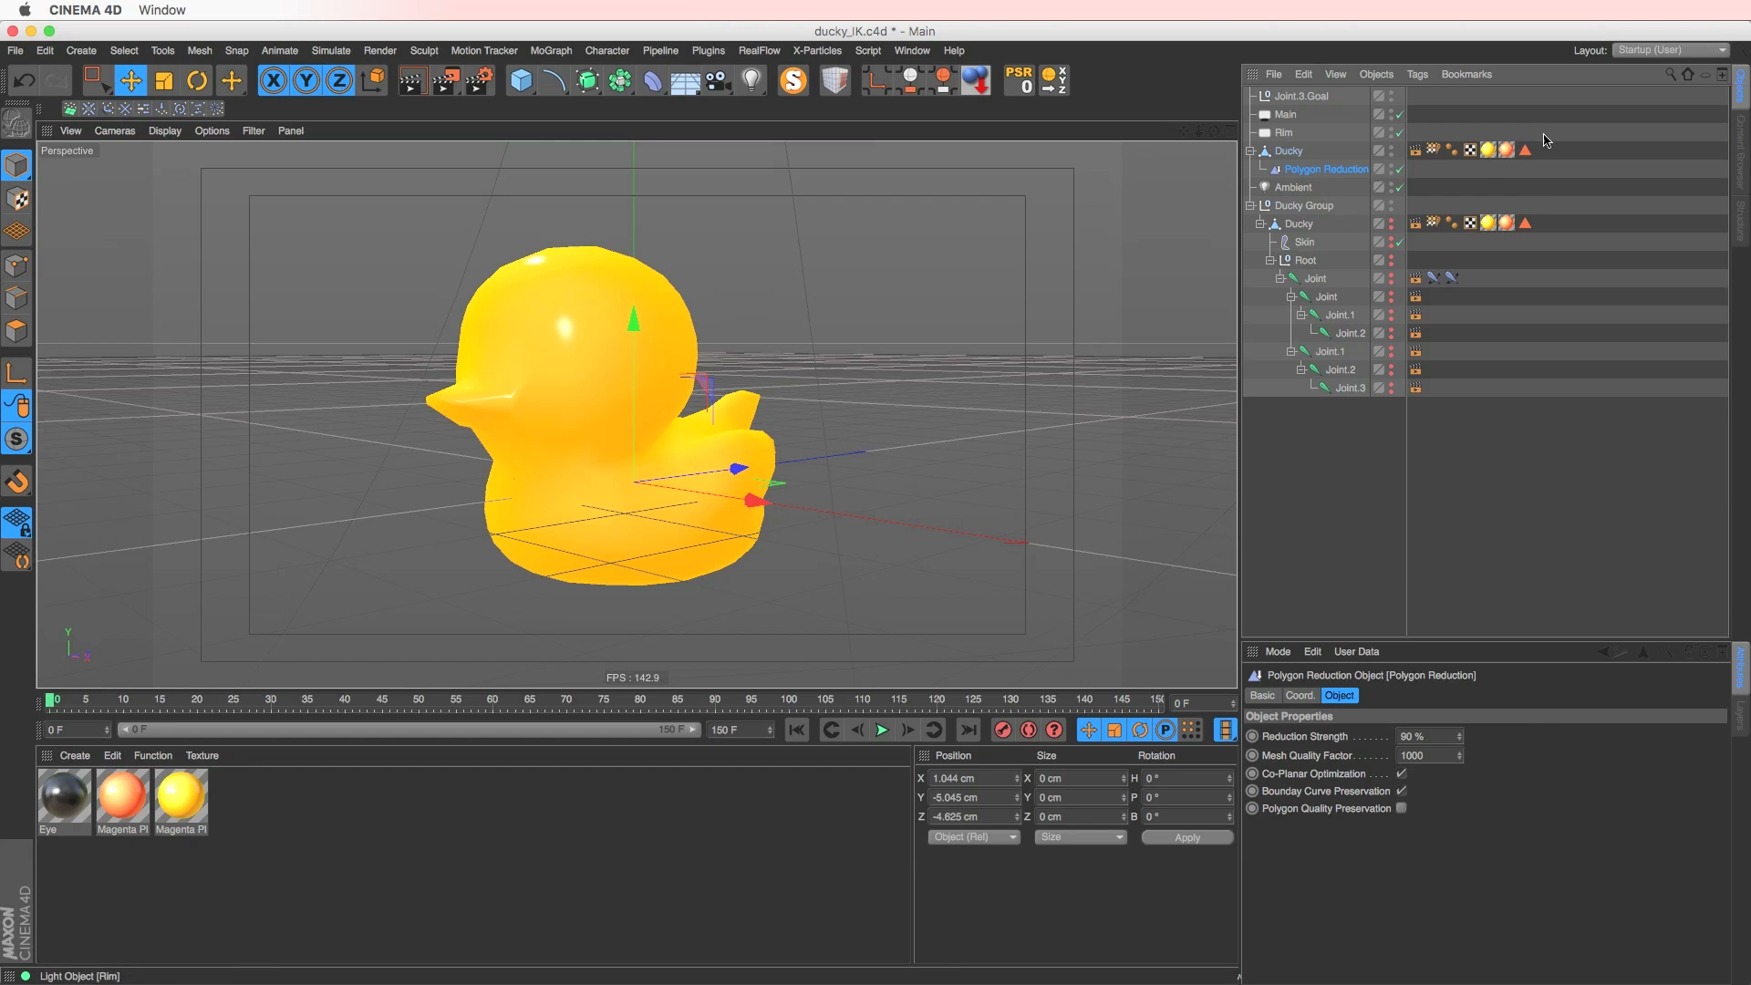
left_click_drag(1546, 139, 1483, 161)
key("Delete")
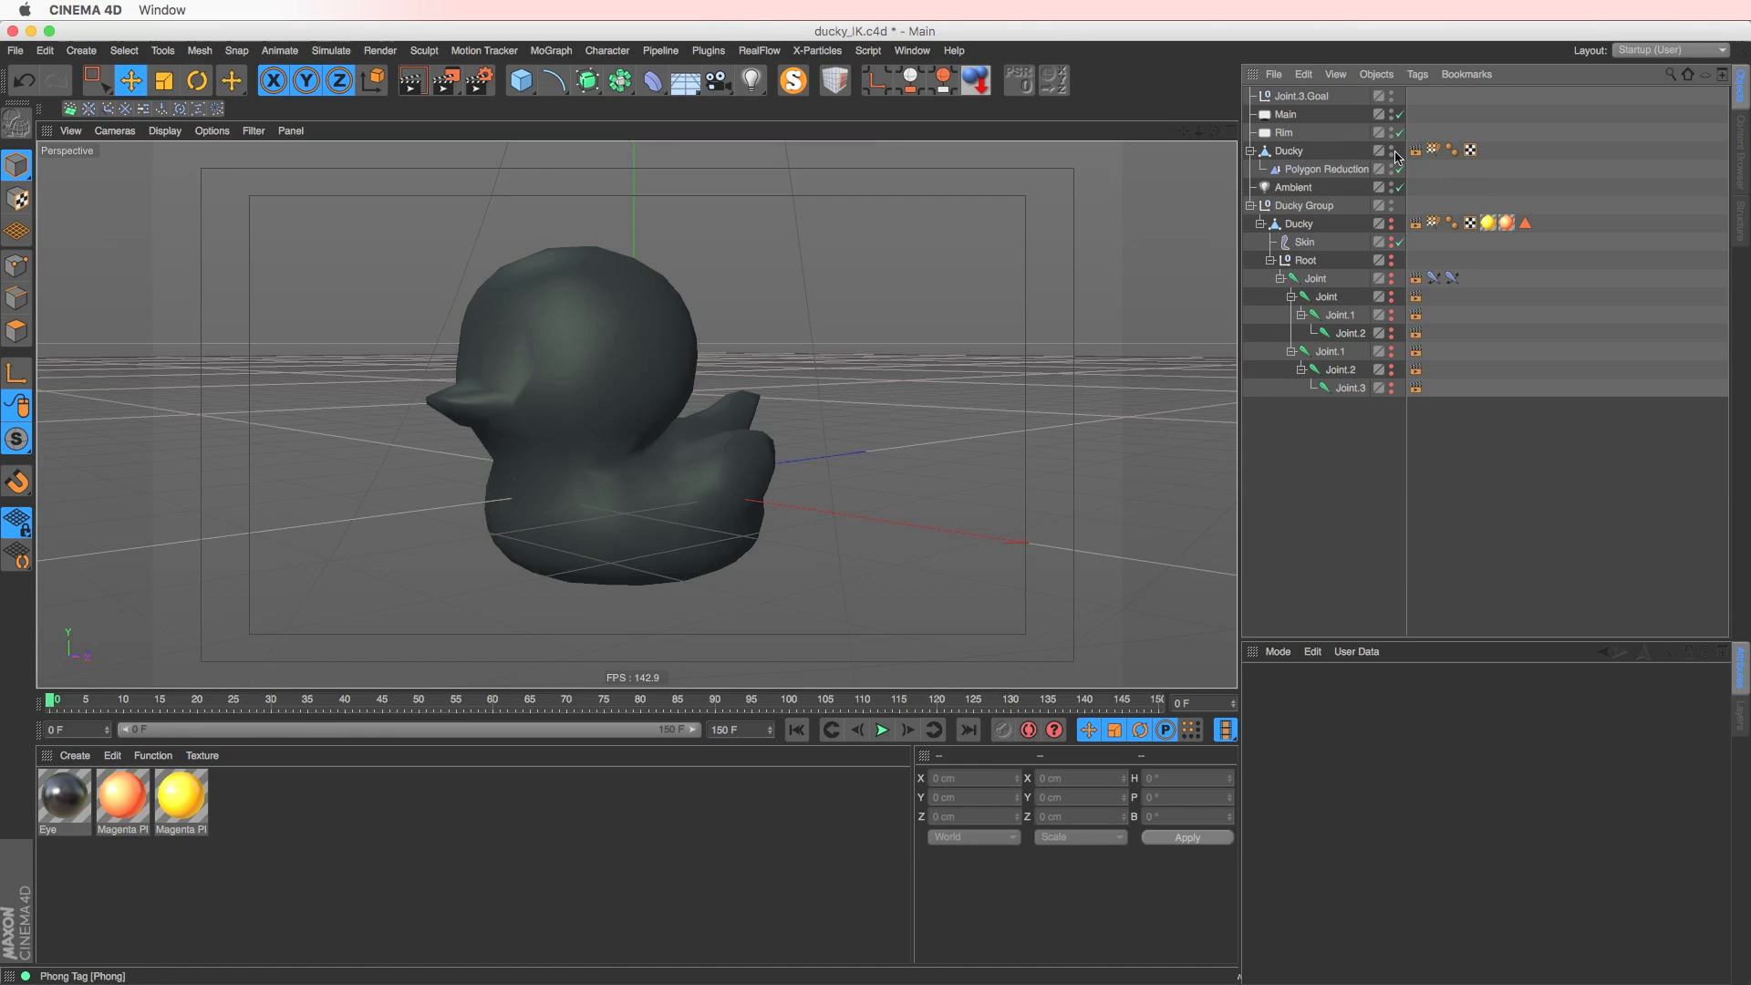
- Set the Polygon Reduction's strength to 95% and display the polygon lines on the duck in the viewport
left_click(1318, 170)
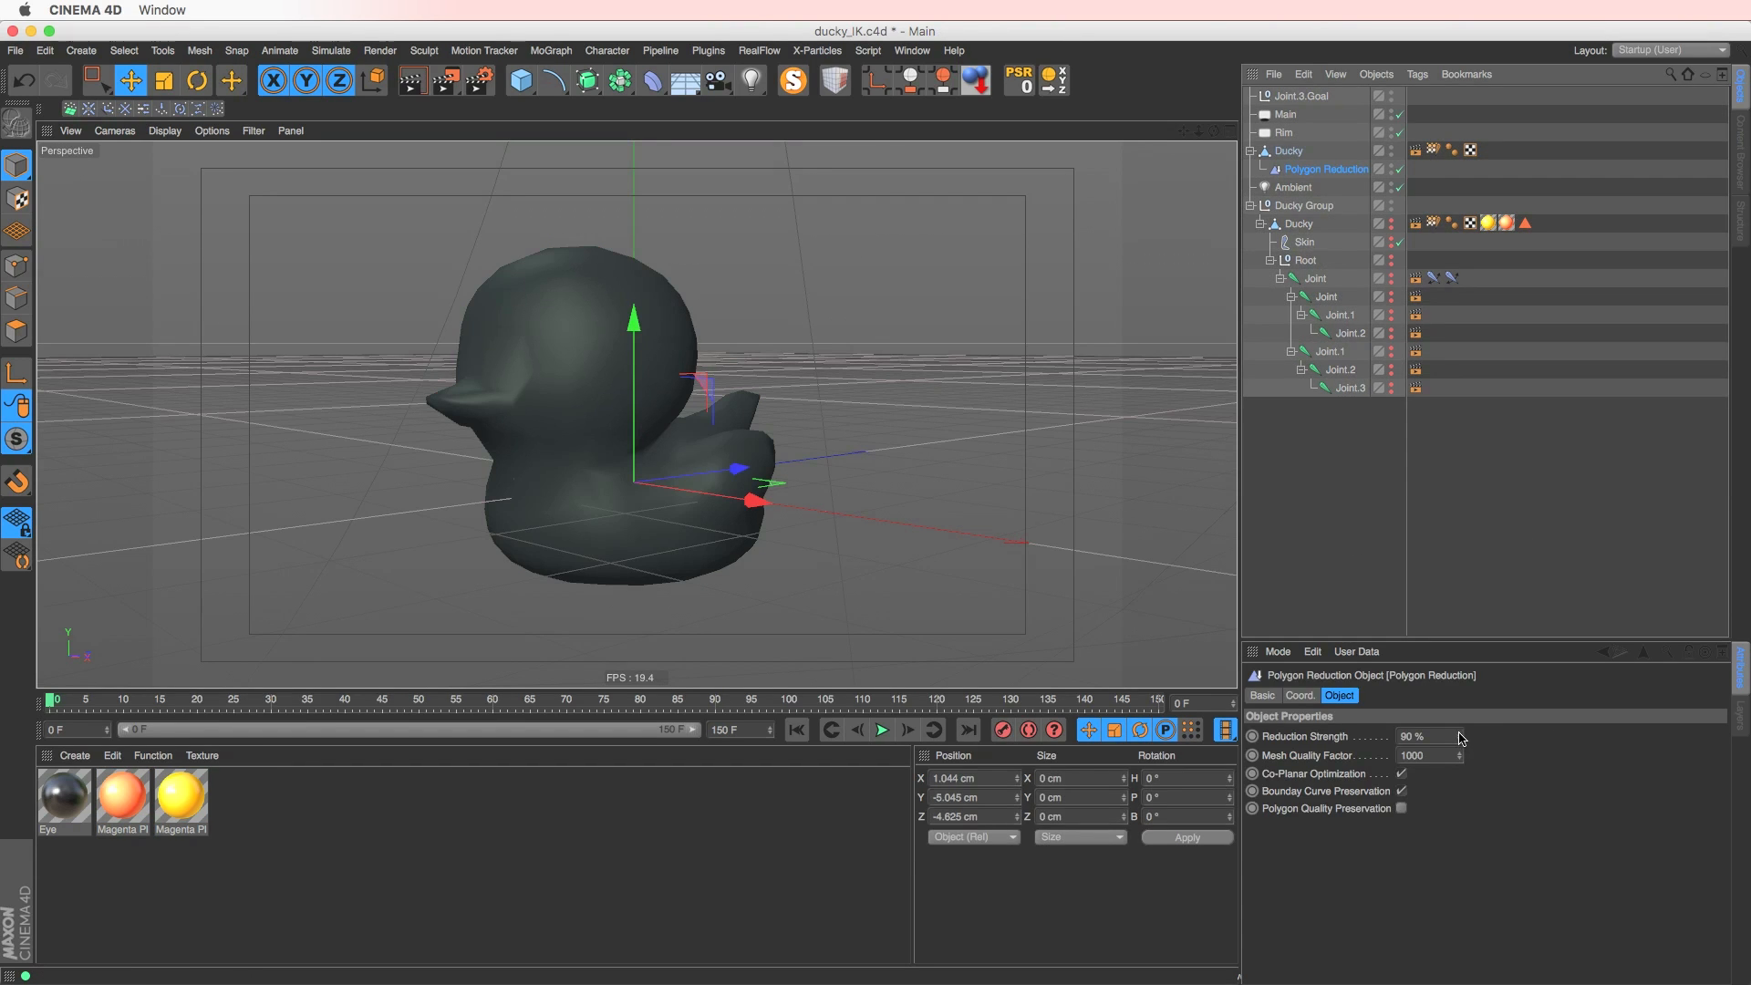
left_click_drag(1460, 736, 1460, 729)
left_click(115, 131)
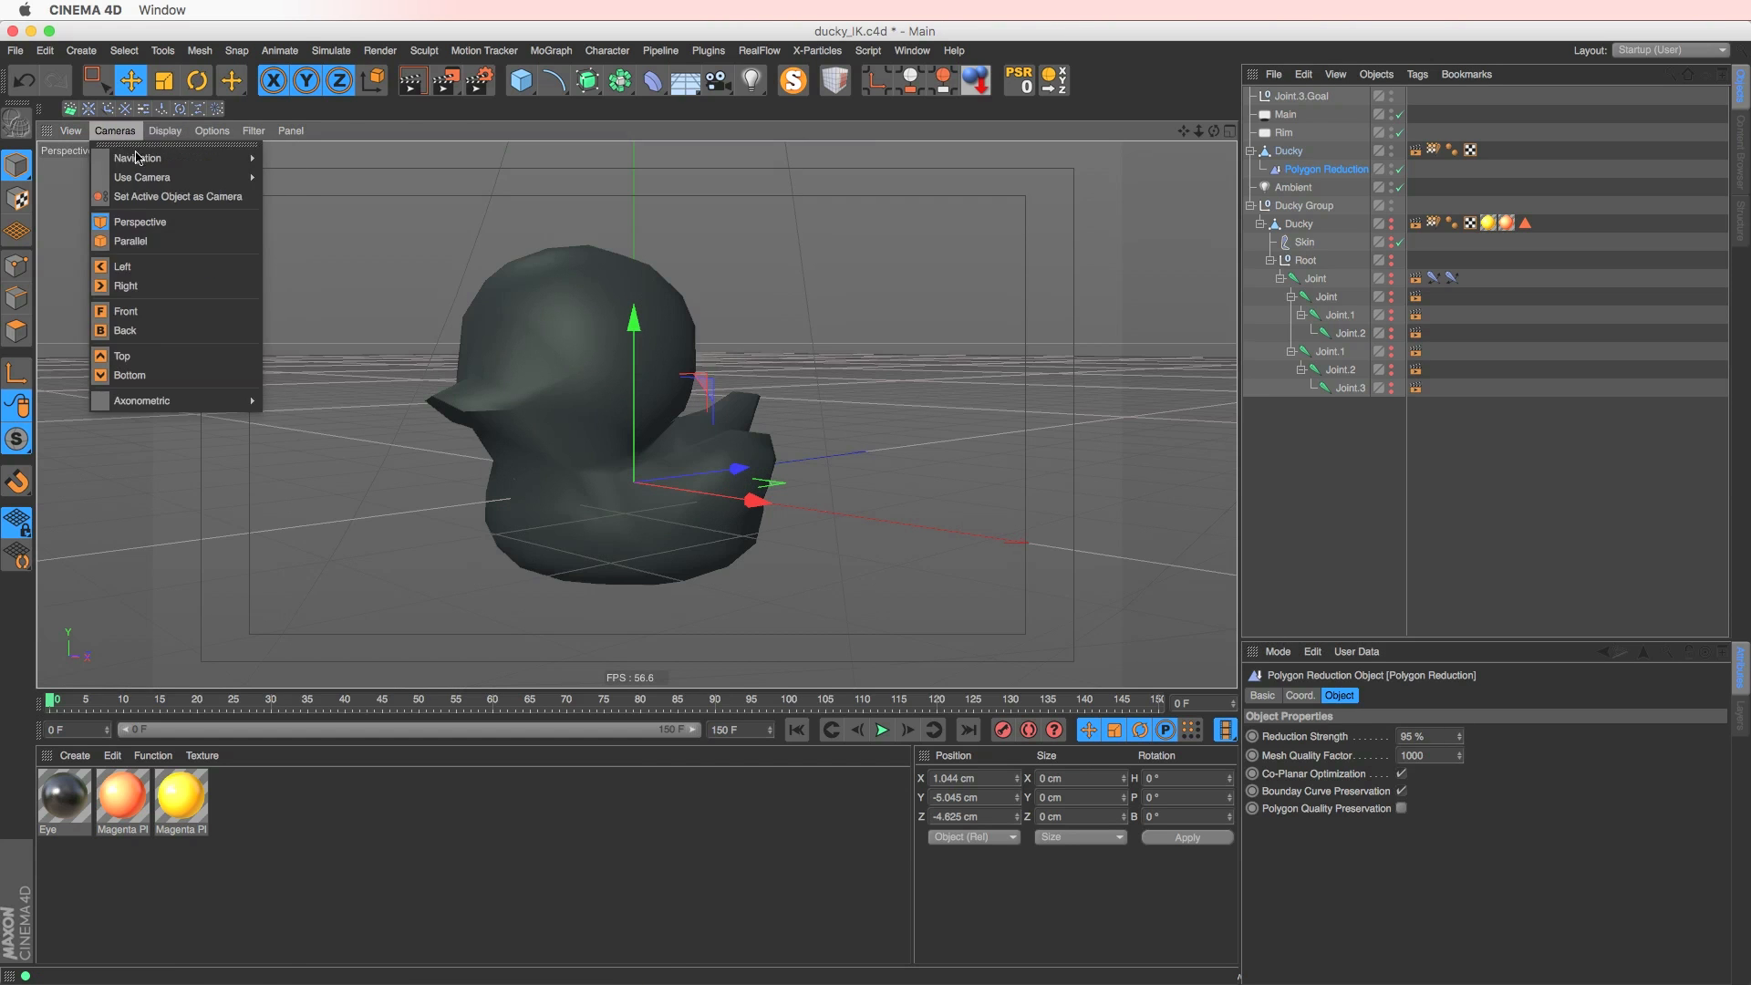
left_click(182, 176)
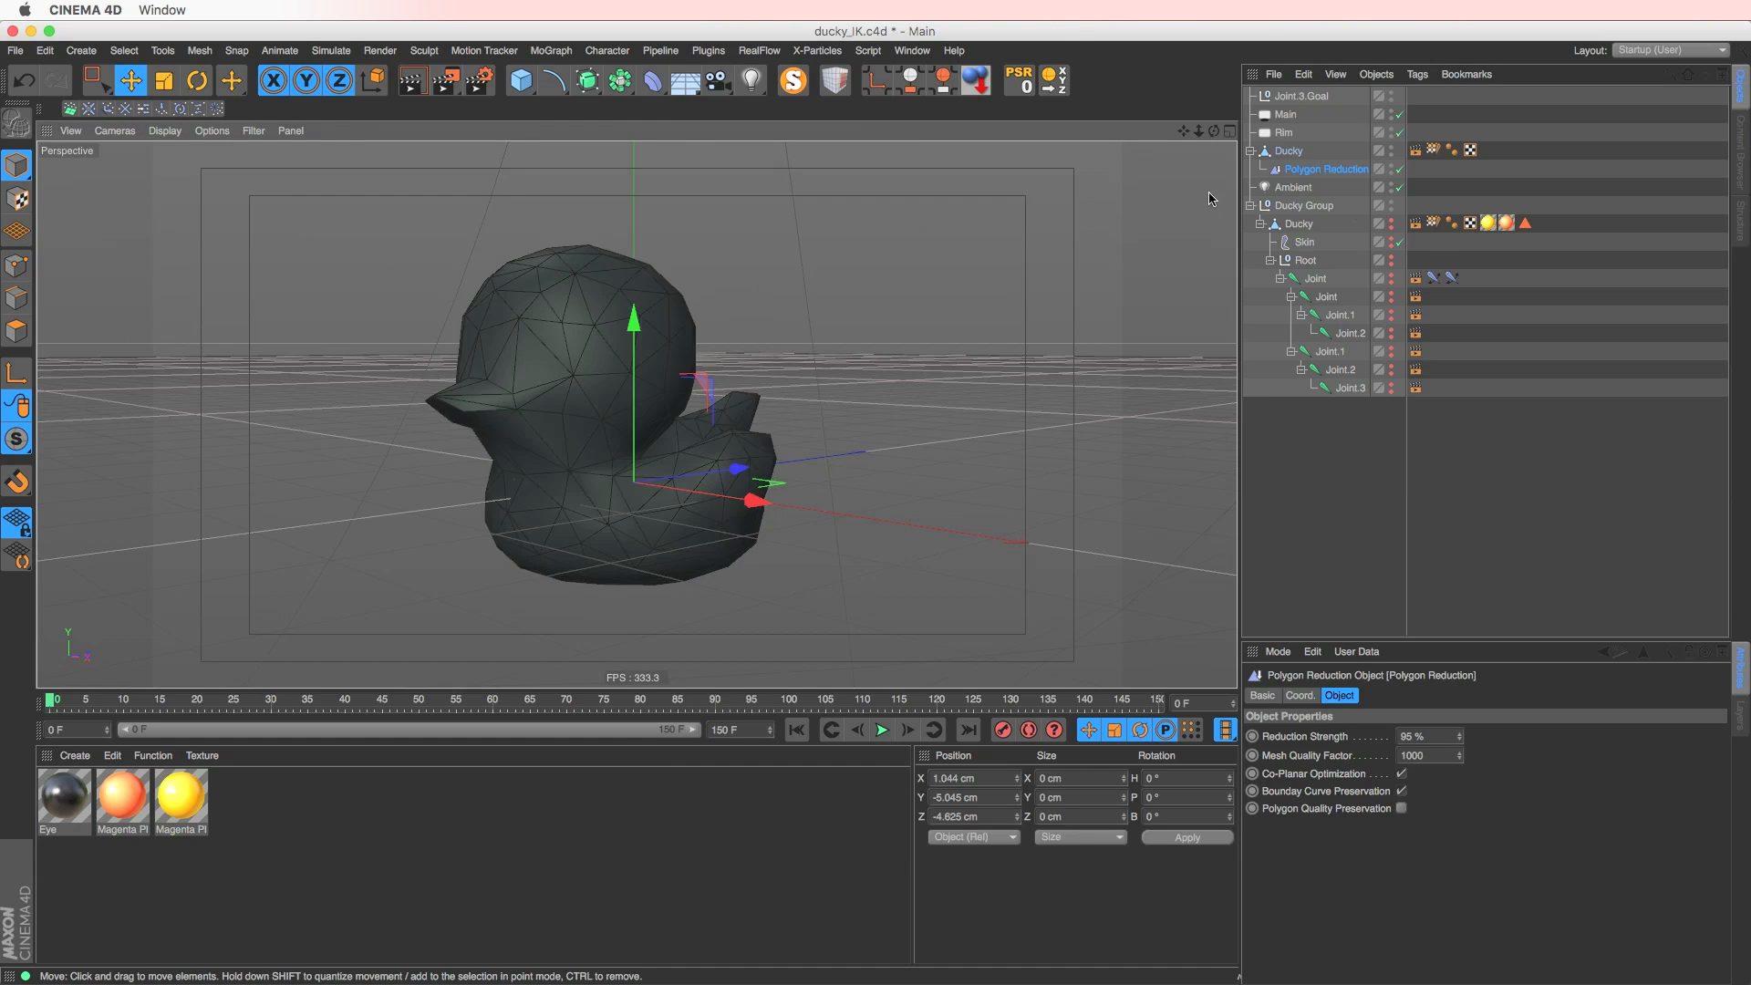
mouse_move(605, 387)
left_mouse_down("alt")
mouse_move(653, 372)
mouse_move(628, 376)
left_mouse_up("alt")
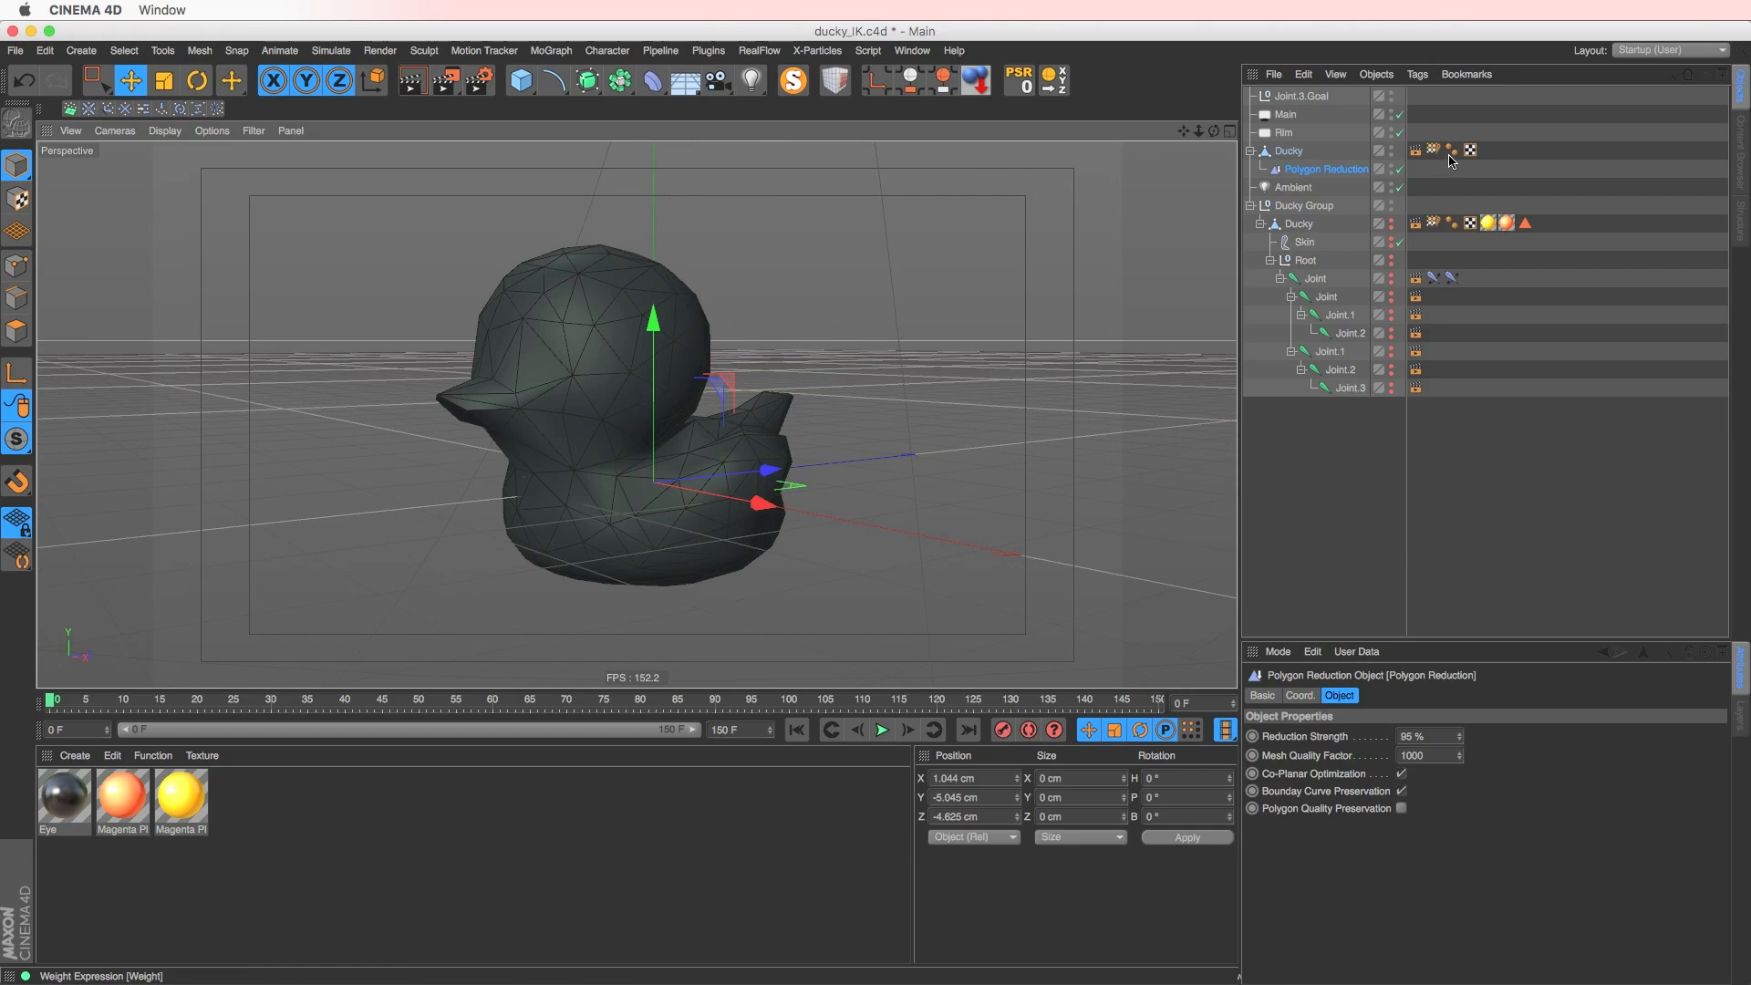
- Delete the Phong tag from the duplicated Ducky to give it faceted low-poly shading
left_click(1451, 150)
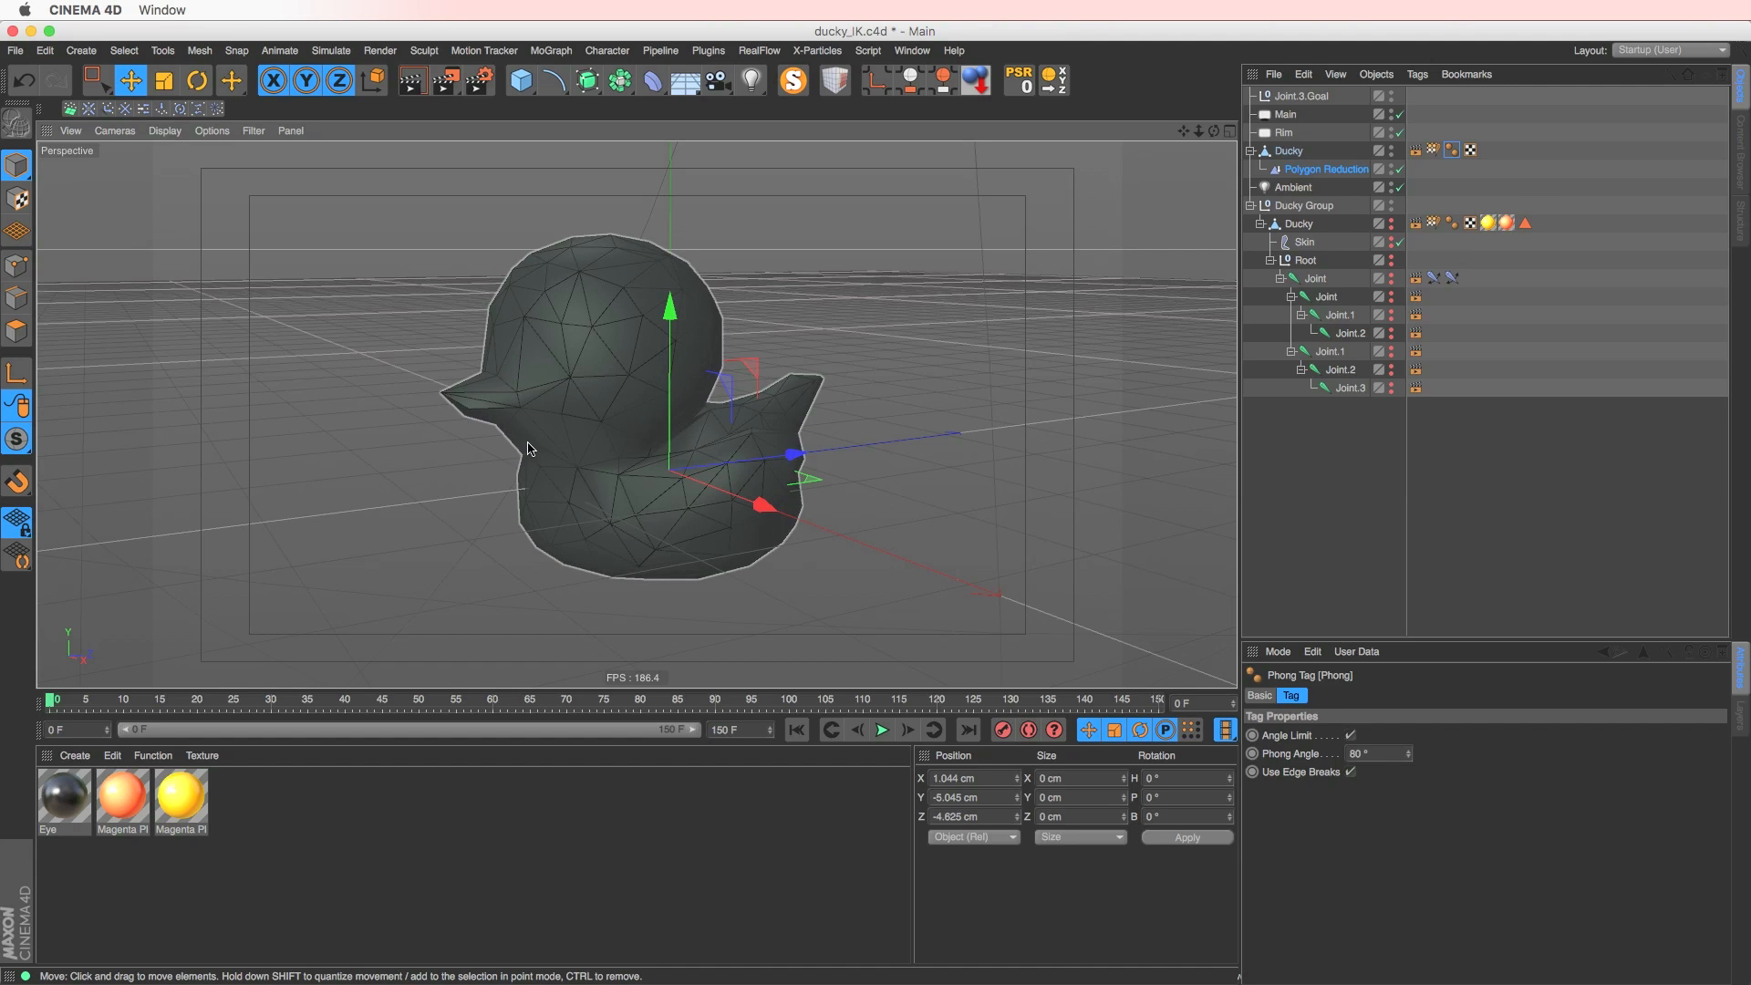
key("Delete")
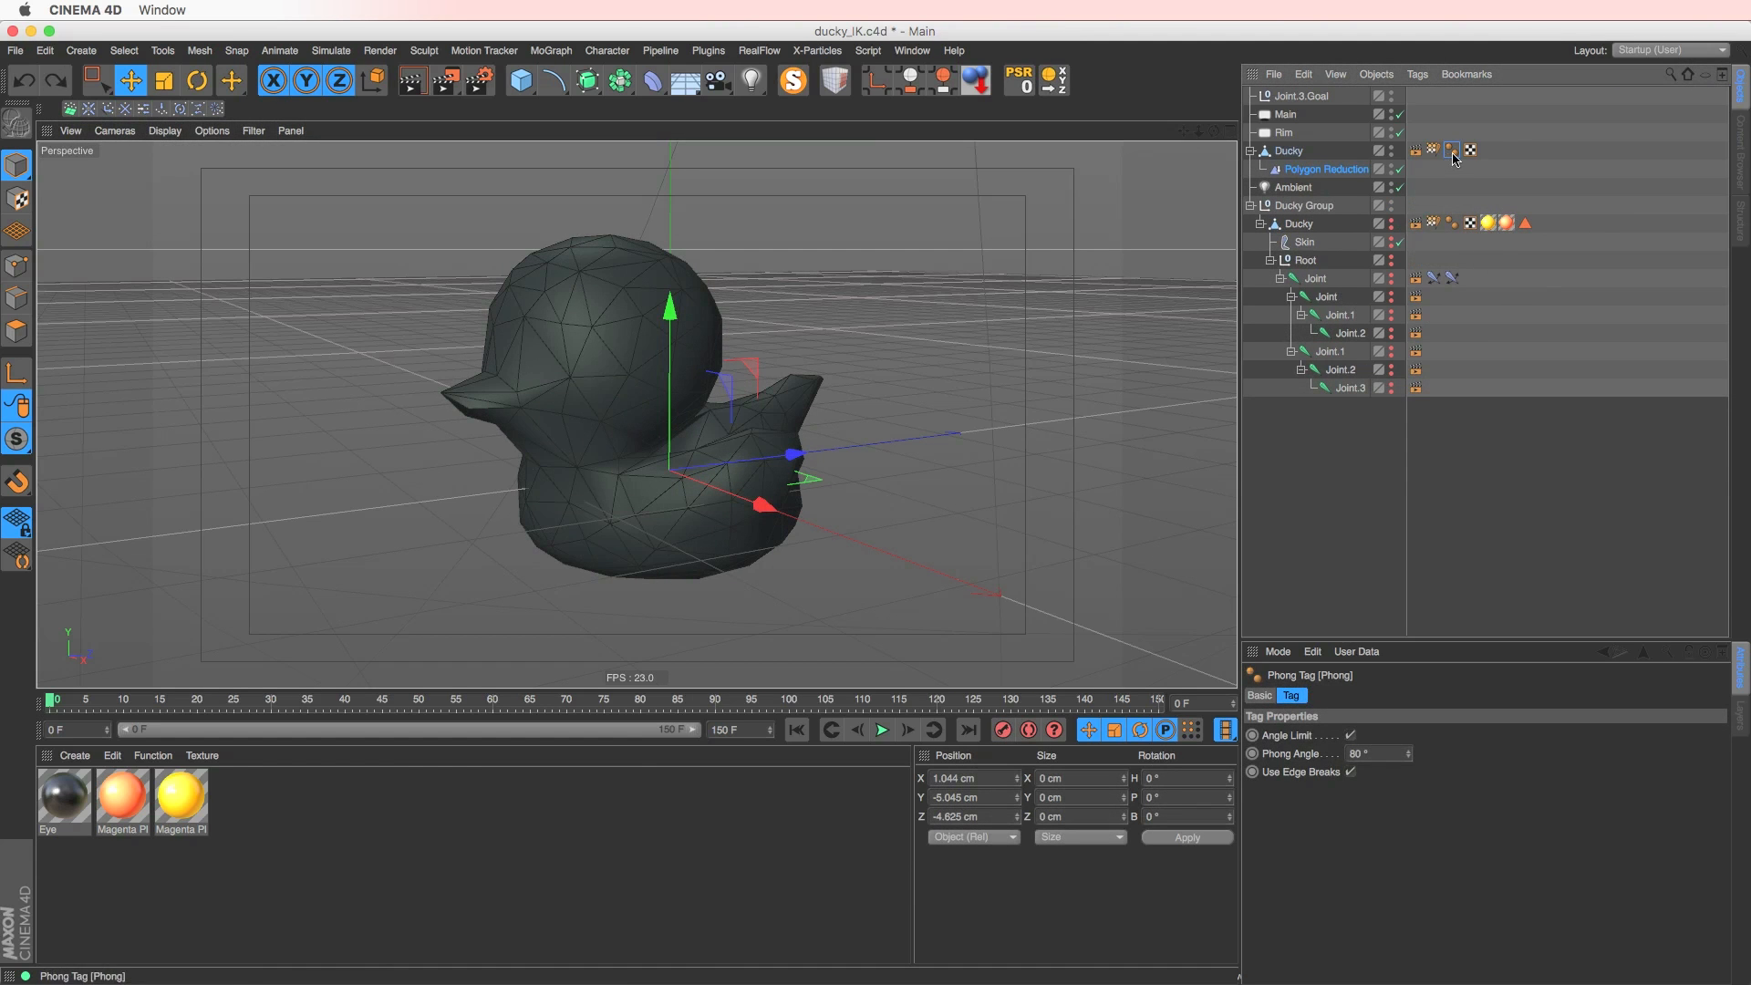
left_click(1455, 164)
left_click(1451, 151)
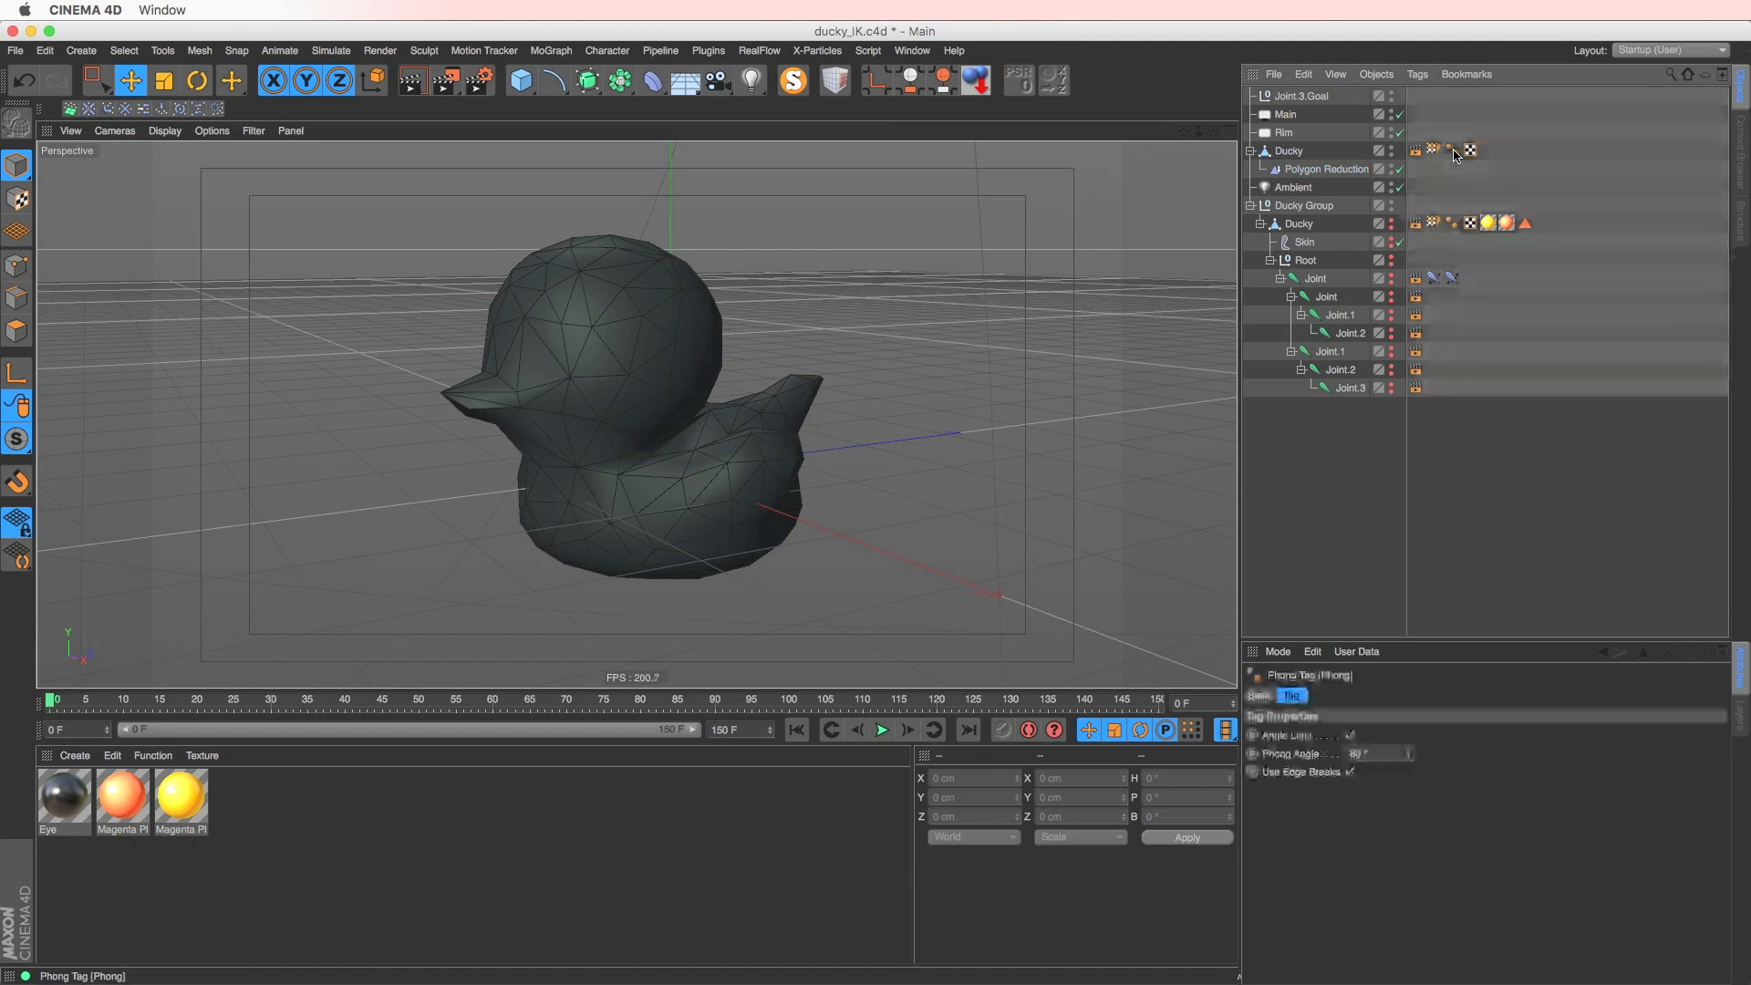
key("Delete")
mouse_move(688, 410)
left_mouse_down("alt")
mouse_move(706, 417)
mouse_move(690, 425)
mouse_move(700, 408)
left_mouse_up("alt")
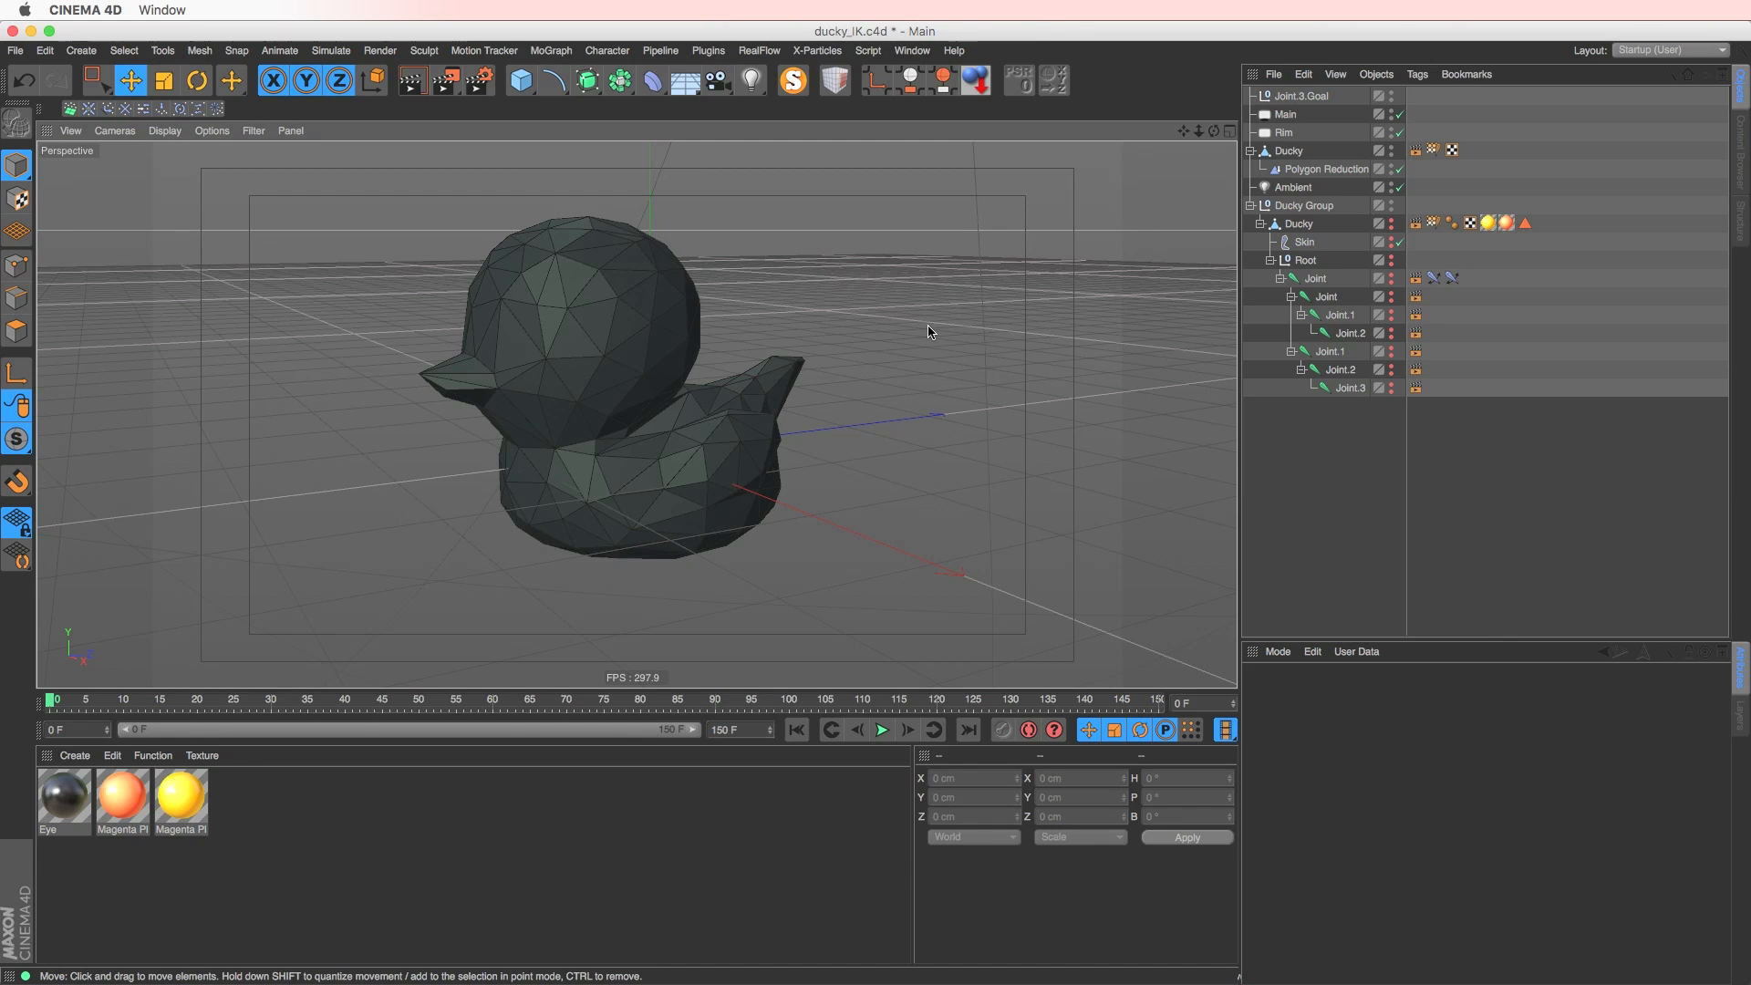
- Add a Mesh deformer as a child of the low-poly Ducky, placed above the Polygon Reduction
left_click(1299, 224)
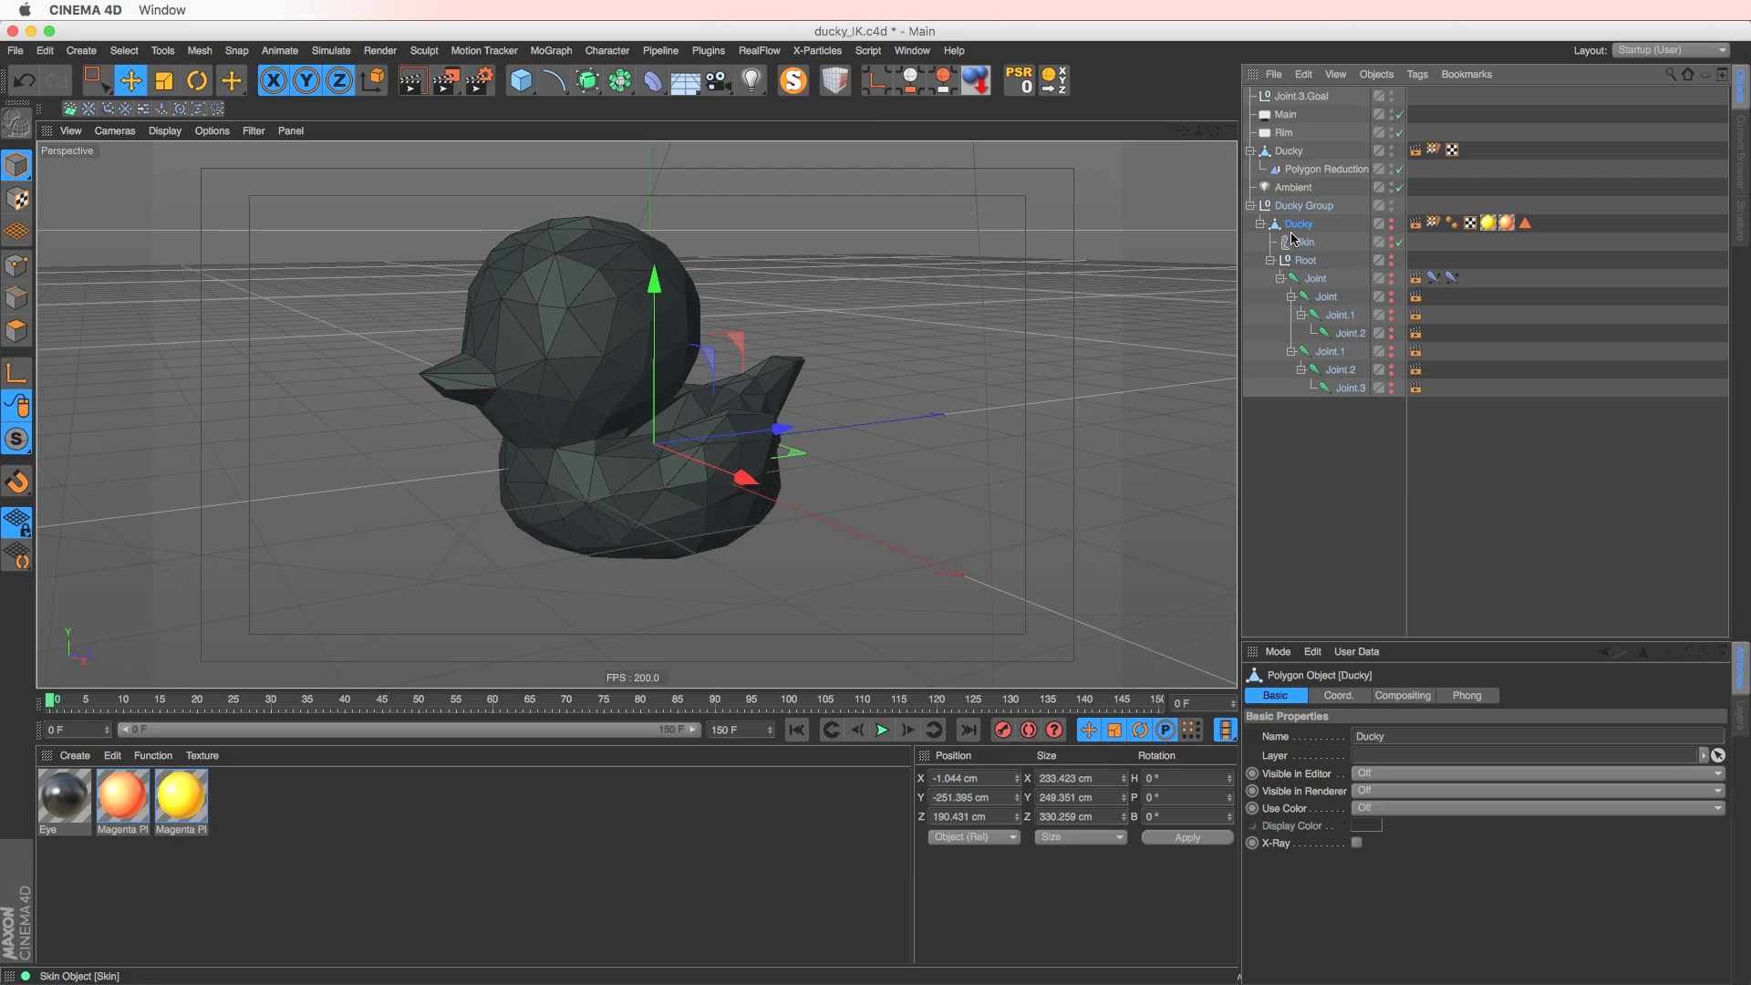
left_click(1289, 152)
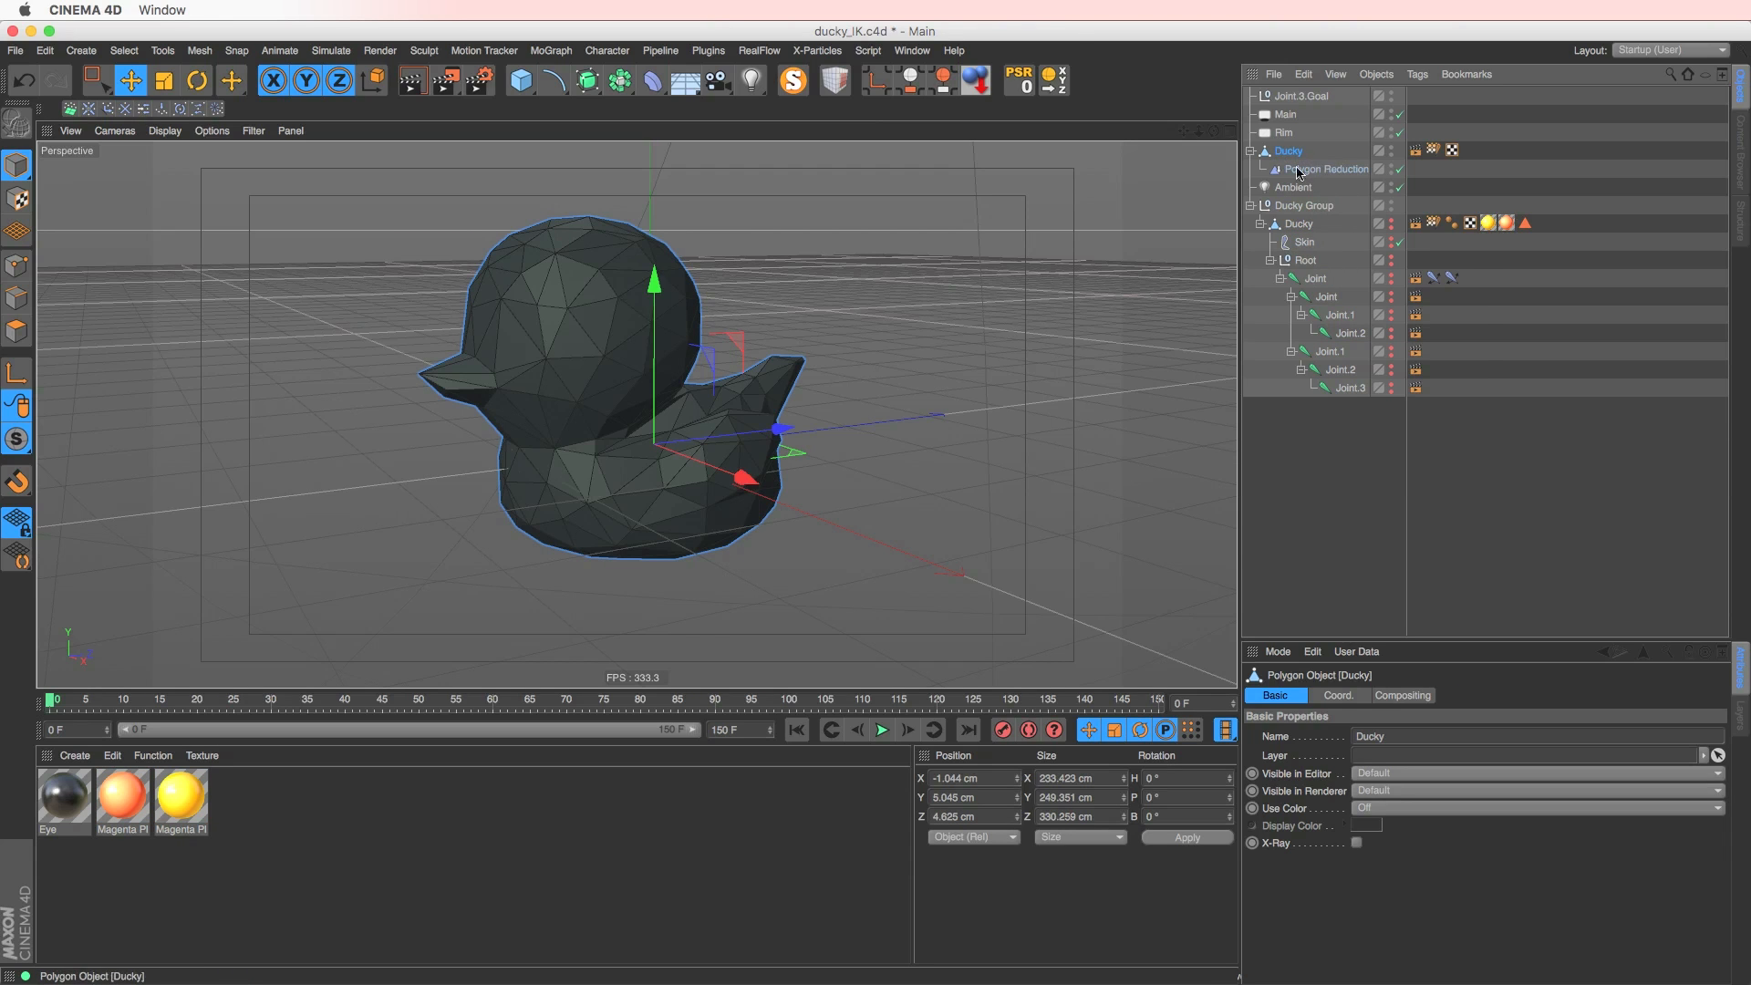
left_click(1302, 170)
left_click(1286, 153)
left_click(653, 82)
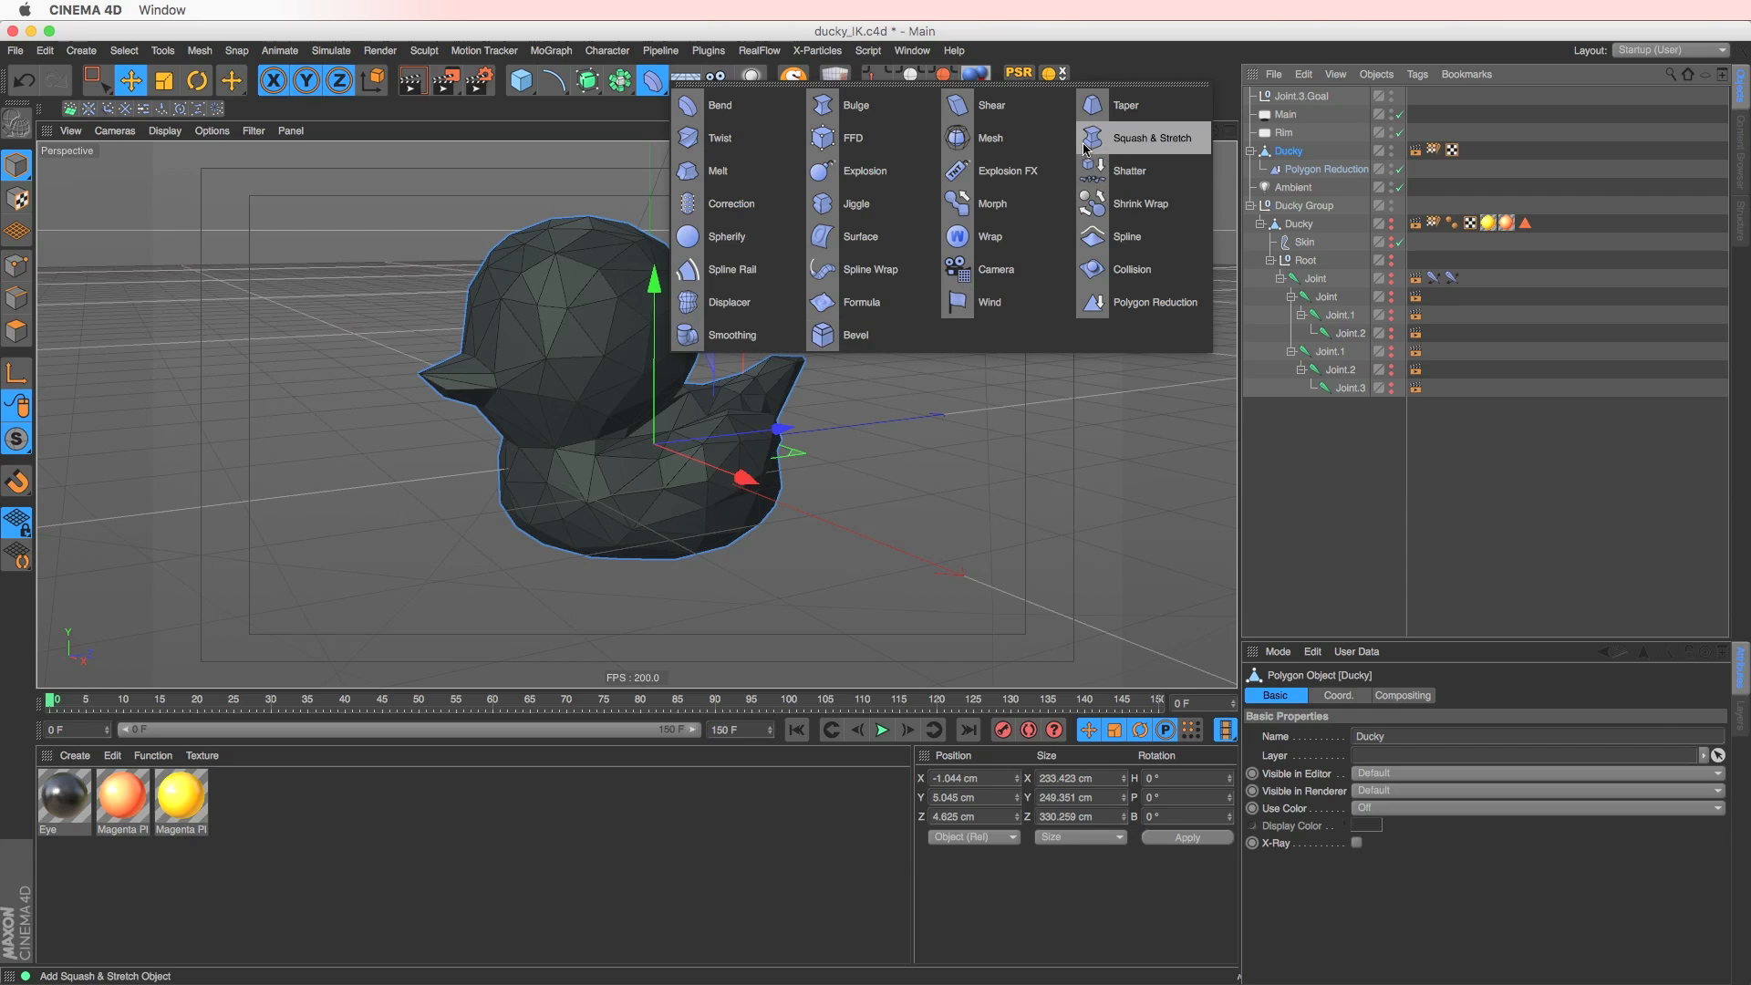
left_click(990, 138)
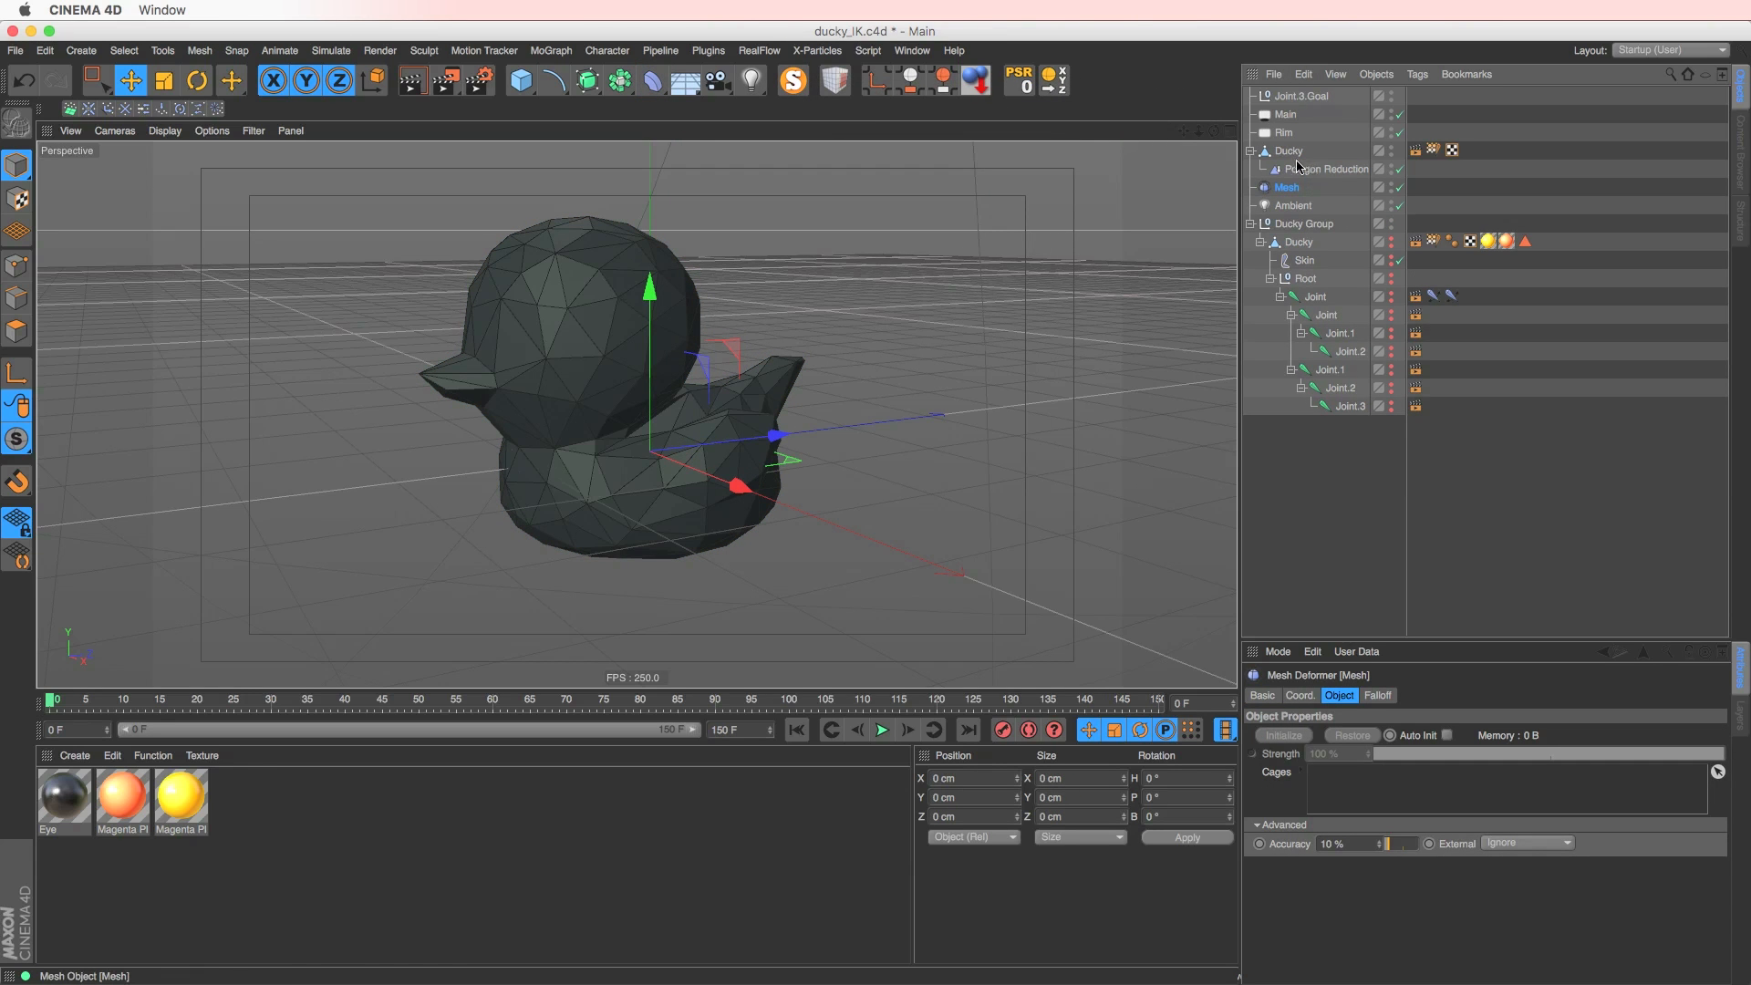
left_click_drag(1298, 167, 1296, 174)
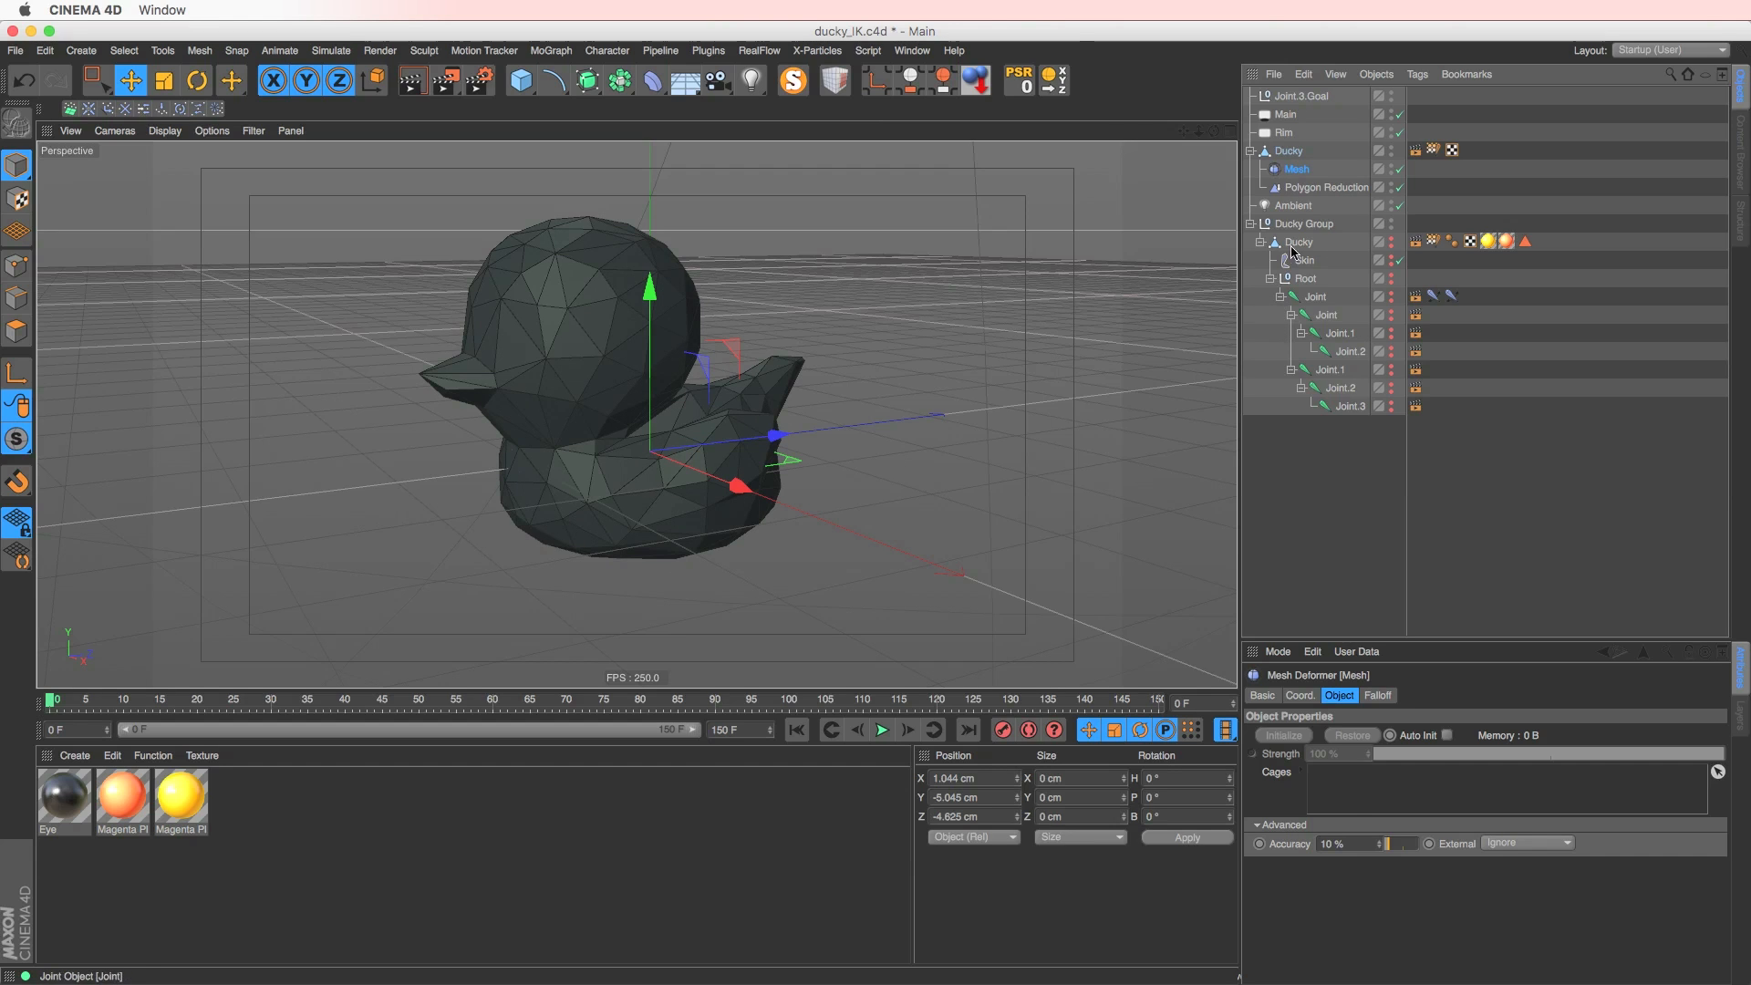
- Assign the original rigged Ducky as the Mesh deformer's cage, set External to Surface and initialize the deformer
left_click_drag(1338, 252, 1339, 795)
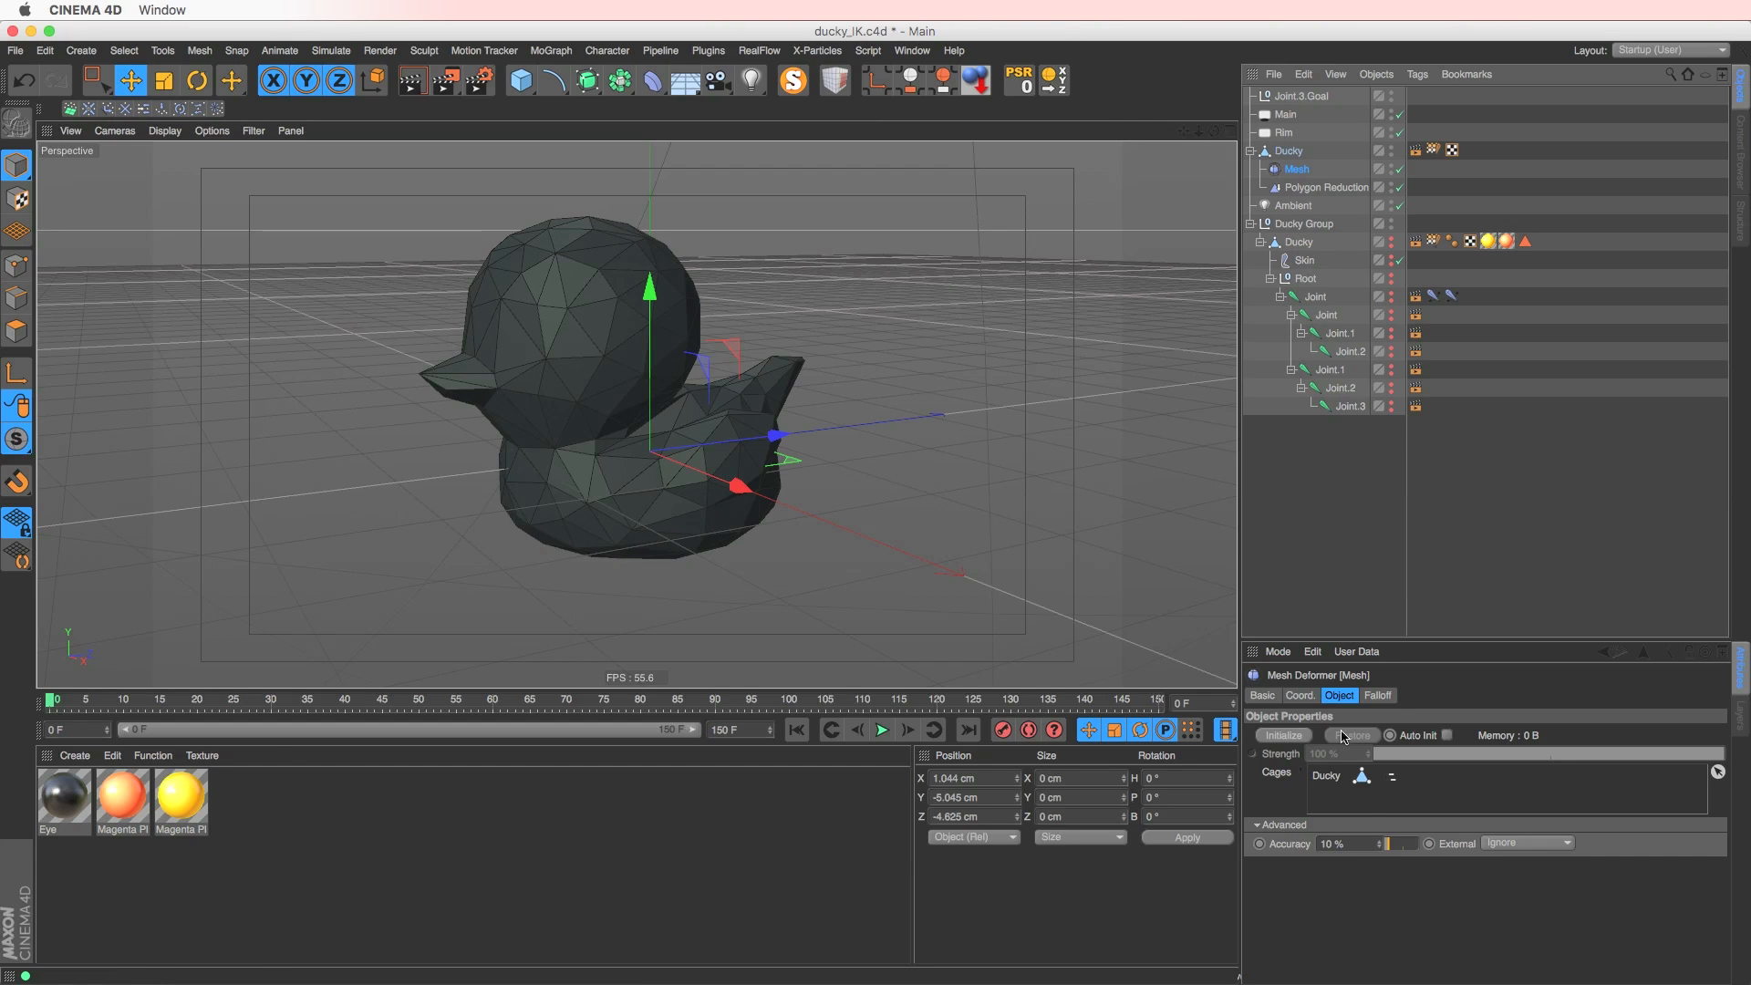
left_click(1392, 261)
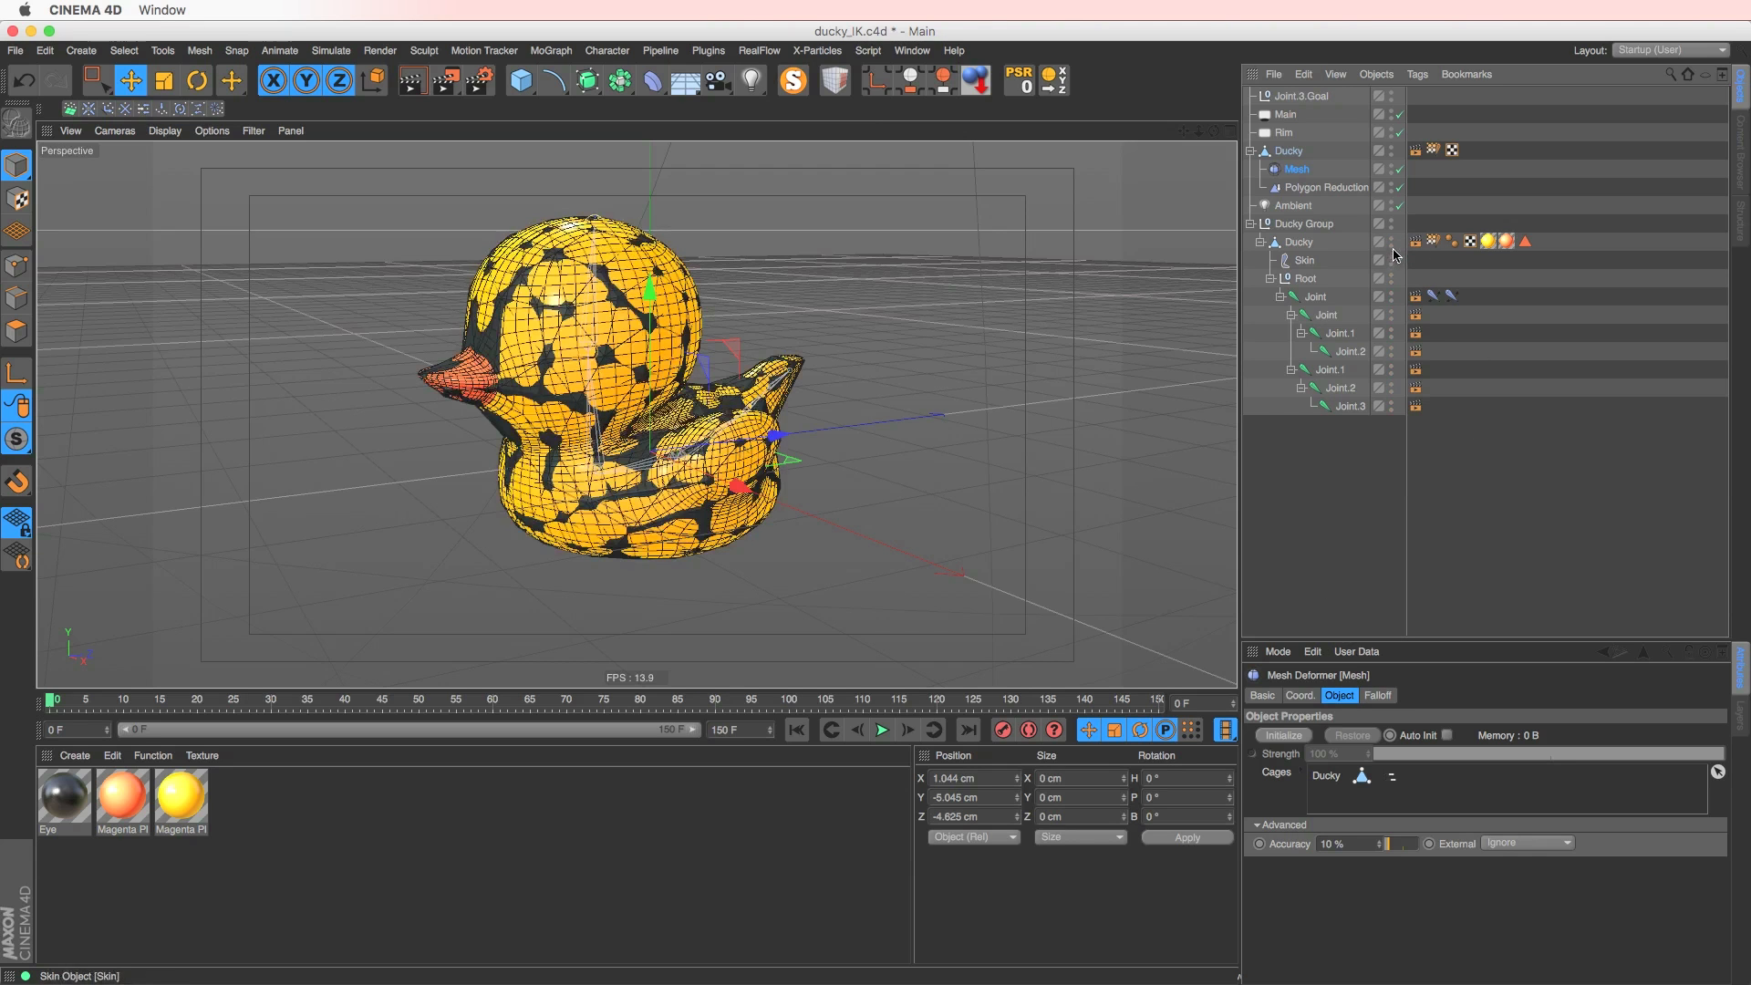
left_click(1393, 261)
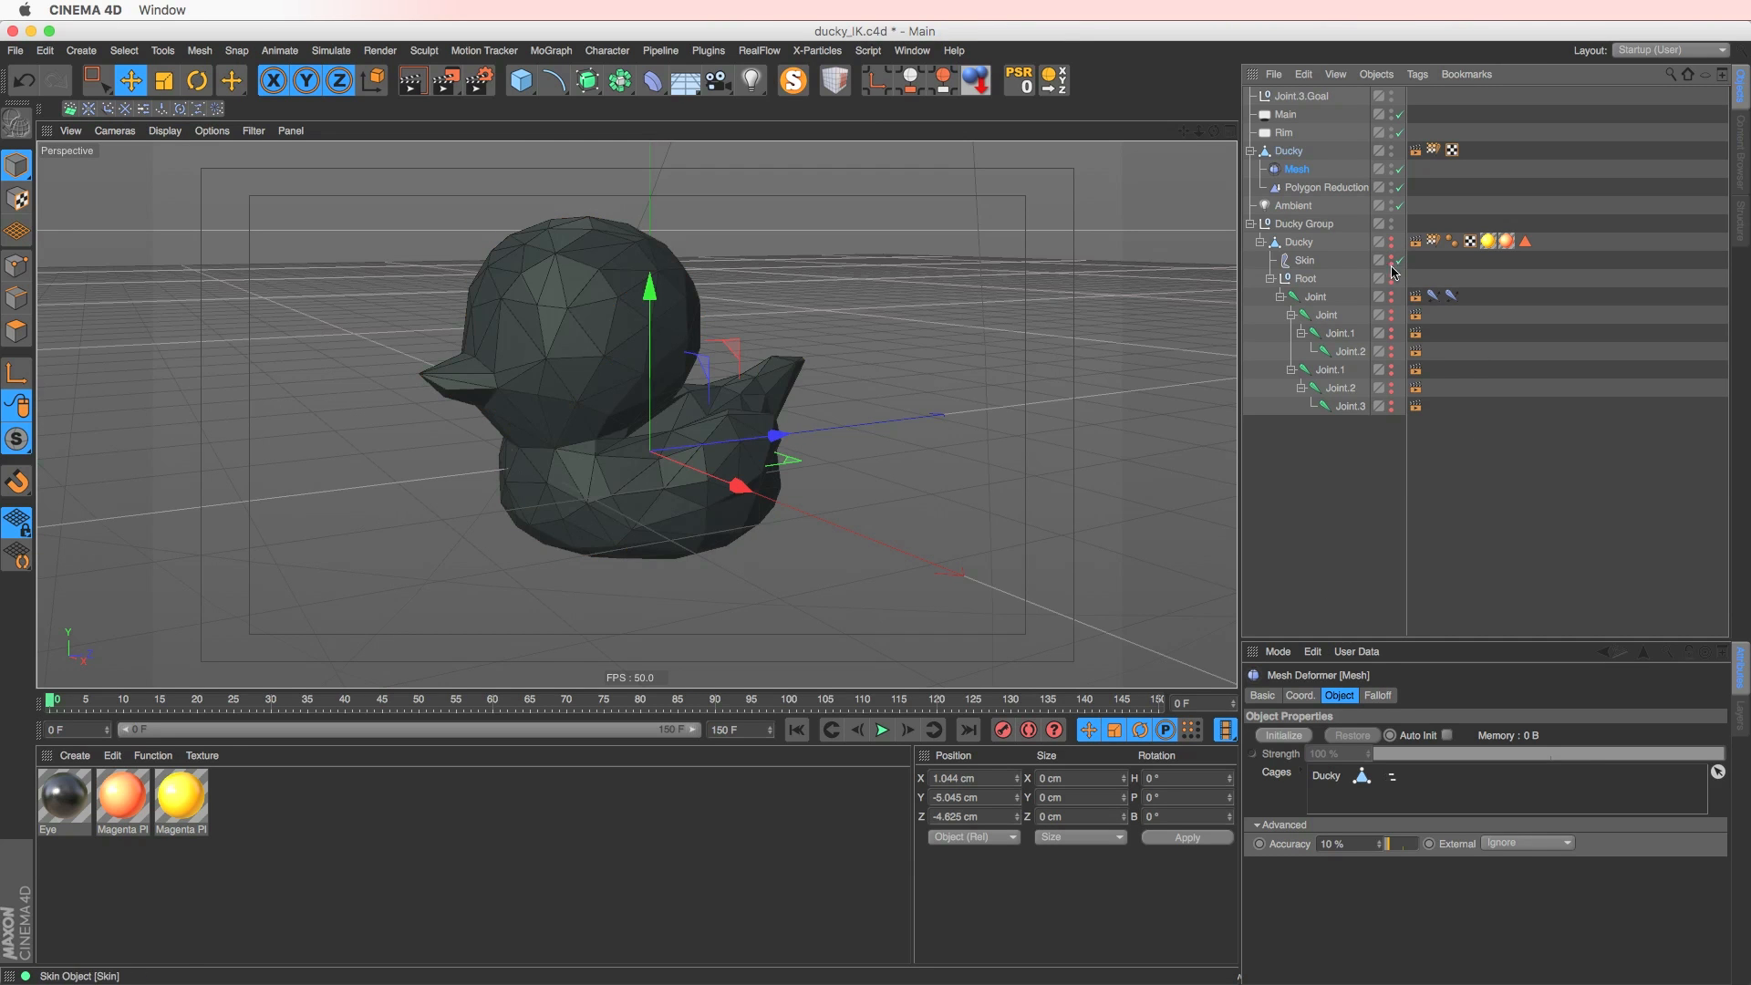
left_click(1522, 846)
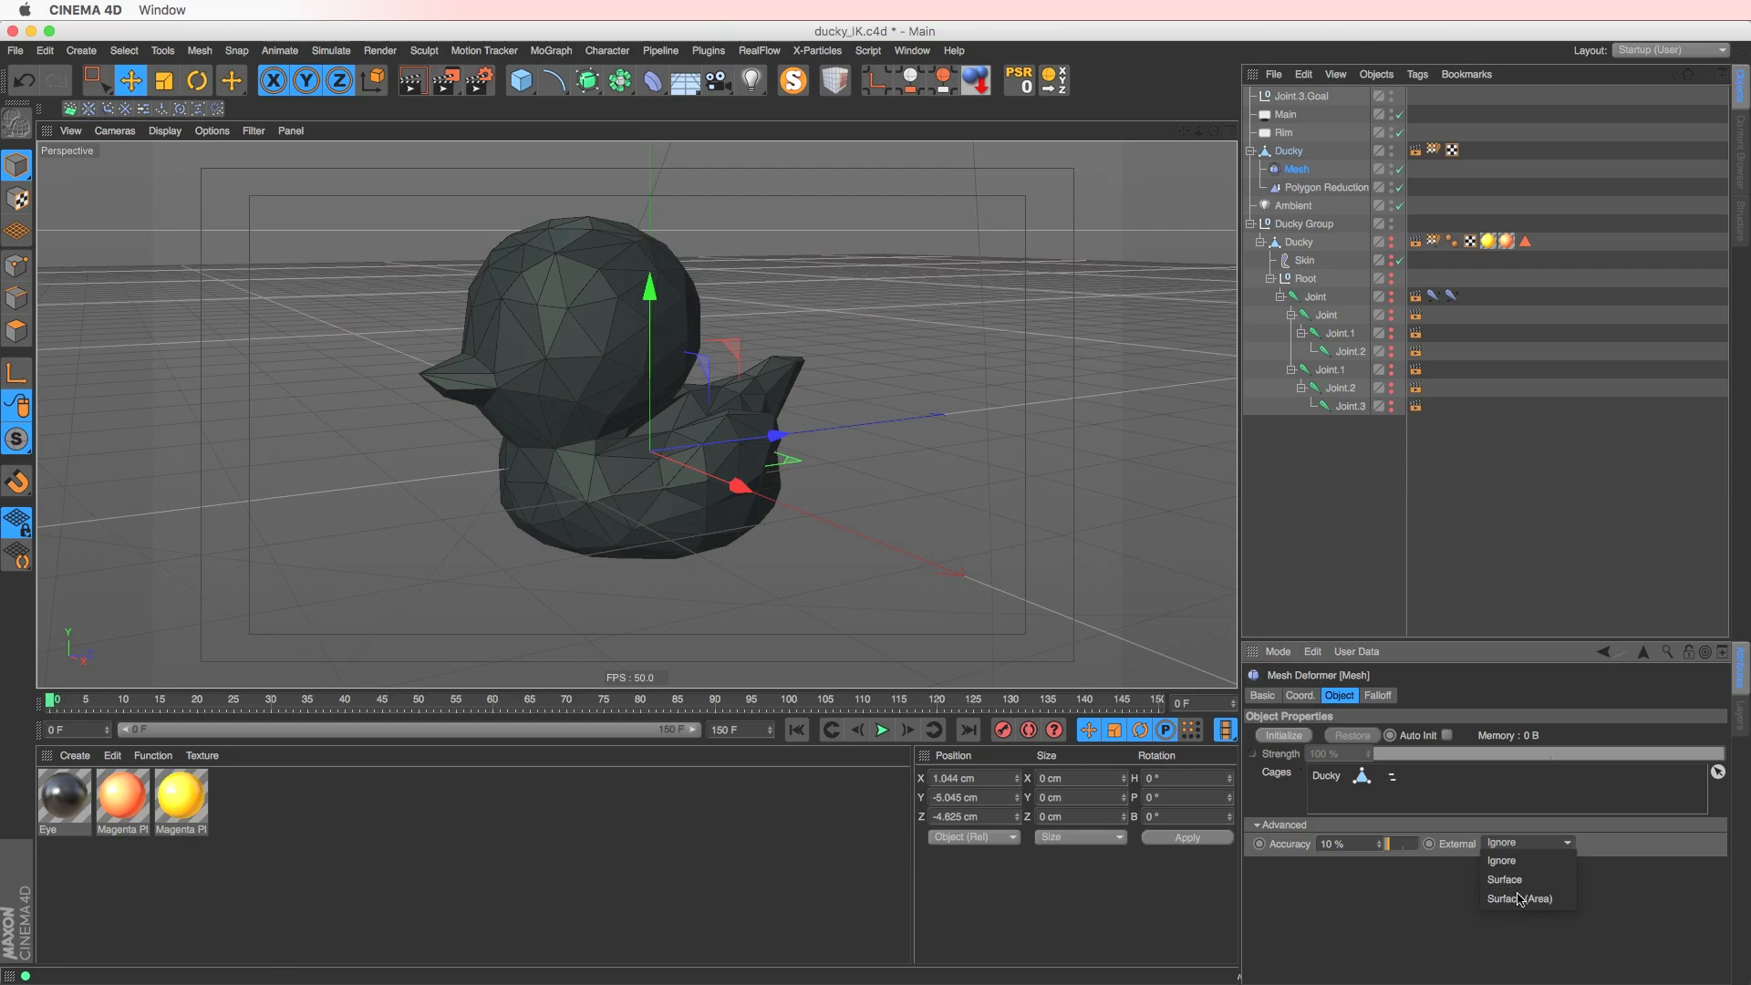
left_click(1533, 889)
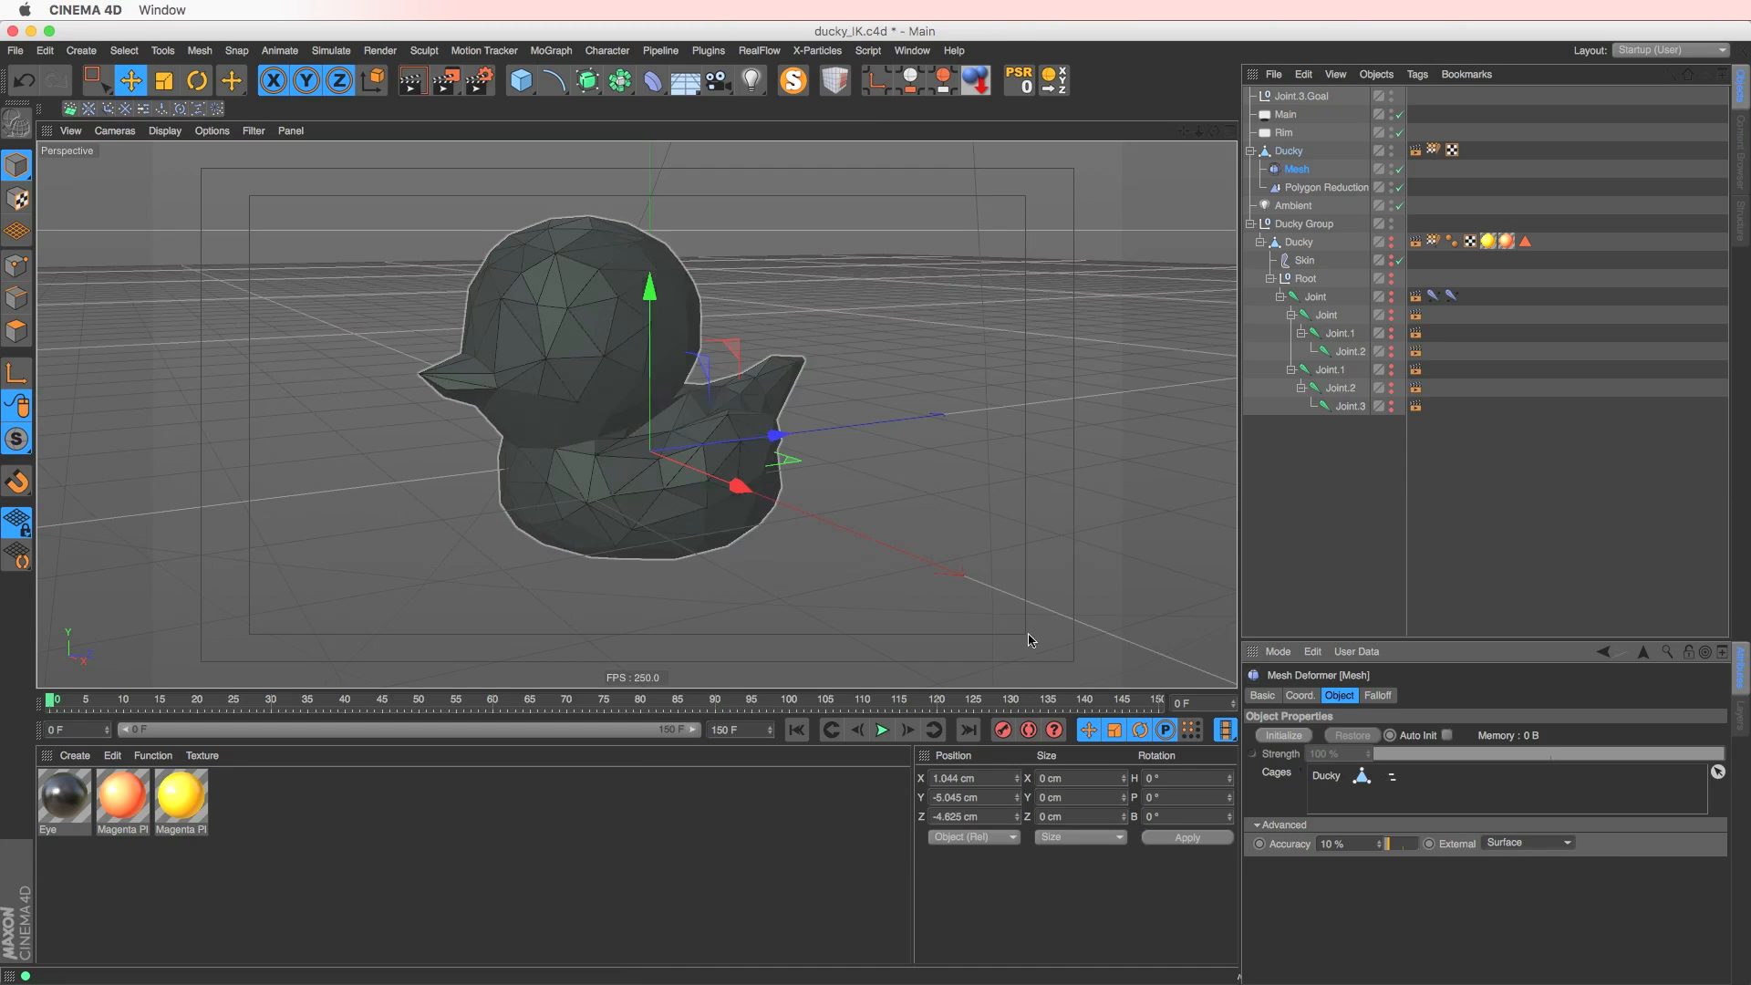
left_click(1284, 735)
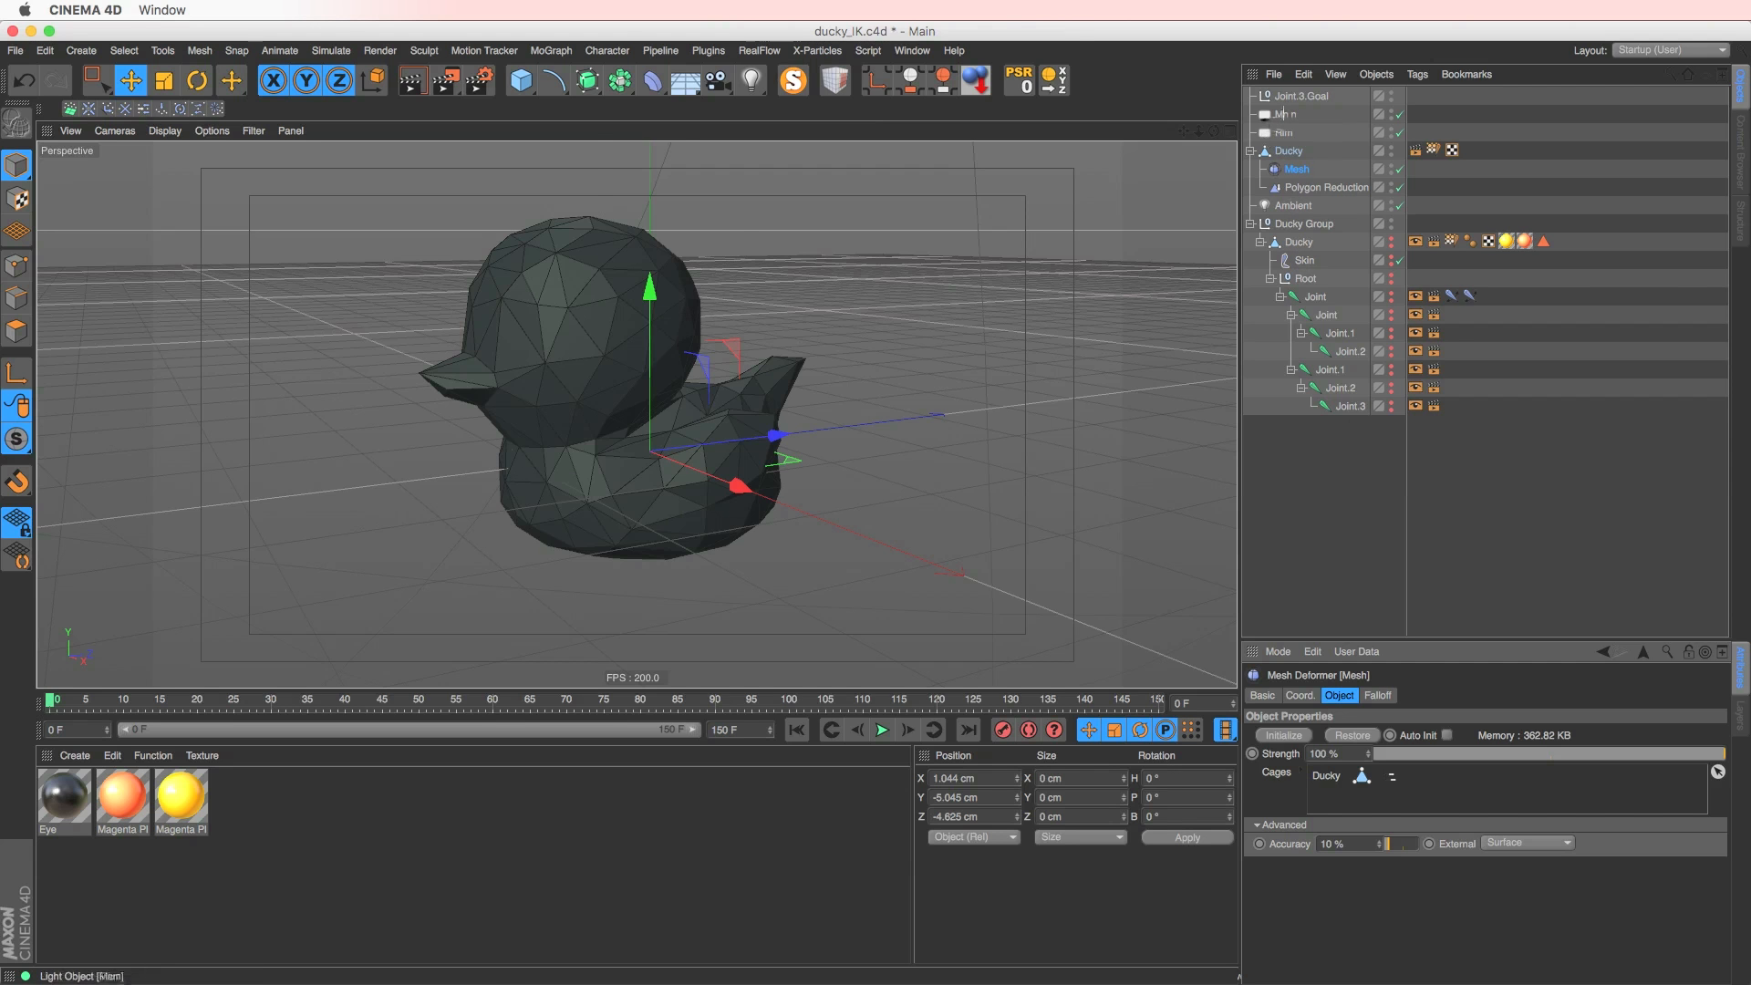
- Try moving the Joint.3.Goal null toward the beak side to test the low-poly duck's deformation, and undo the move
left_click(1296, 96)
left_click_drag(672, 208, 599, 208)
key("super+z")
key("super+z")
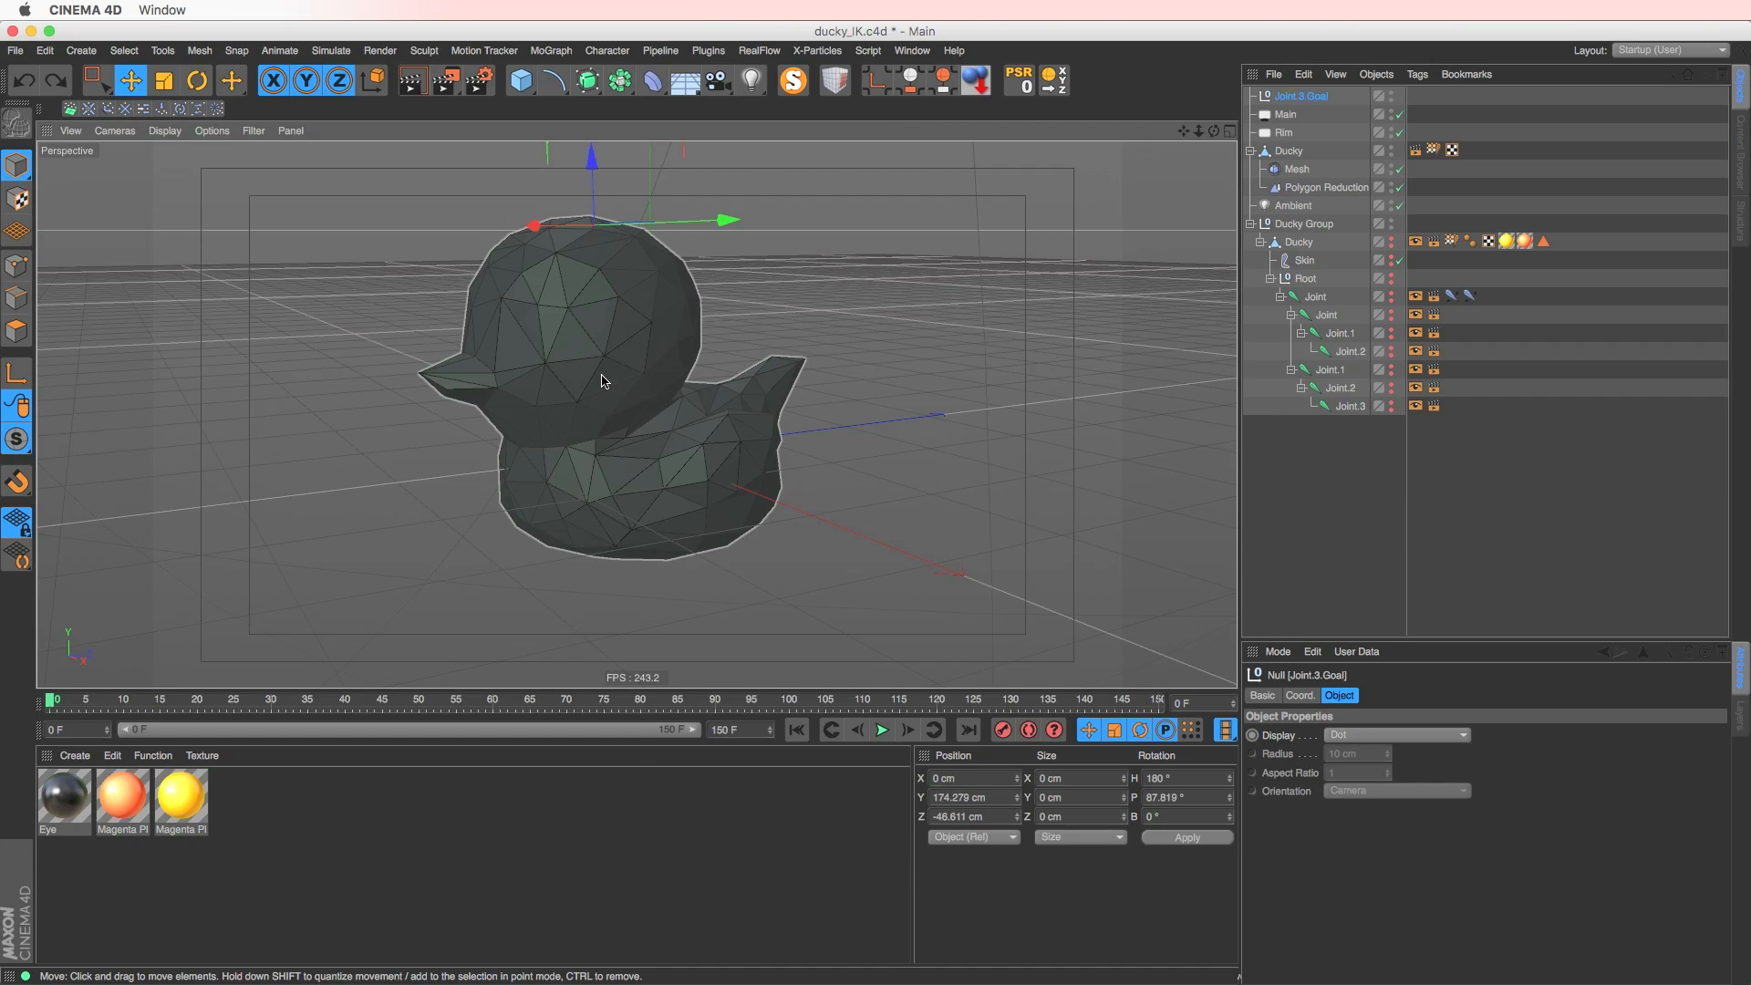
left_click(1307, 241)
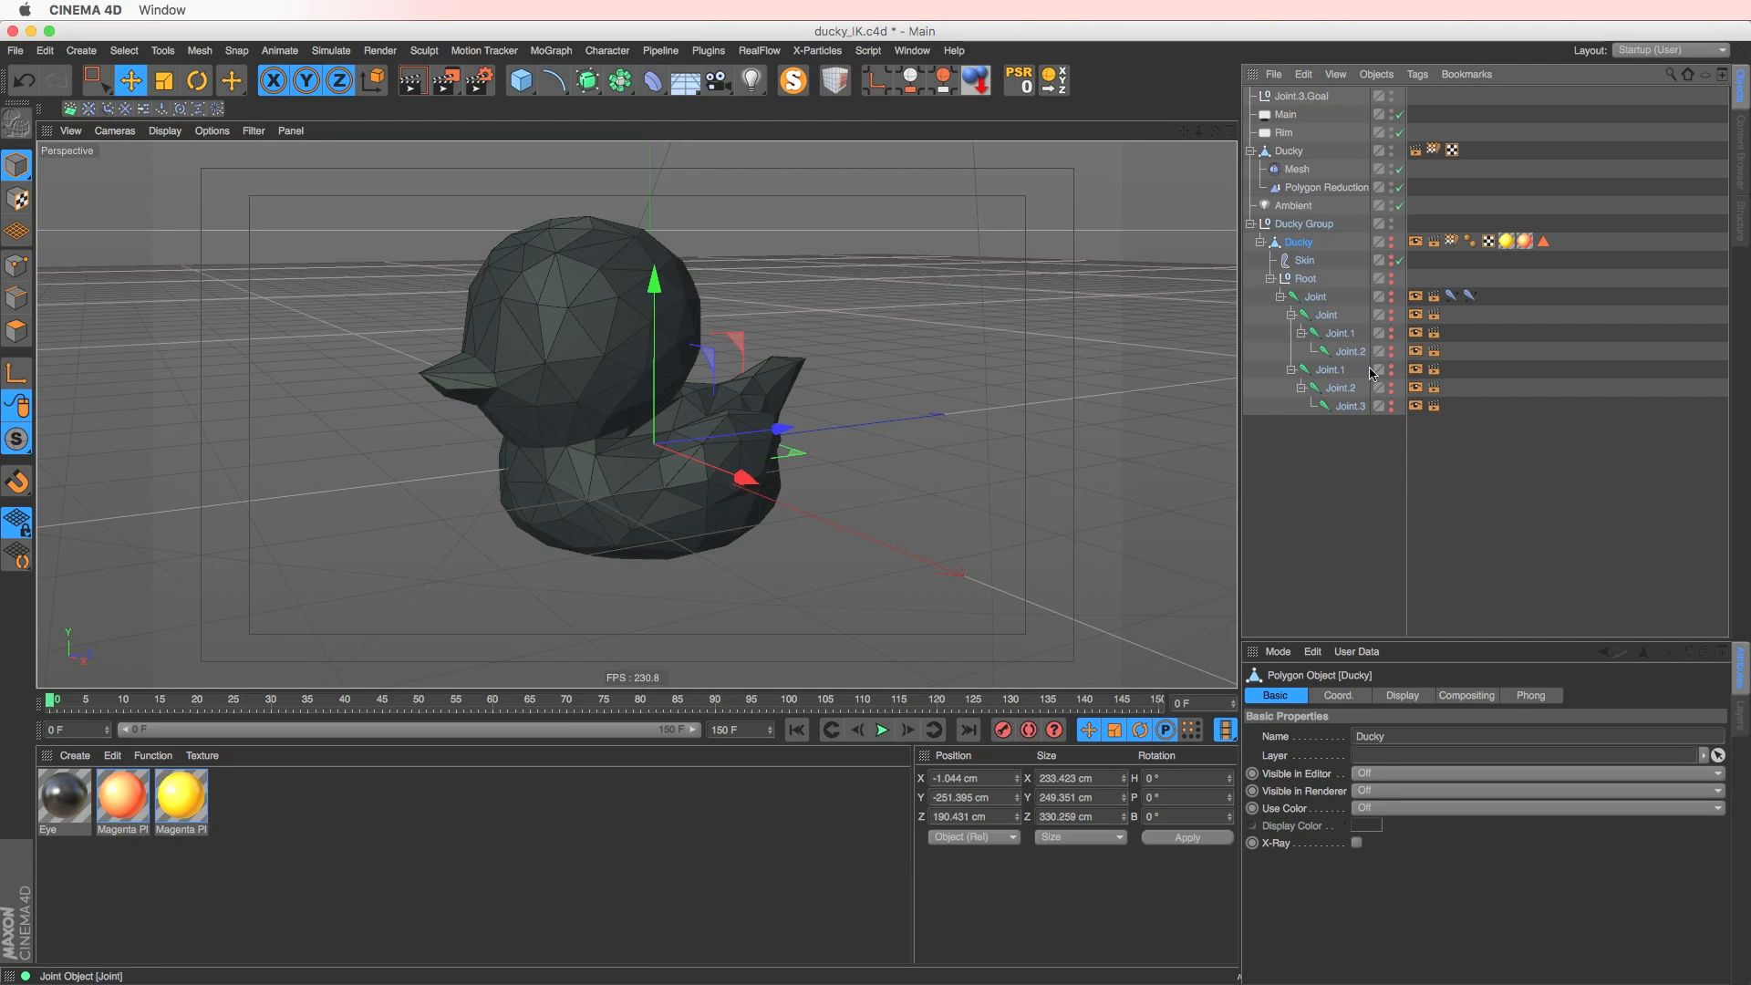
left_click(1288, 150)
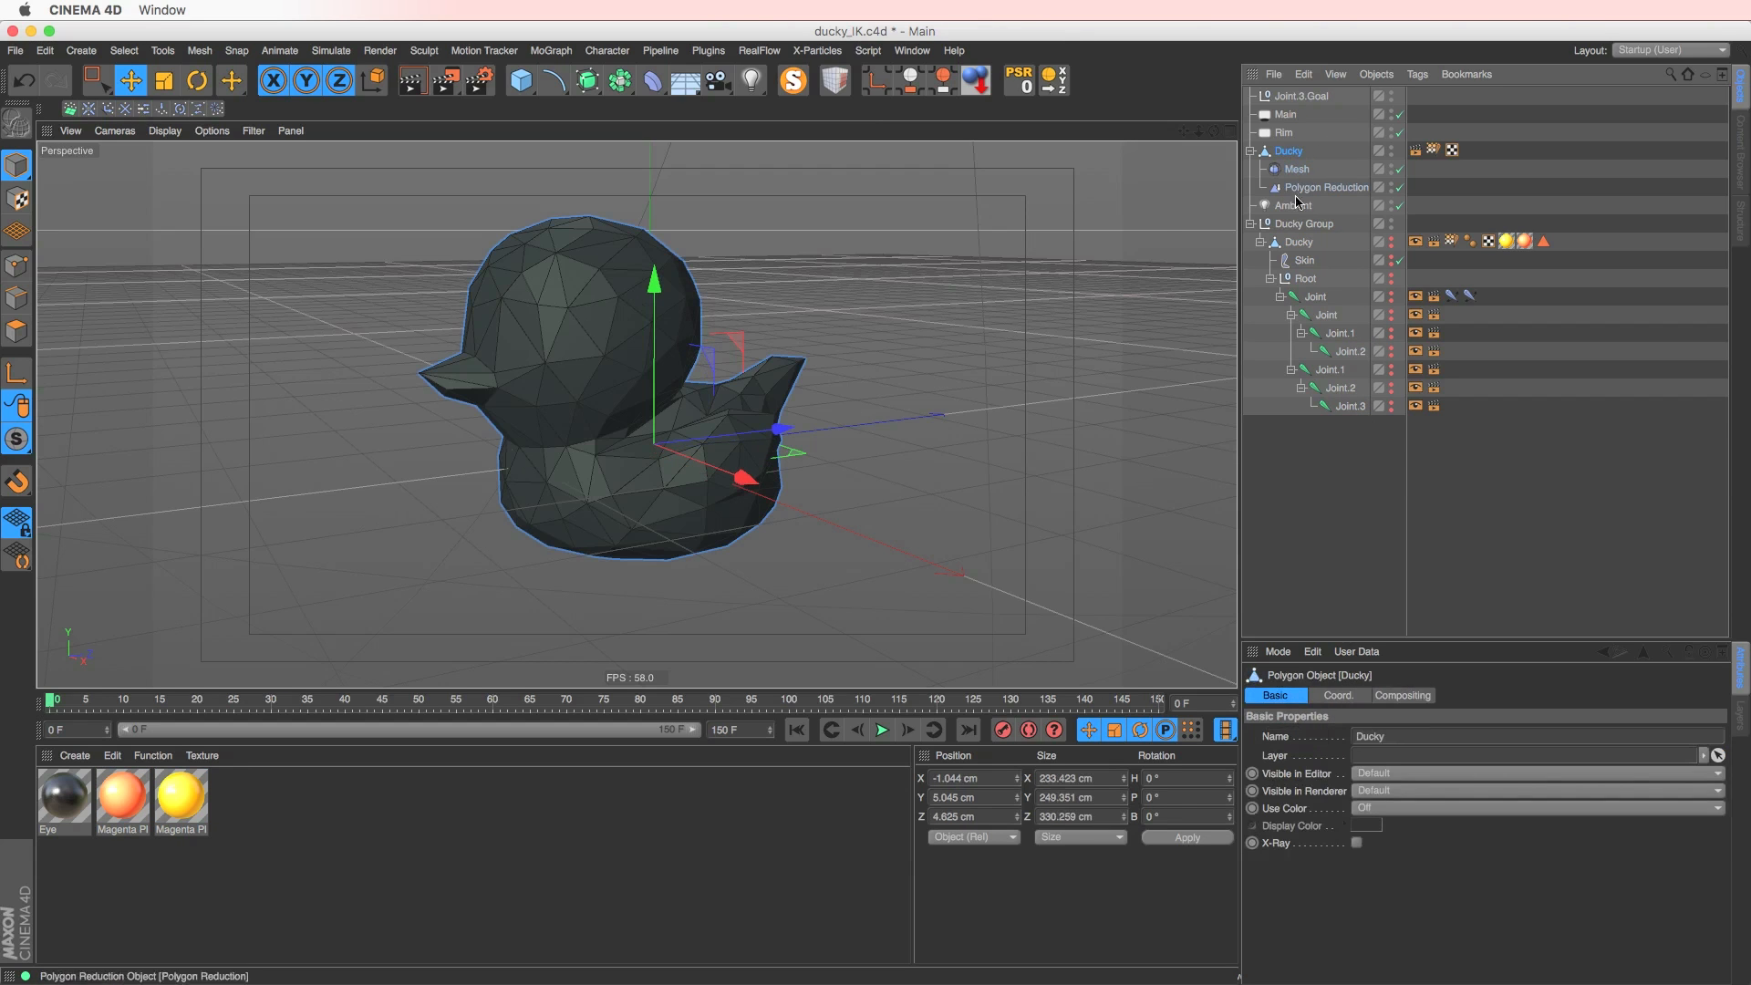
left_click(1321, 189)
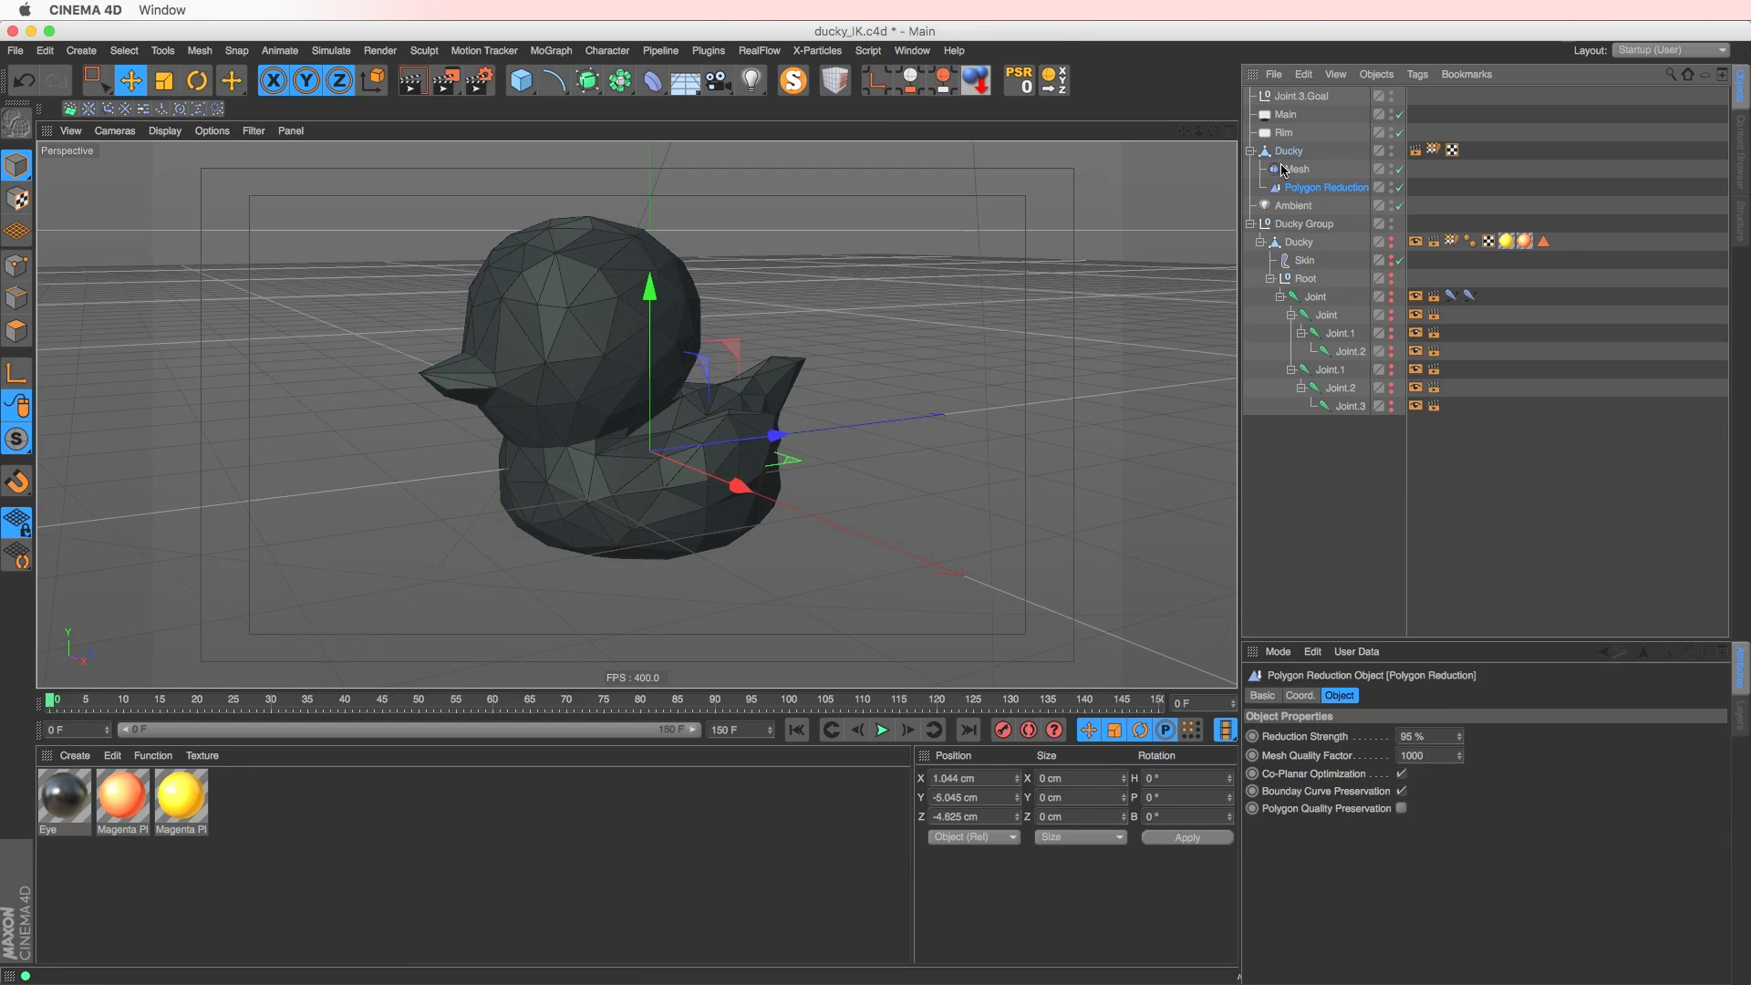
left_click(1297, 169)
left_click(752, 277)
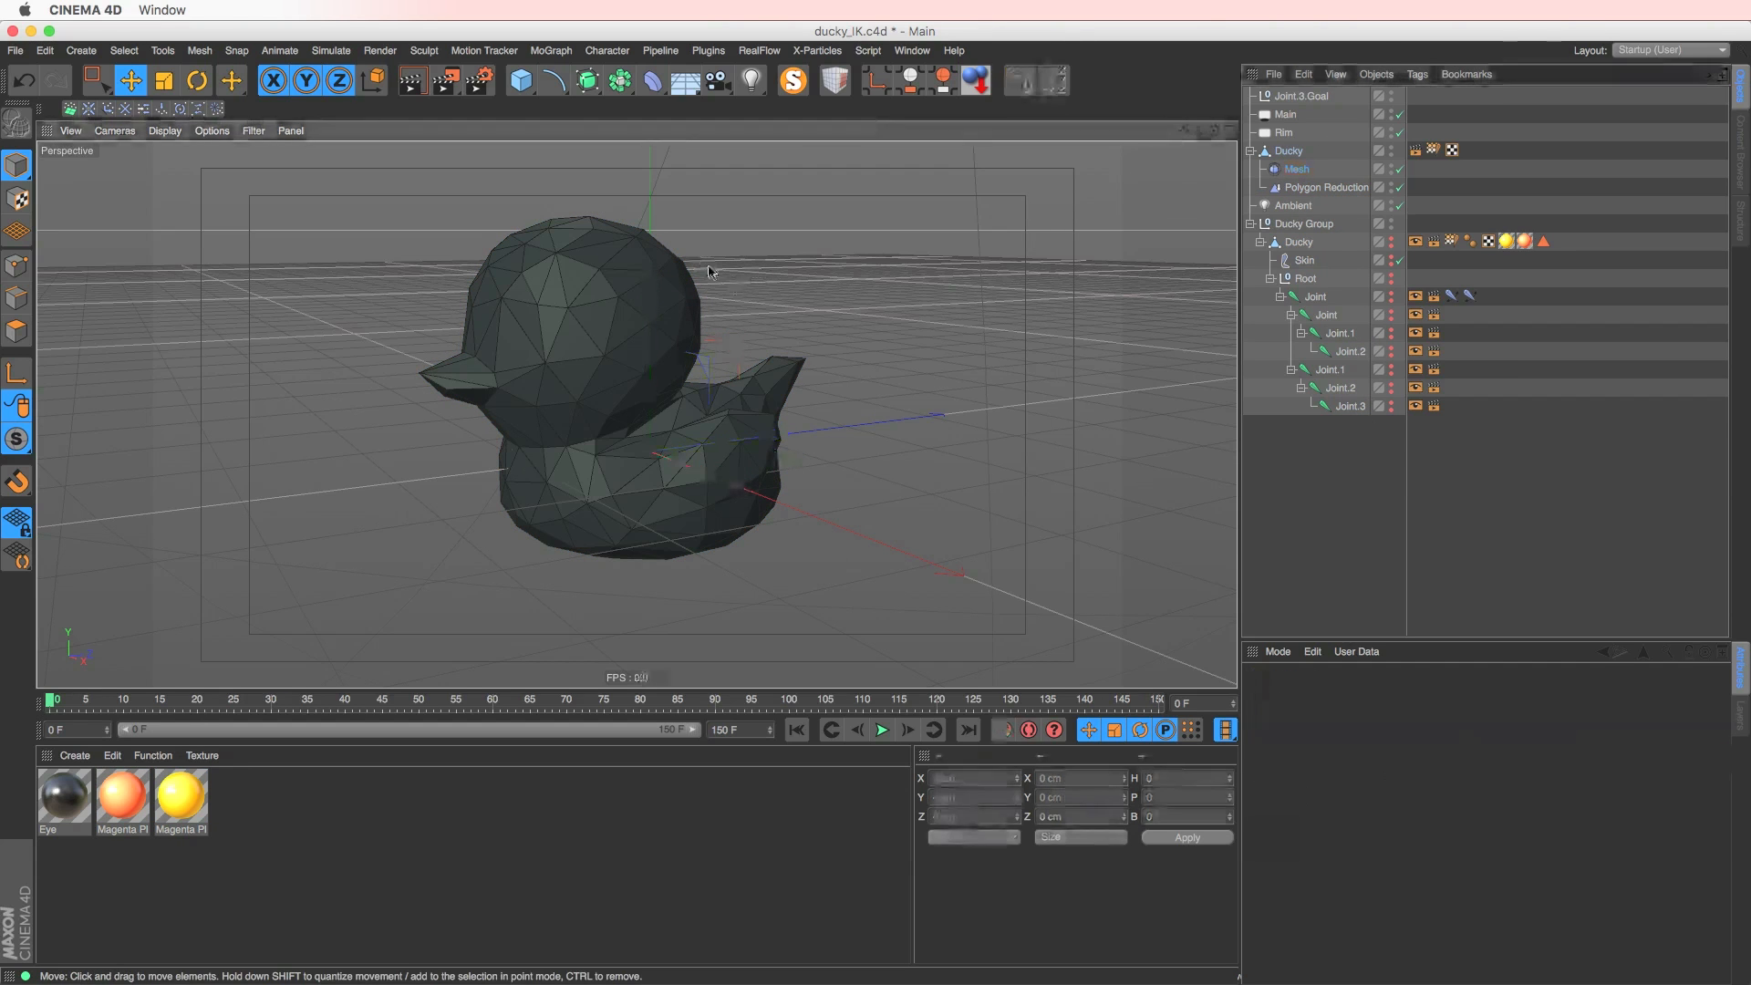
- Make the original rigged Ducky visible again and delete the low-poly Ducky with its Mesh and Polygon Reduction deformers
left_click(1311, 245)
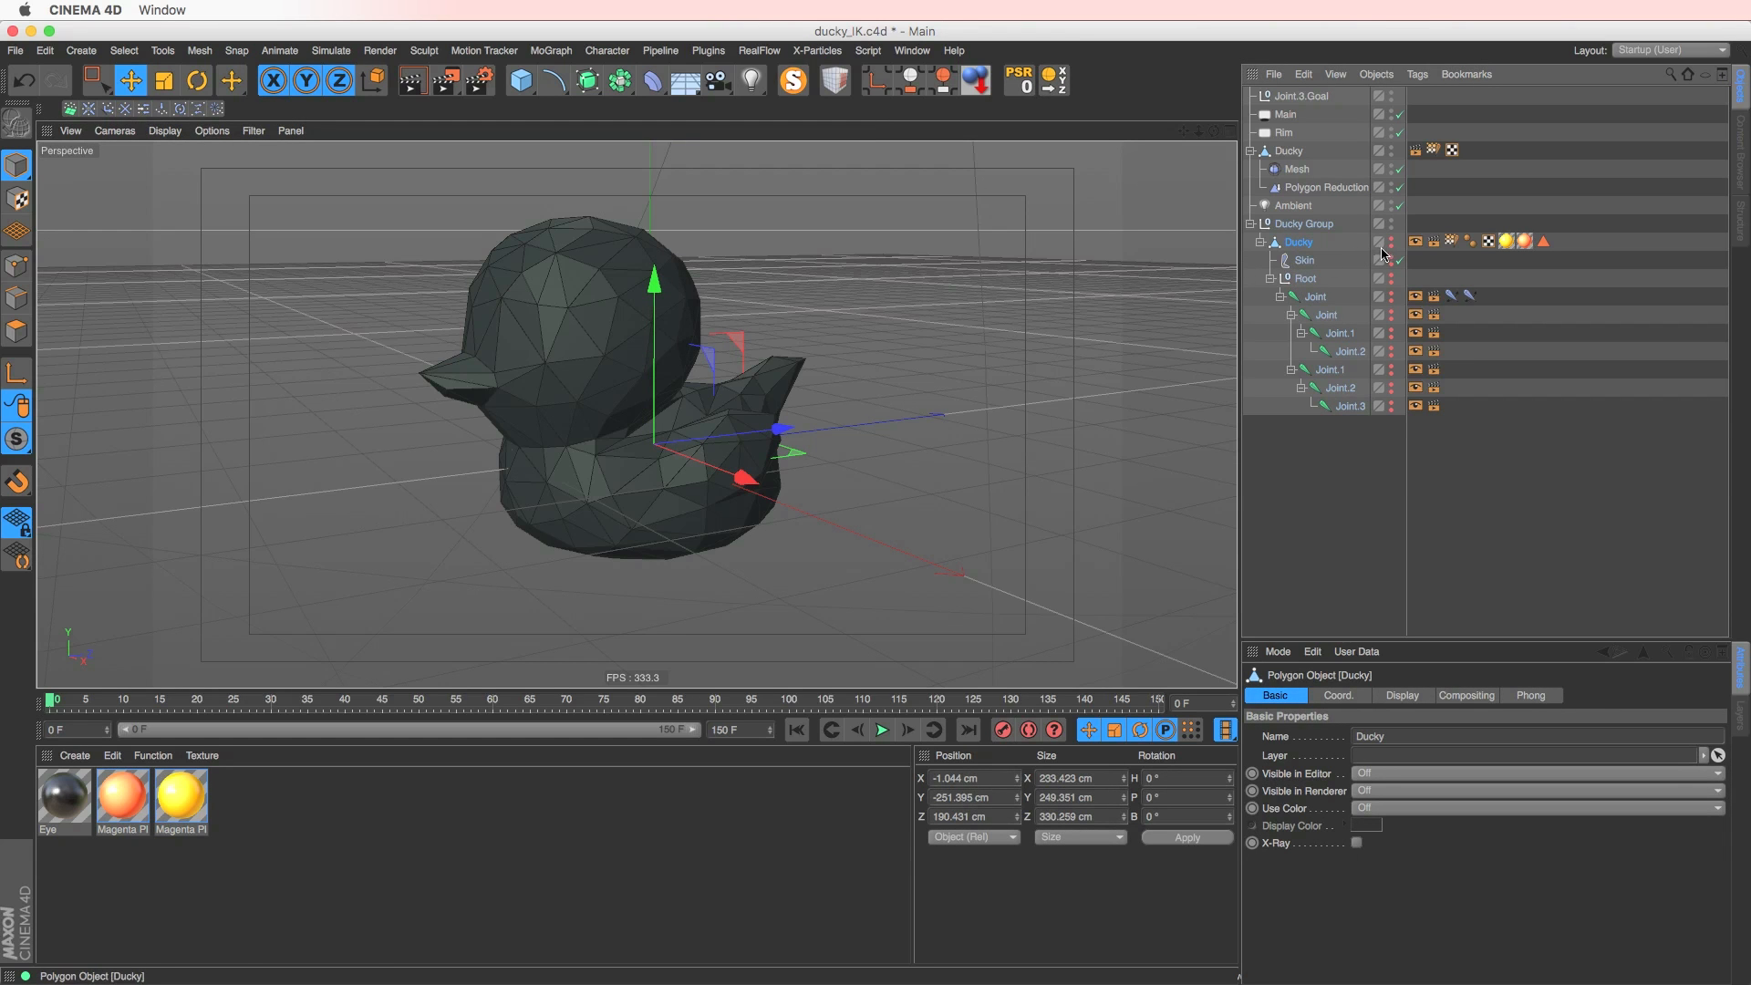
left_click(1390, 244, "ctrl+alt")
left_click(1284, 151)
key("Delete")
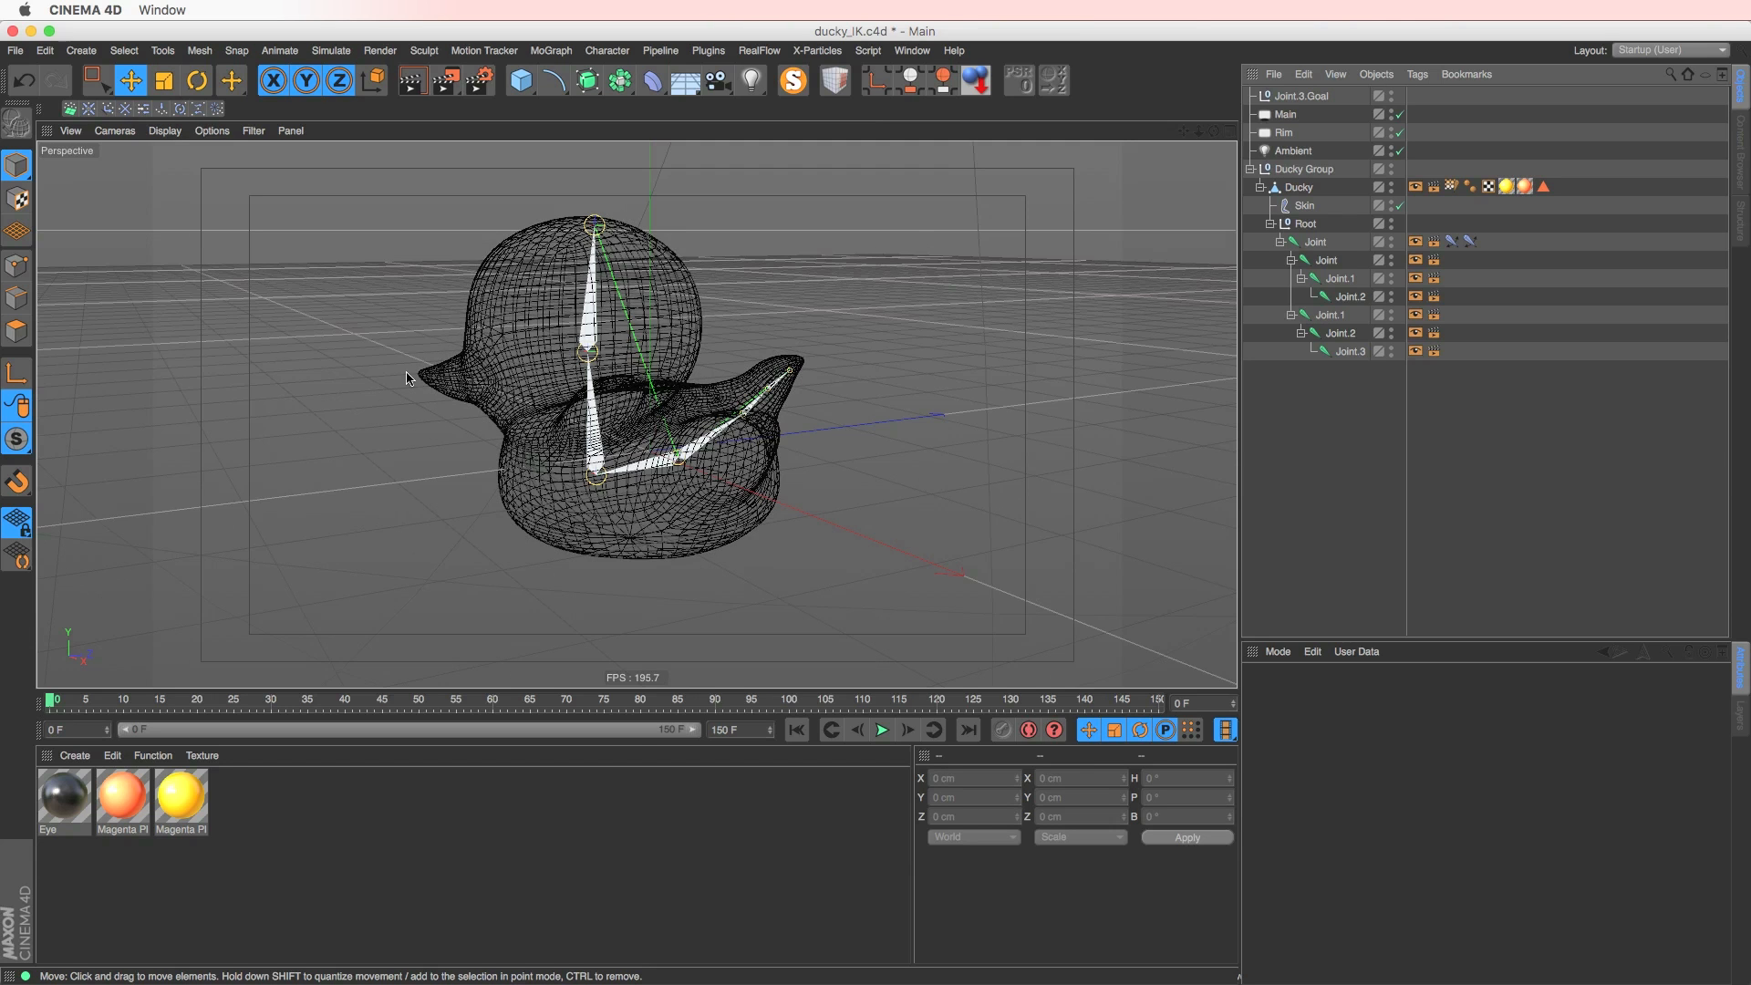
- Toggle the rigged Ducky's Skin deformer off and back on to check the rig
left_click(1304, 205)
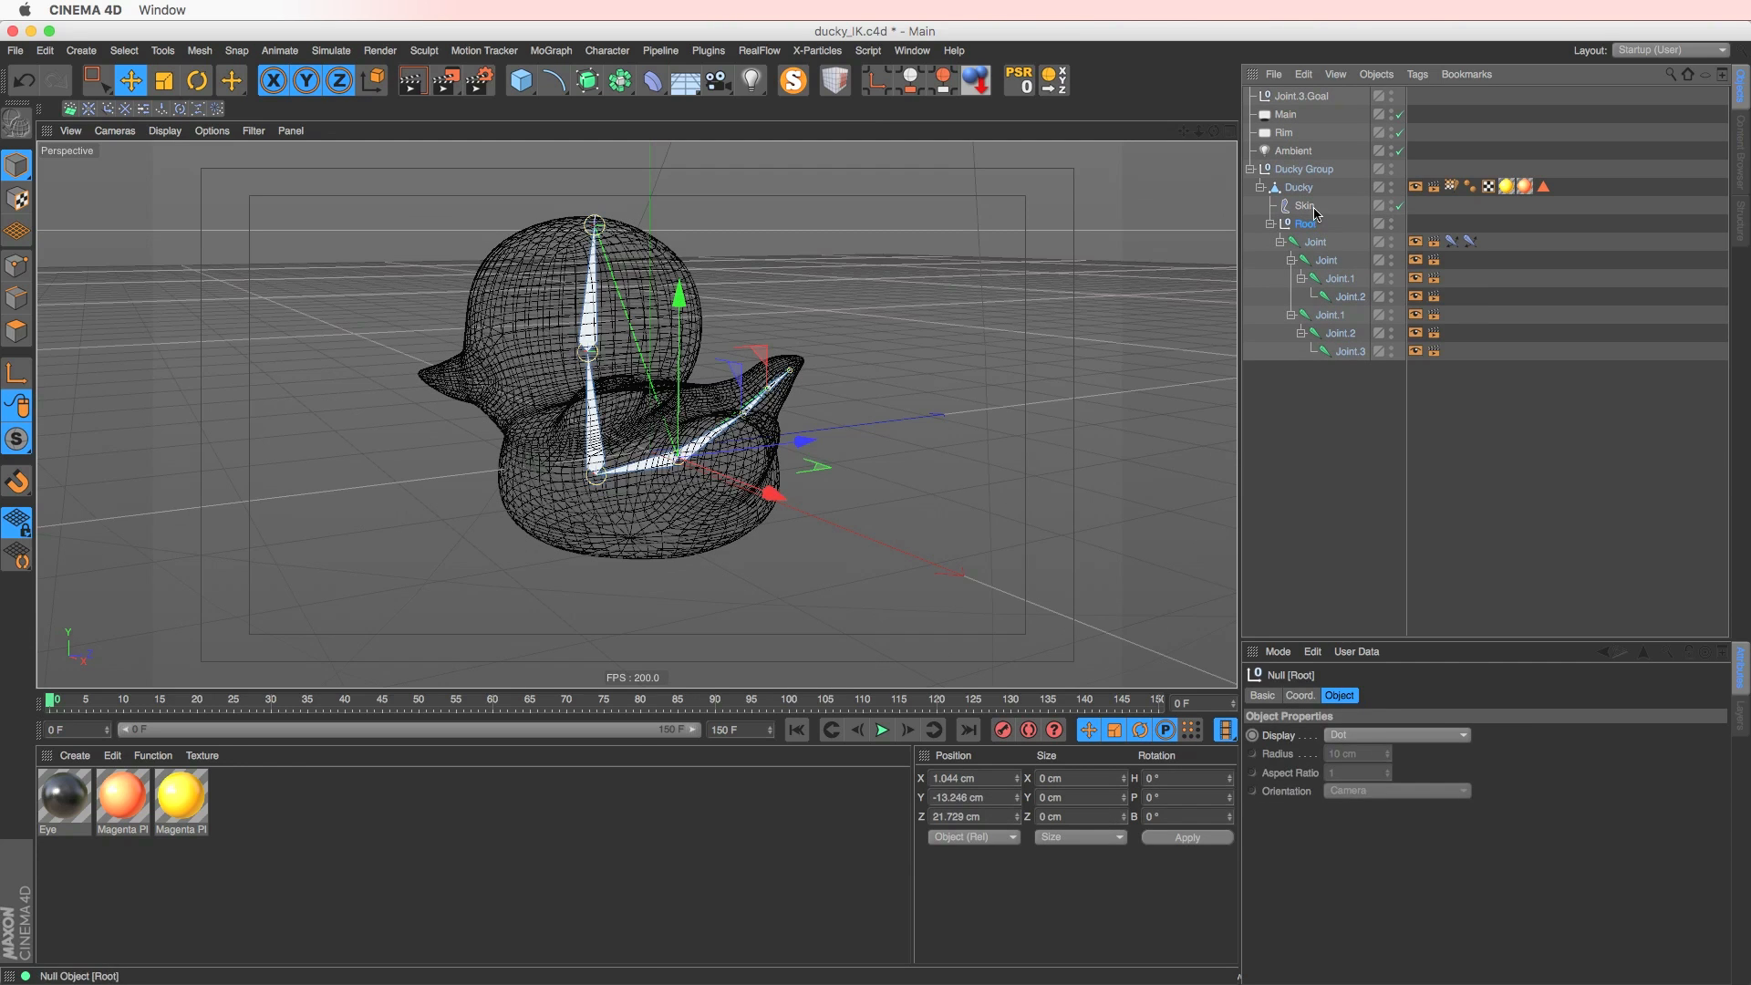
left_click(1400, 206)
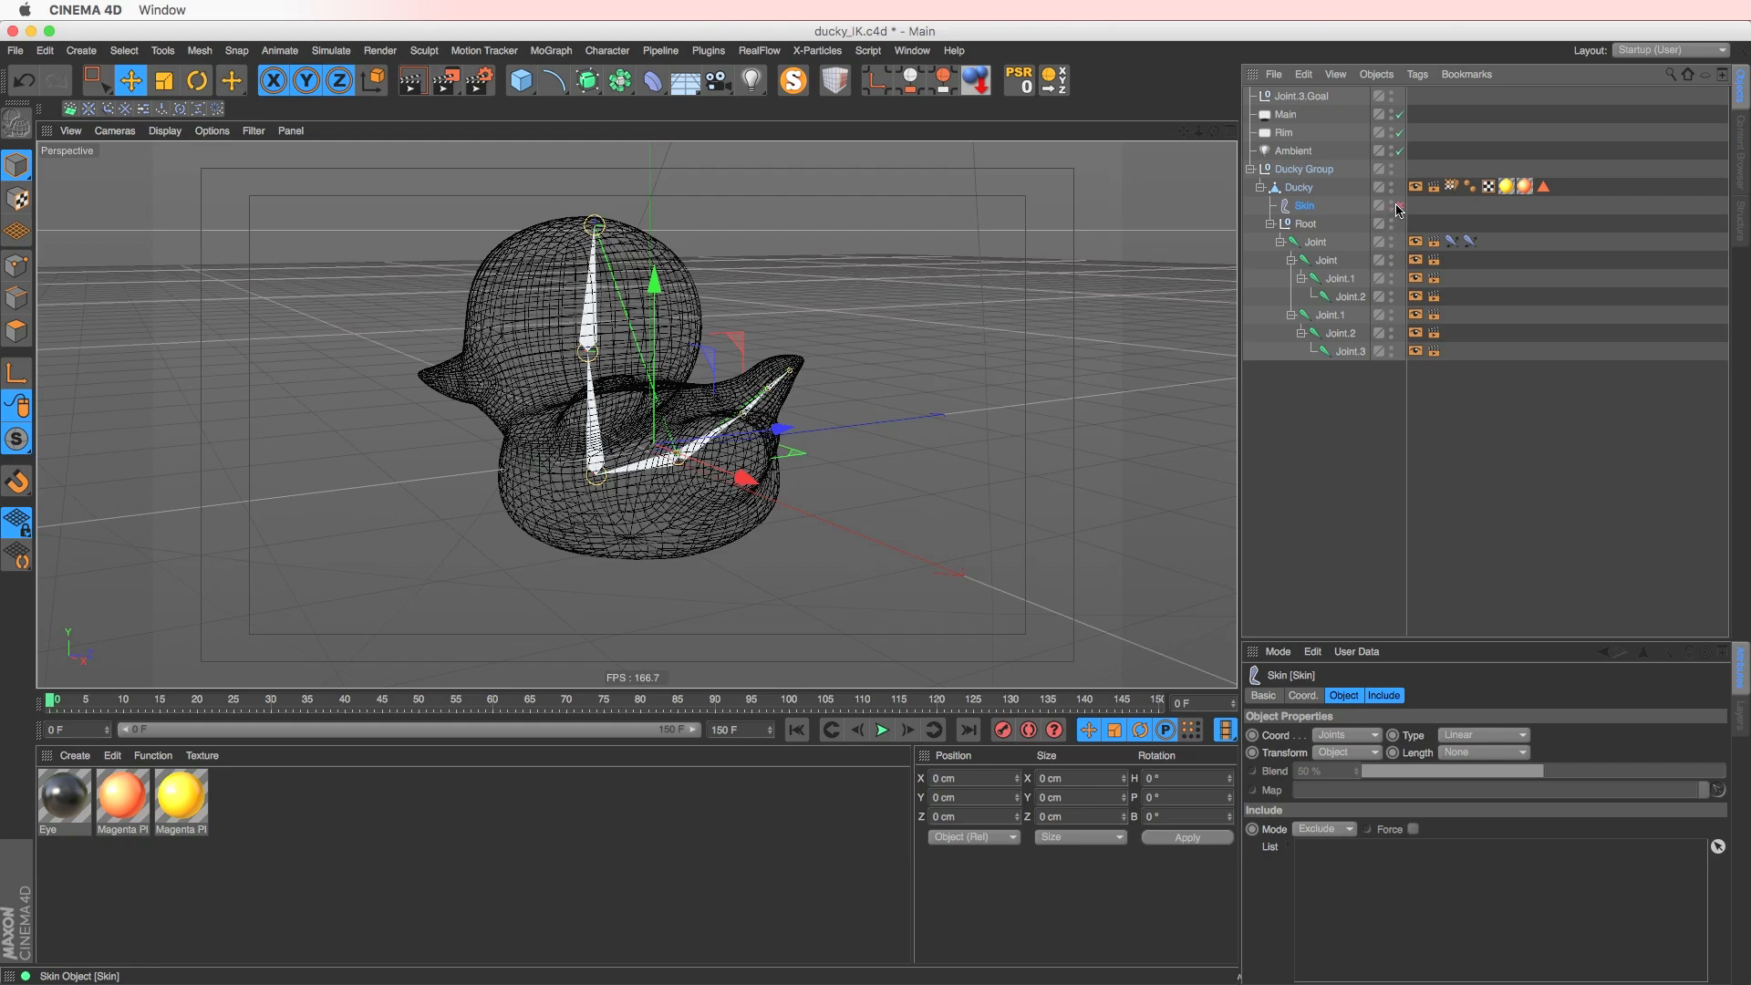
left_click(1400, 206)
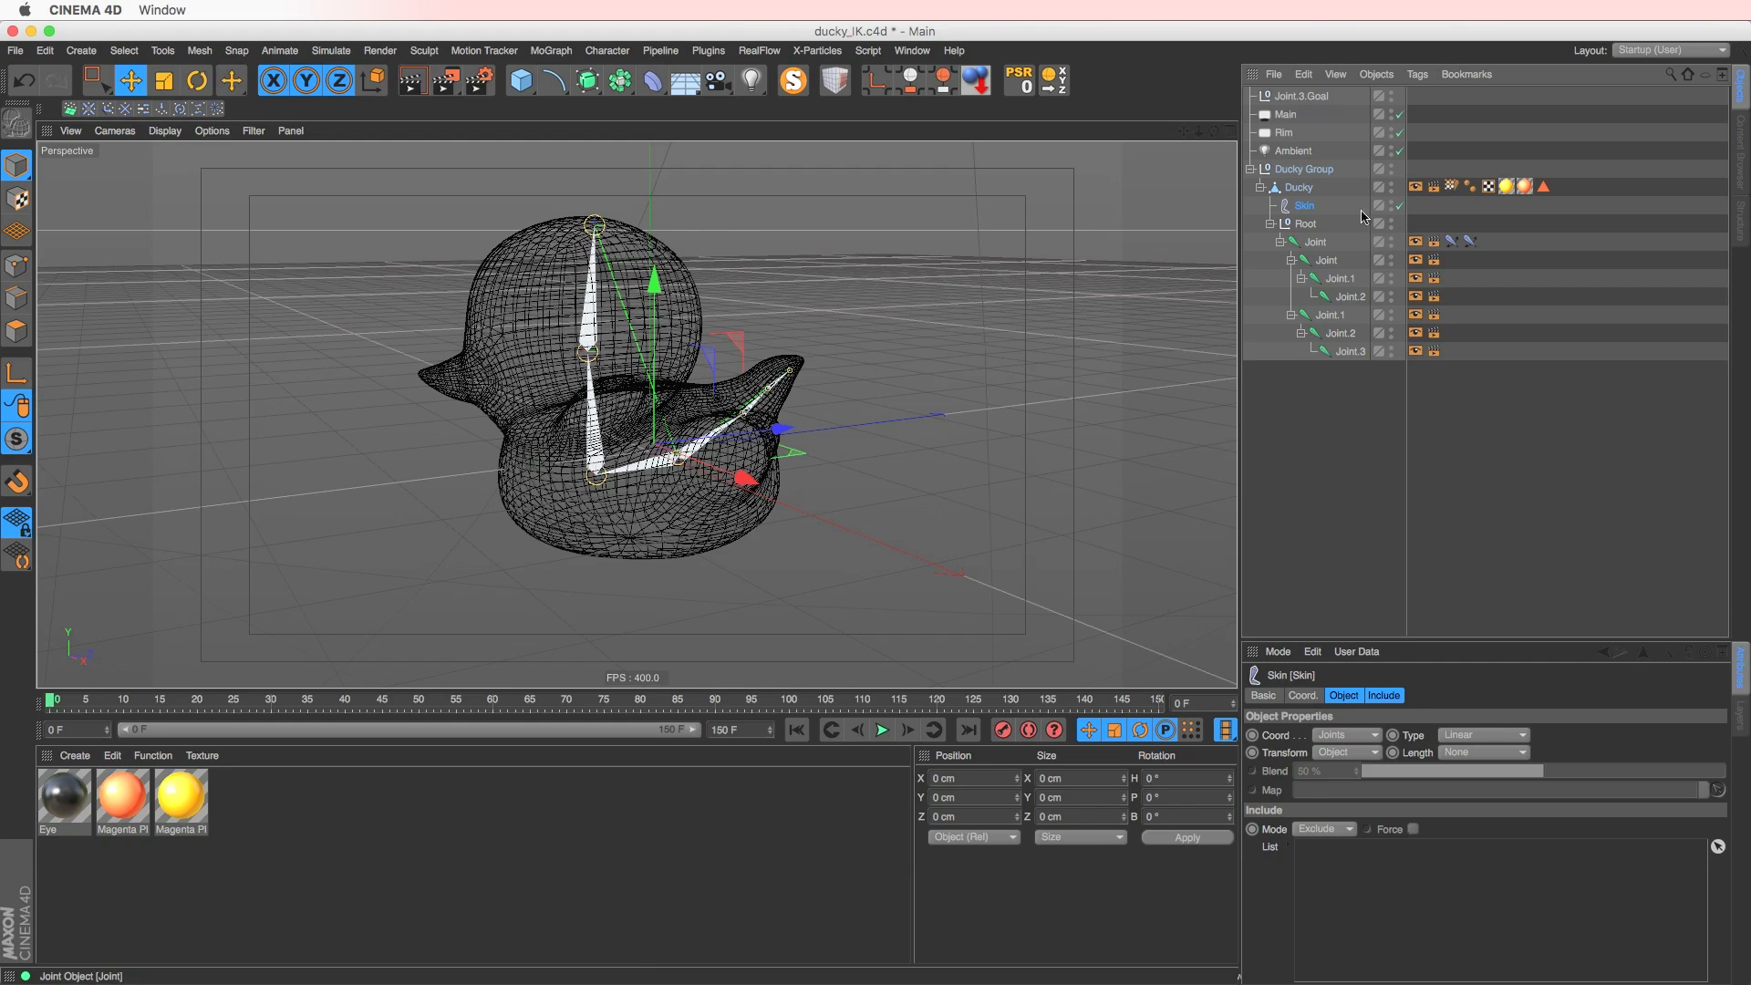
- Duplicate the rigged Ducky outside its group, delete the copy's Skin and joint hierarchy, and hide the original rigged Ducky
left_click(1297, 189)
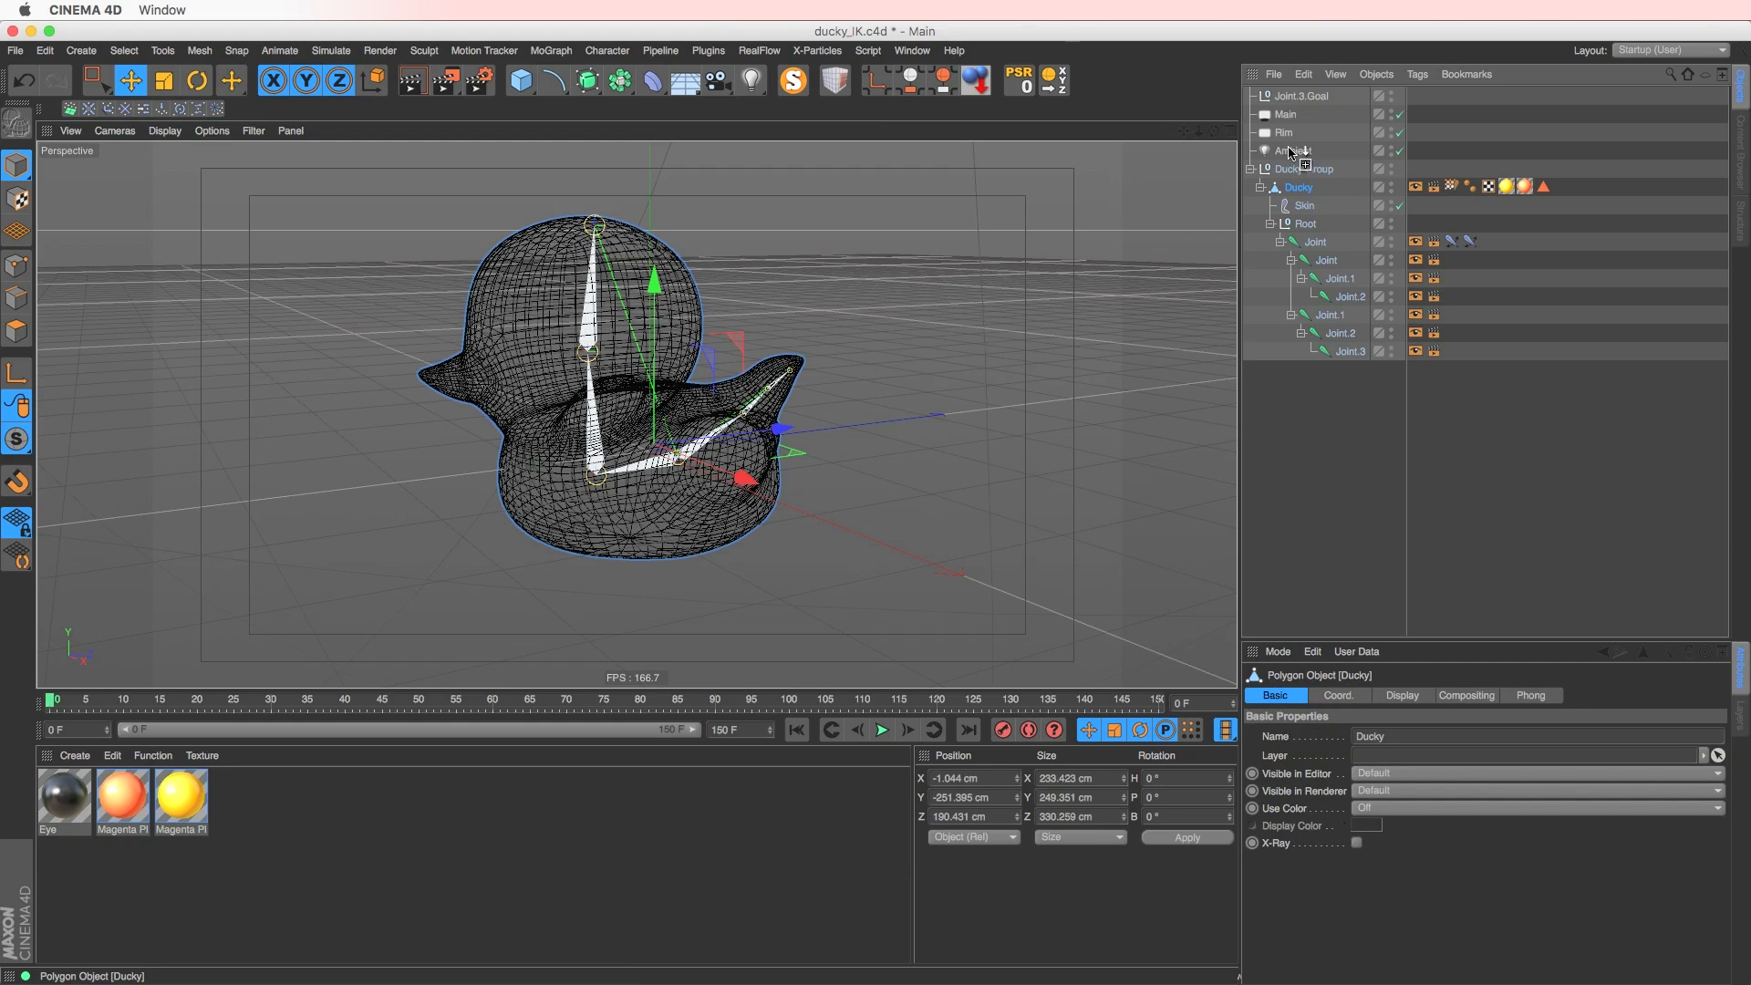
left_click_drag(1289, 148, 1288, 142, "ctrl")
left_click(1293, 170)
left_click(1343, 316, "shift")
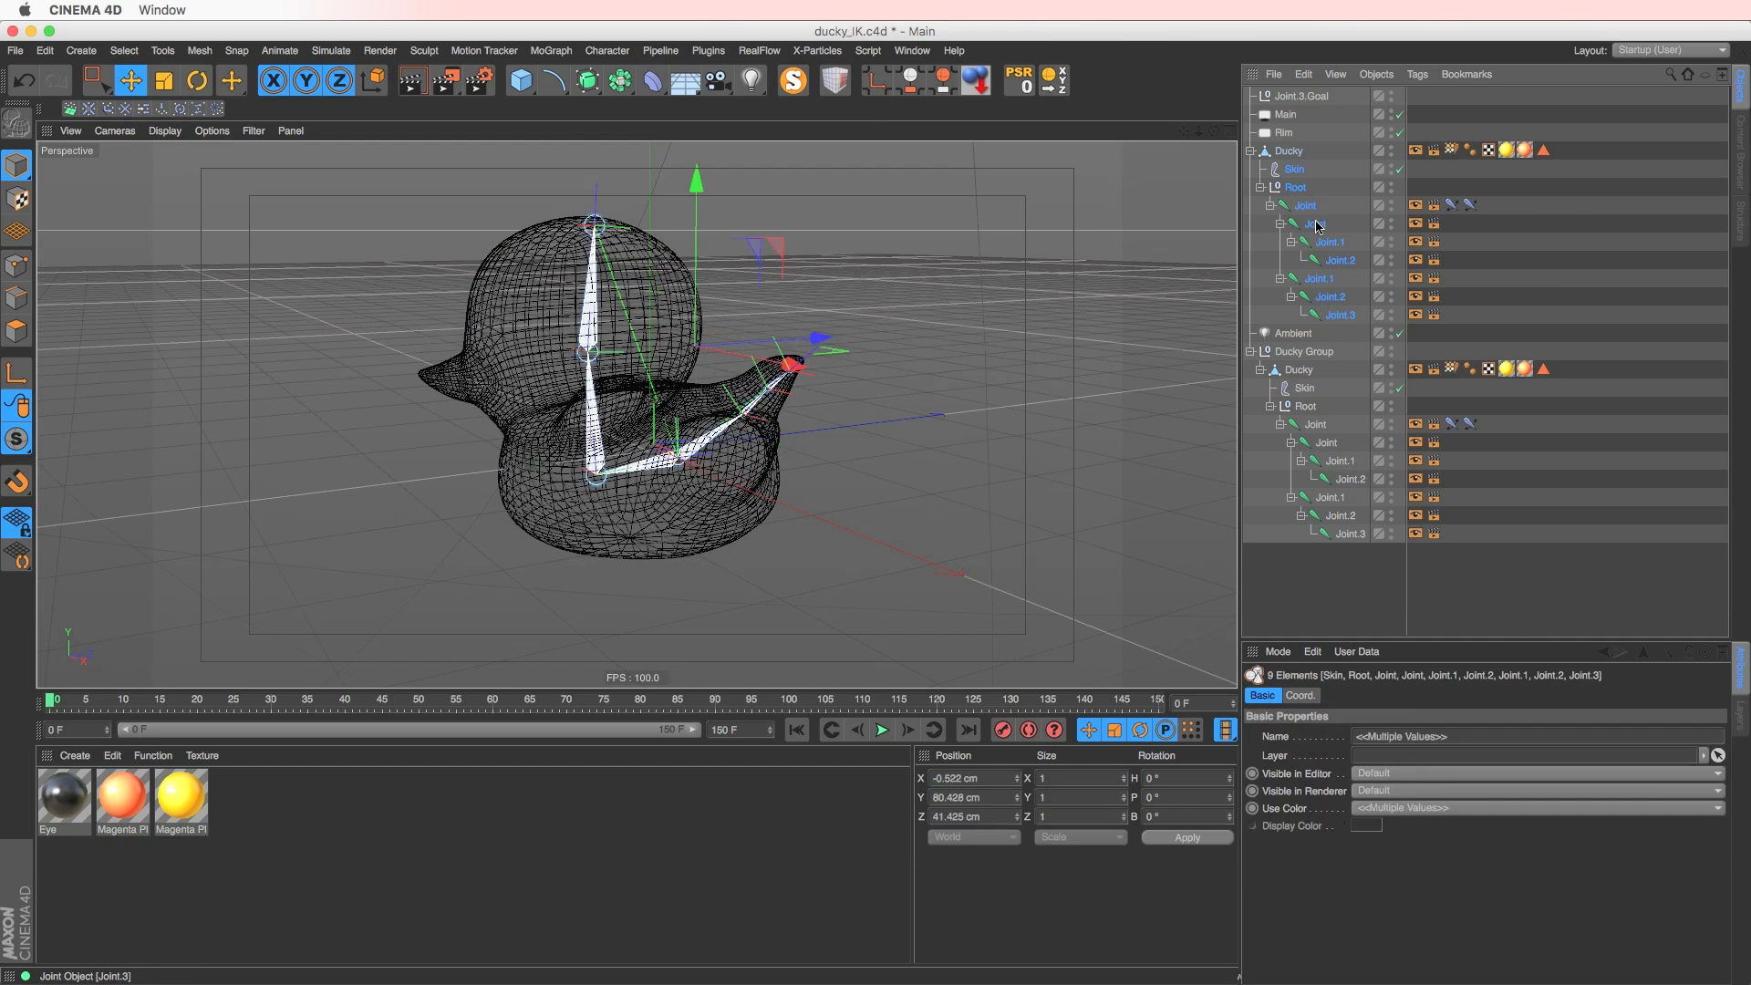
key("Delete")
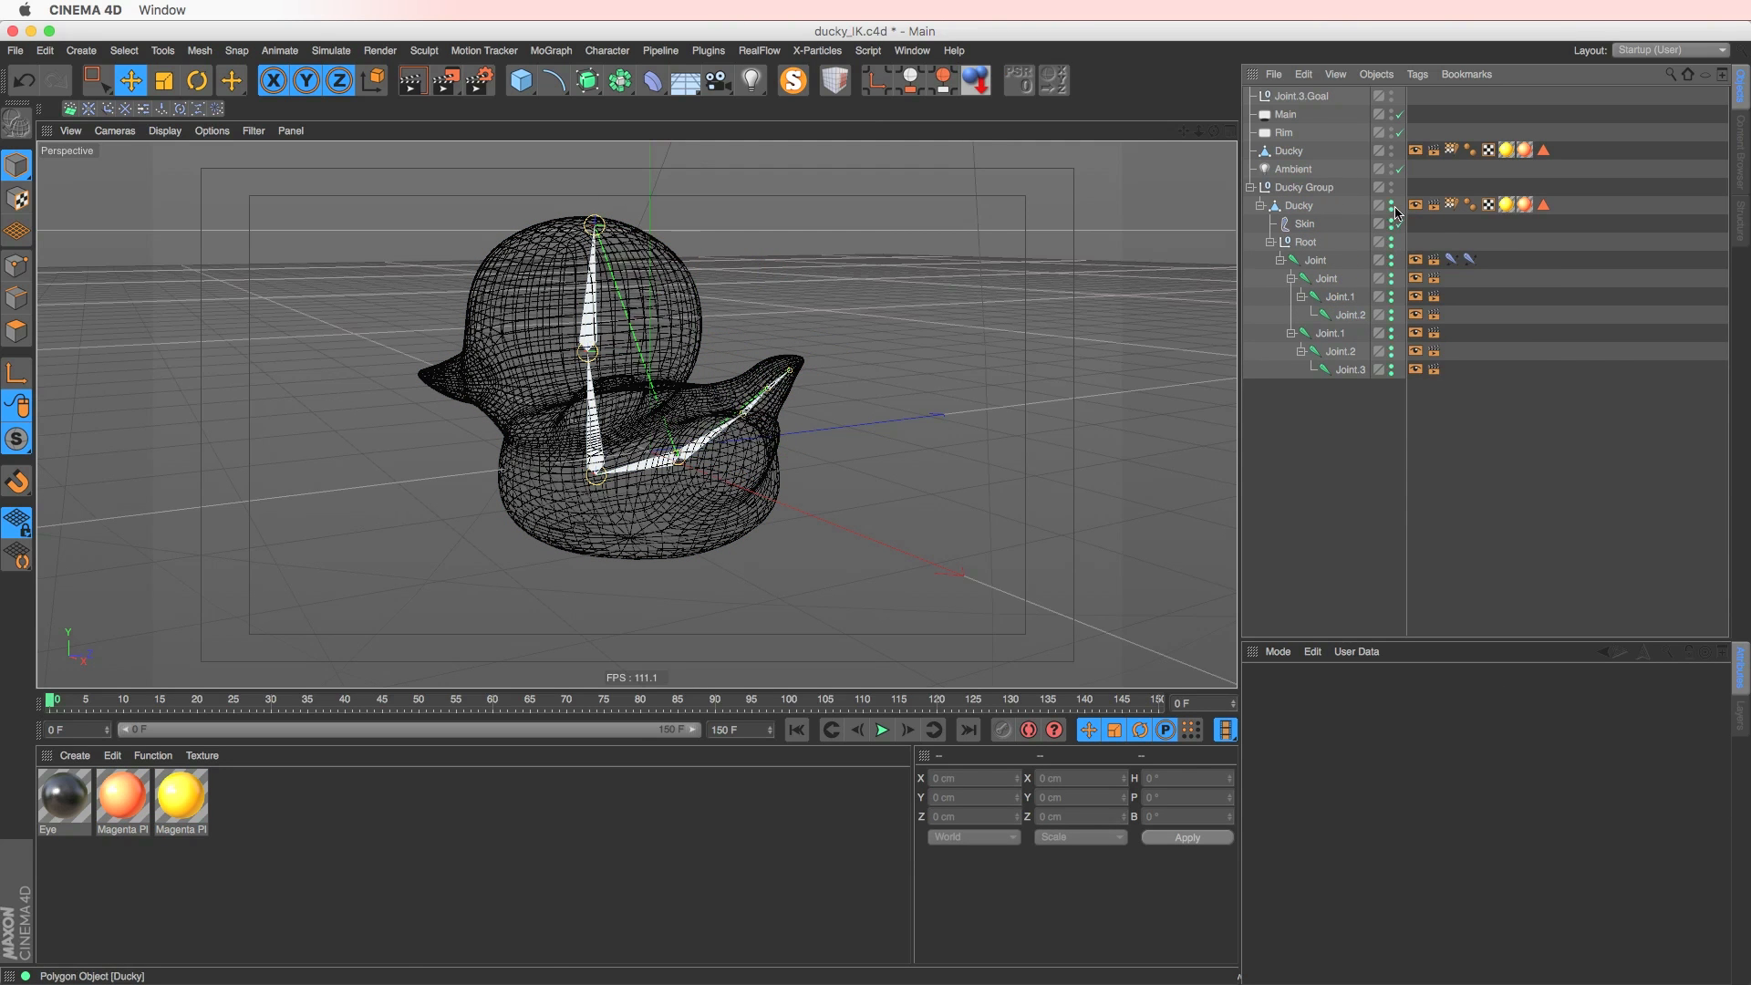
left_click(1392, 208, "ctrl+alt")
- Select the beak polygons of the duplicated Ducky and scale them up
left_click(1296, 151)
left_click_drag(730, 356, 811, 346, "alt")
left_click(16, 332)
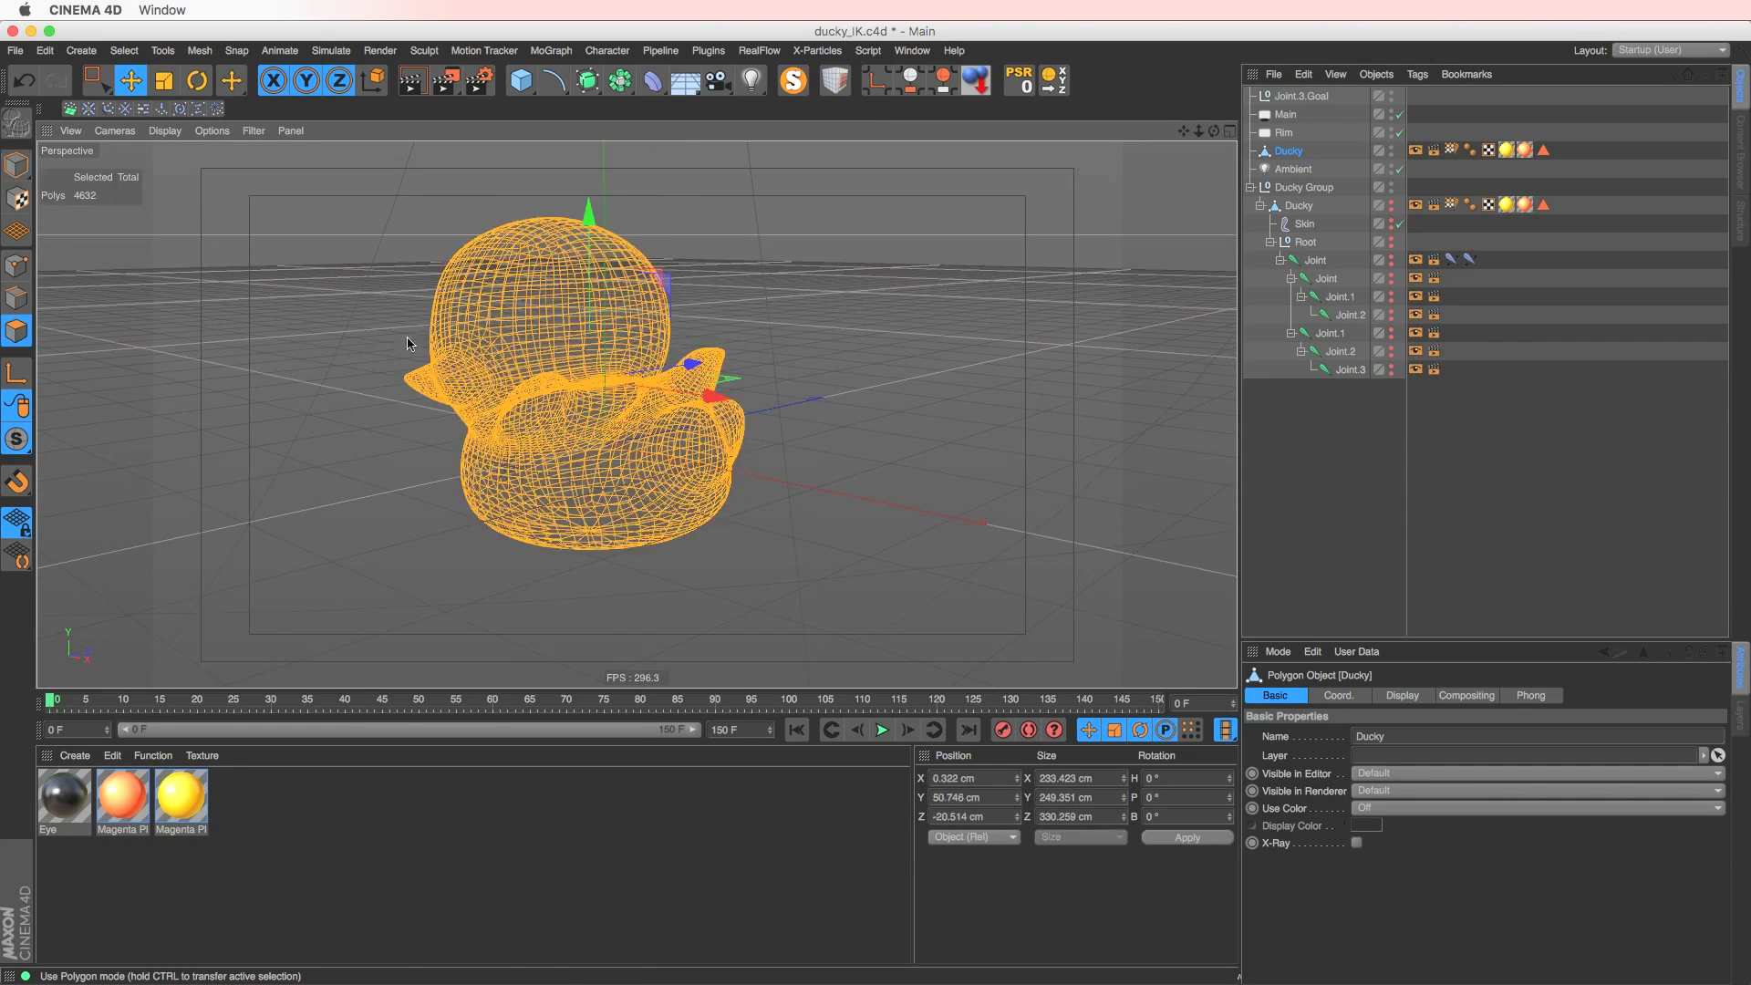
left_click_drag(437, 381, 534, 322, "alt")
key("0")
key("t")
key("e")
left_click(534, 321)
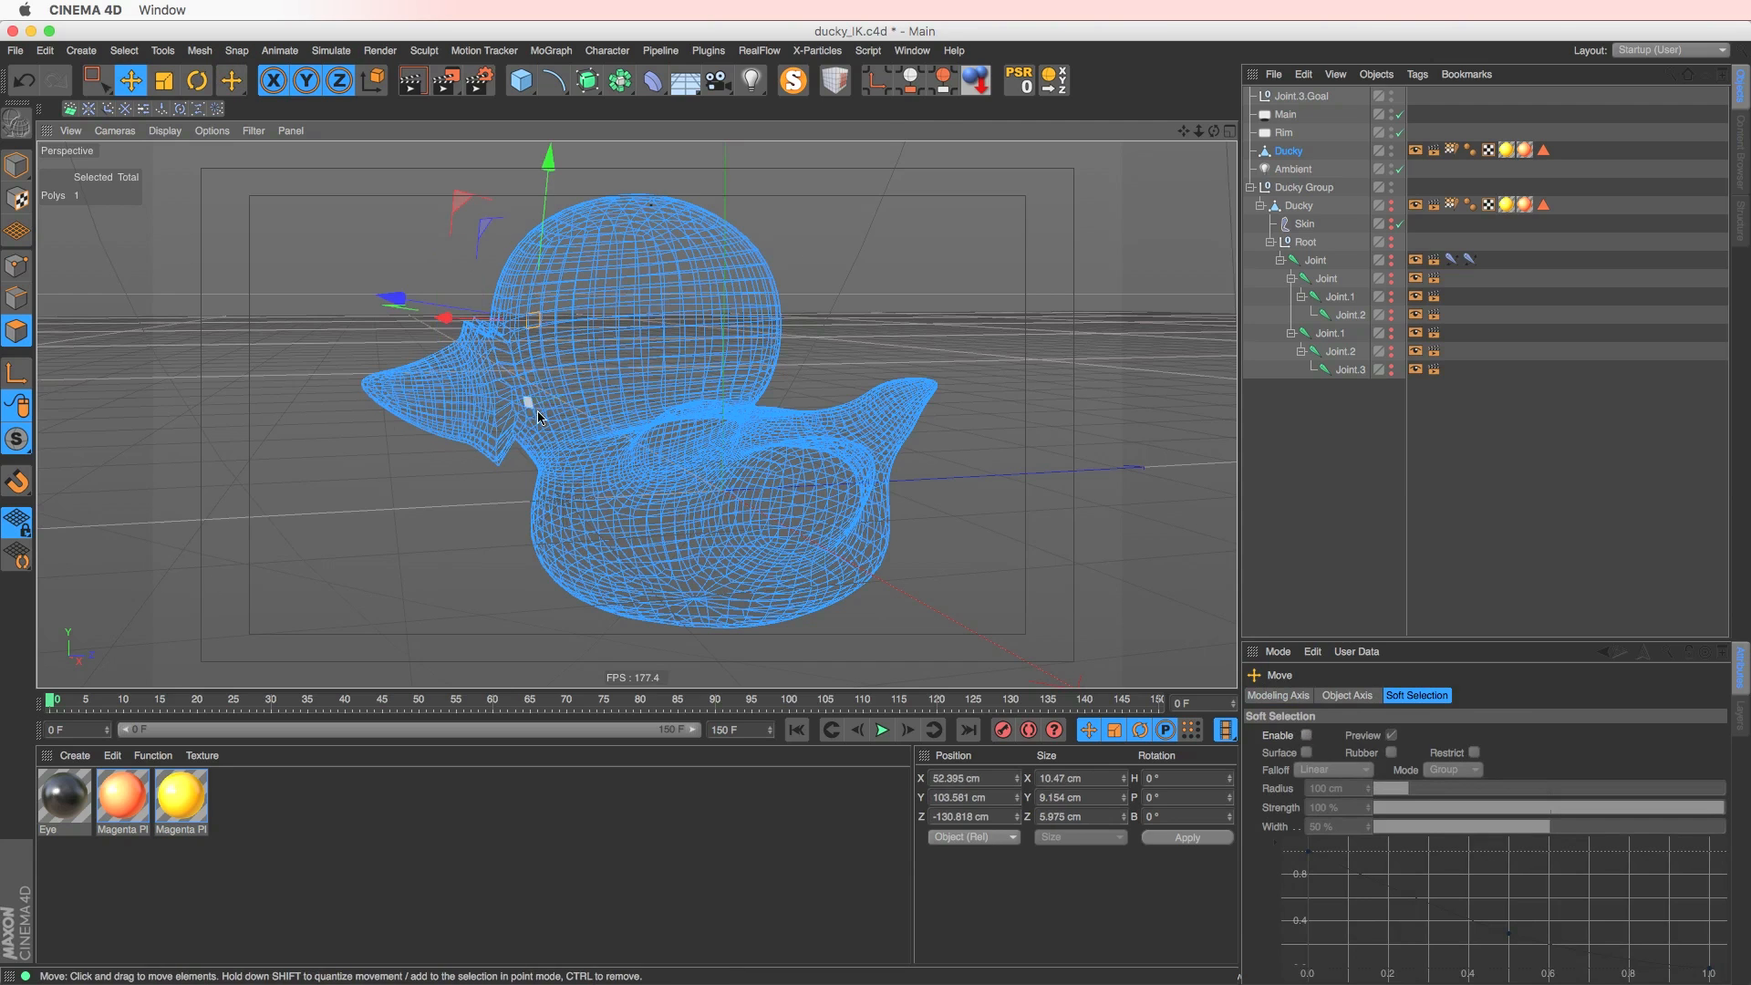
- Undo the stray polygon selection and last scaling, leaving the duplicated Ducky's beak polygons selected and moderately enlarged
key("t")
left_click_drag(529, 399, 452, 469)
key("e")
key("super+z")
key("super+z")
key("t")
key("e")
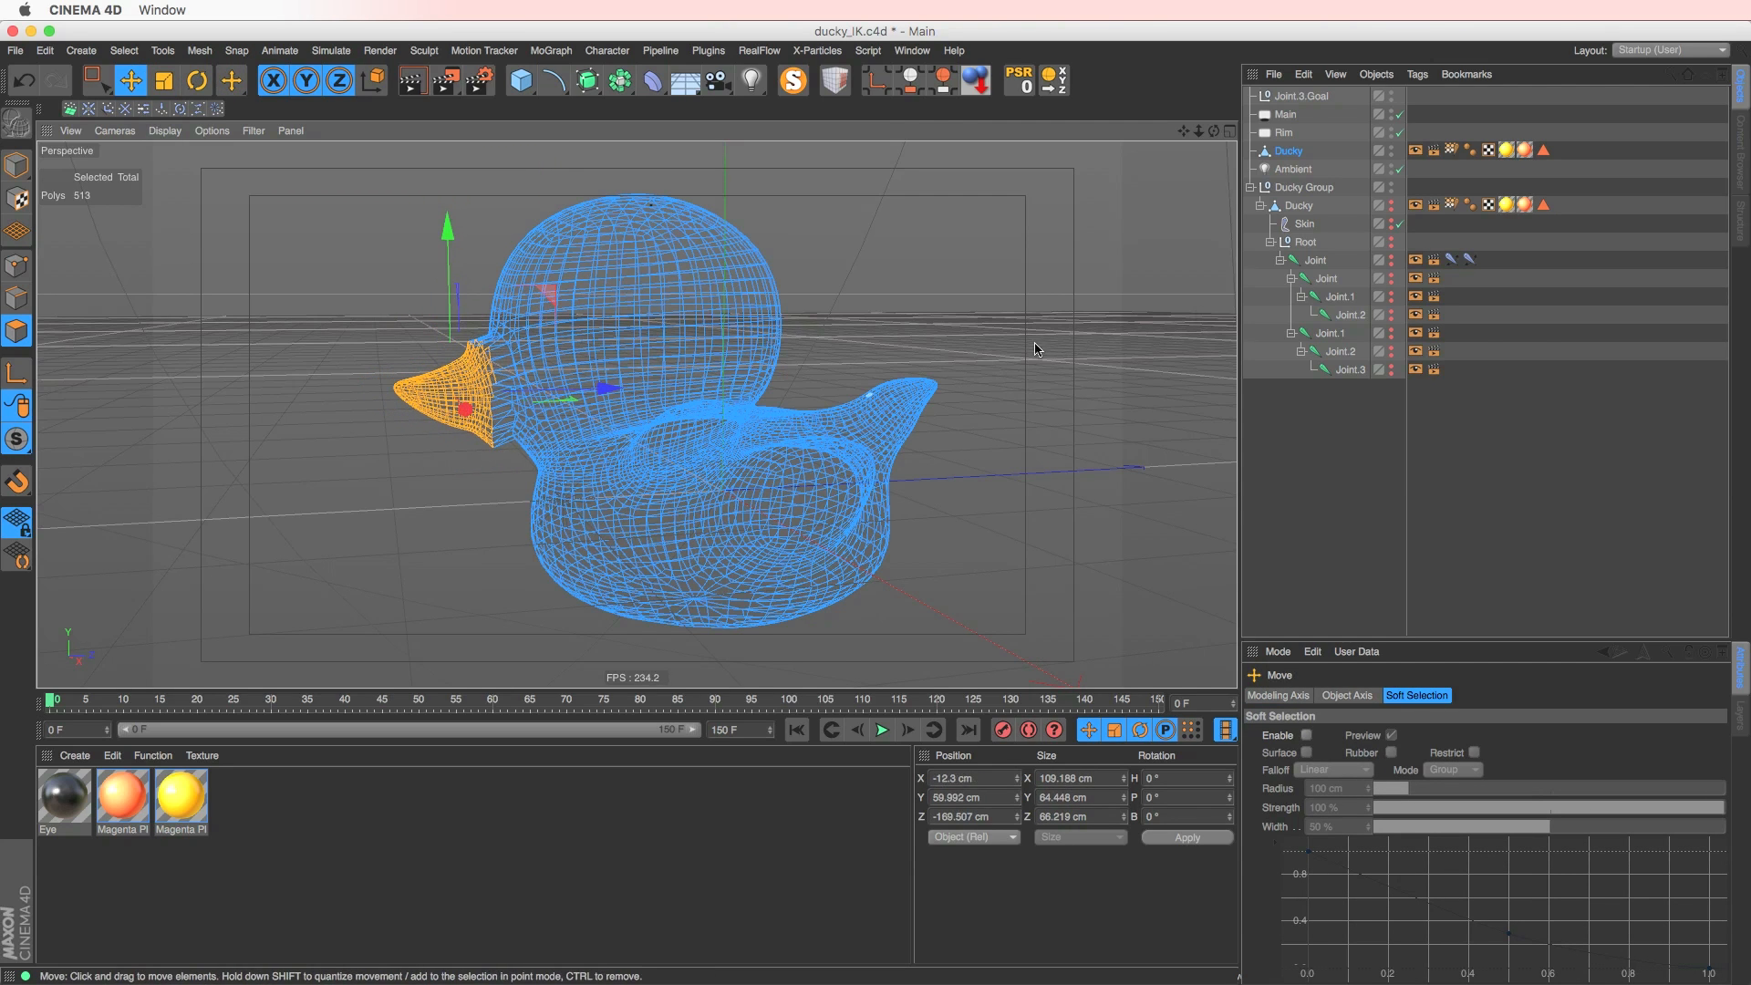
- Add a Mesh deformer as a child of the duplicated Ducky with the enlarged beak
left_click(1298, 209)
left_click(1293, 169)
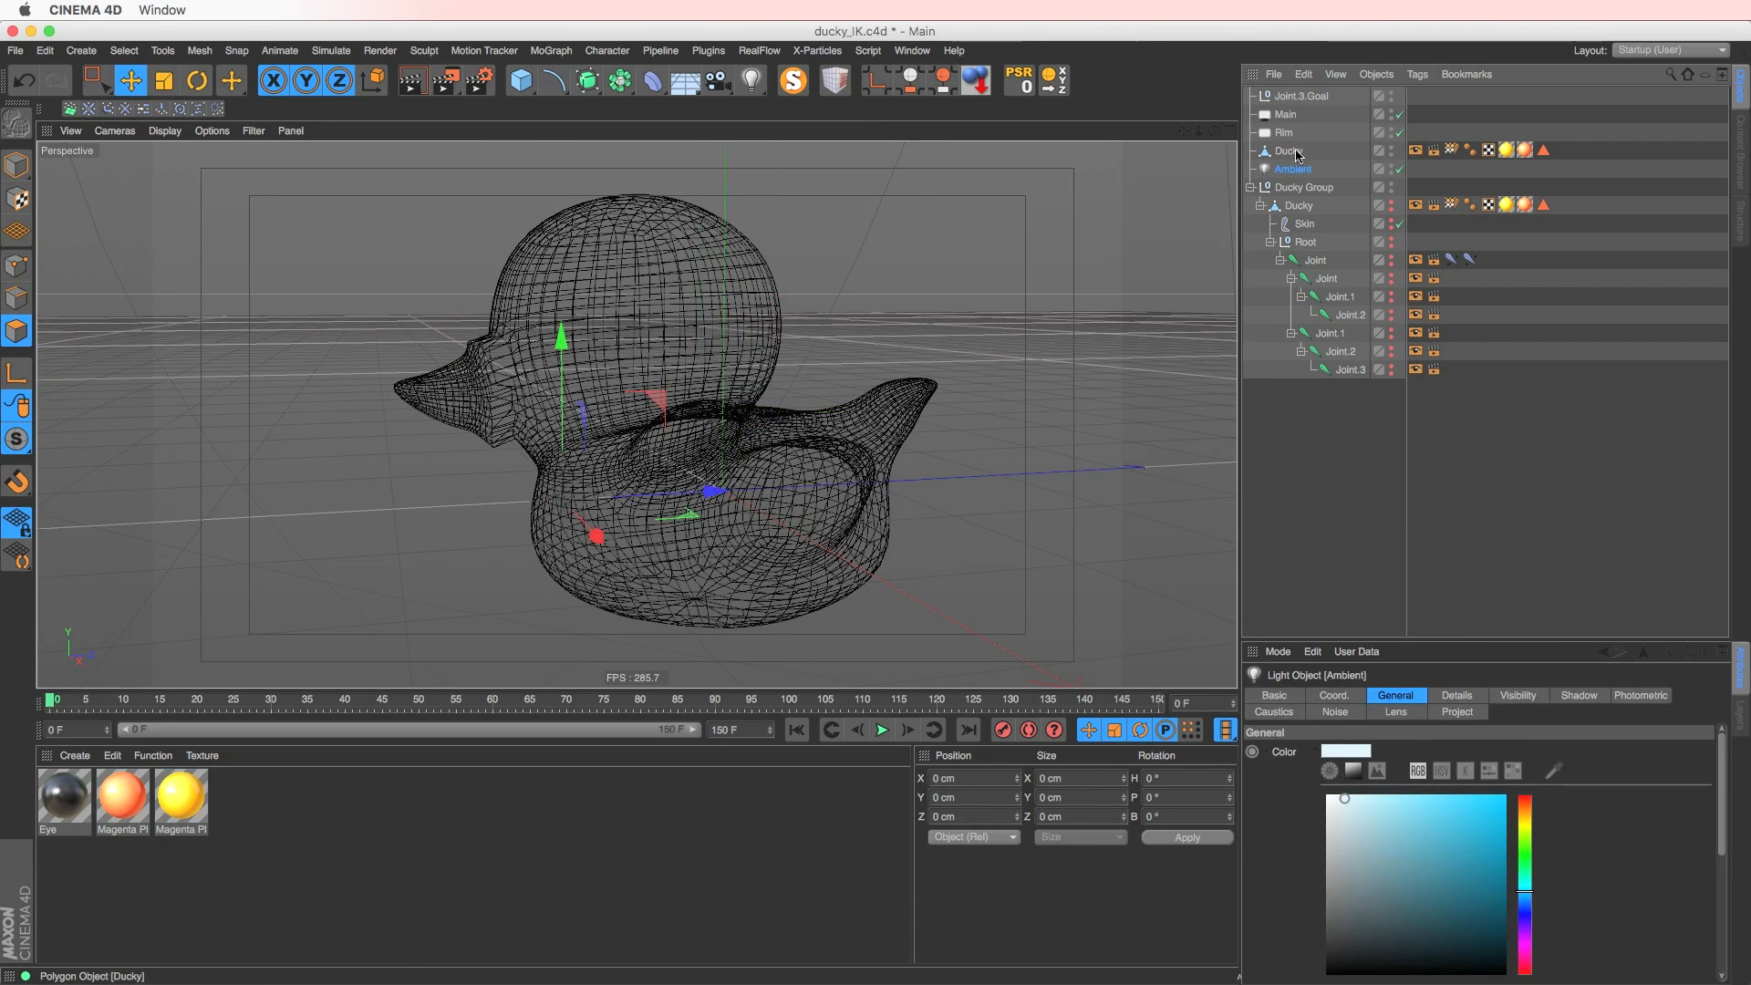
left_click(1289, 153)
left_click(593, 90)
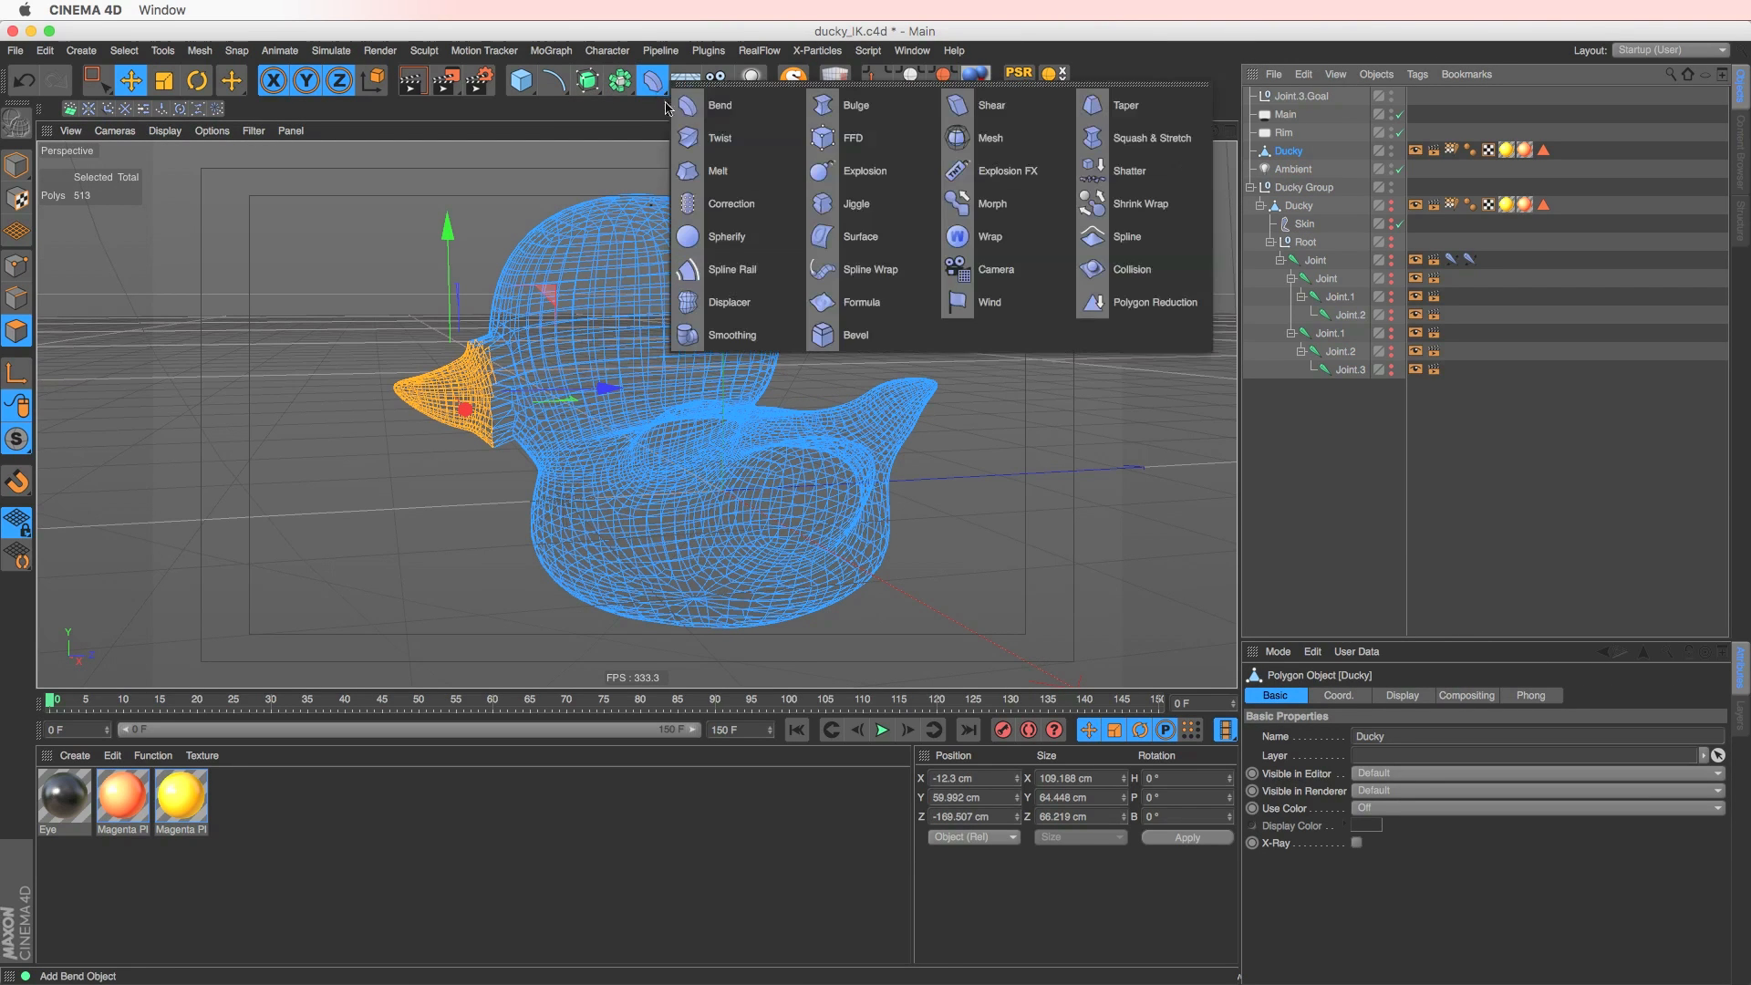
left_click(974, 137)
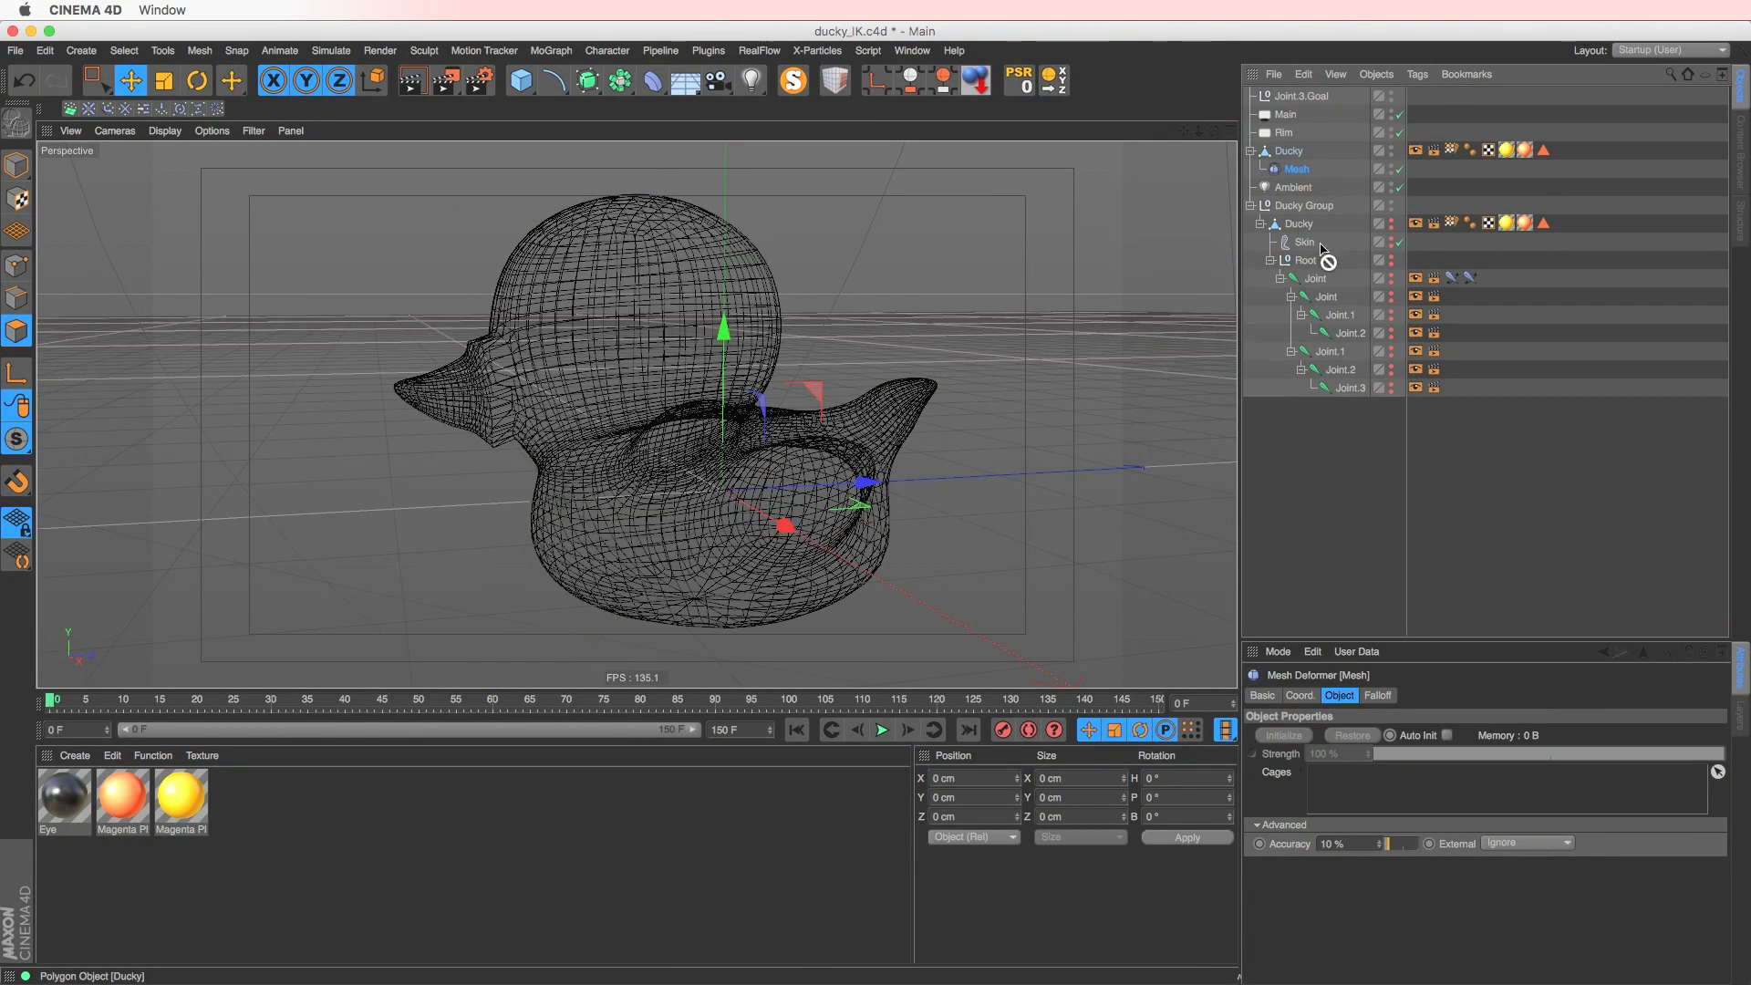
- Assign the original rigged Ducky as the Mesh deformer's cage, set External to Surface, and initialize it
left_click_drag(1327, 262, 1336, 782)
left_click(1527, 843)
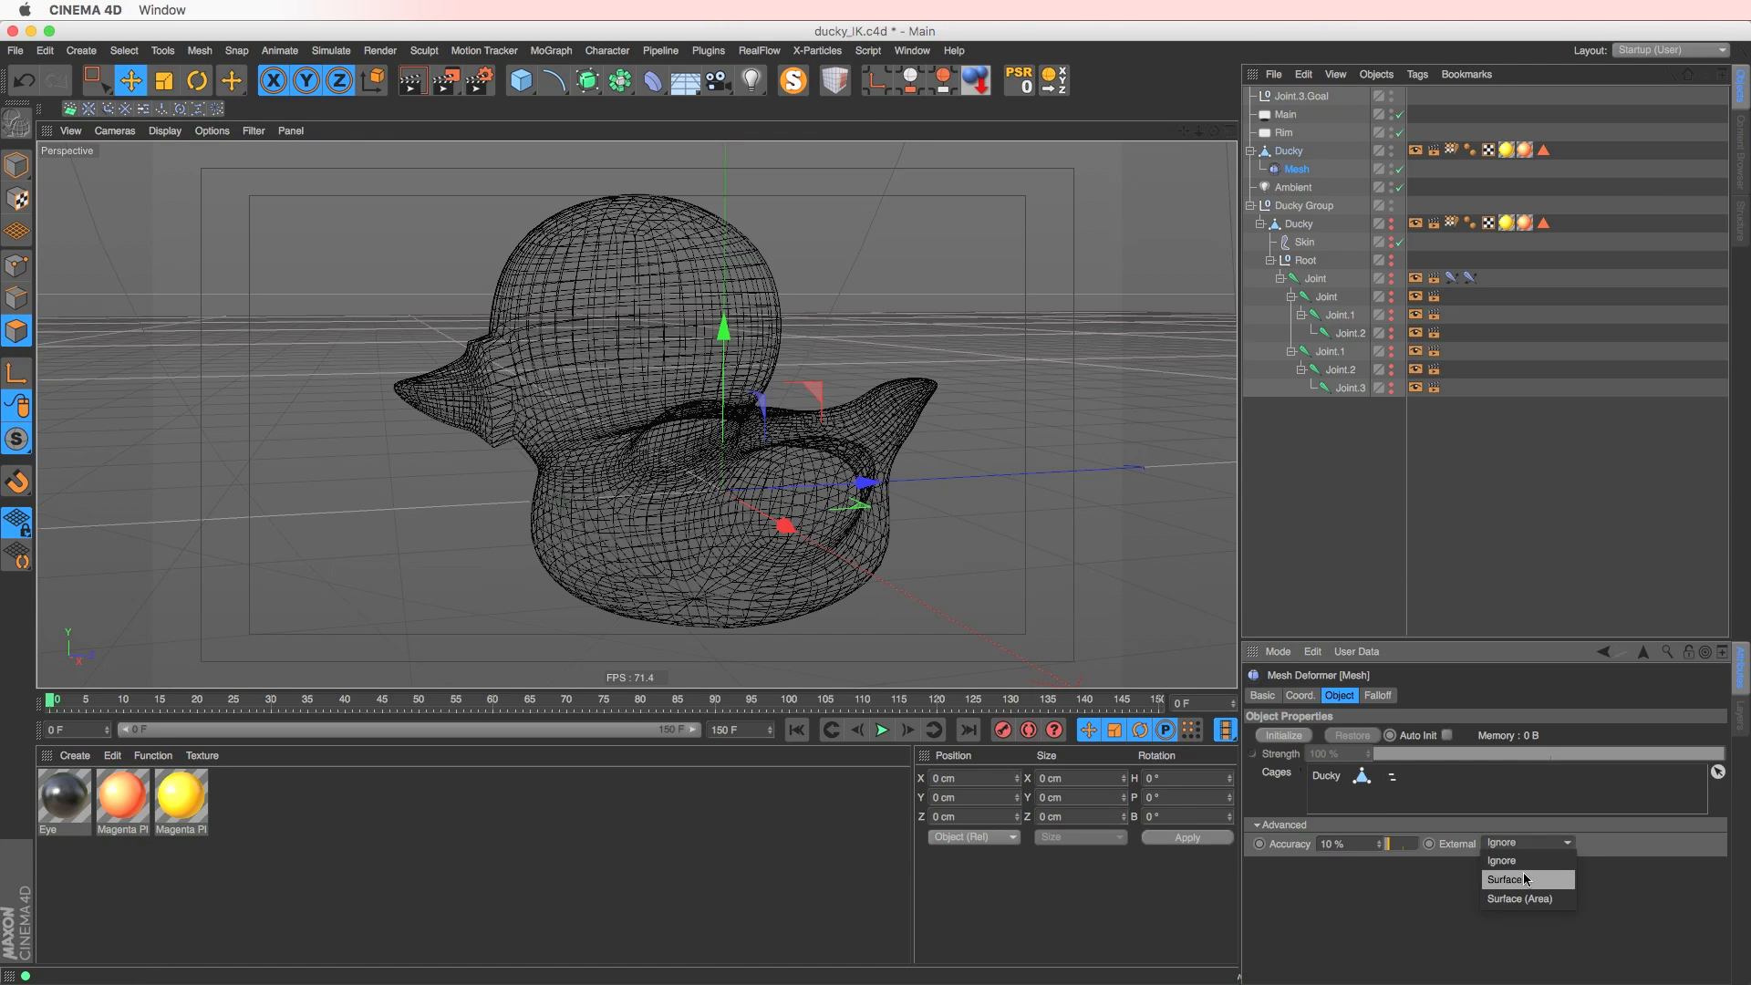
left_click(1526, 879)
left_click(1299, 736)
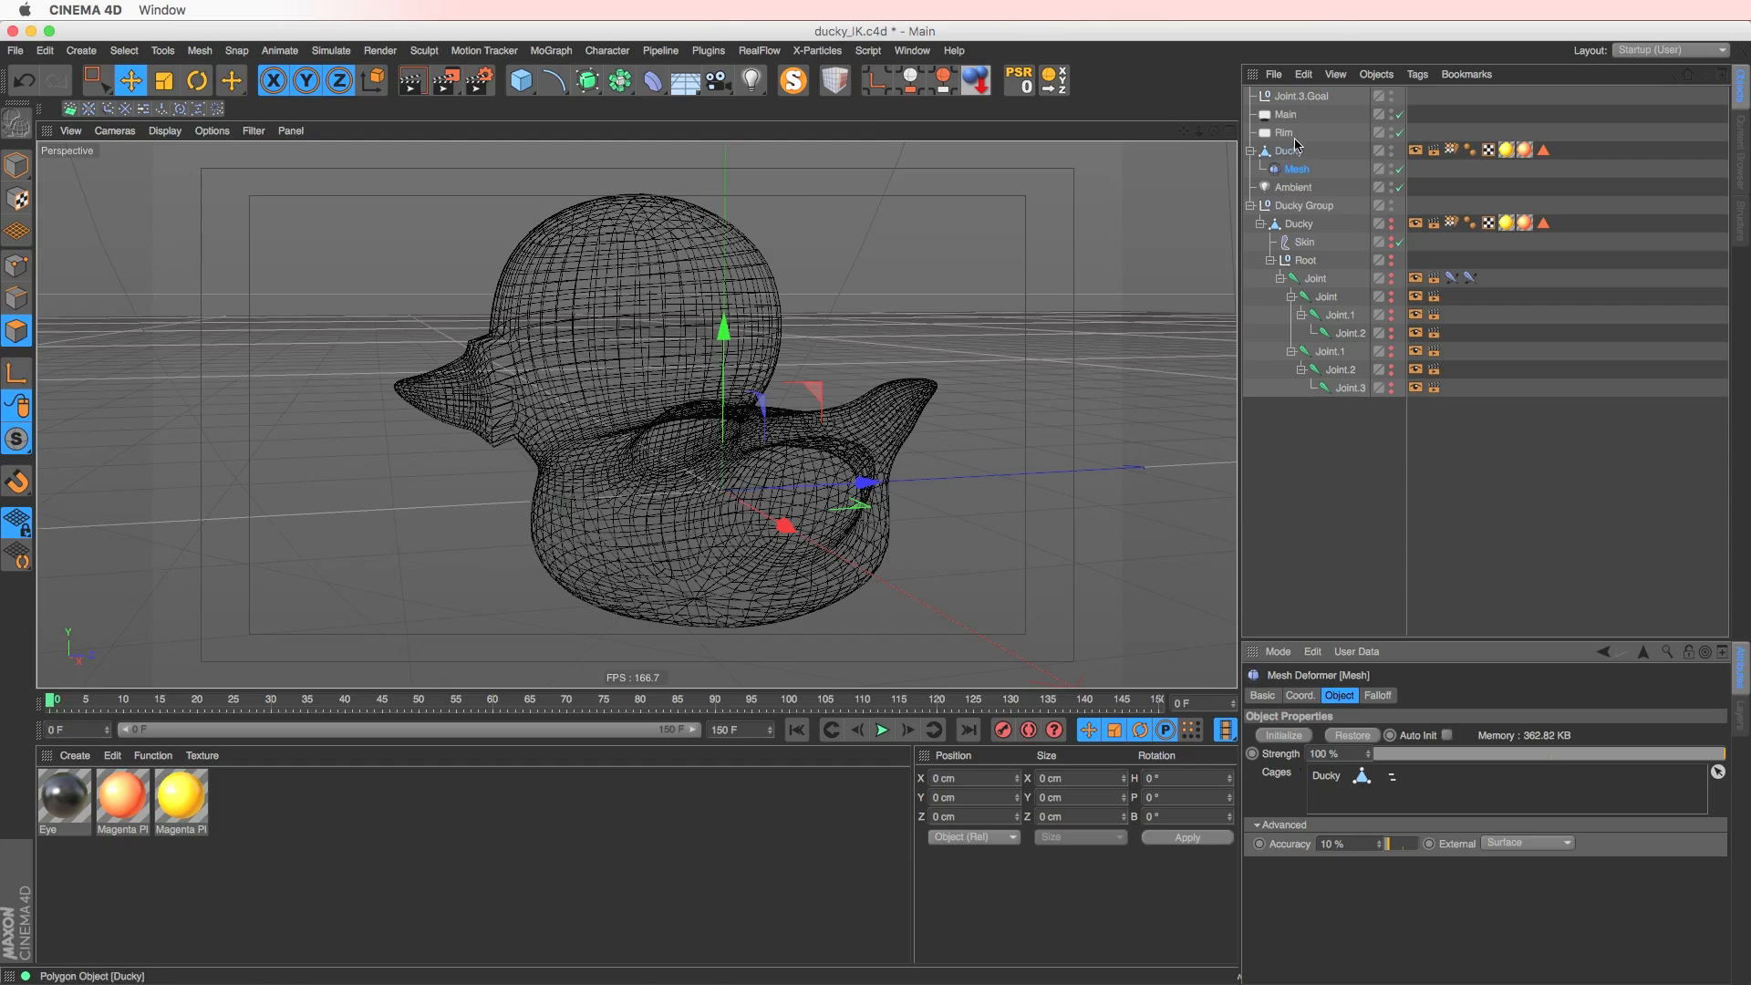
- Try moving the Joint.3.Goal null to test the enlarged-beak duck's deformation, and undo the moves
left_click(1301, 99)
left_click_drag(785, 361, 748, 334)
left_click_drag(664, 249, 774, 372)
key("super+z")
key("super+z")
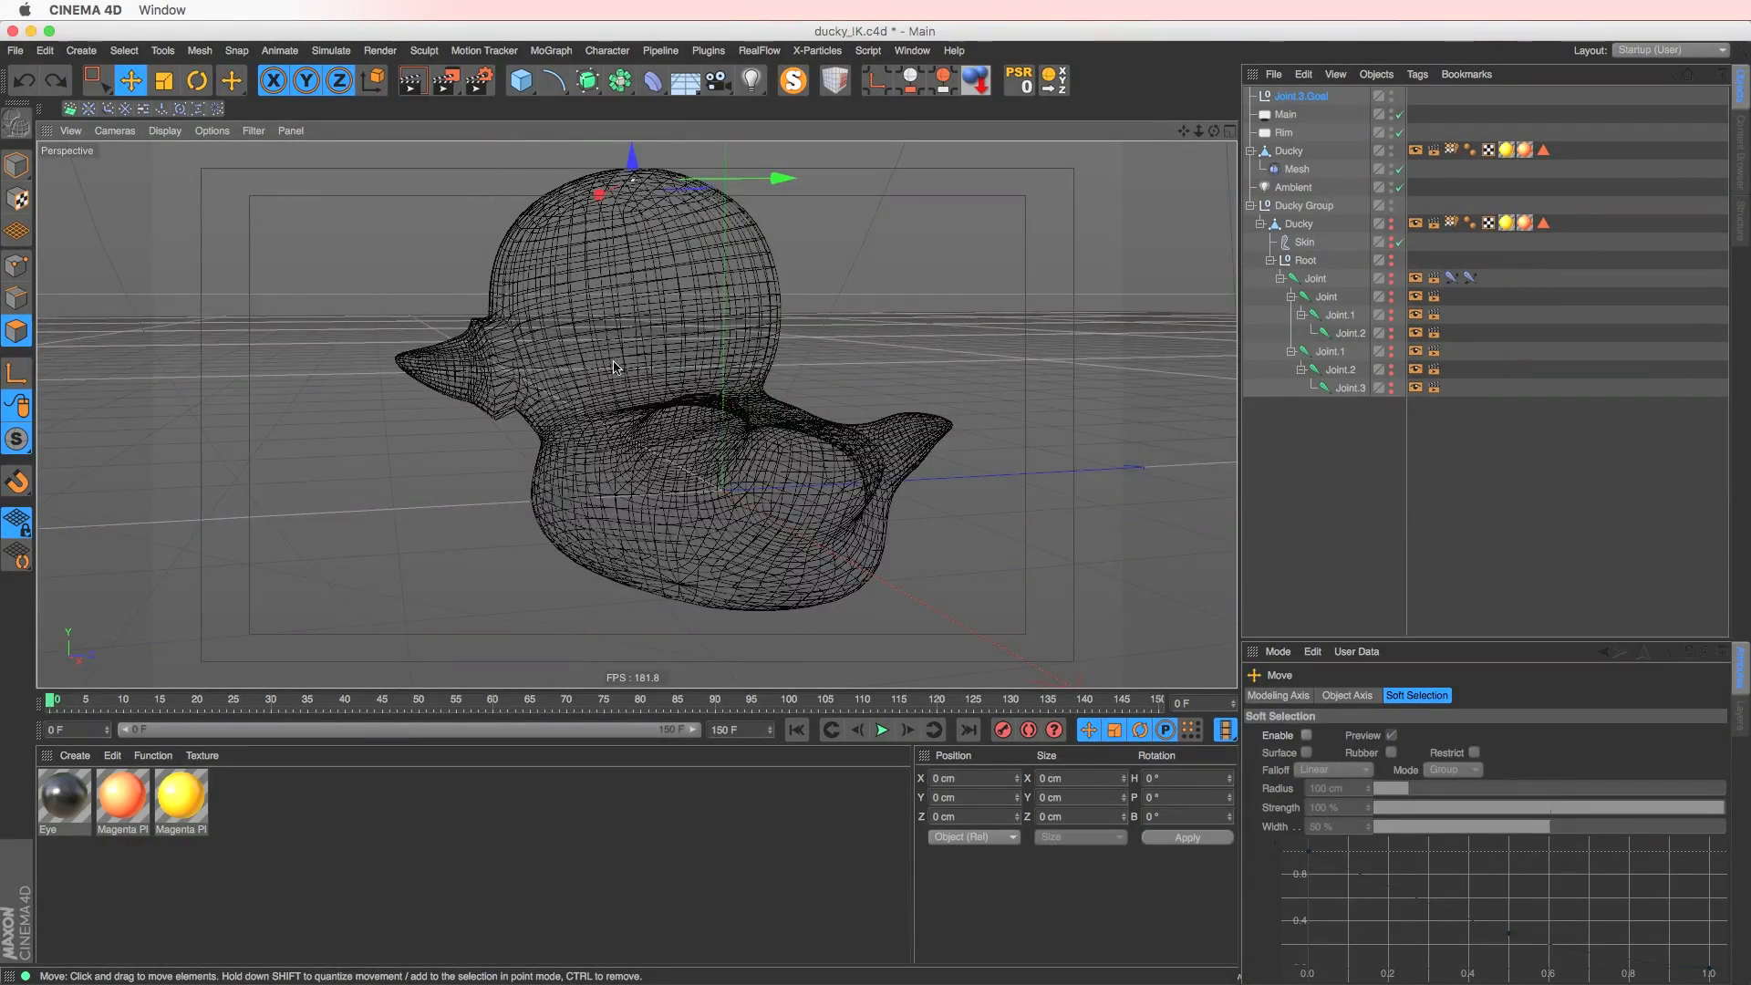
left_click_drag(680, 340, 821, 376, "alt")
key("super+z")
key("super+z")
key("super+z")
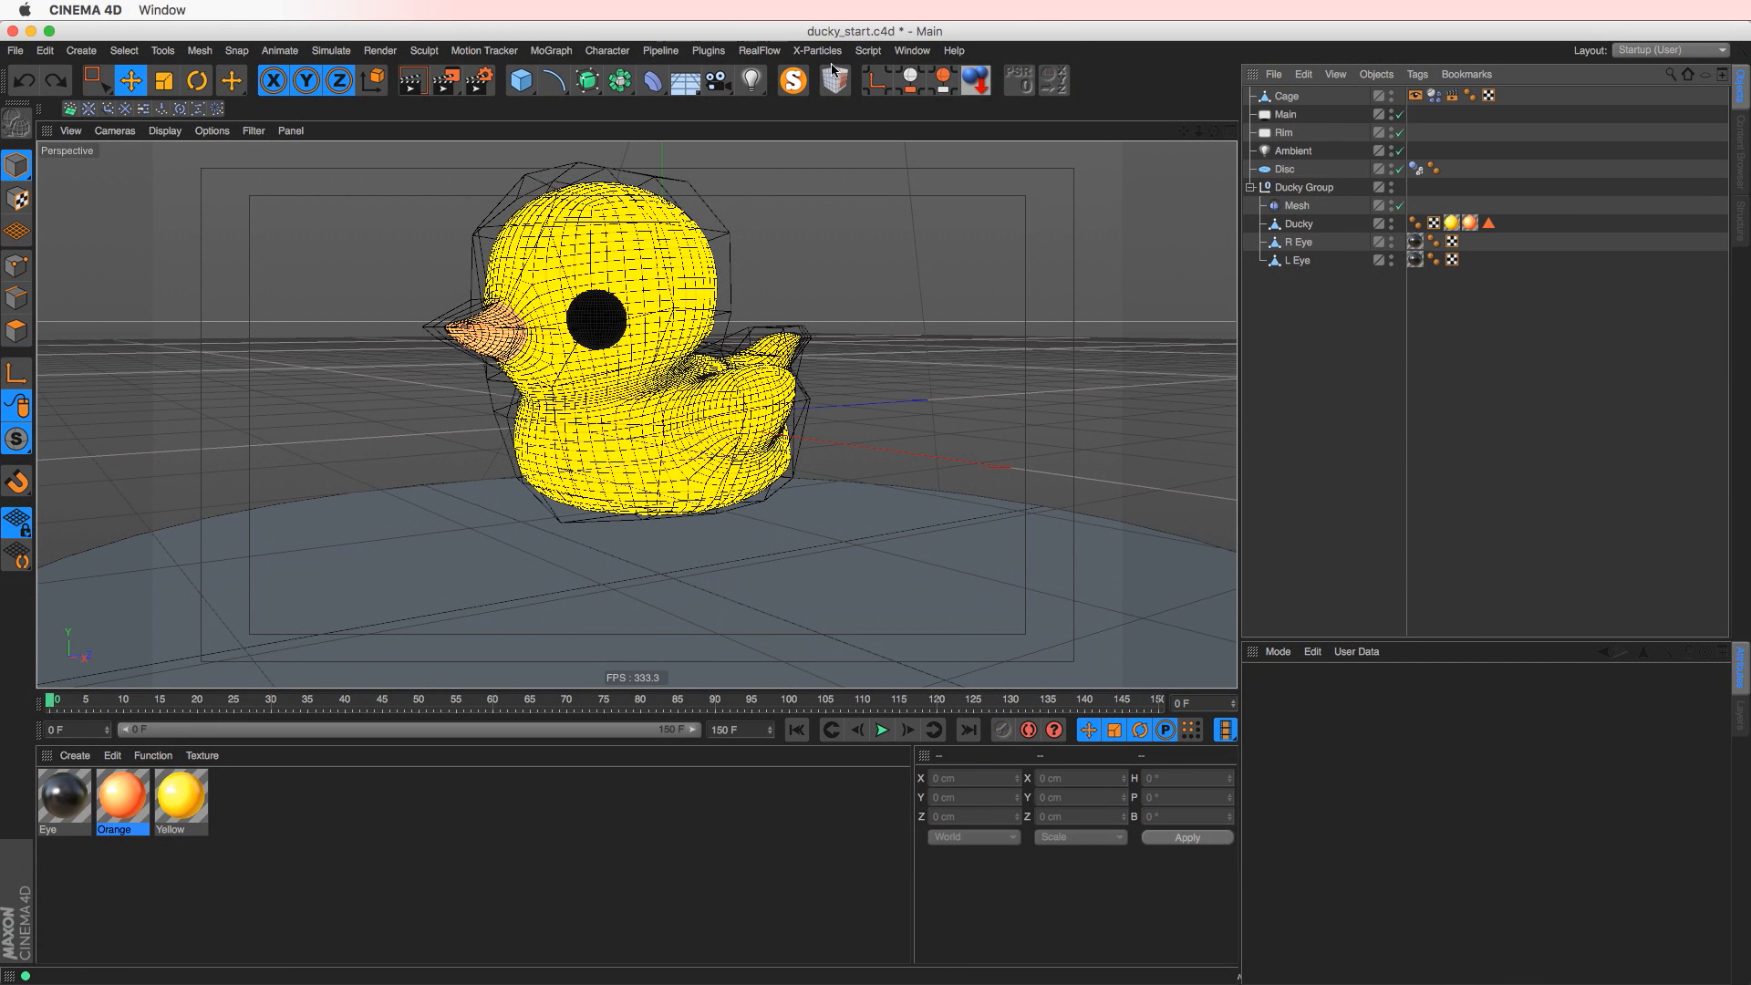
- In the ducky_start.c4d scene, hide the Cage object around the yellow duck
left_click(653, 80)
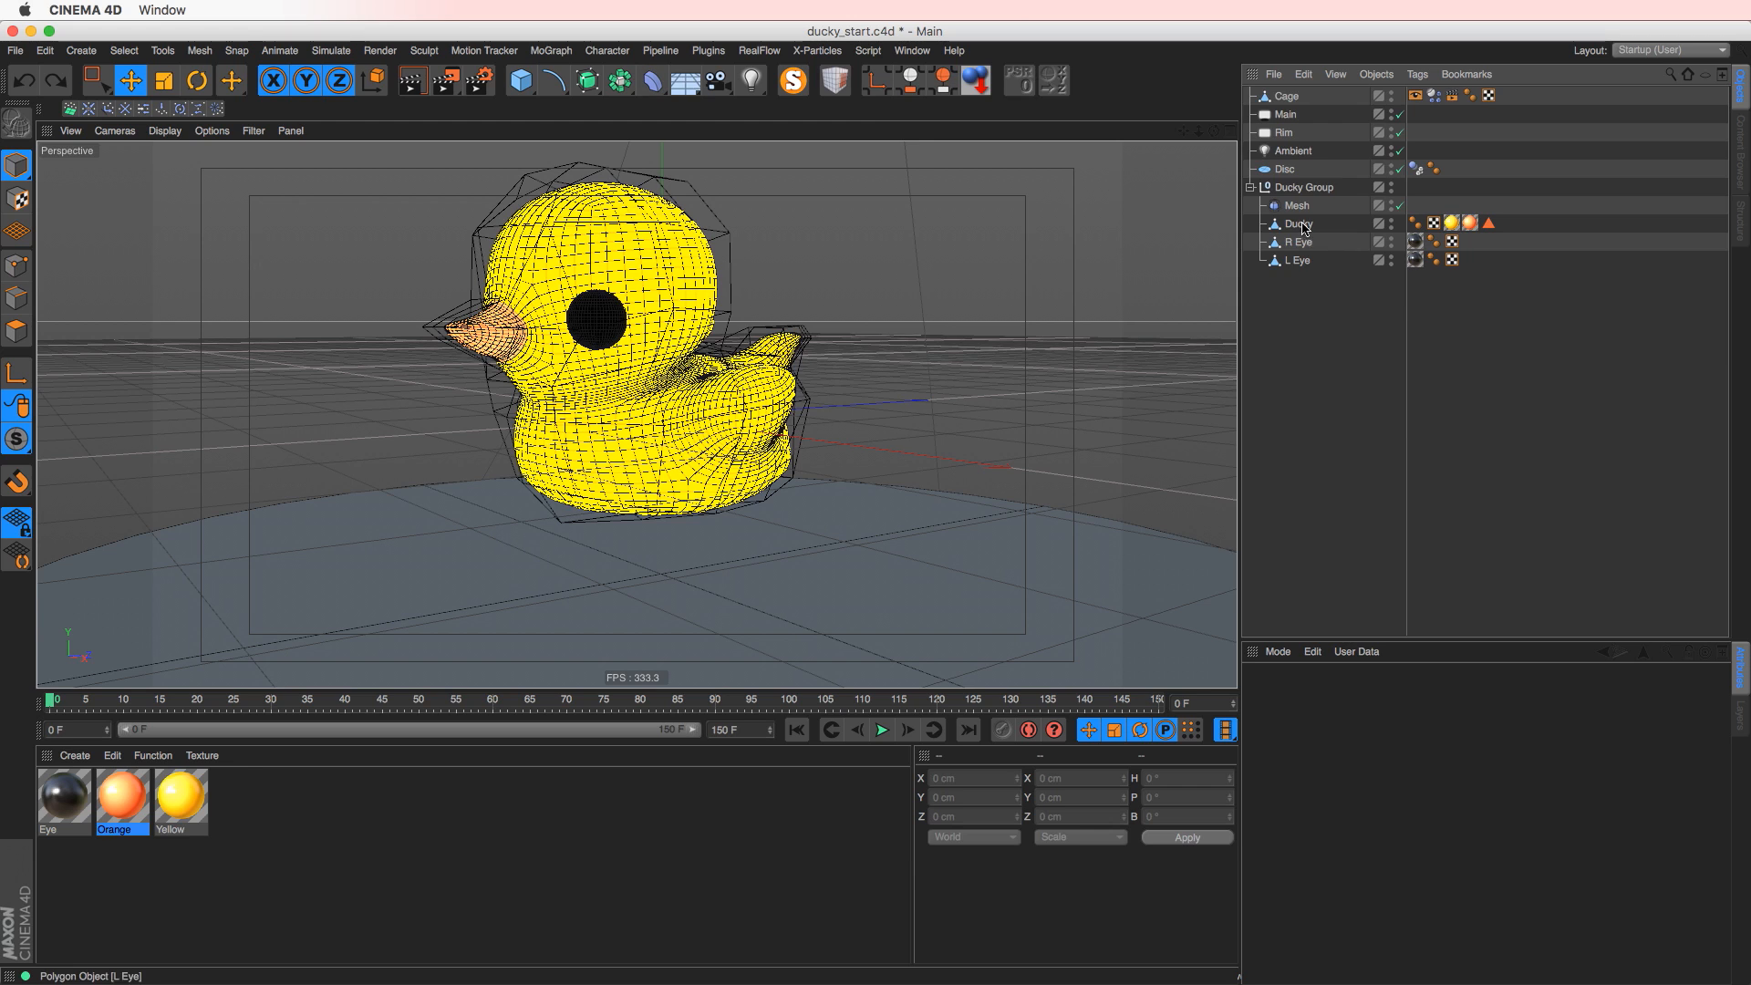
left_click(1298, 223)
left_click(1285, 95)
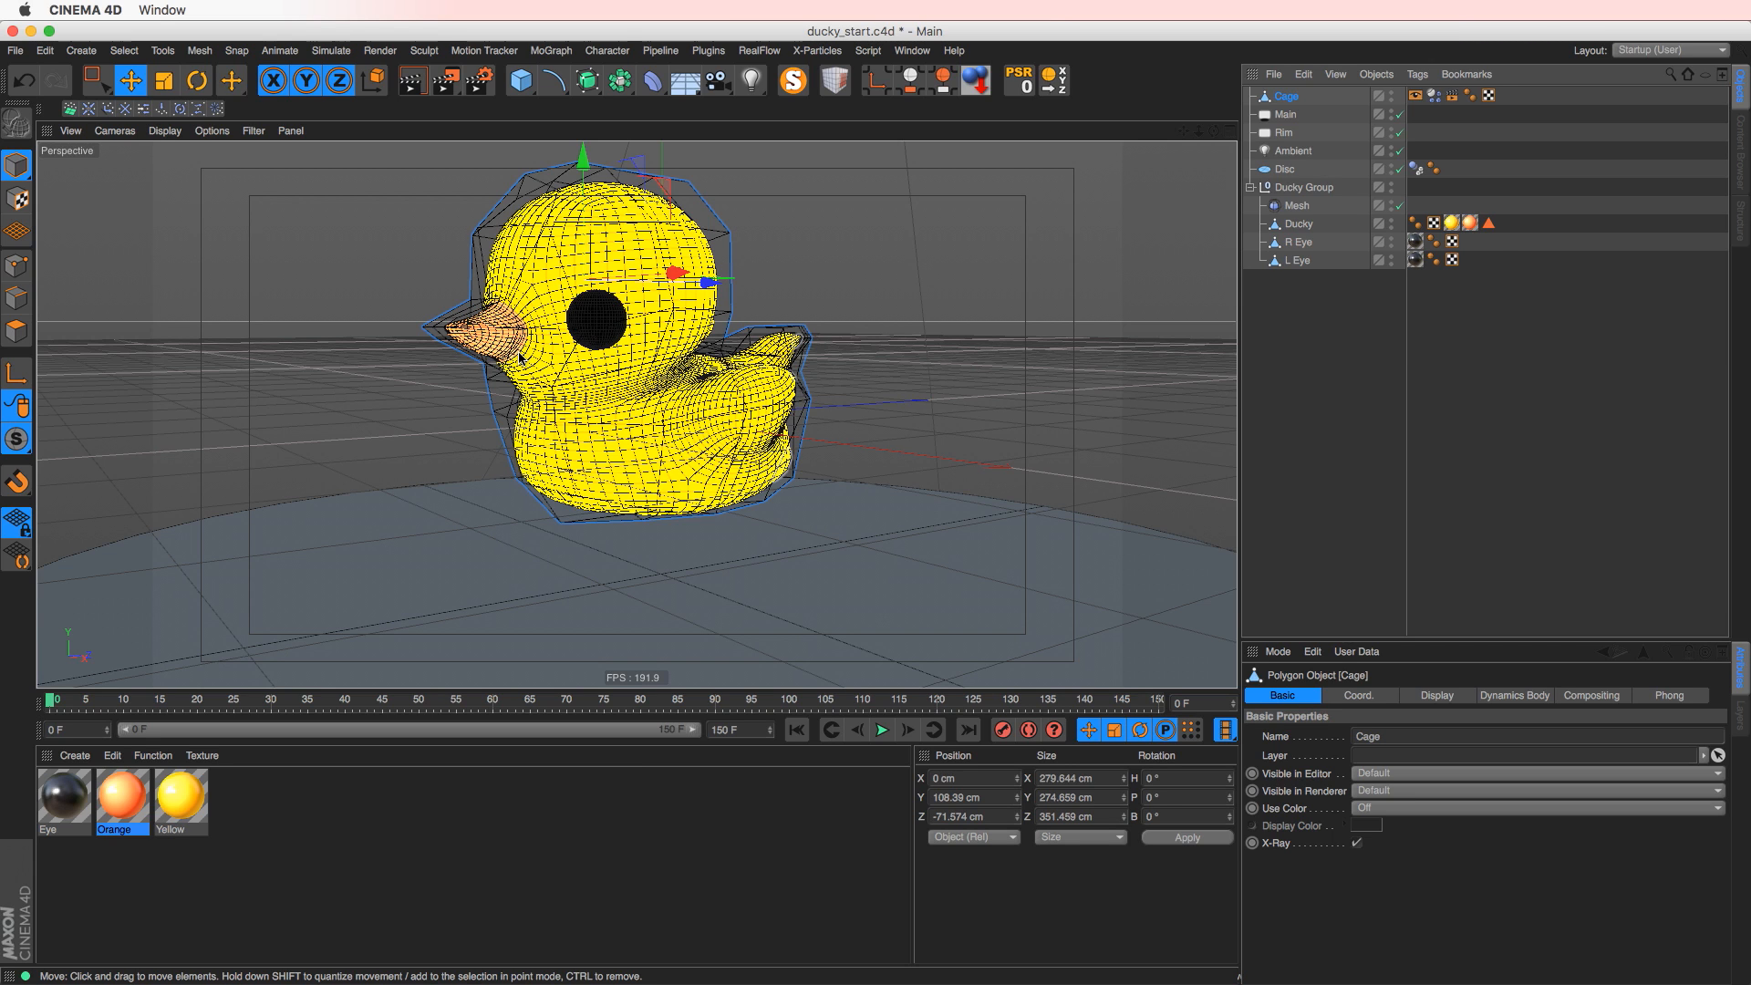
left_click(1391, 95)
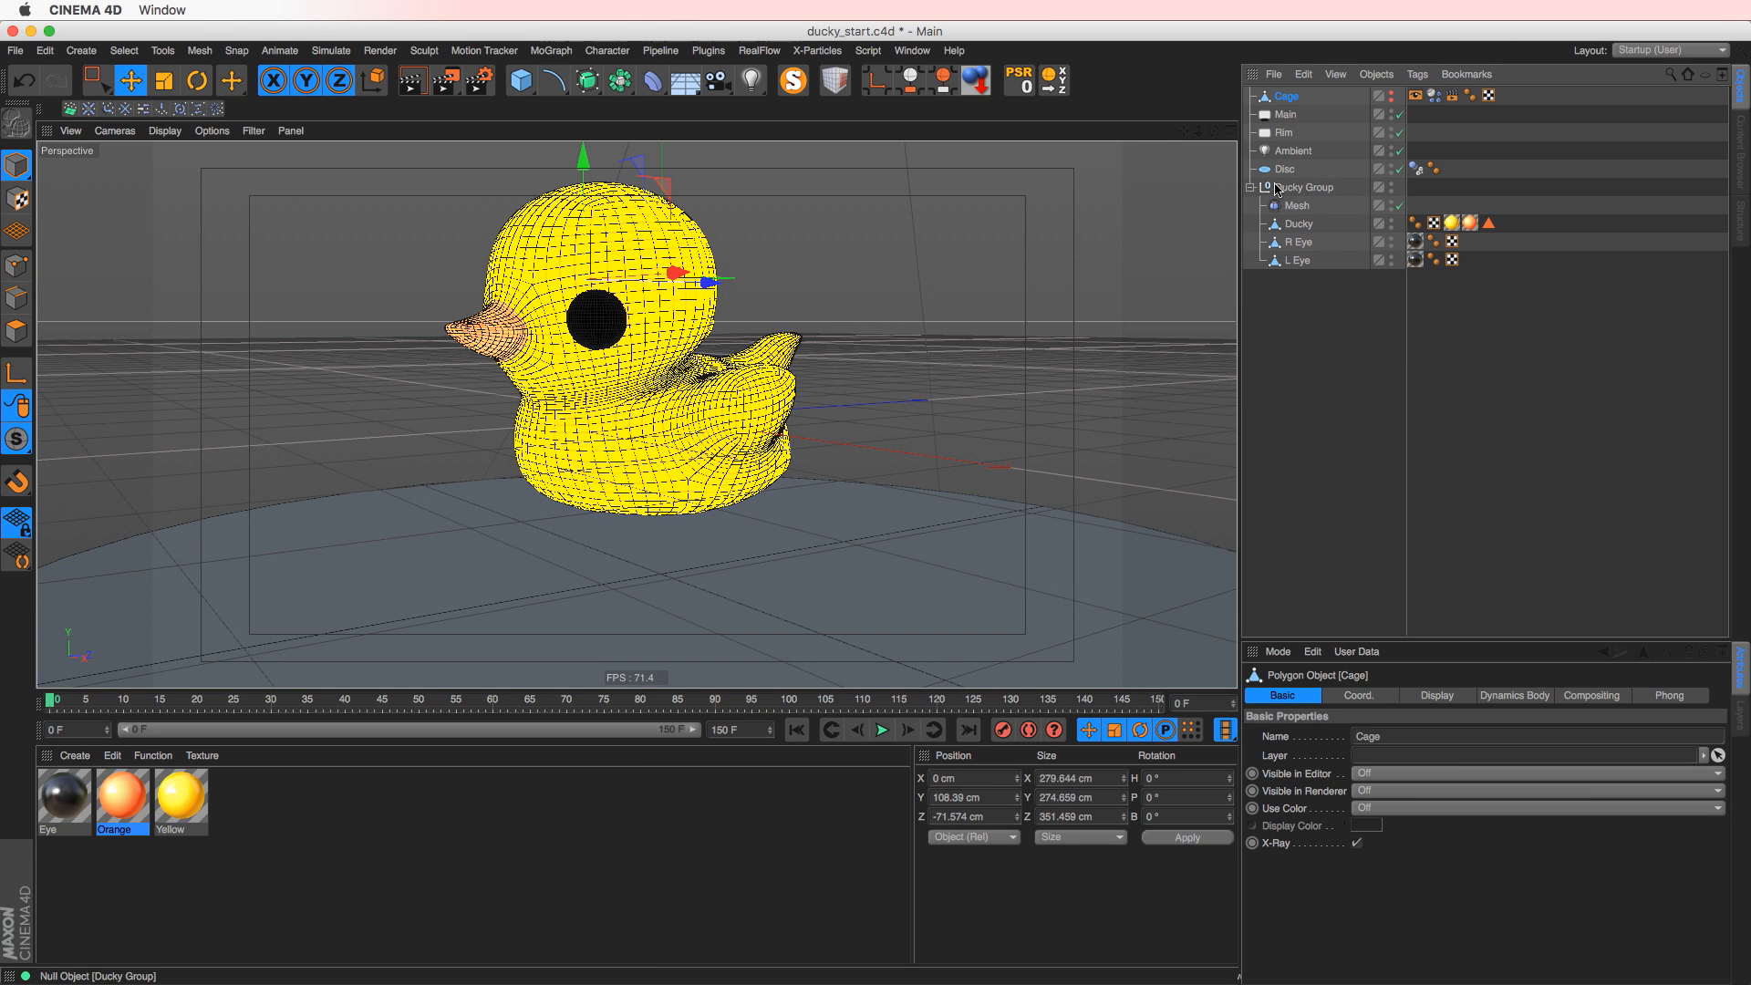
- Duplicate Ducky outside the Ducky Group and delete the copy's yellow and orange material tags and its polygon selection tag
left_click(1298, 225)
left_click_drag(1279, 182, 1281, 179, "ctrl")
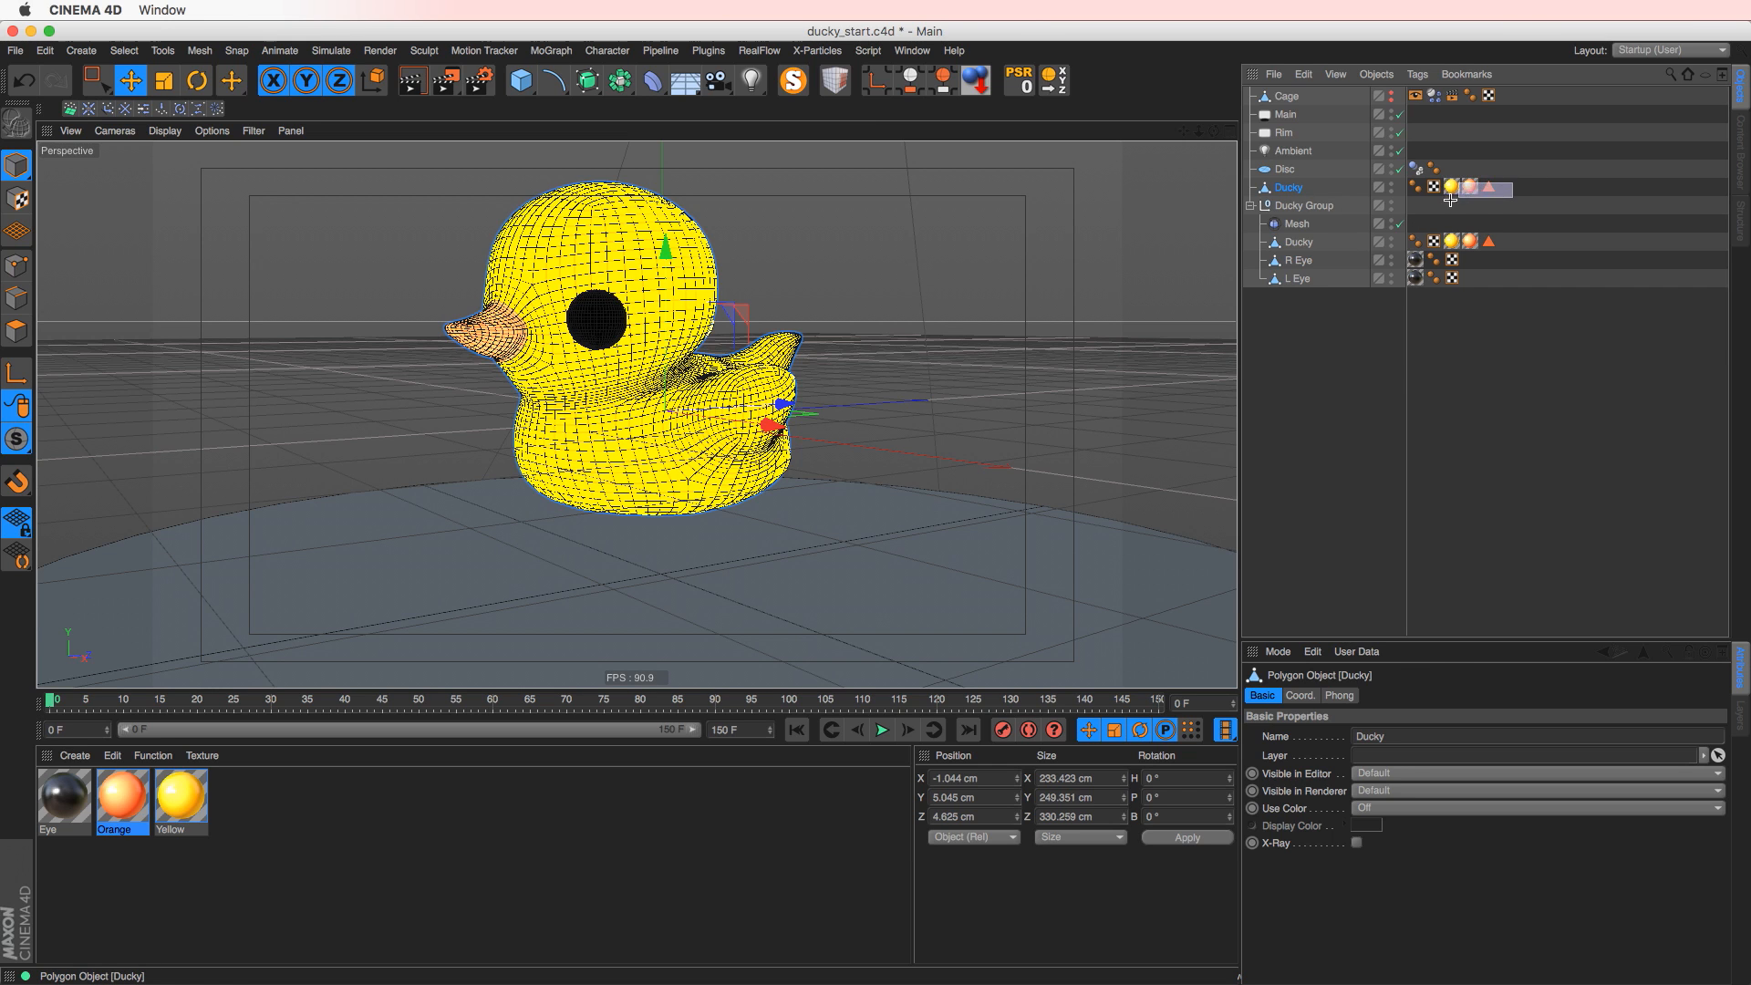
left_click_drag(1450, 199, 1447, 202)
key("Delete")
left_click(1290, 189)
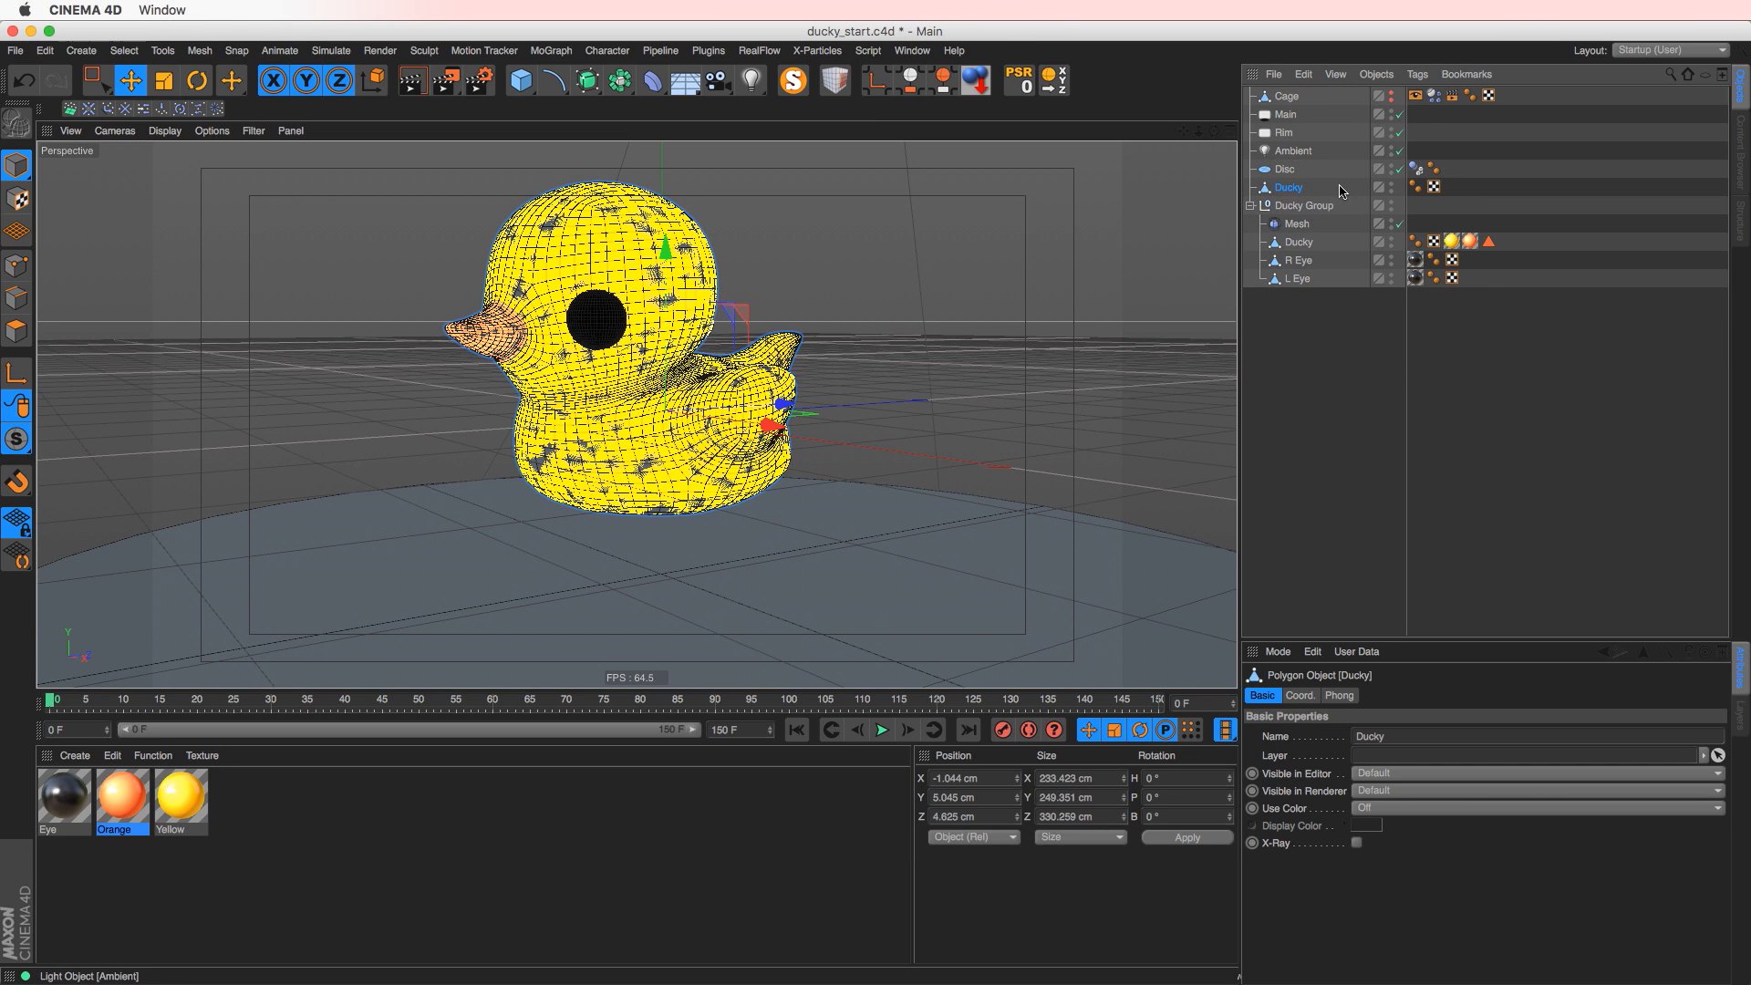
- Hide the Ducky Group and add a Polygon Reduction deformer as a child of the duplicated Ducky
left_click(1395, 210)
left_click(1390, 206)
left_click(1287, 187)
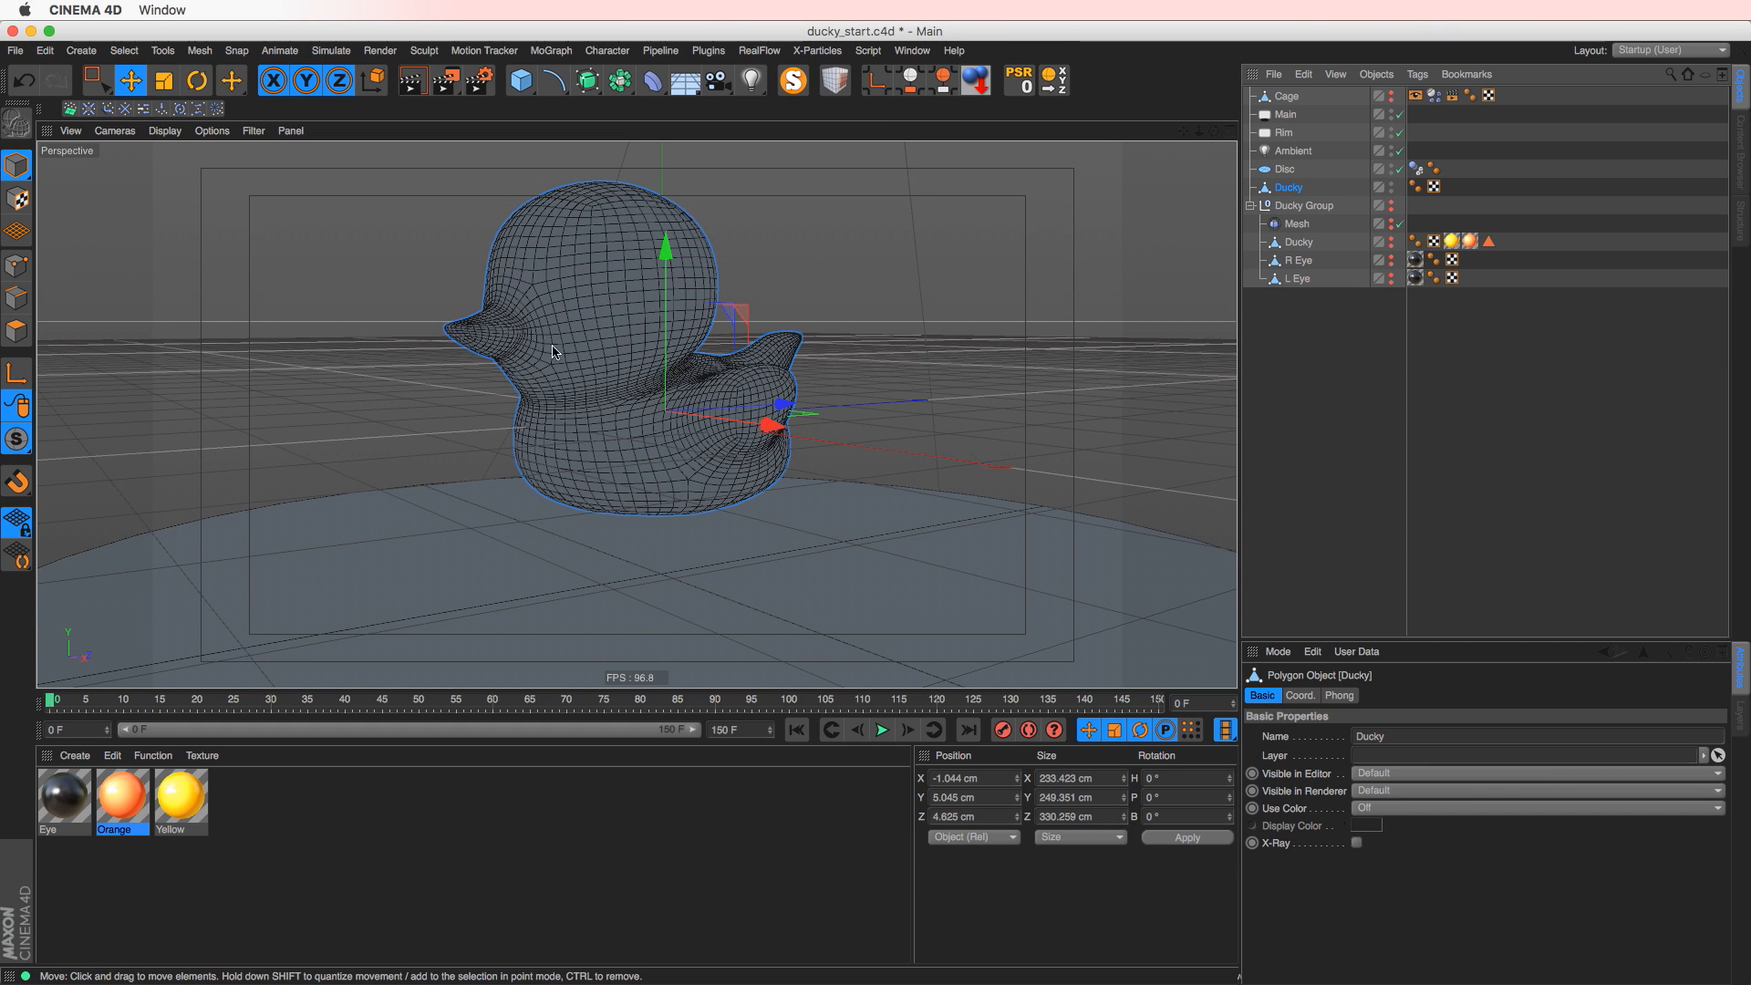
left_click(652, 80)
left_click(1122, 302)
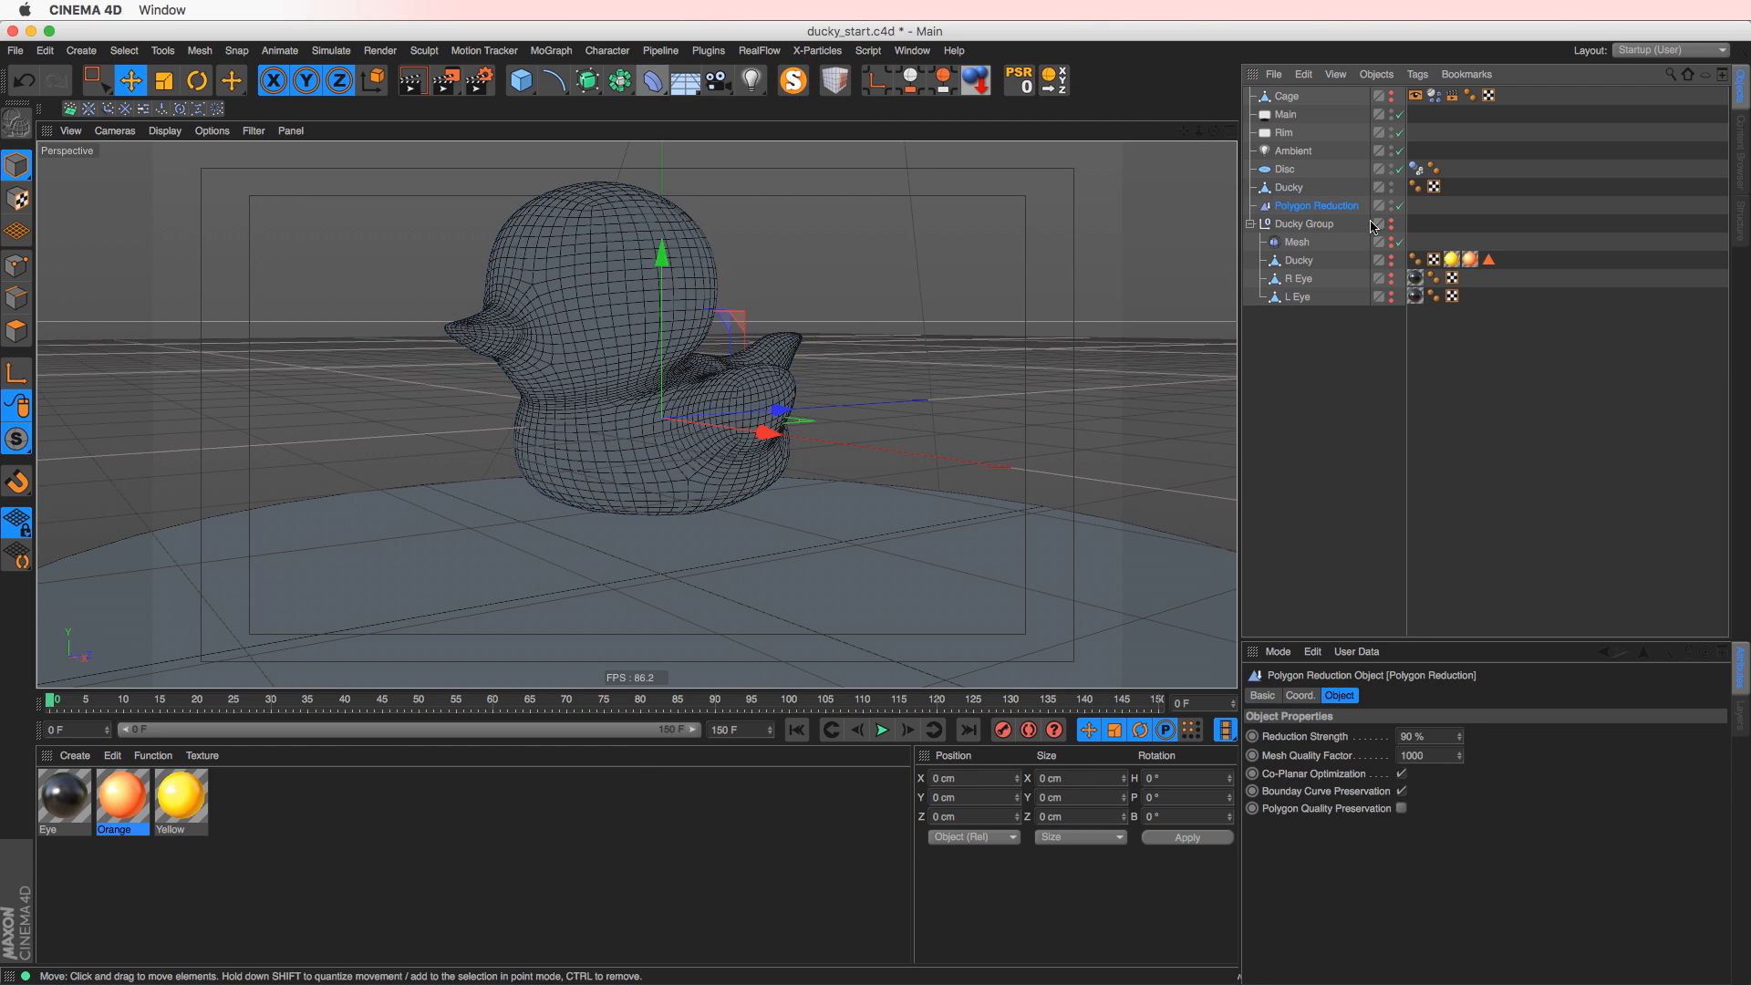
left_click_drag(1292, 191, 1291, 189)
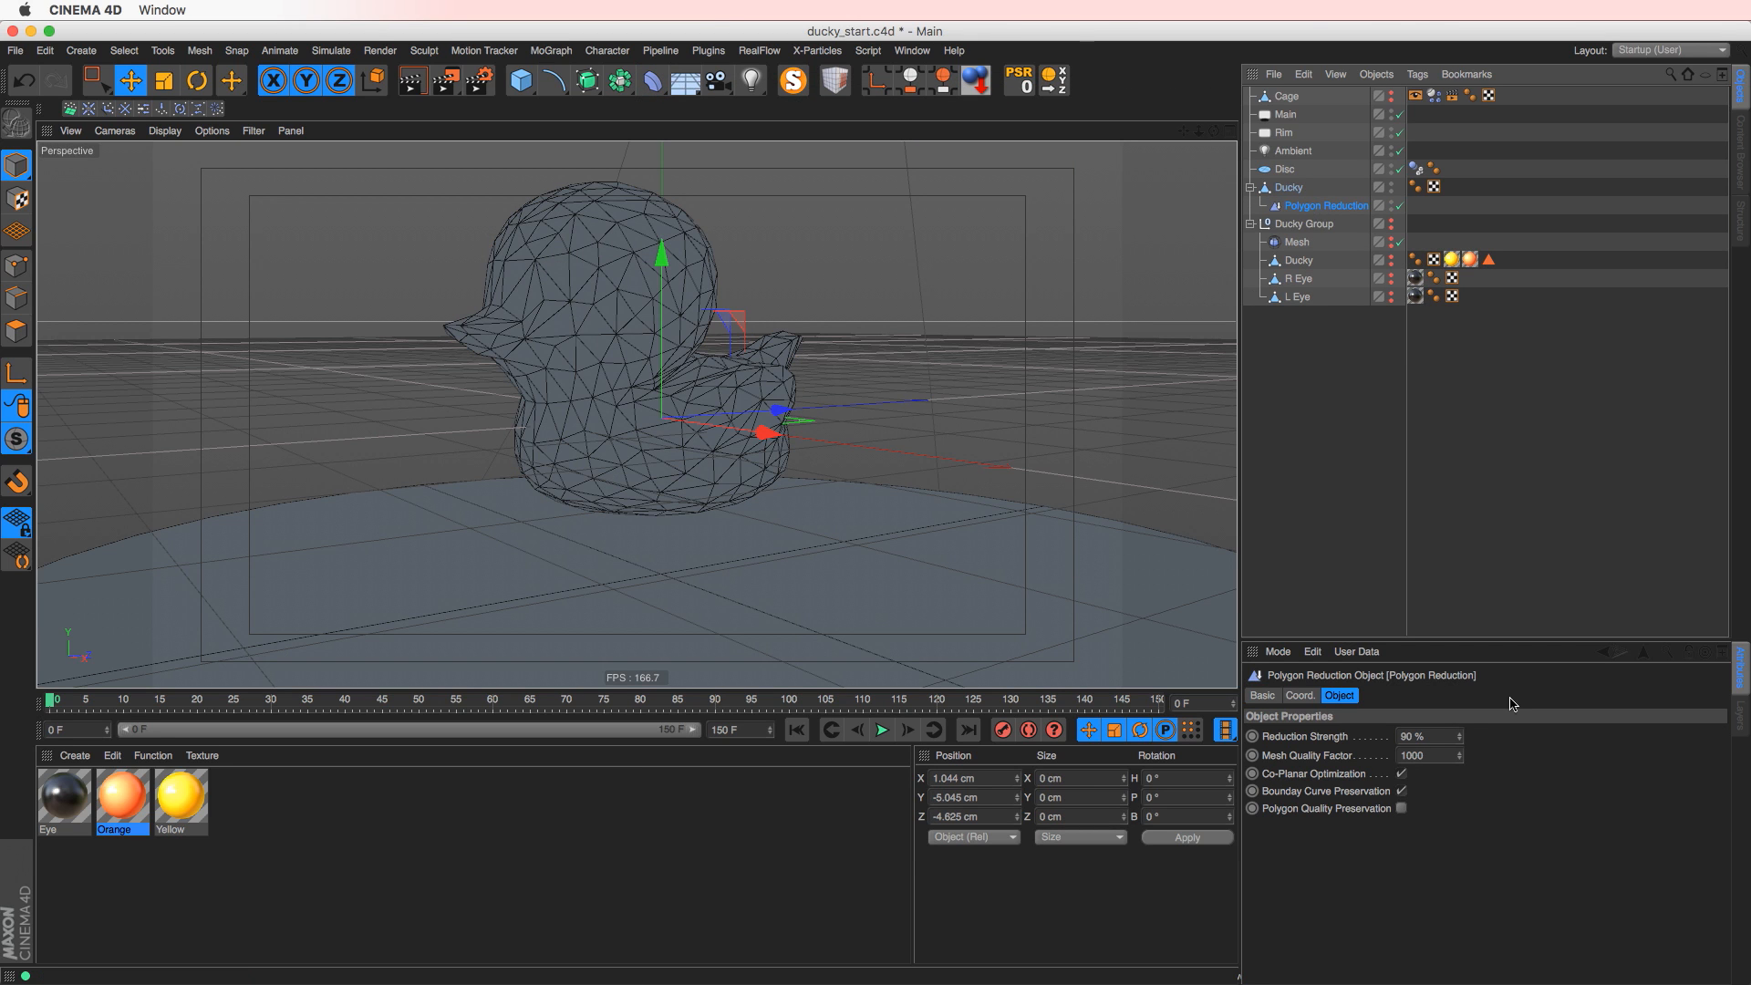
- Set the Polygon Reduction's Reduction Strength to 97% for the duplicated Ducky
left_click_drag(1461, 743, 1457, 727)
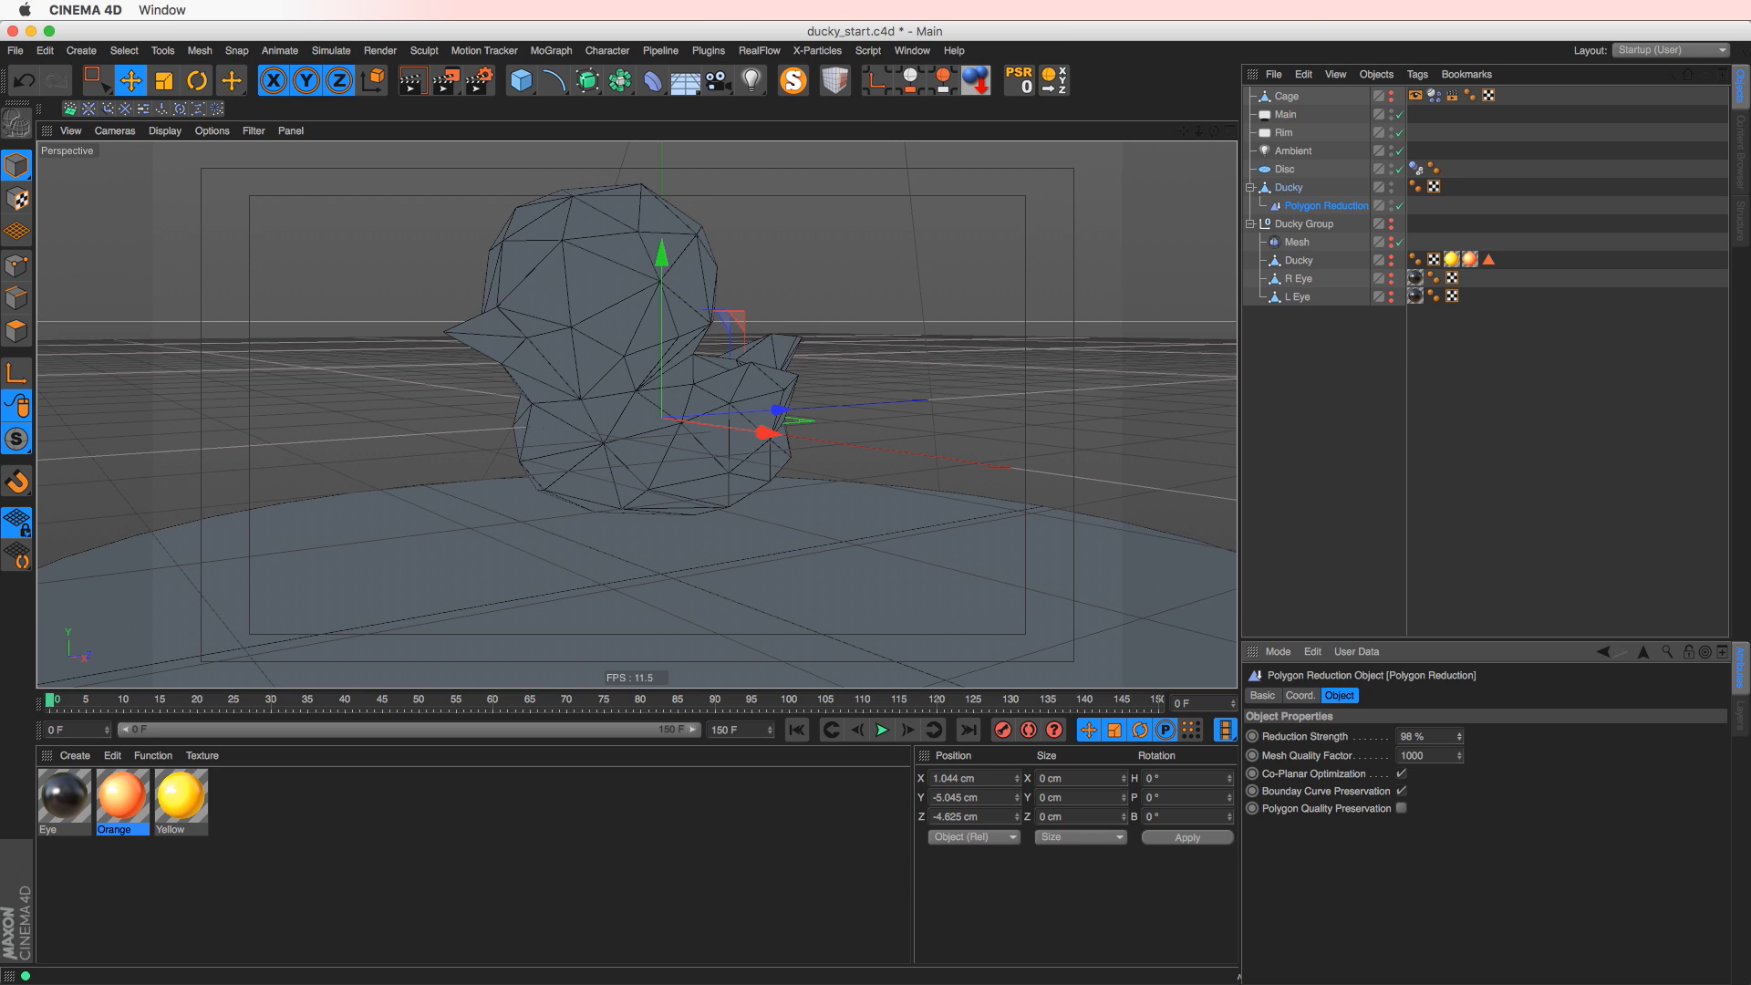
left_click(1459, 740)
left_click(1460, 739)
left_click(1460, 740)
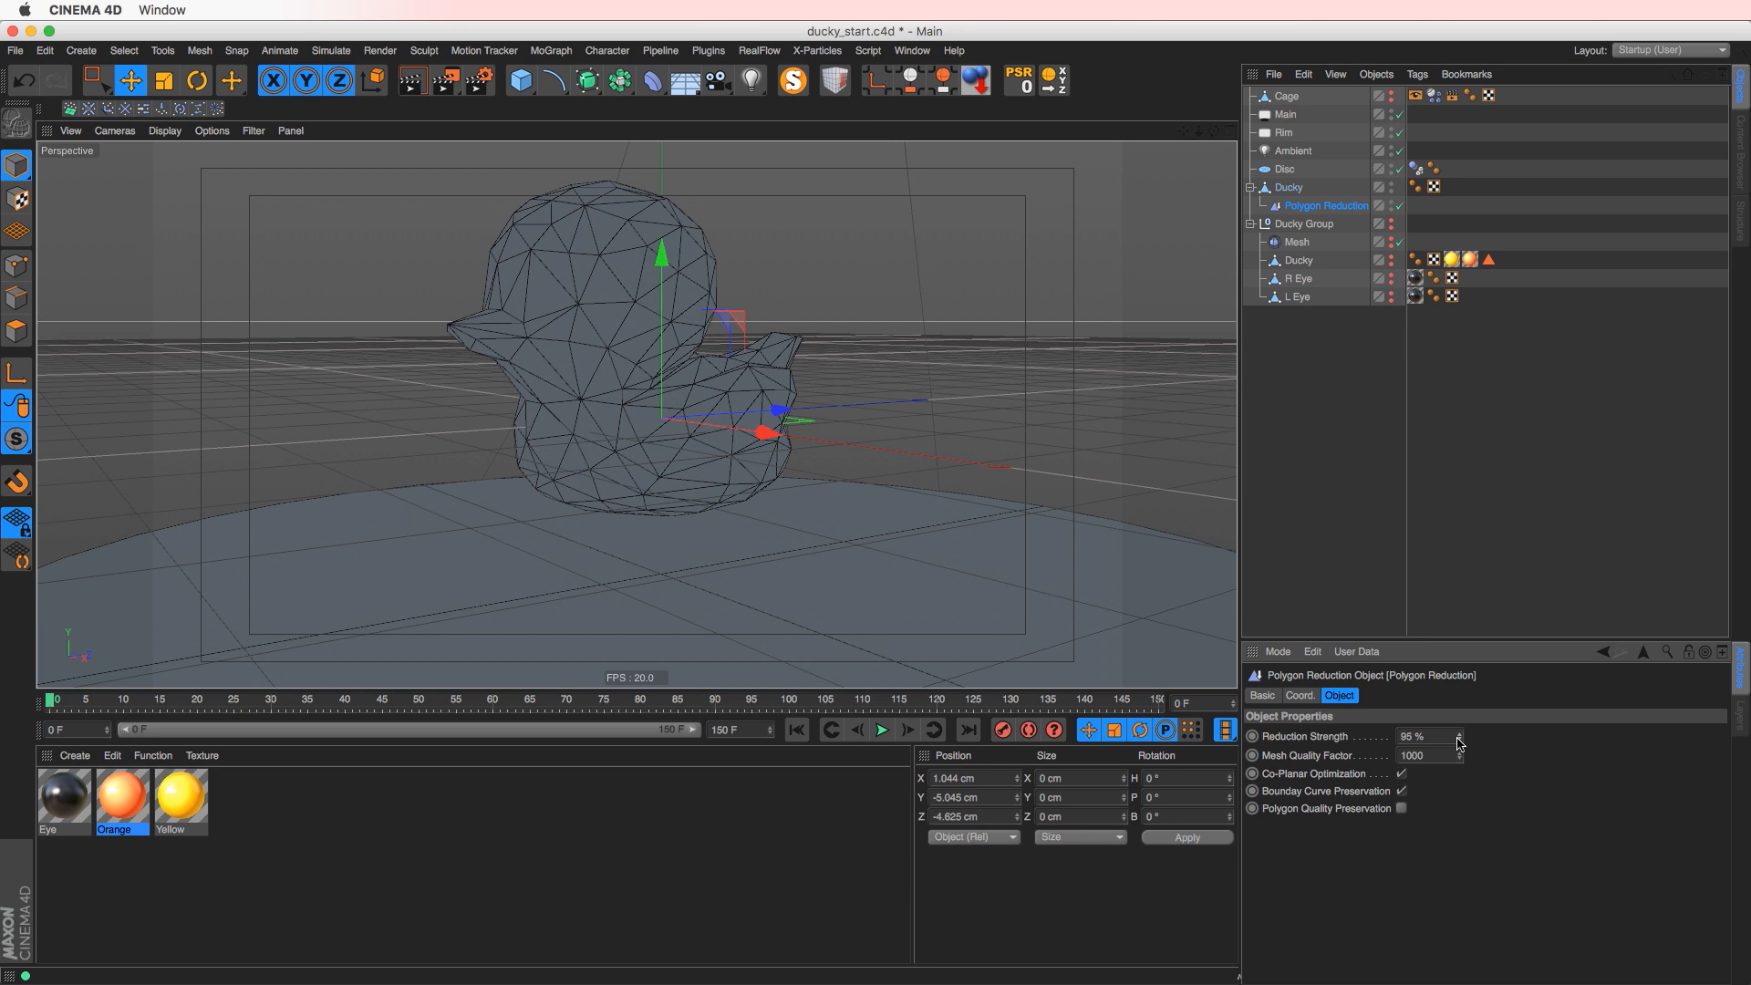
left_click(1460, 739)
left_click(1461, 734)
left_click(1461, 734)
left_click(1461, 734)
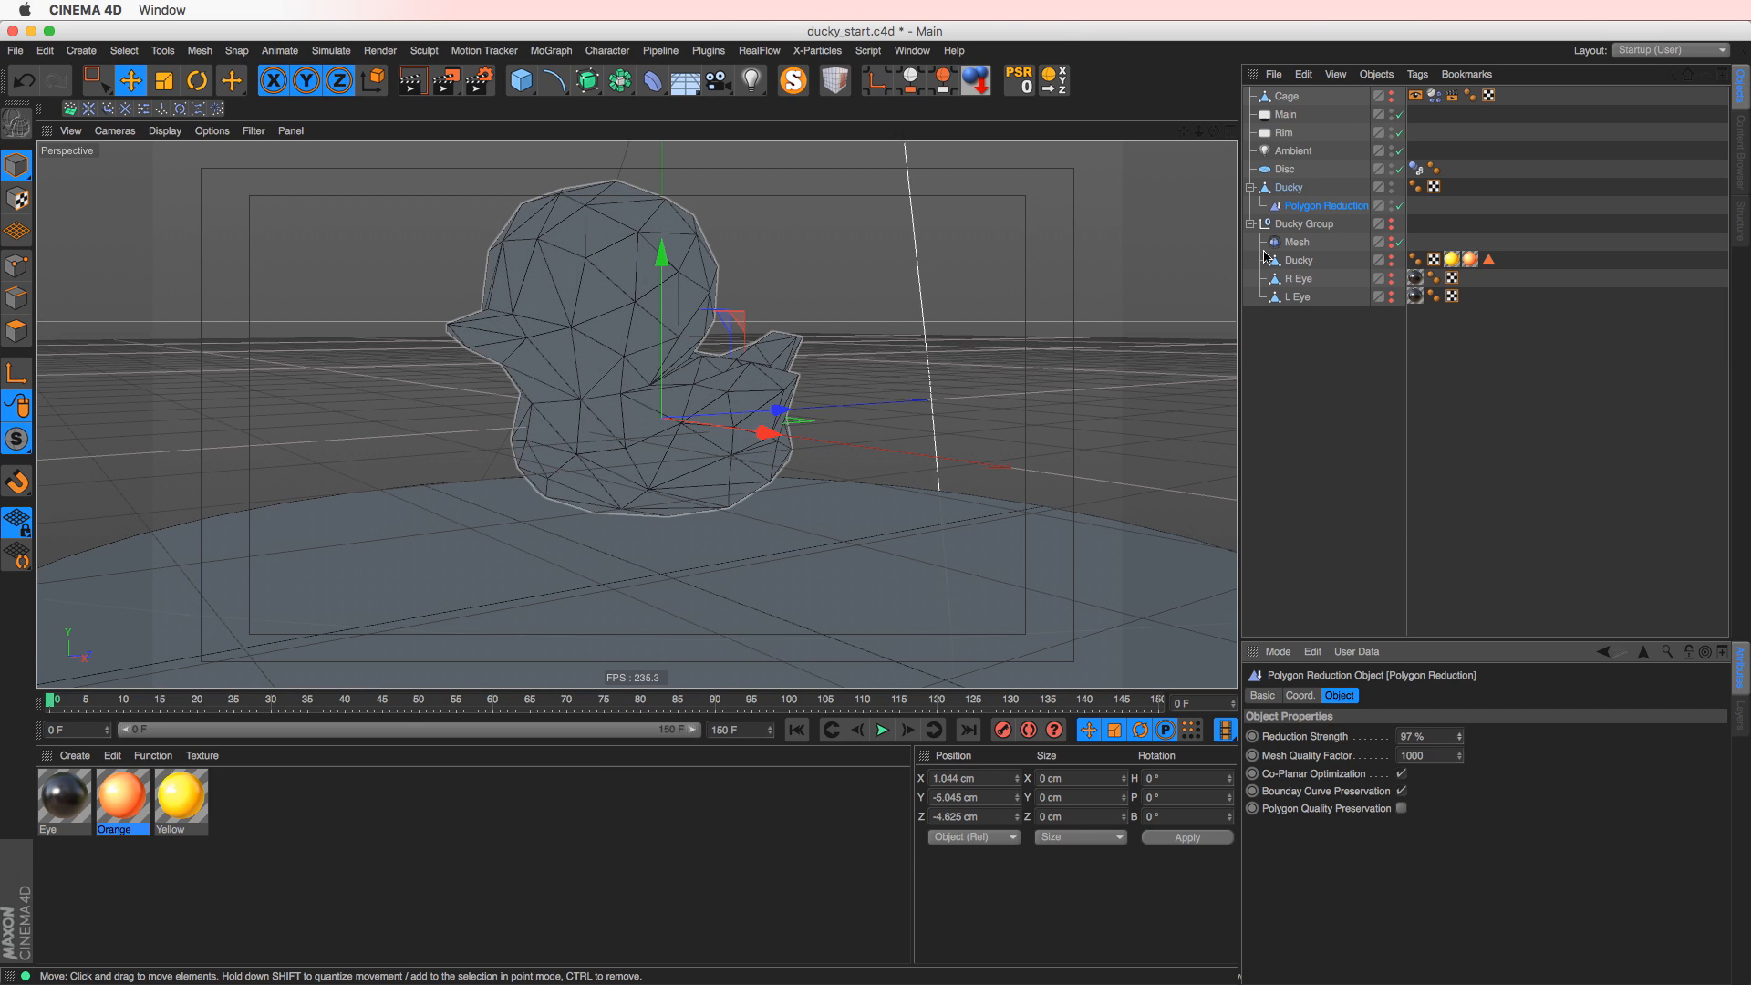
- Bake the polygon-reduced Ducky into a new object with Current State to Object, and delete the original with its Polygon Reduction
left_click(1283, 188)
left_click(1305, 204, "shift")
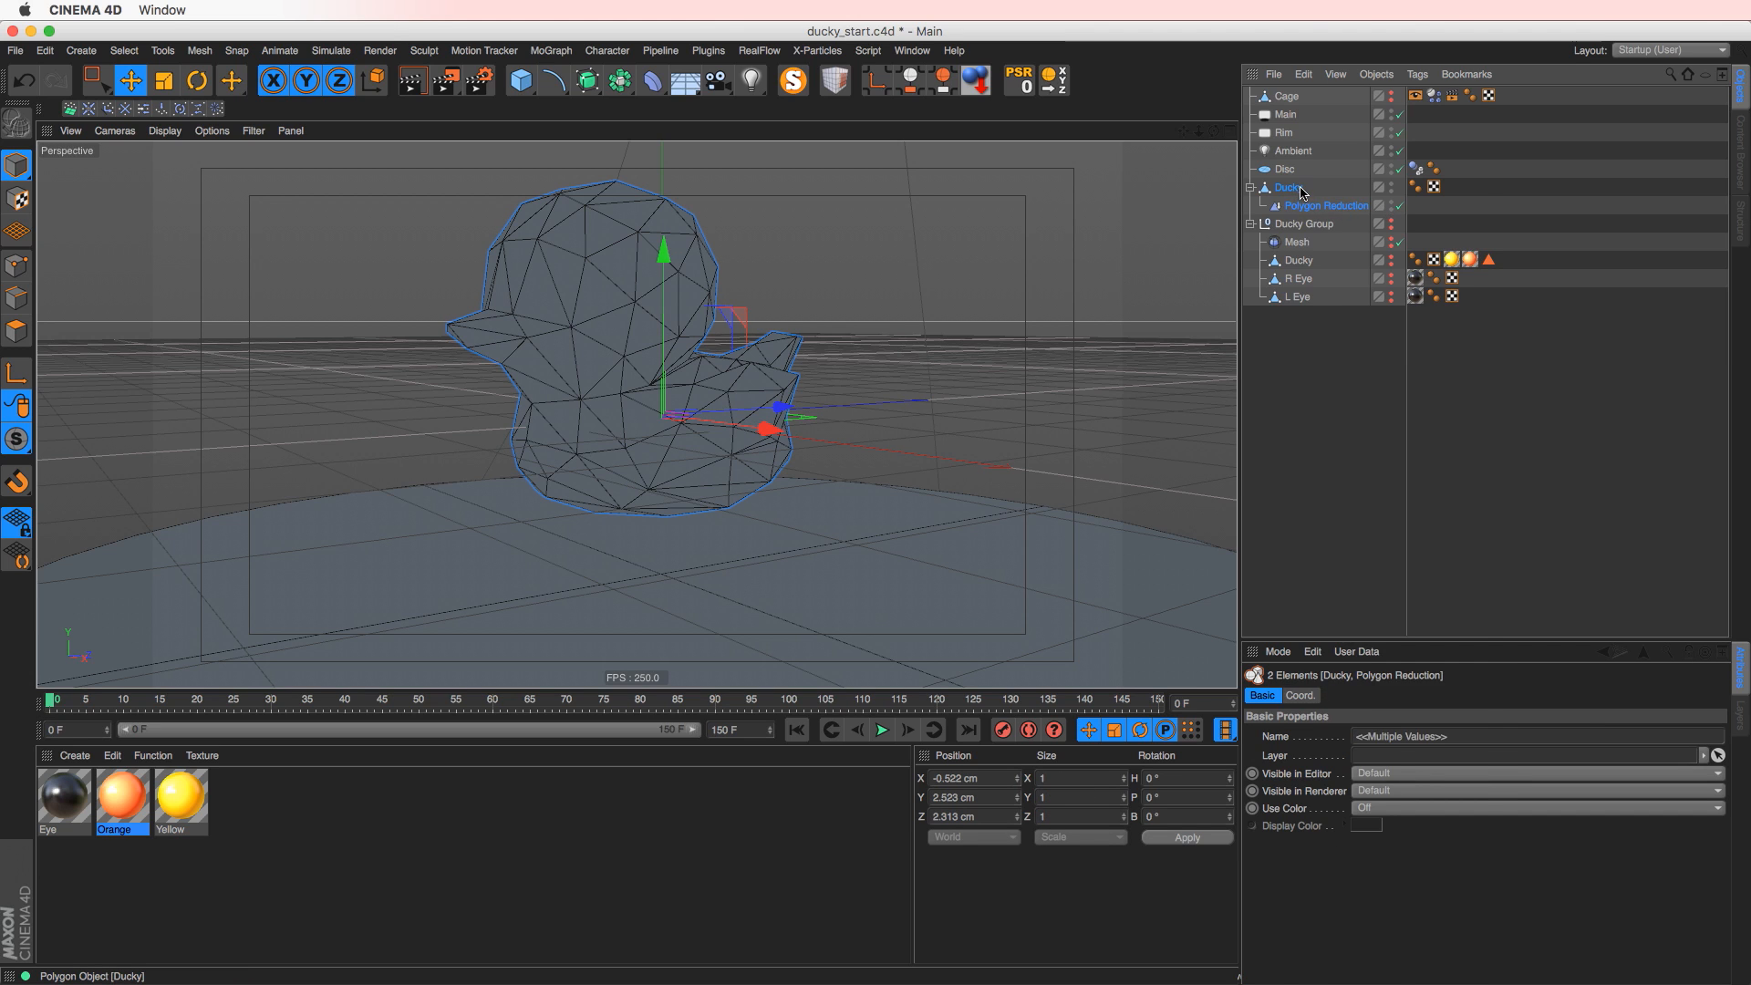
right_click(1295, 193)
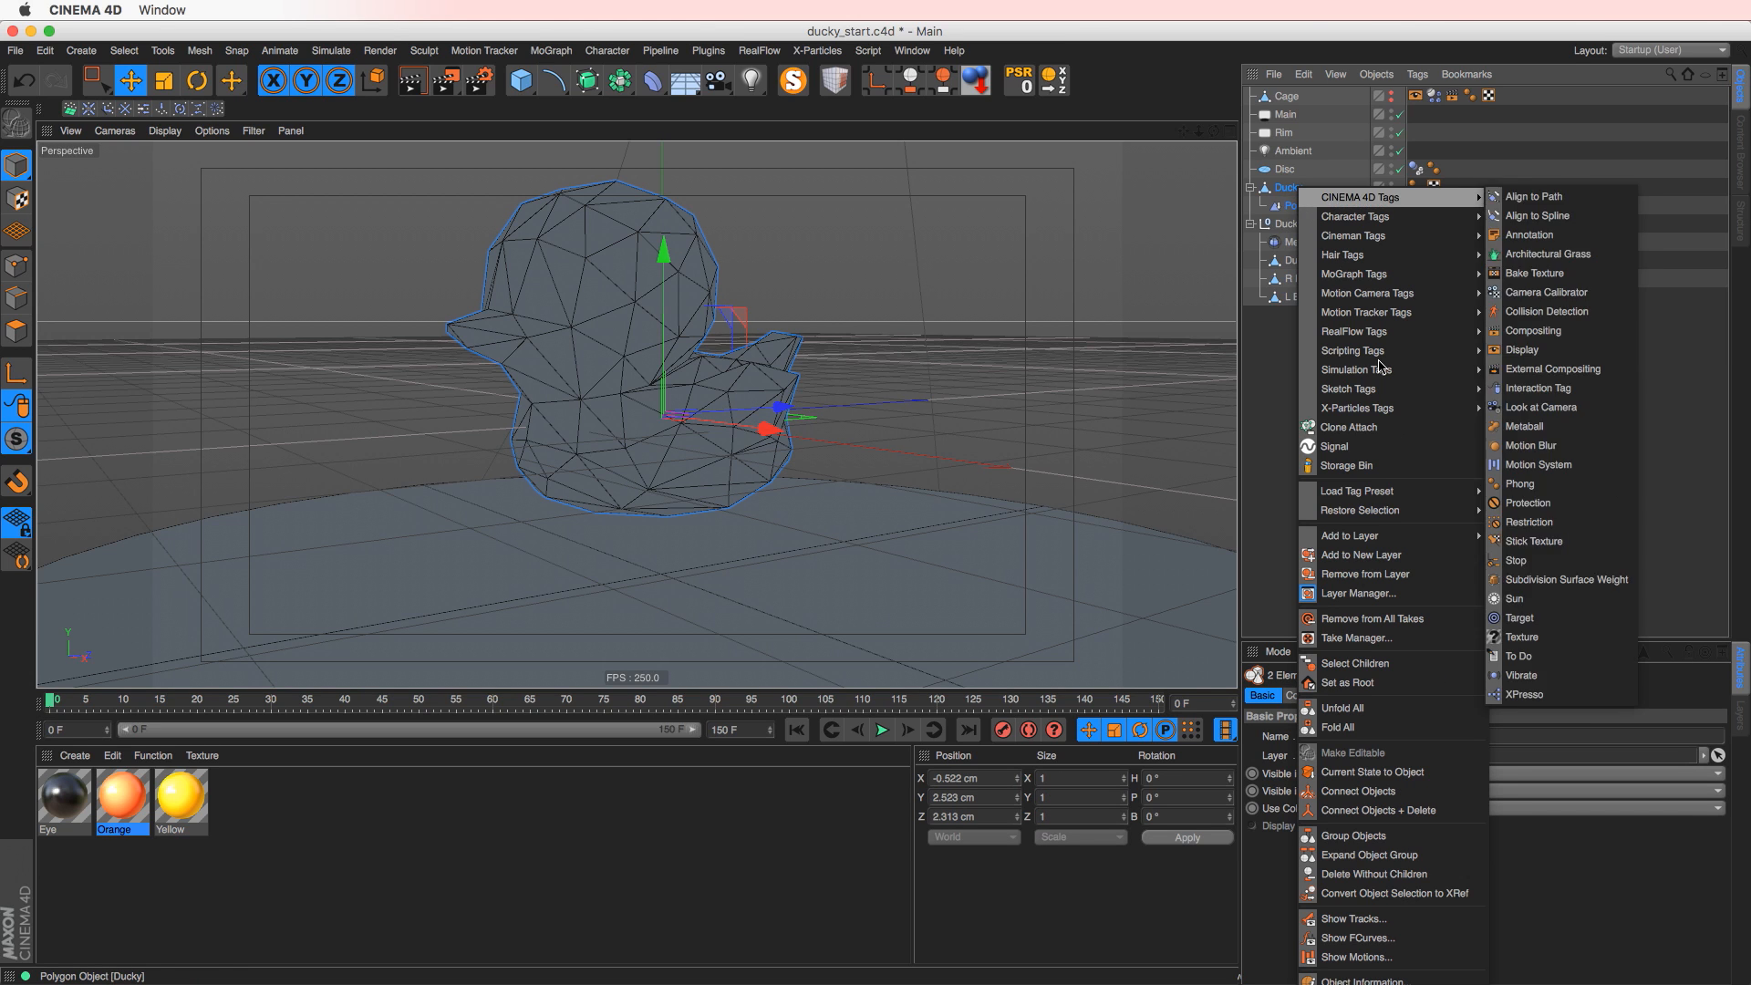
left_click(1325, 775)
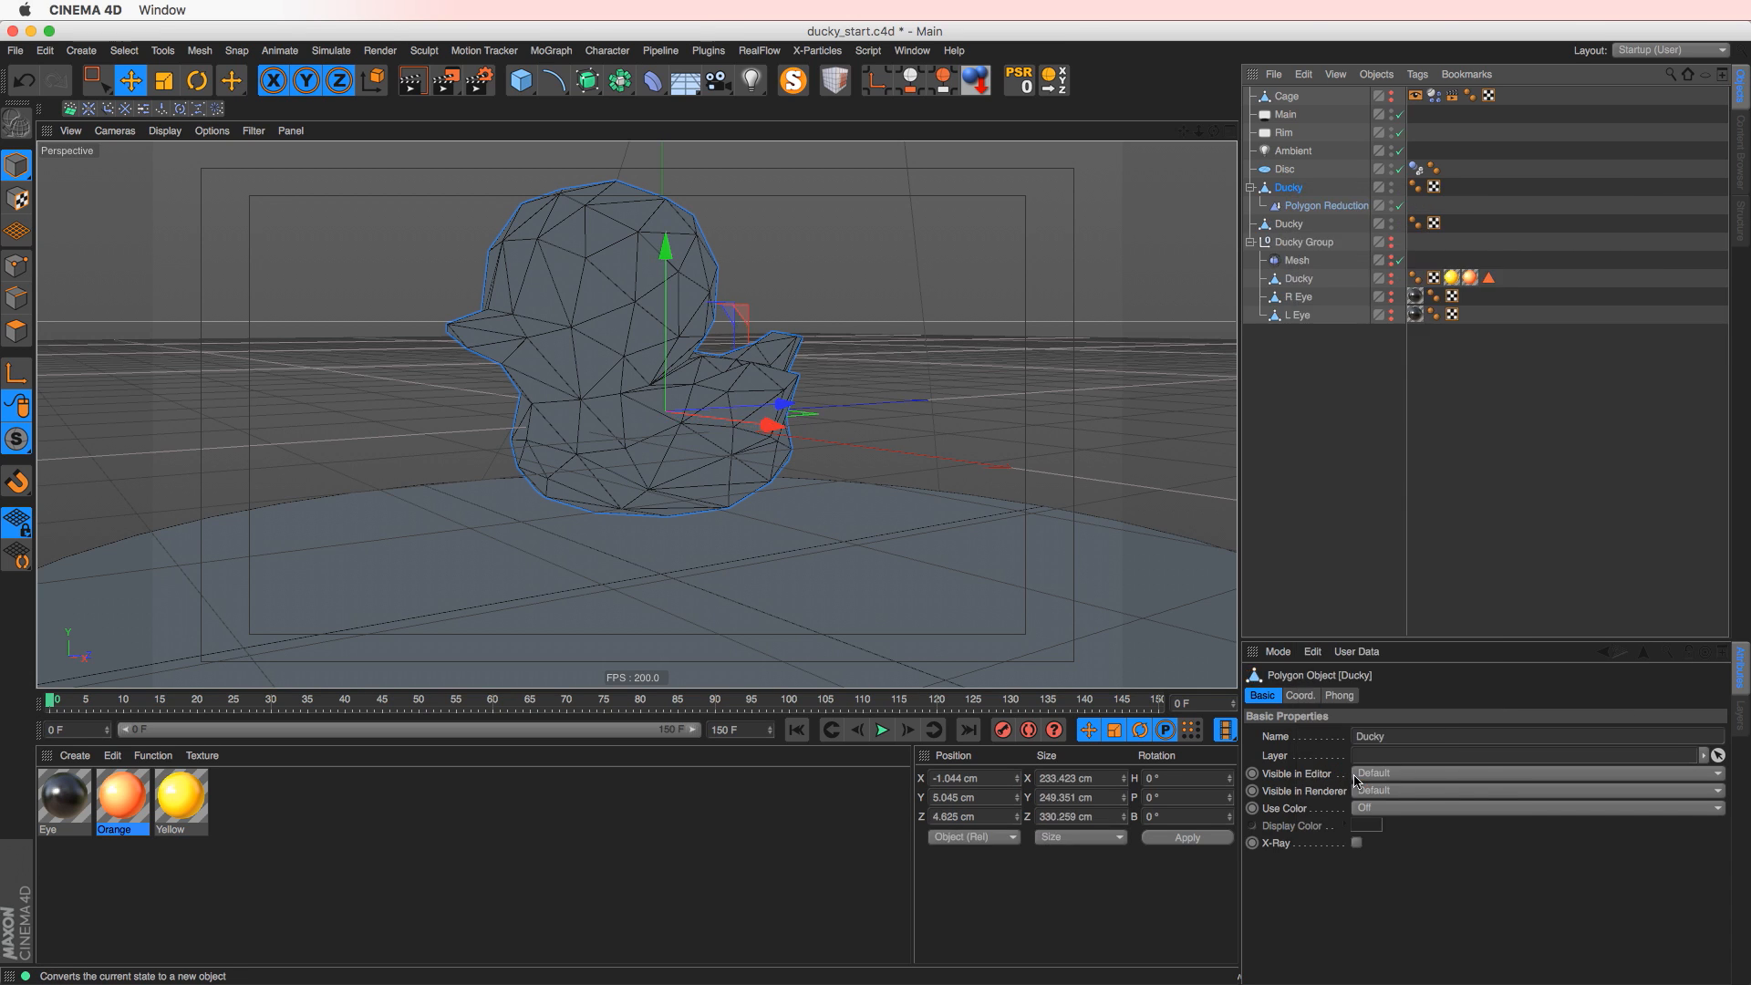
left_click(1292, 189)
key("Delete")
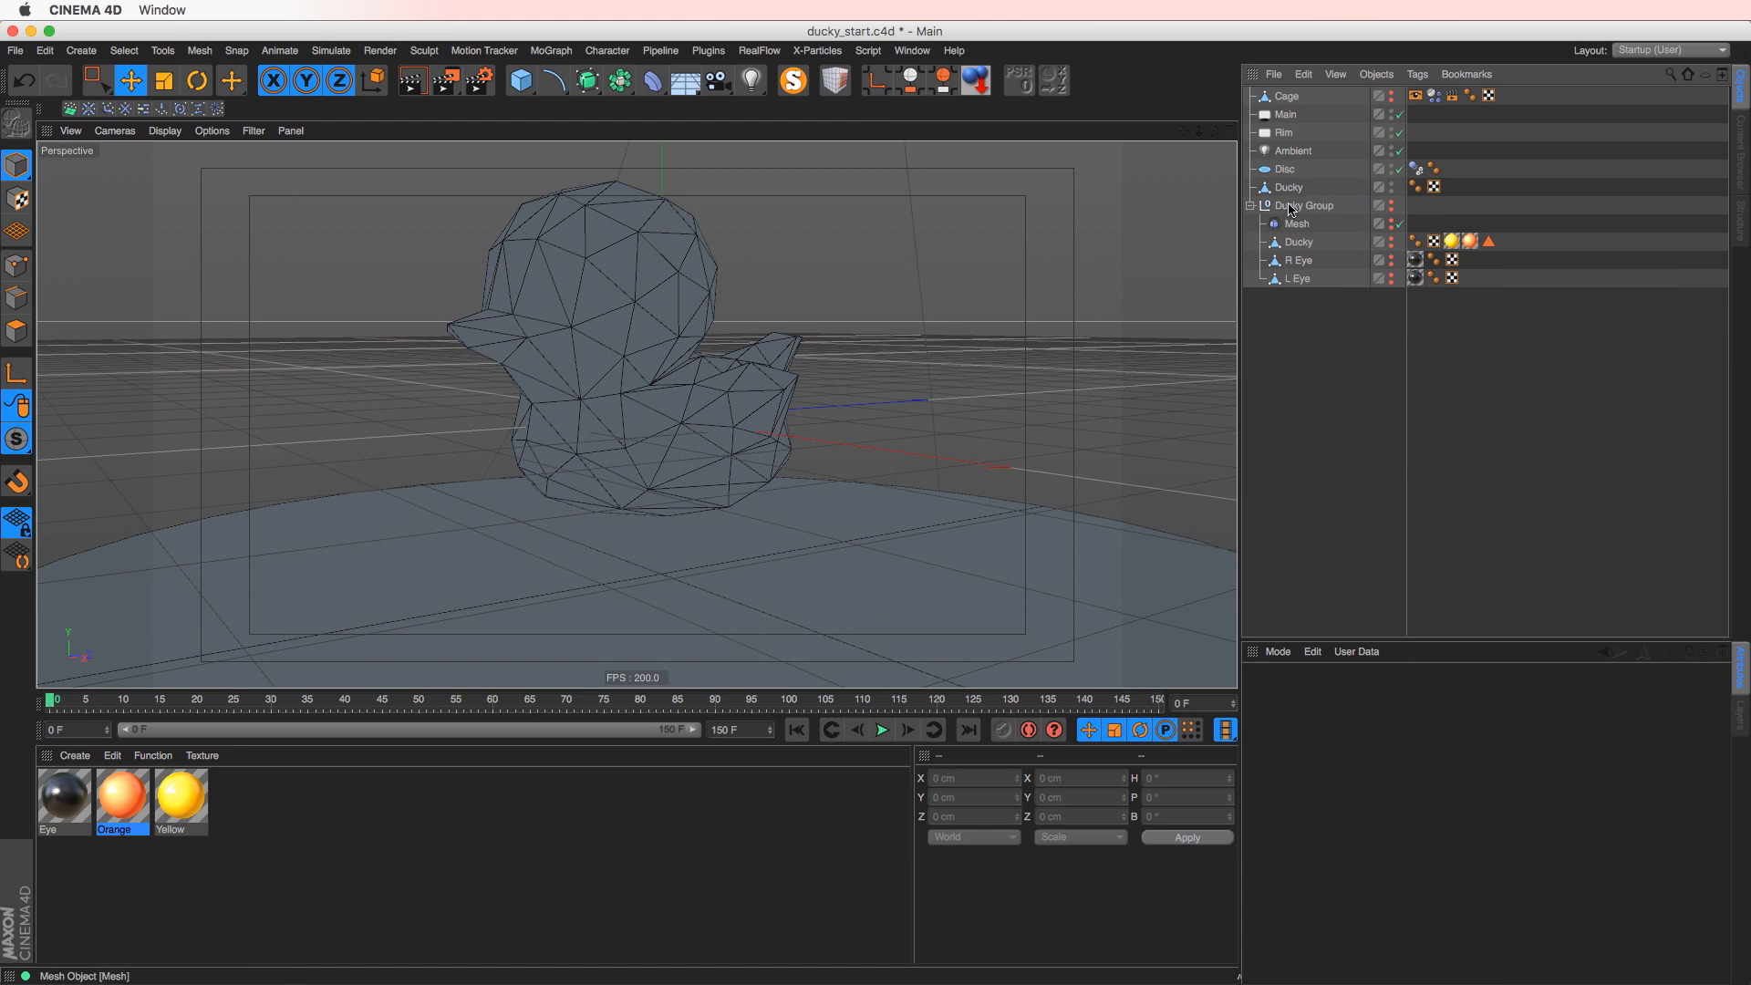
- Rename the baked low-resolution Ducky outside the Ducky Group as LOW POLY CAGE
left_click(1287, 189)
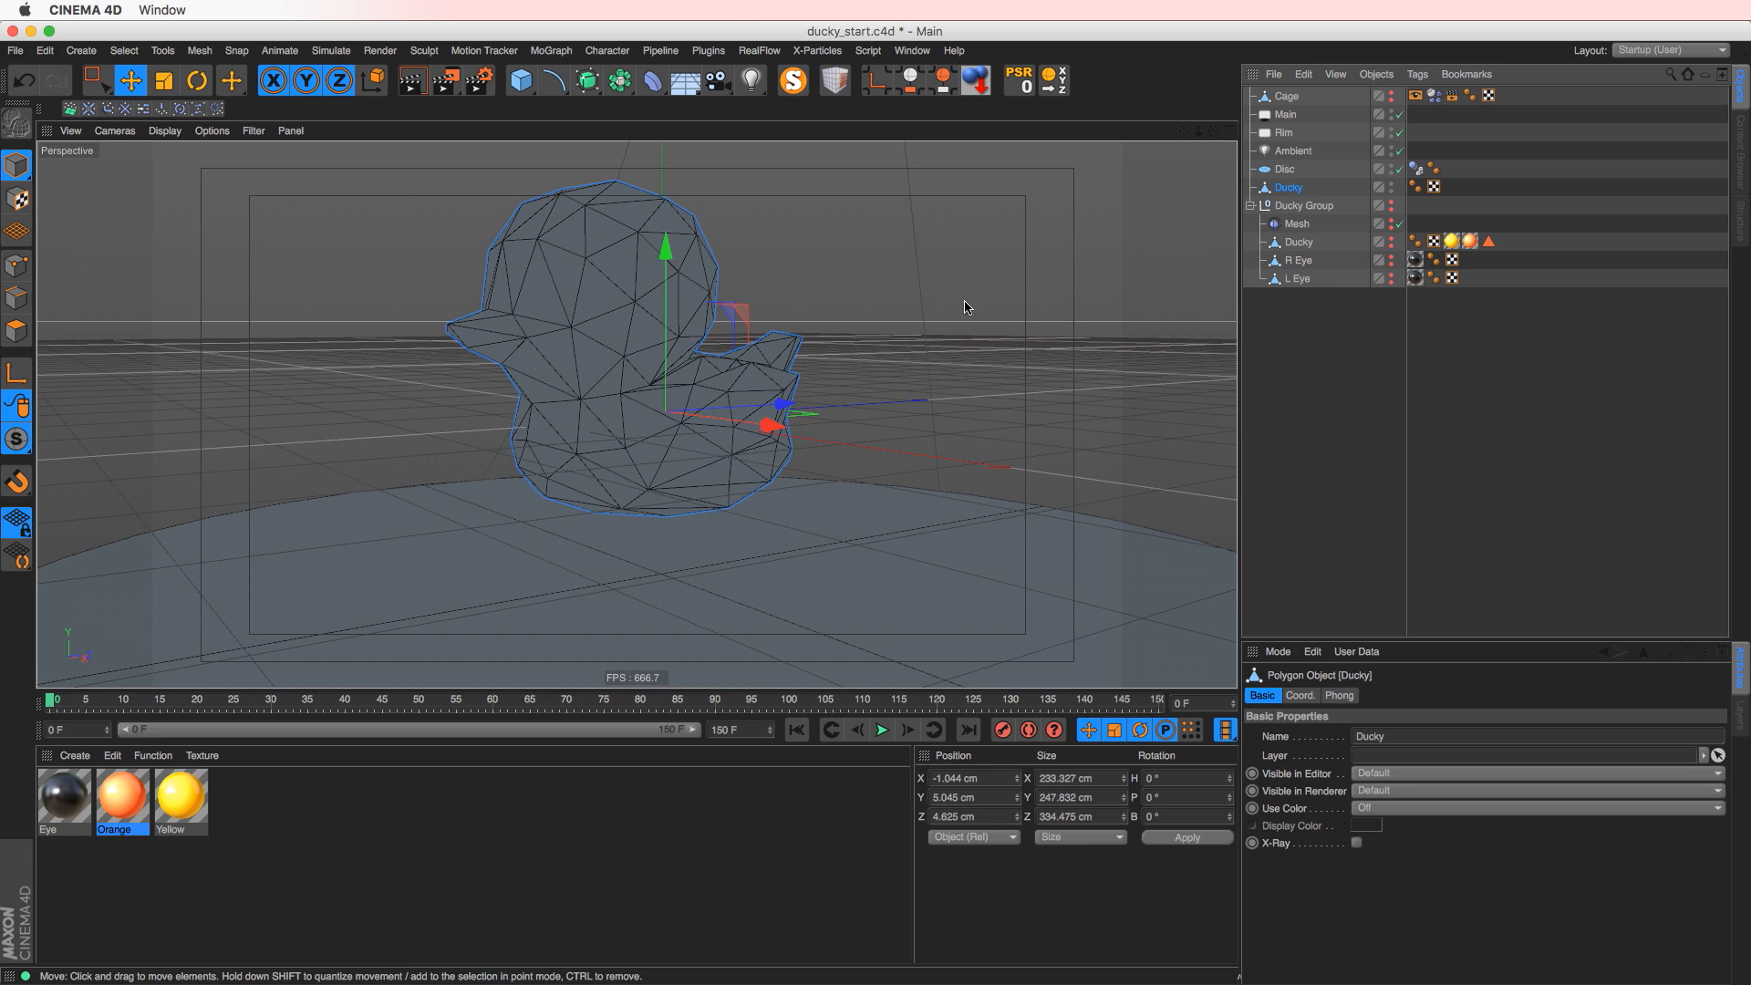
double_click(1287, 187)
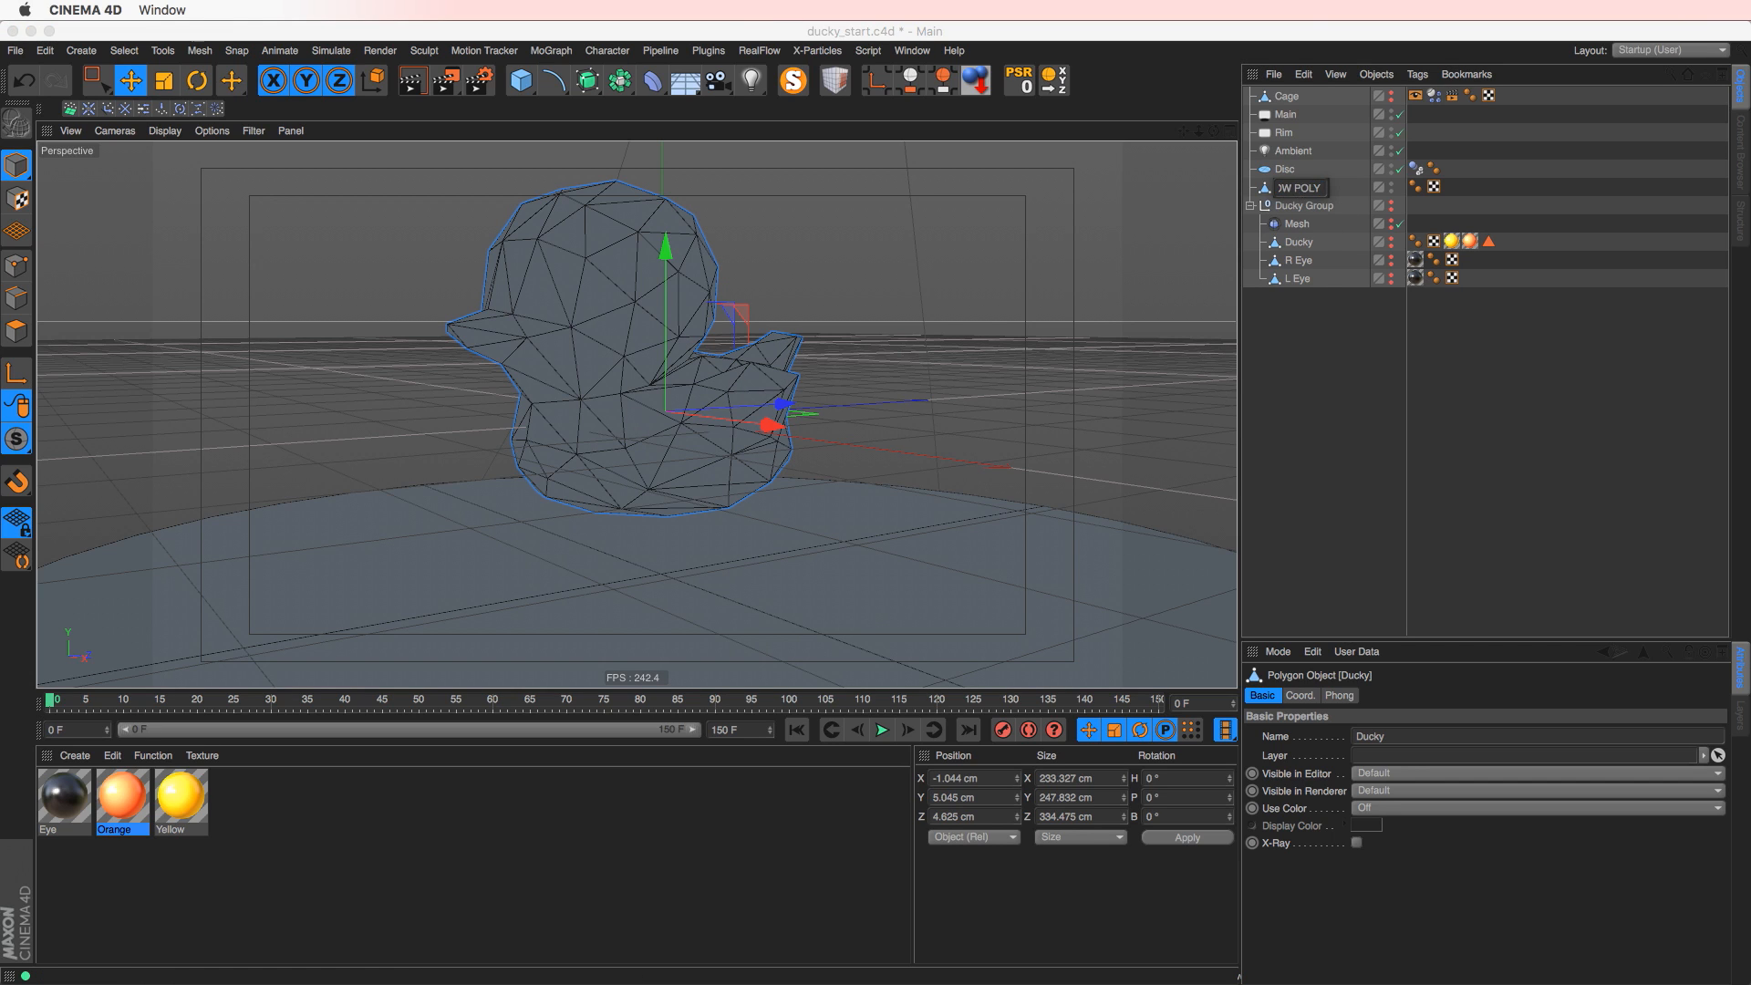
key("Return")
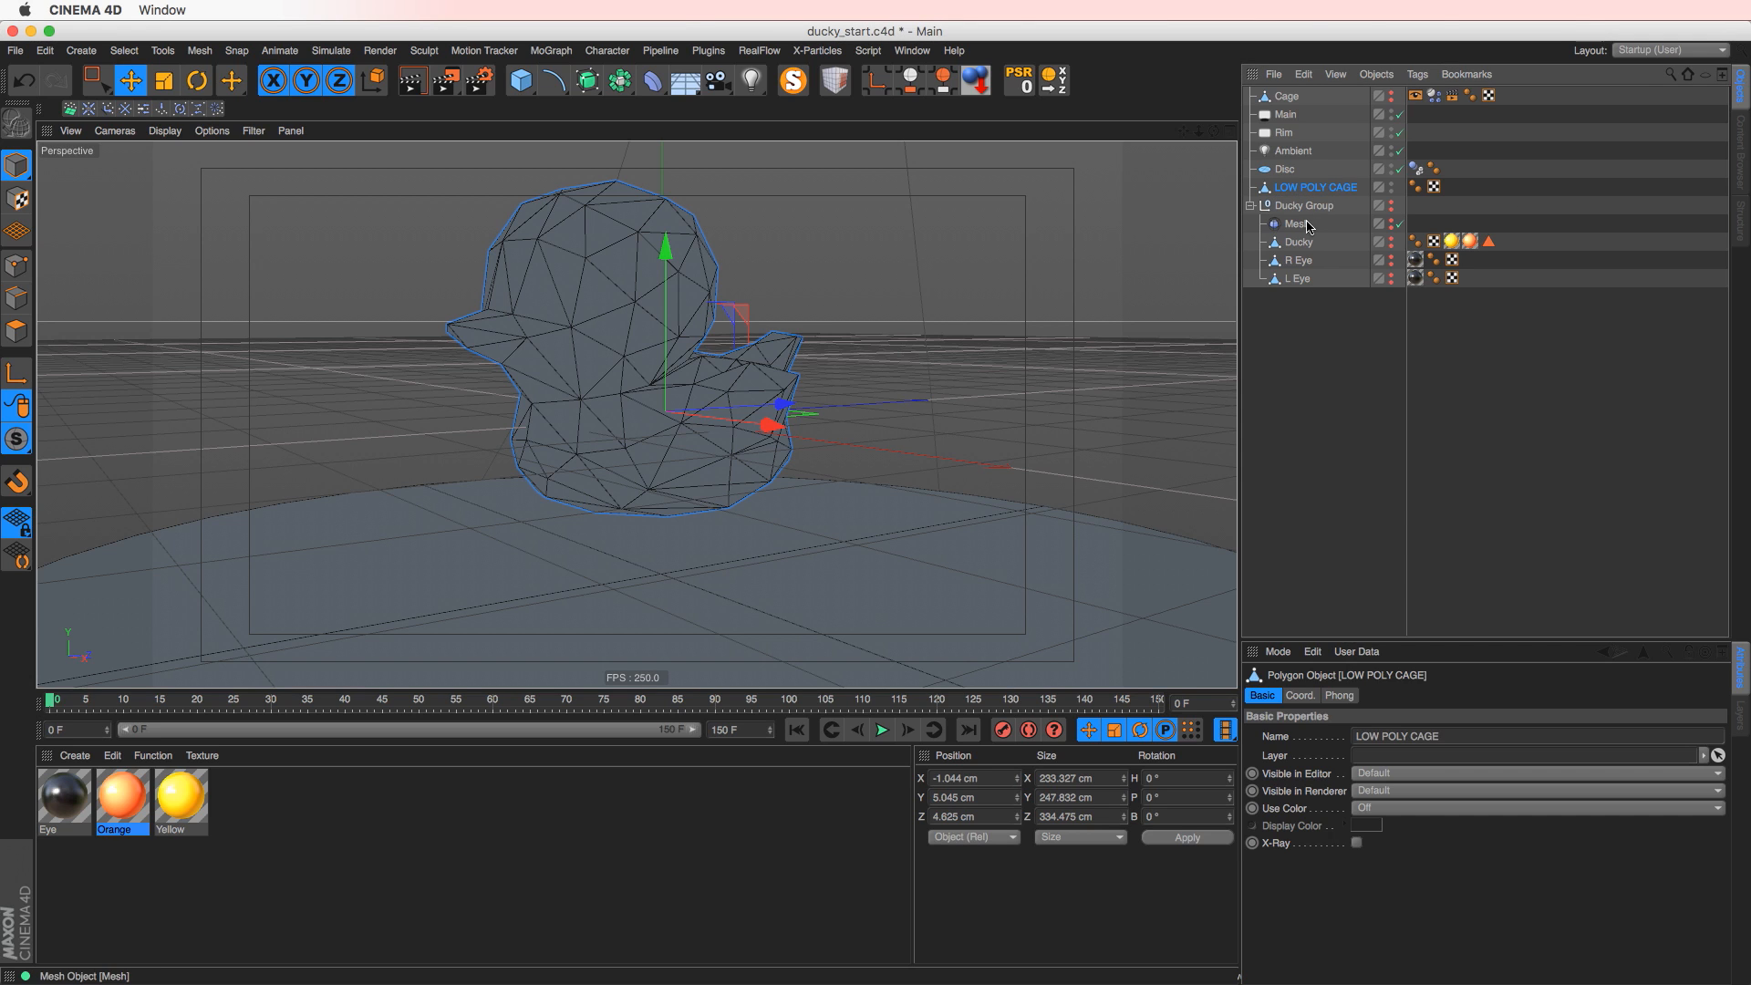
- Make the Ducky Group visible again and remove Cage from the Mesh deformer's list of cages
left_click(1409, 224)
left_click(1396, 223)
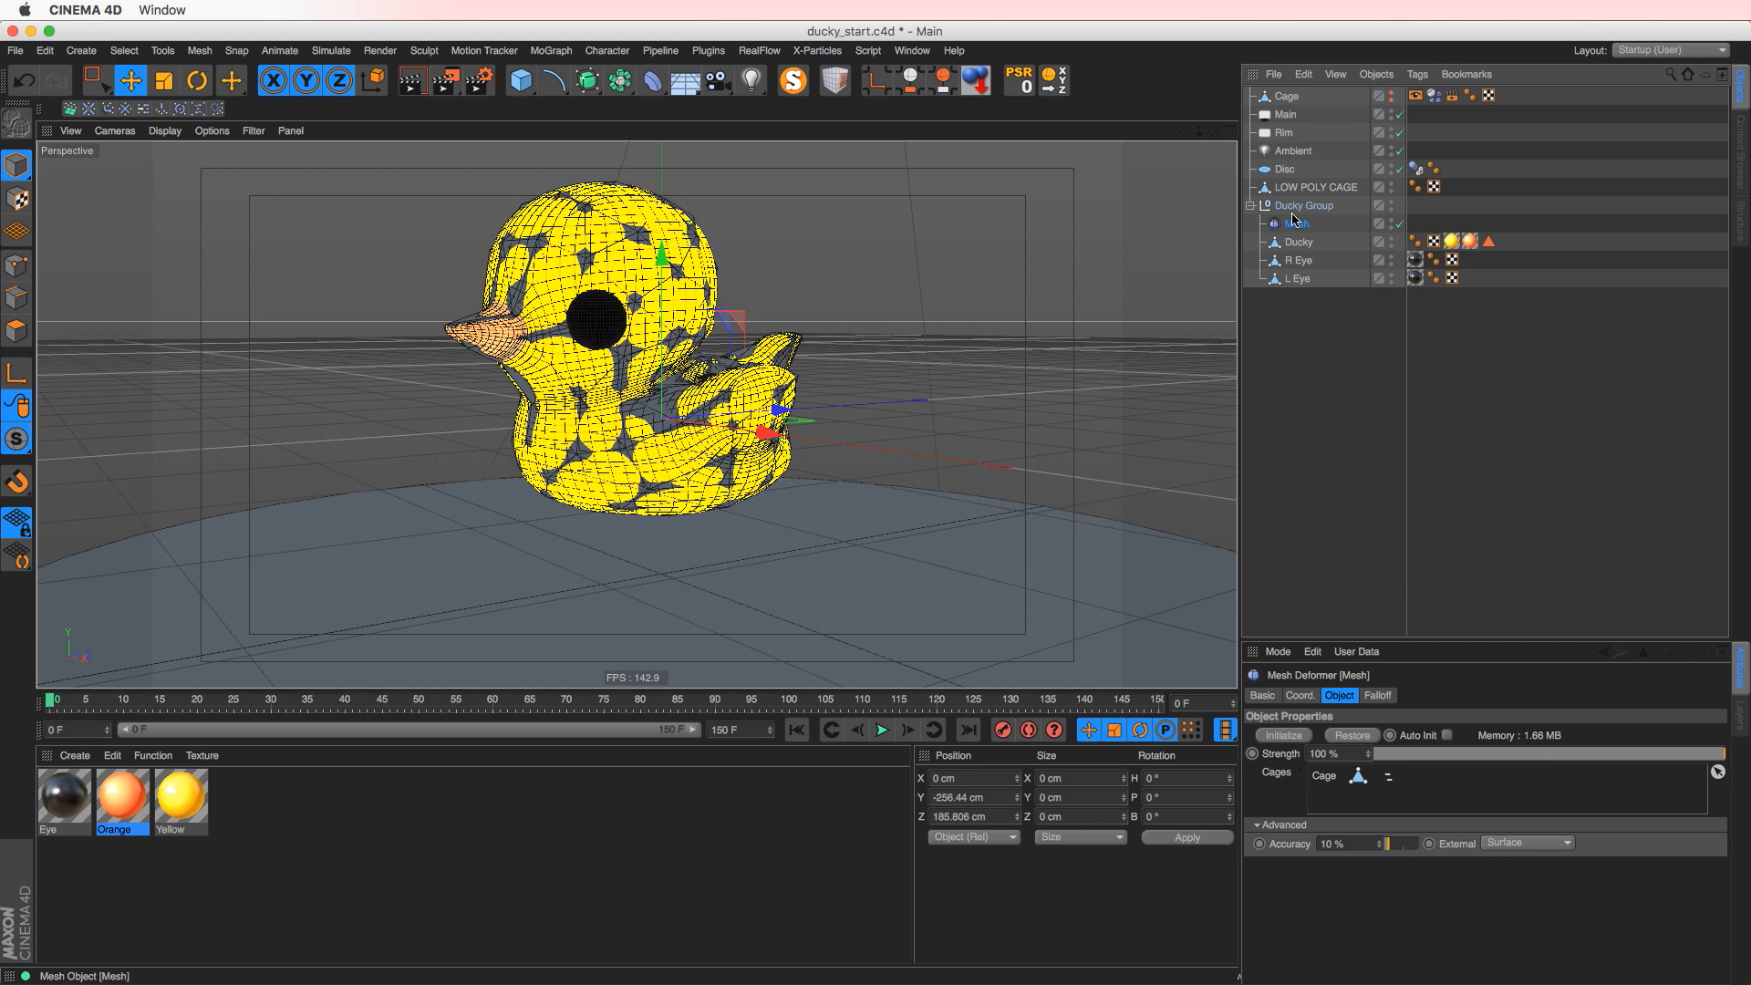
left_click(1324, 775)
key("Delete")
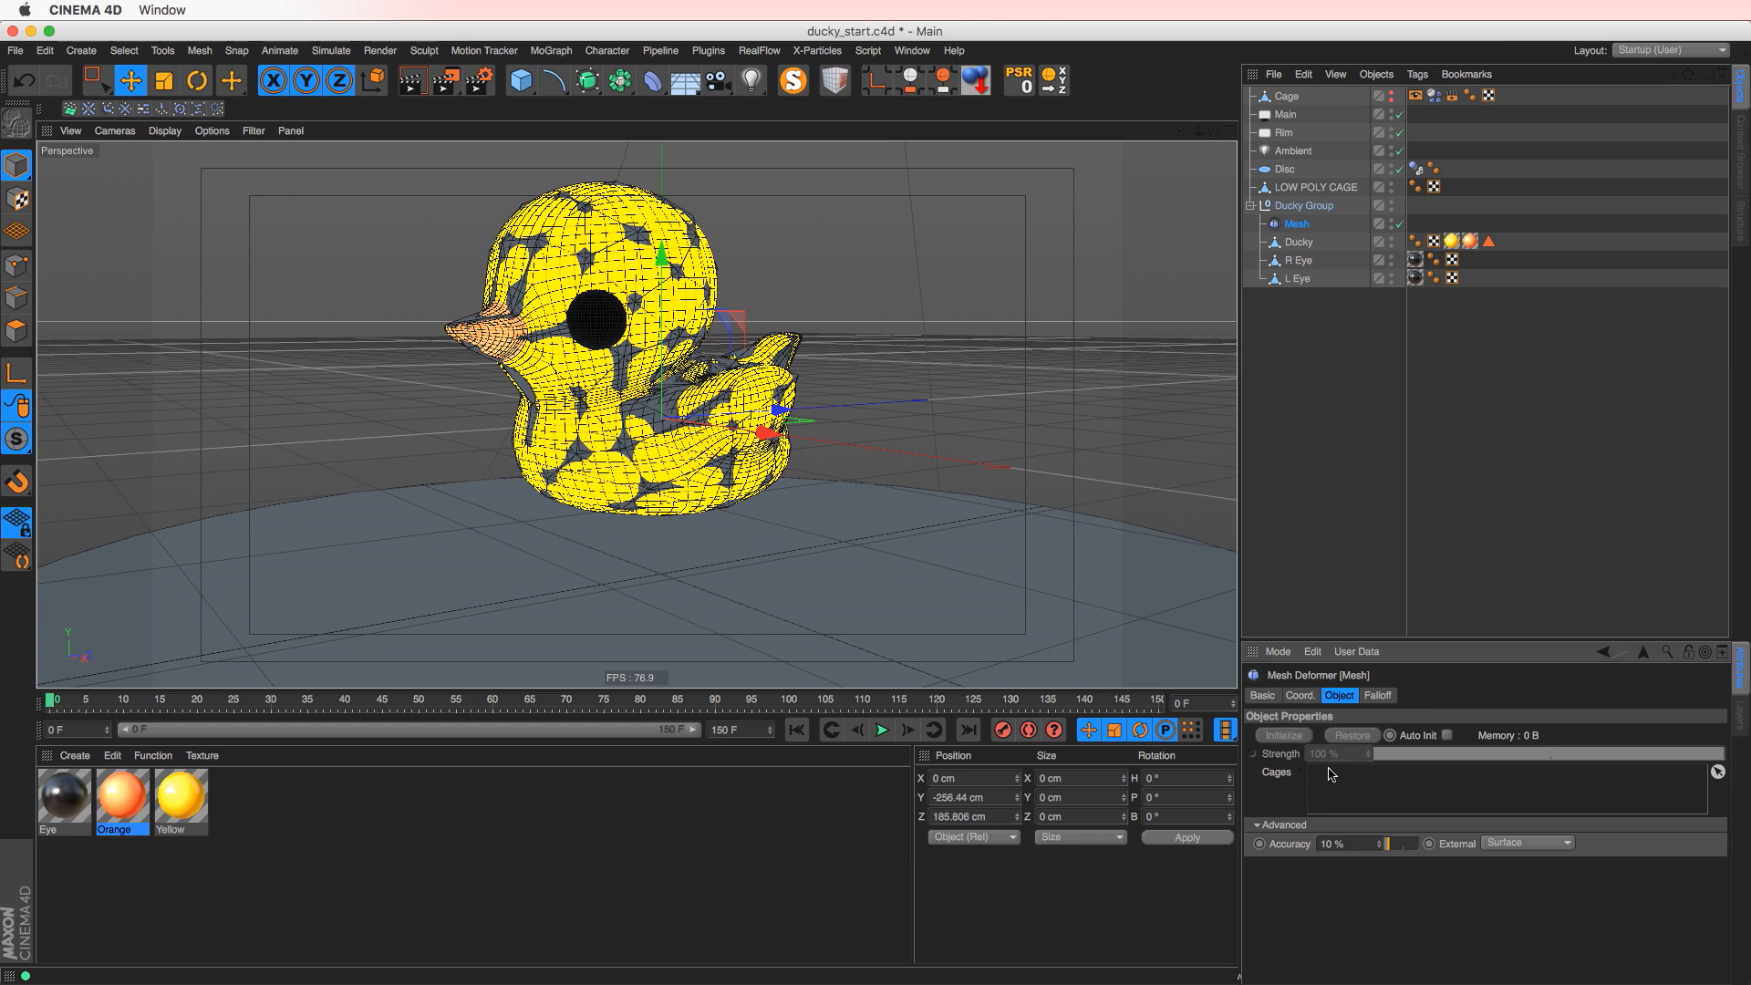
- Assign LOW POLY CAGE as the Mesh deformer's cage and initialize the deformer
left_click(1340, 193)
left_click(1294, 224)
left_click_drag(1324, 190, 1448, 778)
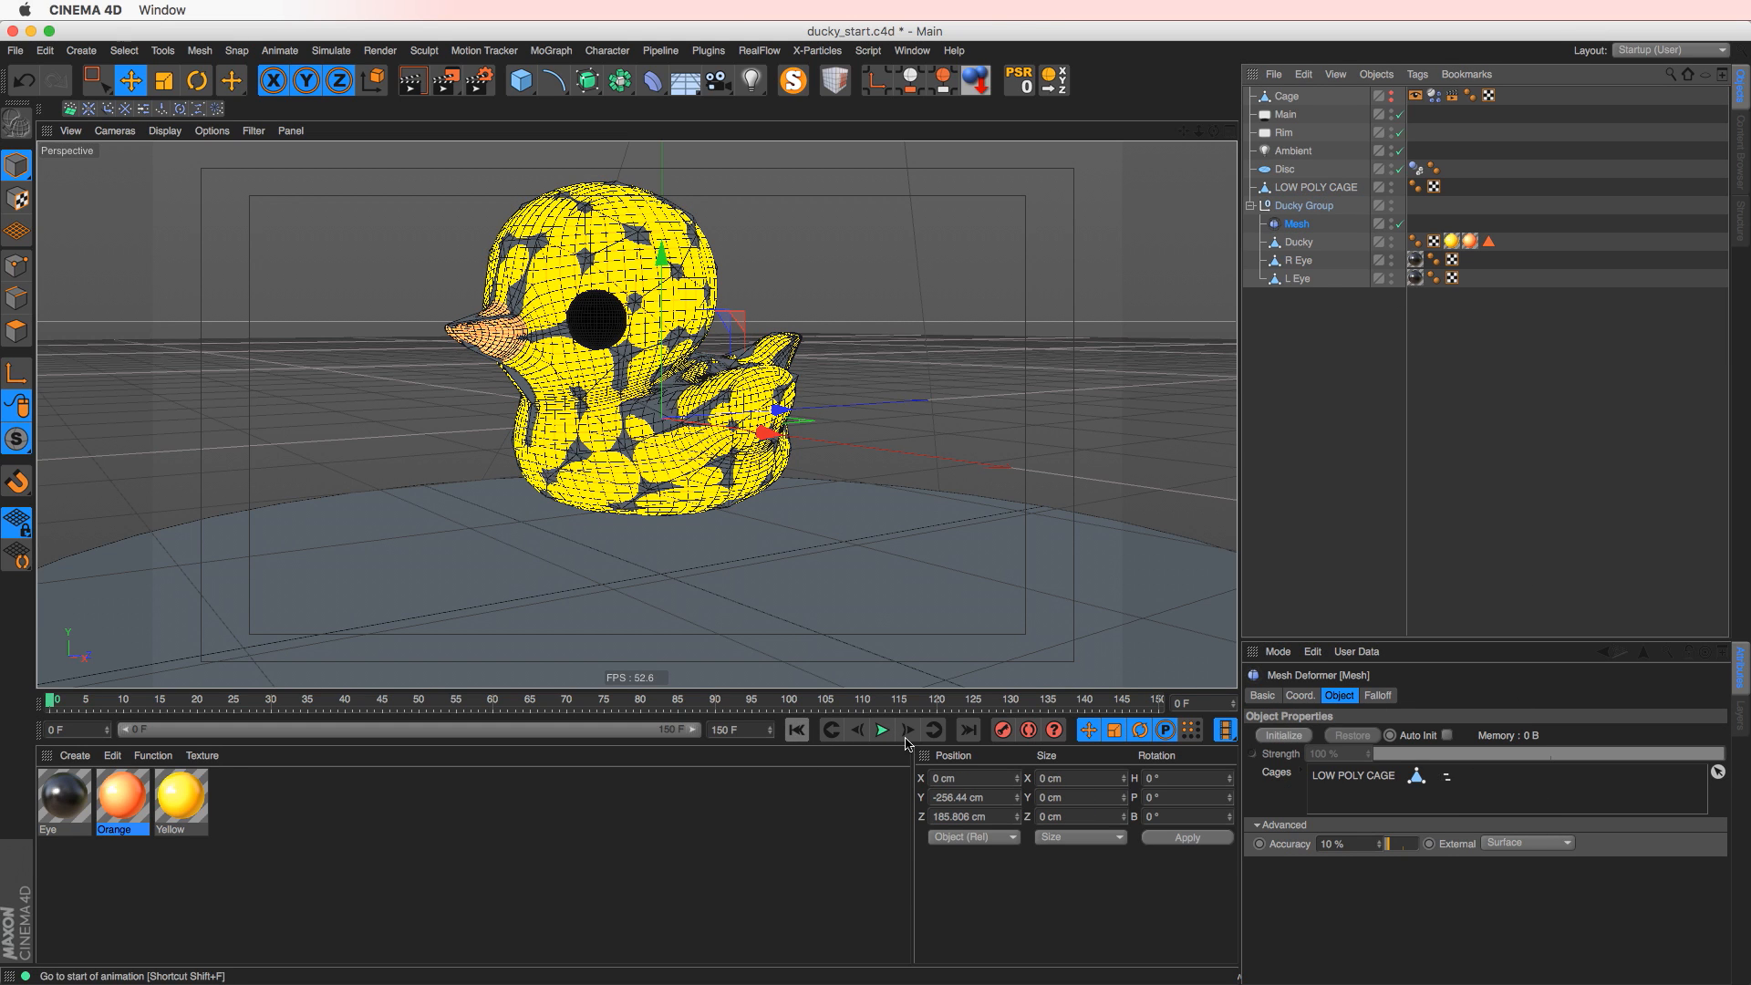
left_click(1283, 735)
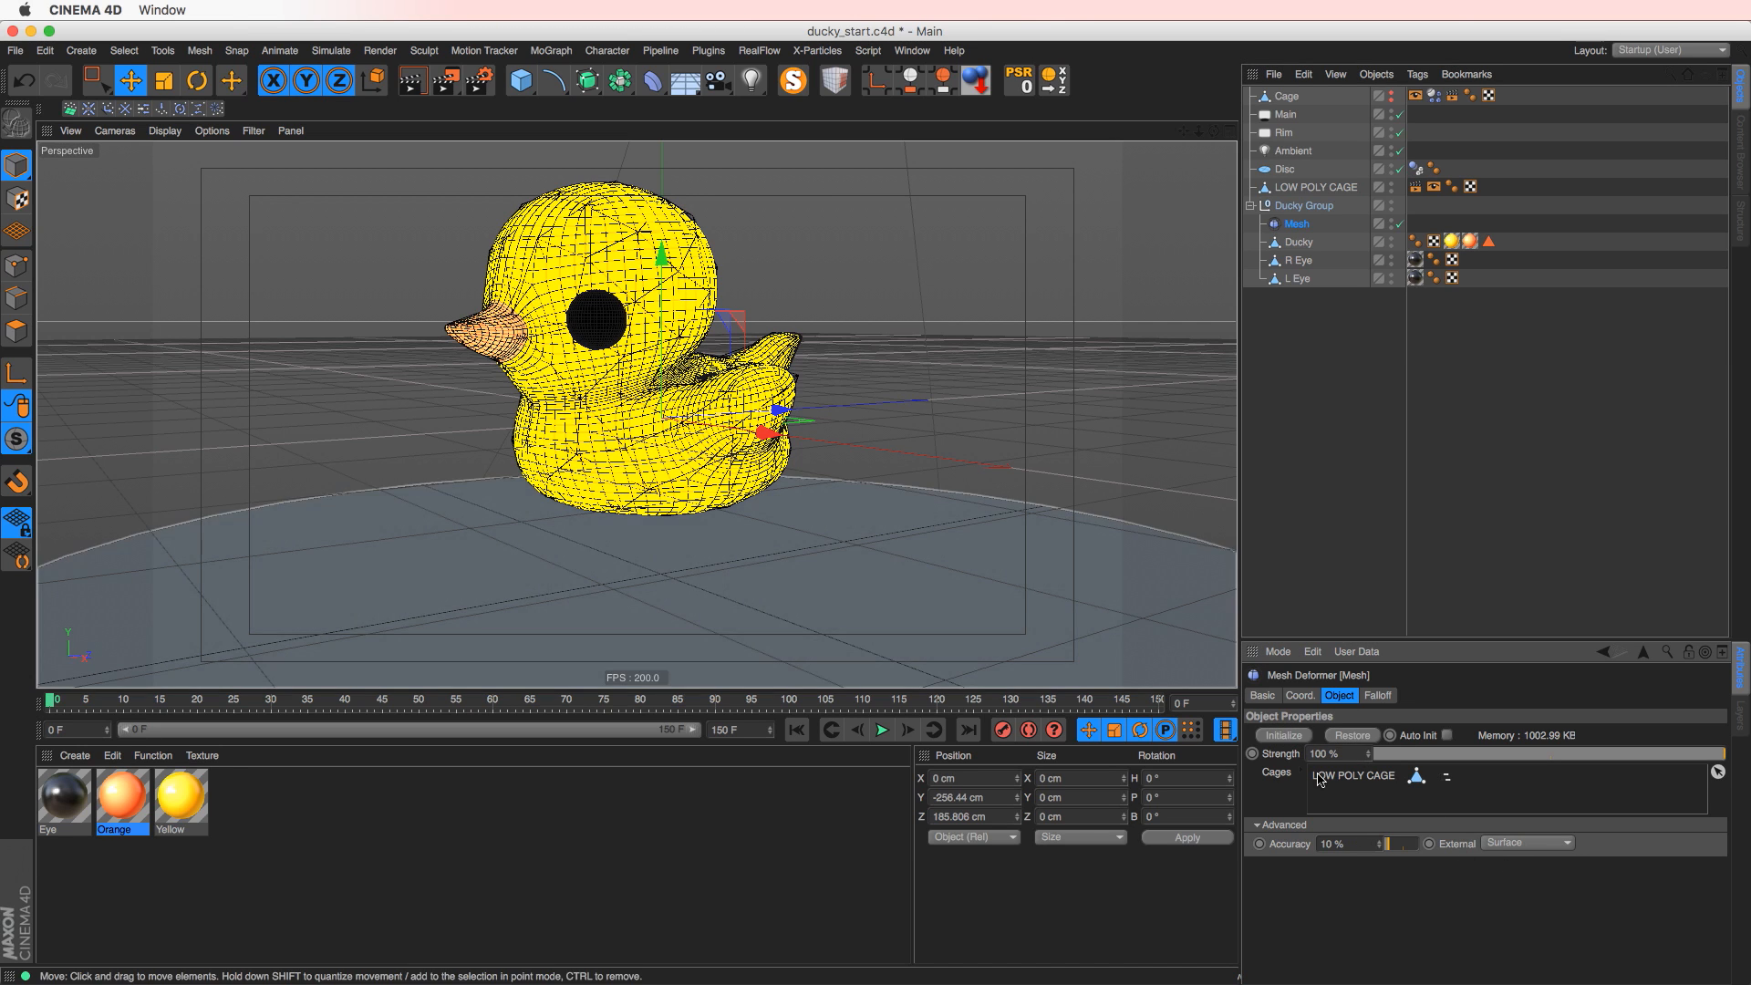
left_click(1527, 842)
left_click(1298, 913)
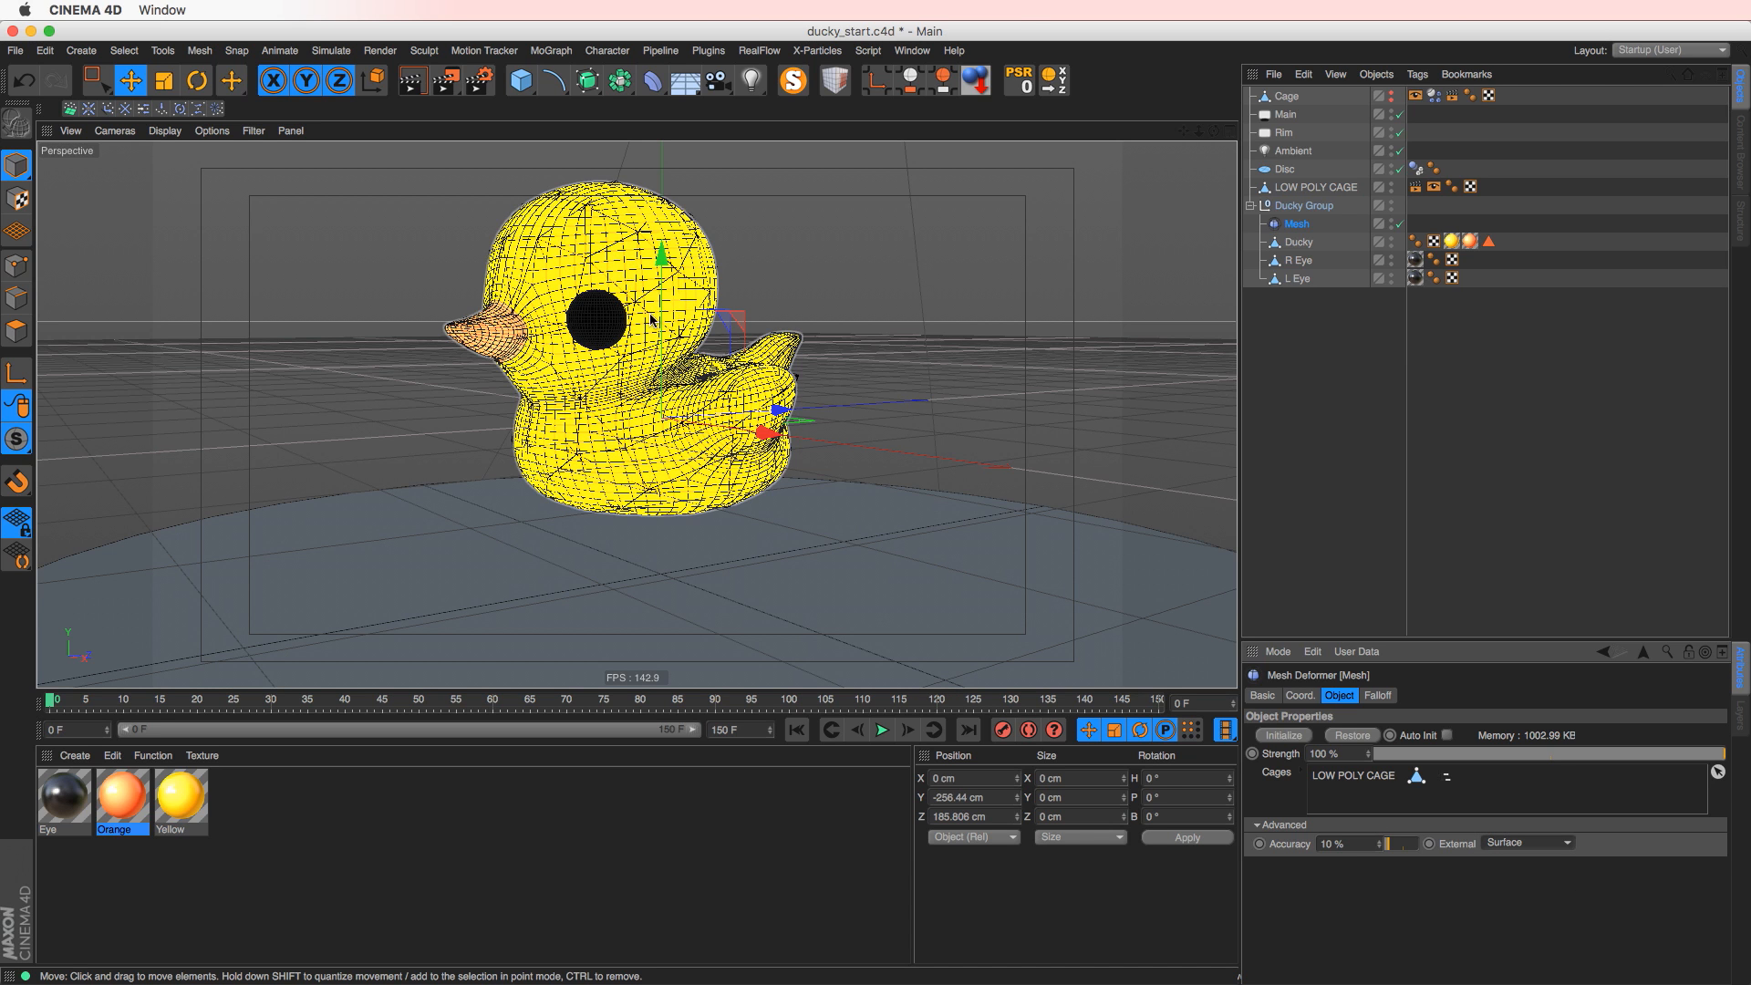
- Copy the Dynamics Body tag from Cage onto LOW POLY CAGE
left_click_drag(634, 381, 589, 385, "alt")
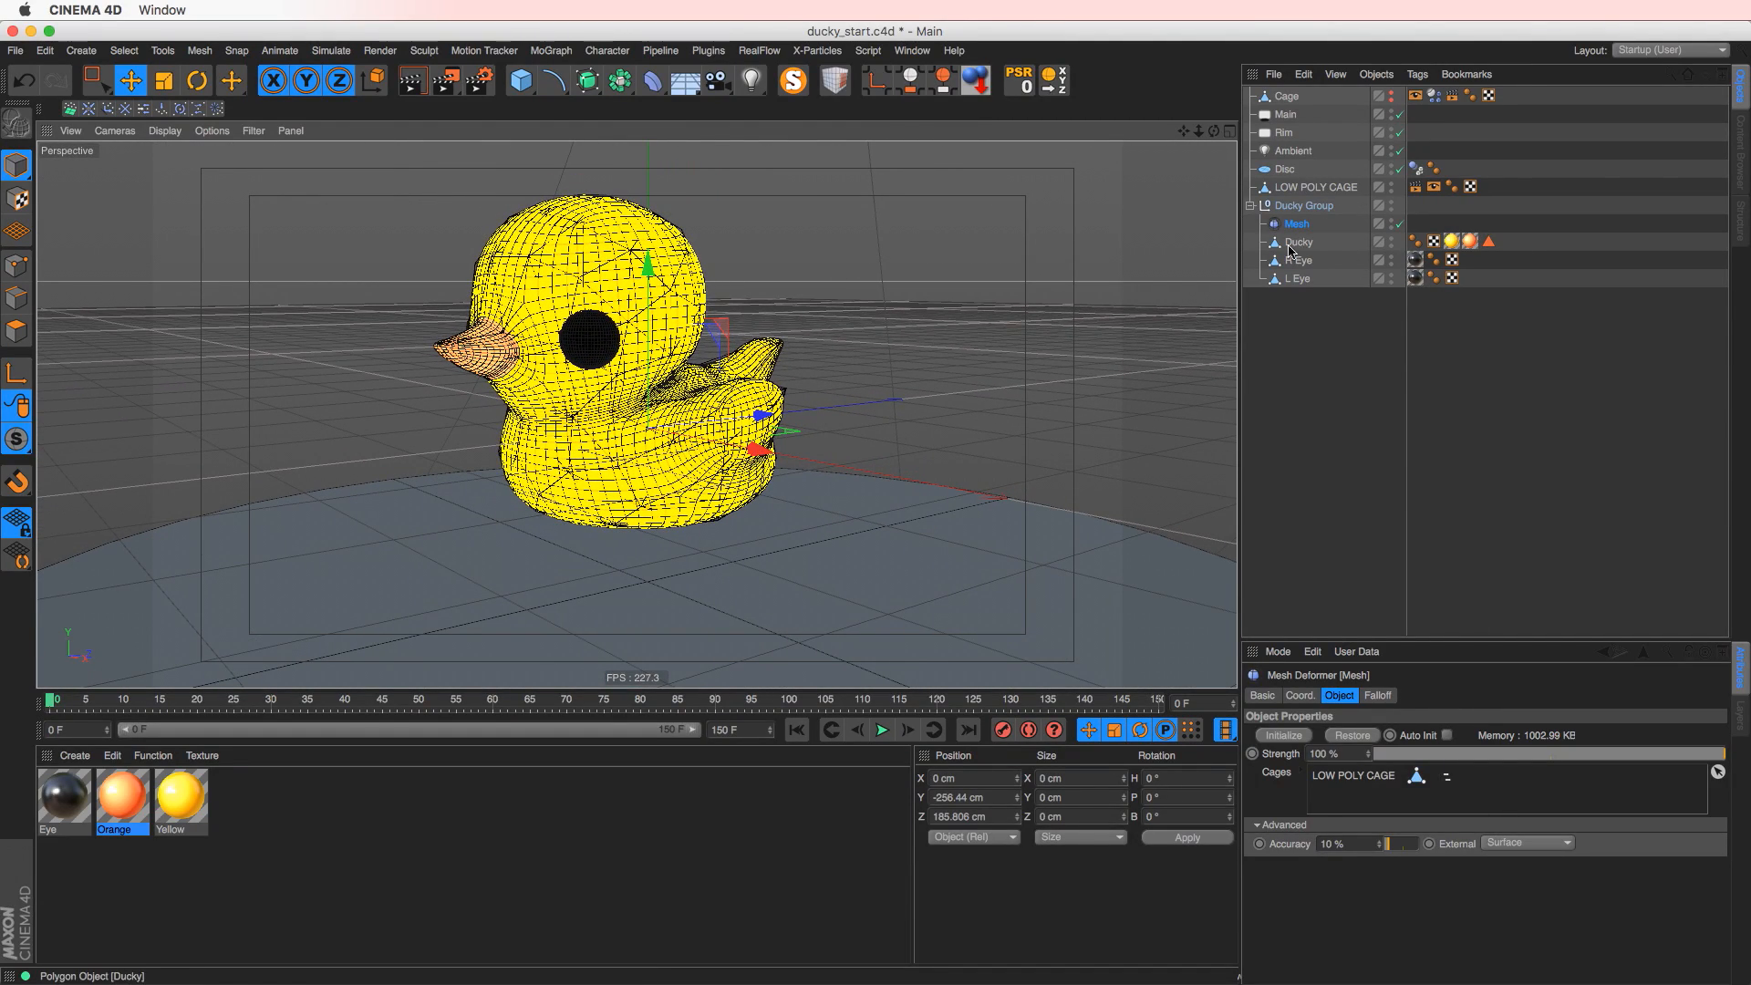
left_click(1344, 186)
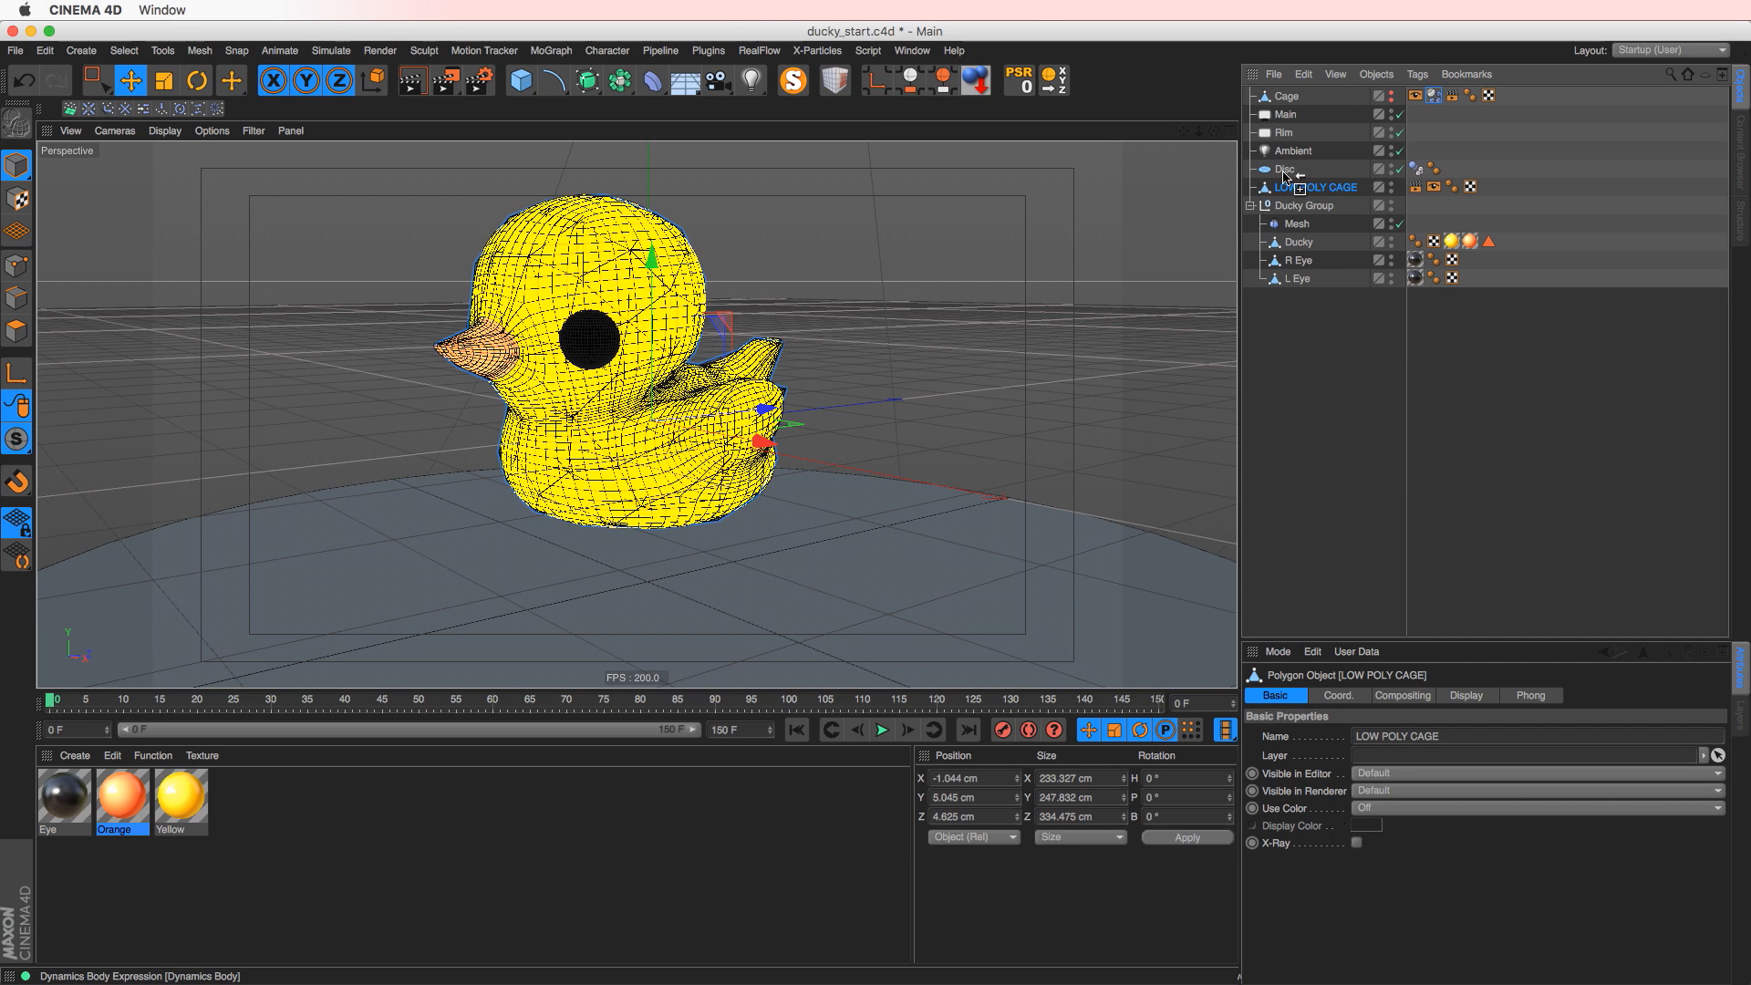
left_click_drag(1347, 183, 1346, 184, "ctrl")
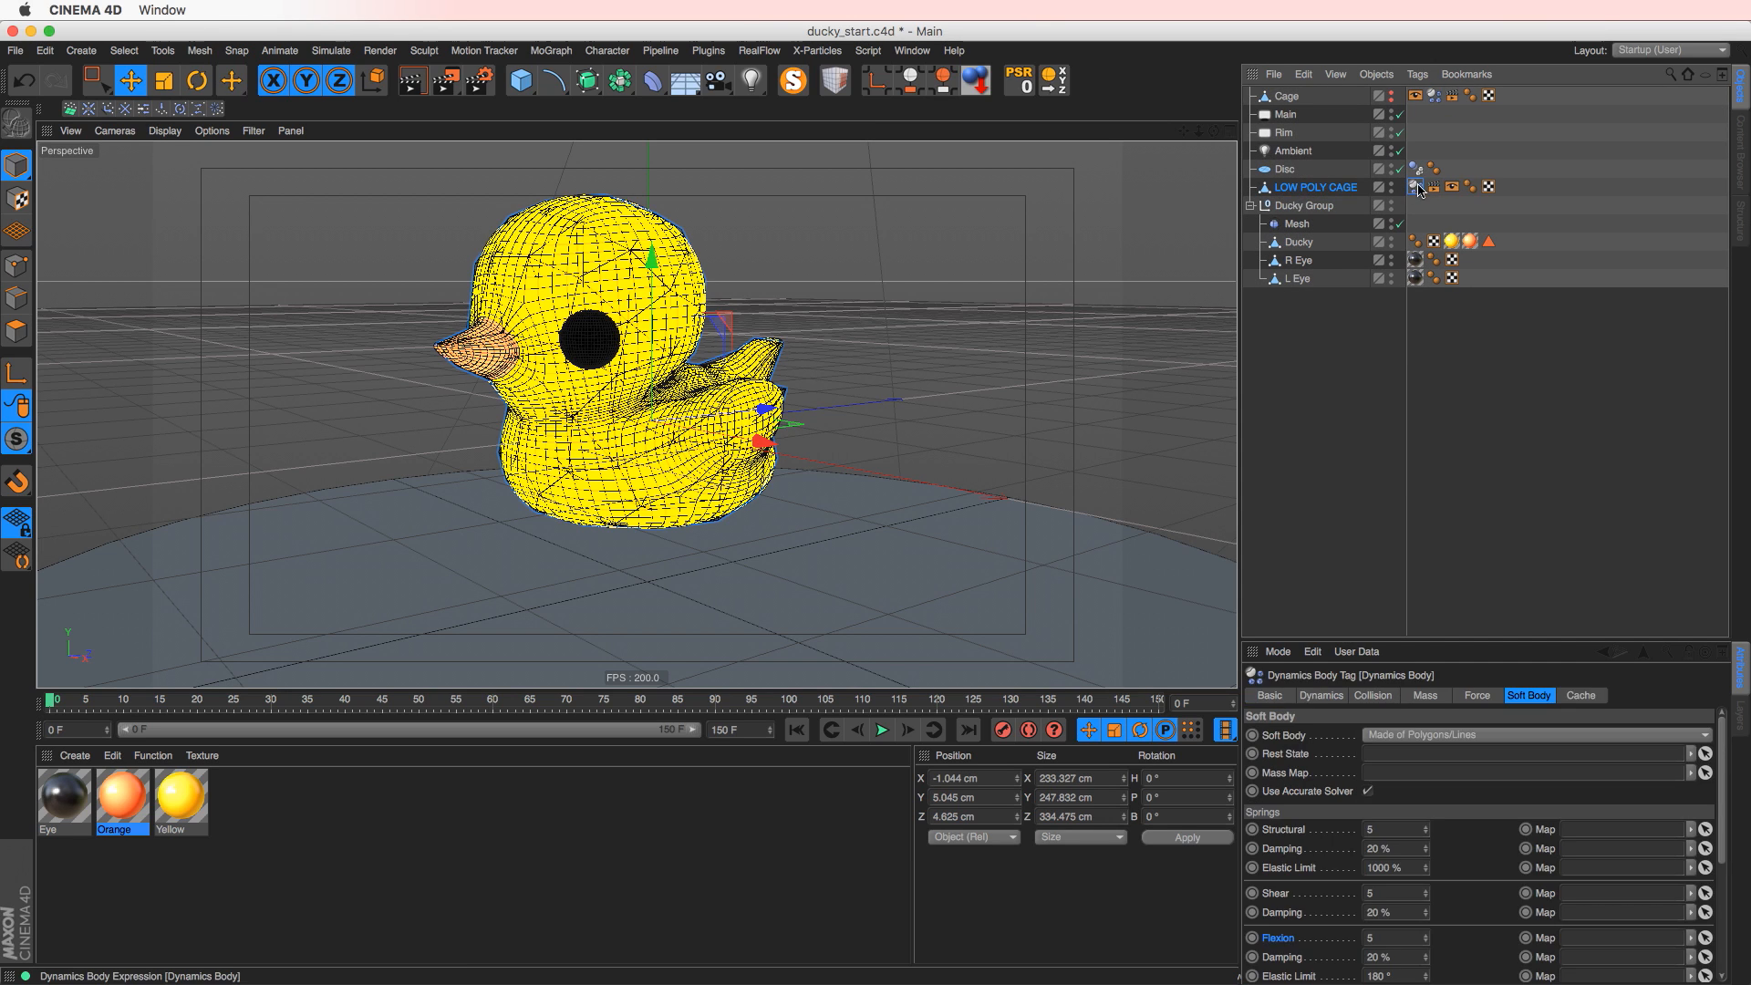
left_click(1323, 185)
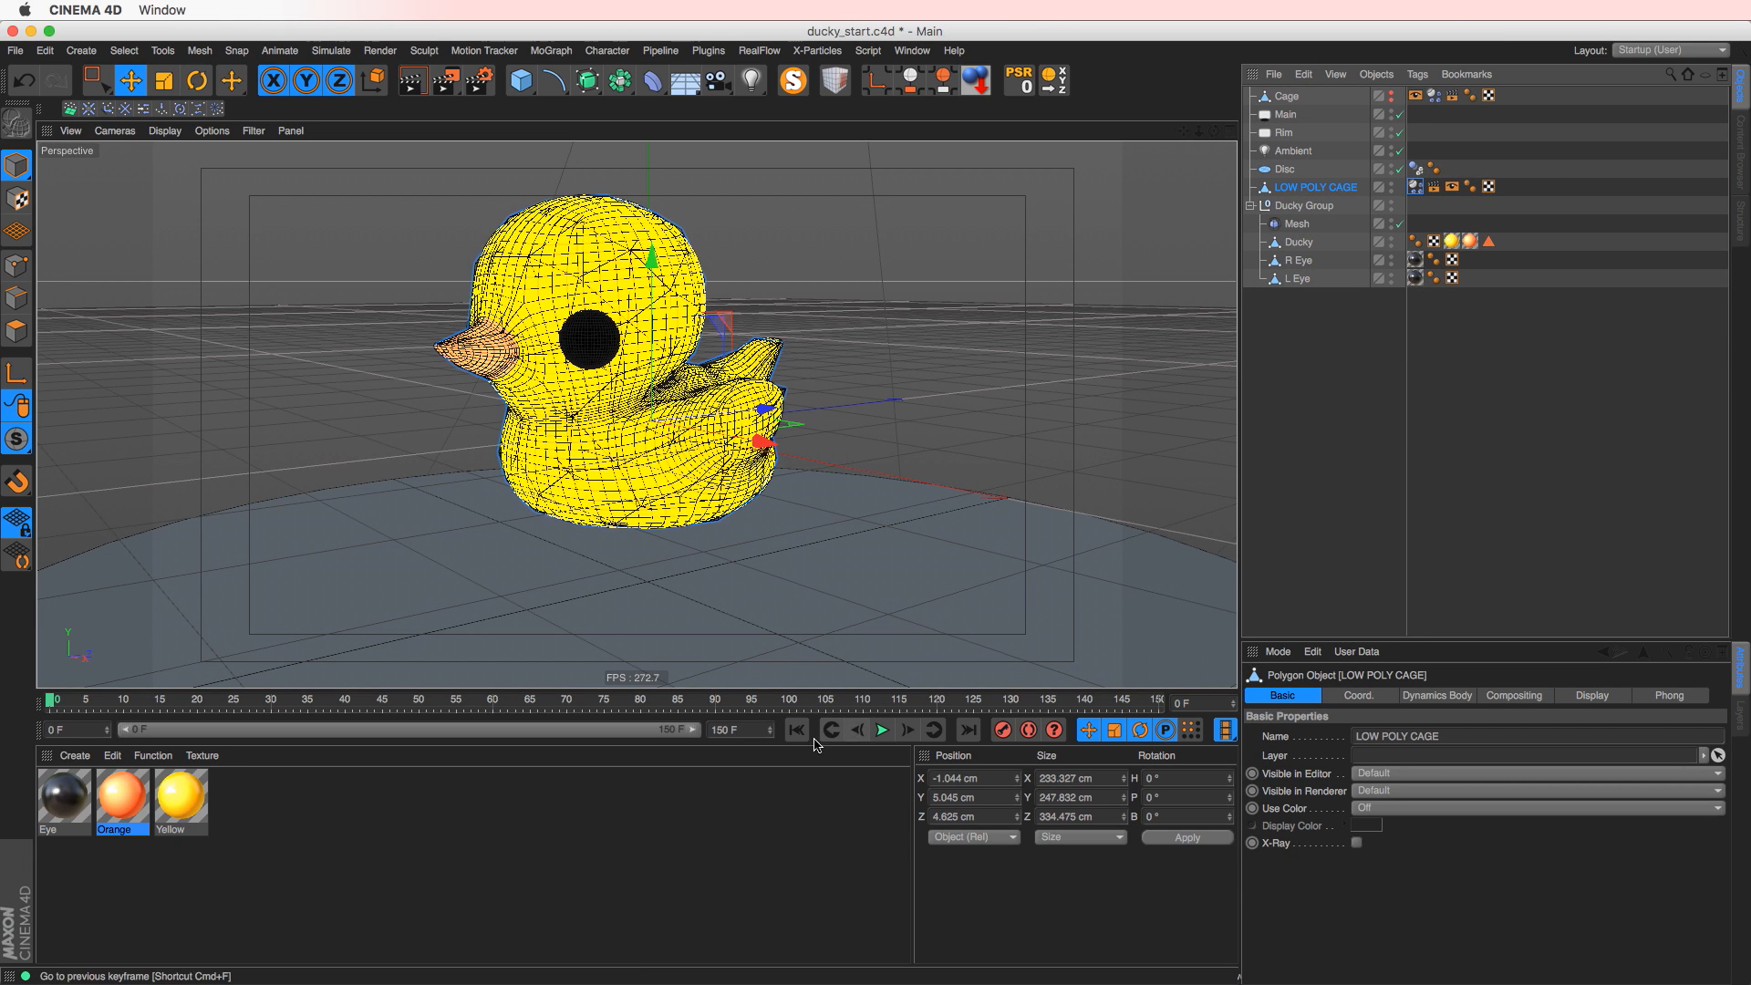
- Play the soft-body simulation to frame 80, preview-render the view and inspect the deformed duck from several angles
left_click(884, 730)
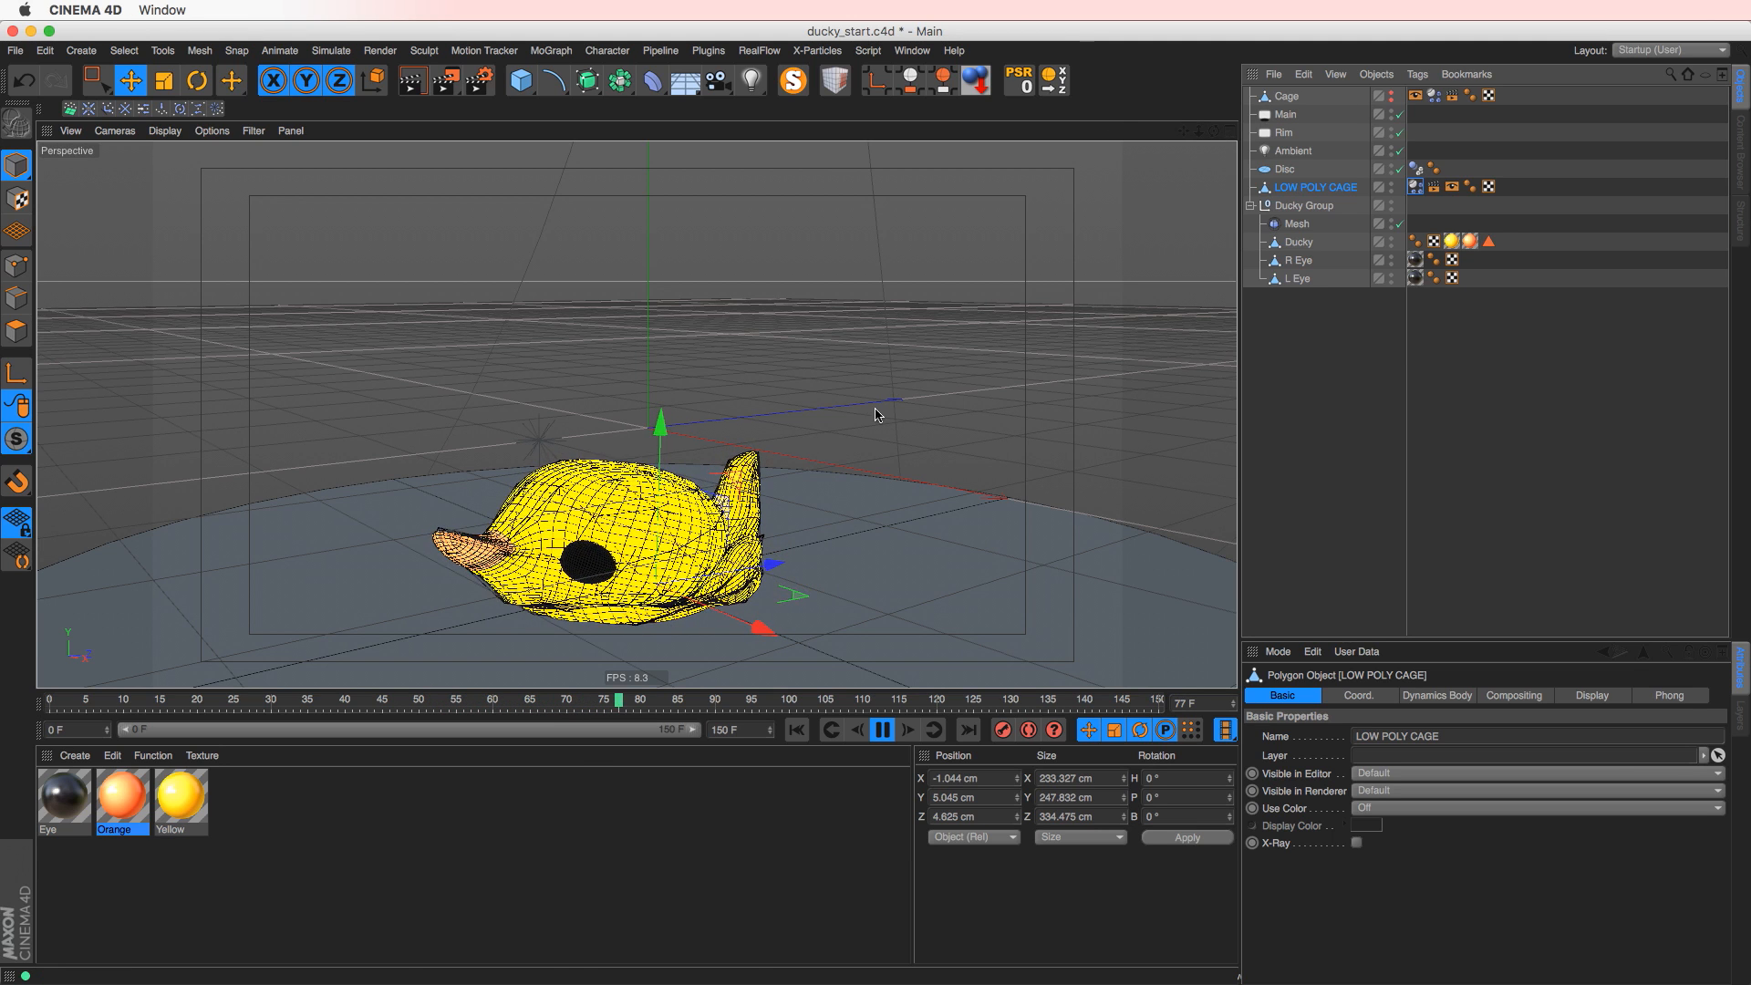
key("F8")
key("ctrl+r")
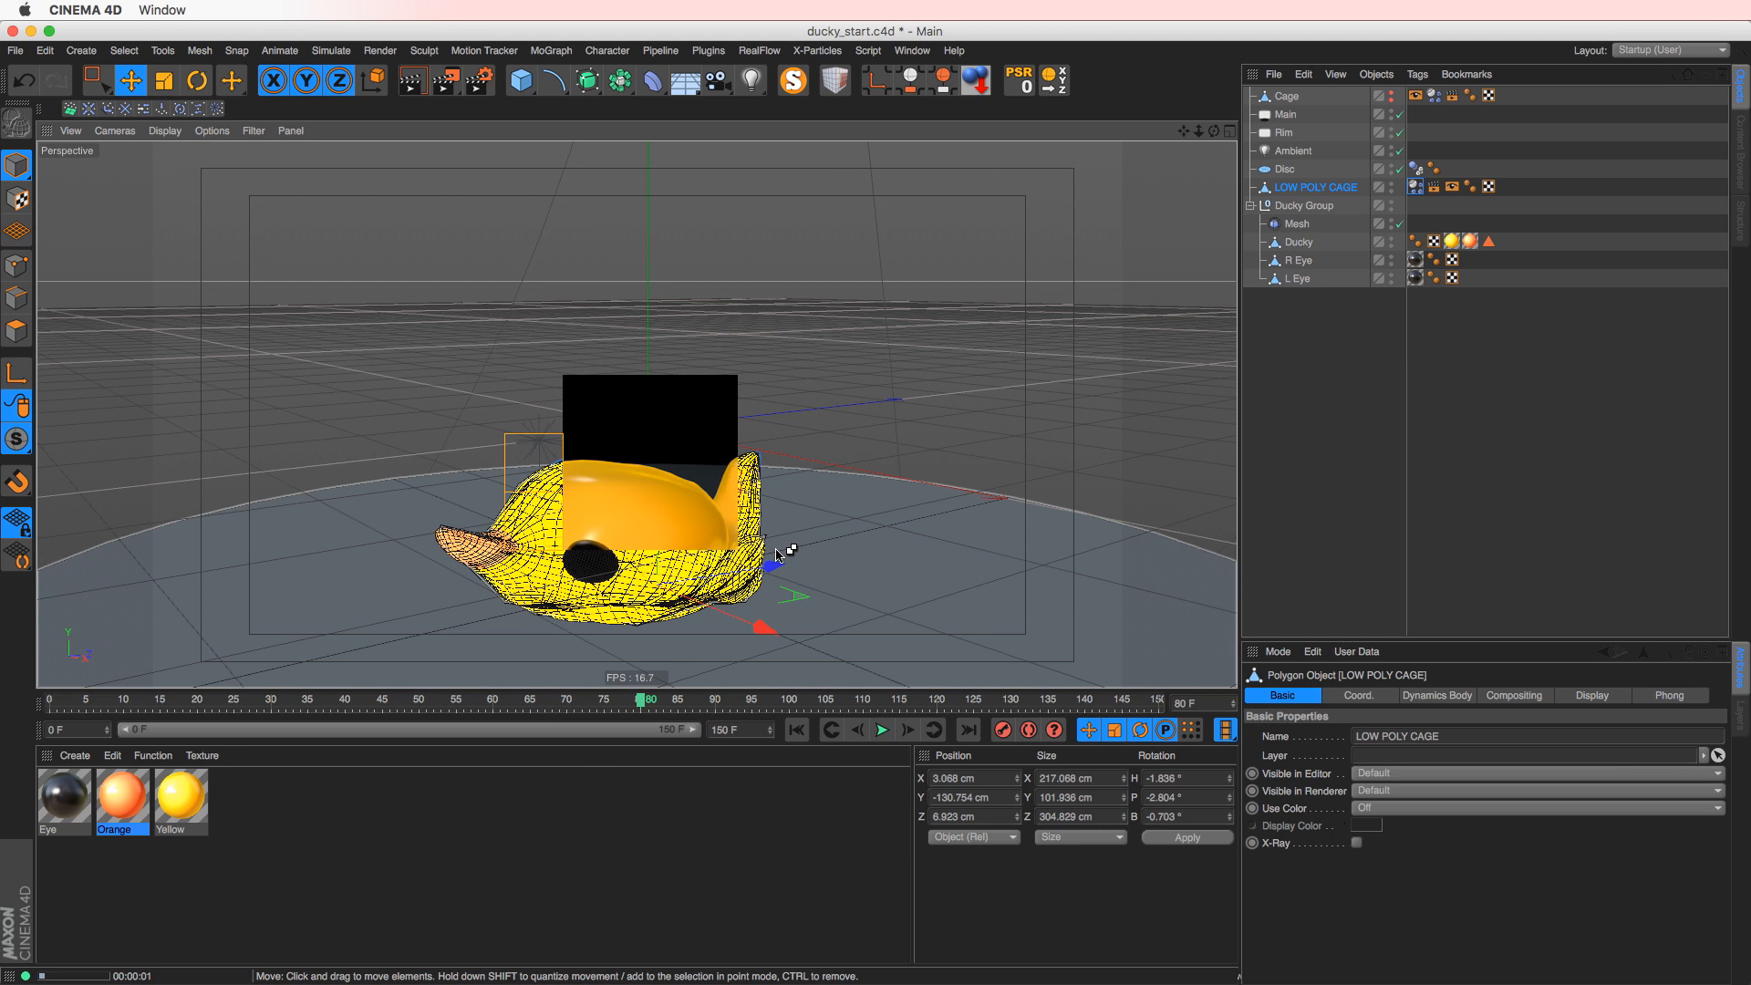
left_click(1307, 187)
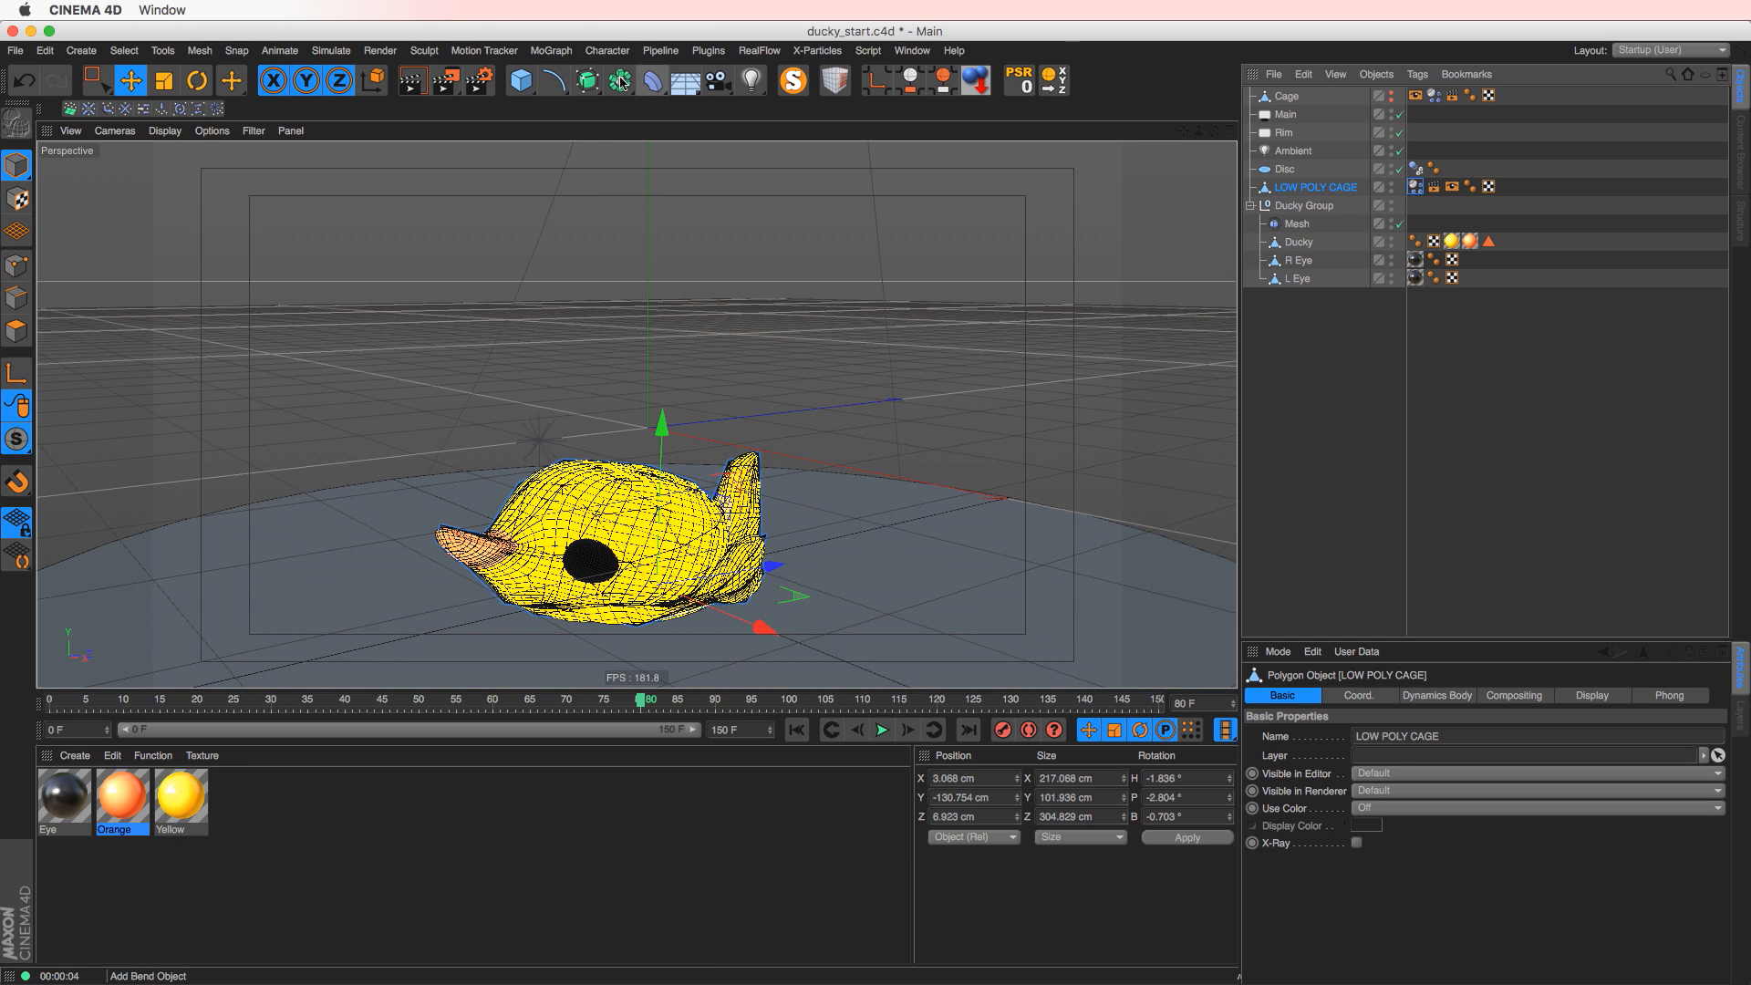
left_click_drag(549, 573, 412, 564, "alt")
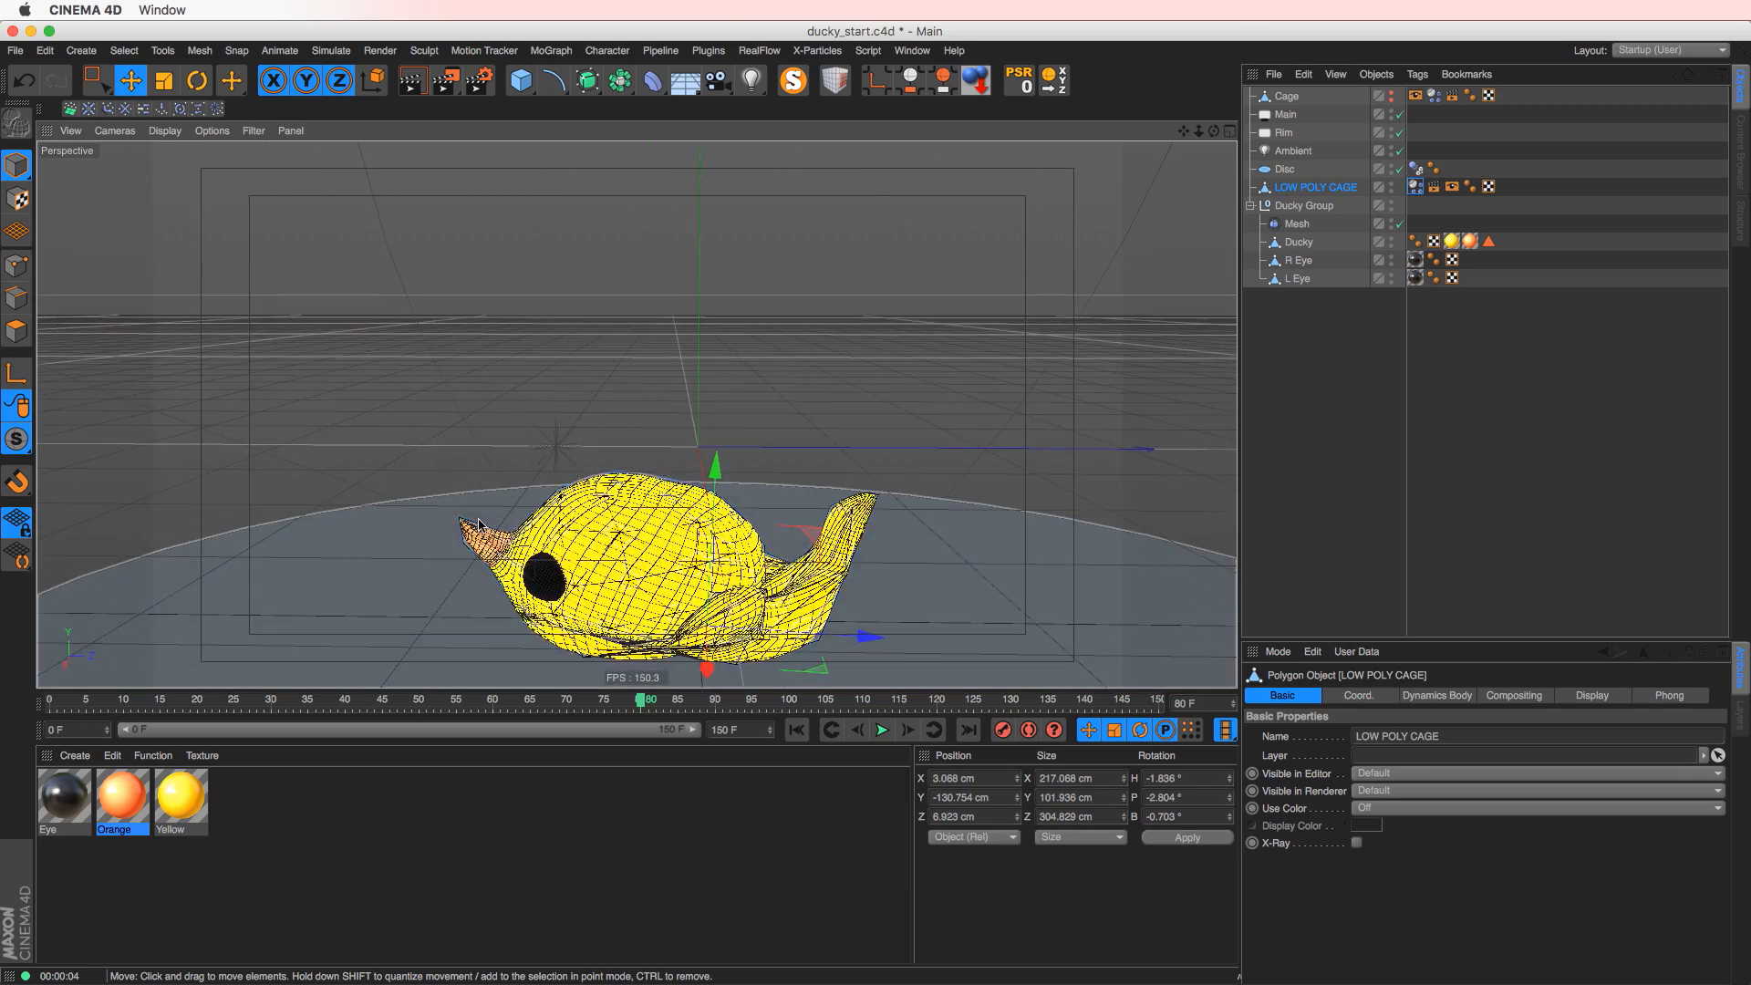
scroll(480, 516, "up", 5)
scroll(684, 559, "down", 8)
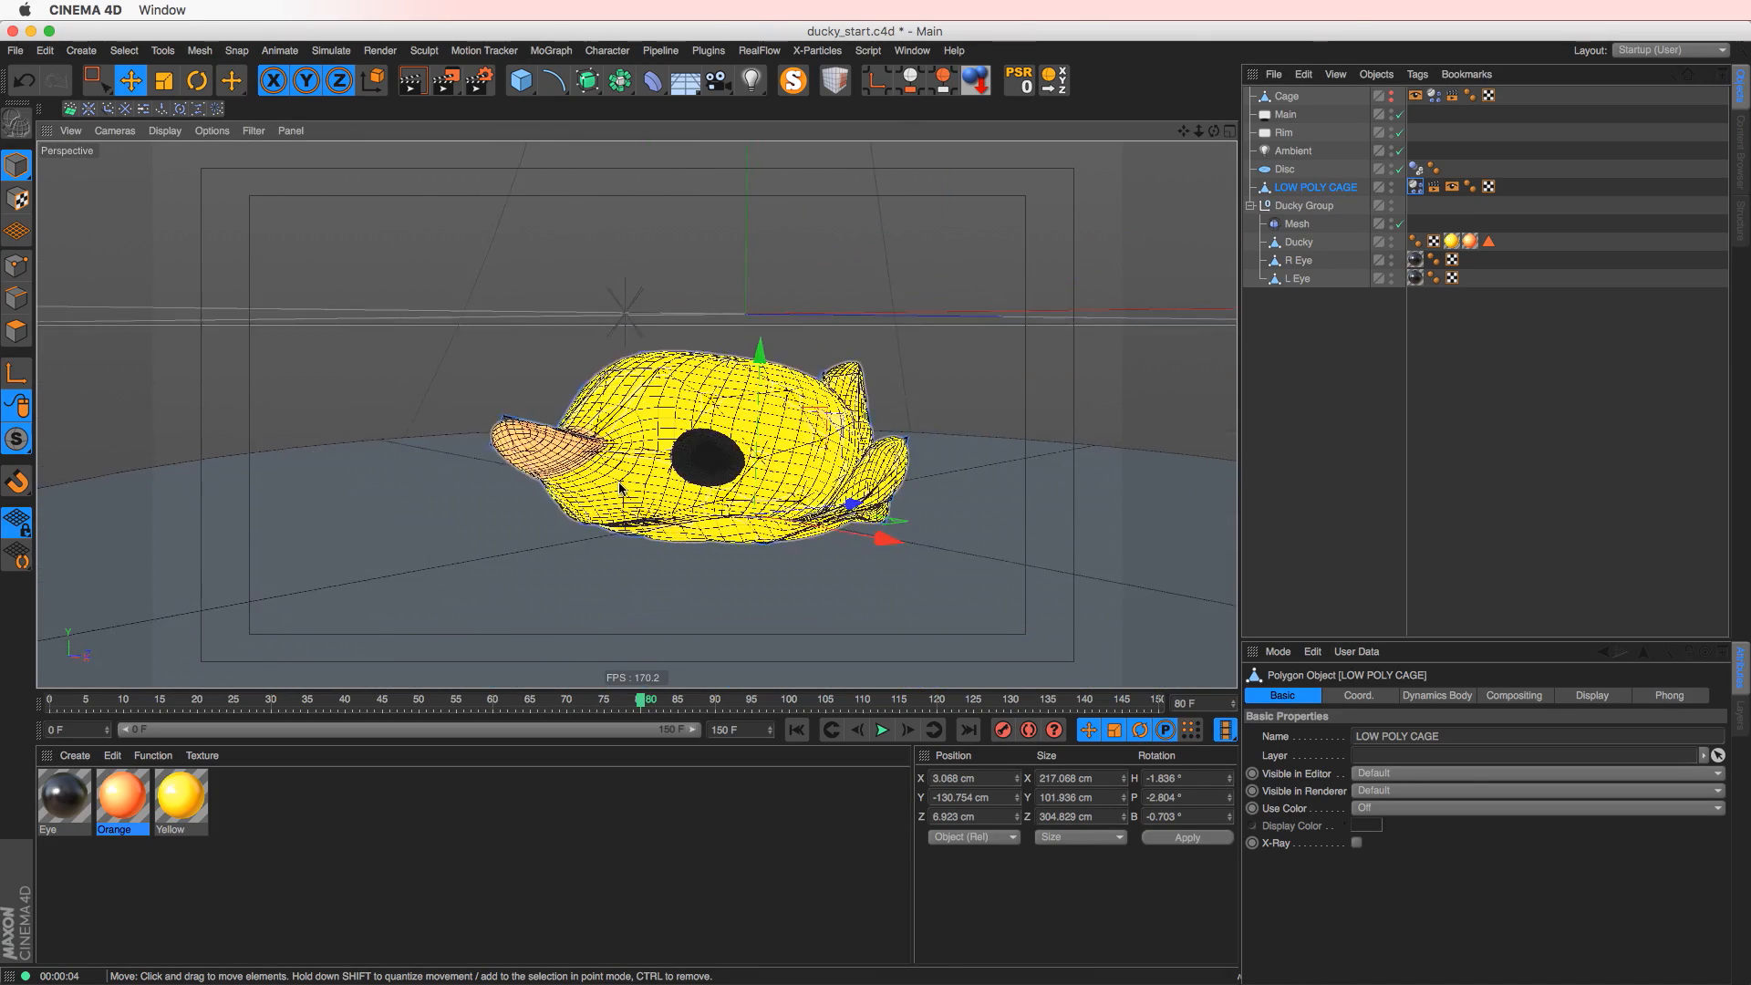
middle_click_drag(717, 486, 636, 491, "alt")
left_click_drag(636, 492, 646, 538, "alt")
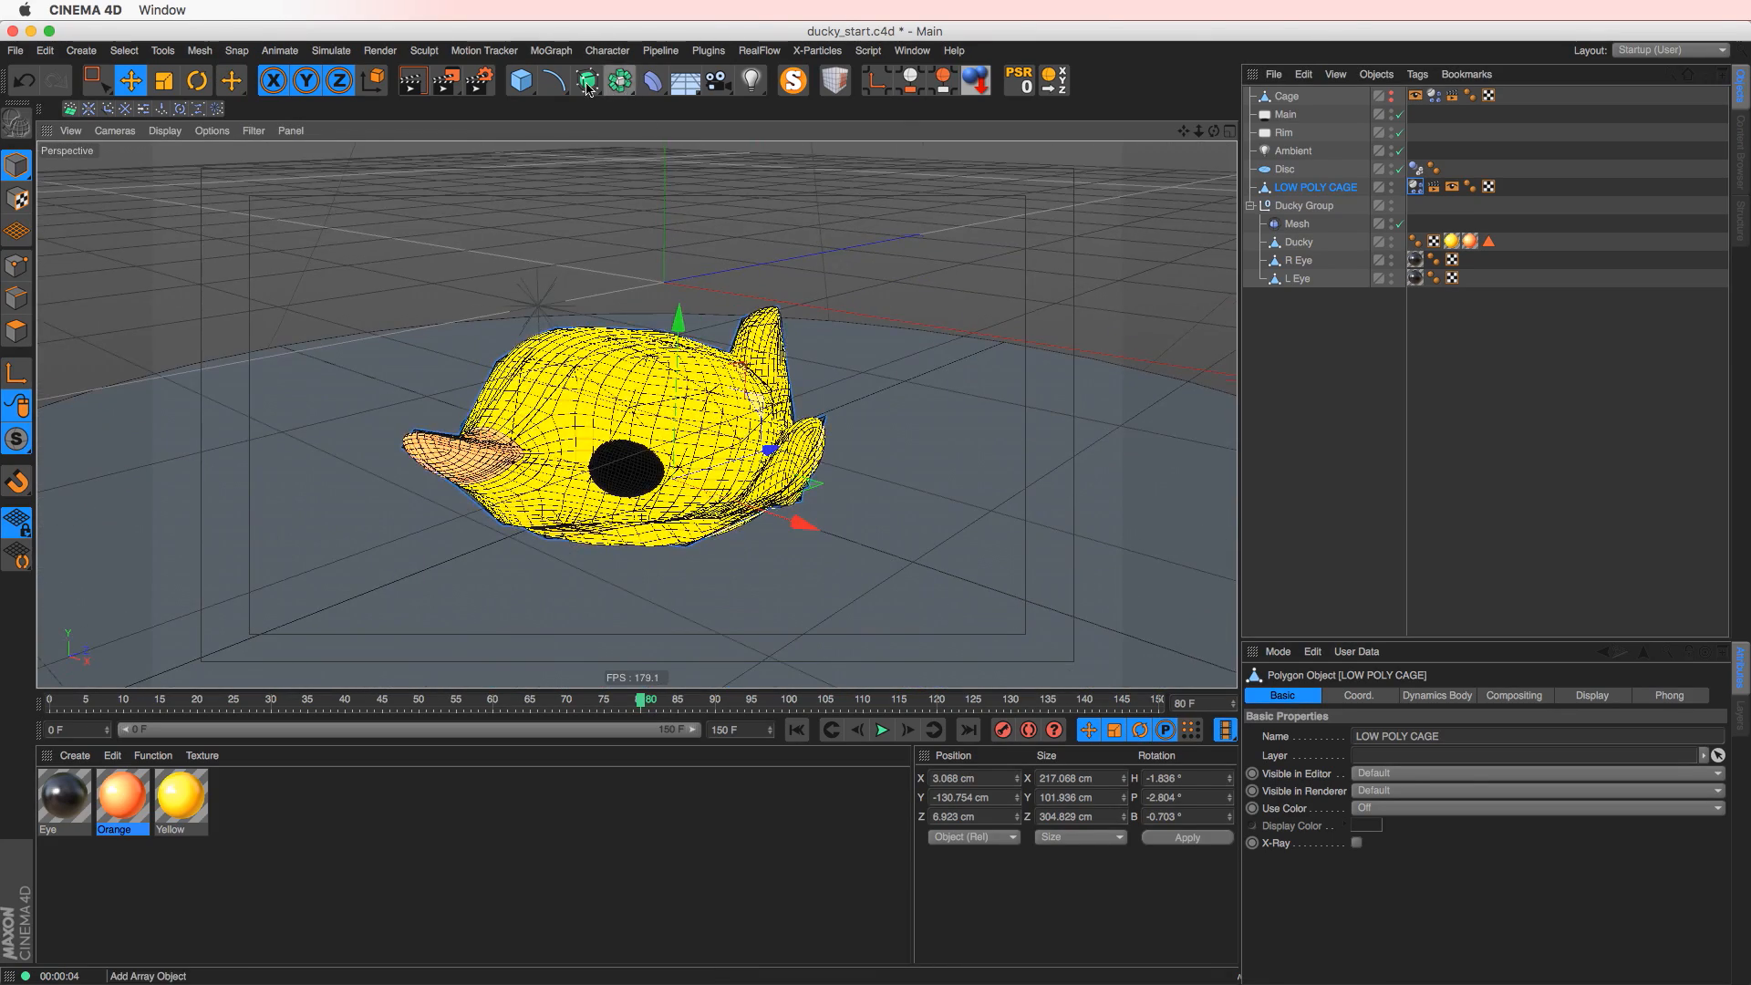
- Add a Subdivision Surface, nest the Ducky Group inside it and disable the Subdivision Surface
left_click_drag(588, 82, 643, 105)
left_click_drag(1299, 223, 1318, 210)
left_click_drag(799, 354, 711, 386, "alt")
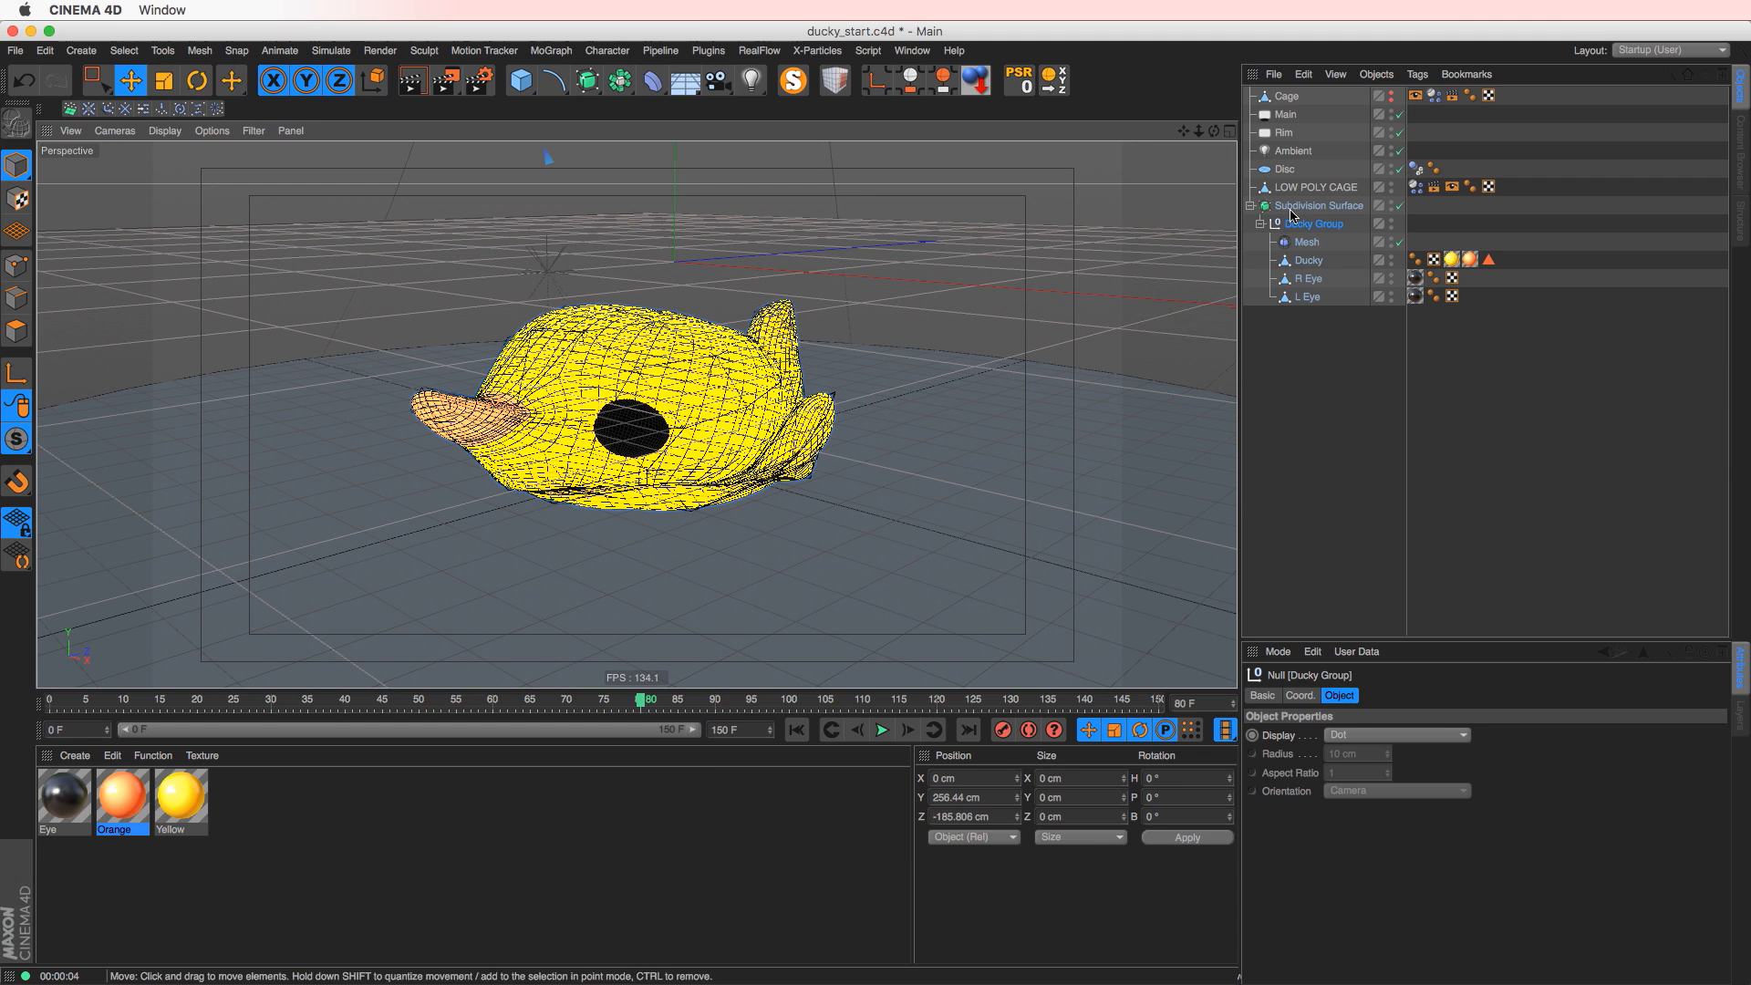
left_click(1399, 207)
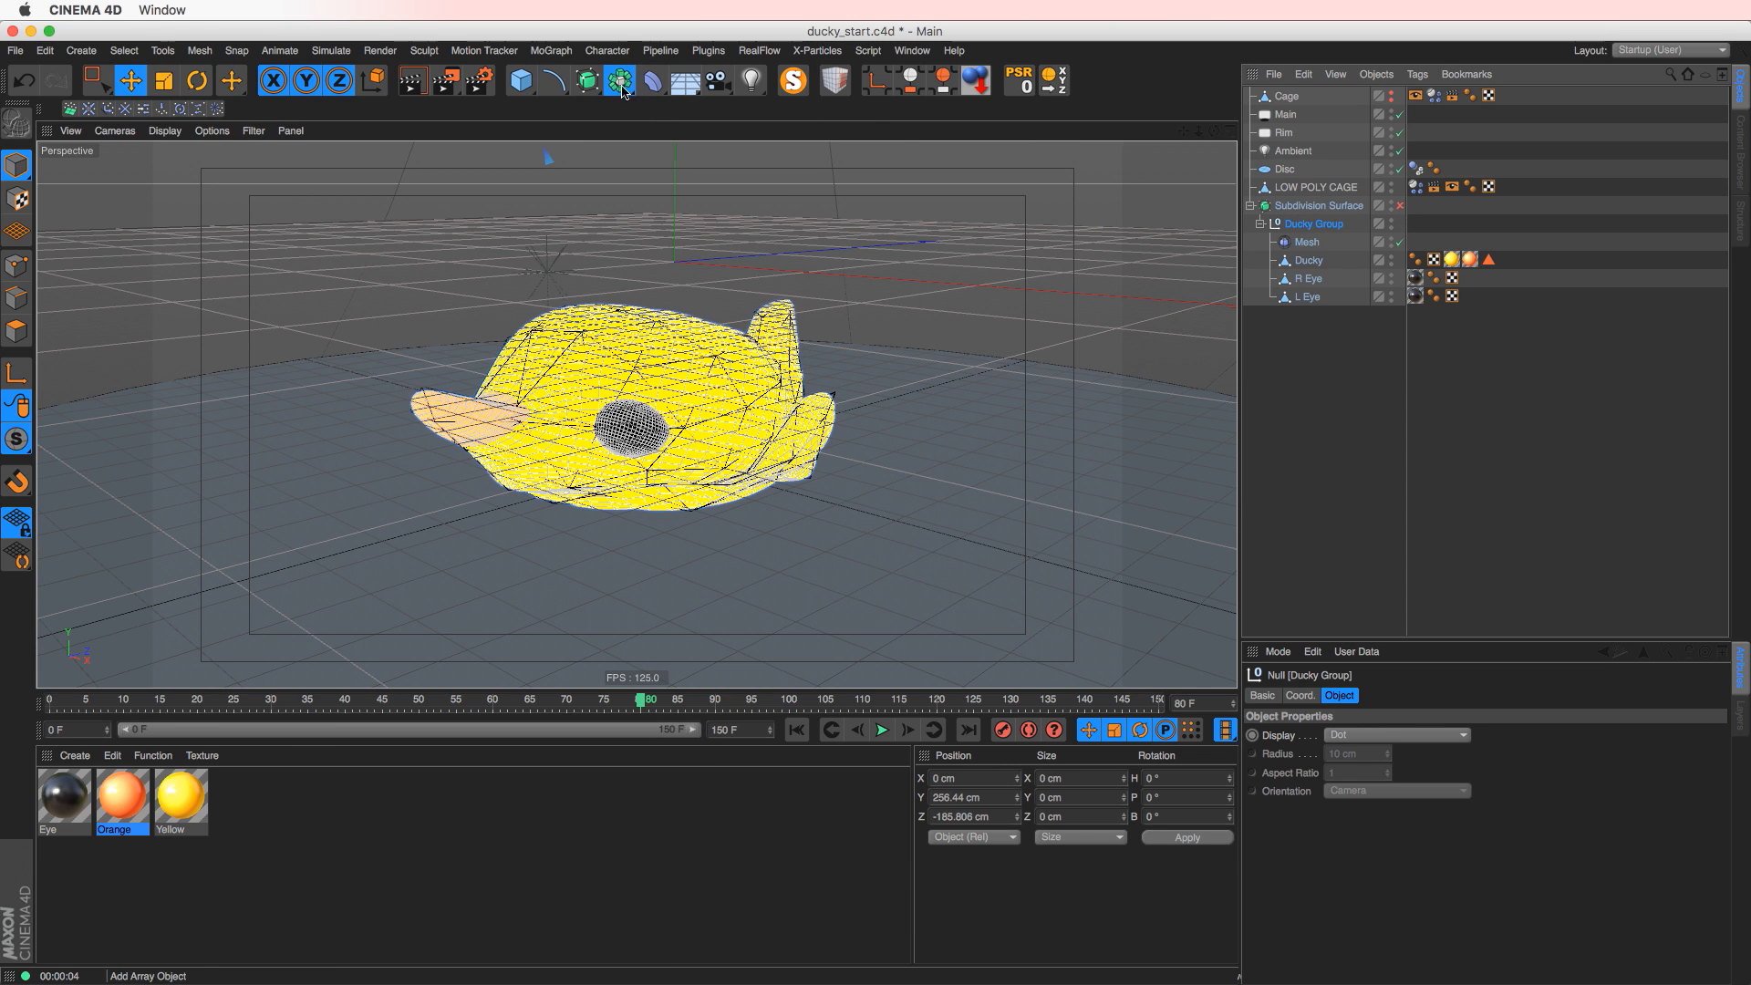
- Add a Smoothing deformer inside the Ducky Group and set its Stiffness to 75%
left_click_drag(660, 88, 766, 321)
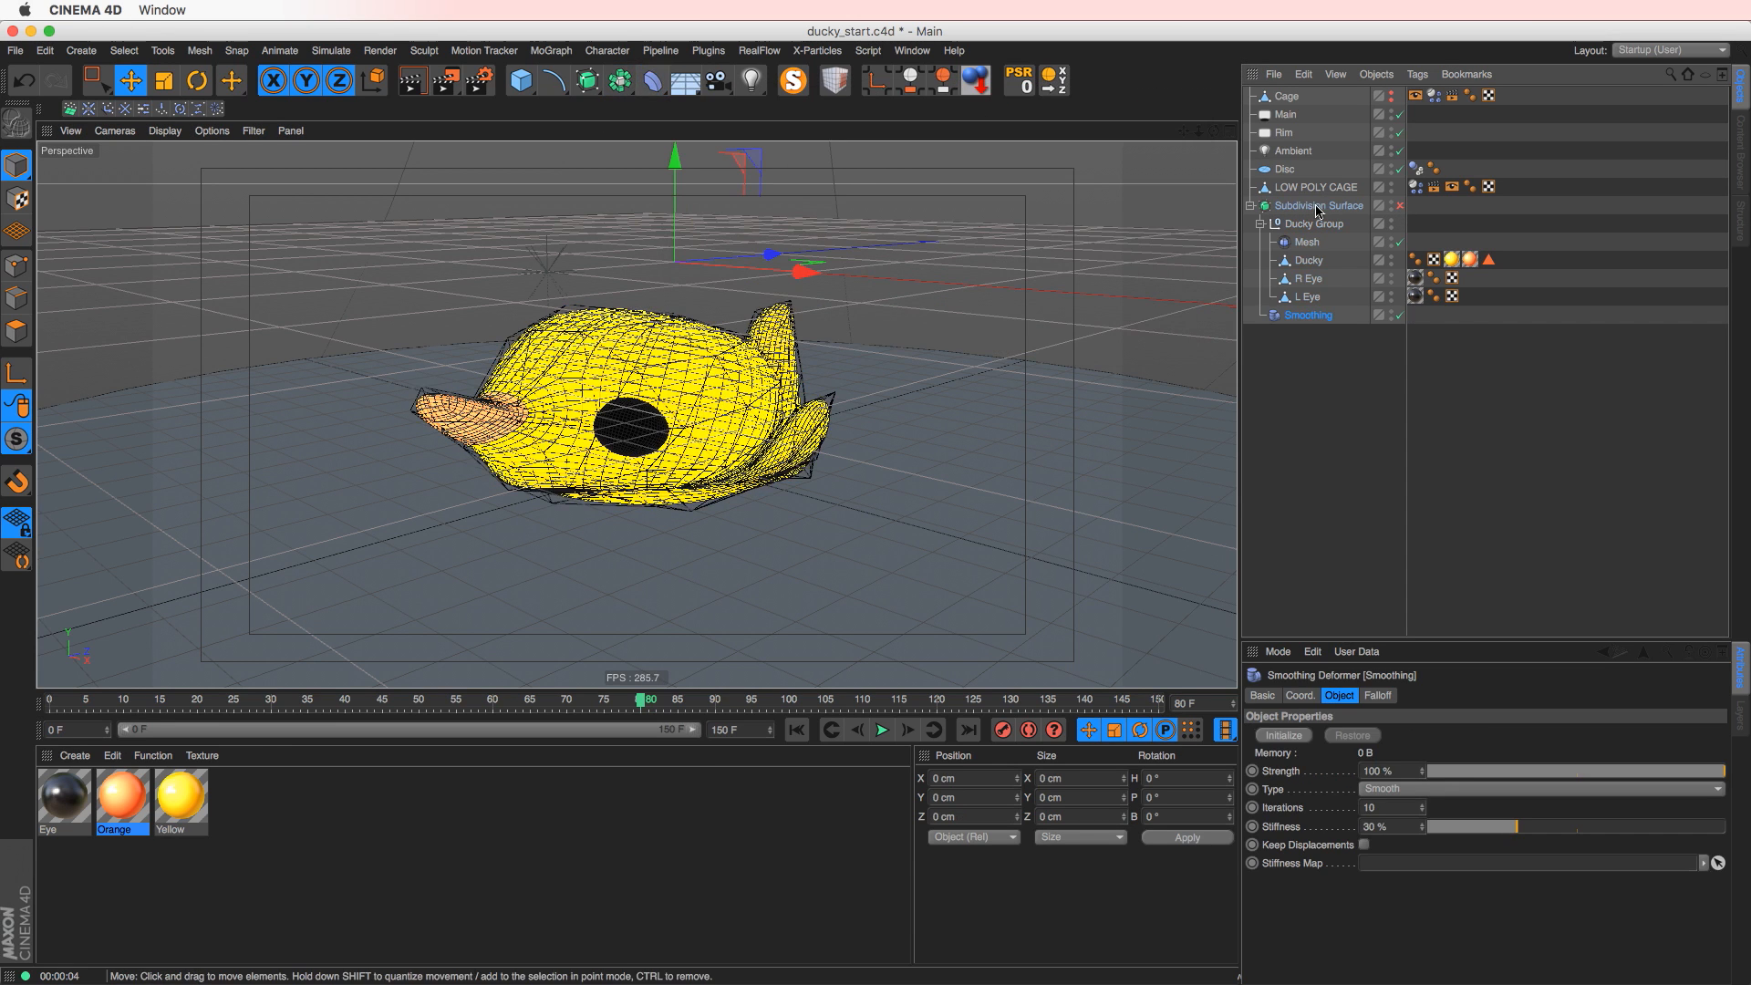
left_click_drag(1301, 326, 1308, 321)
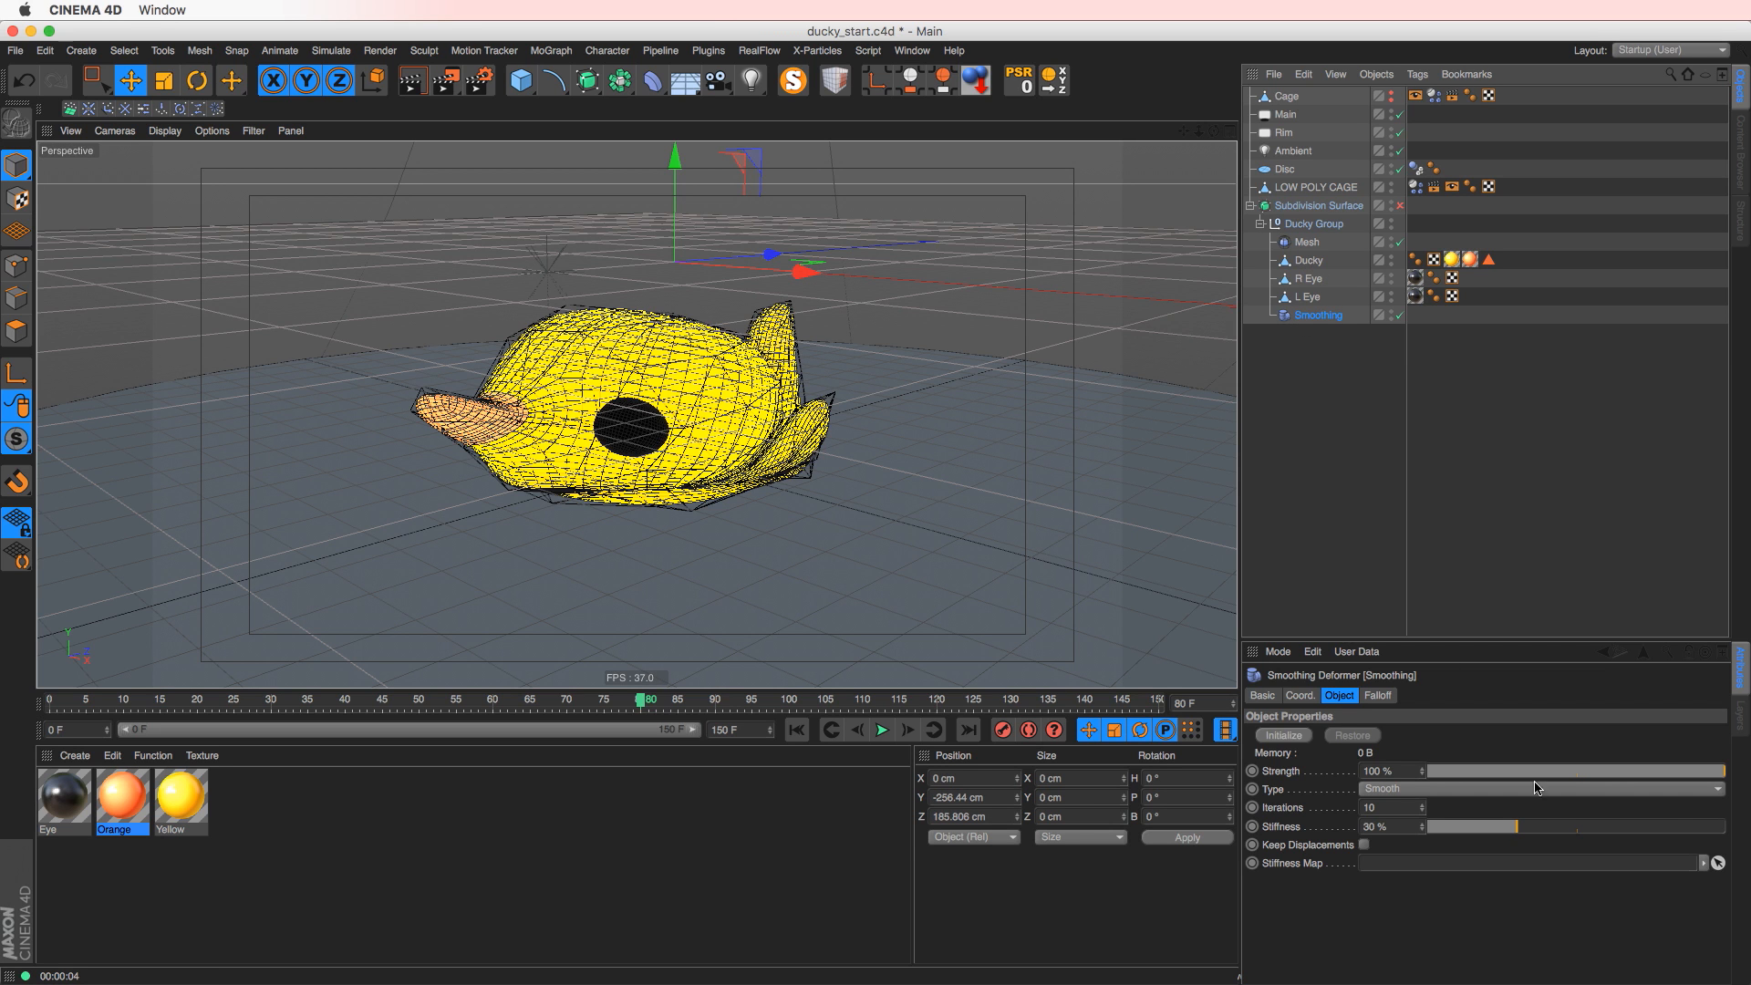
left_click_drag(1546, 828, 1670, 828)
mouse_move(805, 511)
left_mouse_down("alt")
mouse_move(773, 516)
mouse_move(813, 502)
left_mouse_up("alt")
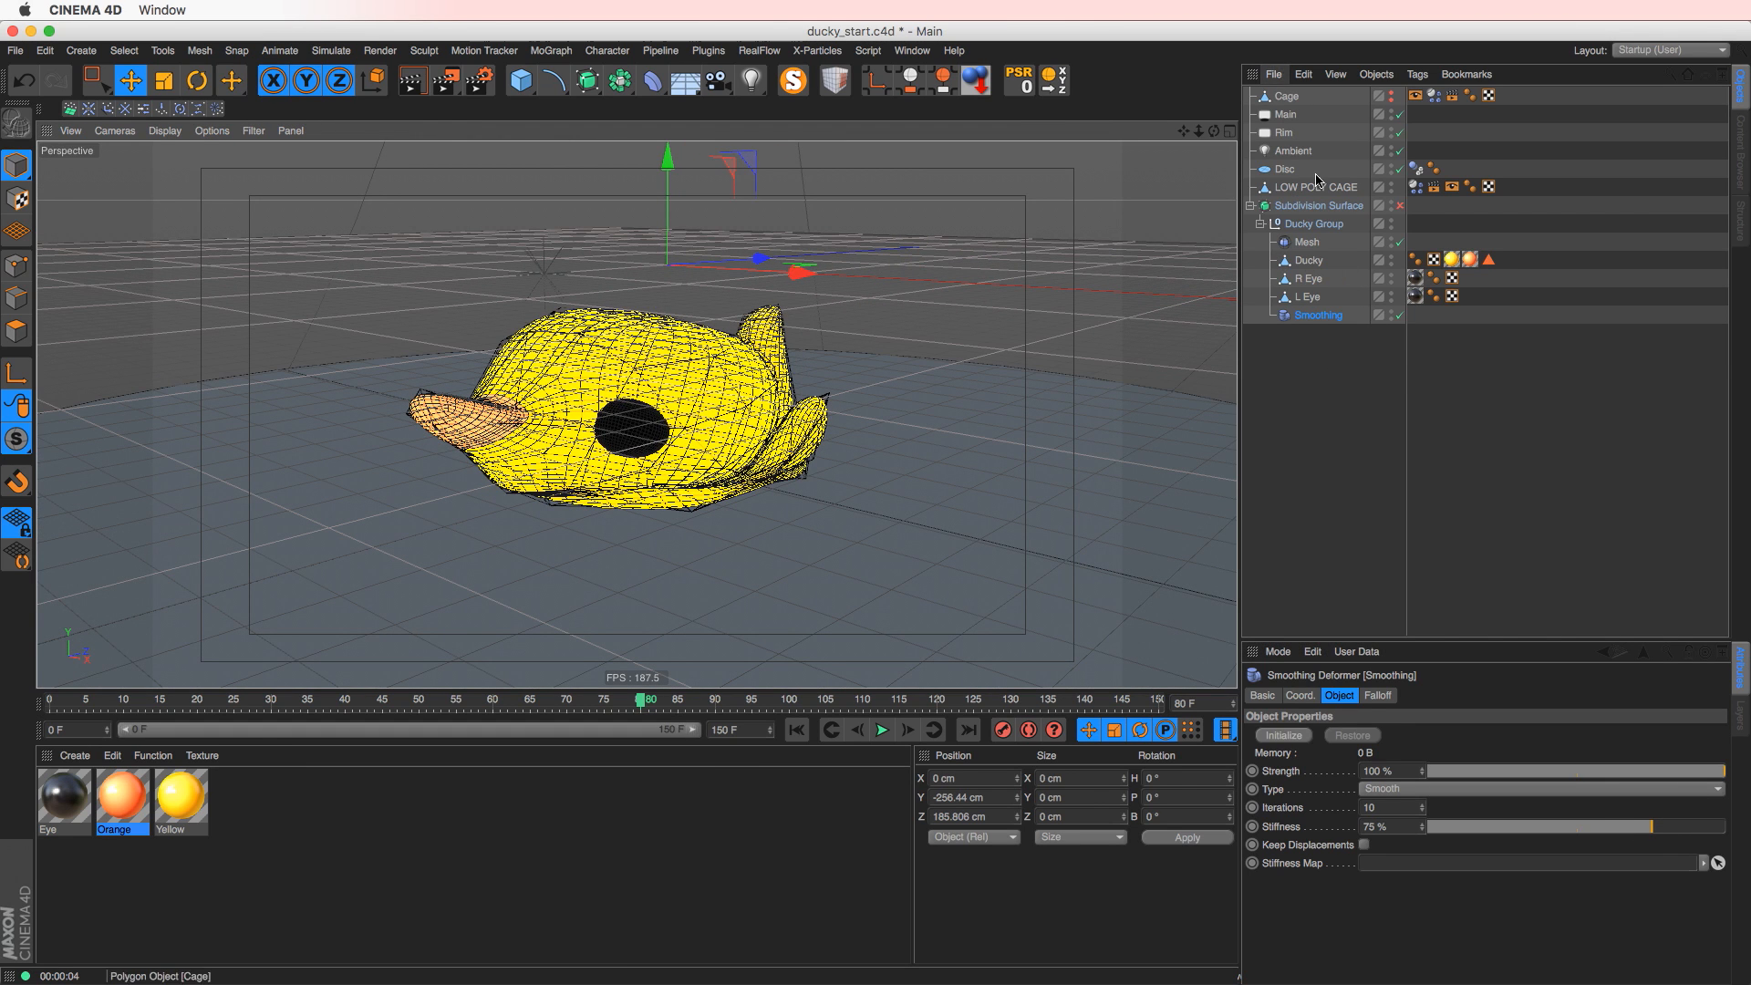
- Set LOW POLY CAGE's soft-body Structural, Shear and Flexion springs to 15 and replay the simulation from the first frame
left_click(1416, 186)
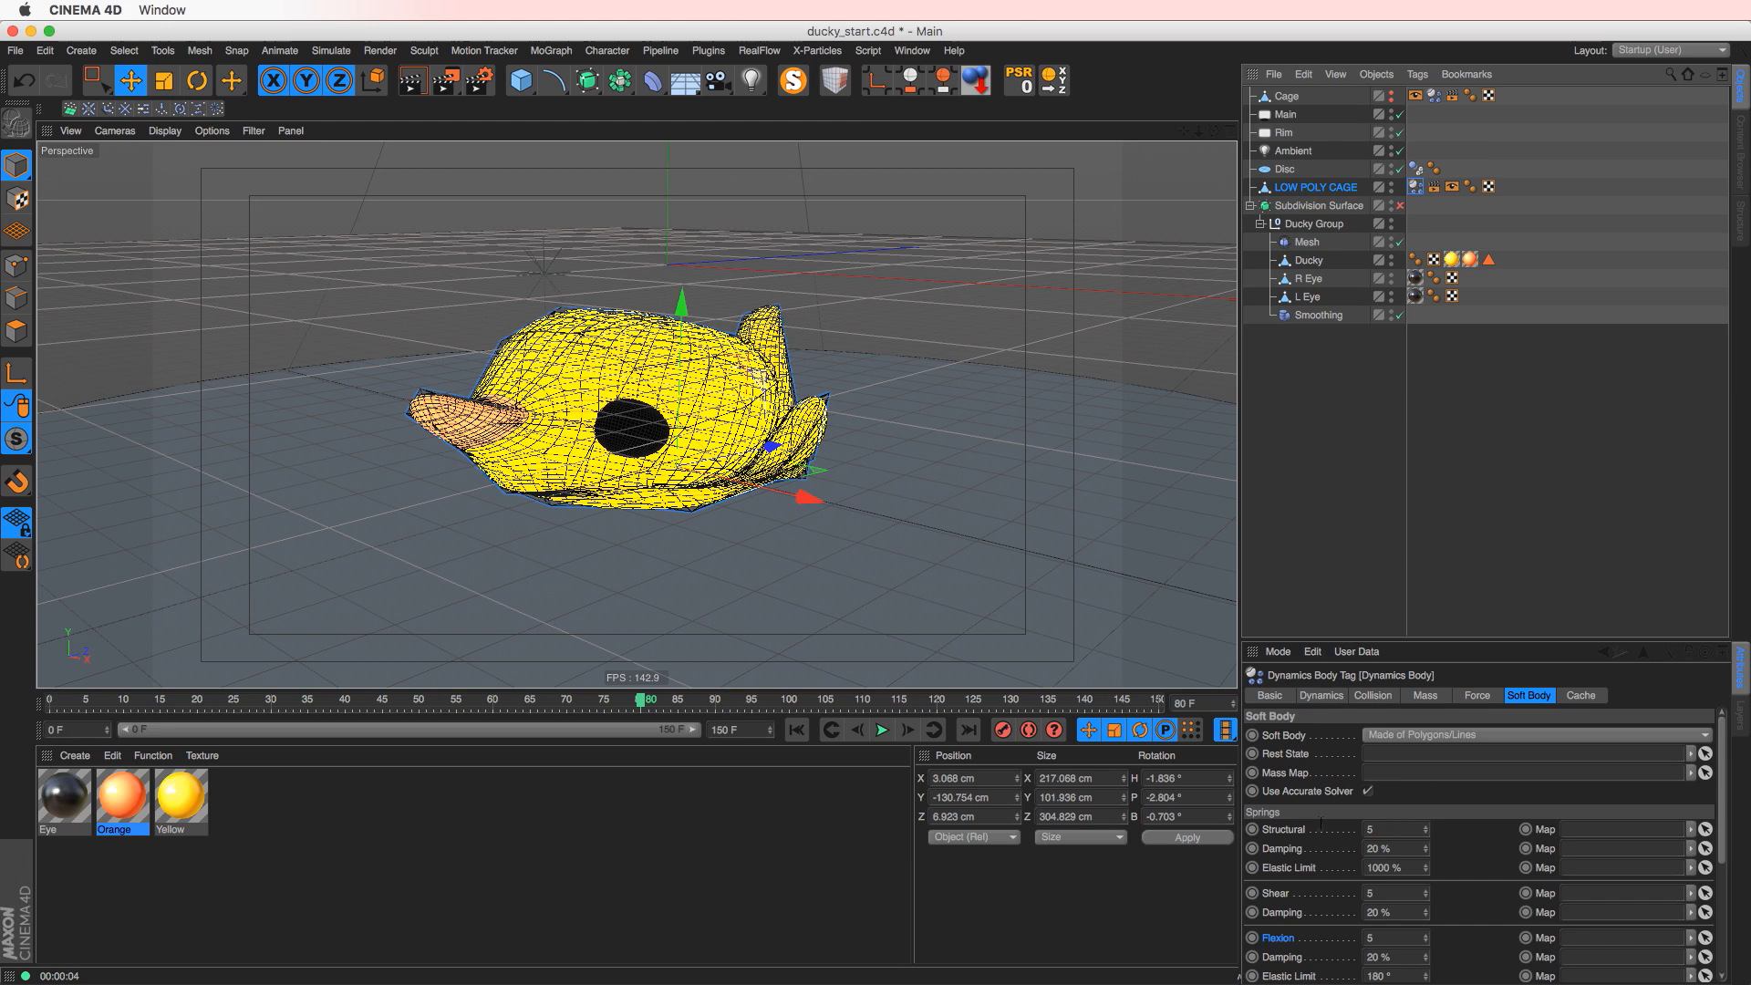
left_click_drag(1380, 829, 900, 867)
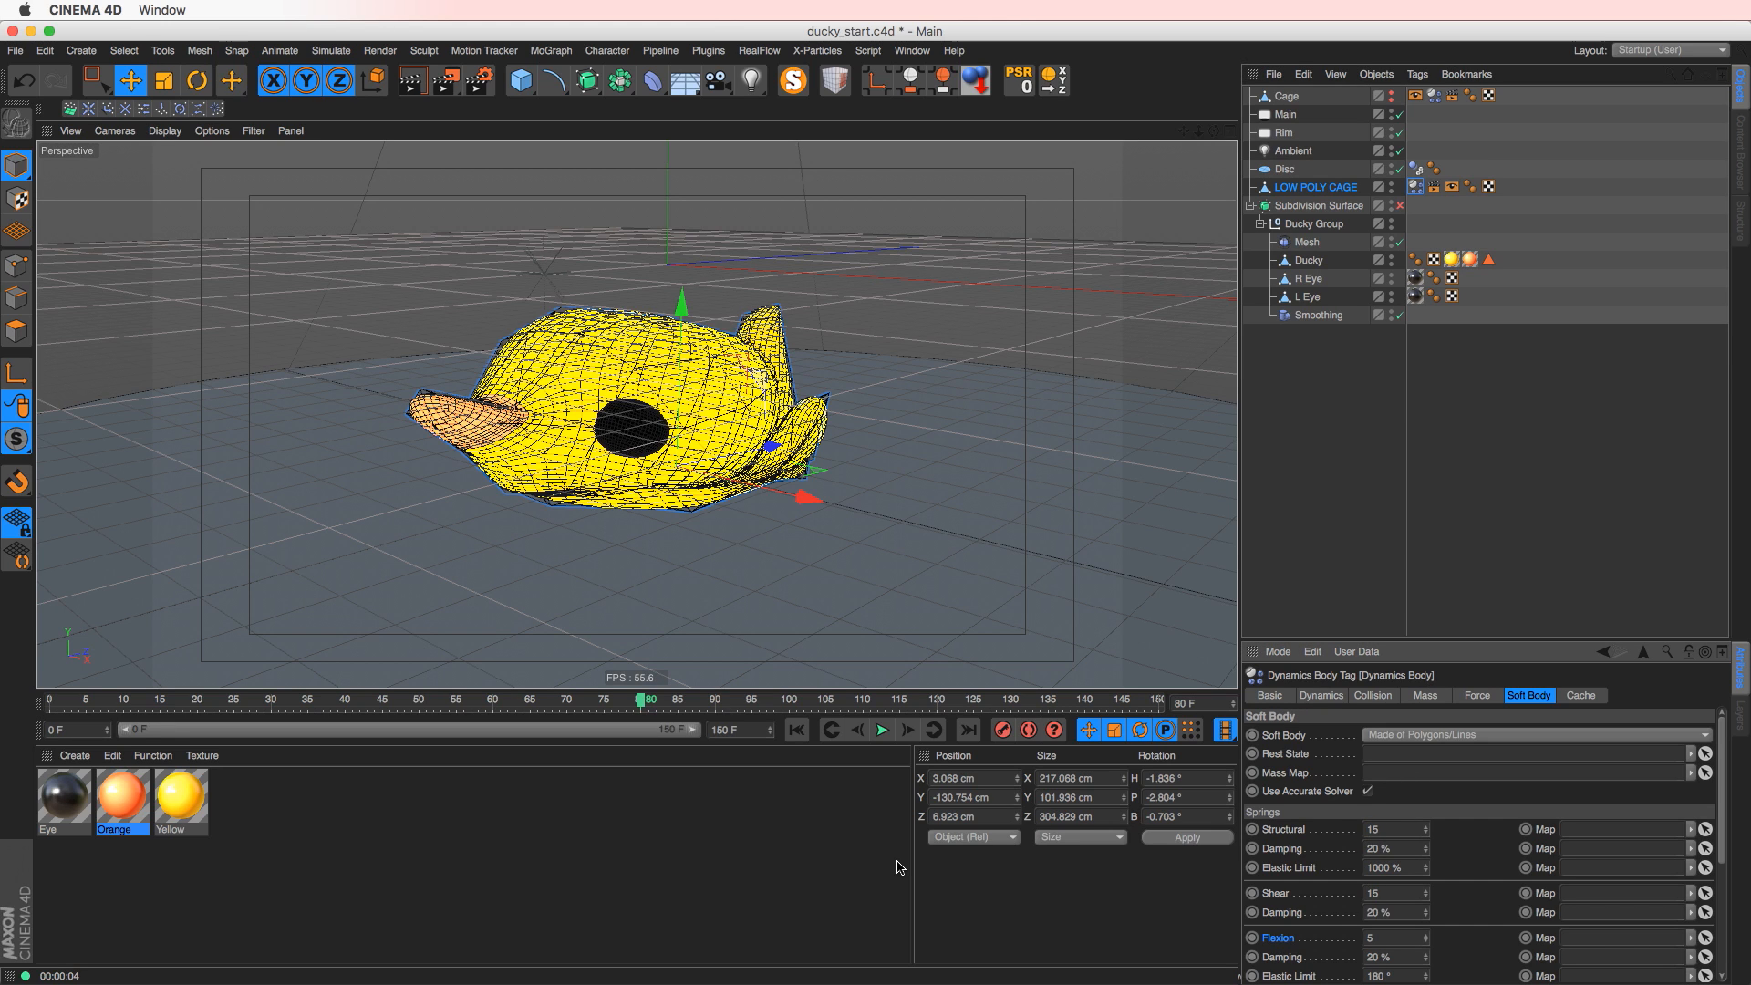
left_click(796, 729)
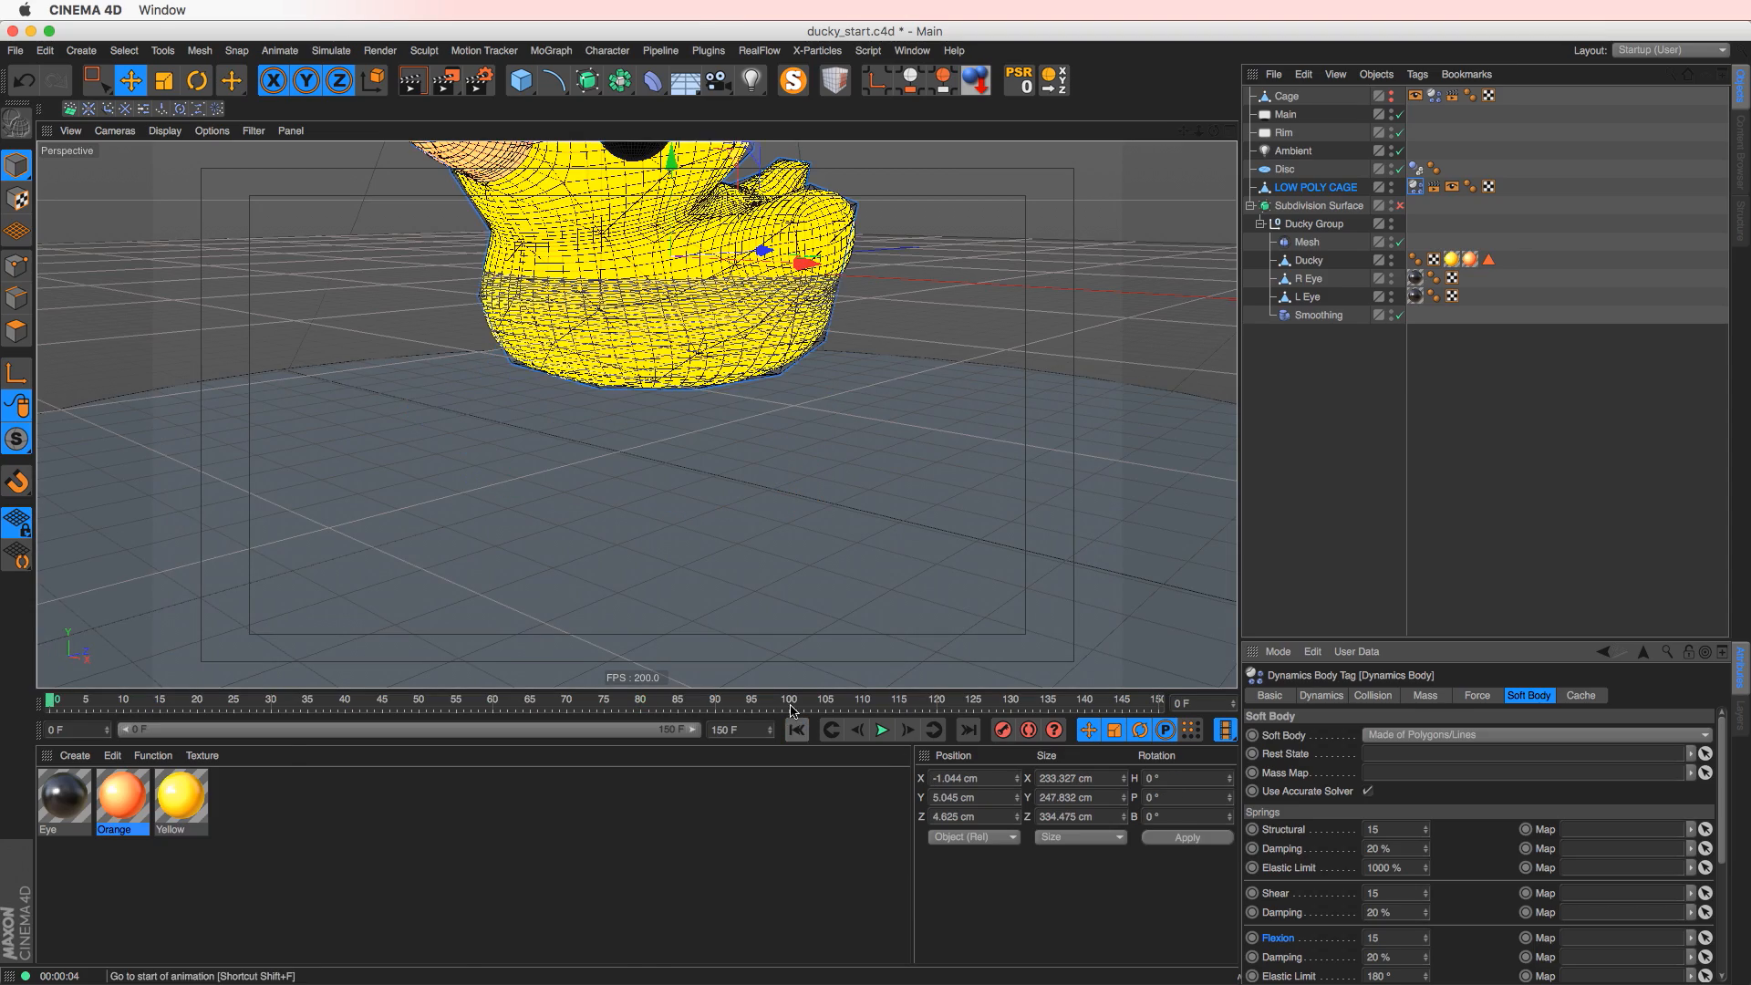
right_click_drag(887, 560, 809, 587, "alt")
left_click_drag(809, 586, 775, 569, "alt")
left_click(881, 729)
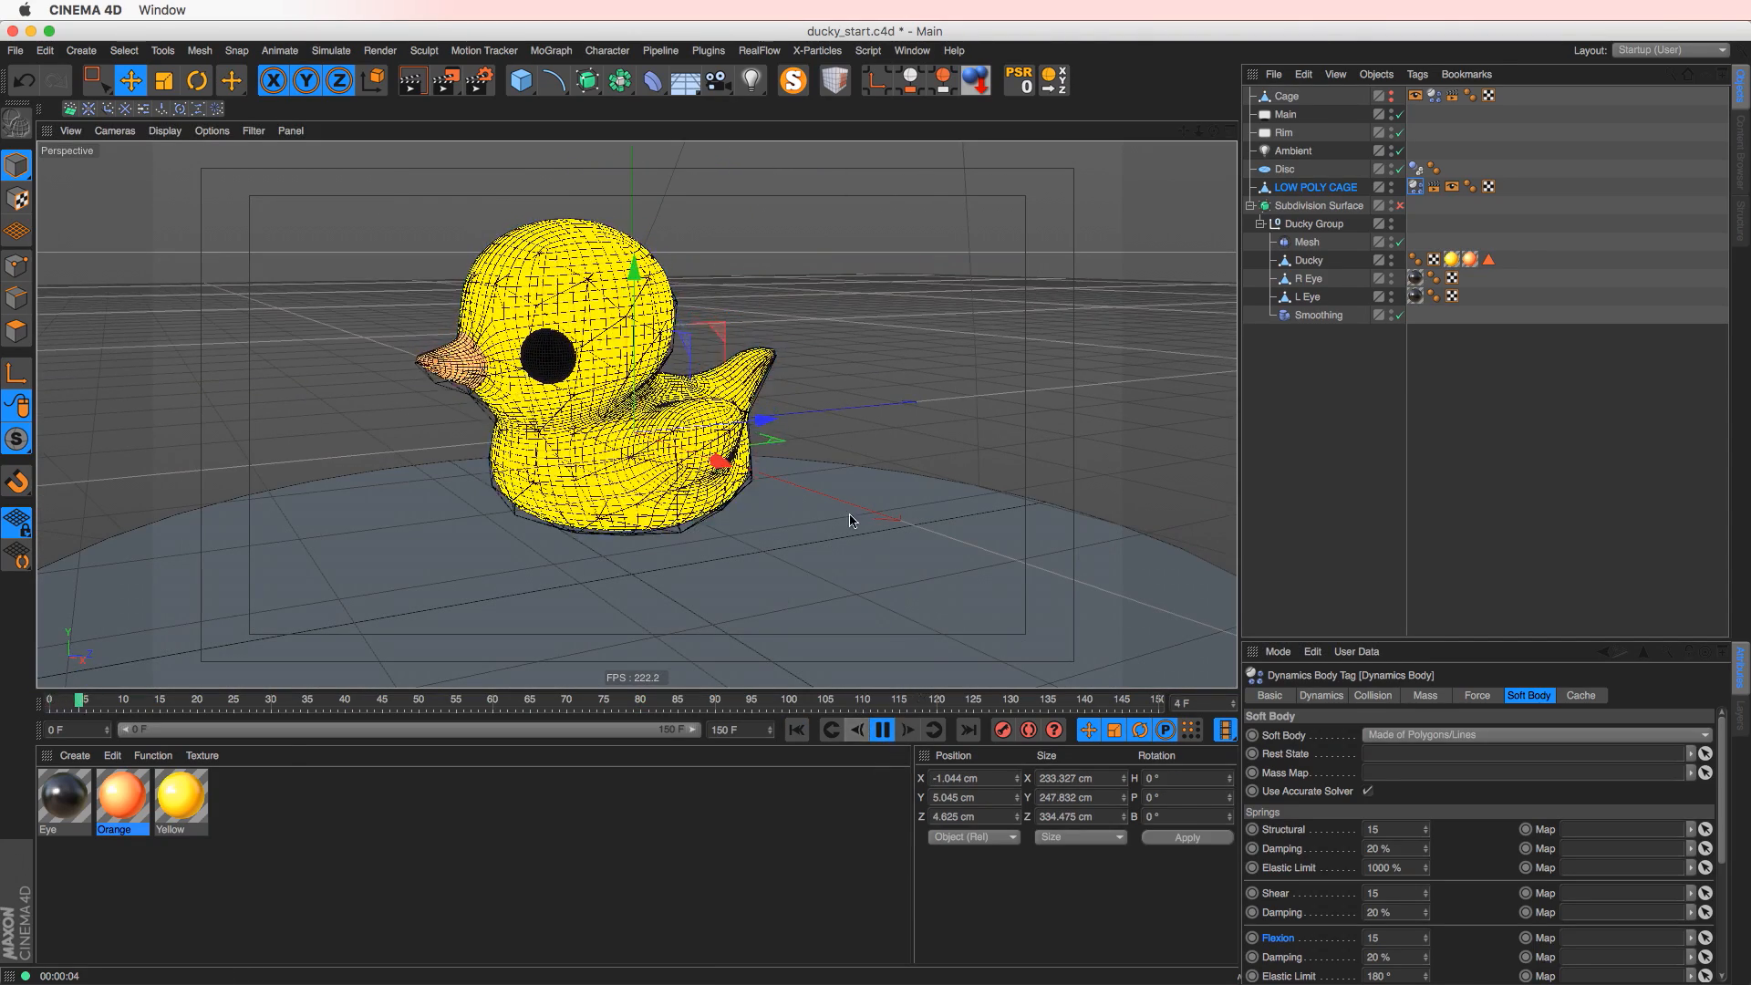
- Set the Structural, Shear and Flexion springs of LOW POLY CAGE's Dynamics Body tag to 50 while the simulation plays
left_click(1376, 829)
type("50")
key("Tab")
key("Tab")
key("Tab")
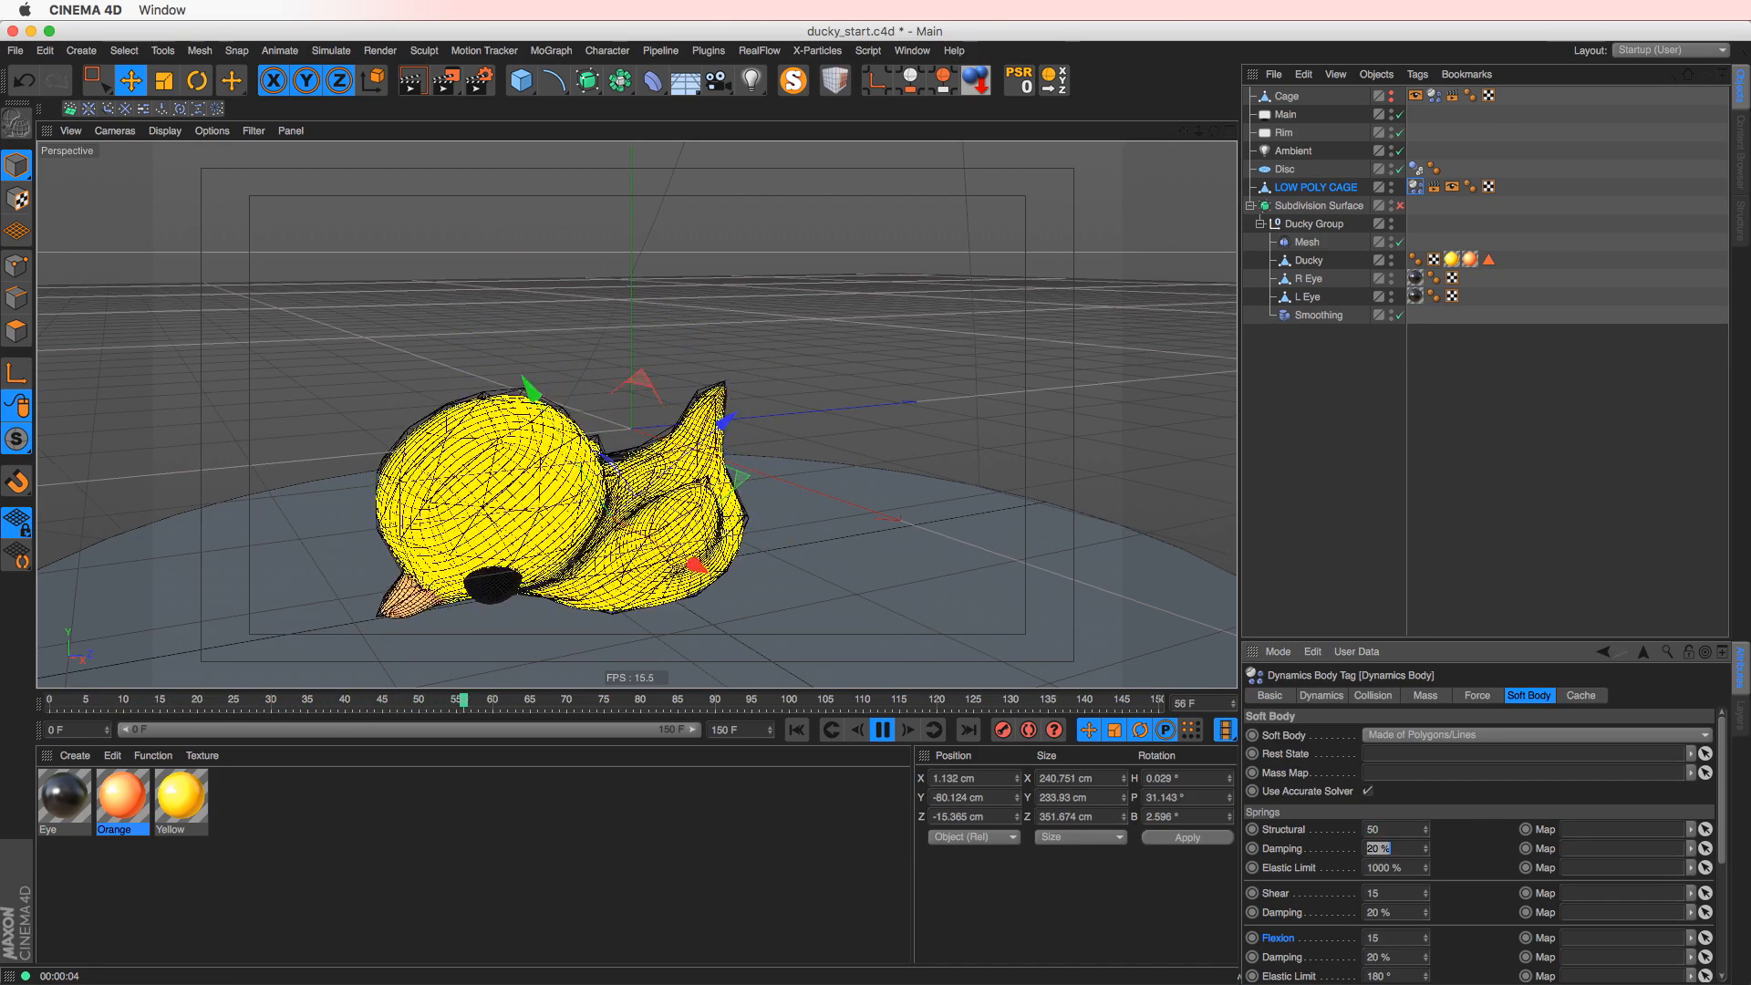
type("50")
key("Tab")
key("Tab")
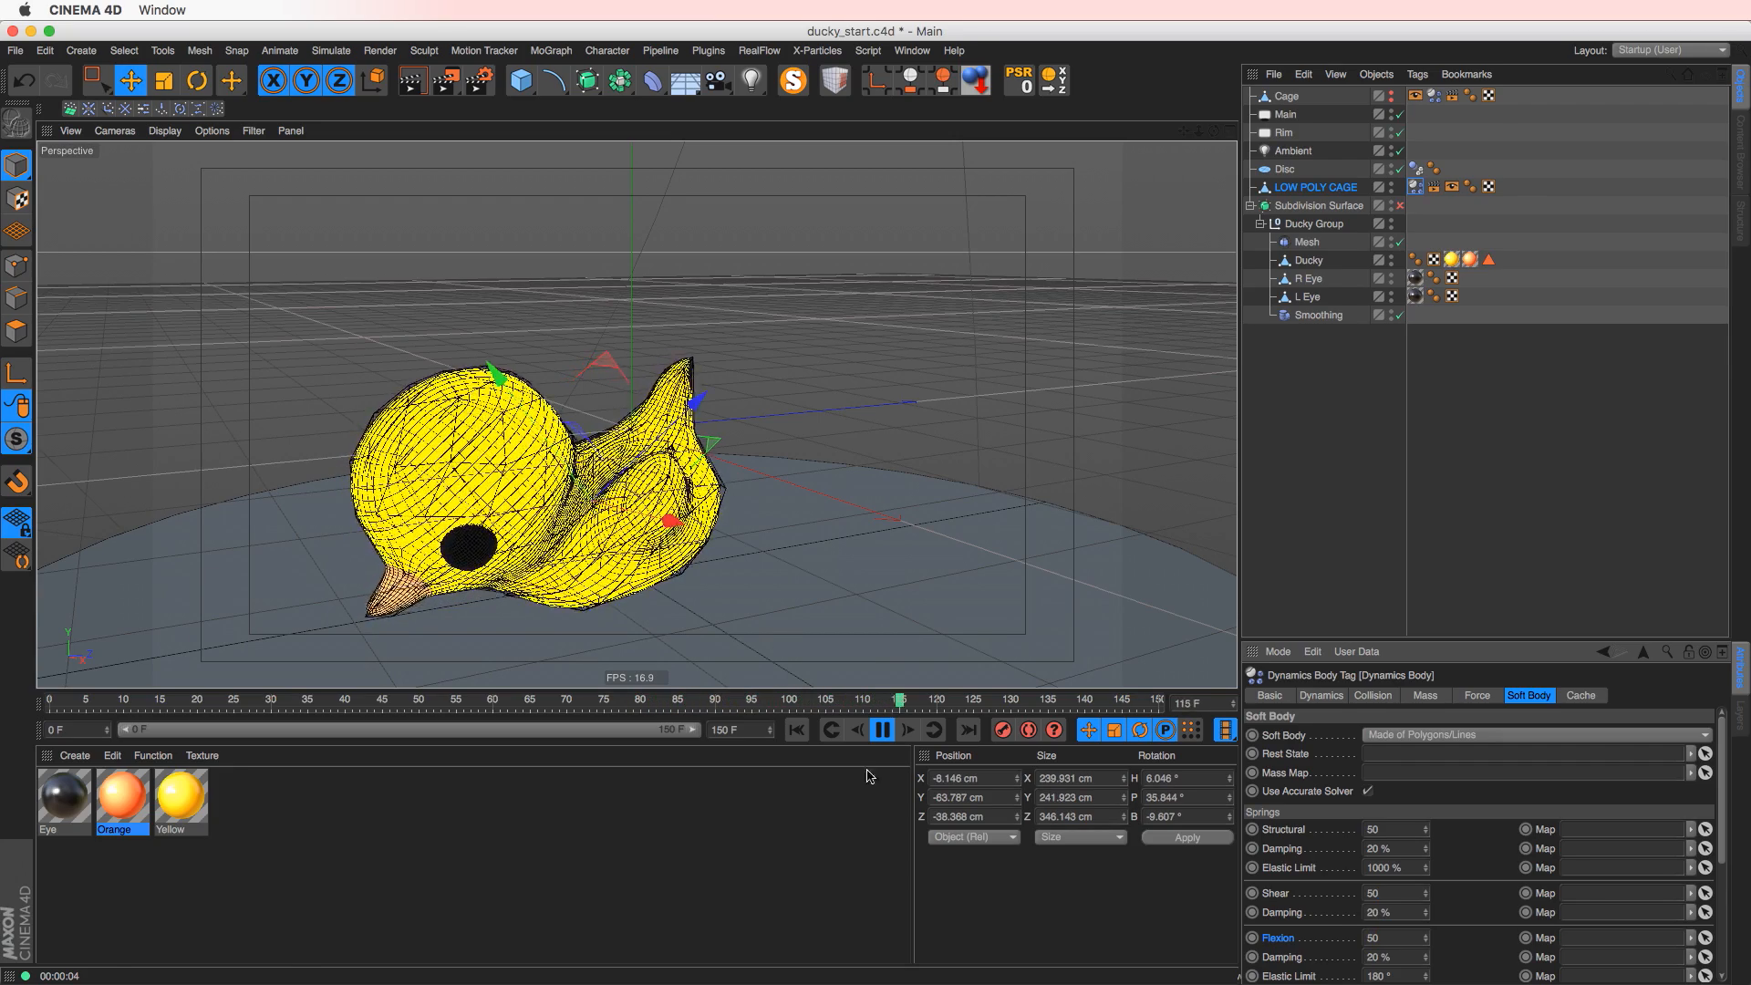
type("50")
key("Return")
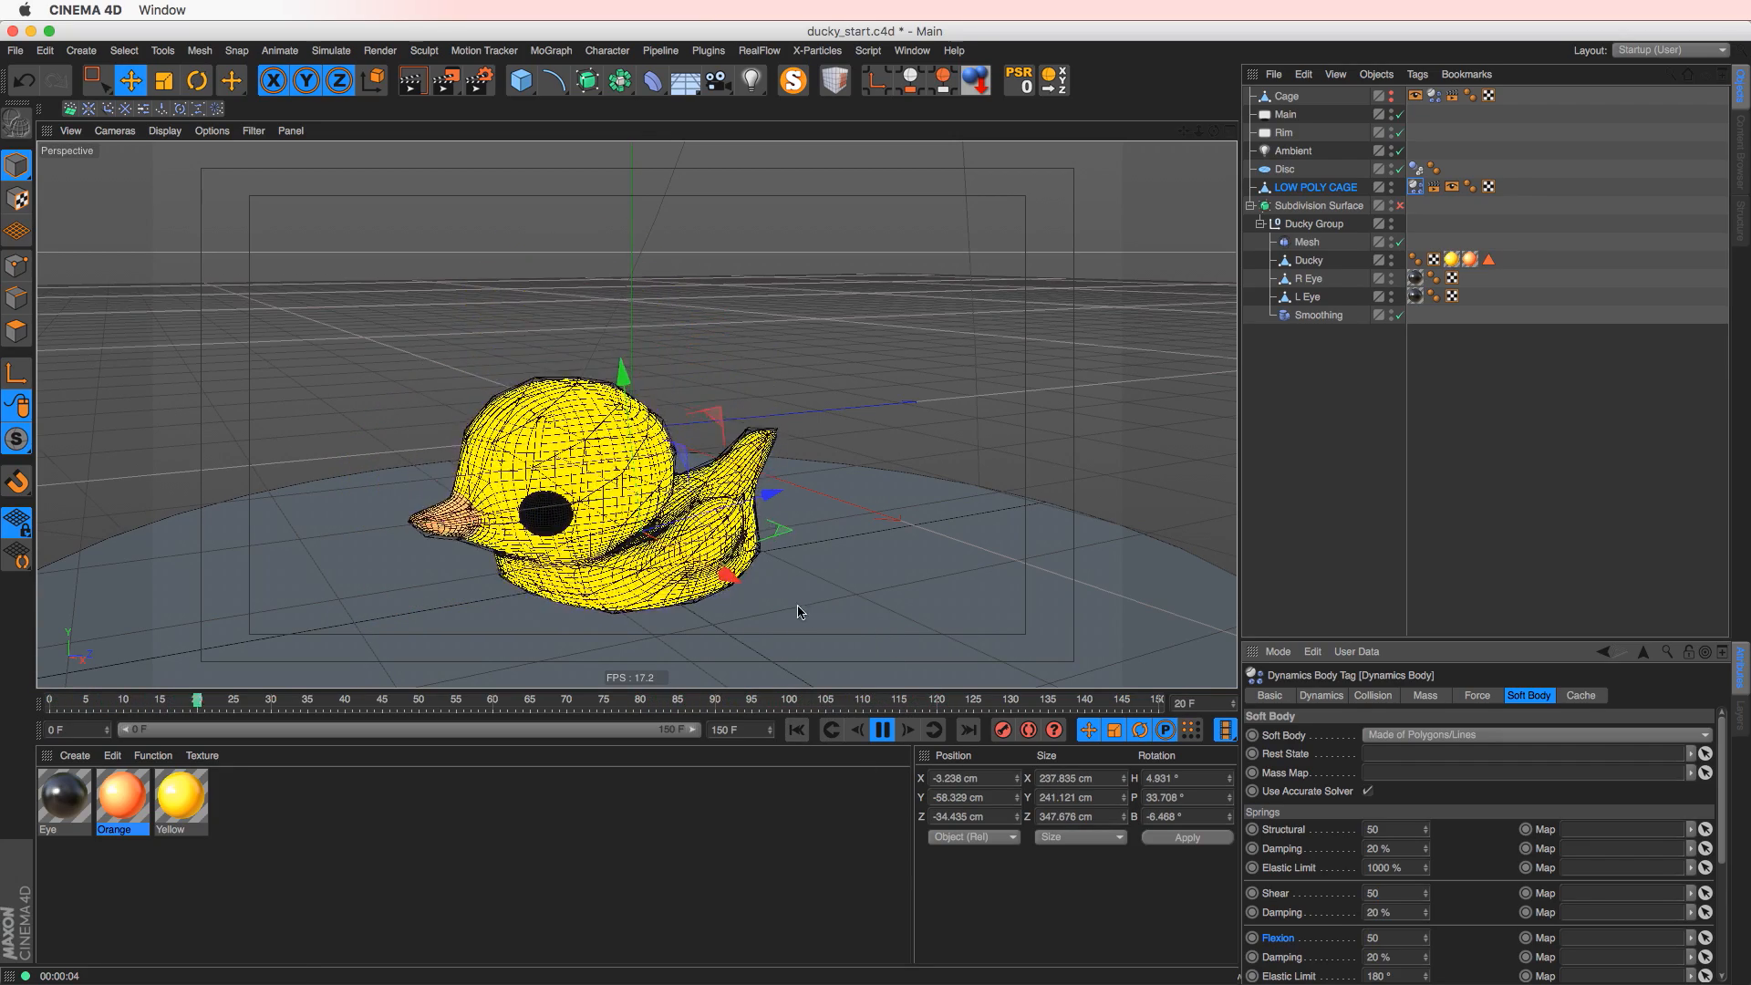
left_click_drag(706, 576, 658, 576, "alt")
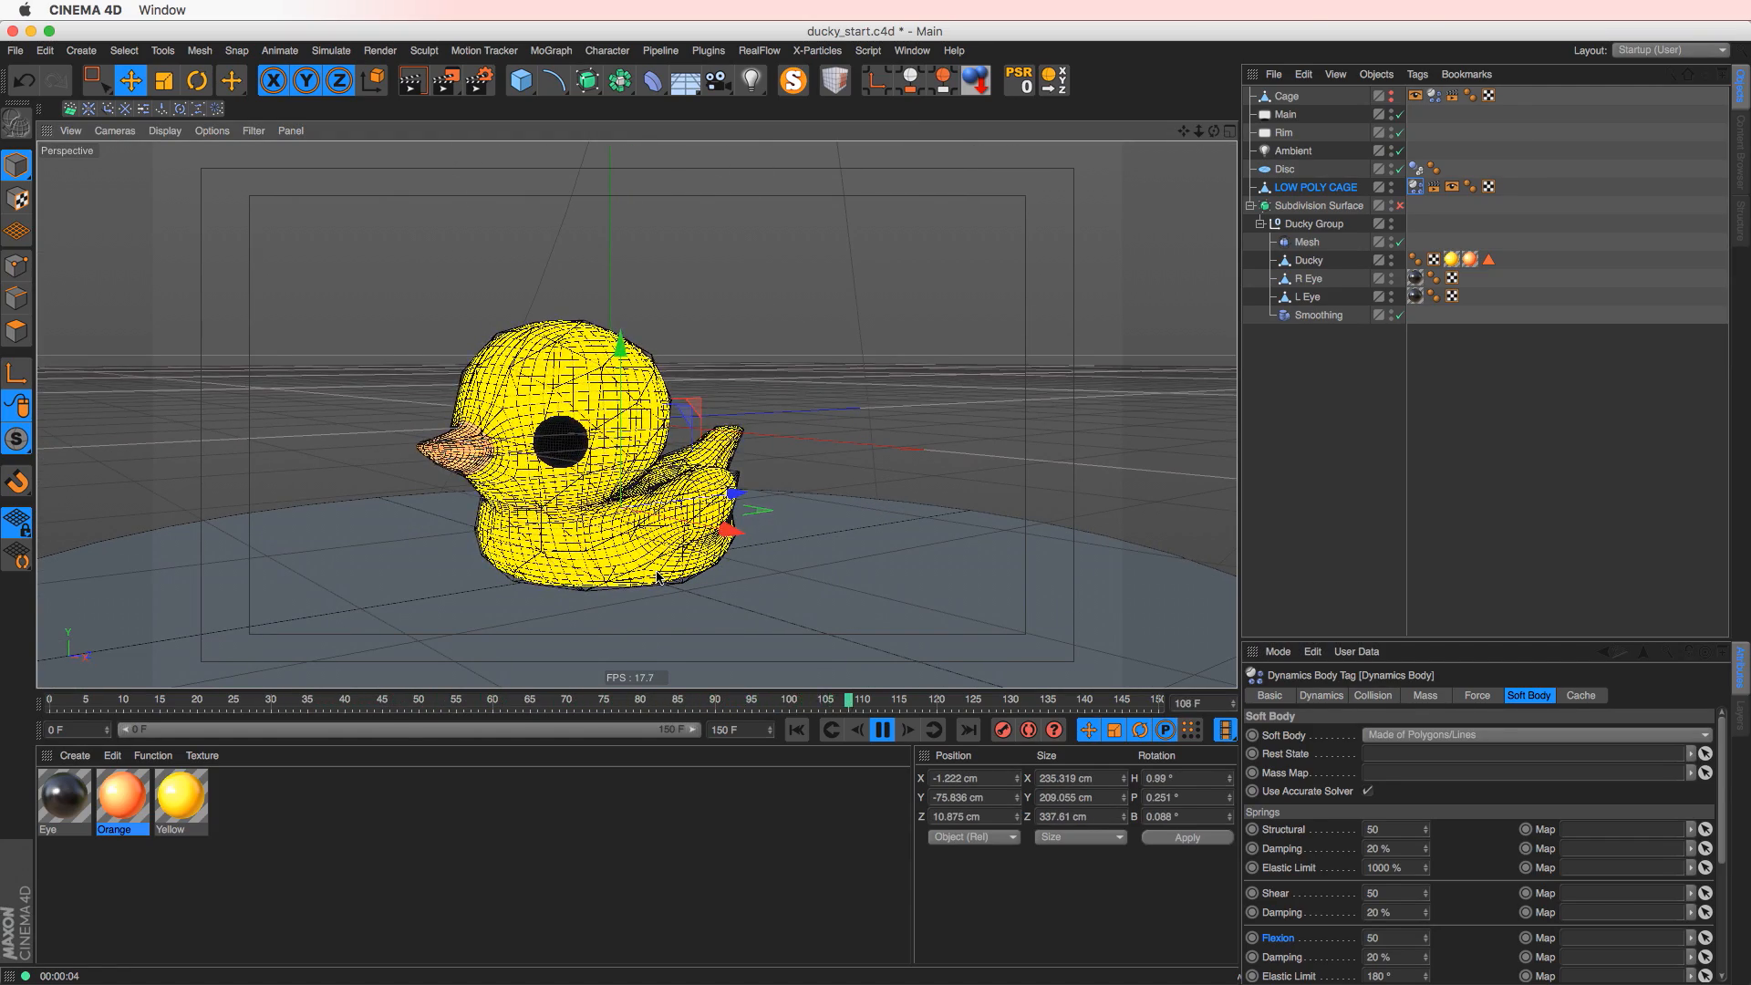
left_click(1302, 192)
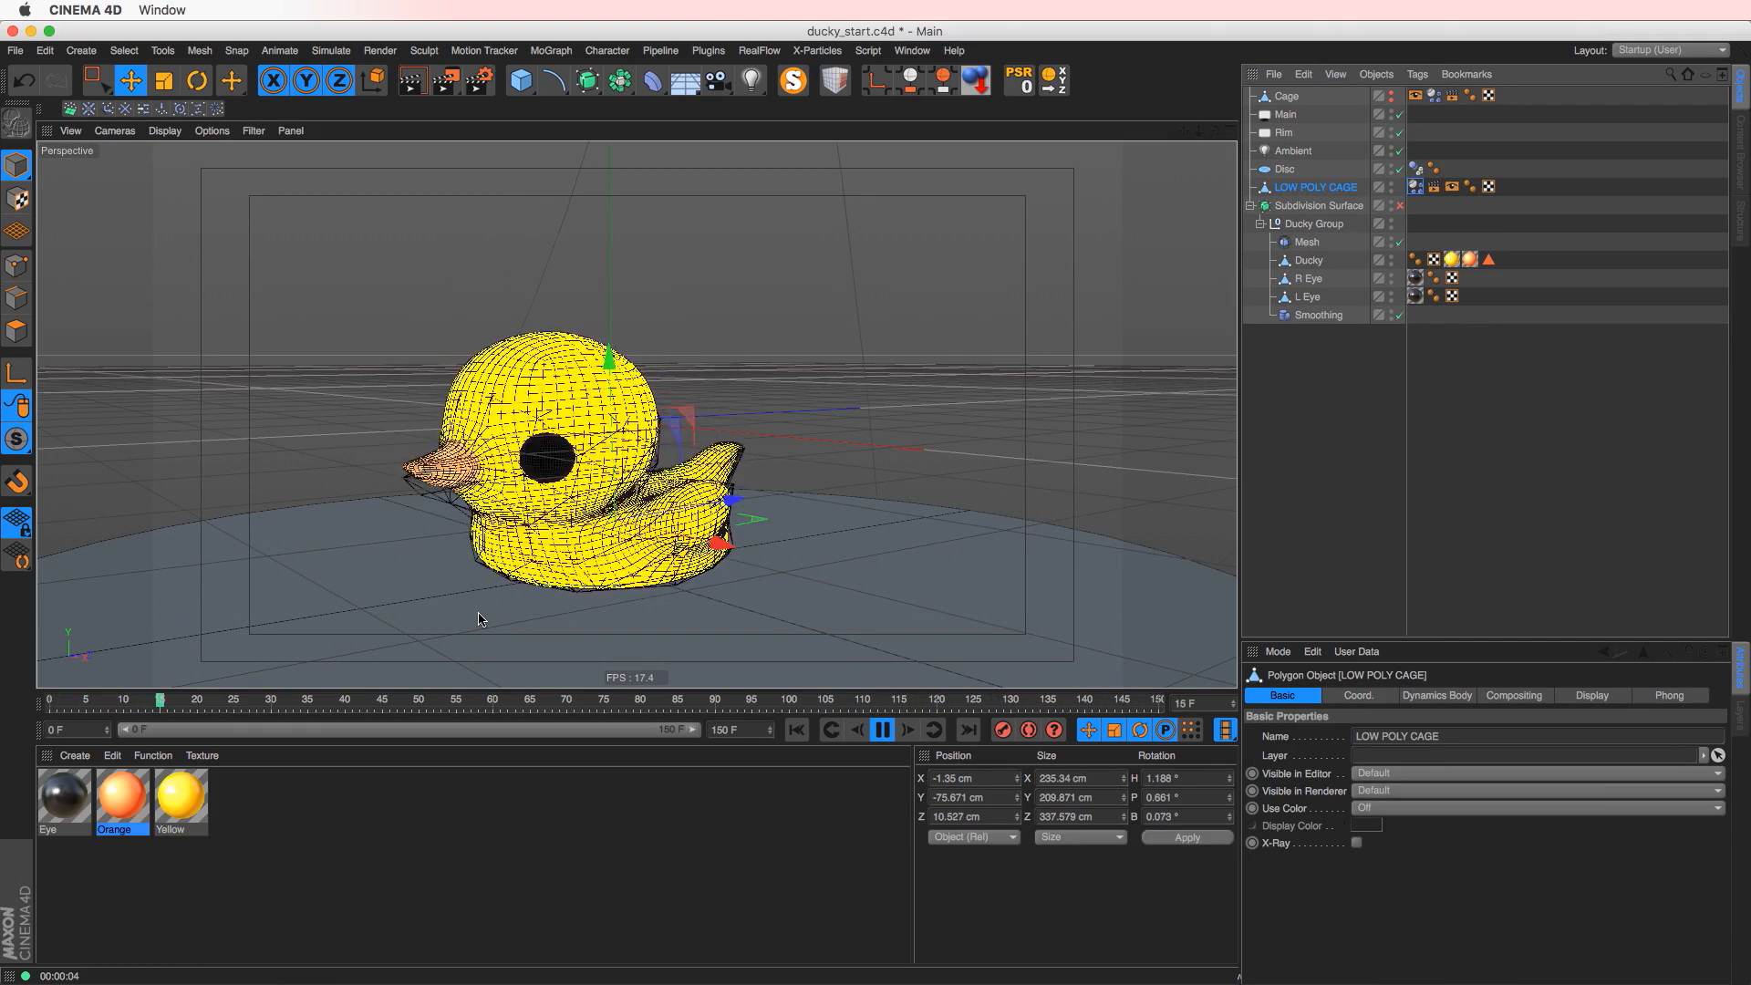
- Select the original Cage object and play its soft-body simulation for comparison
left_click(1285, 95)
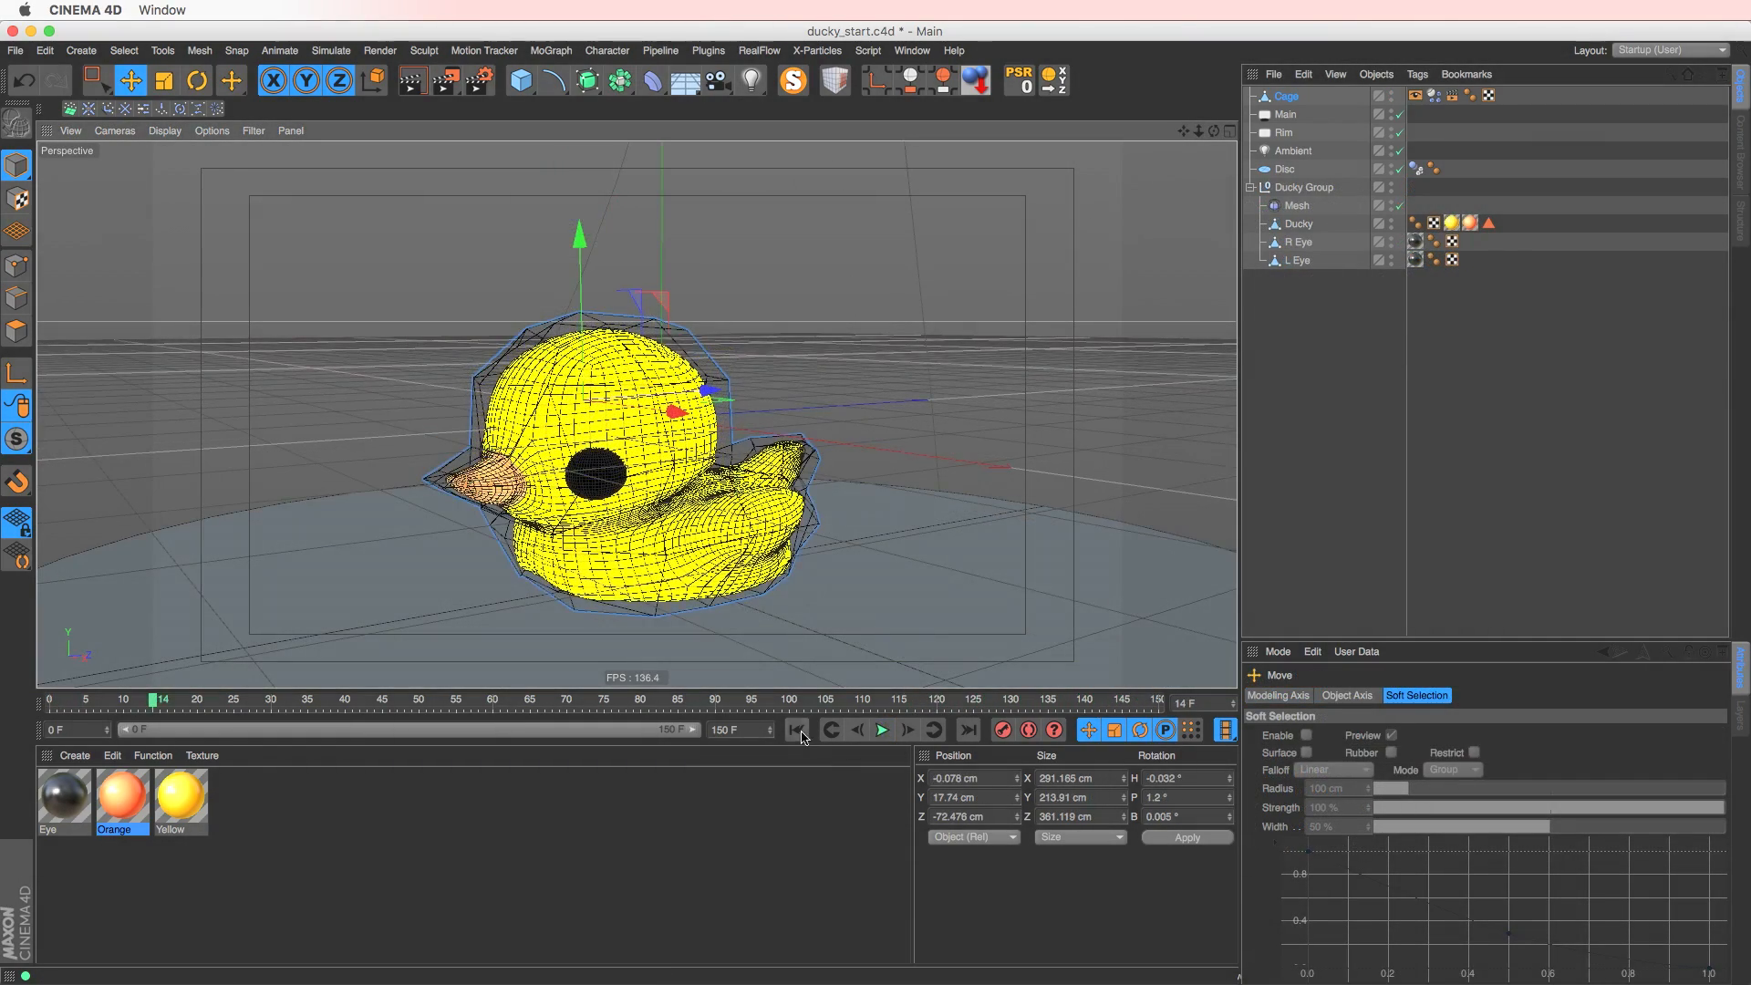
left_click(882, 730)
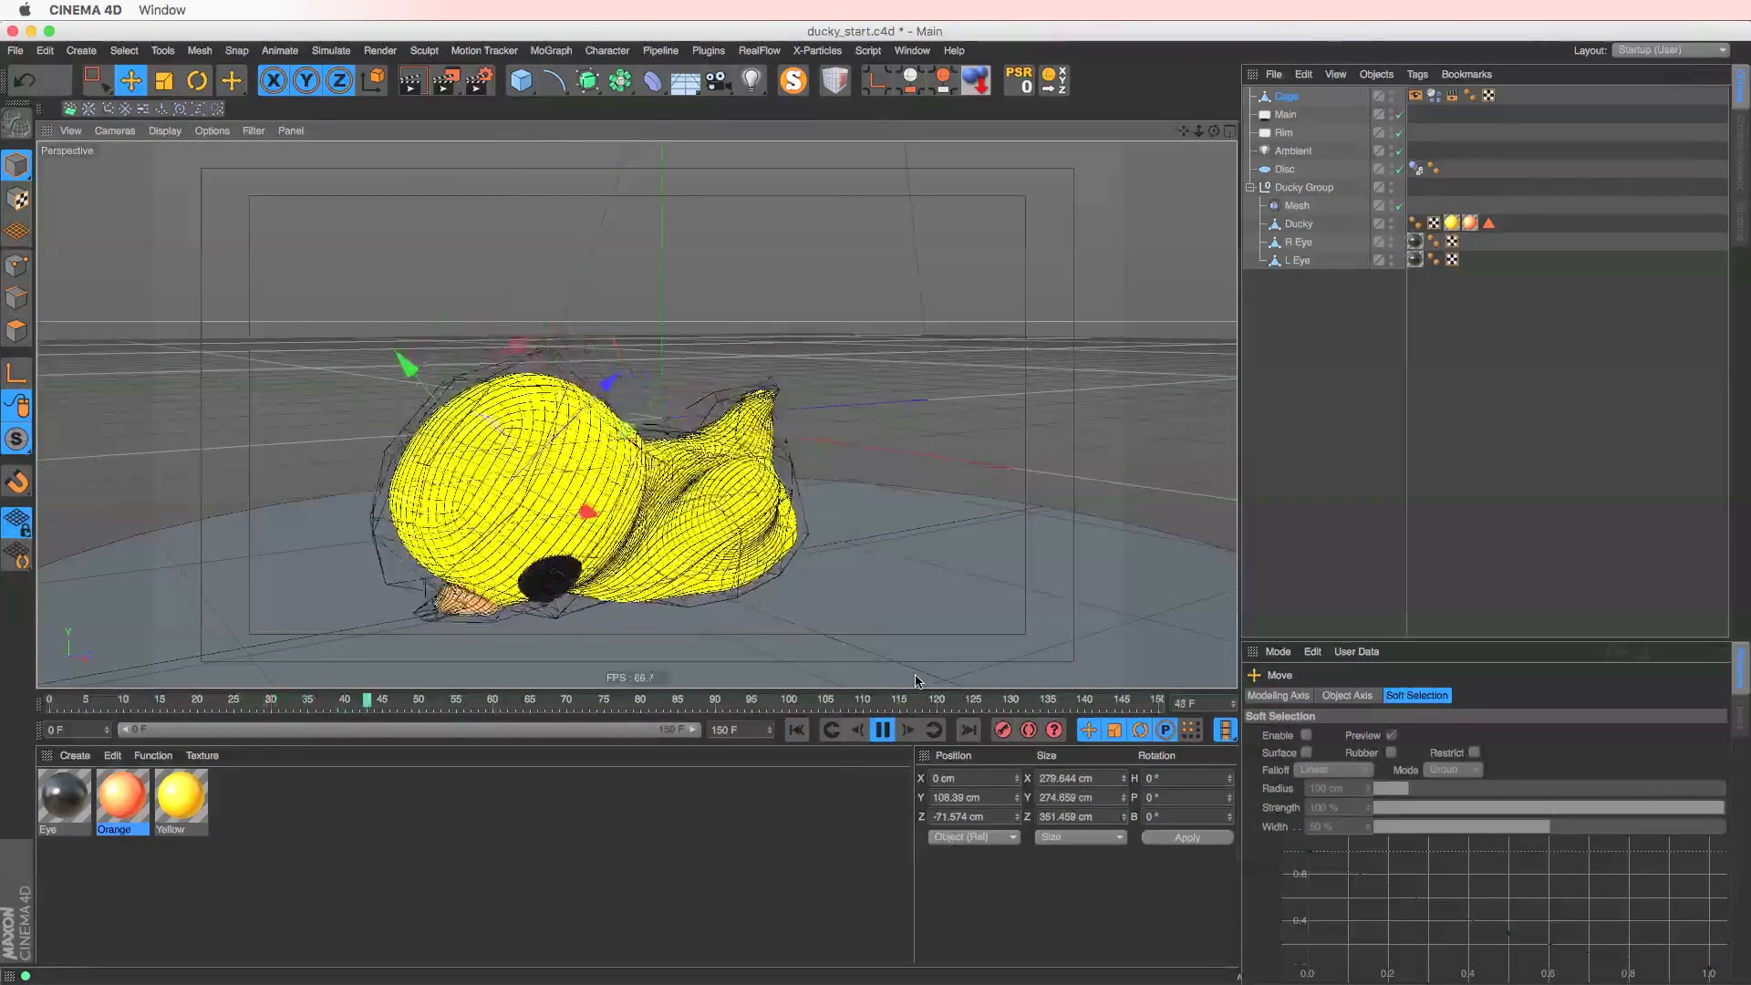